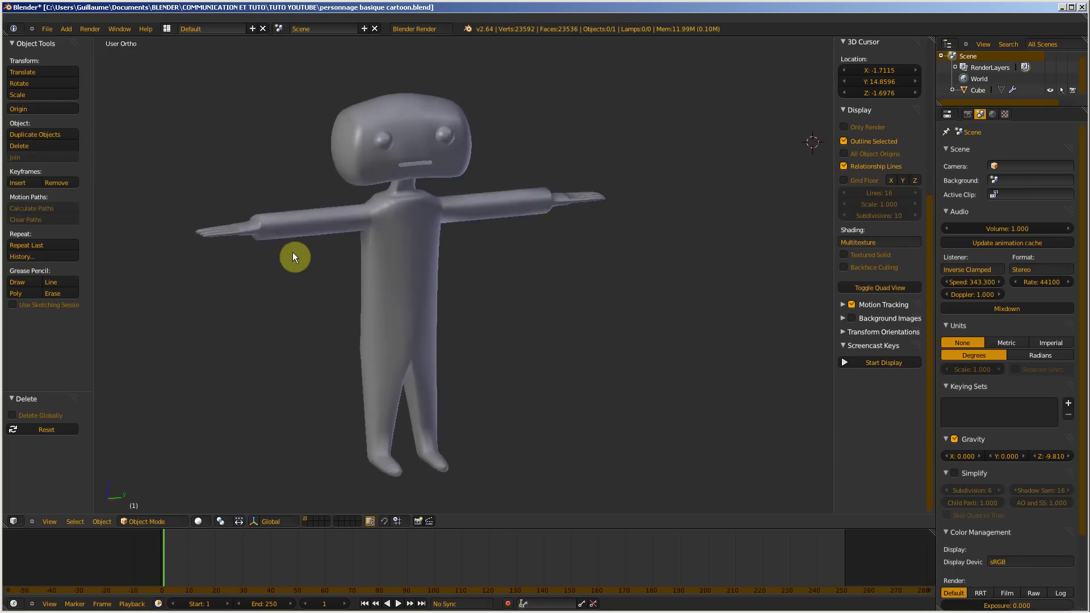
# - Examine the finished cartoon character model from several angles and compare it with the reference character images in Chrome
pyautogui.scroll(3, 379, 145)
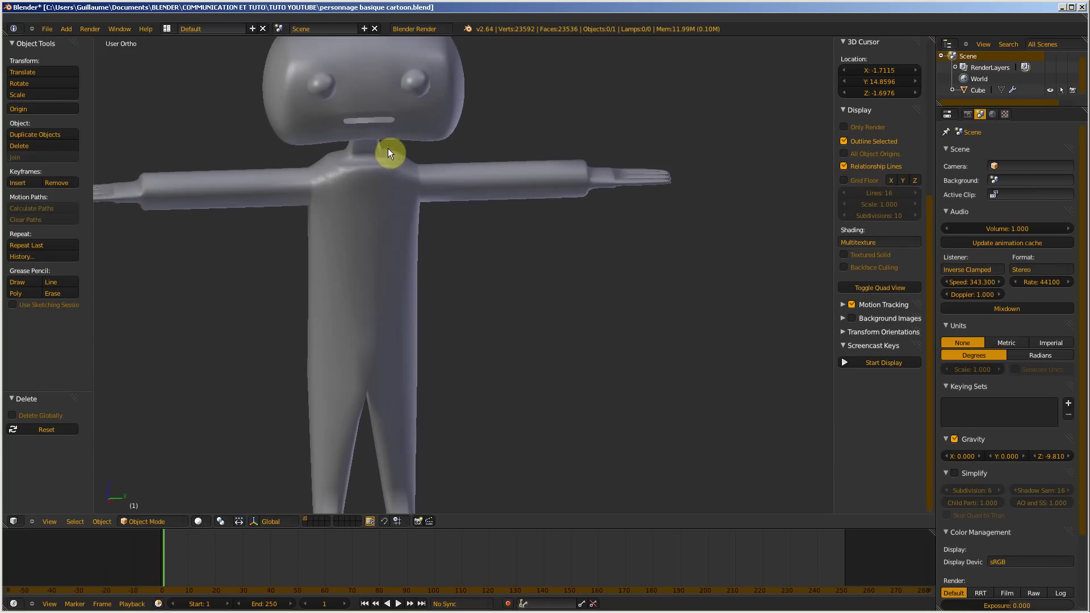
pyautogui.scroll(-3, 385, 151)
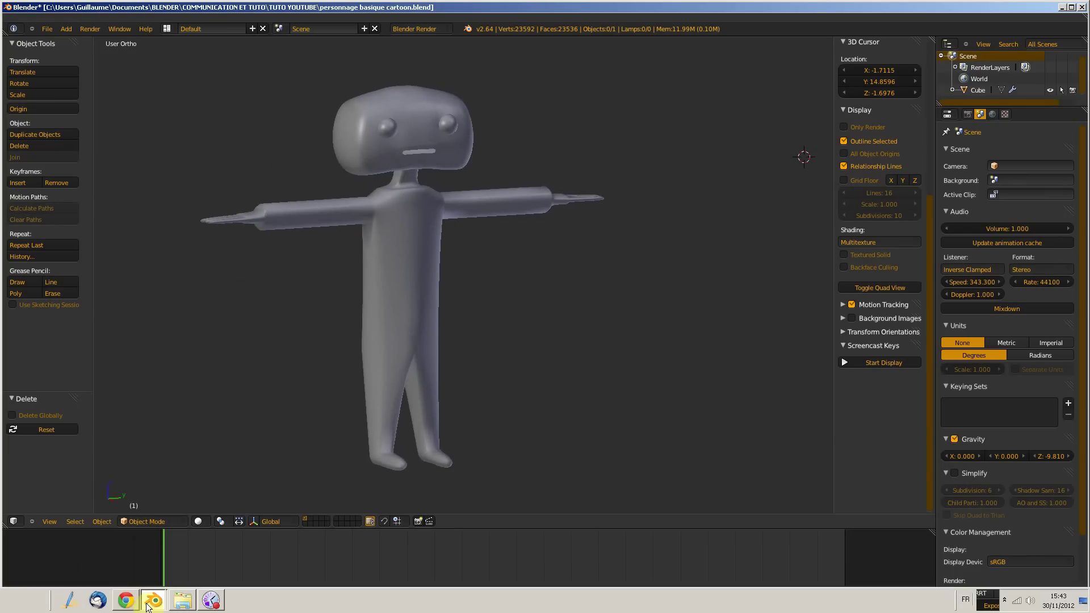
pyautogui.click(127, 602)
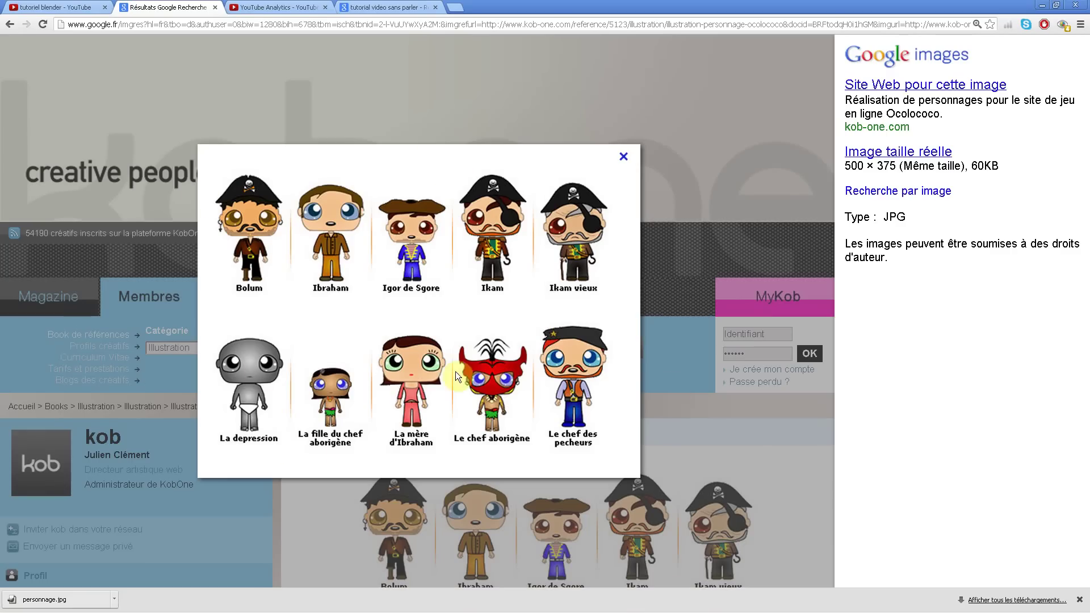
pyautogui.click(152, 602)
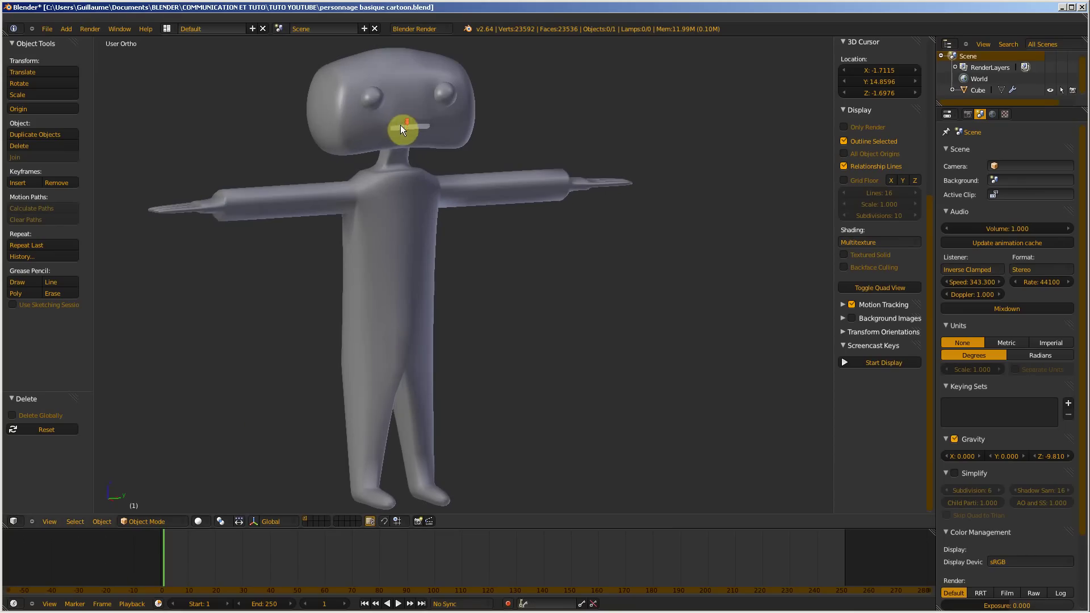
pyautogui.moveTo(380, 140); pyautogui.dragTo(369, 193, button='middle')
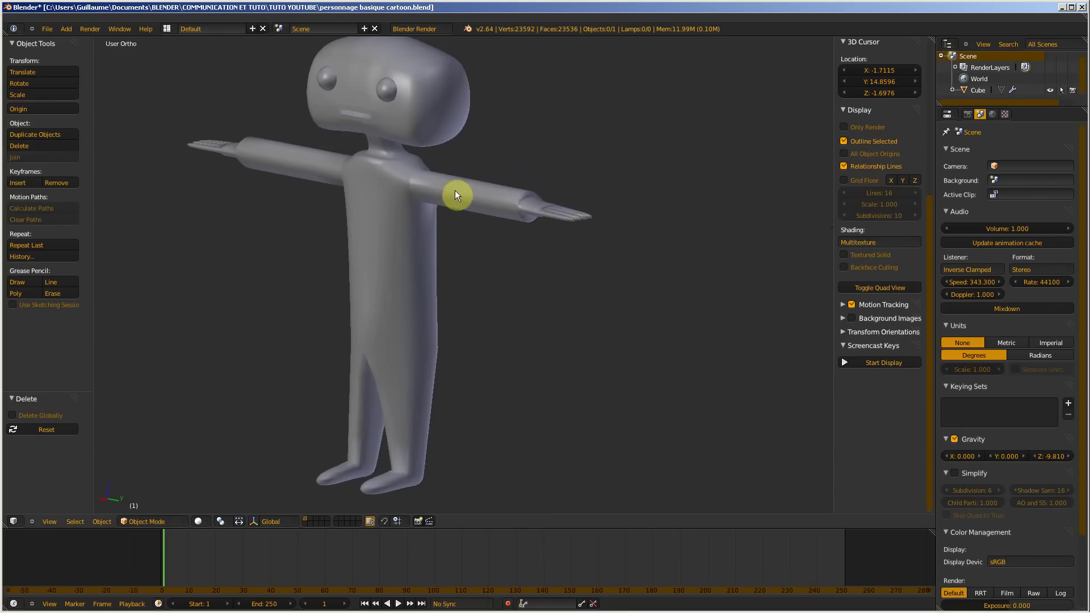
pyautogui.moveTo(447, 201); pyautogui.dragTo(567, 200, button='middle')
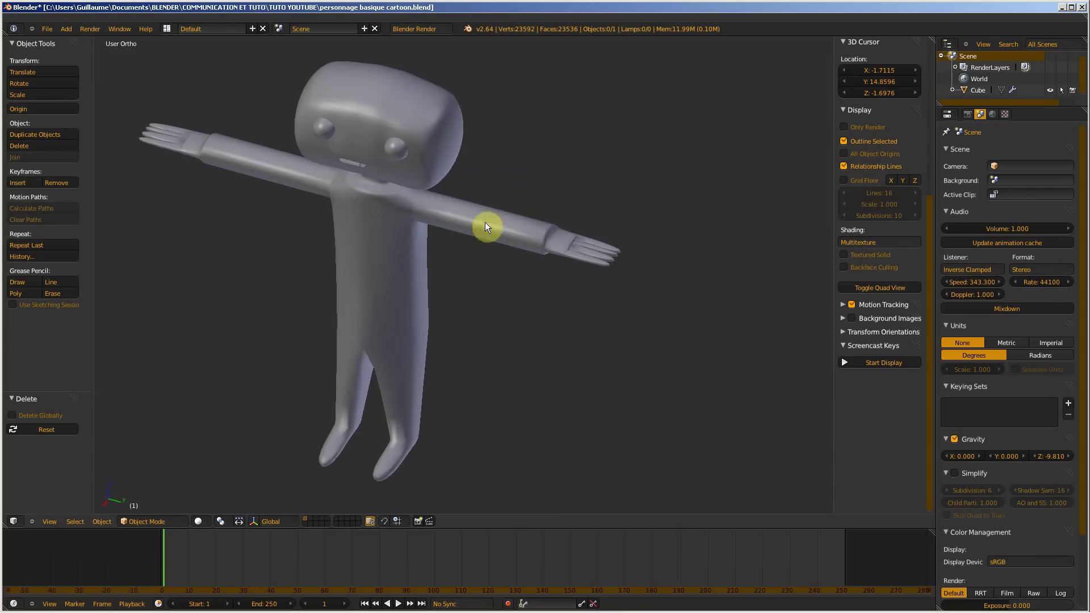
pyautogui.moveTo(485, 223); pyautogui.dragTo(383, 39, button='middle')
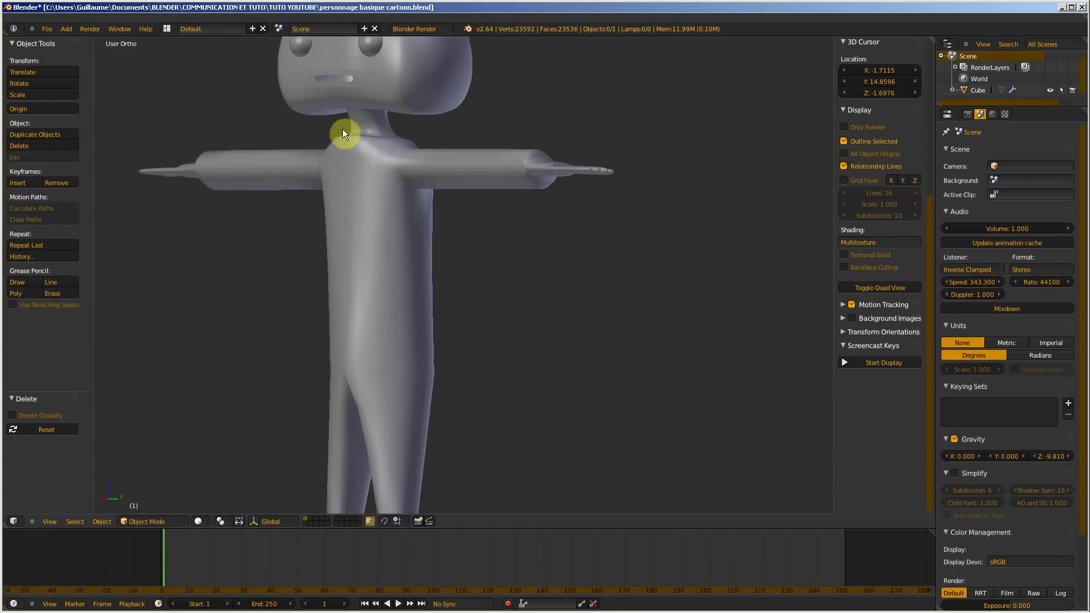
pyautogui.scroll(-3, 350, 253)
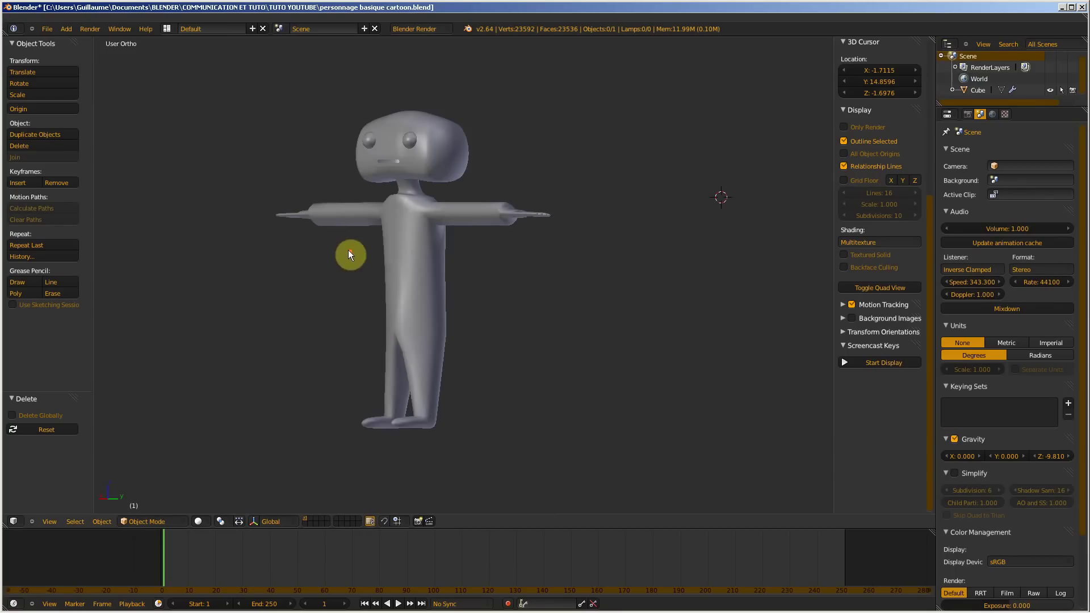
pyautogui.moveTo(348, 250); pyautogui.dragTo(417, 209, button='middle')
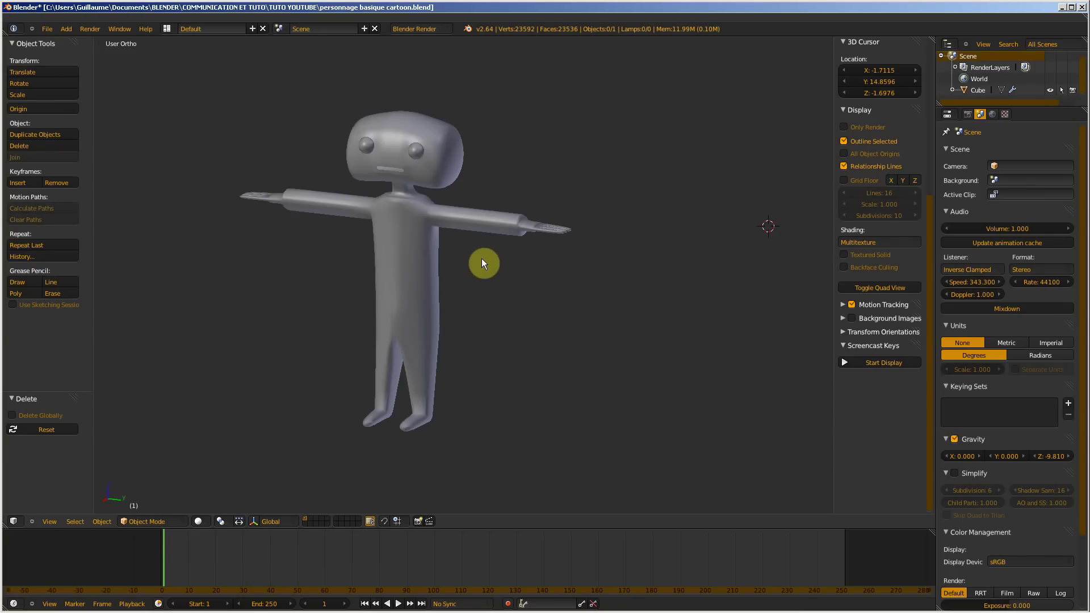
pyautogui.scroll(1, 434, 205)
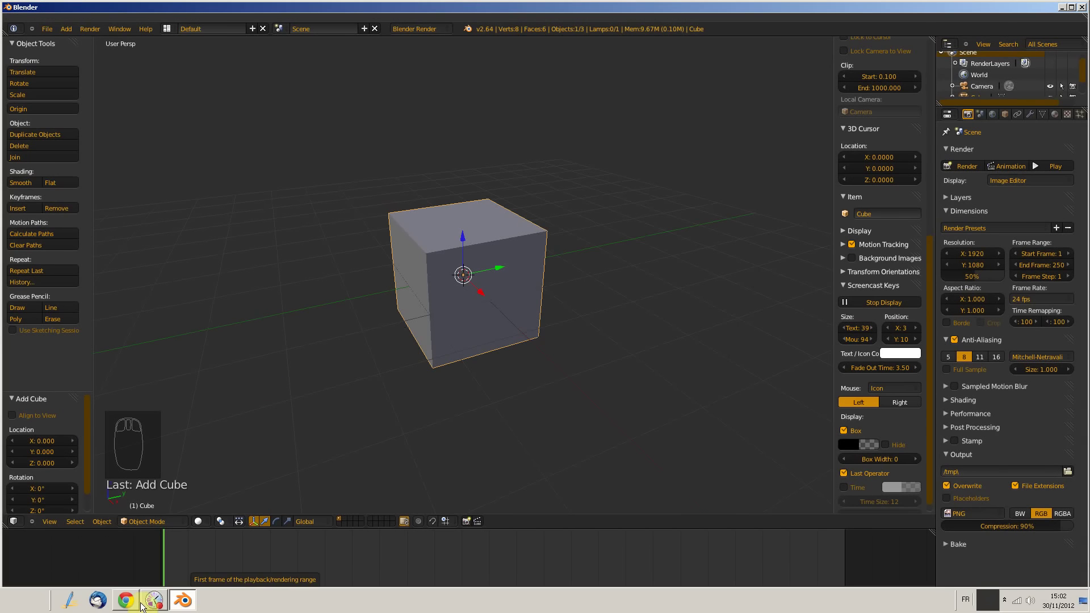
# - Switch to Chrome to review the reference cartoon characters, and return to the Blender scene containing the cube
pyautogui.click(134, 603)
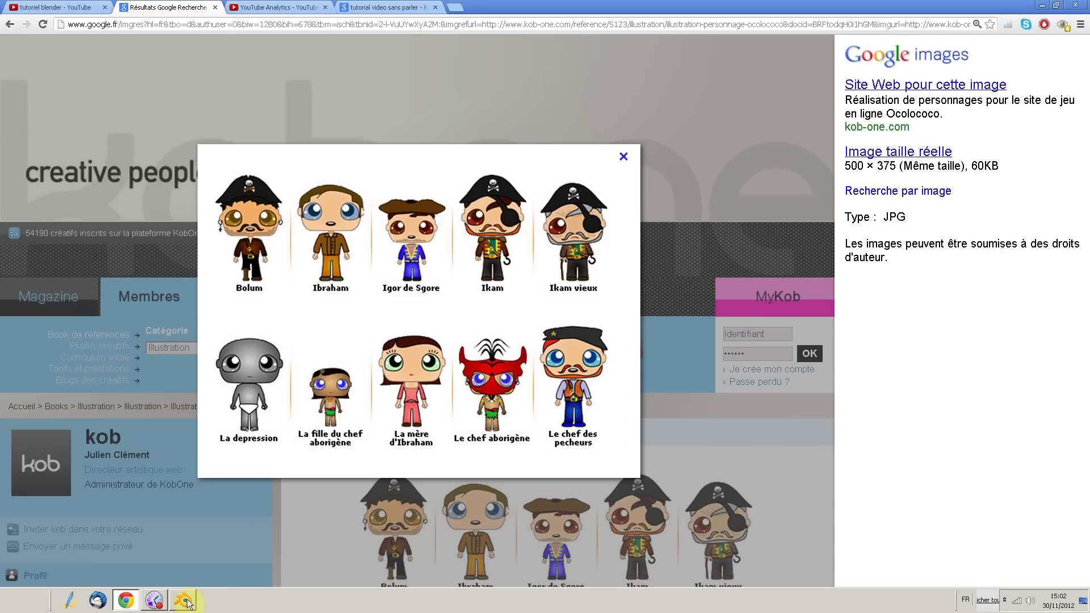
pyautogui.click(185, 601)
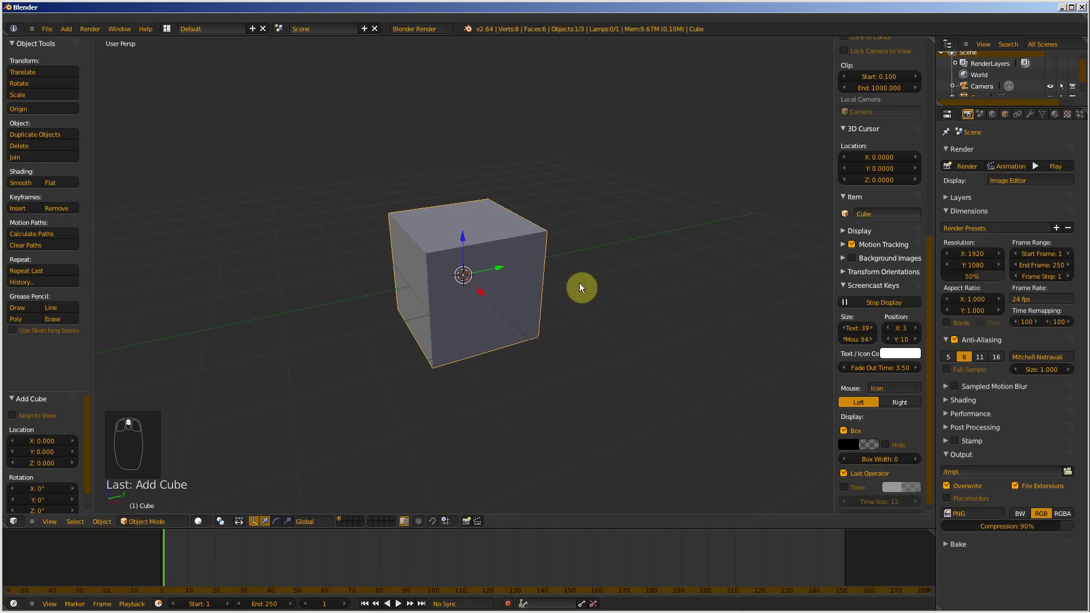
pyautogui.moveTo(579, 283); pyautogui.dragTo(536, 281, button='middle')
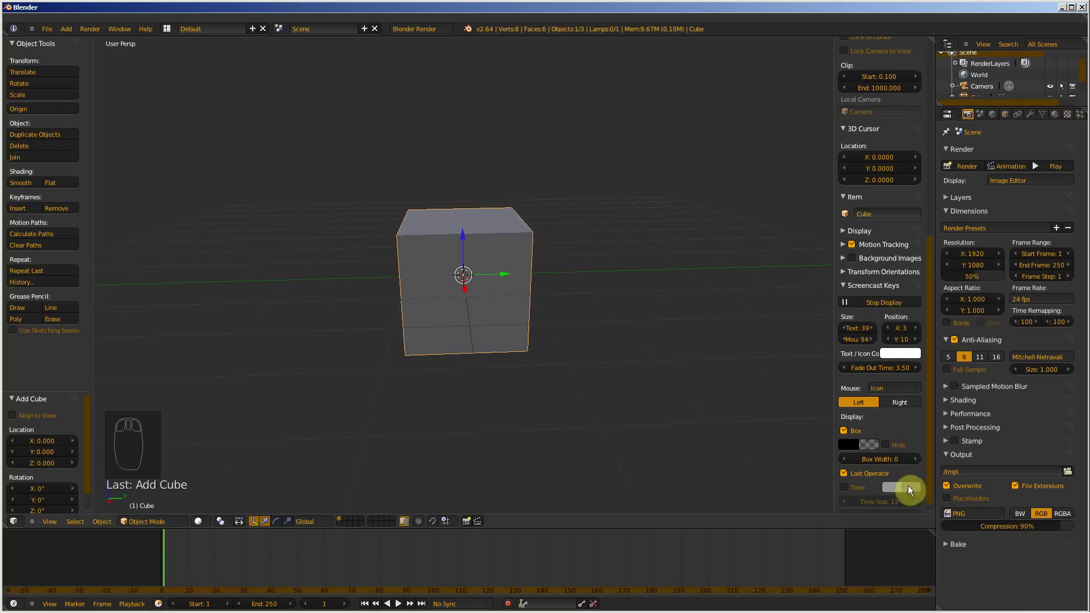
# - Set the Screencast Keys text size to 40
pyautogui.scroll(-1, 908, 486)
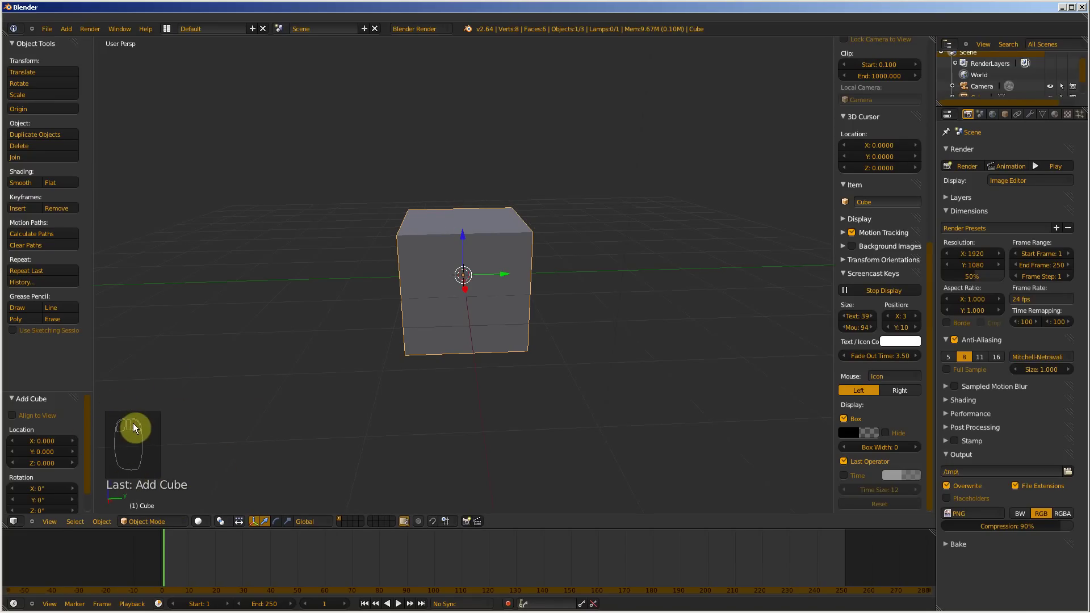
pyautogui.scroll(3, 129, 432)
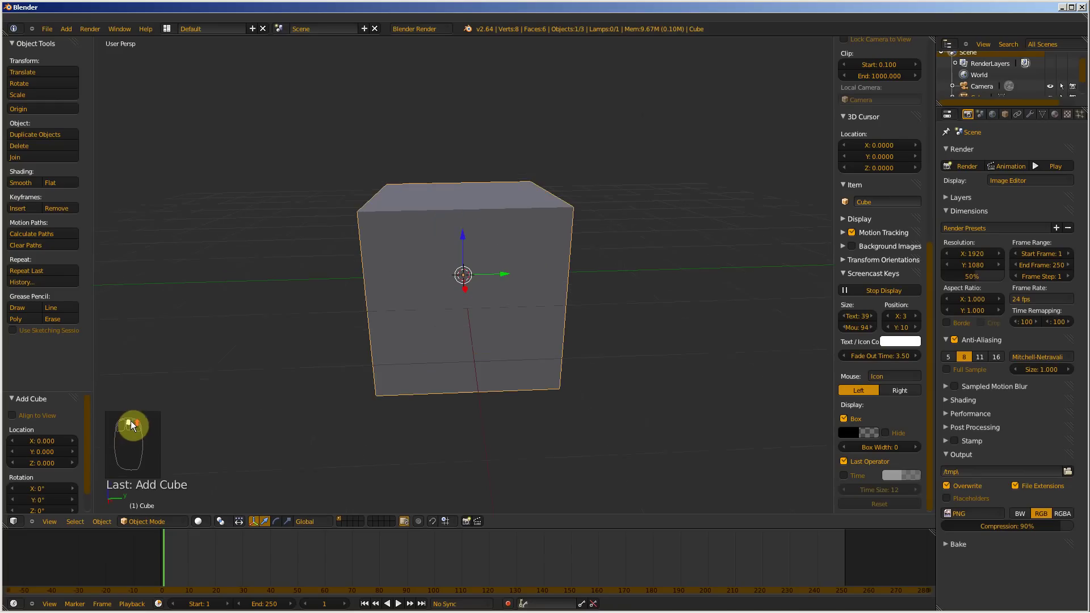
pyautogui.scroll(-4, 139, 429)
pyautogui.scroll(4, 142, 423)
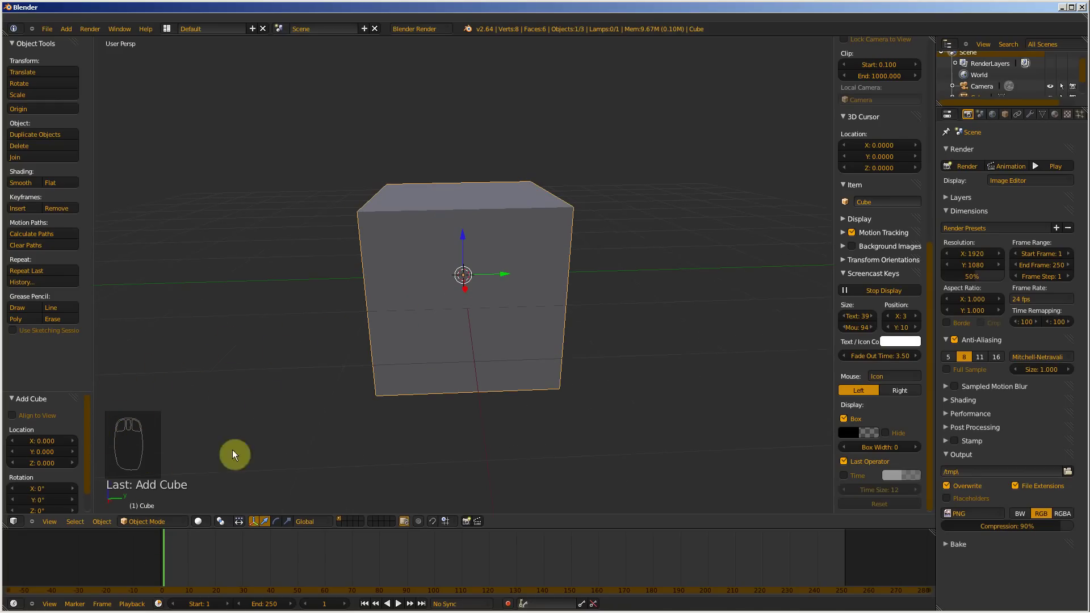
pyautogui.click(871, 316)
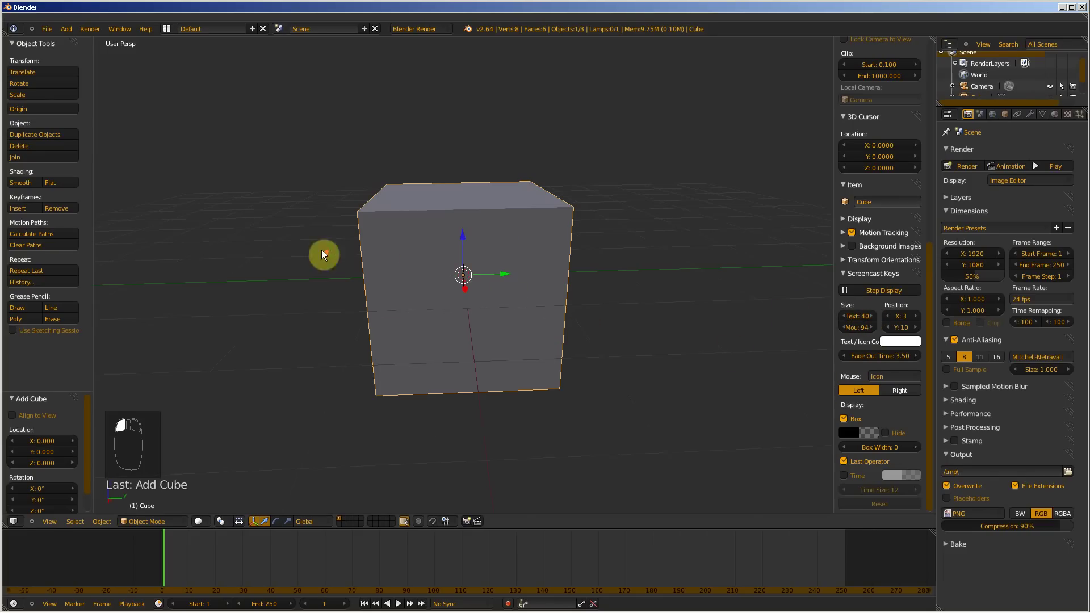
pyautogui.scroll(3, 428, 258)
pyautogui.scroll(-3, 455, 272)
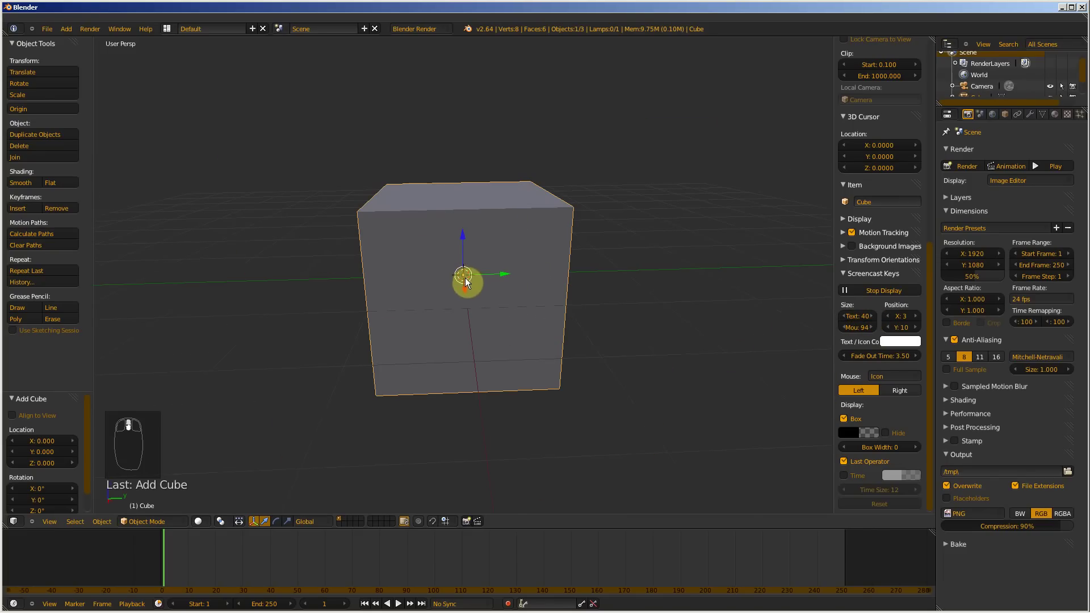
# - Enter Edit Mode on the cube and add one centred vertical loop cut perpendicular to the Y axis, without sliding it
pyautogui.press('Tab')
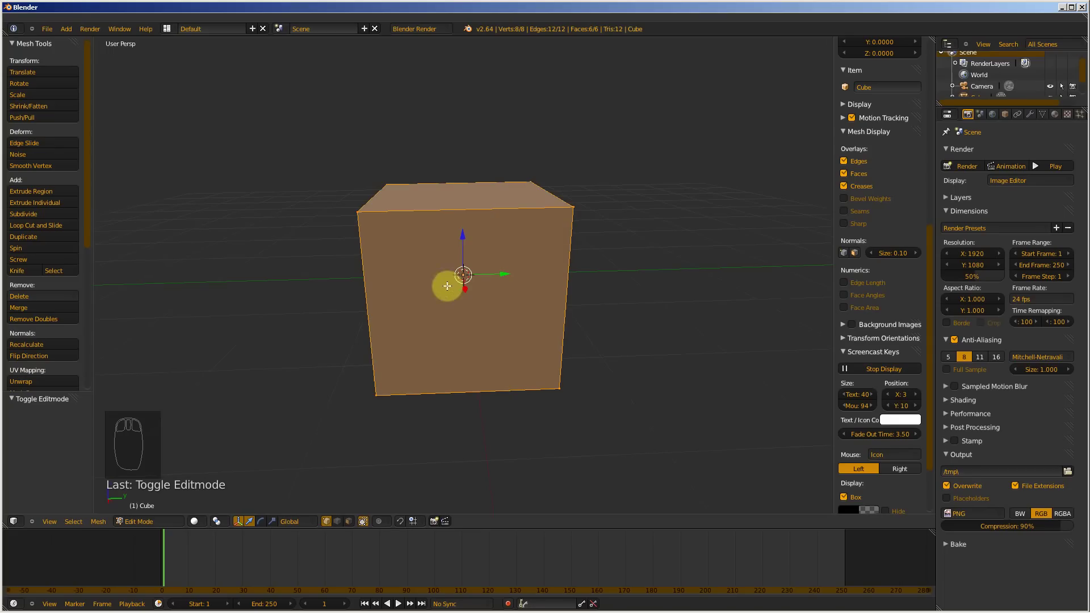
pyautogui.hotkey('ctrl', 'e')
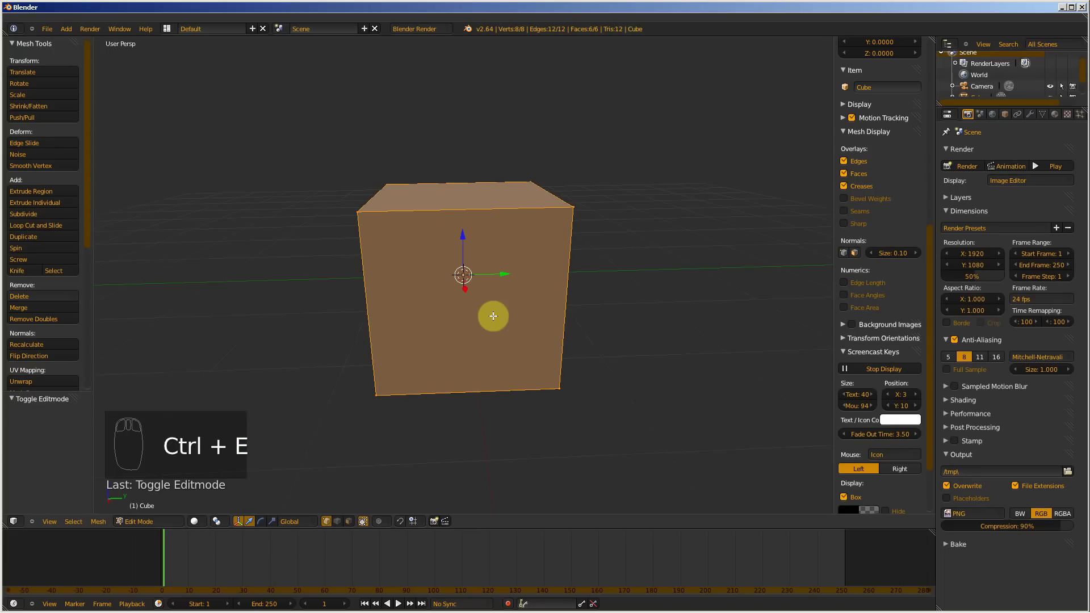
pyautogui.hotkey('ctrl', 'r')
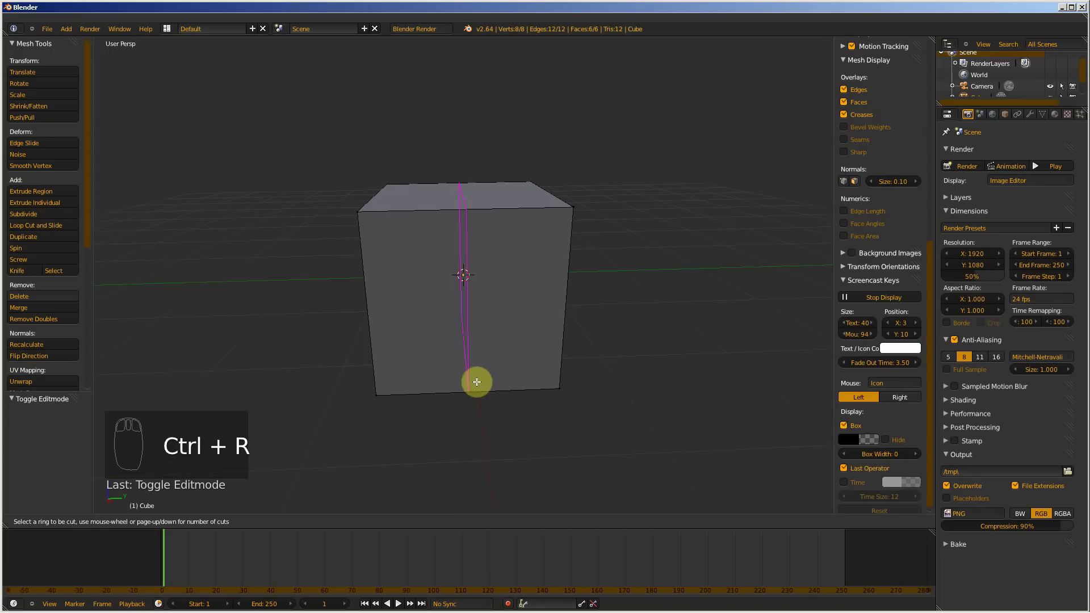
pyautogui.click(478, 391)
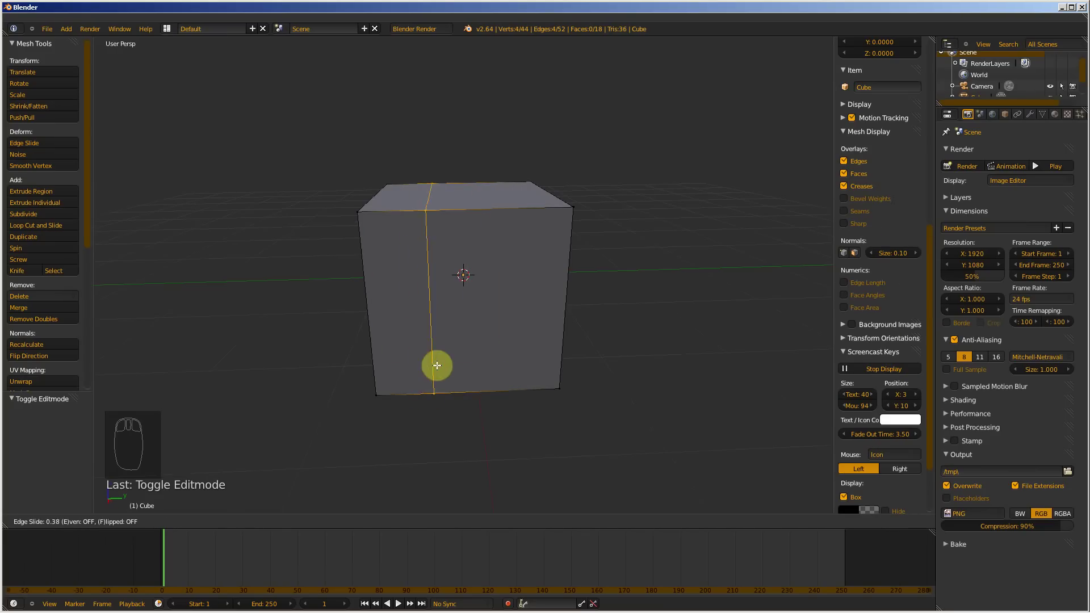
pyautogui.rightClick(437, 368)
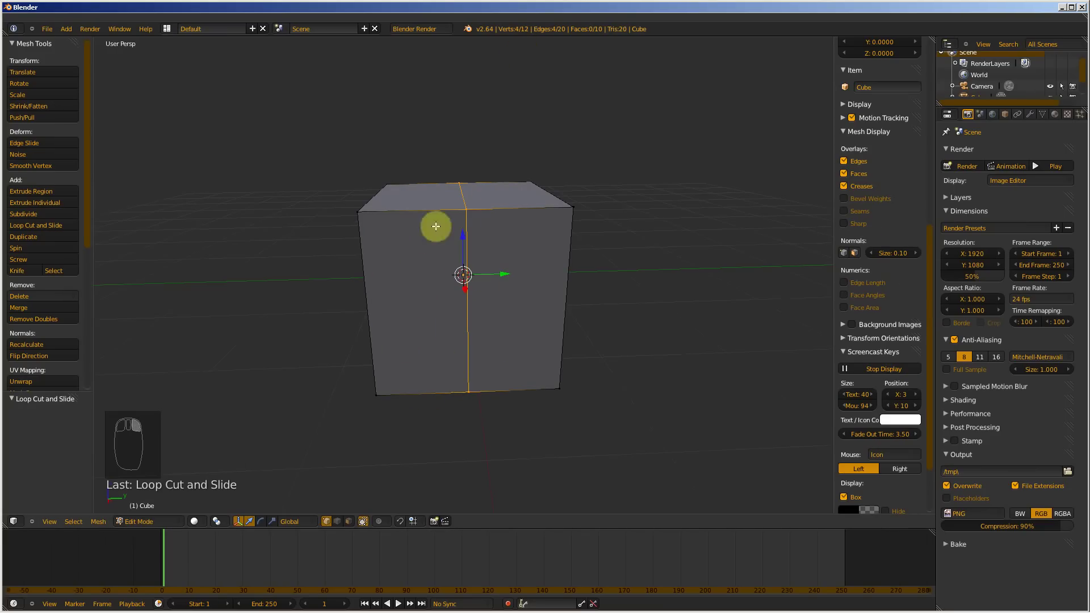
# - In the right view, make hidden geometry selectable and delete the vertices of the cube's negative-Y half
pyautogui.press('KP_1')
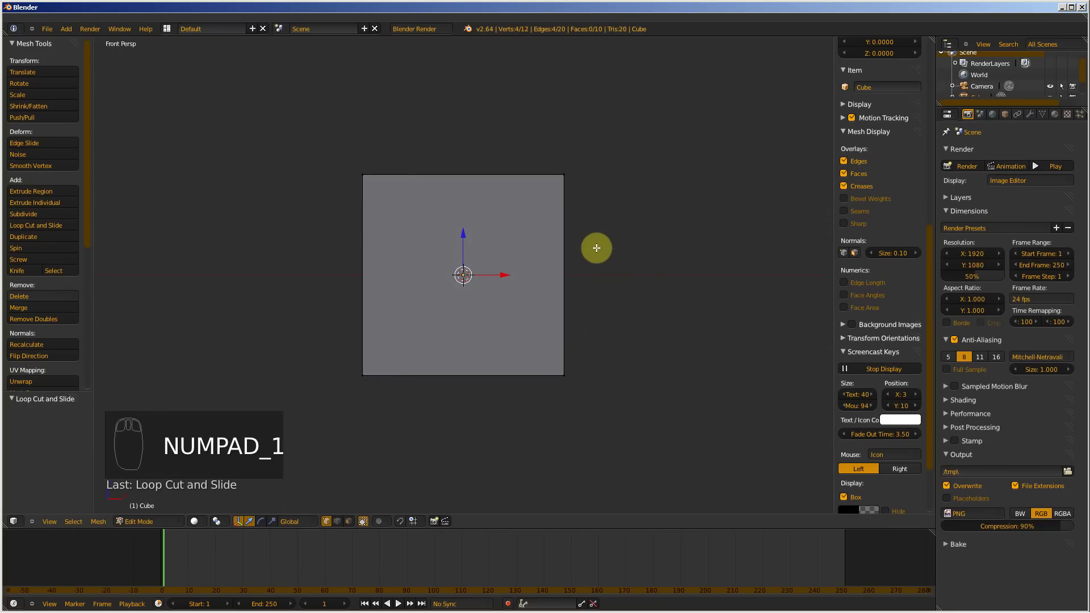
pyautogui.press('KP_3')
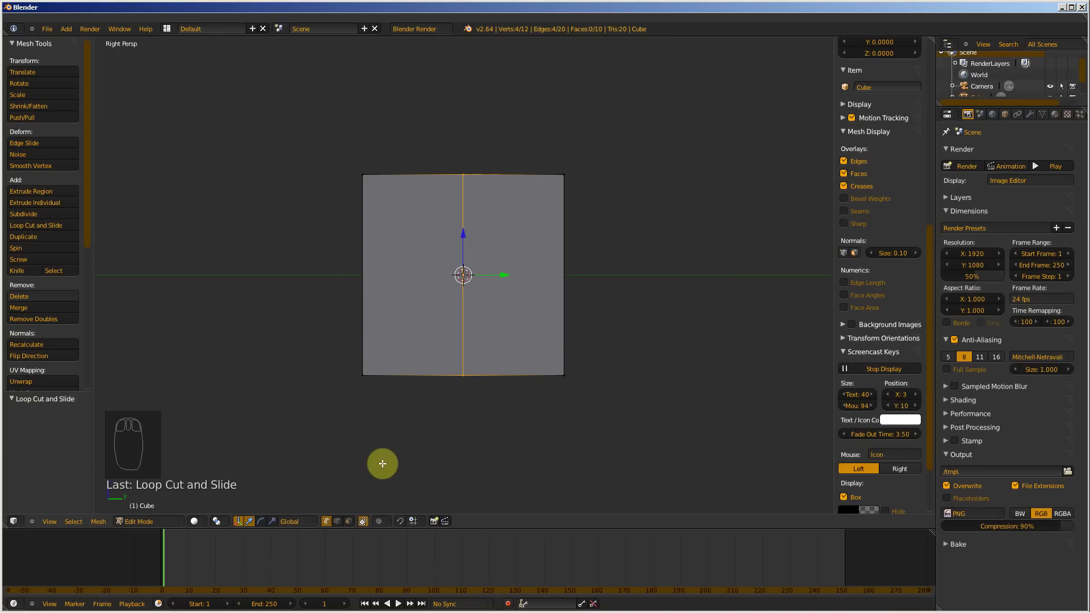
pyautogui.press('a')
pyautogui.click(364, 521)
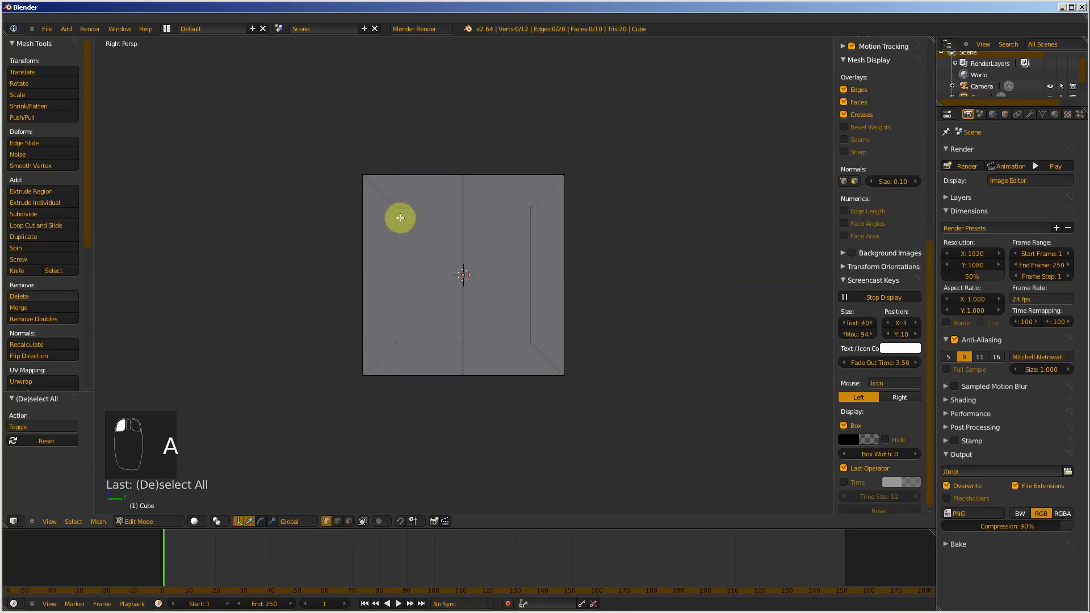
pyautogui.press('b')
pyautogui.moveTo(321, 144); pyautogui.dragTo(406, 437)
pyautogui.press('x')
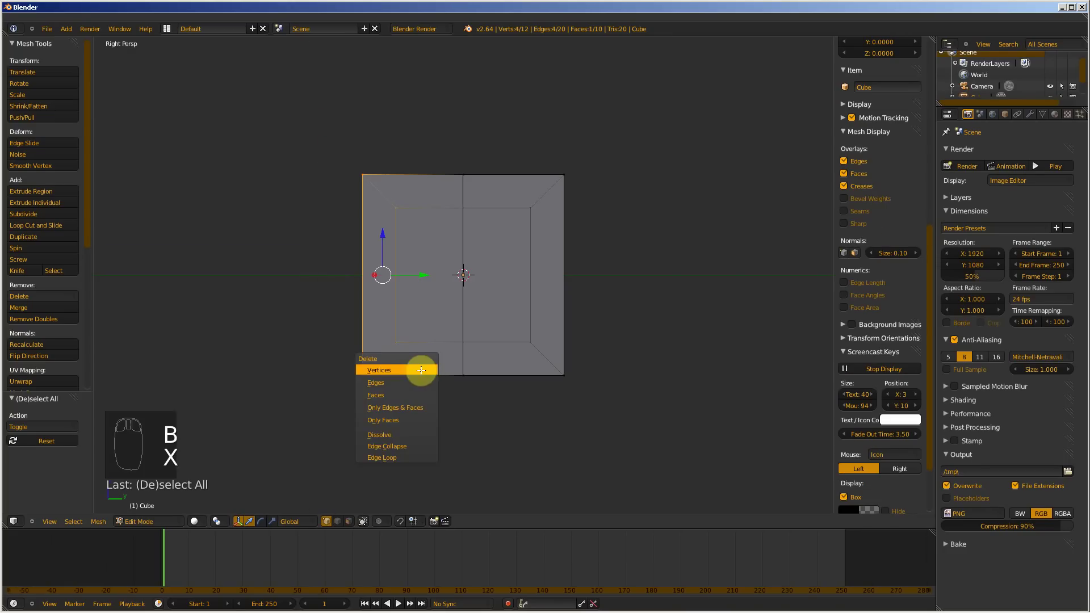
pyautogui.click(421, 370)
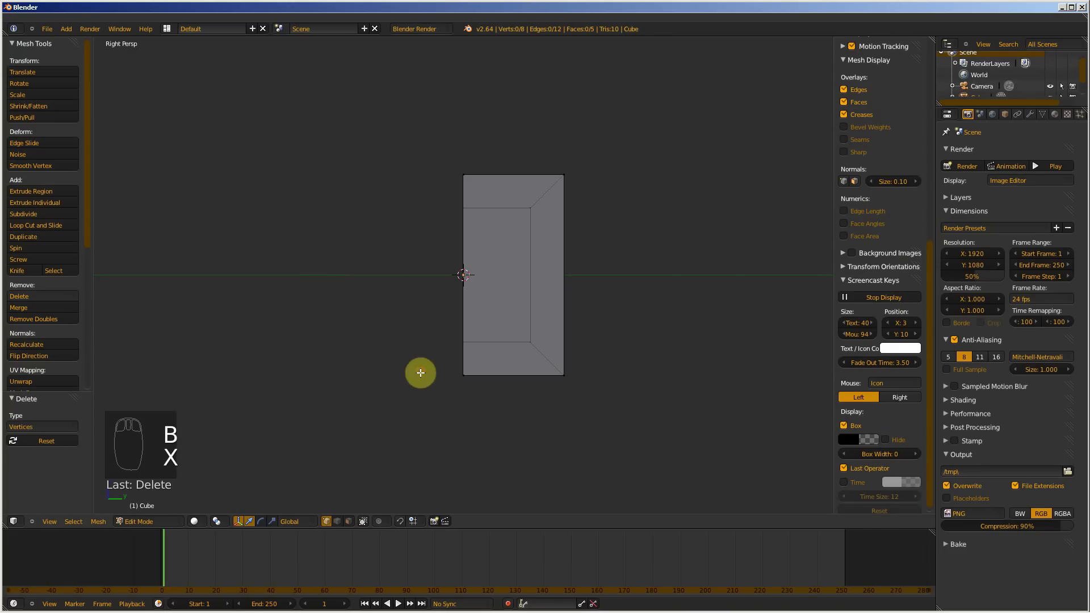
# - Add a Mirror modifier to the half cube, mirroring across the Y axis only with Clipping enabled
pyautogui.click(1032, 115)
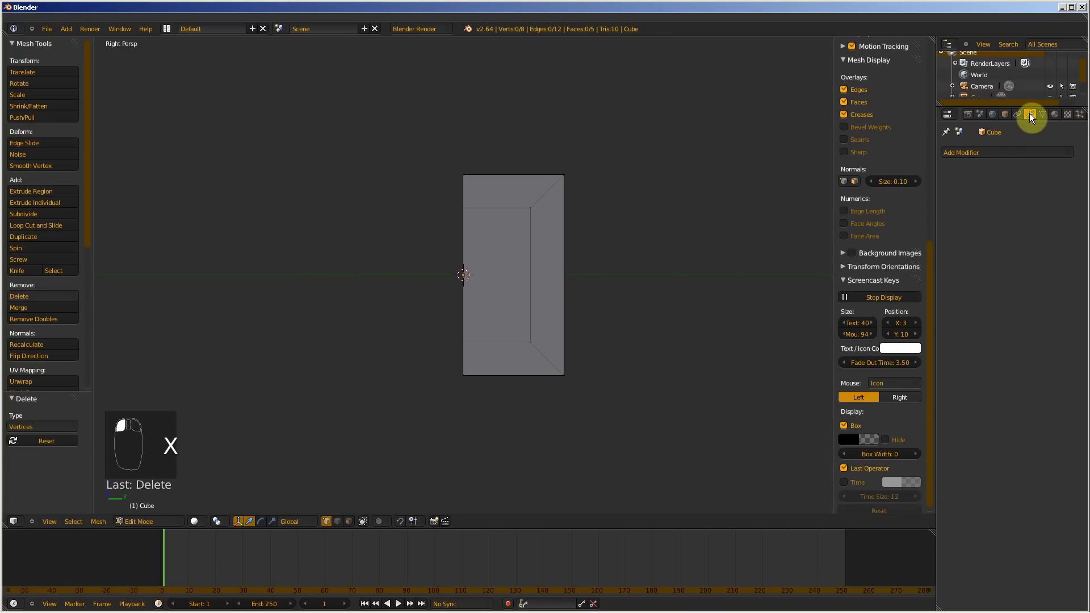
pyautogui.click(1013, 152)
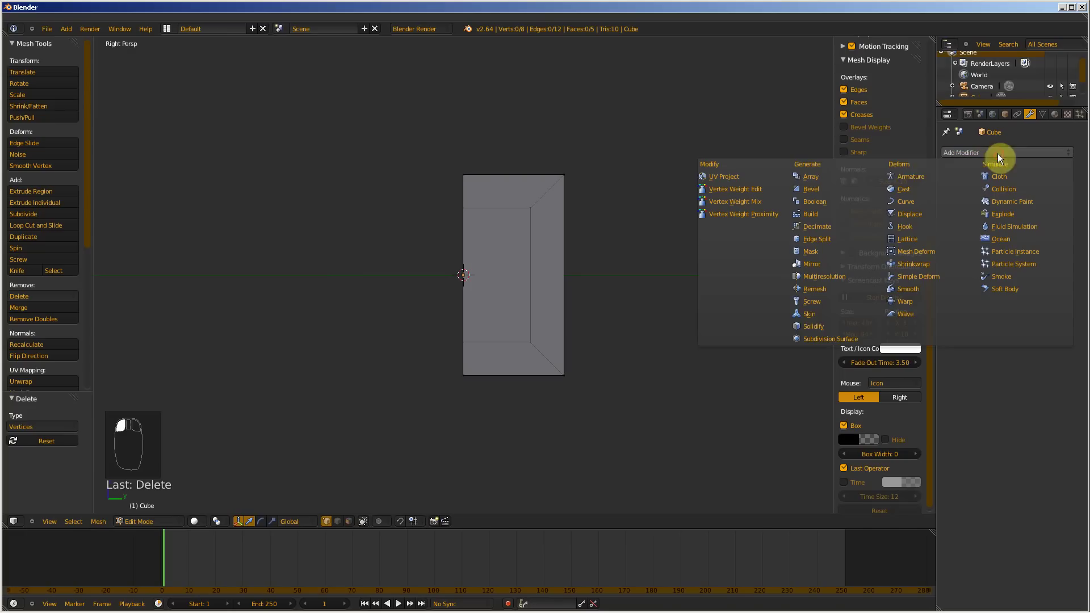
pyautogui.click(814, 264)
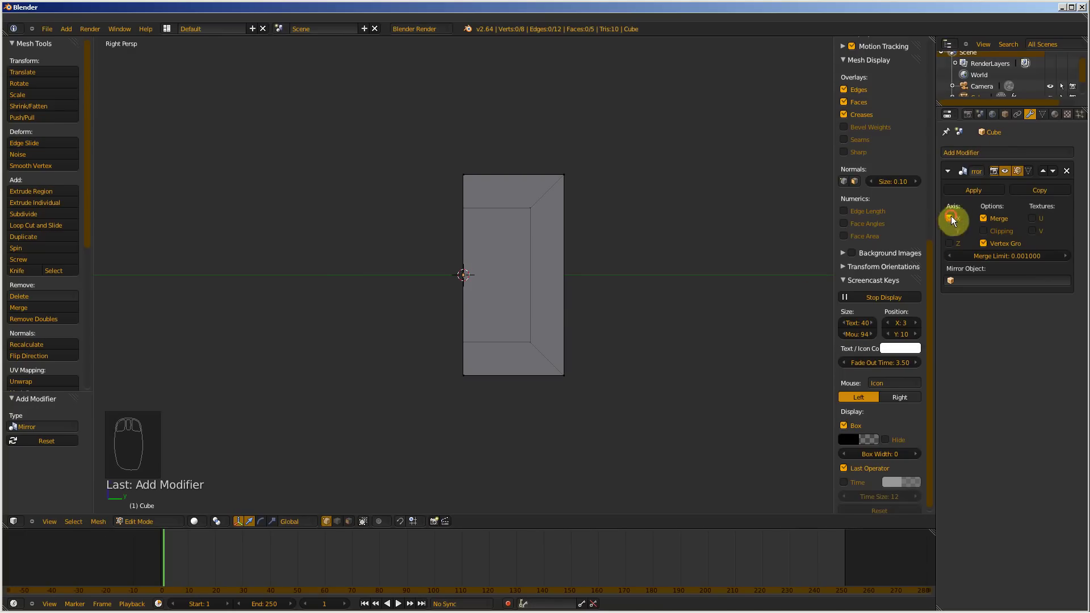
pyautogui.click(950, 233)
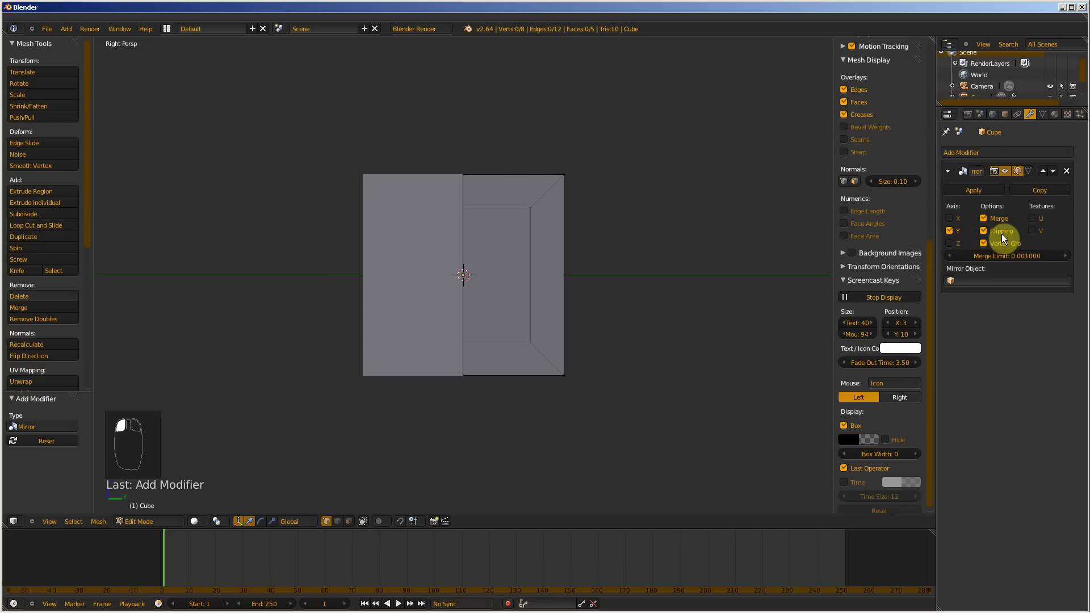
# - Select the four vertices of the half cube's outer positive-Y face and move them about 0.83 outward along Y
pyautogui.scroll(-1, 494, 197)
pyautogui.moveTo(493, 203); pyautogui.dragTo(491, 215, button='middle')
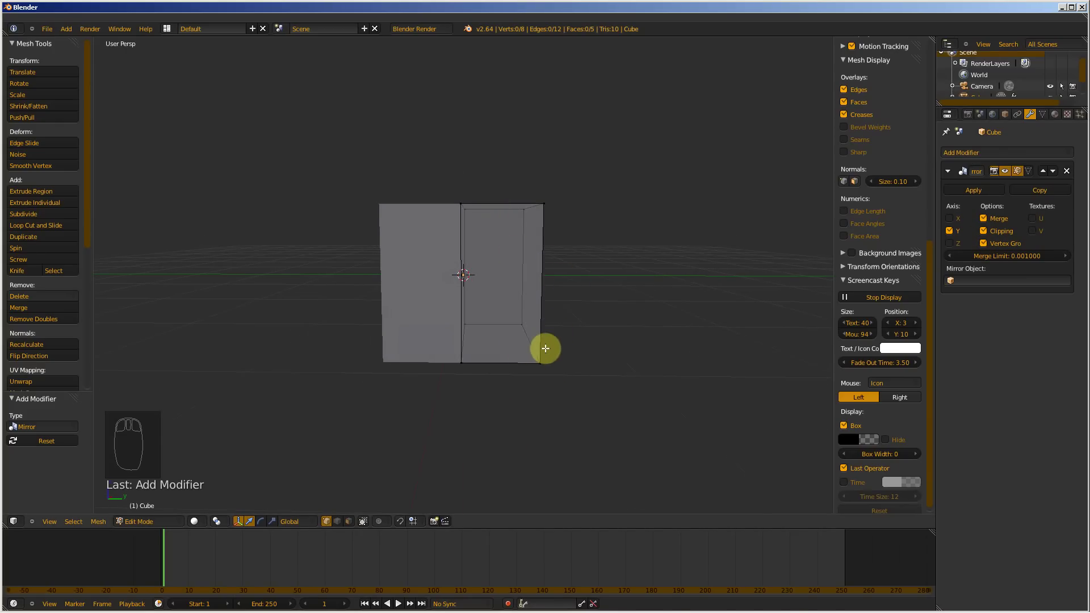
pyautogui.press('b')
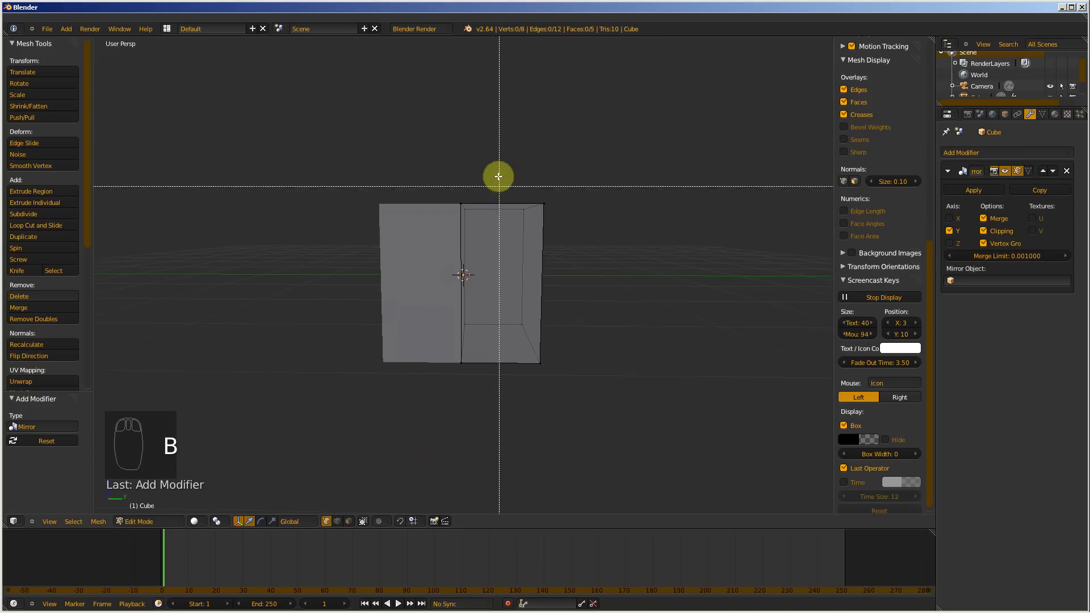
pyautogui.moveTo(499, 177); pyautogui.dragTo(566, 419)
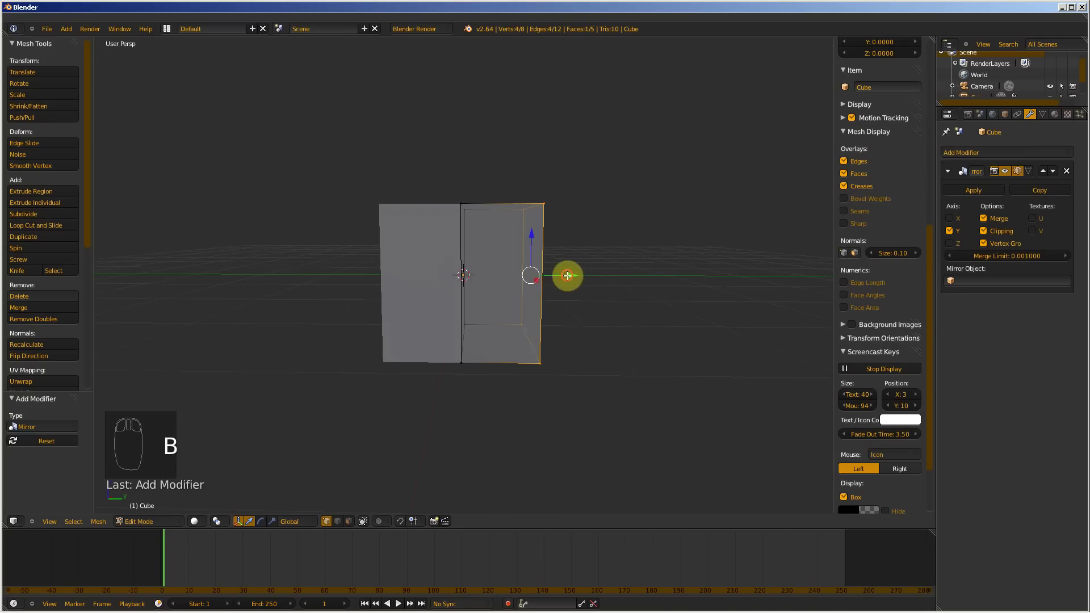
pyautogui.moveTo(567, 275); pyautogui.dragTo(623, 286)
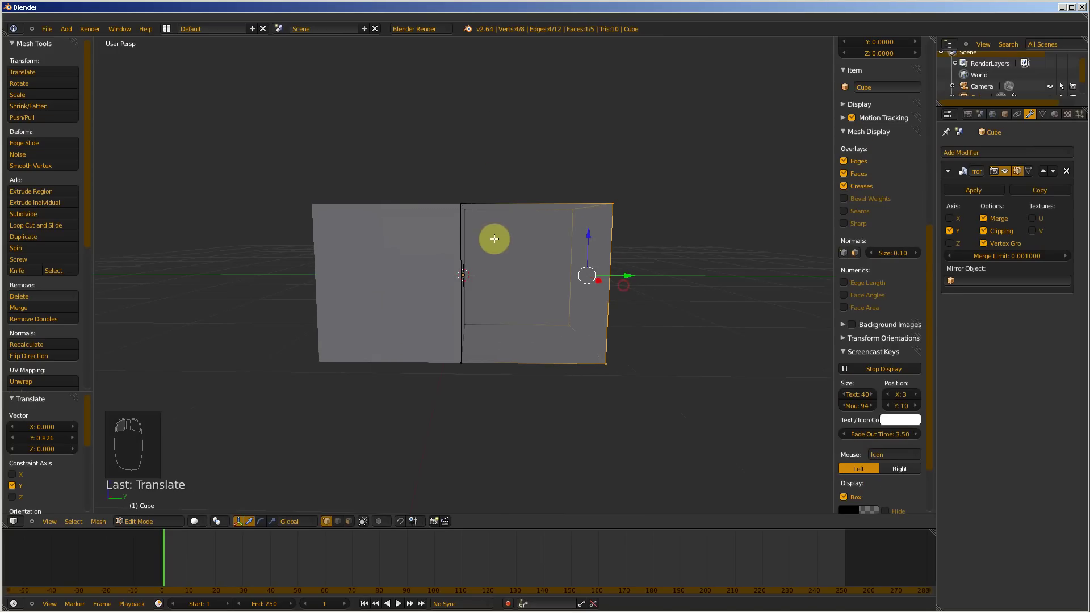
pyautogui.scroll(-1, 501, 245)
pyautogui.scroll(2, 507, 265)
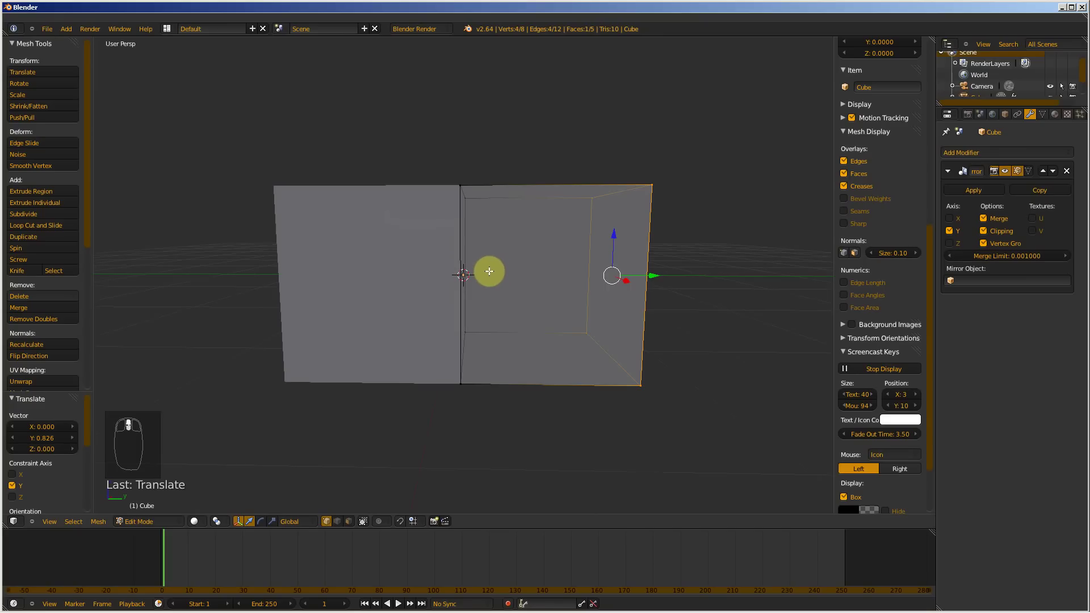
pyautogui.scroll(-1, 489, 271)
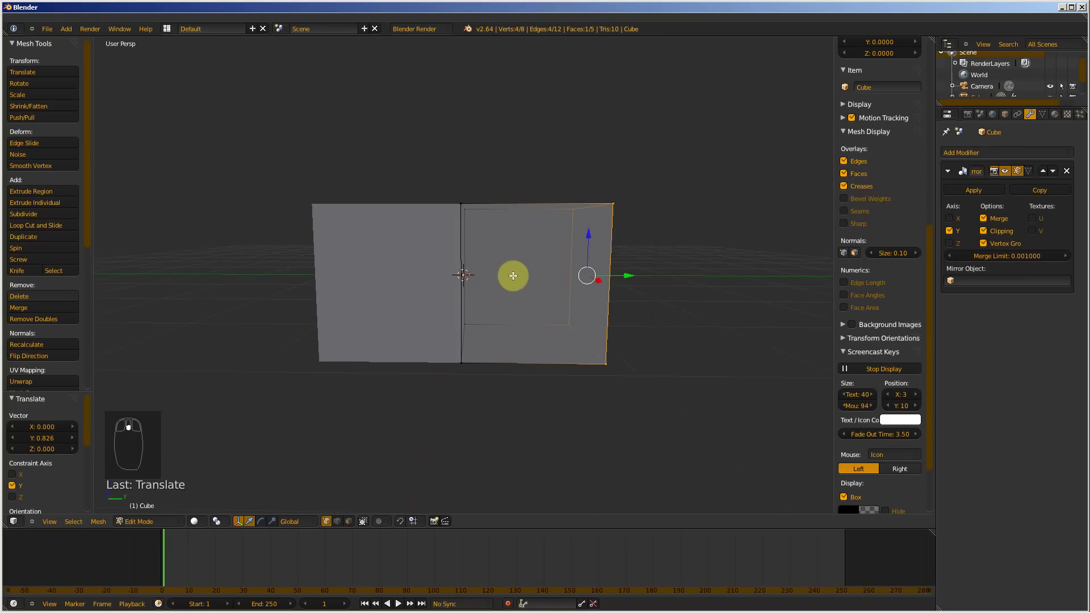
# - Try a plain Subdivide with 5 cuts on the entire half mesh, and undo it
pyautogui.press('a')
pyautogui.press('a')
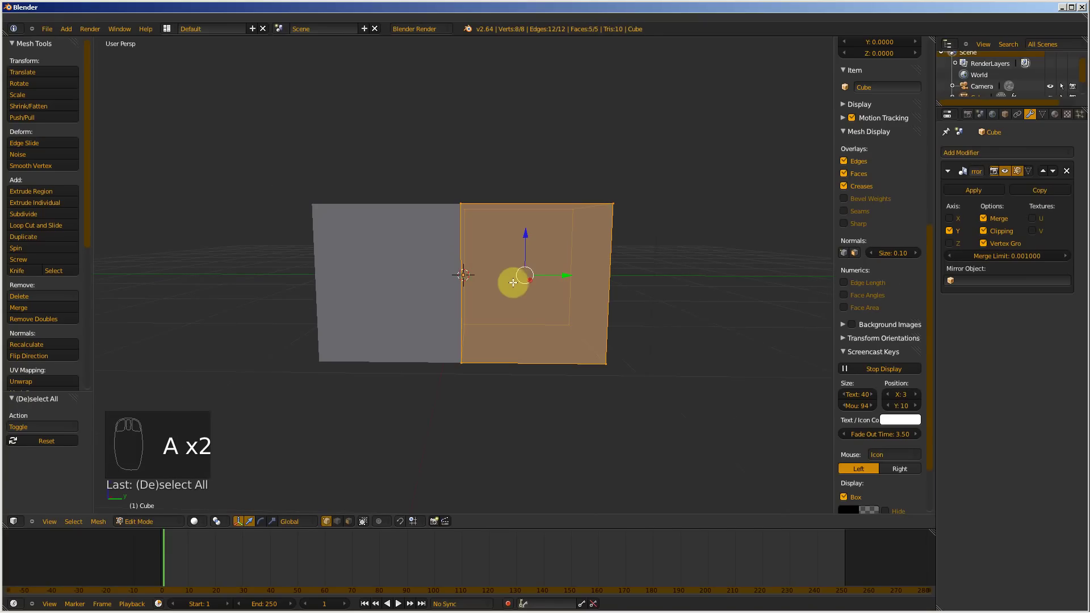
pyautogui.press('w')
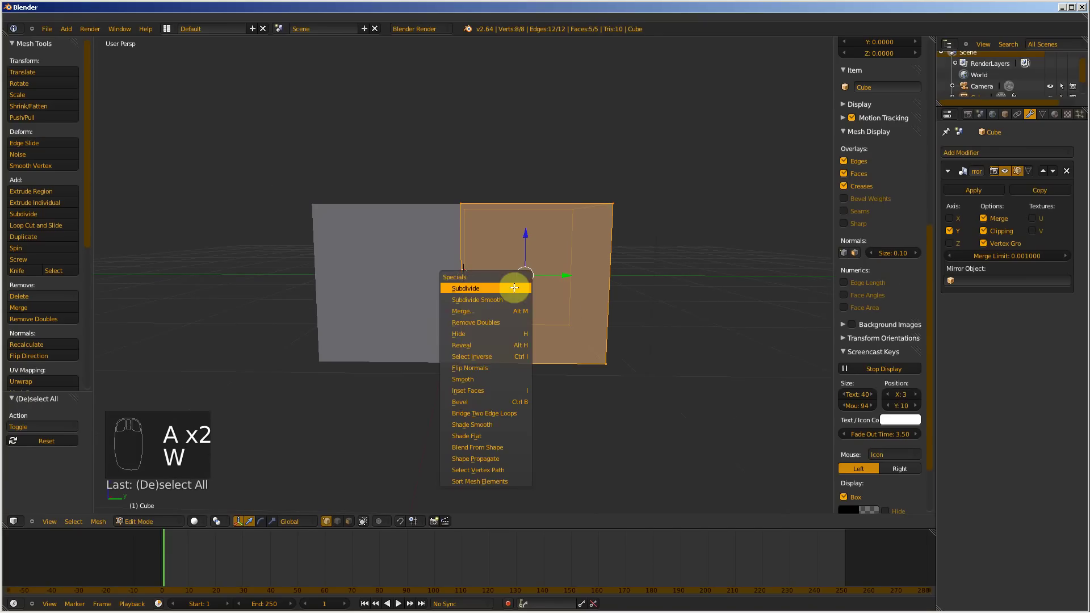
pyautogui.click(514, 286)
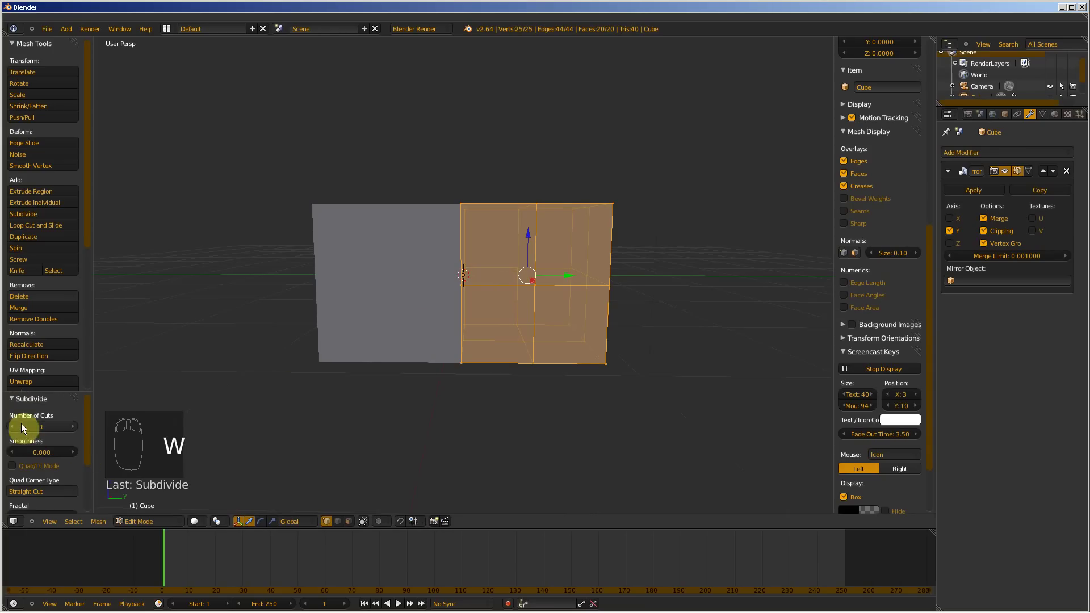
pyautogui.moveTo(21, 424); pyautogui.dragTo(69, 427)
pyautogui.scroll(1, 551, 215)
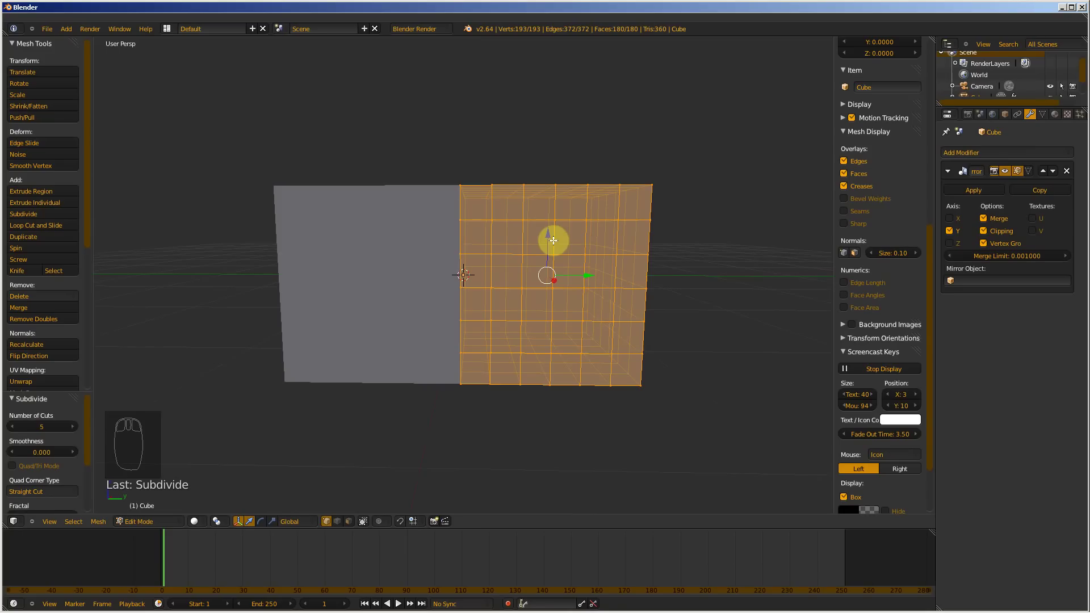
pyautogui.hotkey('ctrl', 'z')
# - Apply Subdivide Smooth to the entire half mesh with 4 cuts and a smoothness of 1
pyautogui.press('w')
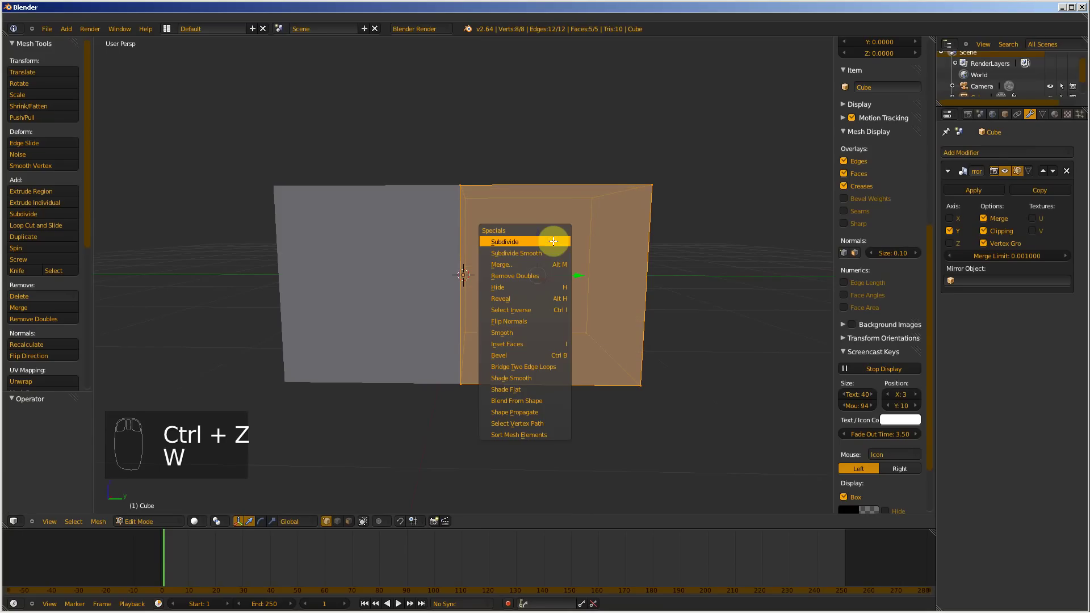
pyautogui.click(525, 254)
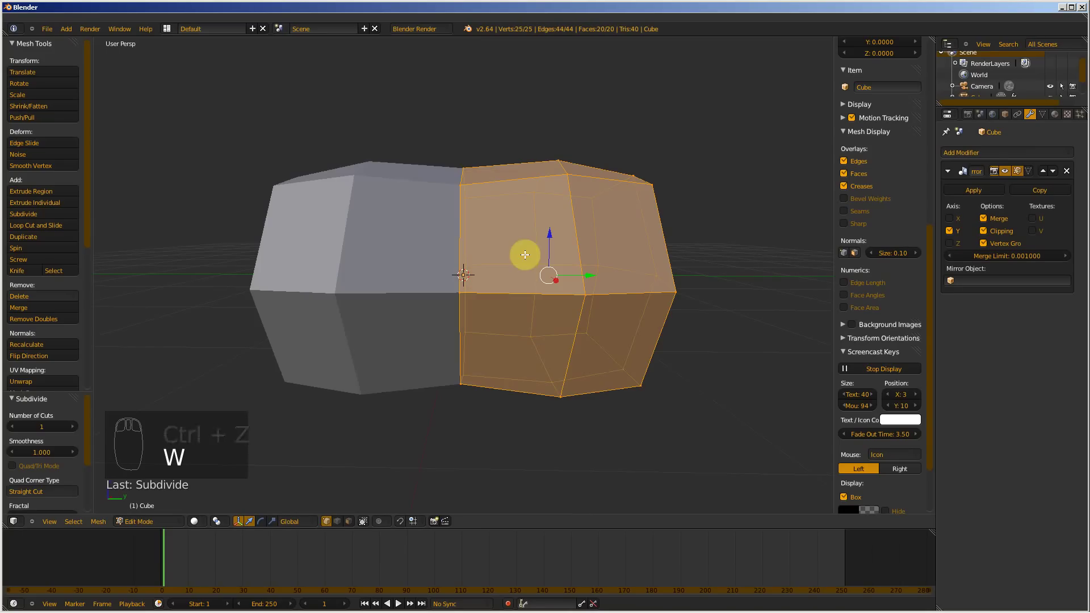
pyautogui.moveTo(29, 427); pyautogui.dragTo(41, 428)
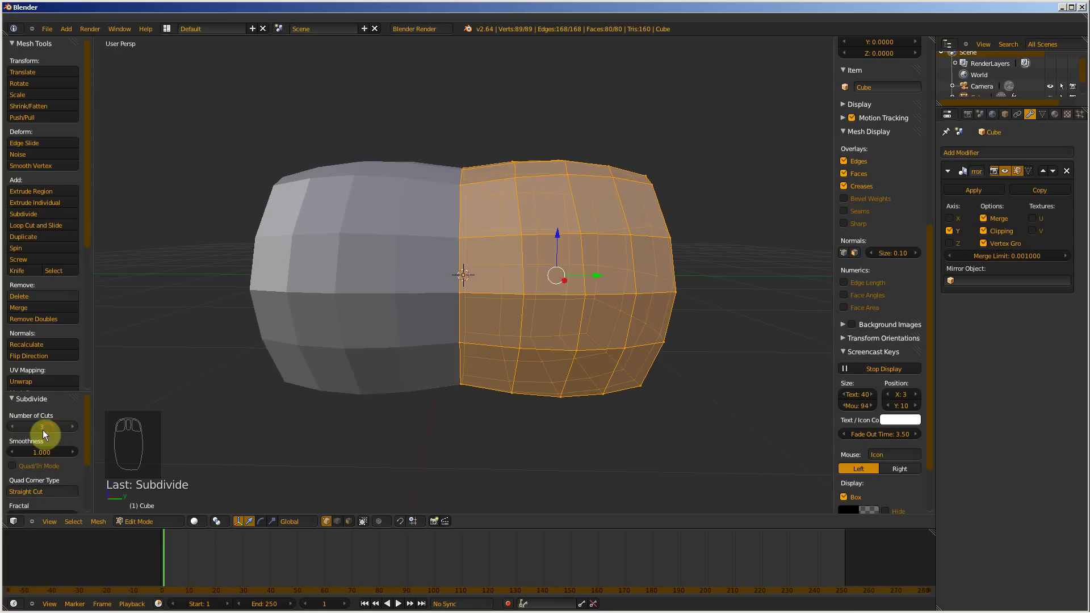
pyautogui.moveTo(41, 429); pyautogui.dragTo(50, 427)
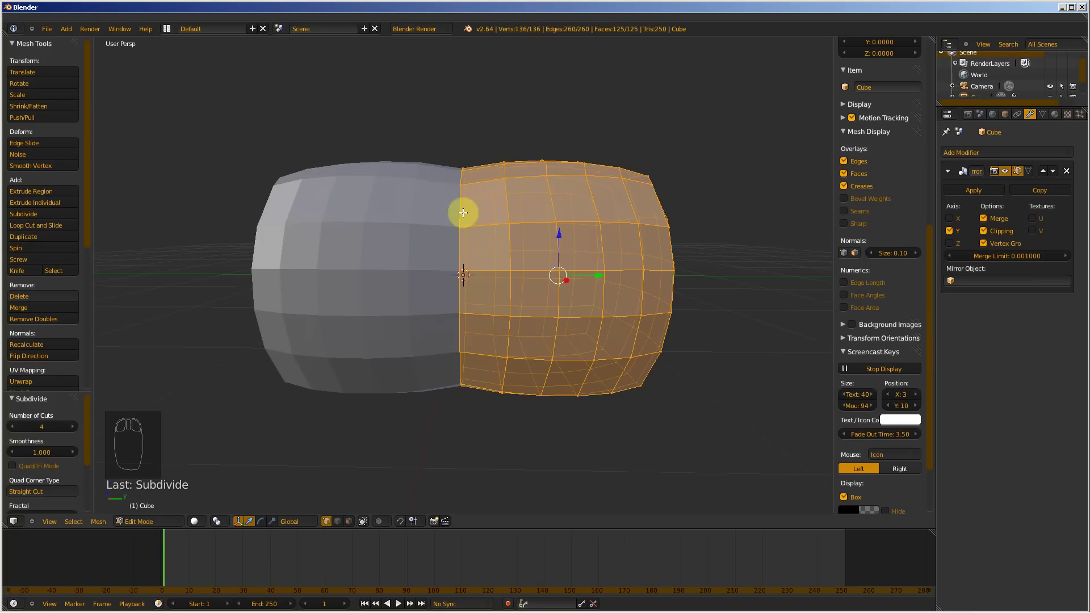
pyautogui.moveTo(497, 204); pyautogui.dragTo(486, 267, button='middle')
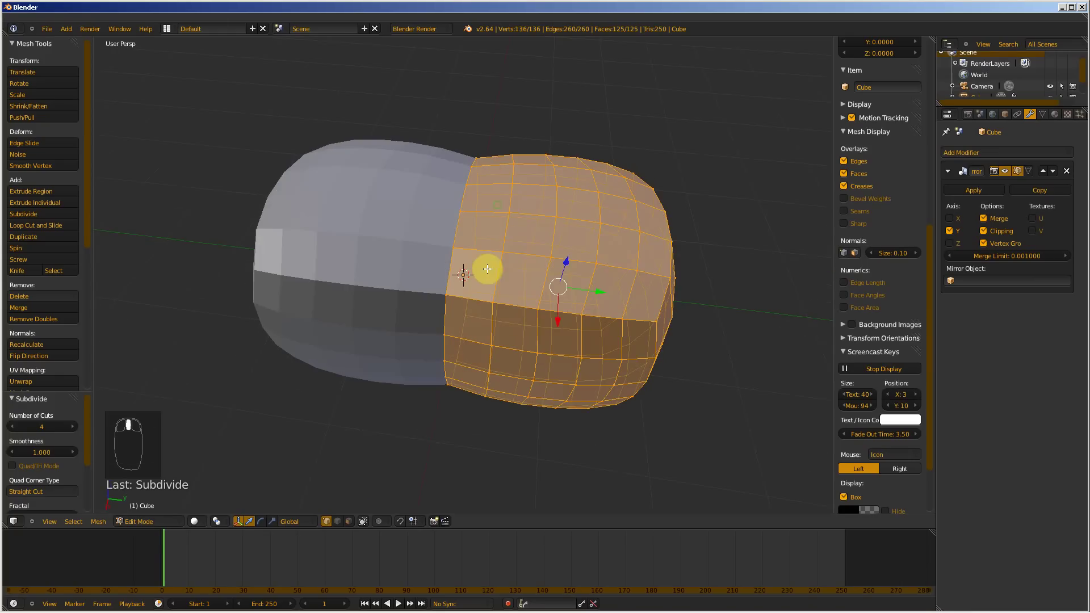
pyautogui.moveTo(454, 321); pyautogui.dragTo(460, 297, button='middle')
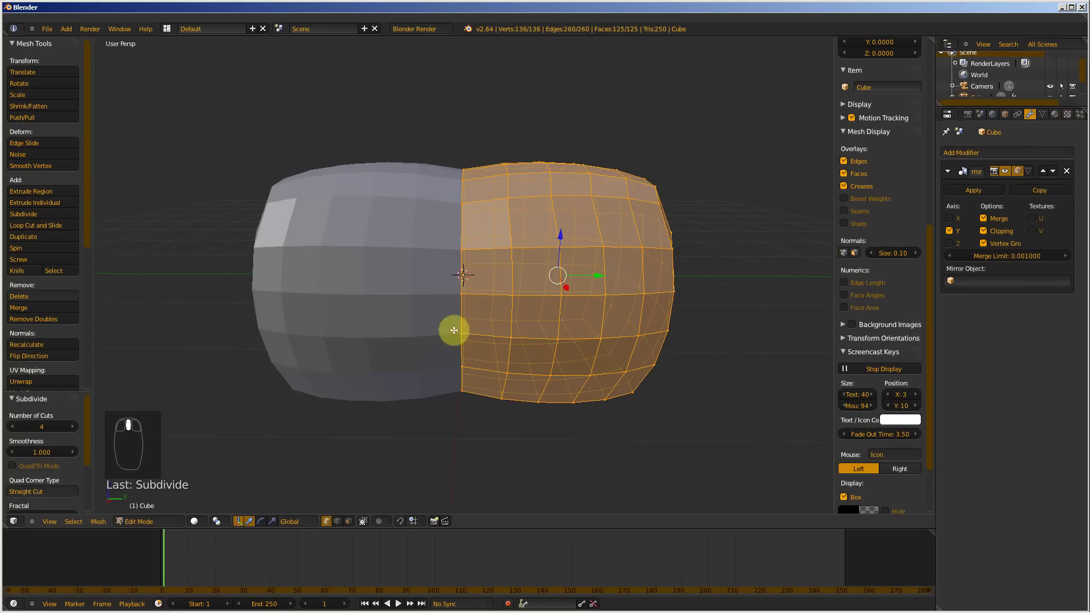
# - Select the edge loop along the mirror seam and enable proportional editing
pyautogui.keyDown('alt'); pyautogui.click(462, 222); pyautogui.keyUp('alt')
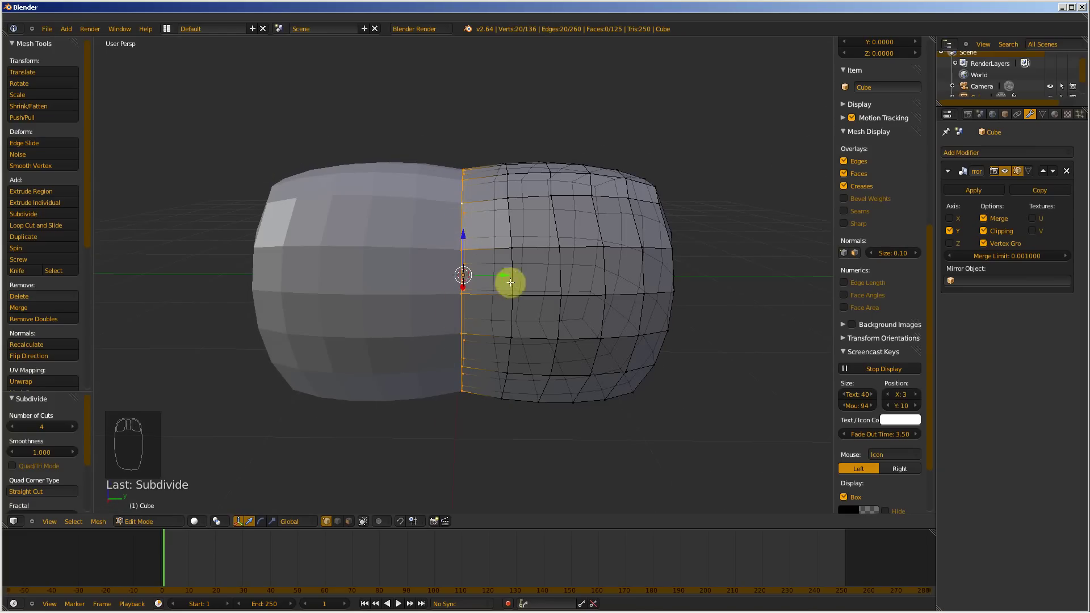
pyautogui.moveTo(587, 233); pyautogui.dragTo(479, 141, button='middle')
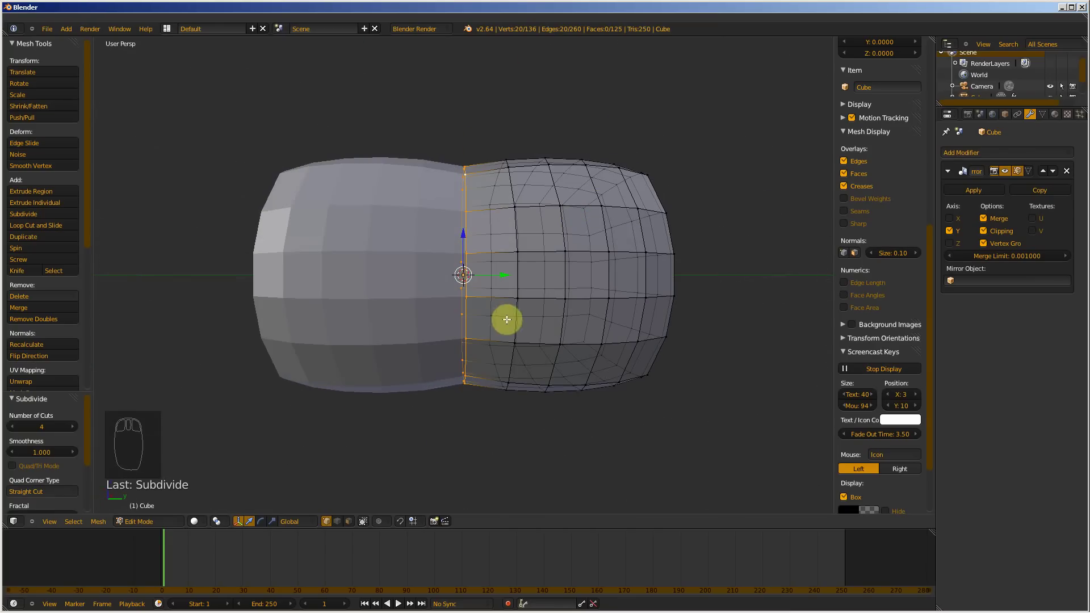
pyautogui.moveTo(499, 331); pyautogui.dragTo(499, 335, button='middle')
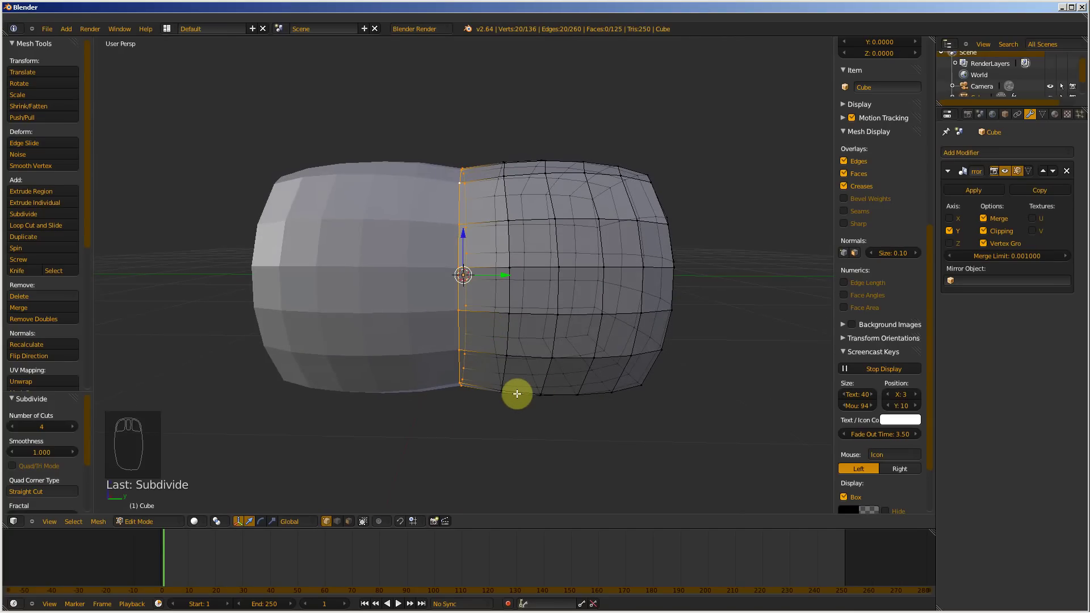
pyautogui.press('o')
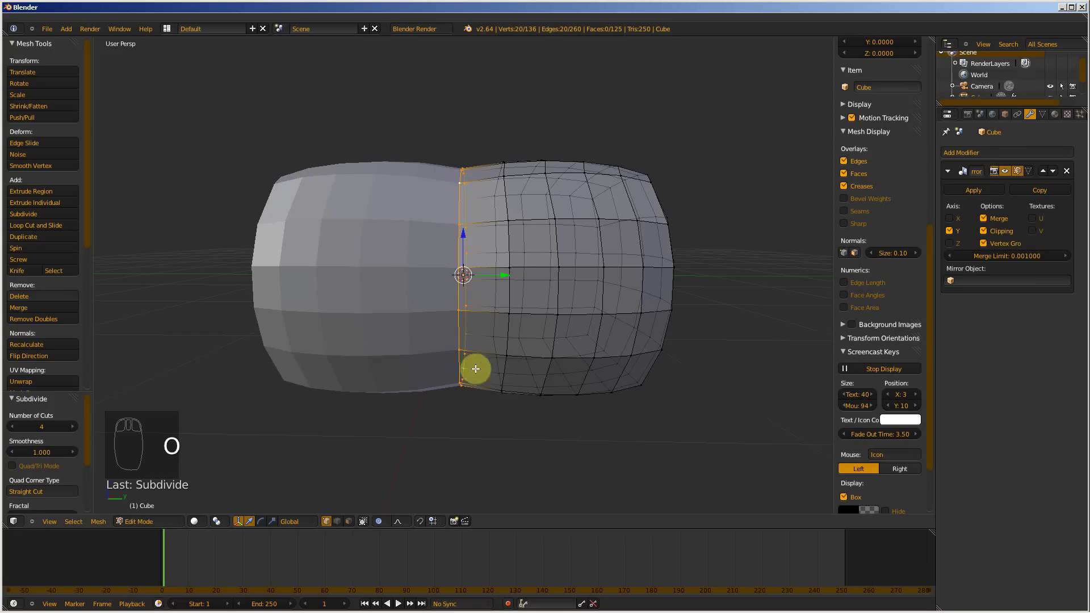
pyautogui.press('g')
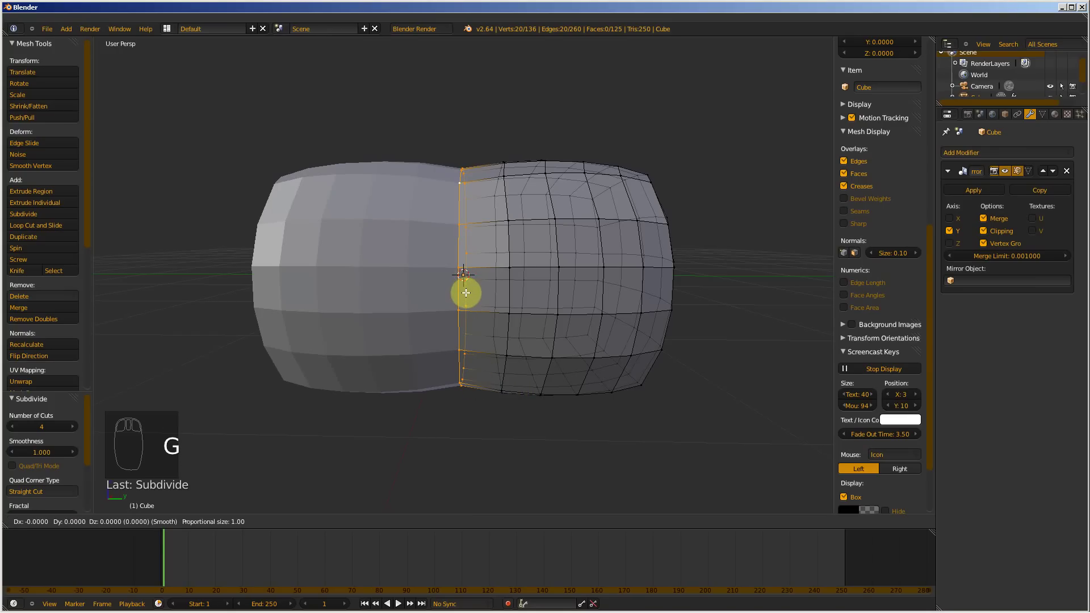
pyautogui.rightClick(466, 293)
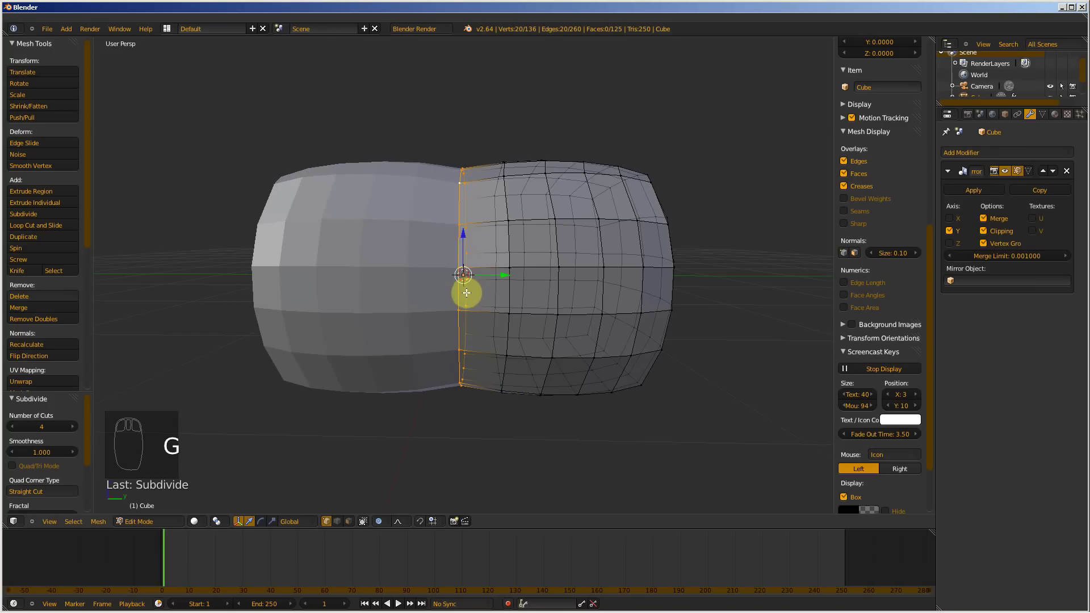
# - Scale the seam edge loop up to about 1.10 with smooth proportional falloff and a proportional size of about 1.00, filling in the central dip
pyautogui.press('s')
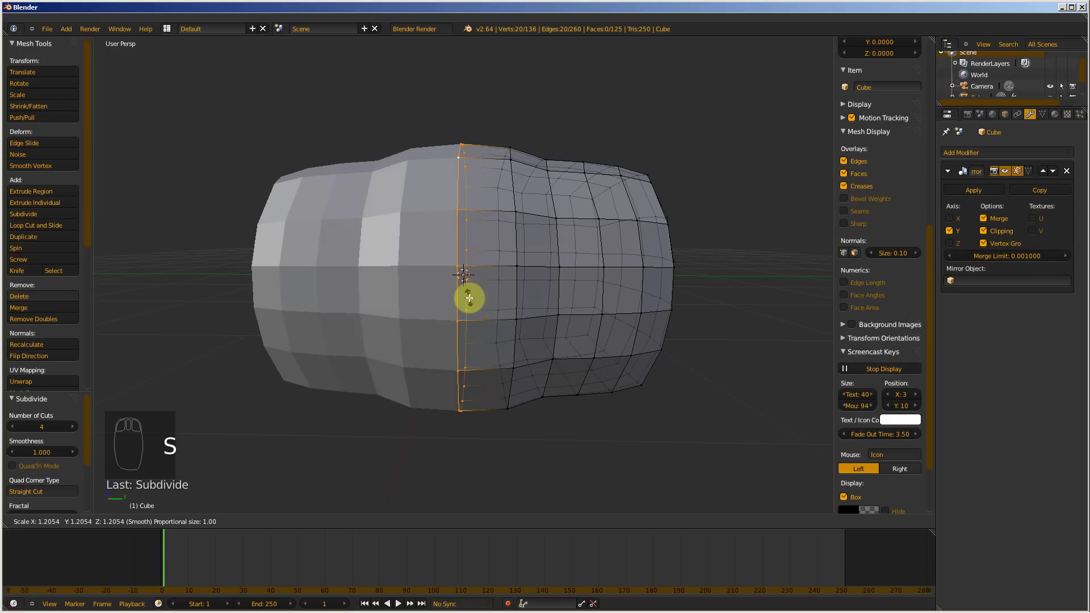
pyautogui.scroll(-1, 470, 298)
pyautogui.scroll(-1, 470, 298)
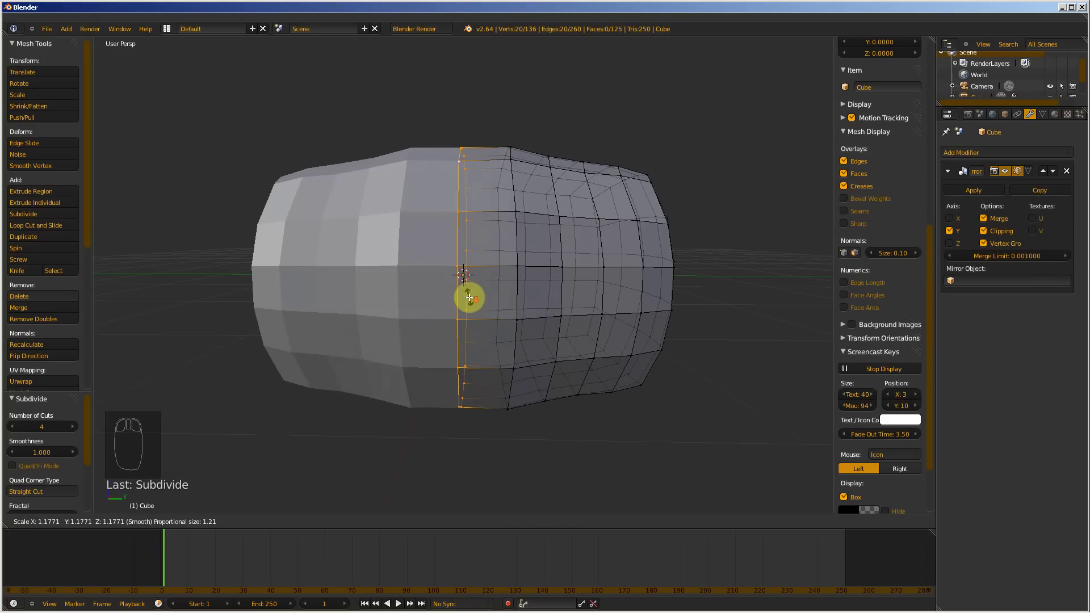
pyautogui.scroll(1, 470, 298)
pyautogui.scroll(4, 469, 298)
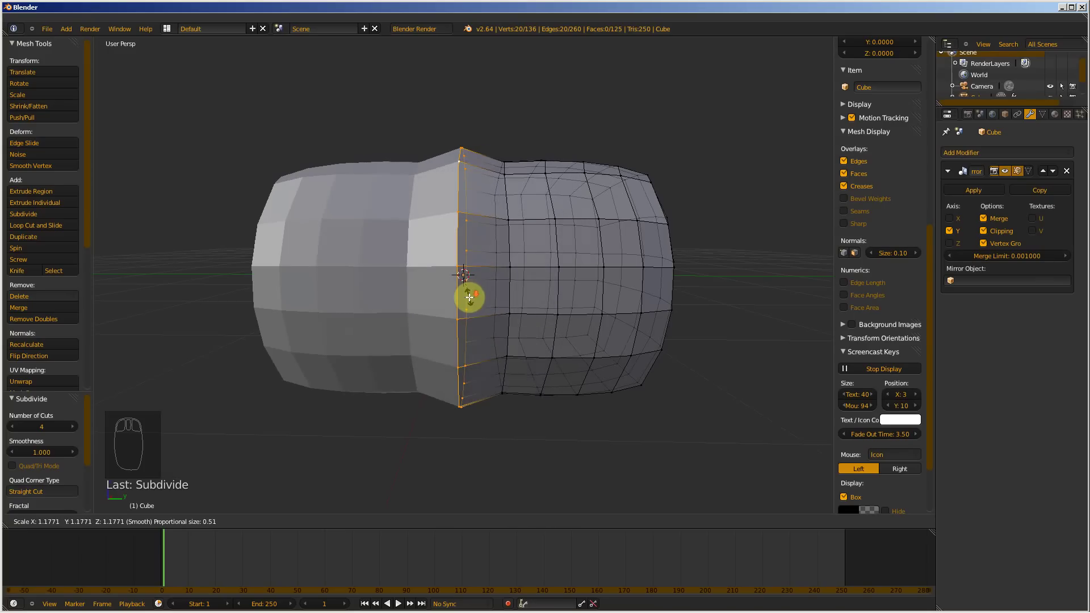
pyautogui.scroll(-8, 470, 298)
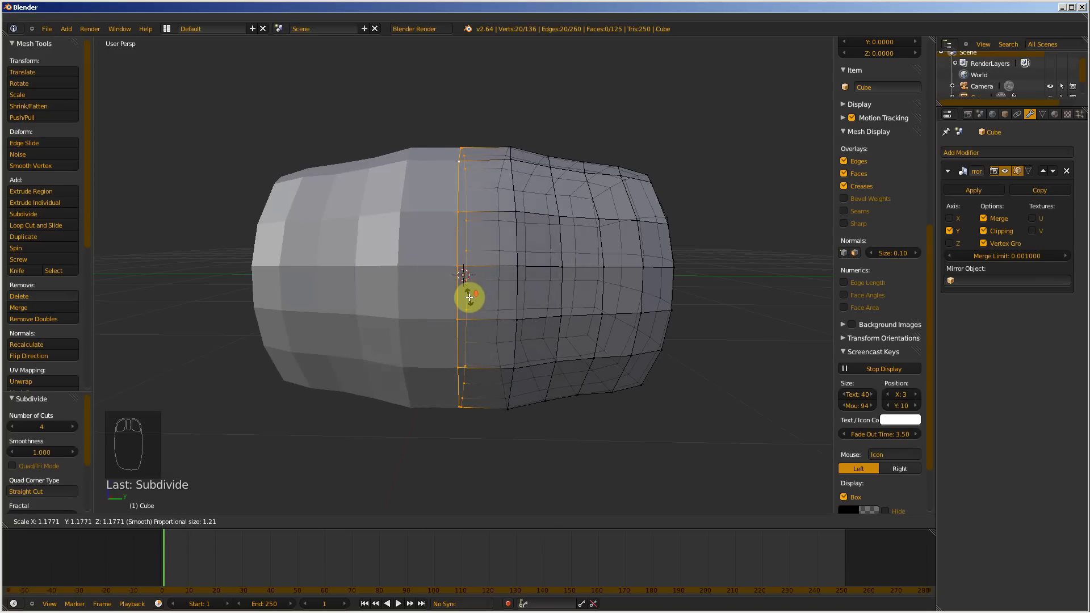
pyautogui.scroll(7, 470, 298)
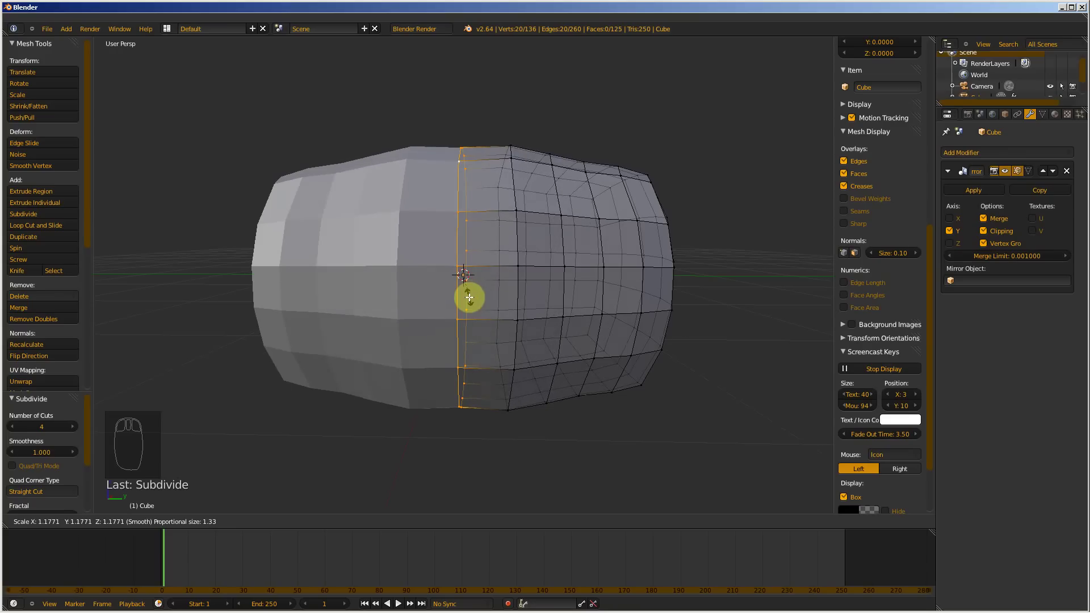
pyautogui.scroll(5, 470, 298)
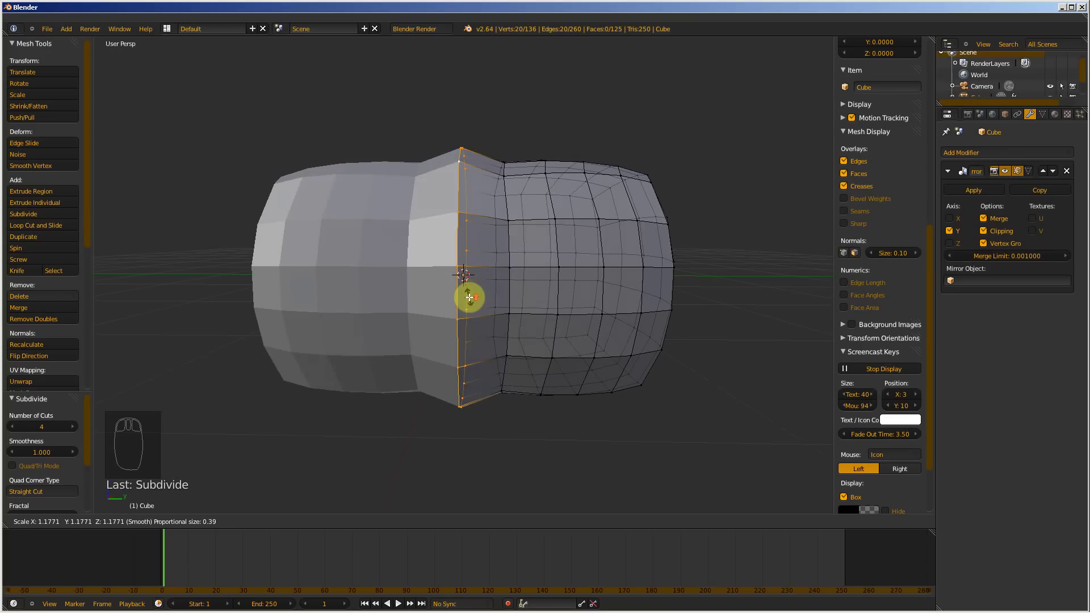
pyautogui.scroll(-11, 470, 298)
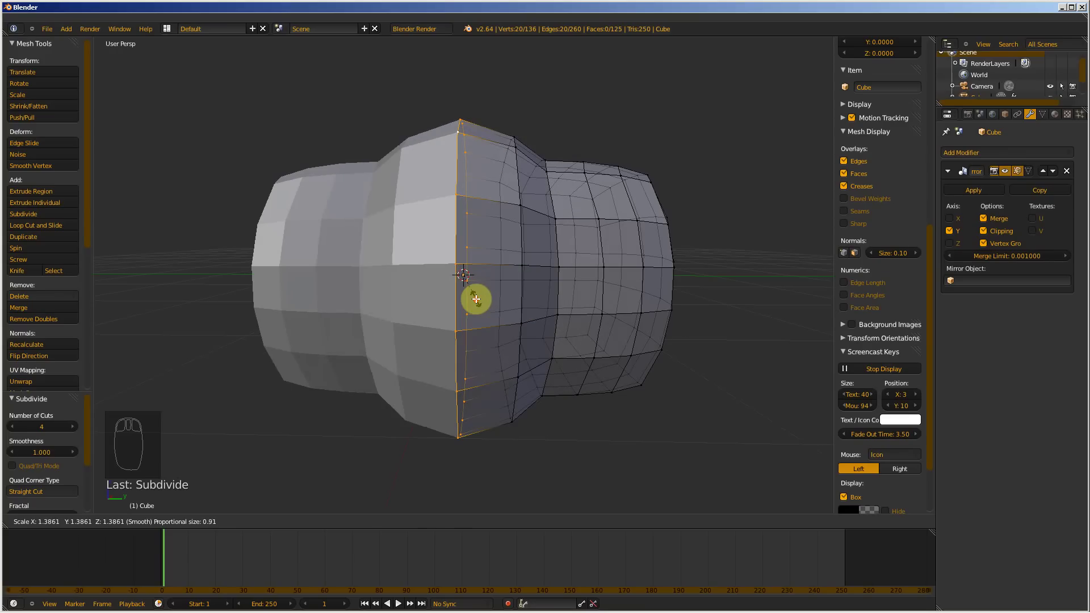
pyautogui.scroll(-10, 476, 300)
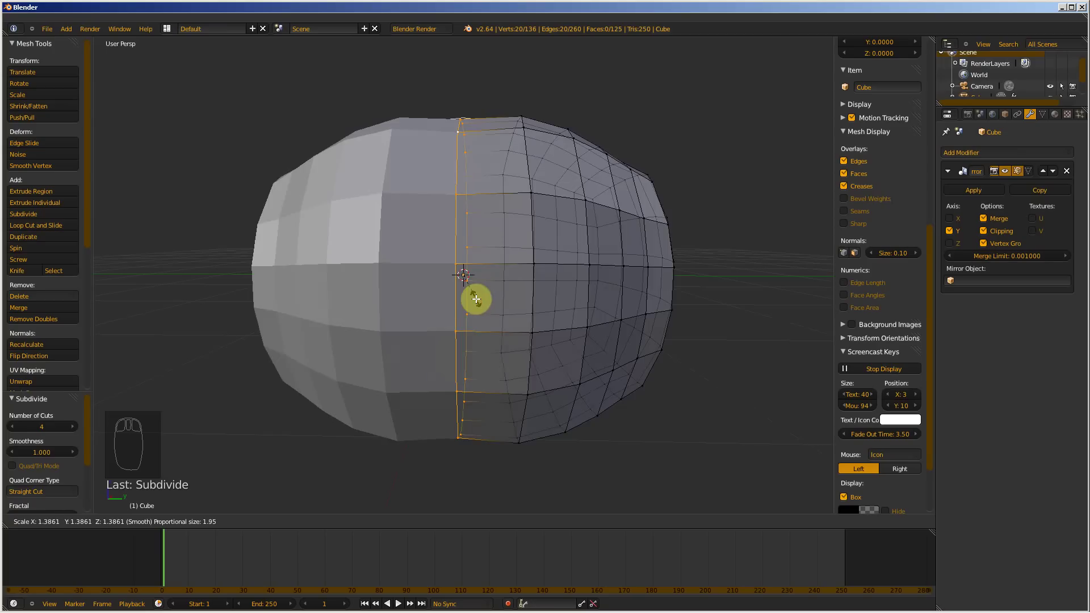
pyautogui.scroll(9, 480, 301)
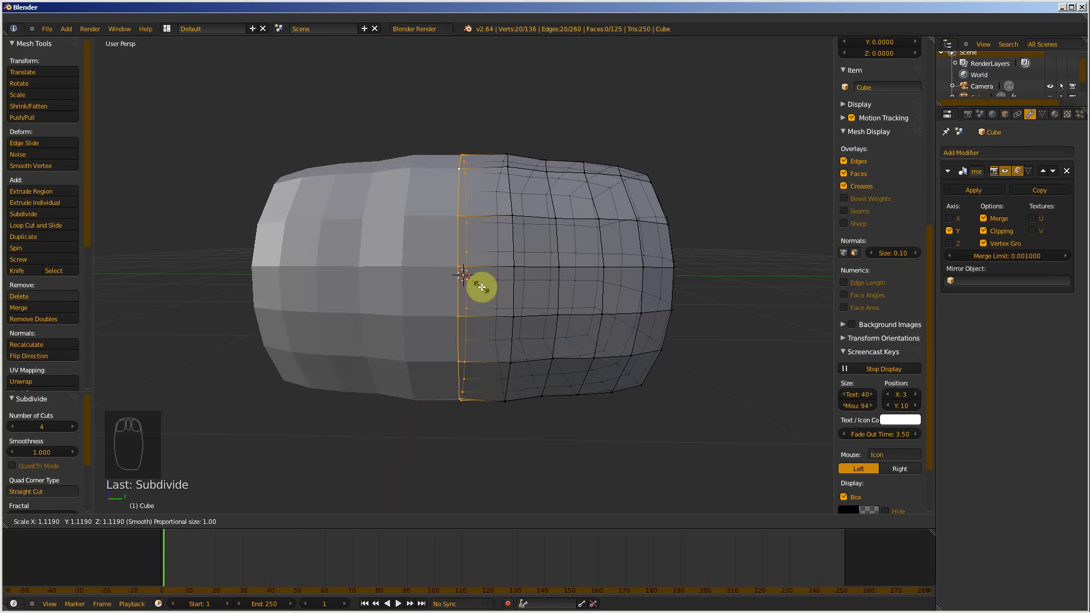
pyautogui.click(481, 287)
pyautogui.moveTo(580, 275)
pyautogui.mouseDown(button='middle')
pyautogui.moveTo(513, 309)
pyautogui.moveTo(594, 284)
pyautogui.moveTo(572, 289)
pyautogui.mouseUp(button='middle')
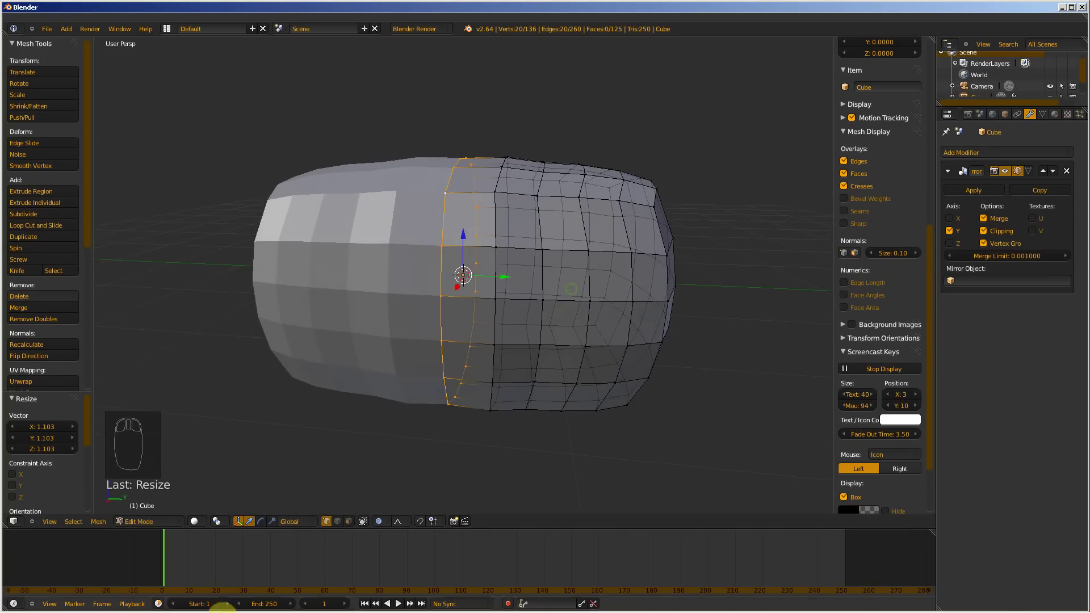
# - Switch to the browser to examine the head shapes of the reference cartoon characters, and return to Blender to compare the mesh
pyautogui.click(126, 601)
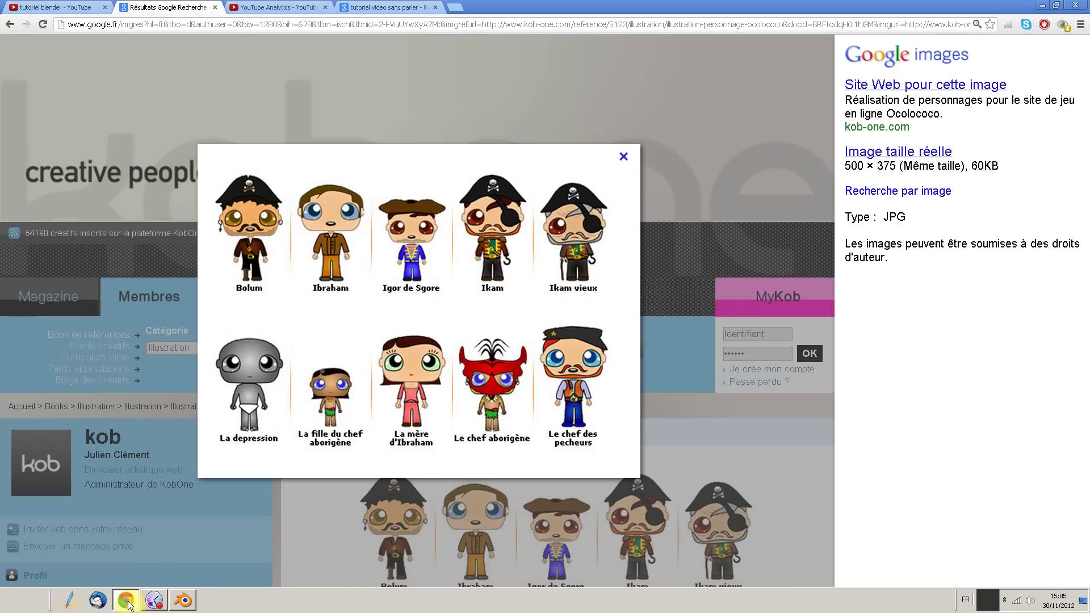
pyautogui.click(158, 604)
pyautogui.click(157, 604)
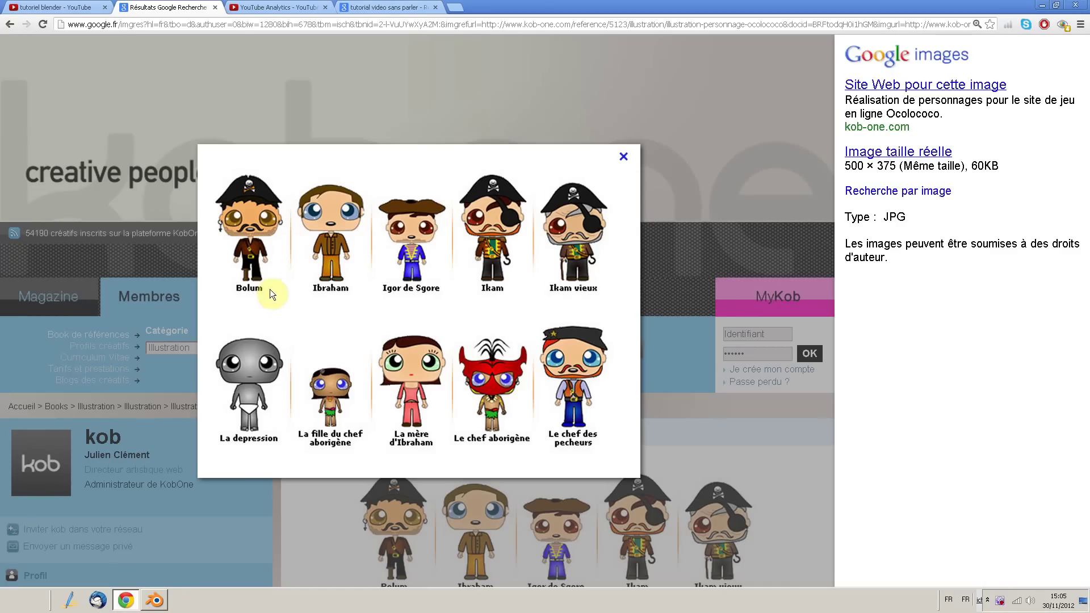
pyautogui.click(158, 604)
pyautogui.moveTo(459, 388); pyautogui.dragTo(461, 392, button='middle')
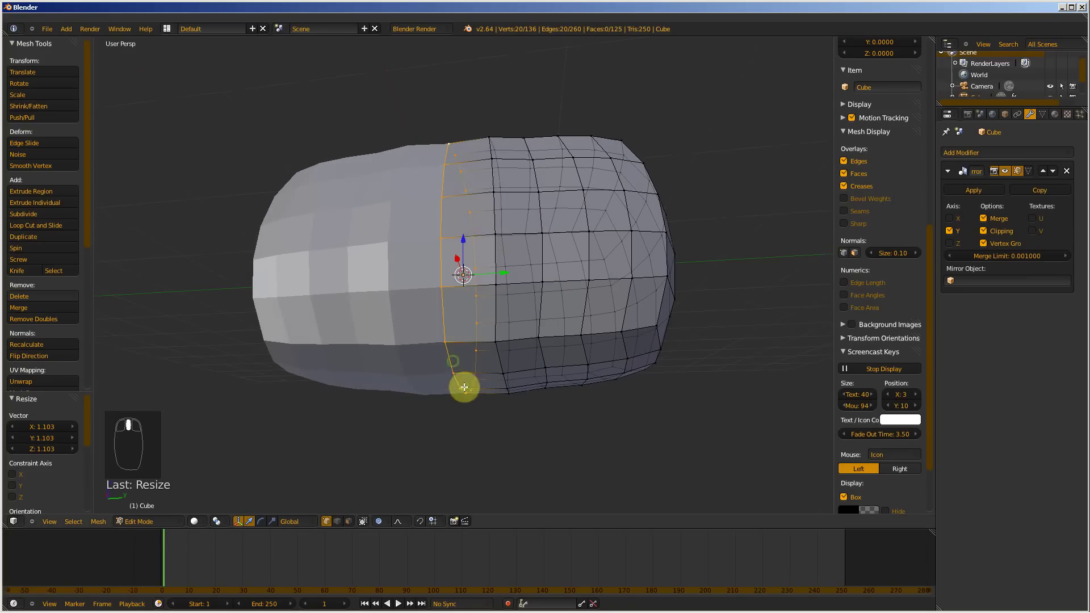
# - Move the bottom vertex of the mirror seam up about 0.49 with smooth proportional falloff and a proportional size of about 2.85
pyautogui.rightClick(464, 395)
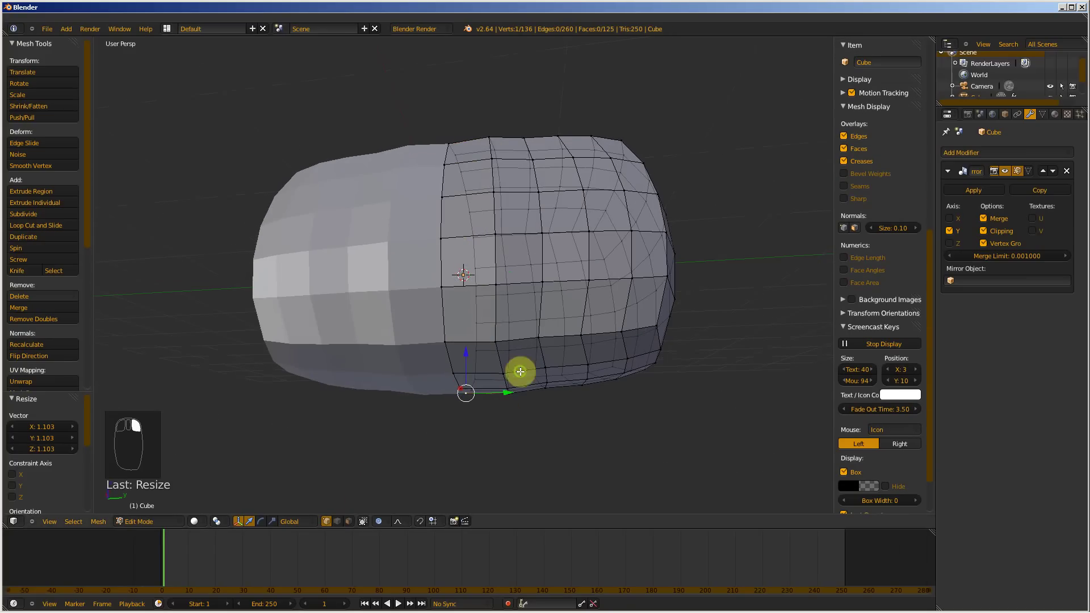
pyautogui.moveTo(518, 370); pyautogui.dragTo(523, 389, button='middle')
pyautogui.press('g')
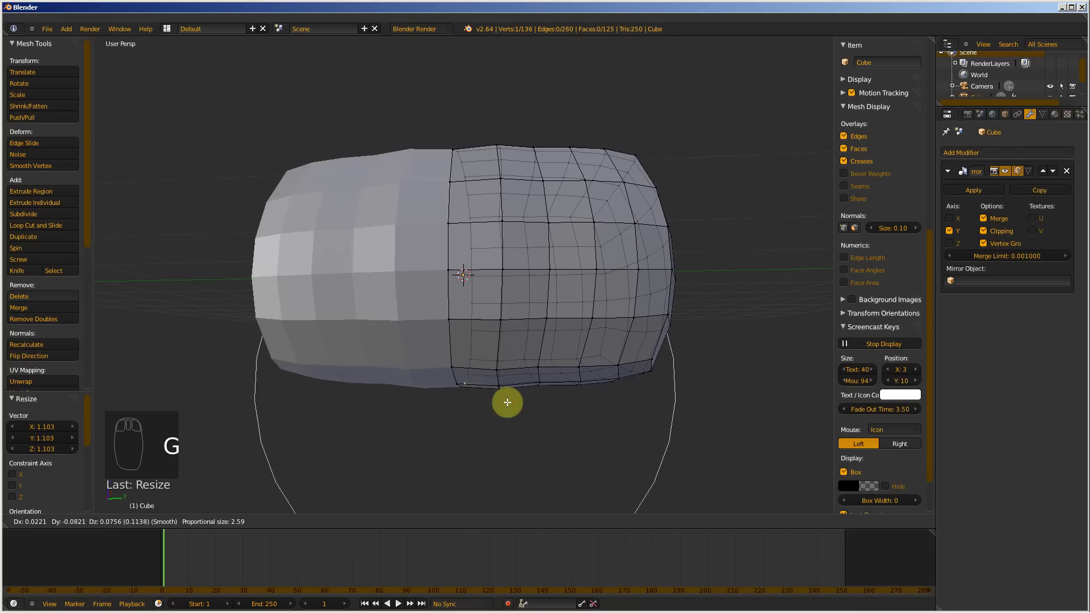
pyautogui.scroll(-5, 504, 385)
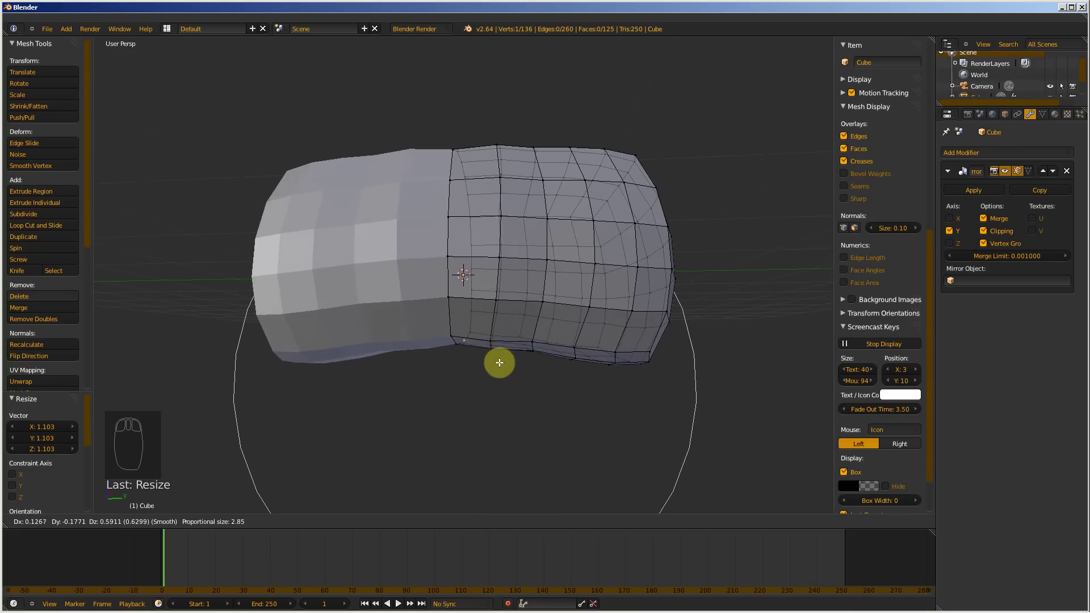
pyautogui.click(497, 369)
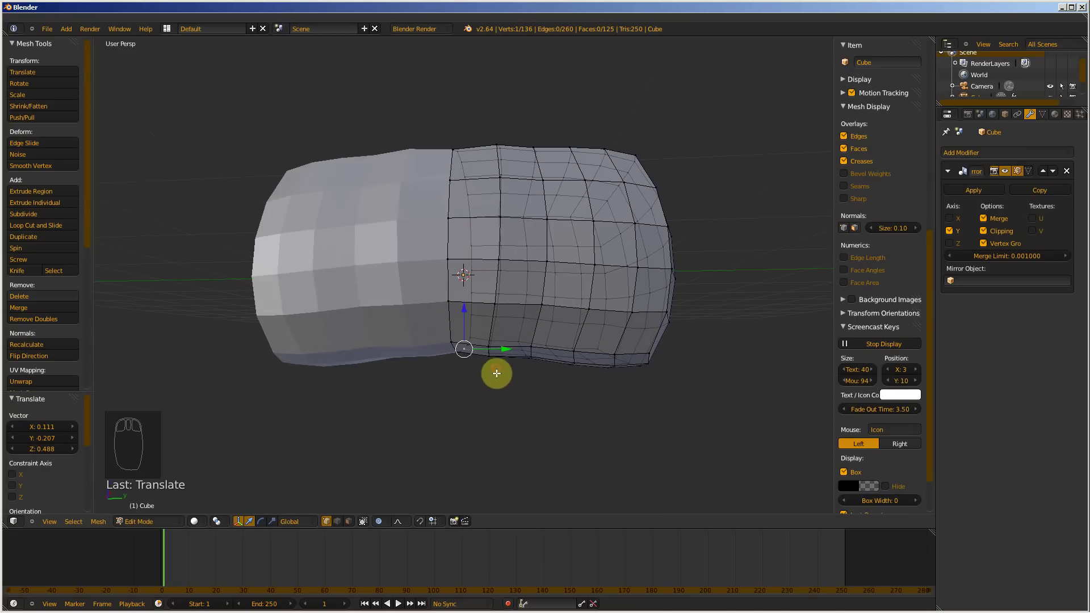
pyautogui.press('KP_1')
pyautogui.press('KP_3')
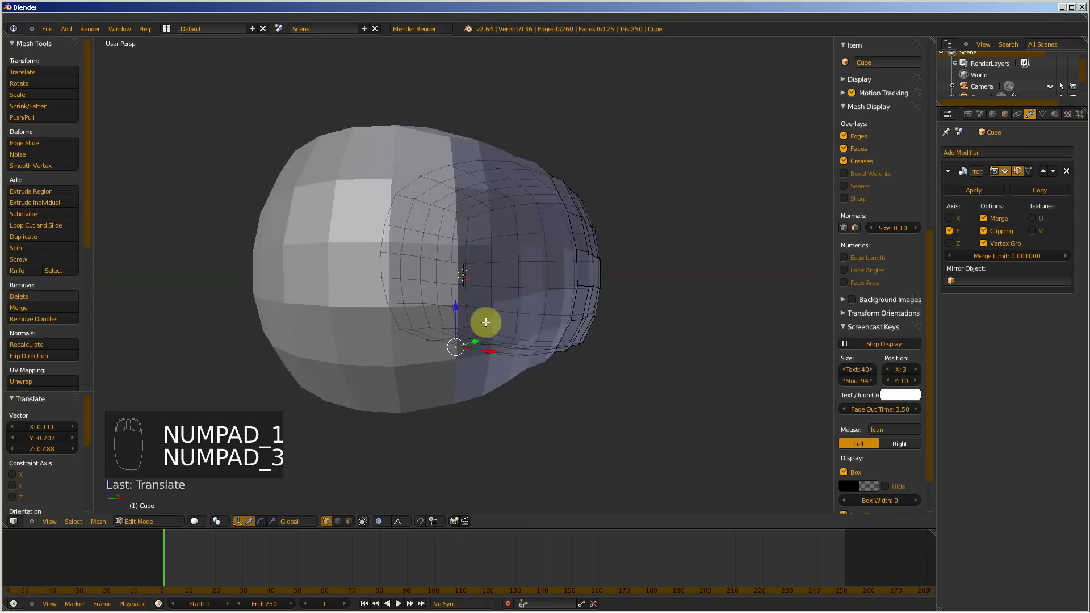
# - Check the reference characters in the browser, return to Blender, and raise the top seam vertex about 0.35 with proportional falloff in right view
pyautogui.click(126, 600)
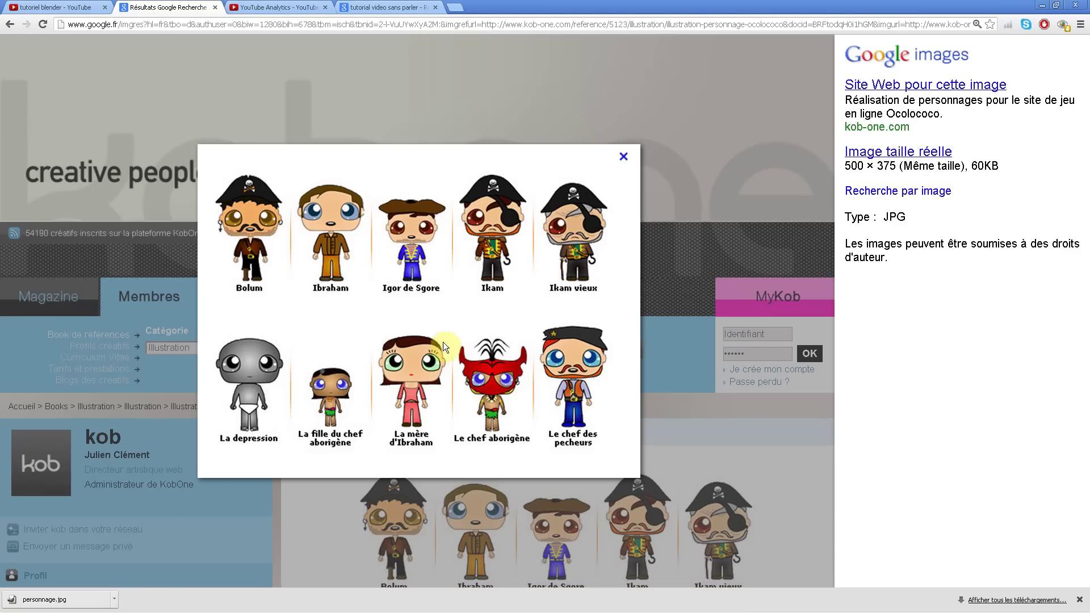
pyautogui.click(152, 601)
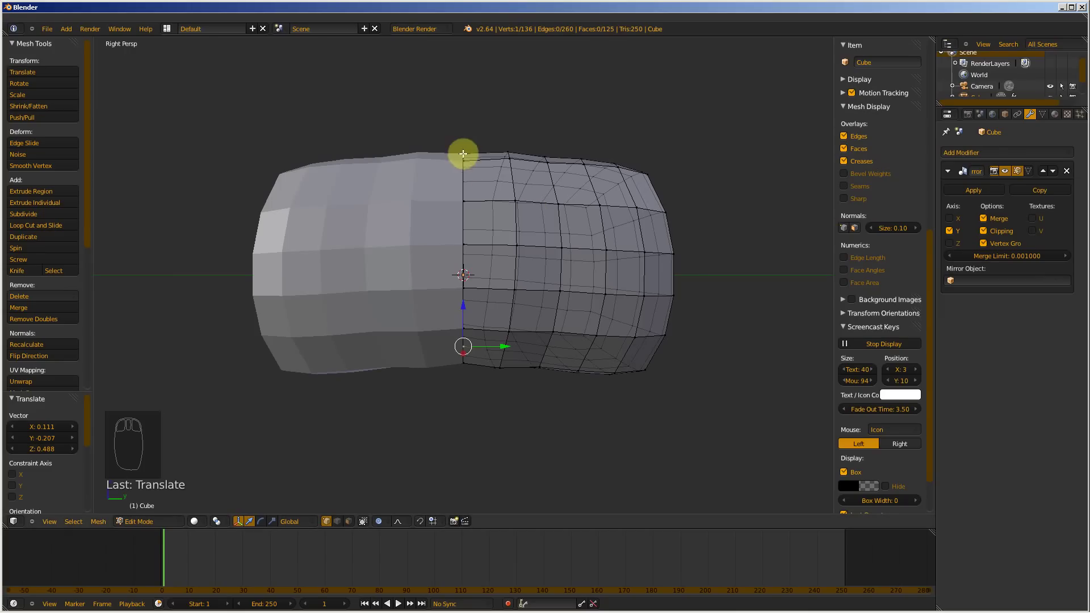
pyautogui.rightClick(463, 153)
pyautogui.scroll(1, 505, 198)
pyautogui.moveTo(504, 198); pyautogui.dragTo(498, 253, button='middle')
pyautogui.rightClick(466, 147)
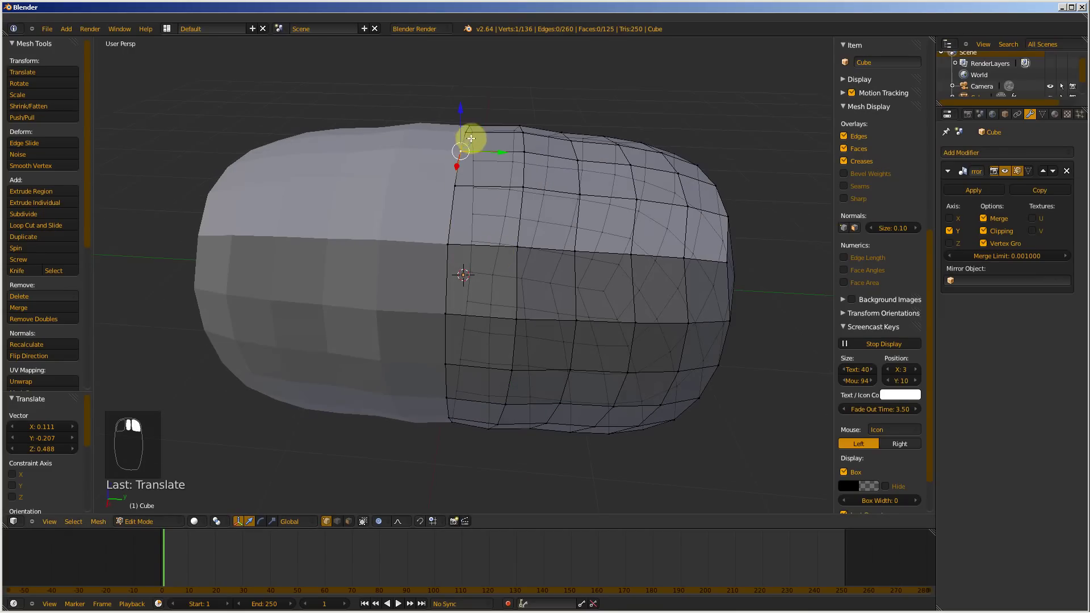
pyautogui.press('KP_3')
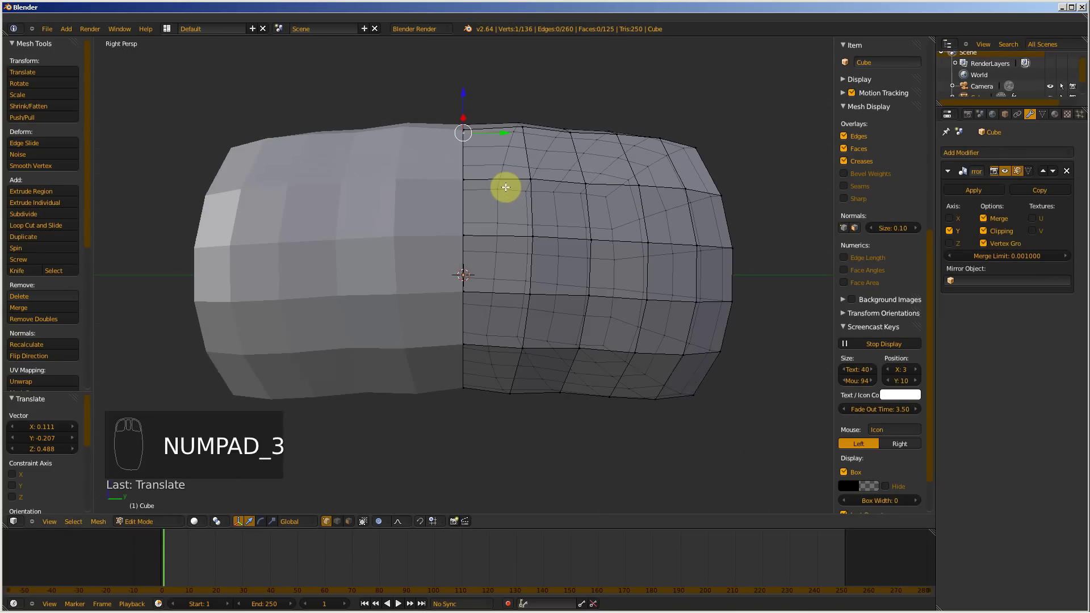
pyautogui.press('g')
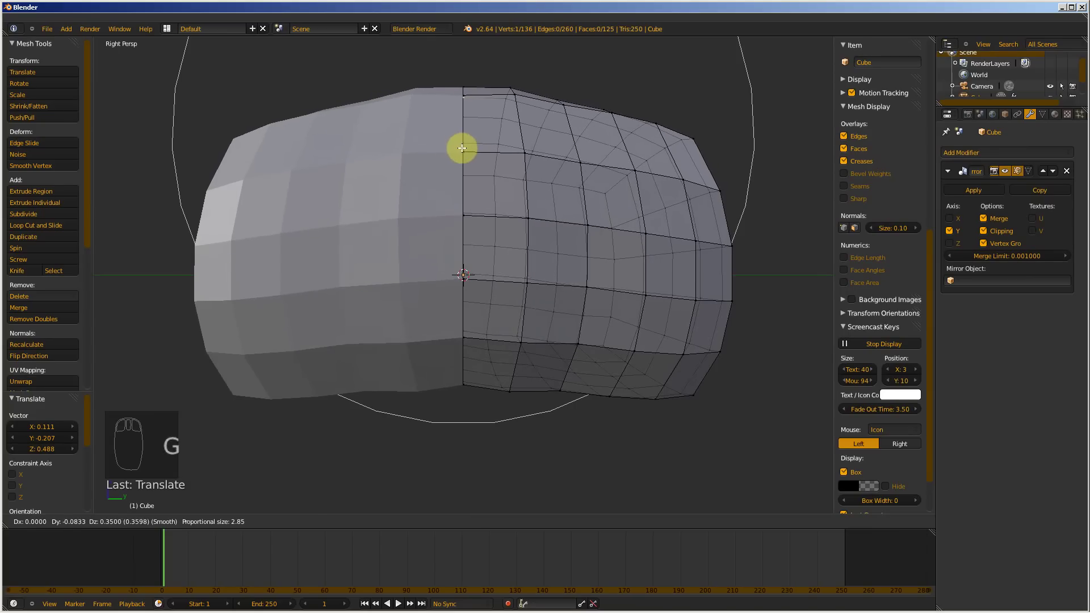
pyautogui.click(462, 148)
# - Examine the reference characters' faces in the browser, return to Blender, and switch the mesh to face selection
pyautogui.click(126, 600)
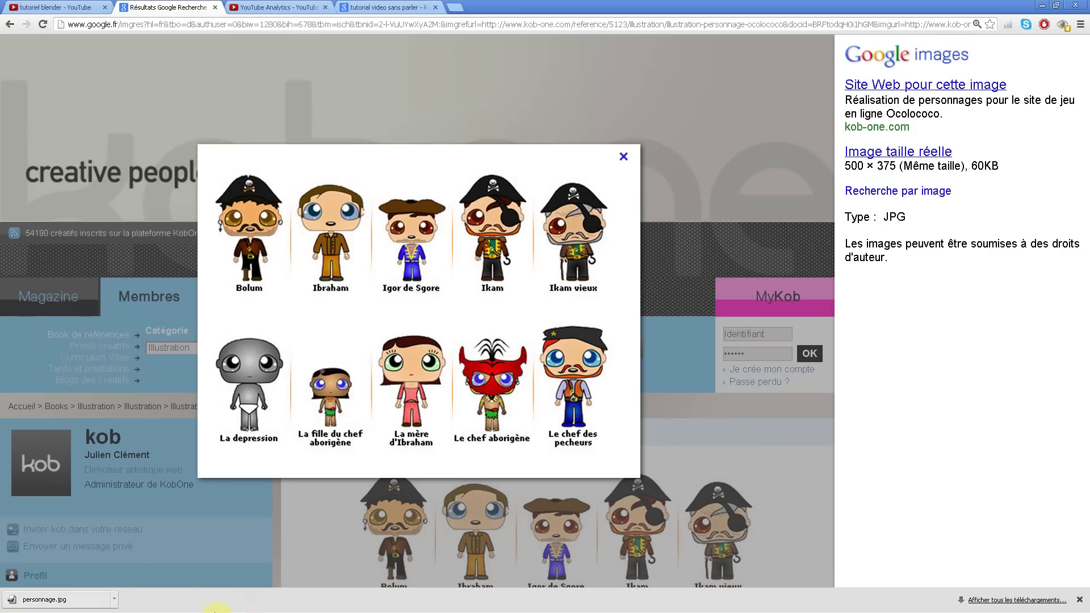
pyautogui.click(156, 602)
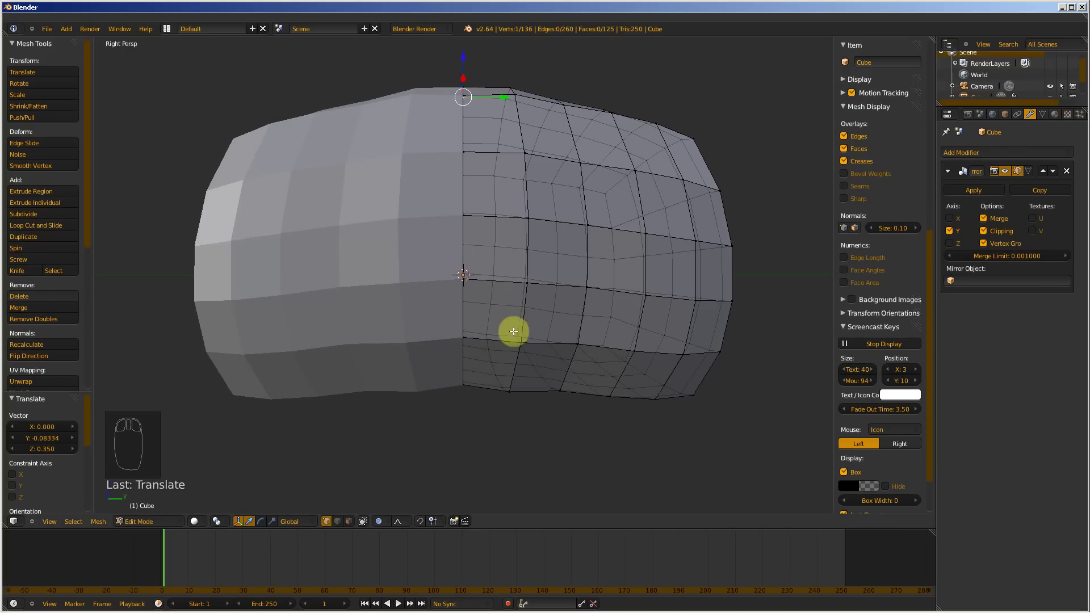
pyautogui.hotkey('ctrl', 'Tab')
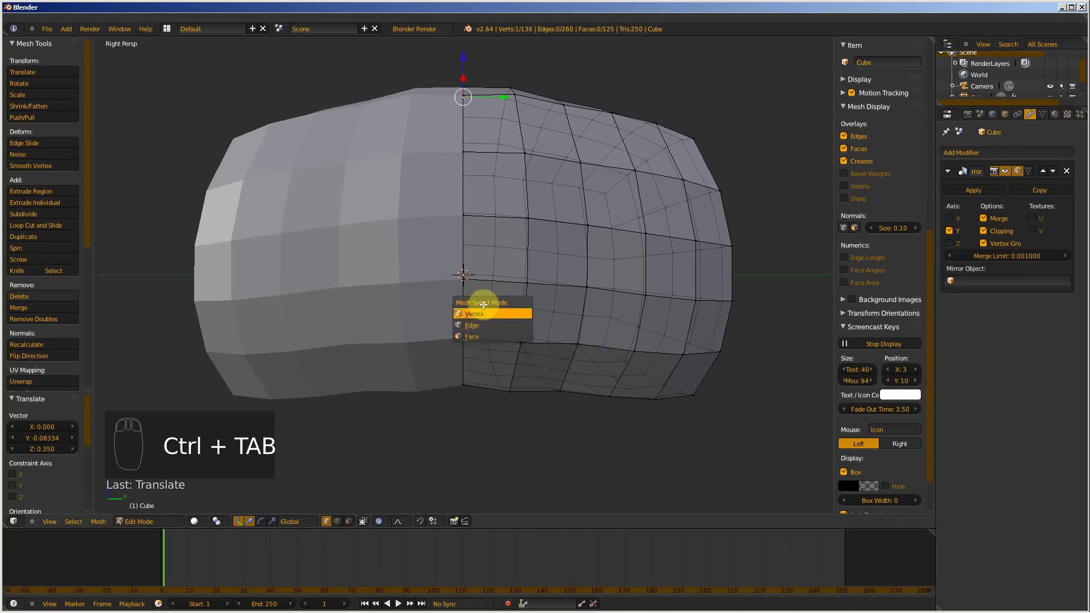
pyautogui.click(476, 337)
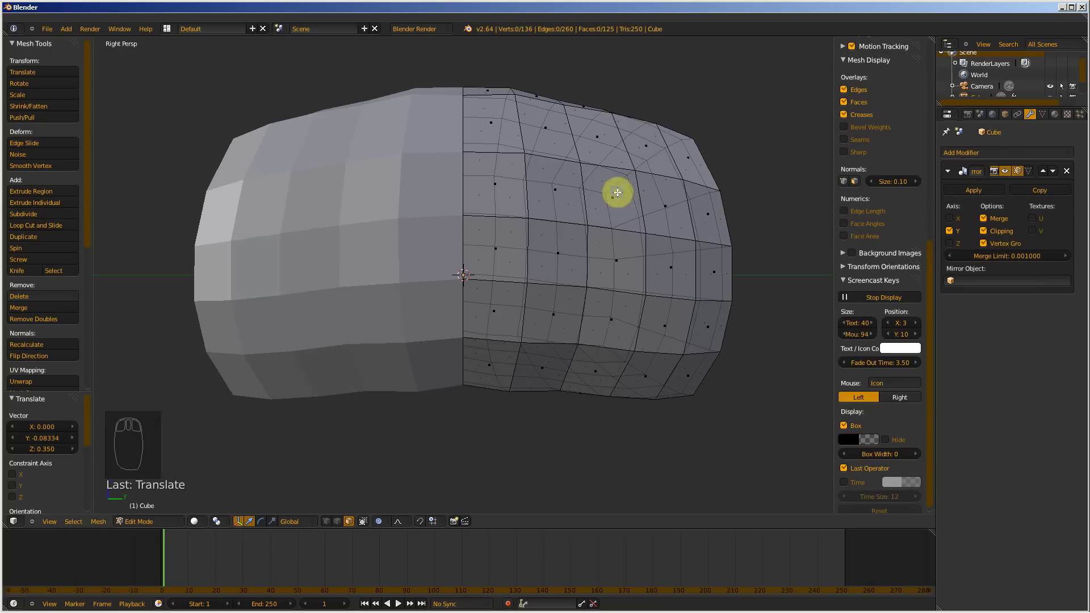
# - Limit selection to visible geometry and delete one eye face and two adjacent mouth faces on the front of the half mesh
pyautogui.rightClick(626, 198)
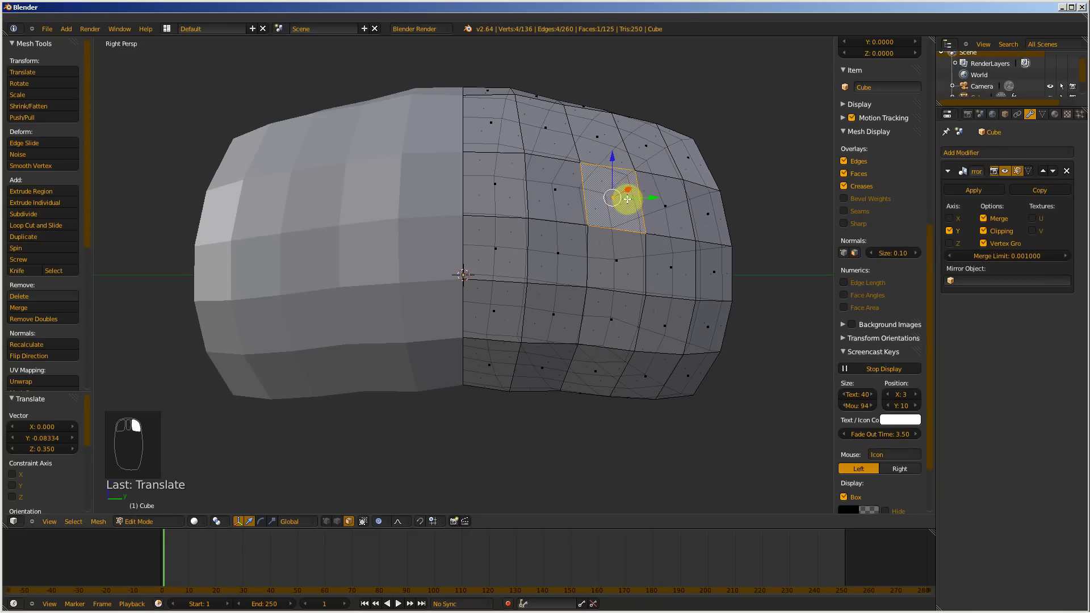
pyautogui.keyDown('shift'); pyautogui.rightClick(492, 306); pyautogui.keyUp('shift')
pyautogui.keyDown('shift'); pyautogui.rightClick(563, 295); pyautogui.keyUp('shift')
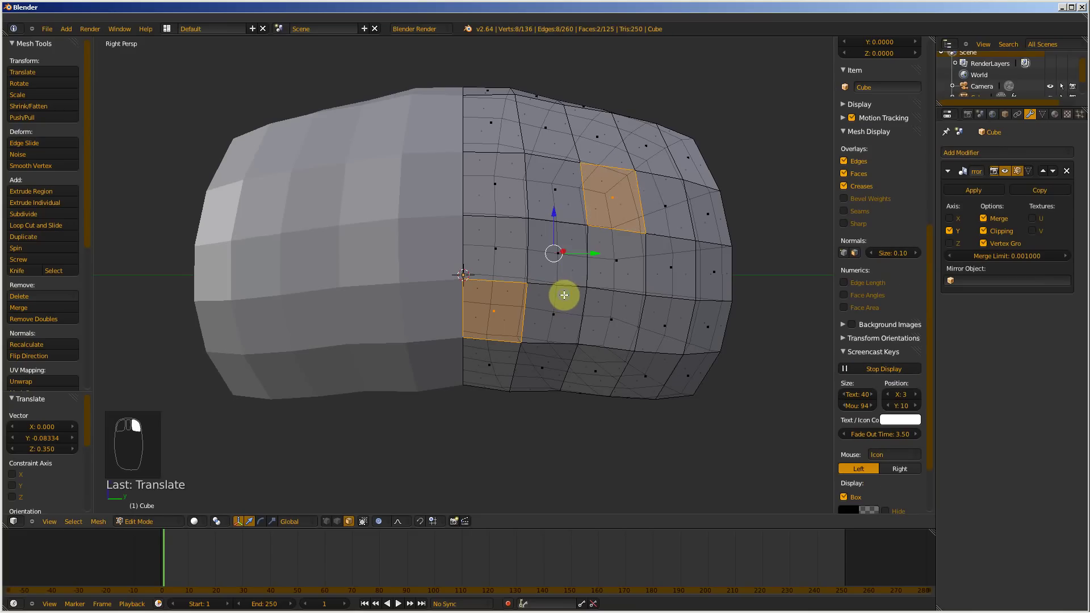
pyautogui.click(363, 520)
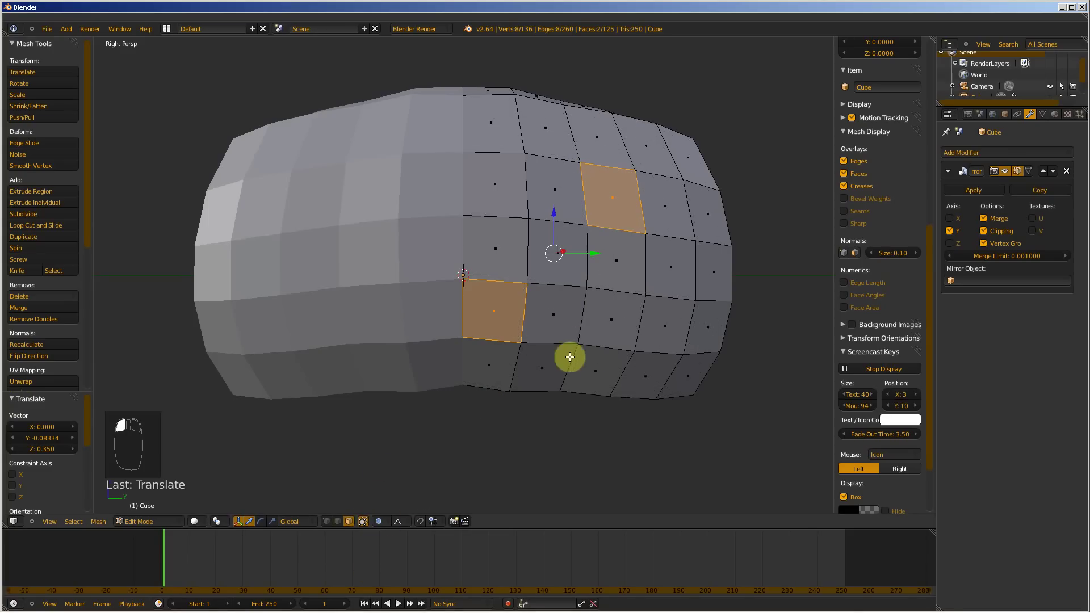
pyautogui.keyDown('shift'); pyautogui.rightClick(542, 316); pyautogui.keyUp('shift')
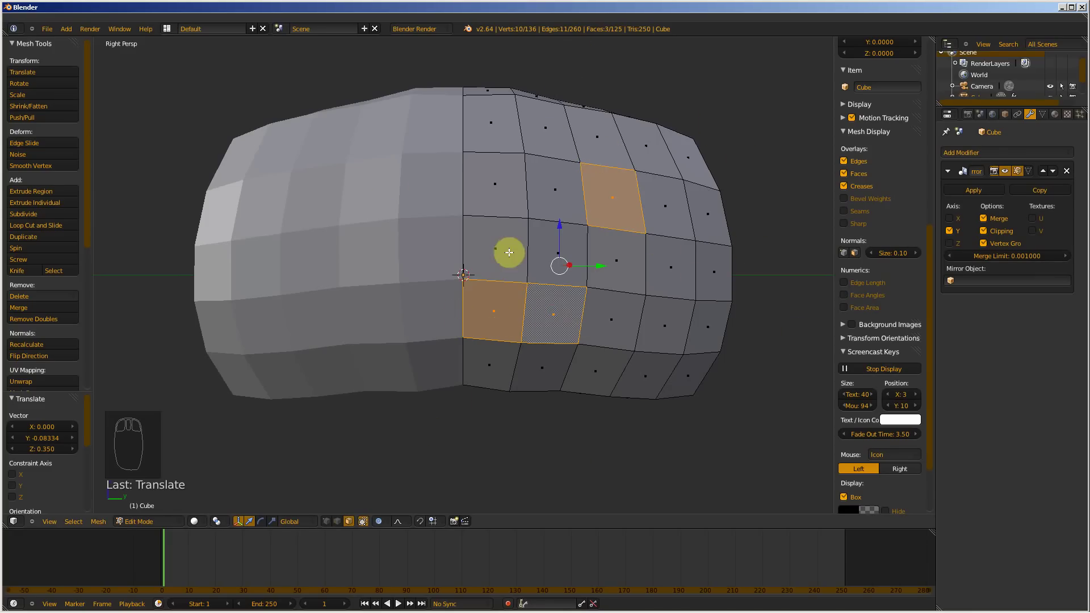
pyautogui.press('x')
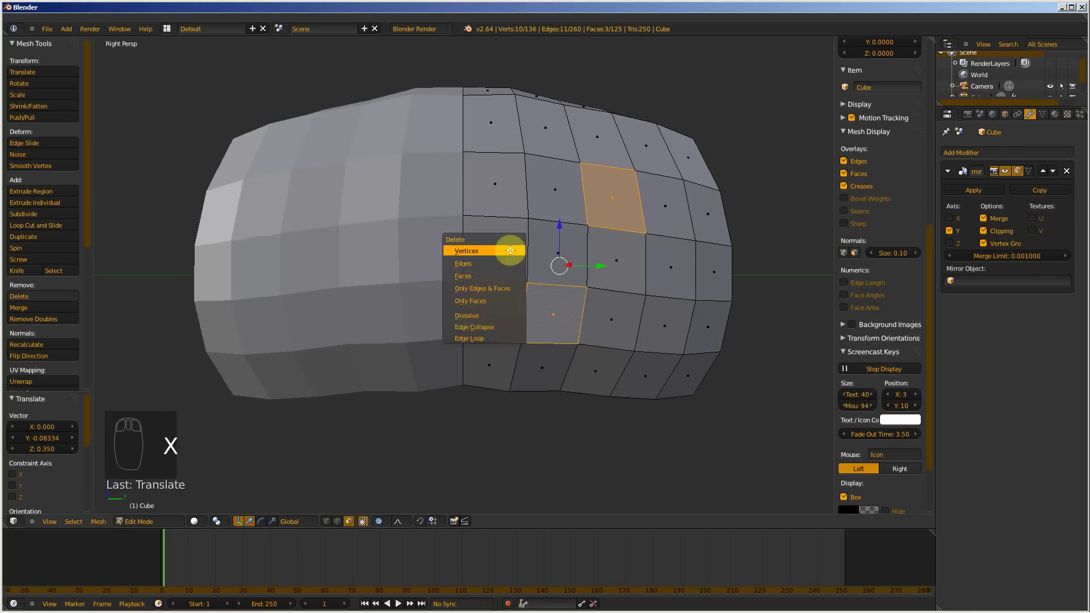
pyautogui.click(494, 276)
pyautogui.moveTo(584, 295); pyautogui.dragTo(538, 309, button='middle')
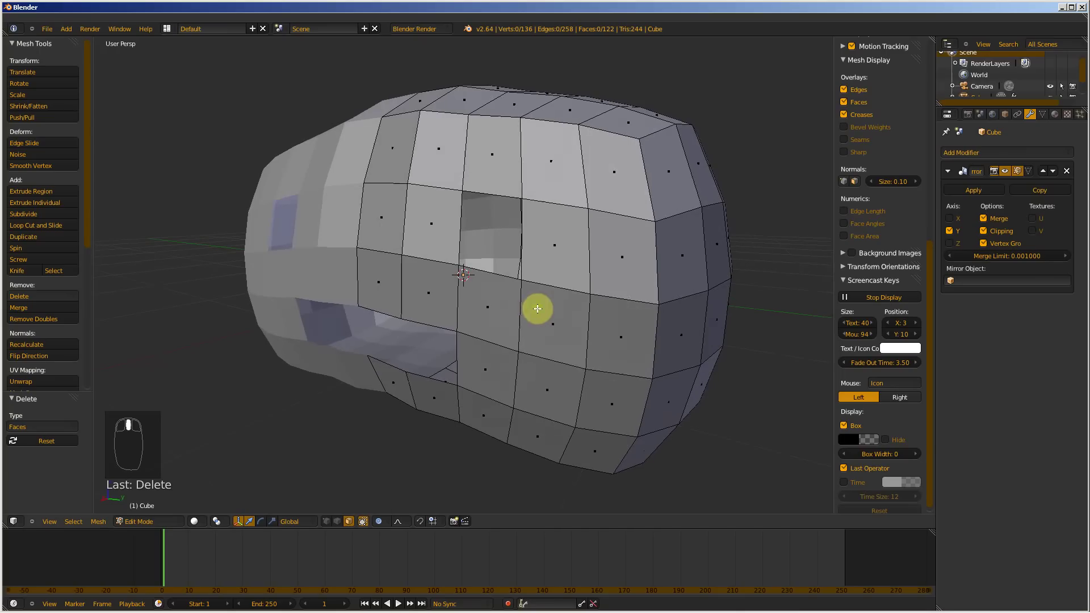
pyautogui.moveTo(300, 323); pyautogui.dragTo(329, 323, button='middle')
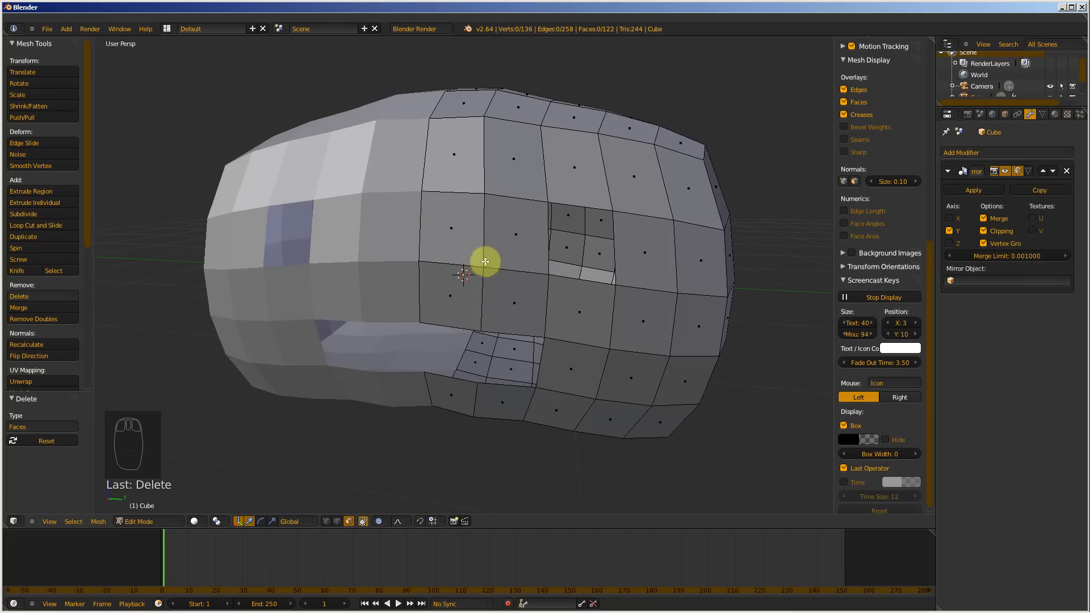
# - Add a level 2 Subdivision Surface to the head in Object Mode and compare it with the reference characters in the browser
pyautogui.press('Tab')
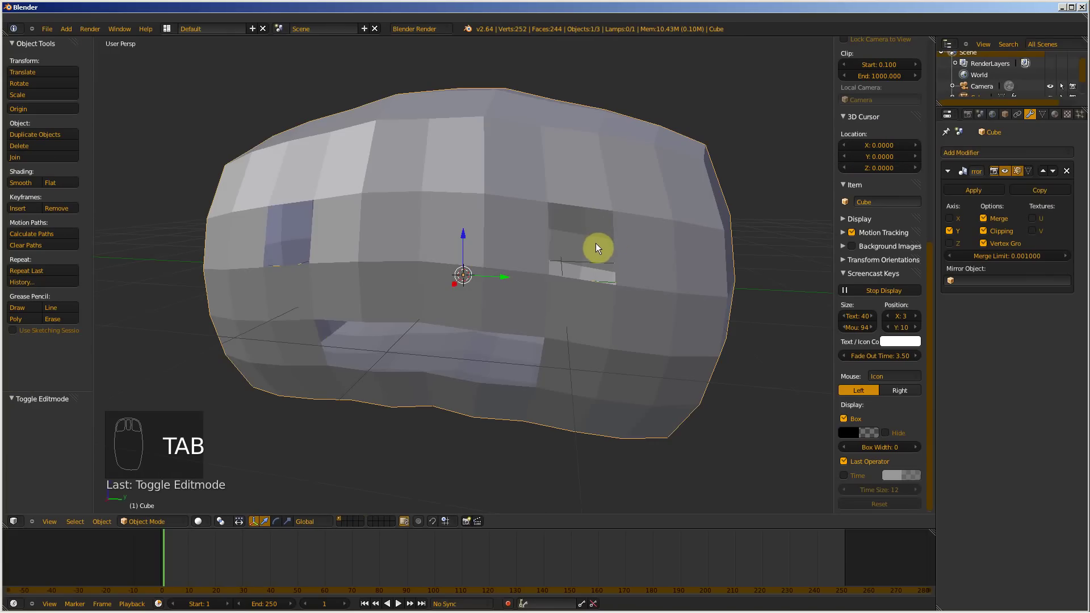
pyautogui.hotkey('ctrl', '2')
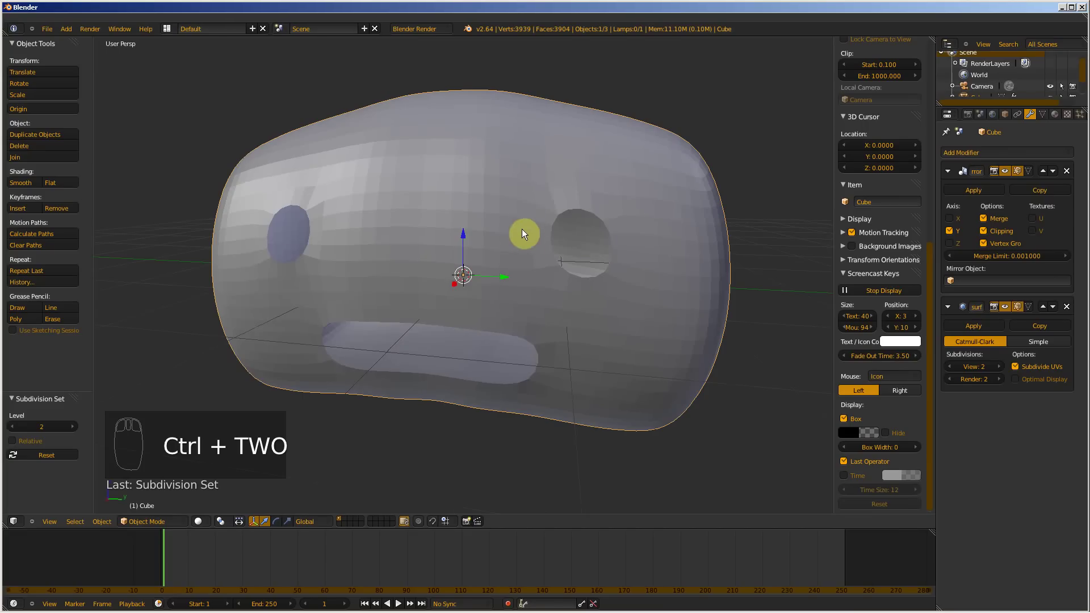
pyautogui.moveTo(519, 233); pyautogui.dragTo(458, 253, button='middle')
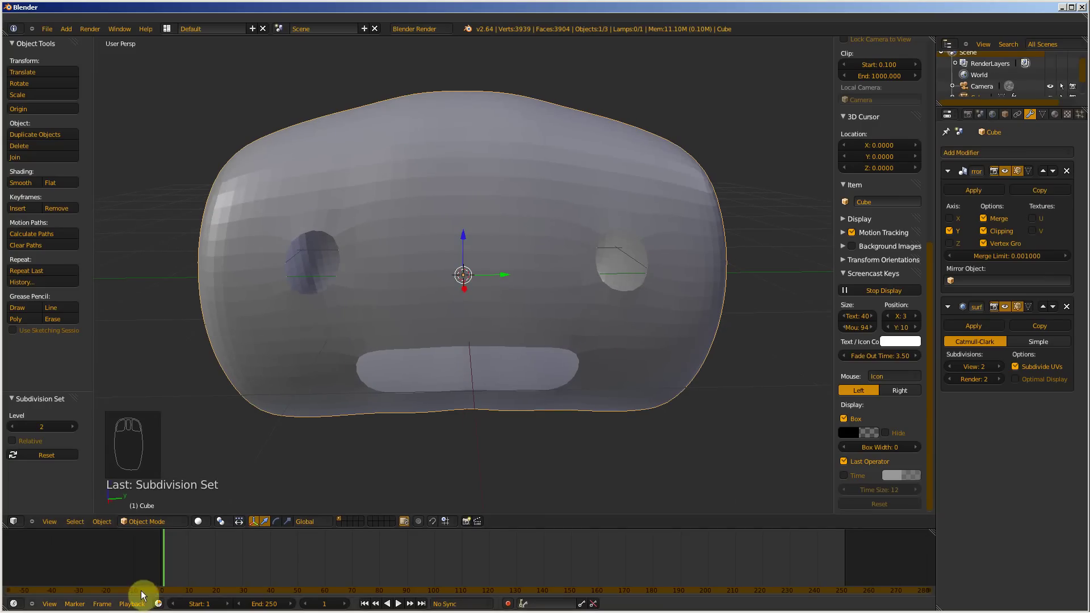
pyautogui.click(126, 600)
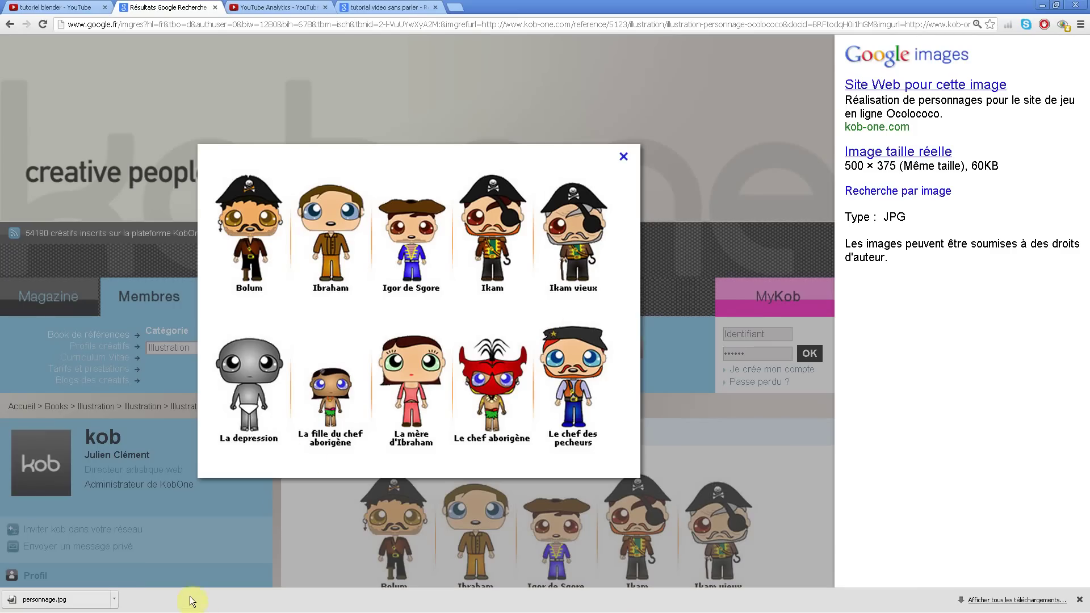
pyautogui.click(158, 600)
# - Return the head to Edit Mode and switch the mesh to vertex selection near the mouth opening
pyautogui.press('Tab')
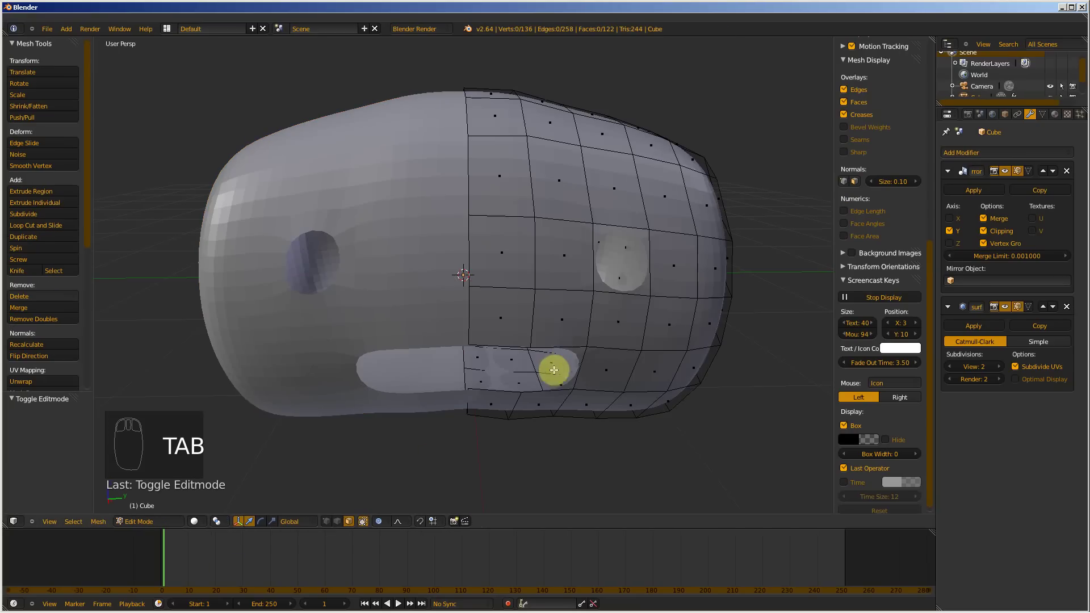
pyautogui.moveTo(533, 380); pyautogui.dragTo(528, 367, button='middle')
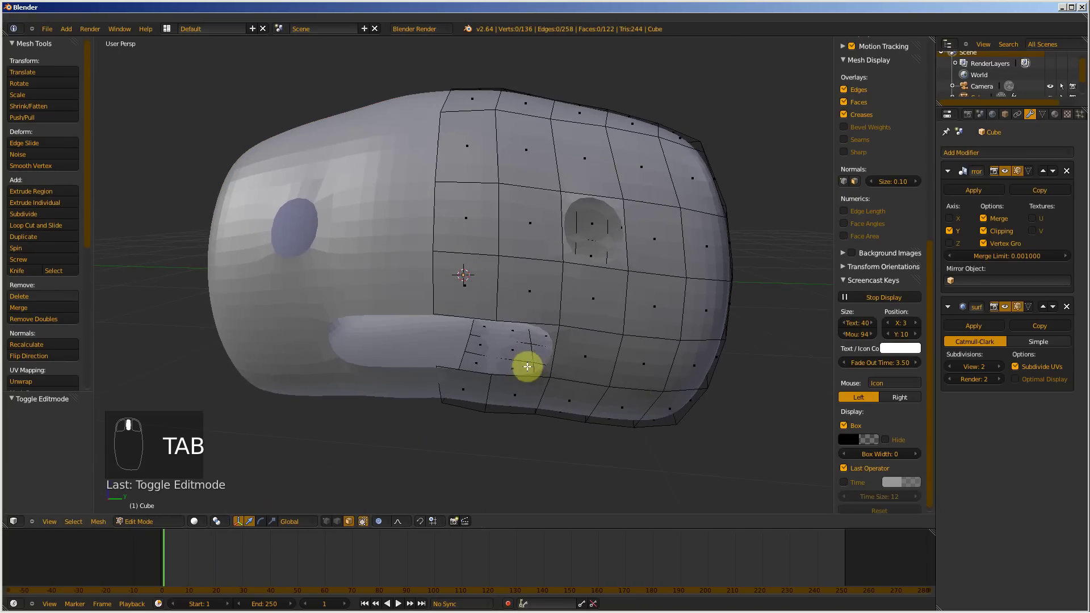
pyautogui.hotkey('ctrl', 'Tab')
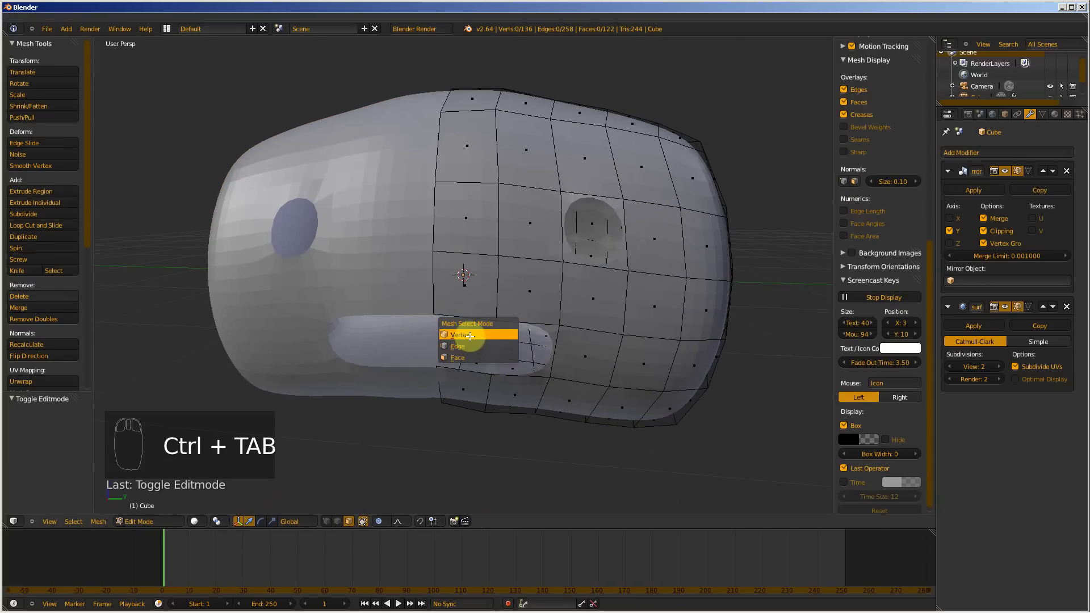
pyautogui.click(469, 337)
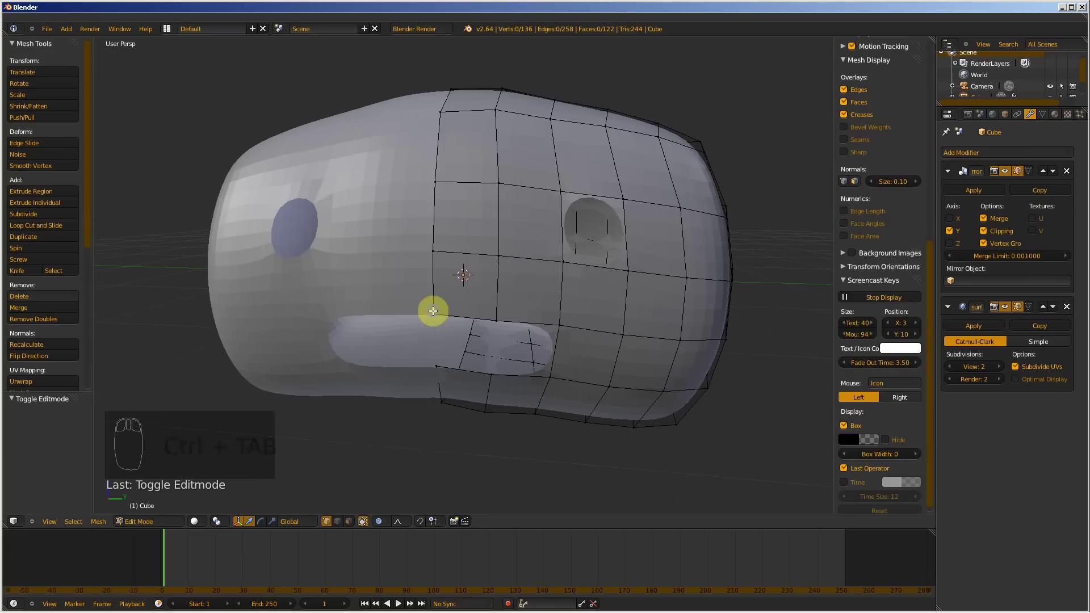
# - Select the six vertices around the mouth opening, extrude them in place, and try to scale the new edges
pyautogui.rightClick(433, 313)
pyautogui.keyDown('shift'); pyautogui.rightClick(495, 321); pyautogui.keyUp('shift')
pyautogui.keyDown('shift'); pyautogui.rightClick(559, 326); pyautogui.keyUp('shift')
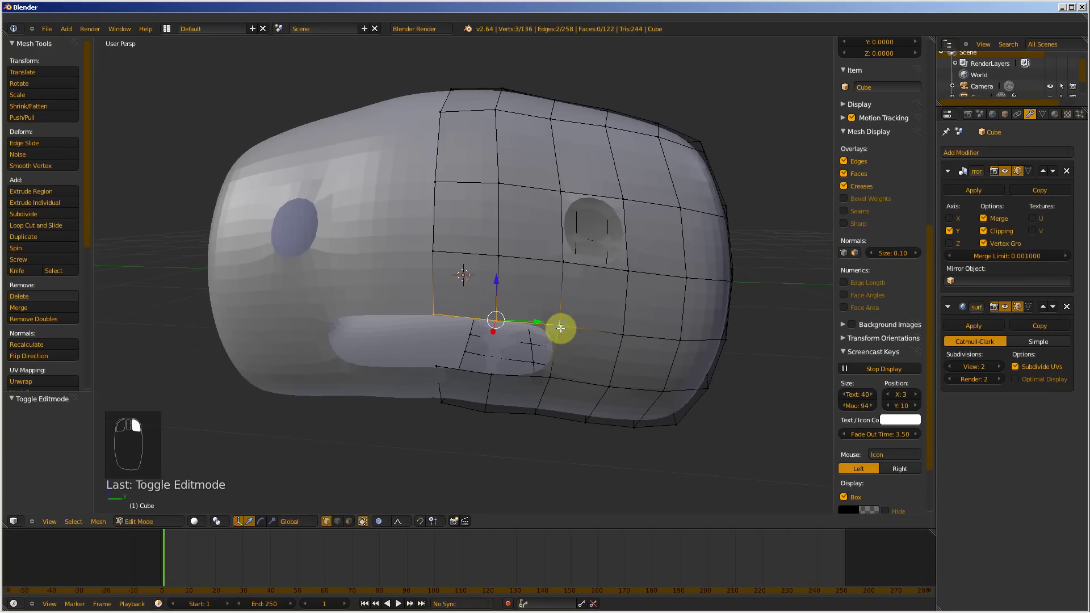
pyautogui.keyDown('shift'); pyautogui.rightClick(547, 377); pyautogui.keyUp('shift')
pyautogui.keyDown('shift'); pyautogui.rightClick(436, 366); pyautogui.keyUp('shift')
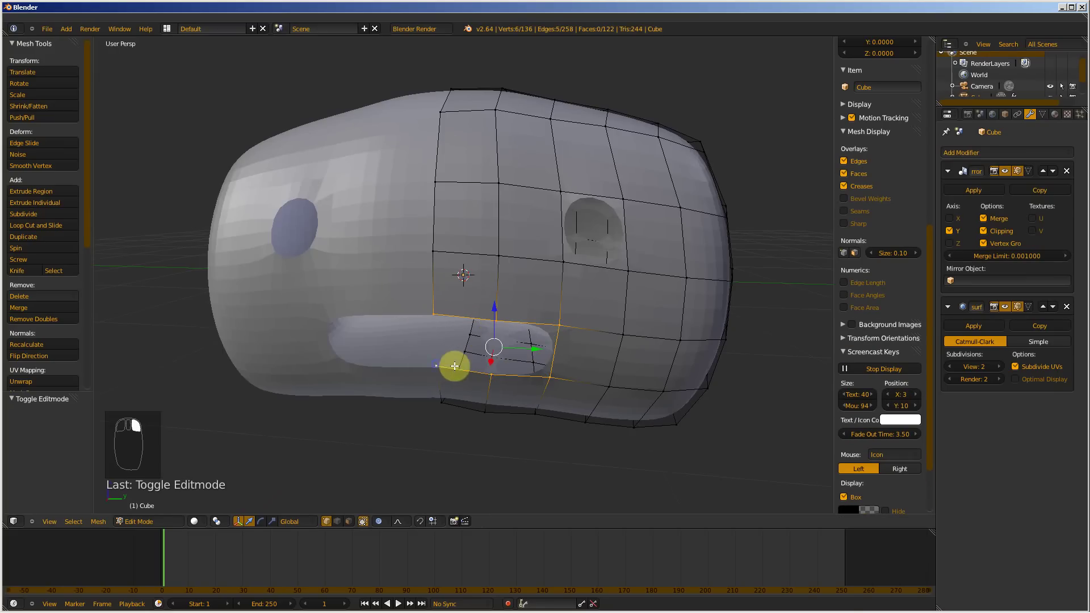
pyautogui.keyDown('shift'); pyautogui.rightClick(490, 375); pyautogui.keyUp('shift')
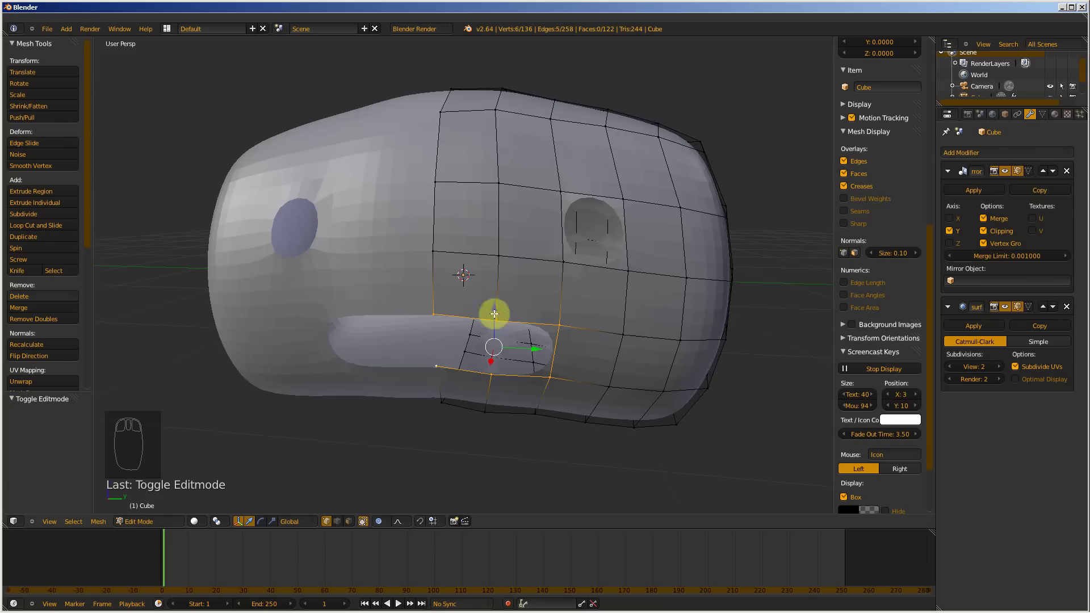
pyautogui.press('e')
pyautogui.click(517, 349)
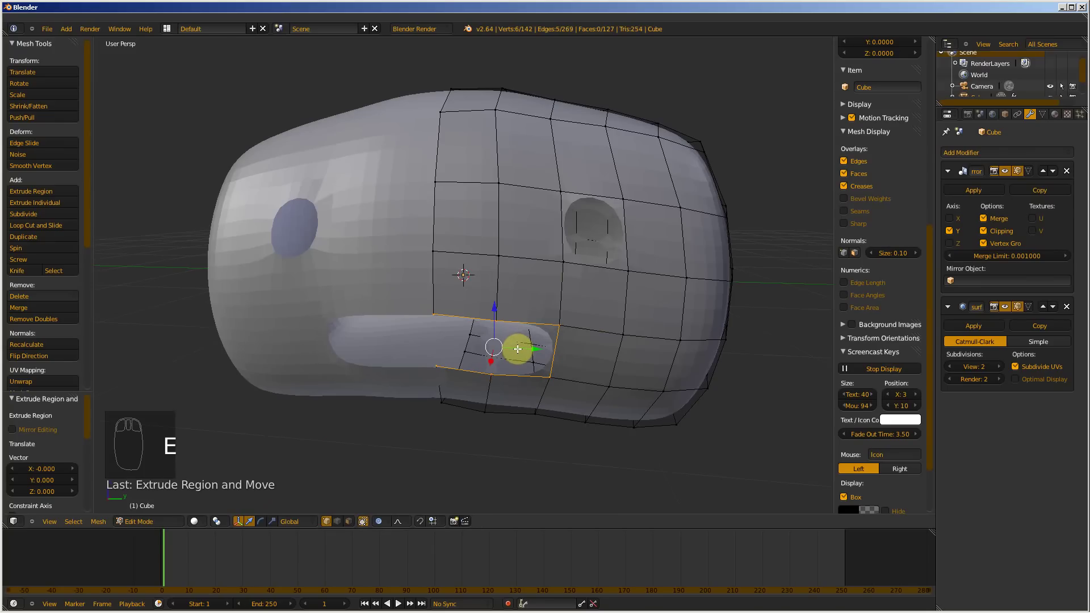
pyautogui.press('s')
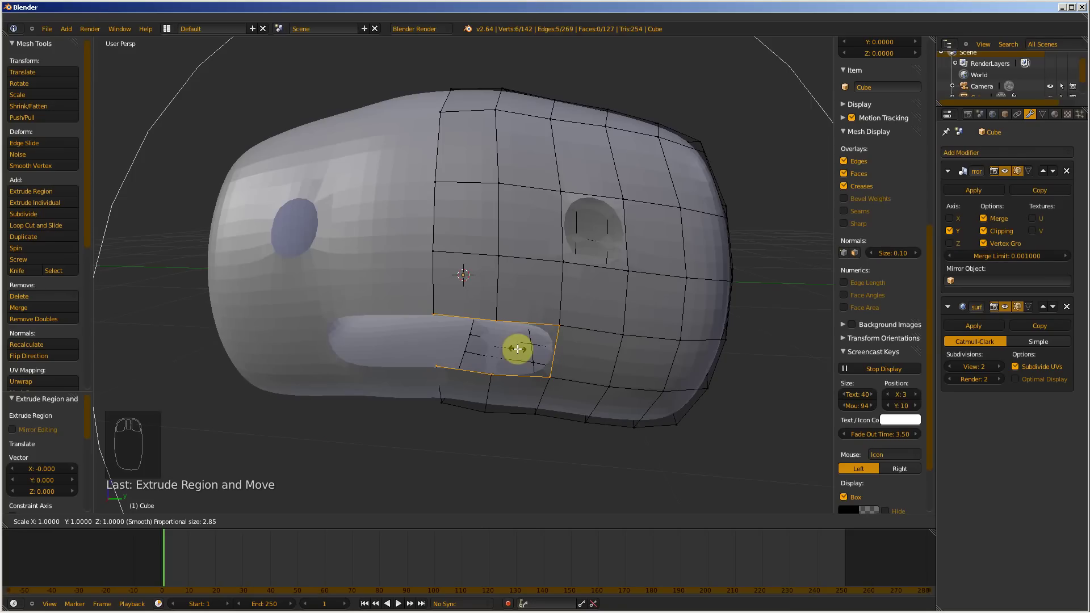
pyautogui.press('Escape')
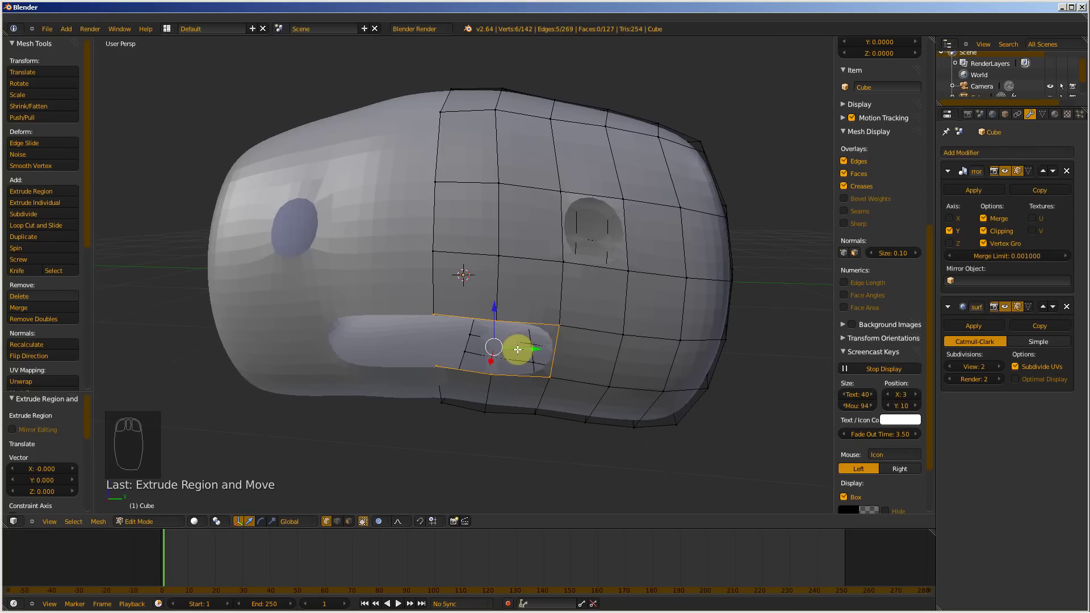
# - Undo the last extrusion of the mouth opening's edges and turn proportional editing back on
pyautogui.press('o')
pyautogui.hotkey('ctrl', 'z')
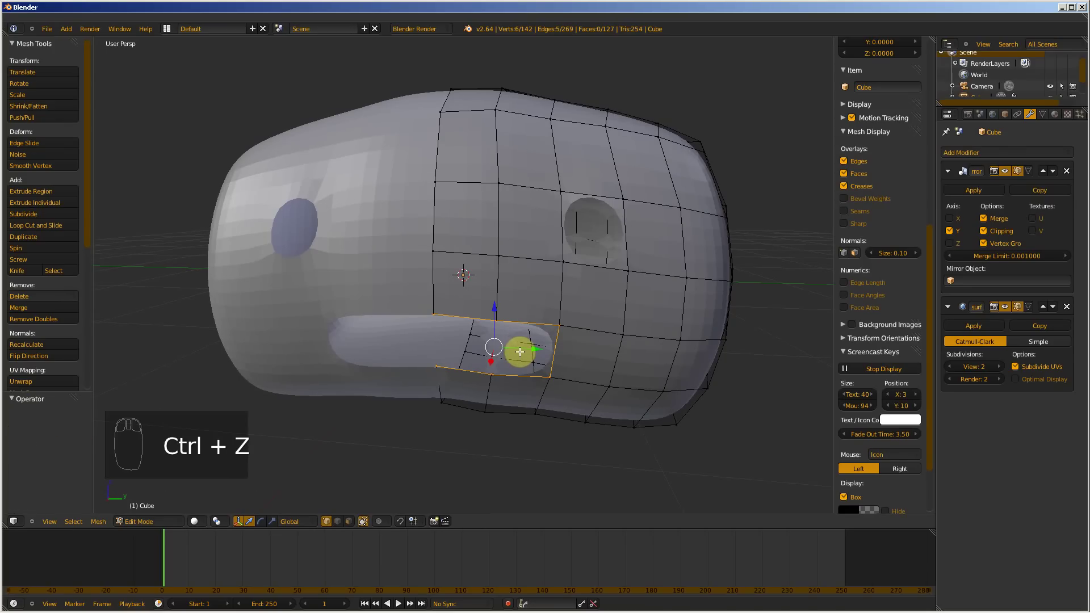
pyautogui.press('o')
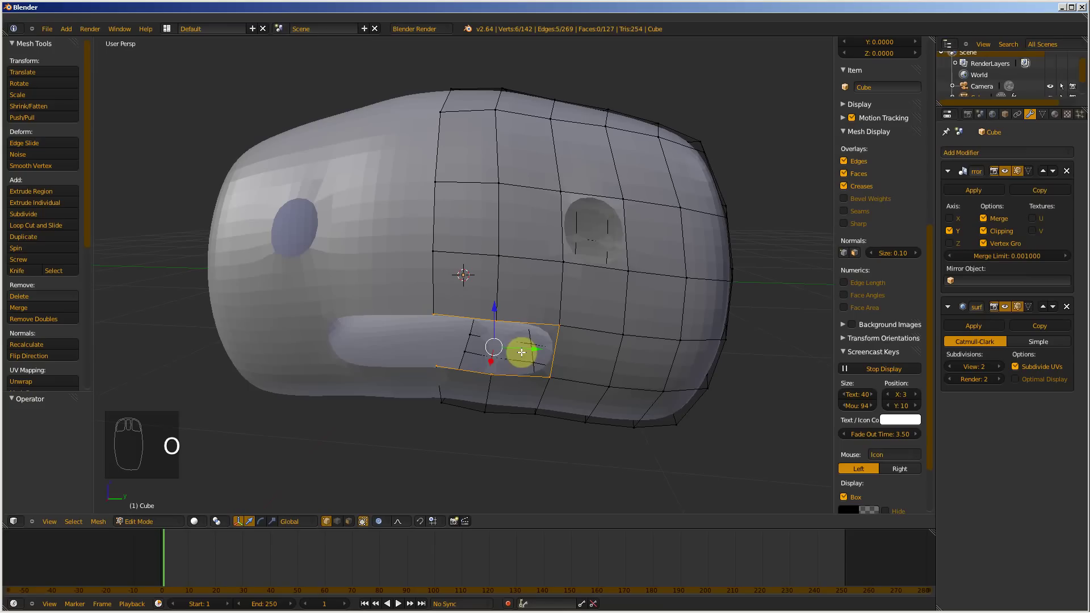
pyautogui.rightClick(435, 314)
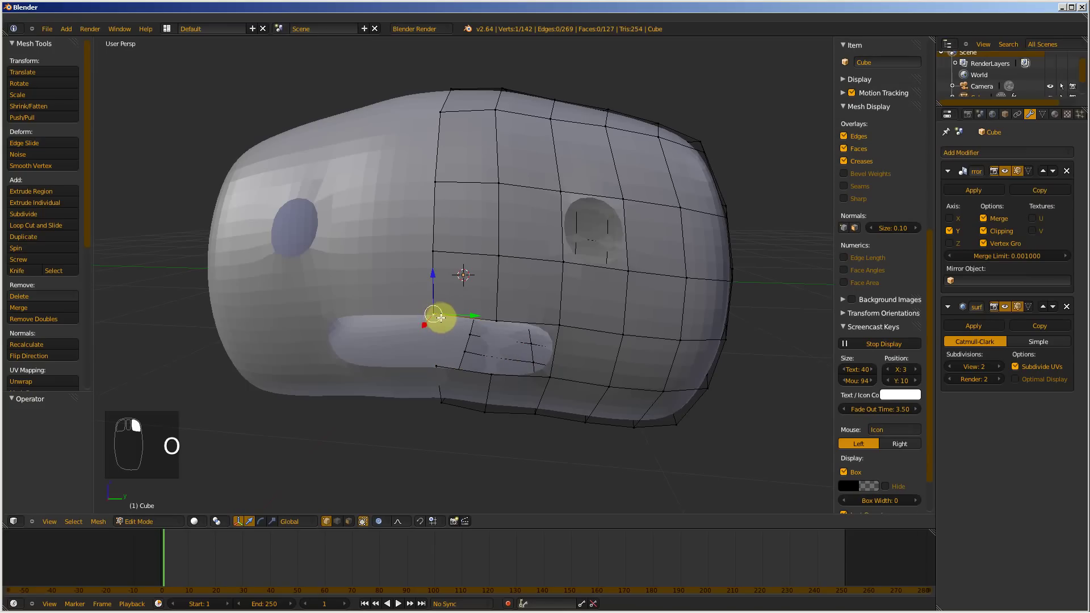
pyautogui.press('g')
pyautogui.rightClick(443, 319)
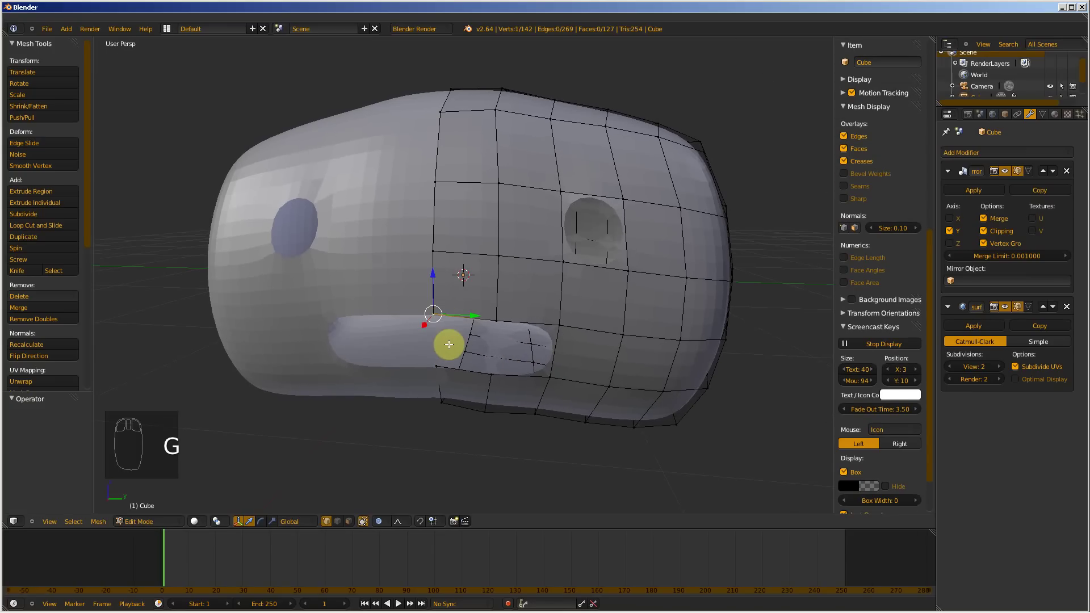
pyautogui.keyDown('shift'); pyautogui.rightClick(486, 314); pyautogui.keyUp('shift')
pyautogui.keyDown('shift'); pyautogui.rightClick(553, 323); pyautogui.keyUp('shift')
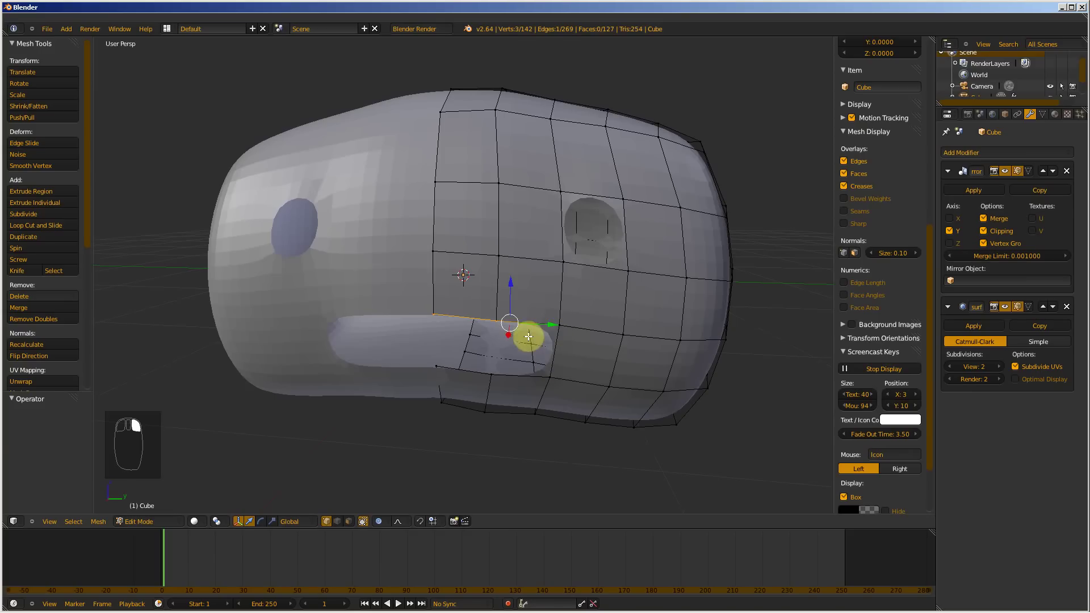
pyautogui.press('a')
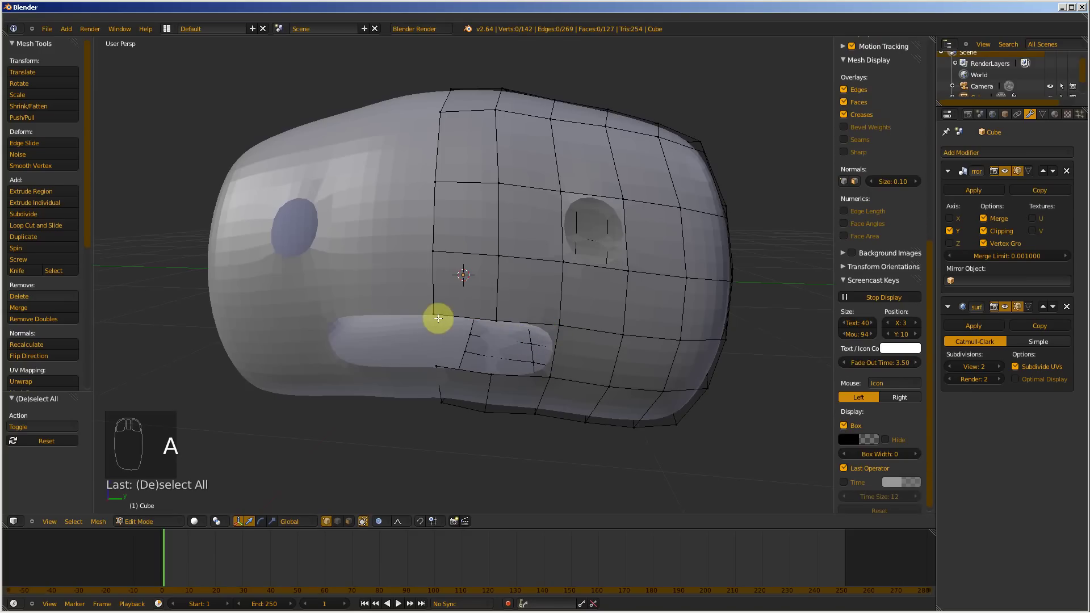
# - Select the six vertices around the mouth opening, extrude them in place, and turn off proportional editing
pyautogui.rightClick(439, 319)
pyautogui.keyDown('shift'); pyautogui.rightClick(495, 319); pyautogui.keyUp('shift')
pyautogui.keyDown('shift'); pyautogui.rightClick(560, 323); pyautogui.keyUp('shift')
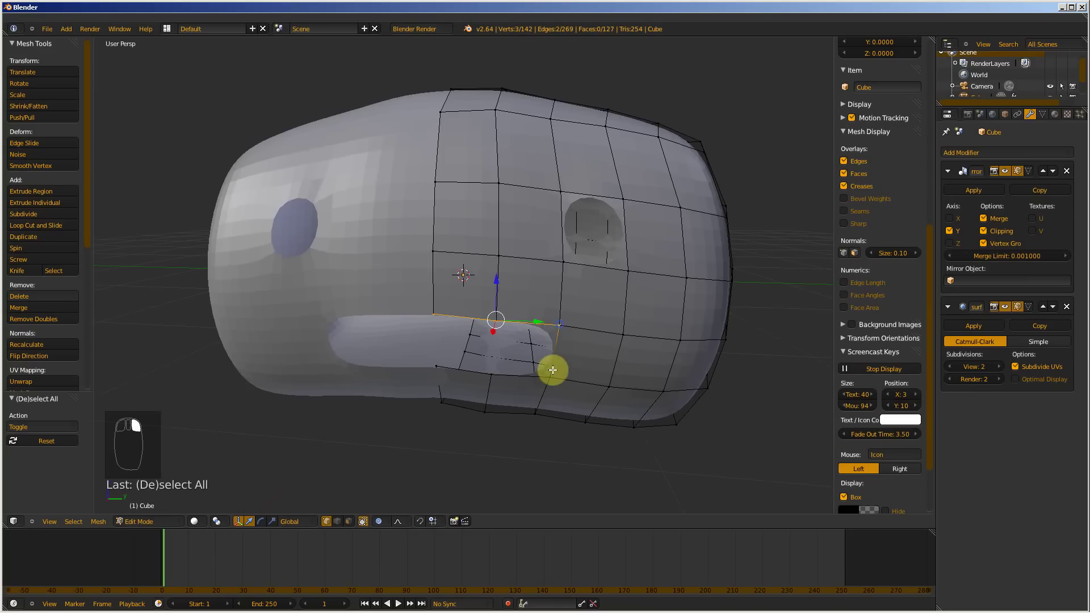
pyautogui.keyDown('shift'); pyautogui.rightClick(551, 375); pyautogui.keyUp('shift')
pyautogui.keyDown('shift'); pyautogui.rightClick(488, 375); pyautogui.keyUp('shift')
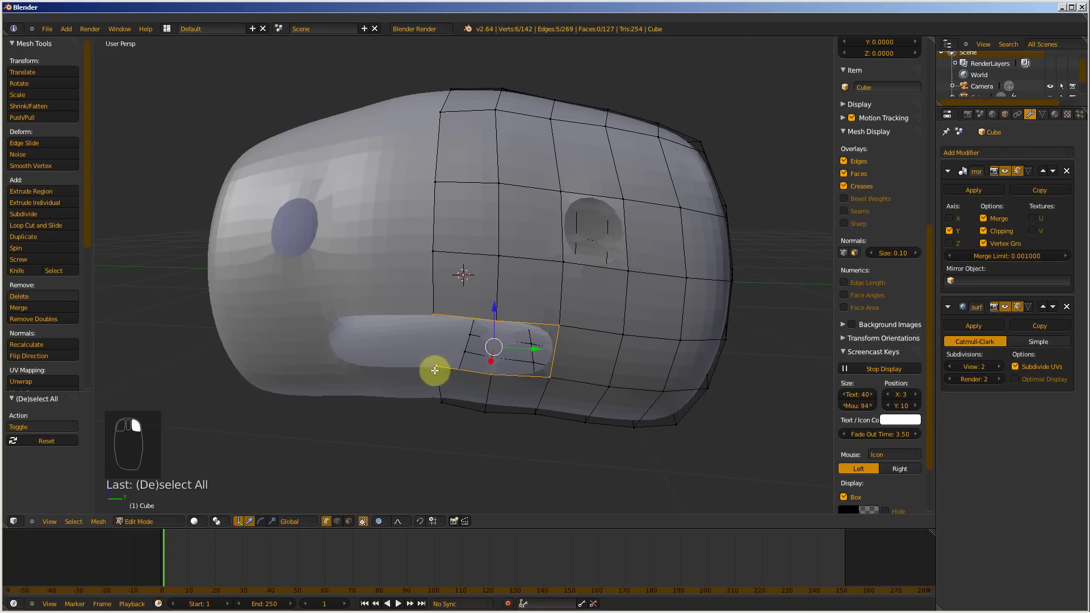
pyautogui.press('e')
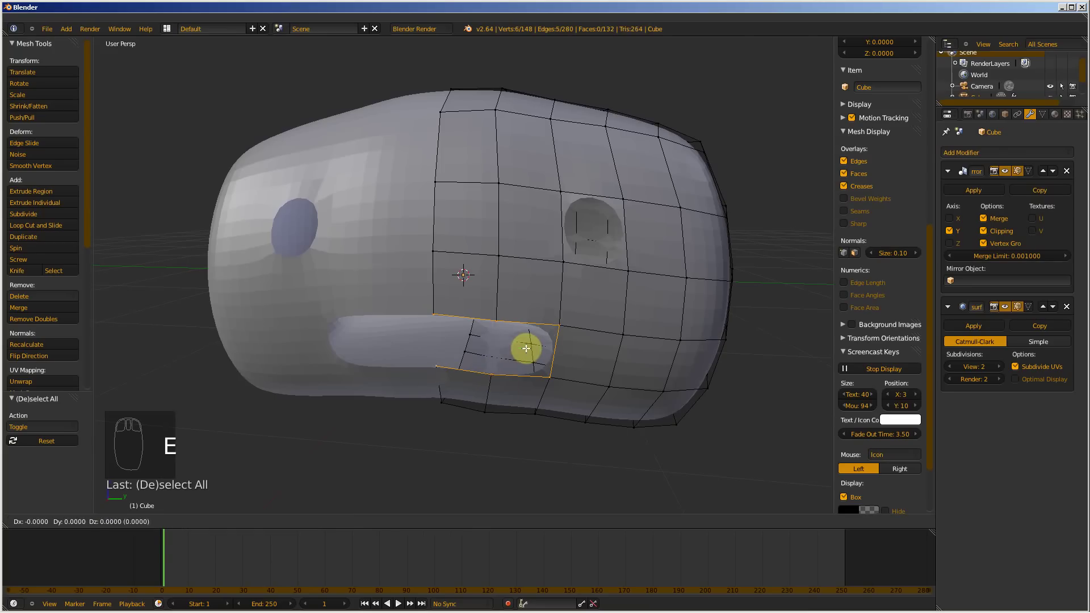
pyautogui.click(525, 348)
pyautogui.press('s')
pyautogui.rightClick(526, 348)
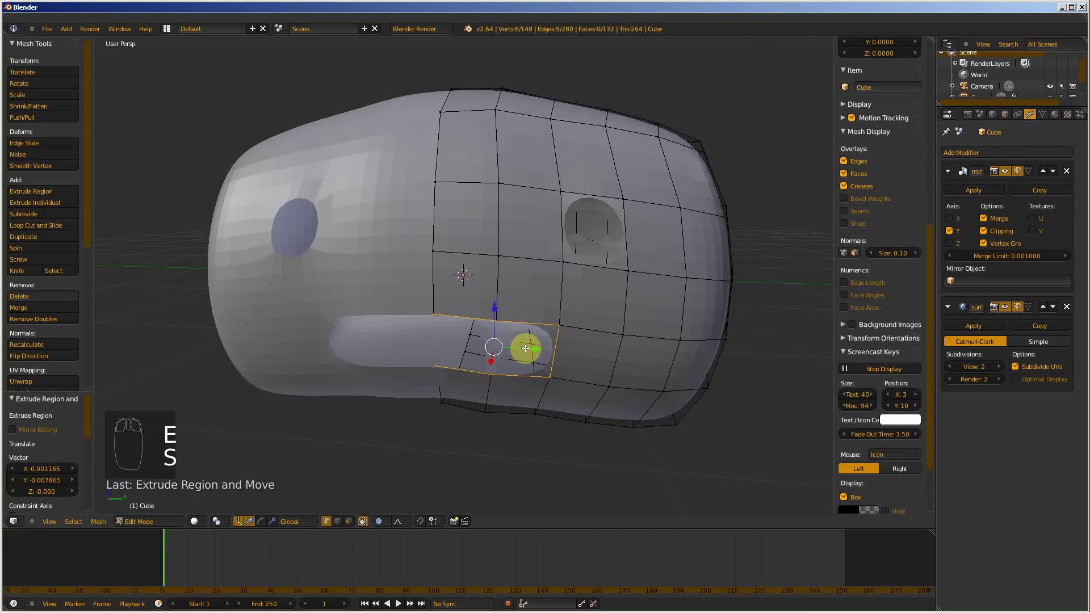
pyautogui.press('o')
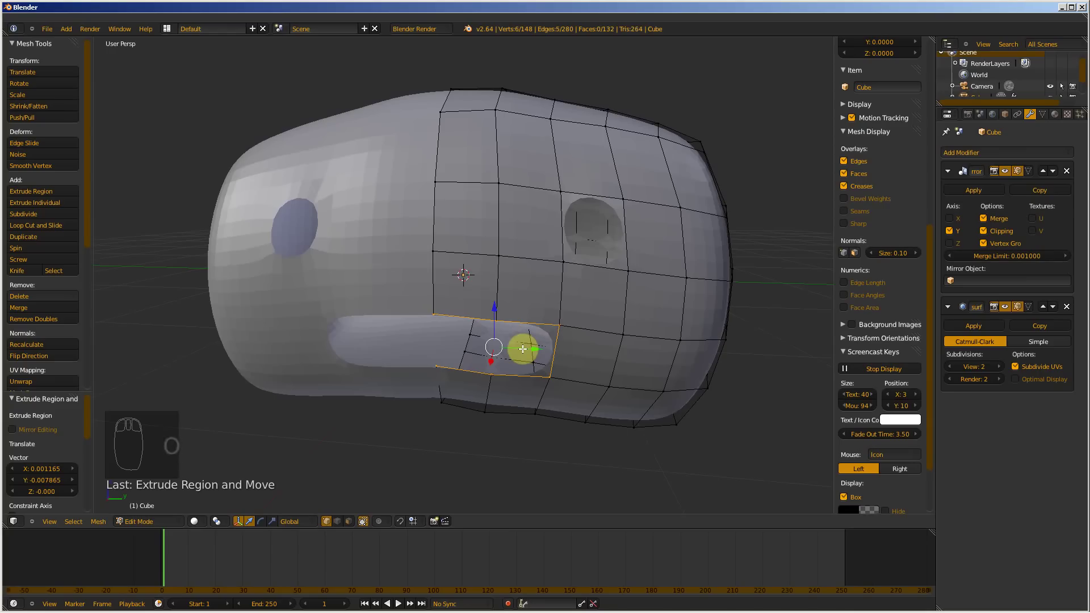
# - Try scaling the extruded mouth edges to about 0.295 and undo the scaling
pyautogui.press('s')
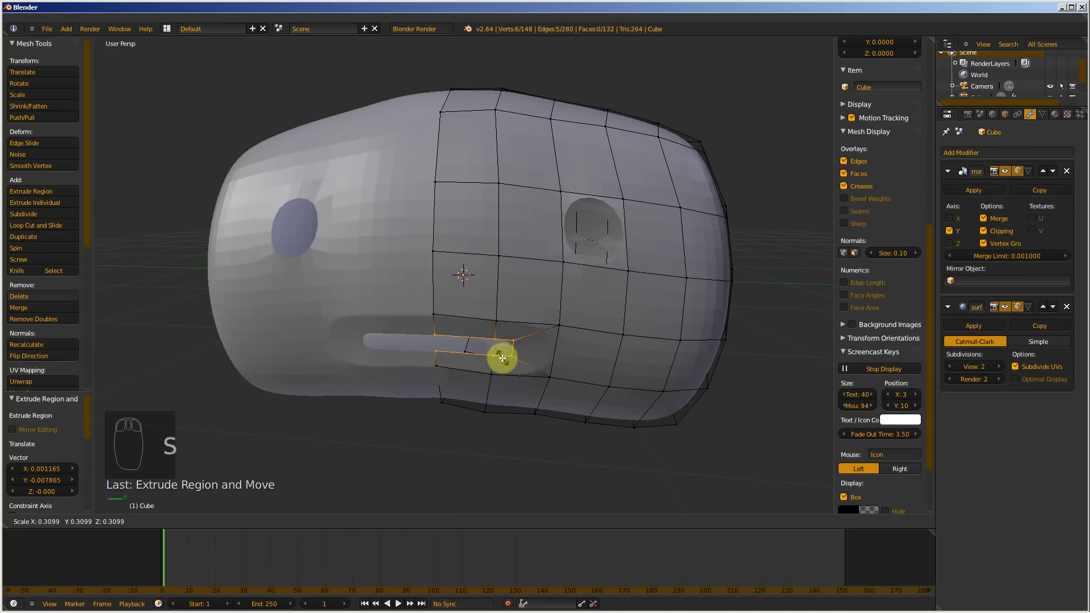
pyautogui.click(502, 358)
pyautogui.moveTo(591, 363)
pyautogui.mouseDown(button='middle')
pyautogui.moveTo(604, 358)
pyautogui.moveTo(574, 316)
pyautogui.moveTo(538, 305)
pyautogui.moveTo(519, 317)
pyautogui.moveTo(587, 348)
pyautogui.mouseUp(button='middle')
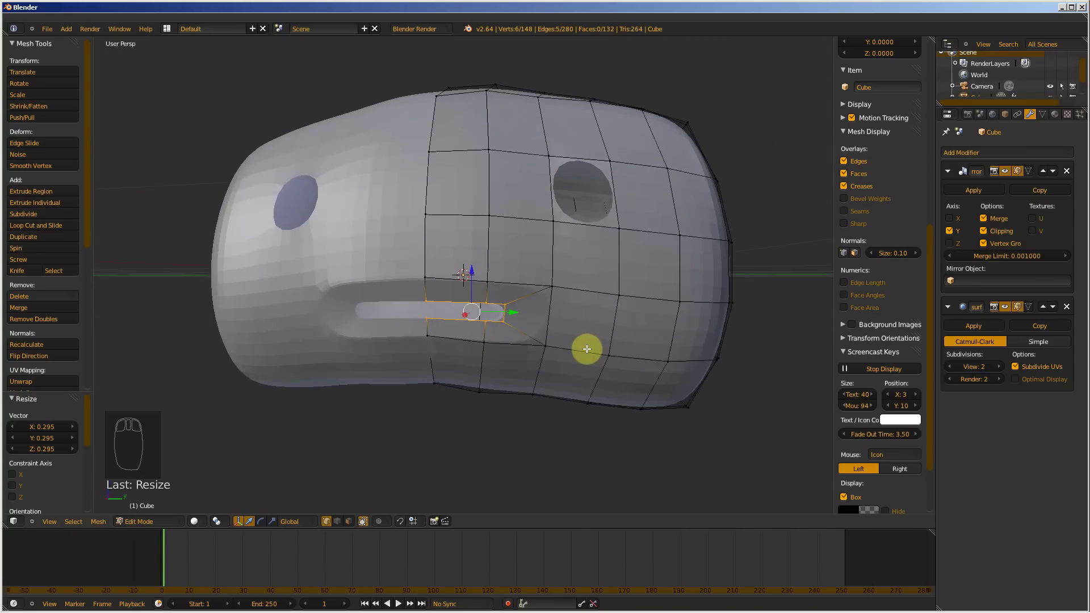
pyautogui.hotkey('ctrl', 'z')
# - In the Right view, scale the extruded mouth edges to about 0.28 to form the lips
pyautogui.press('KP_1')
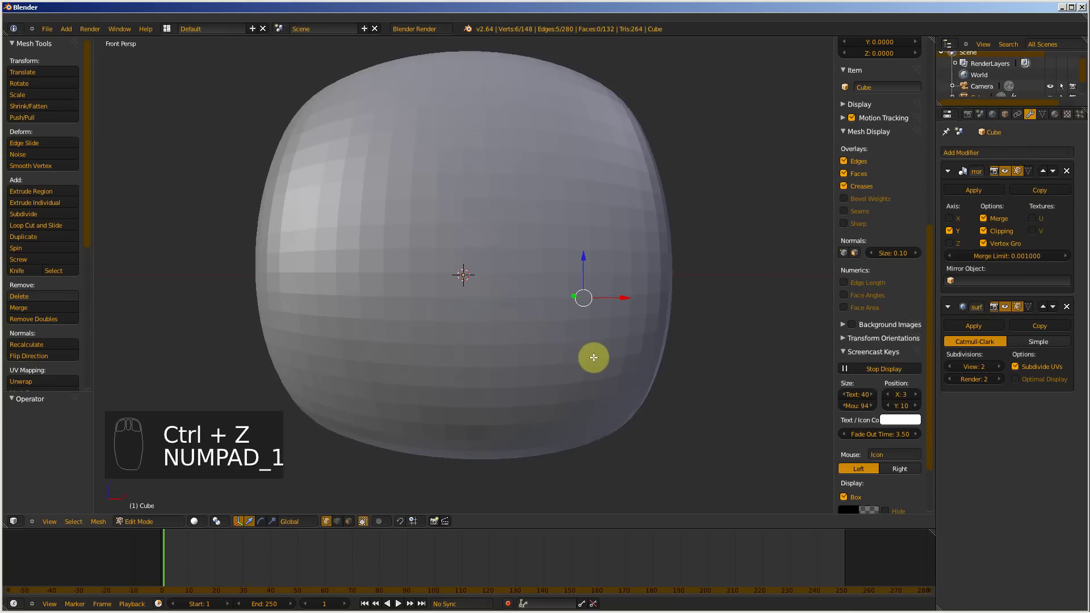
pyautogui.press('KP_3')
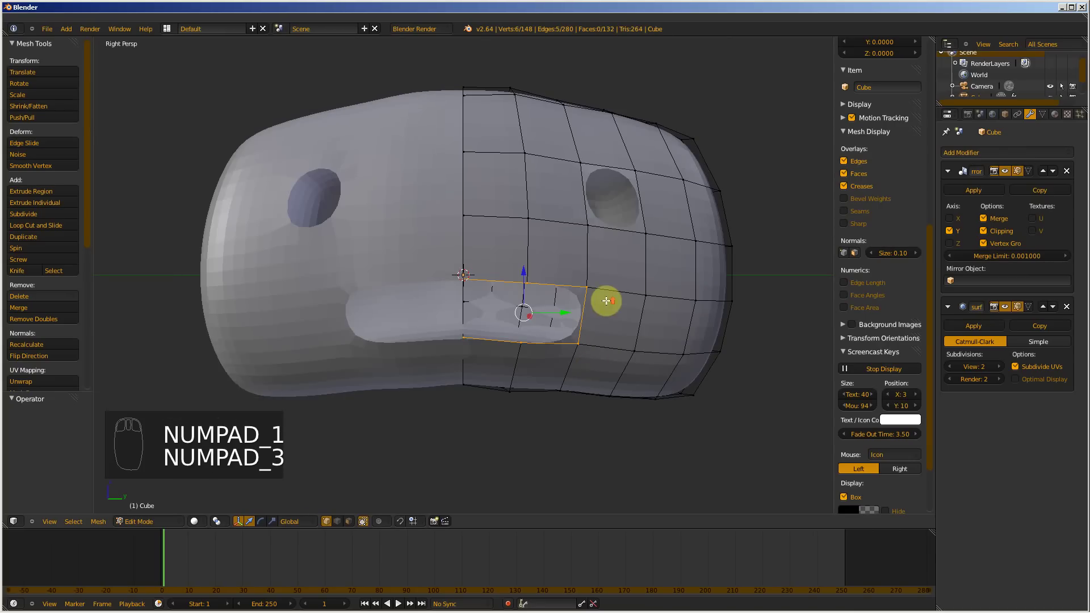
pyautogui.scroll(5, 603, 302)
pyautogui.scroll(-3, 681, 363)
pyautogui.press('s')
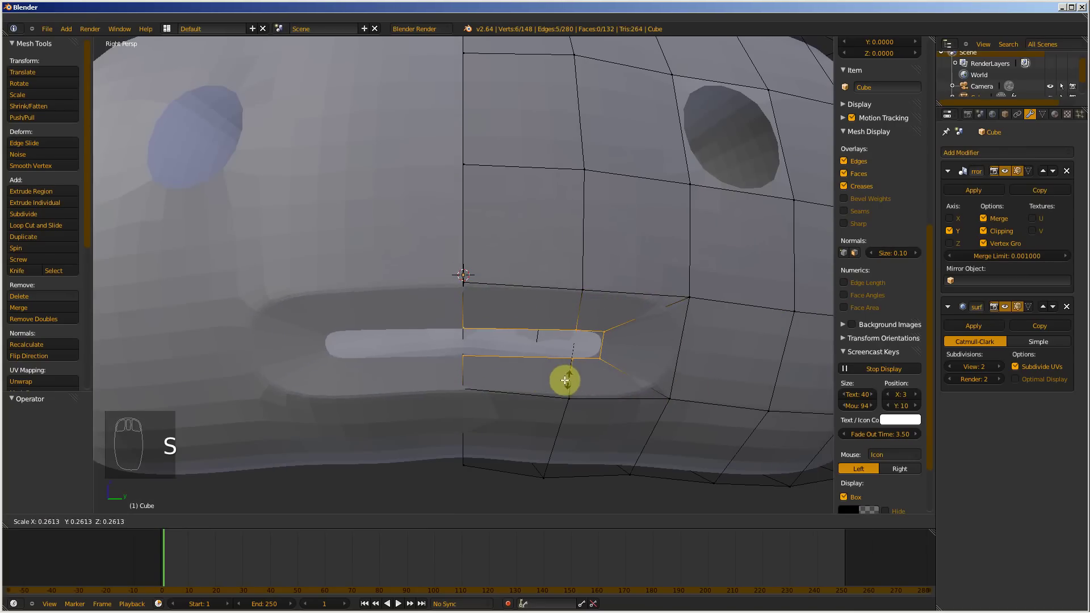
pyautogui.click(586, 379)
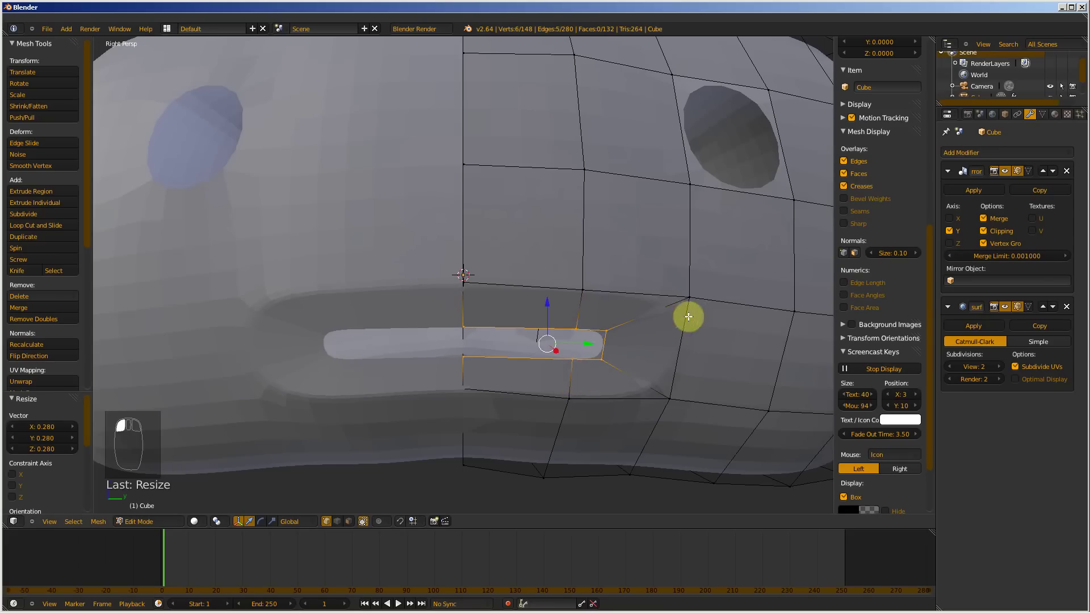
# - Move the inner mouth edges about 0.02 along X and scale them up by about 1.22
pyautogui.moveTo(689, 316); pyautogui.dragTo(628, 307, button='middle')
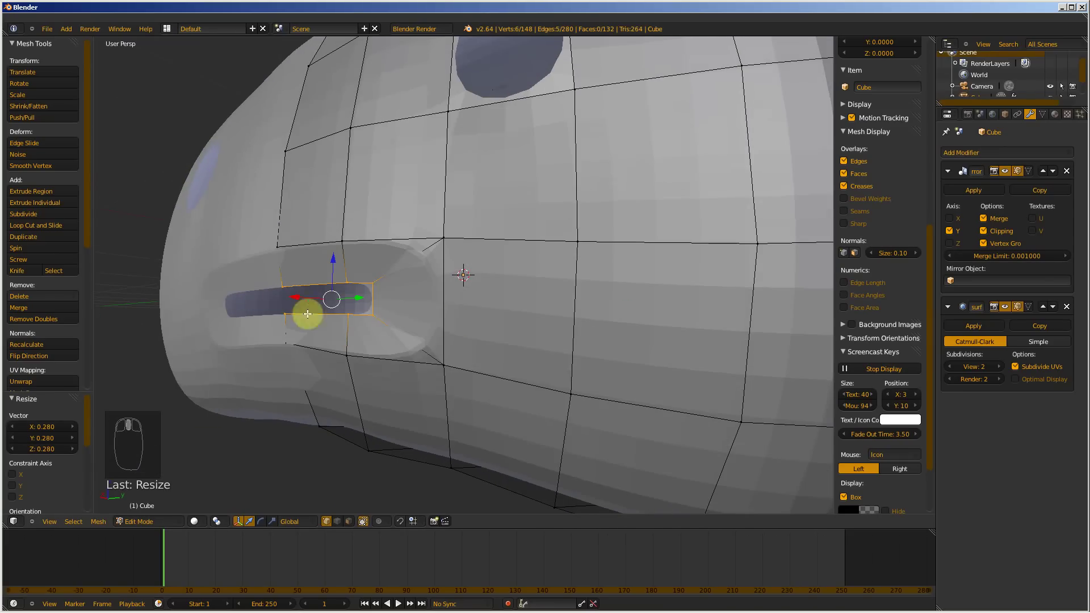
pyautogui.moveTo(301, 304); pyautogui.dragTo(296, 301)
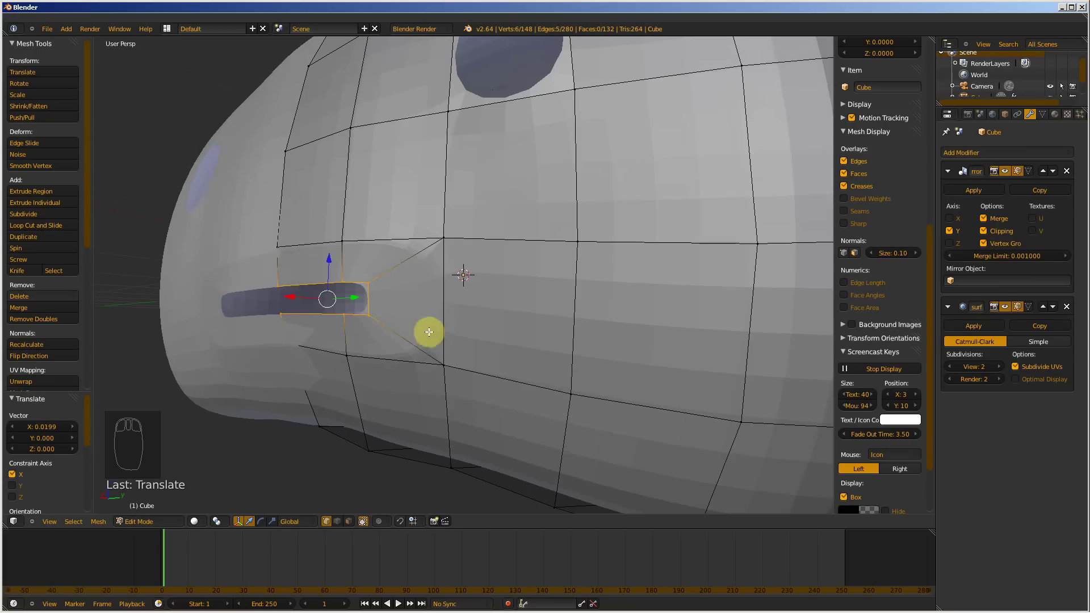
pyautogui.press('s')
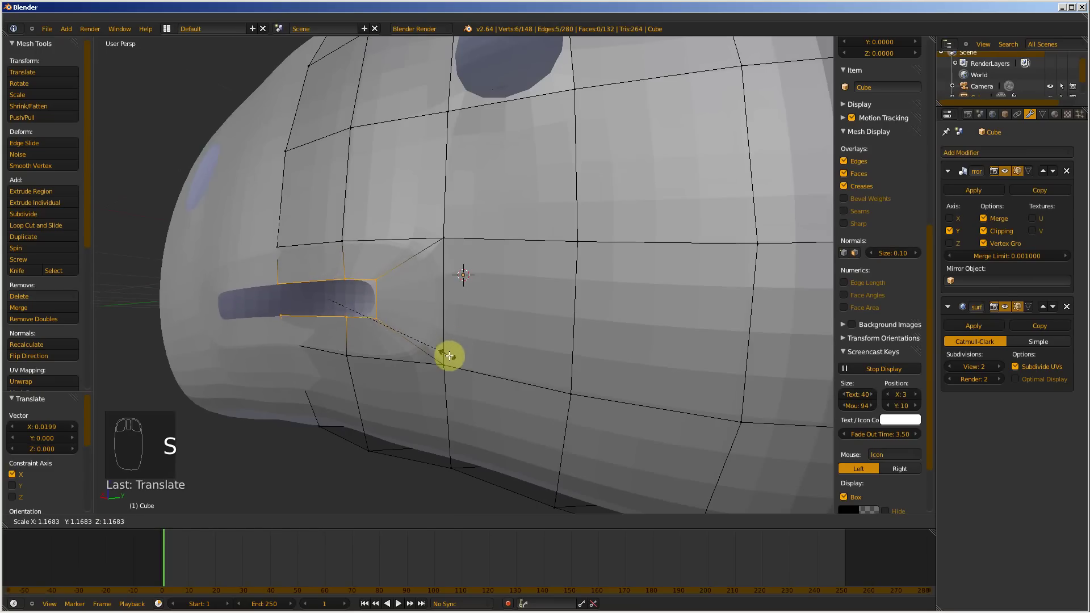
pyautogui.click(438, 348)
pyautogui.scroll(-5, 464, 295)
pyautogui.moveTo(465, 296); pyautogui.dragTo(483, 309, button='middle')
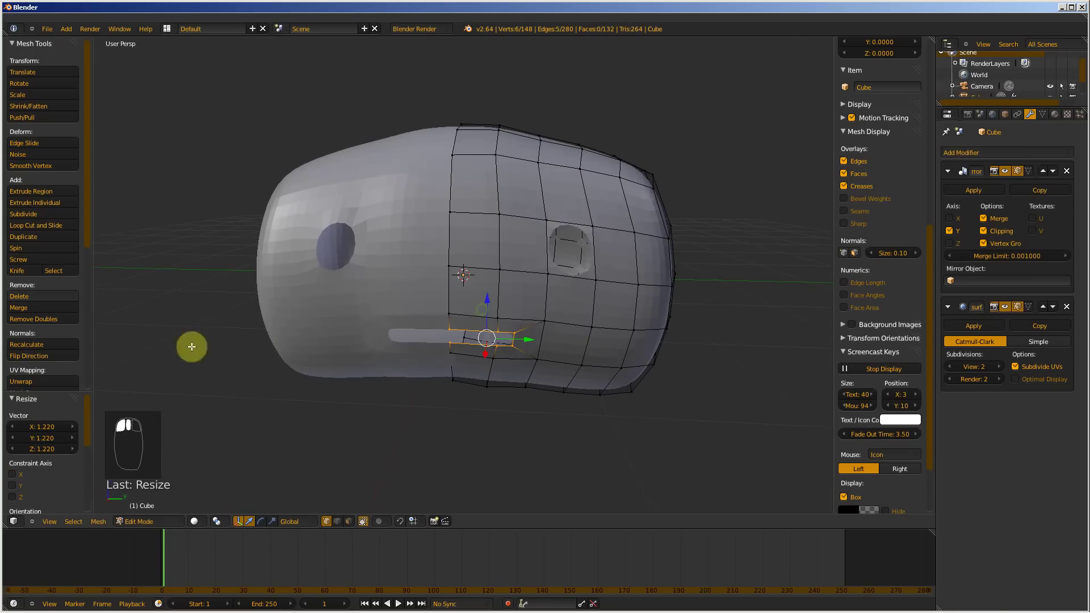
# - Compare the head with the reference characters in the browser and inspect the vertices around the eye opening in Blender
pyautogui.click(127, 603)
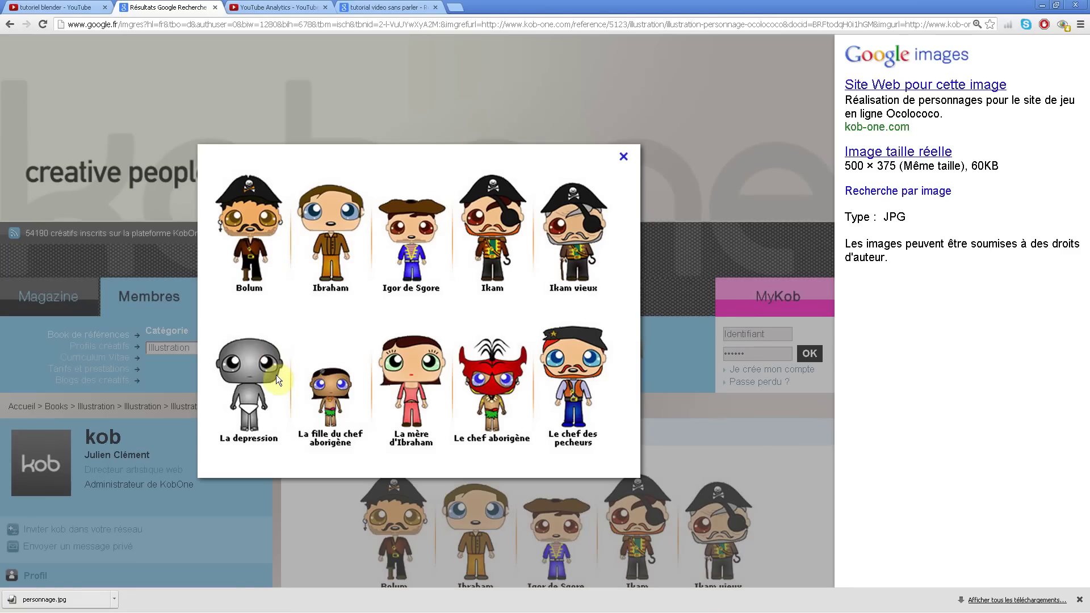
pyautogui.click(163, 610)
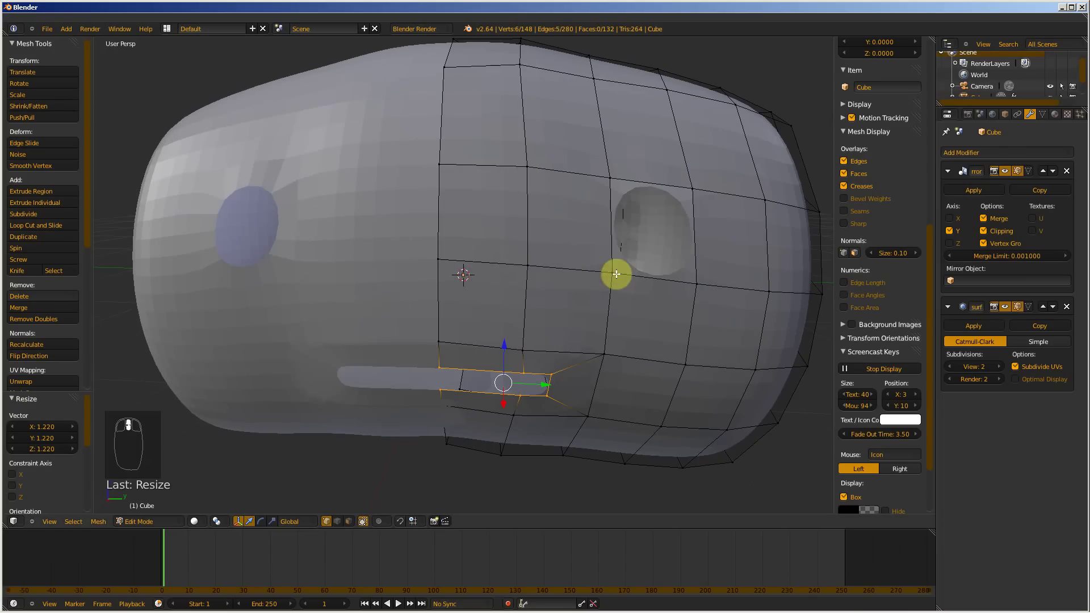
pyautogui.rightClick(616, 274)
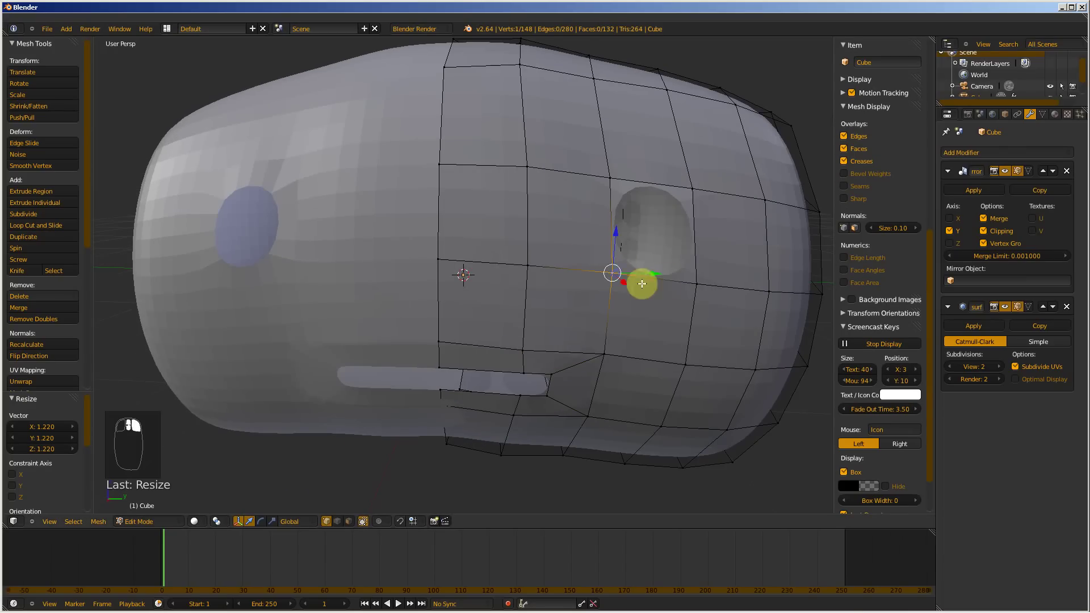
pyautogui.moveTo(701, 261); pyautogui.dragTo(534, 304, button='middle')
pyautogui.rightClick(533, 316)
pyautogui.rightClick(540, 209)
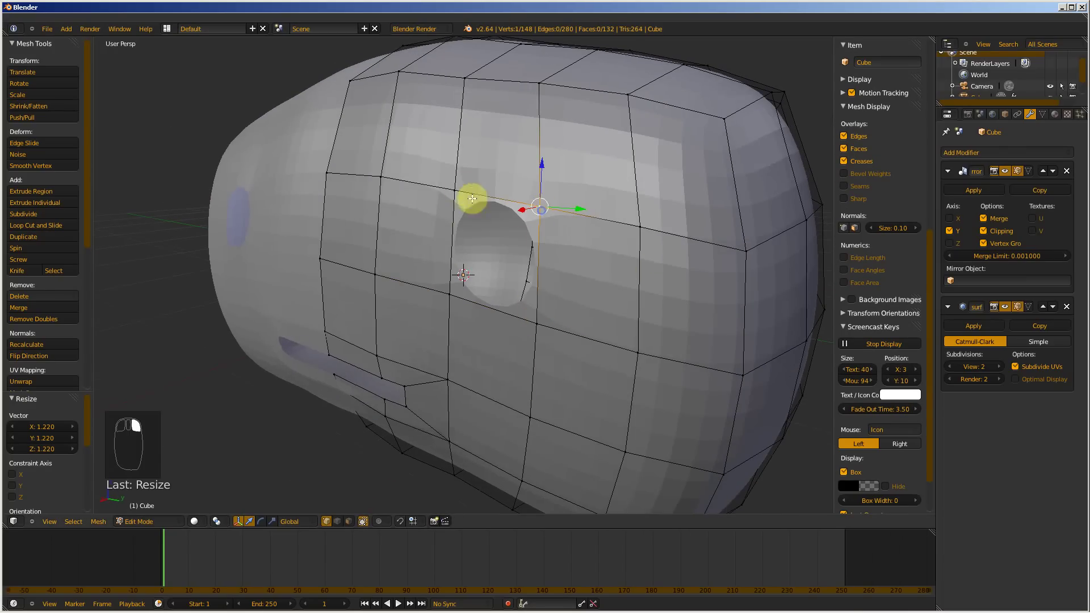
pyautogui.rightClick(469, 196)
pyautogui.moveTo(492, 246); pyautogui.dragTo(507, 245, button='middle')
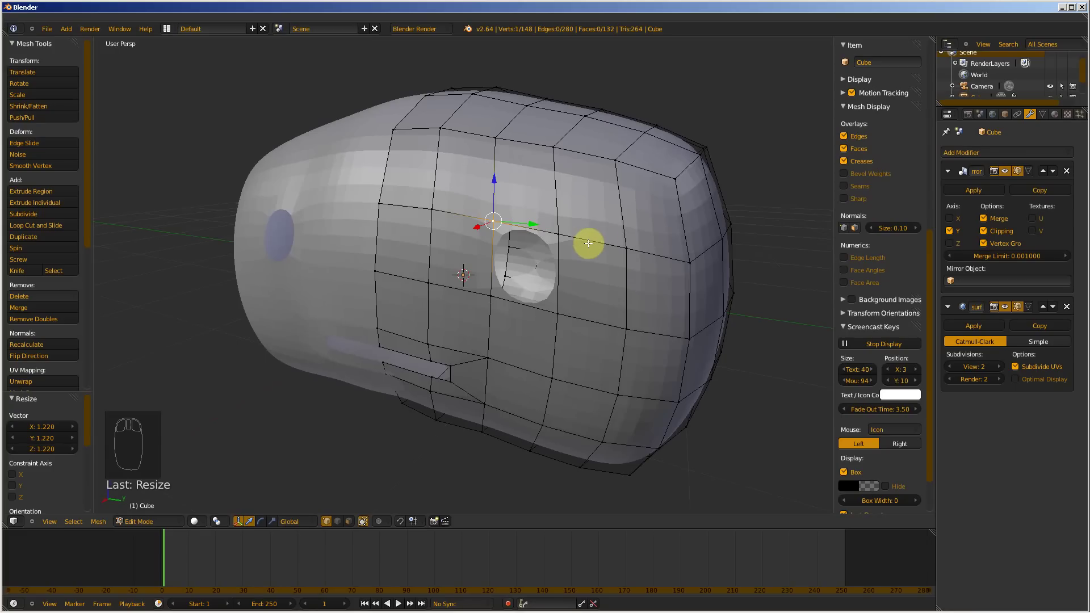
# - Add a UV sphere to the head mesh in Edit Mode
pyautogui.hotkey('shift', 'a')
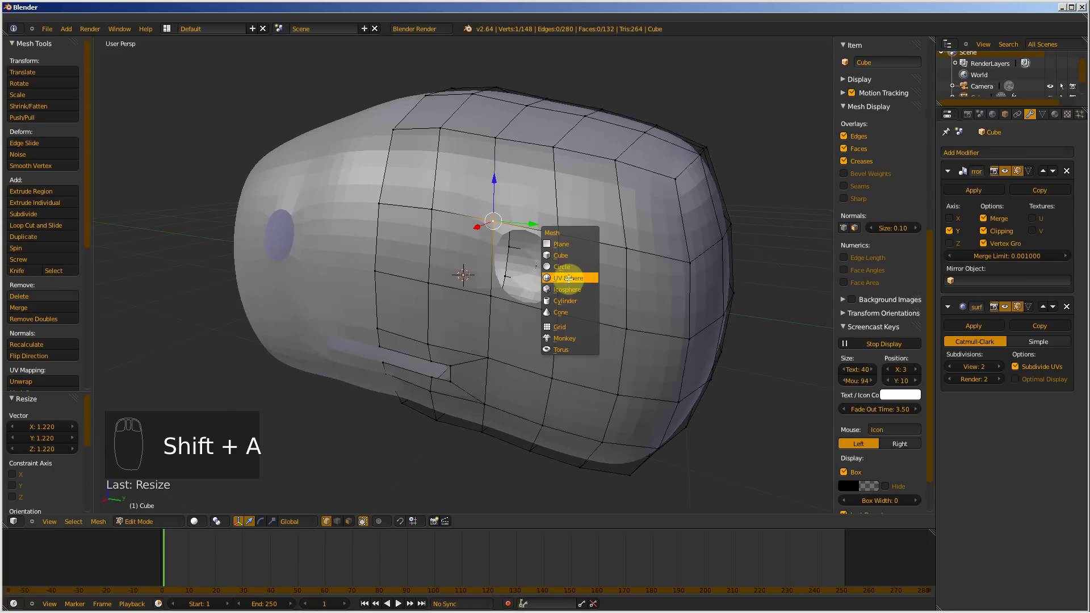
pyautogui.click(569, 279)
pyautogui.scroll(-3, 487, 283)
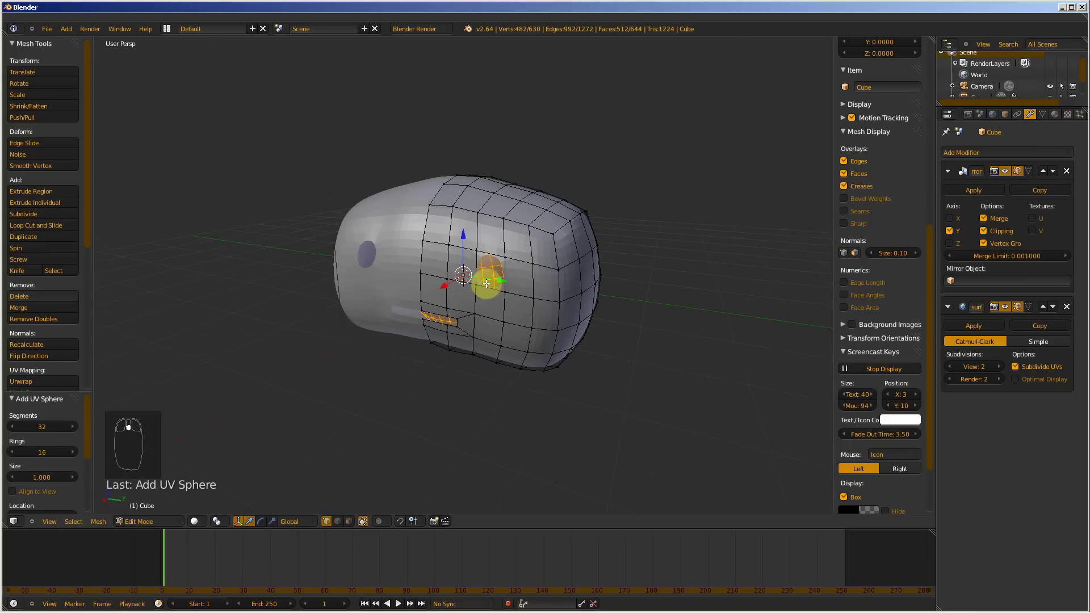
# - Try to move the new sphere along Y out of the head and undo the move
pyautogui.press('g')
pyautogui.press('y')
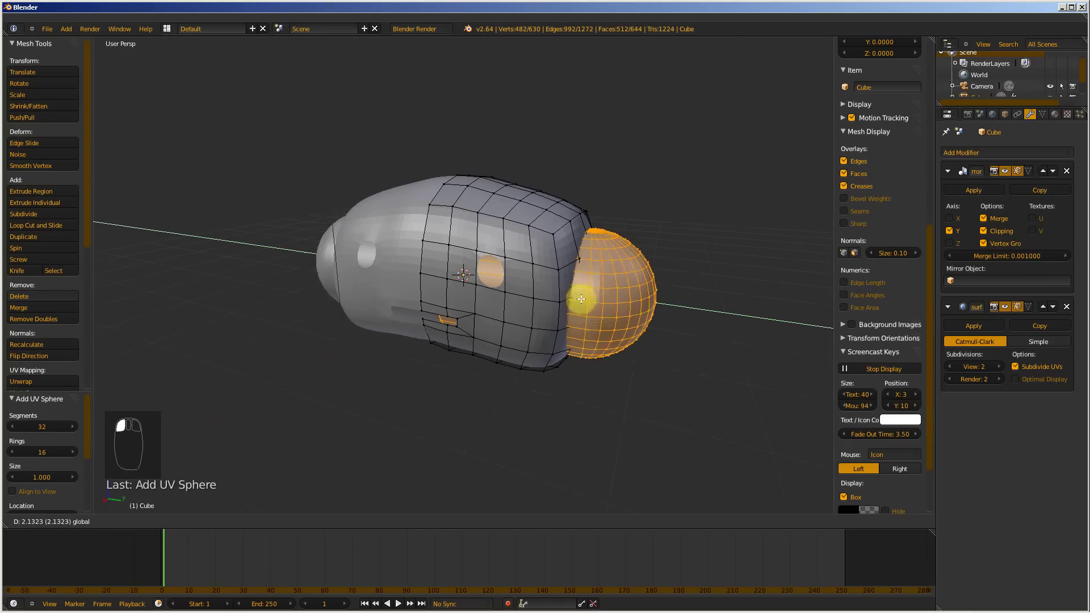
pyautogui.click(526, 292)
pyautogui.hotkey('ctrl', 'z')
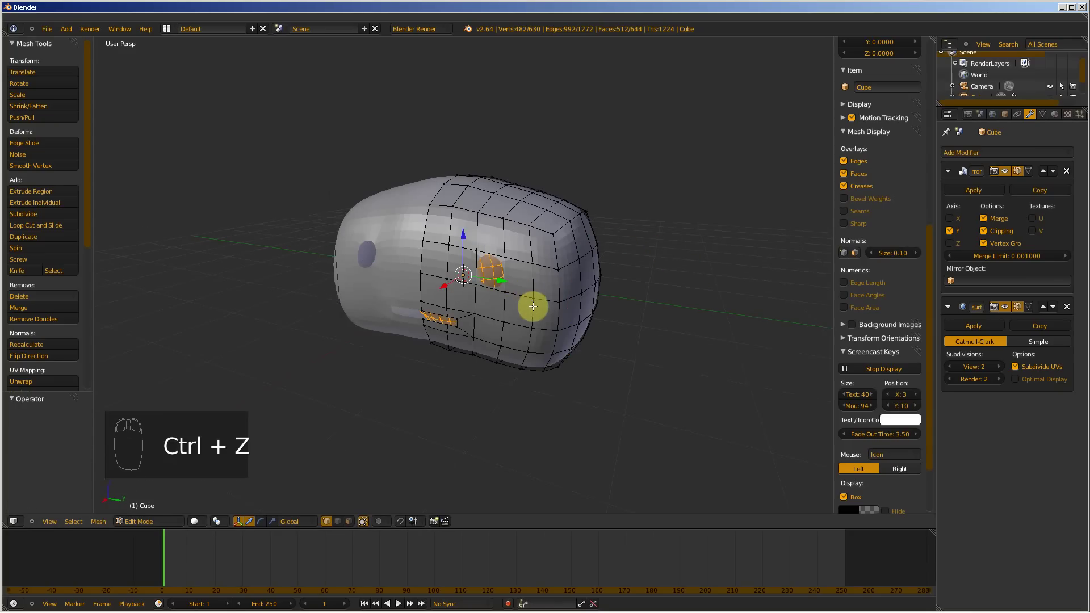
# - Turn off Clipping in the Mirror modifier and move the sphere about 3.56 along Y, outside the head
pyautogui.click(983, 232)
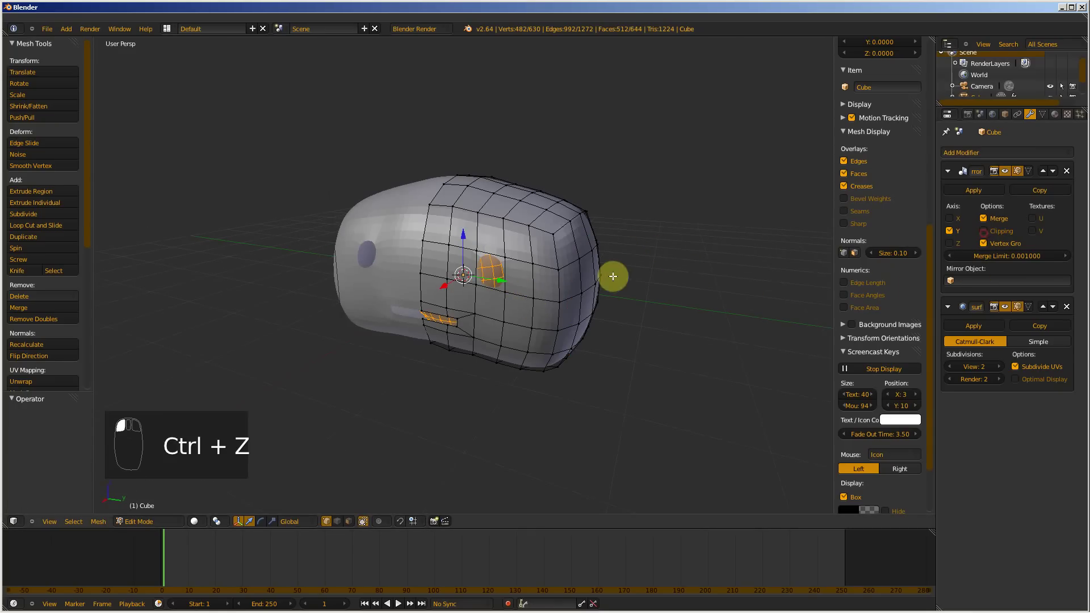
pyautogui.moveTo(500, 281); pyautogui.dragTo(719, 360)
pyautogui.moveTo(741, 401); pyautogui.dragTo(673, 423, button='middle')
pyautogui.scroll(-3, 536, 275)
pyautogui.moveTo(494, 338); pyautogui.dragTo(531, 338, button='middle')
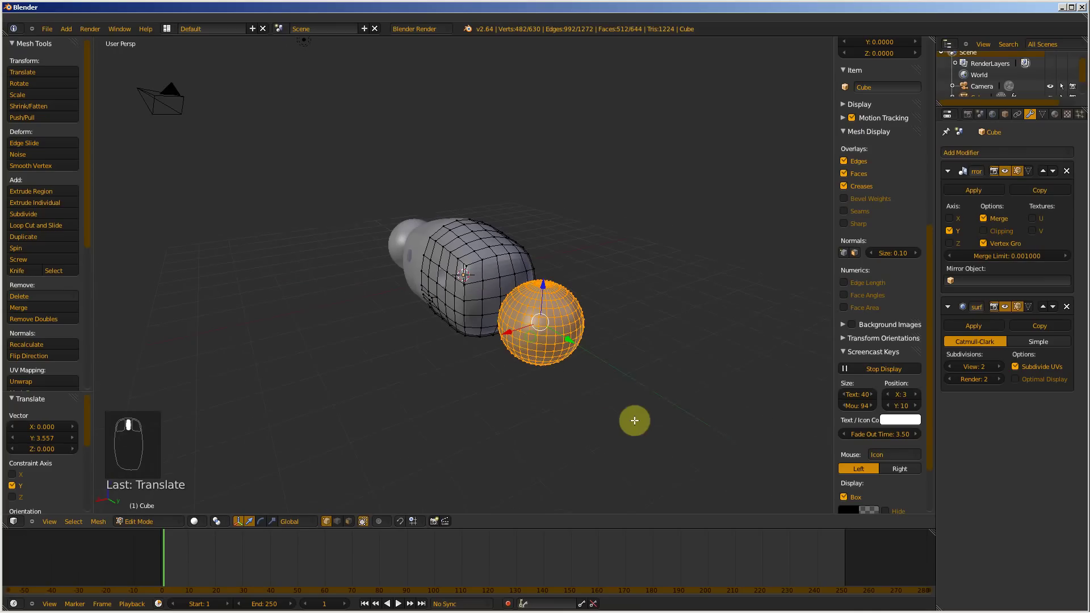
# - Scale the sphere down to about 0.209 and frame it closely in the view
pyautogui.press('s')
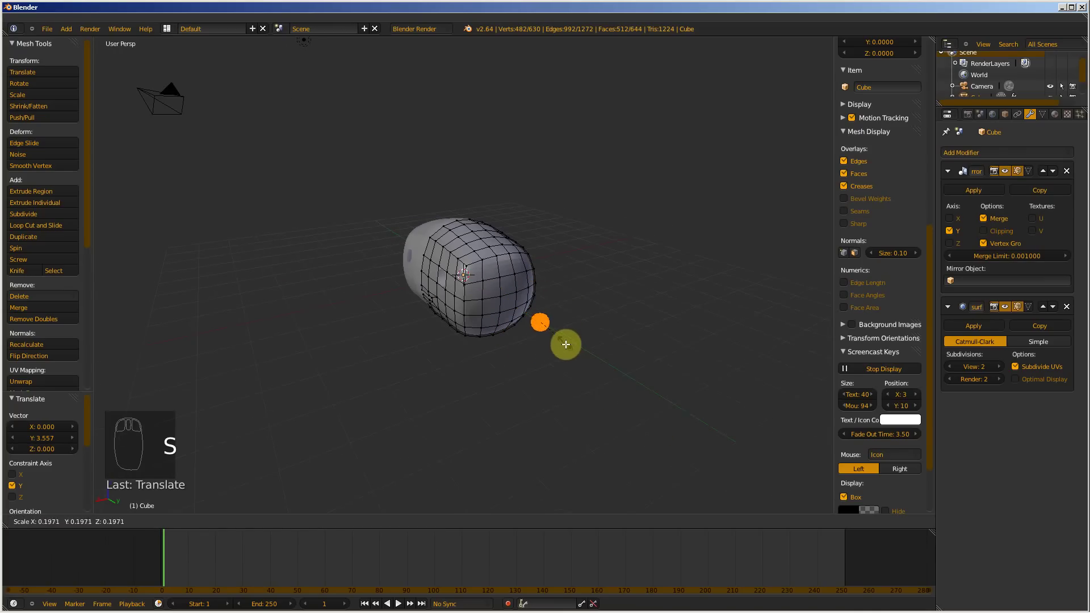
pyautogui.click(566, 343)
pyautogui.moveTo(567, 341); pyautogui.dragTo(560, 336, button='middle')
pyautogui.scroll(3, 559, 335)
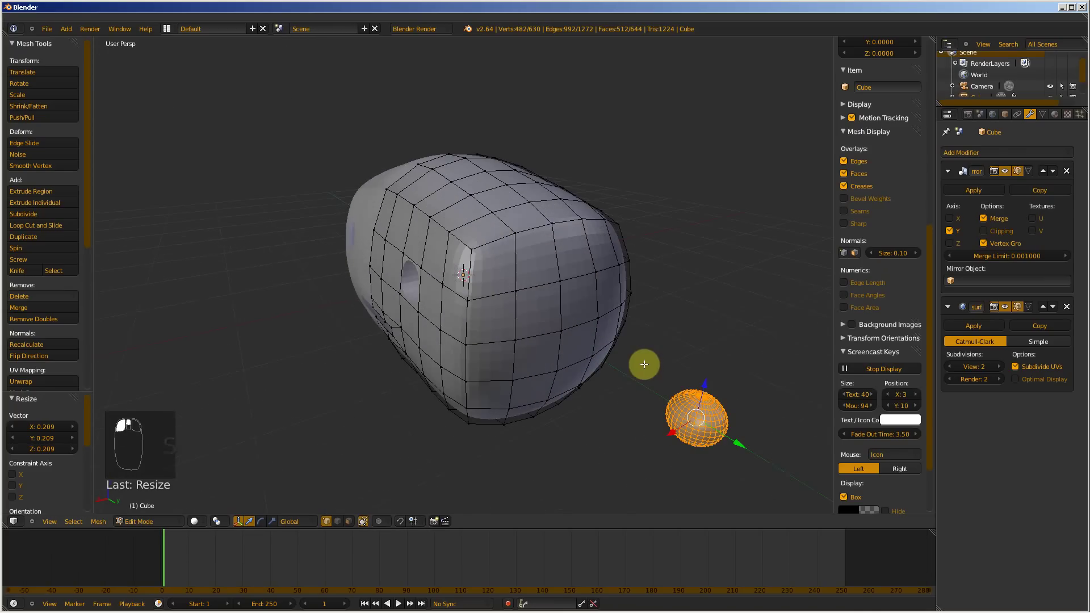
pyautogui.press('KP_Decimal')
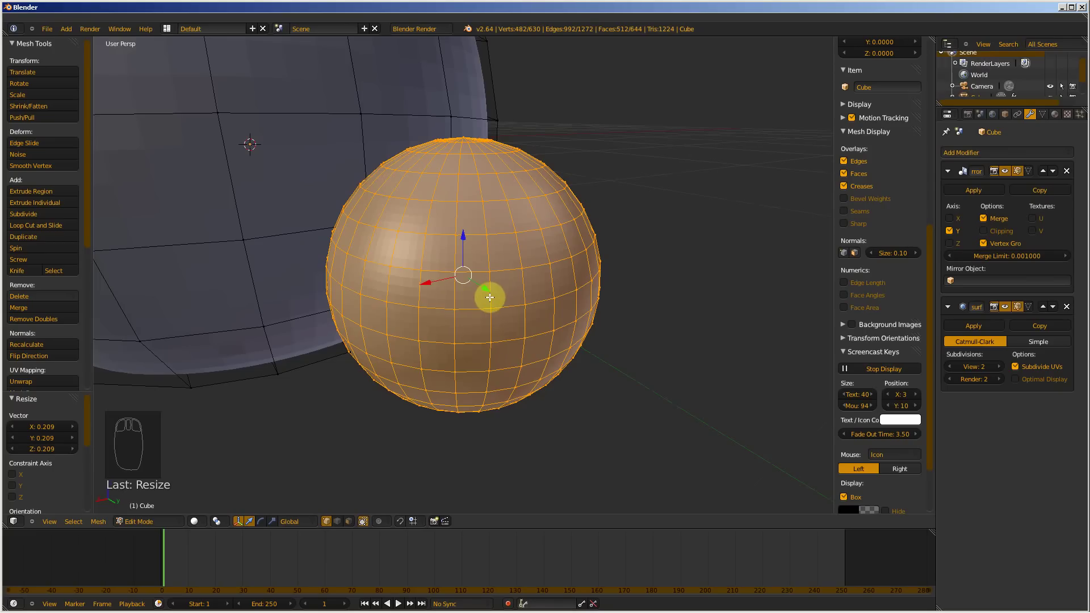
# - Rotate the sphere 90 degrees about the global Y axis
pyautogui.press('r')
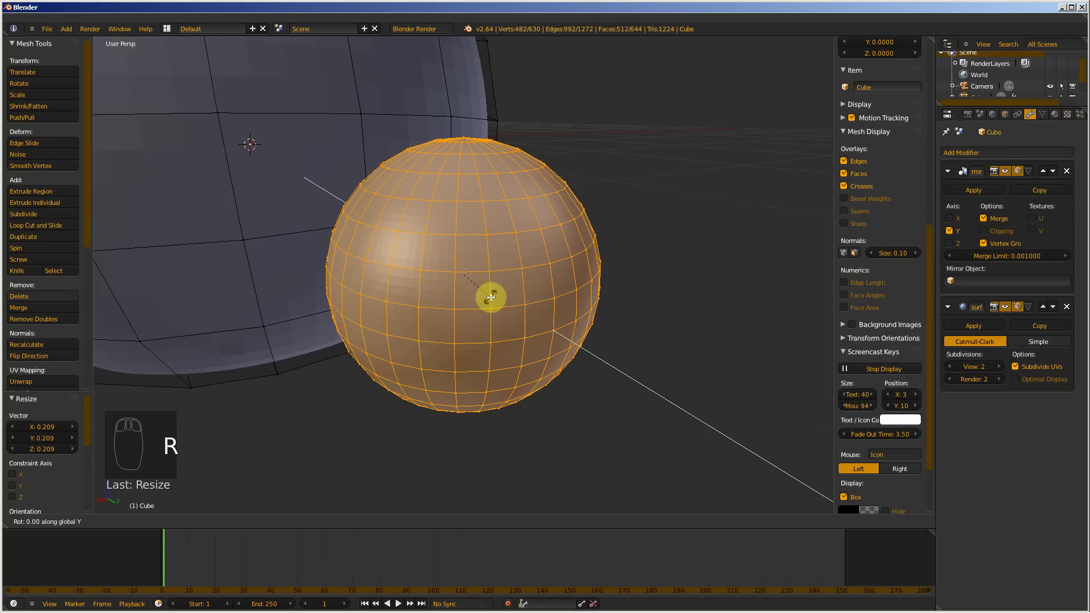
pyautogui.write('90')
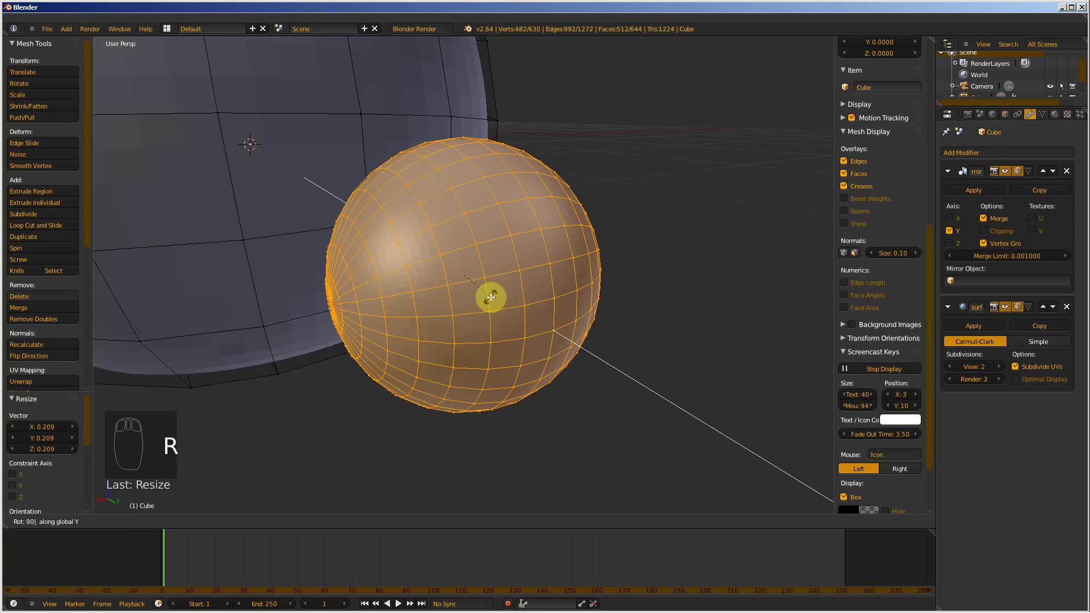
pyautogui.press('Return')
pyautogui.scroll(-5, 506, 305)
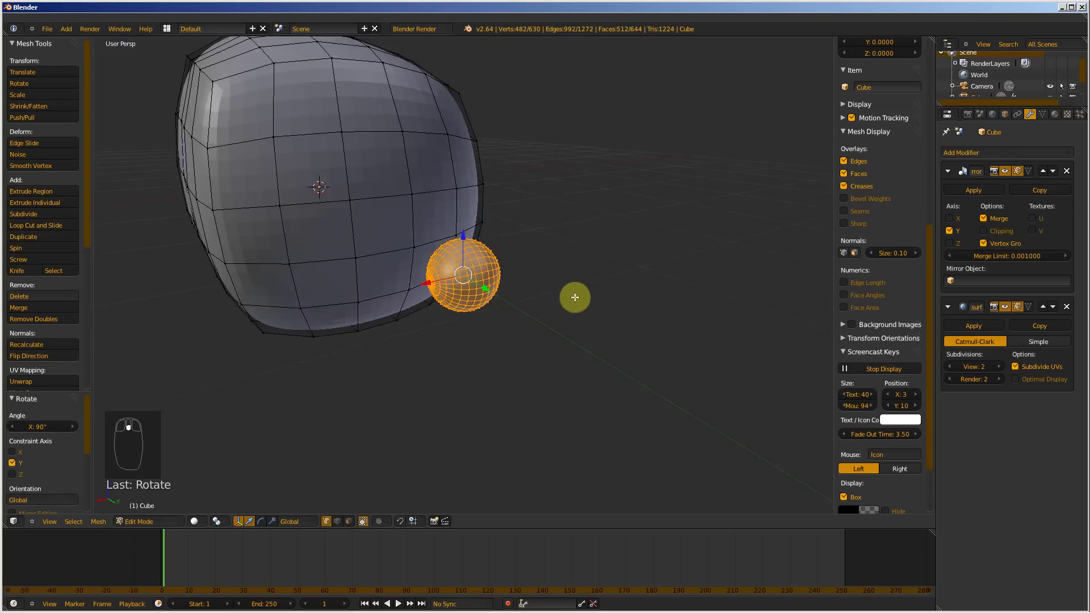
# - Move the sphere about -2.842 along Y back into the head and switch to wireframe display
pyautogui.moveTo(574, 297); pyautogui.dragTo(522, 322, button='middle')
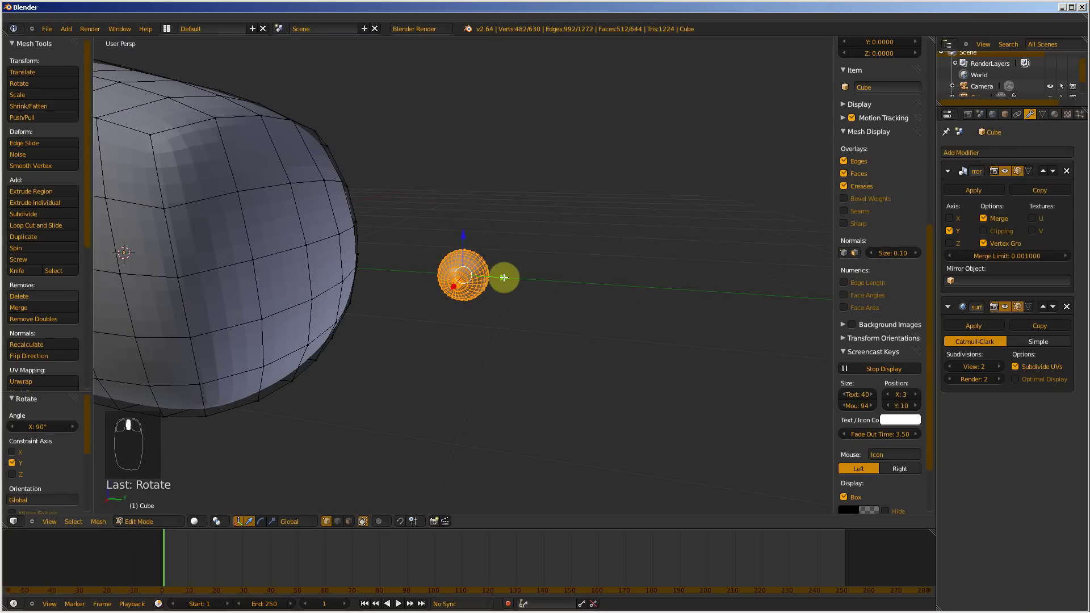
pyautogui.moveTo(504, 277); pyautogui.dragTo(198, 235)
pyautogui.press('z')
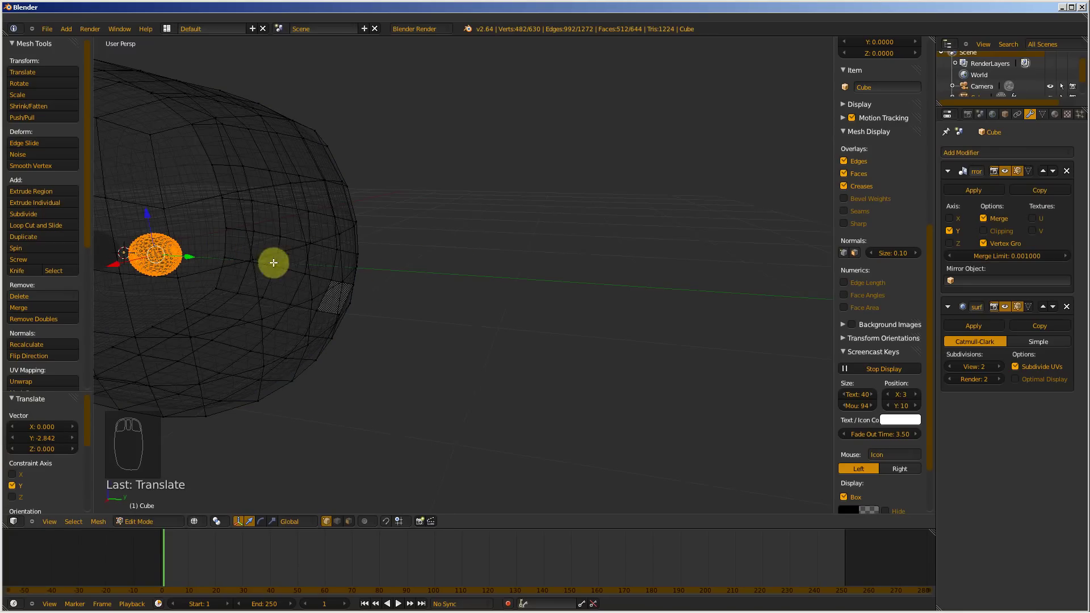
# - In the right orthographic view, move the sphere about 0.659 along Y and about 0.552 up along Z
pyautogui.press('KP_1')
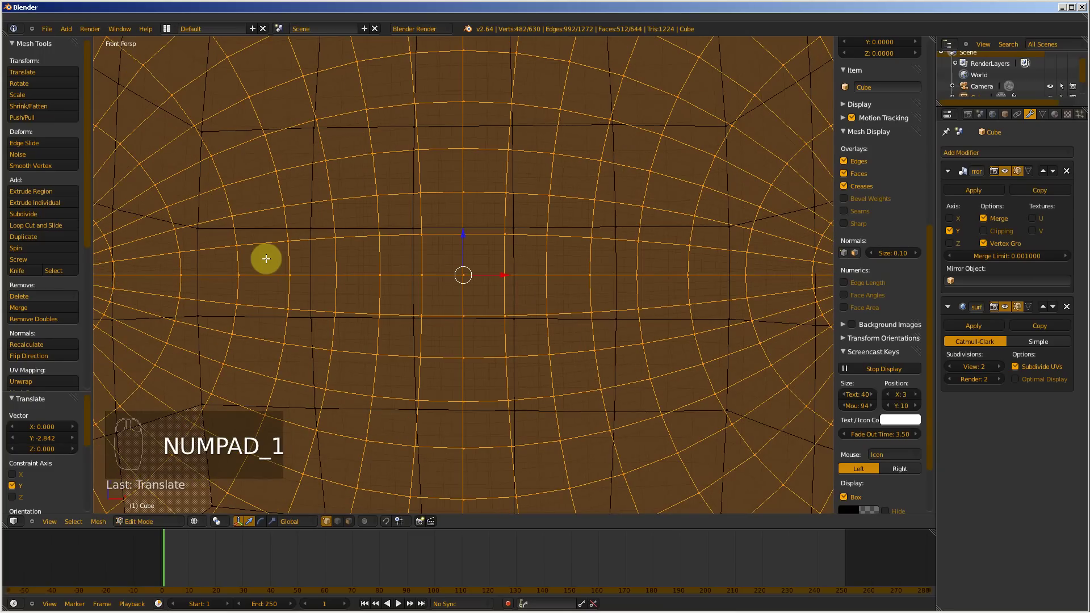
pyautogui.scroll(-5, 266, 259)
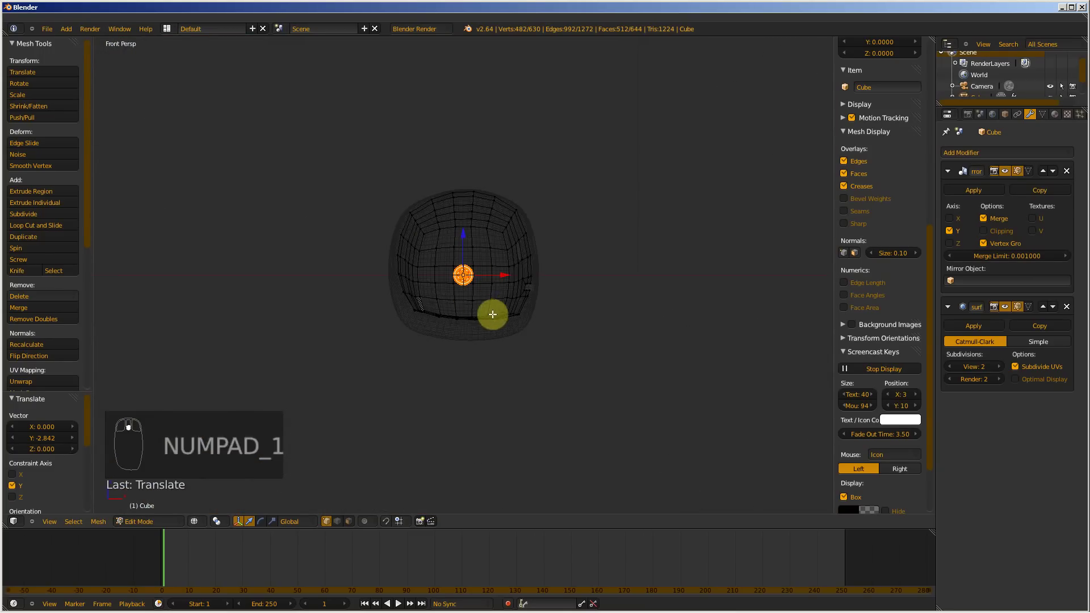
pyautogui.moveTo(493, 314); pyautogui.dragTo(433, 303, button='middle')
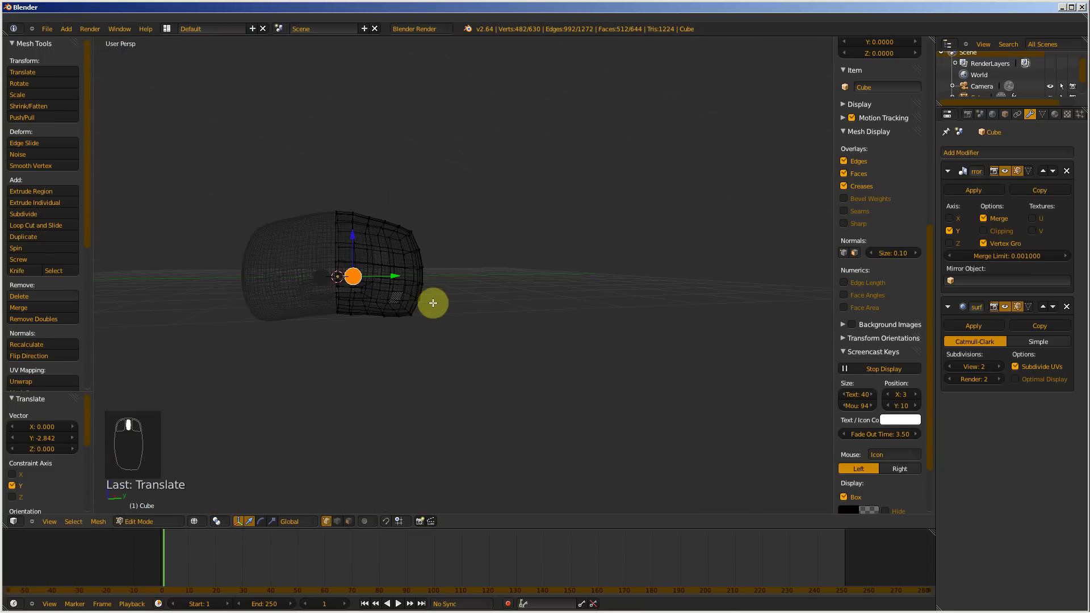
pyautogui.press('KP_1')
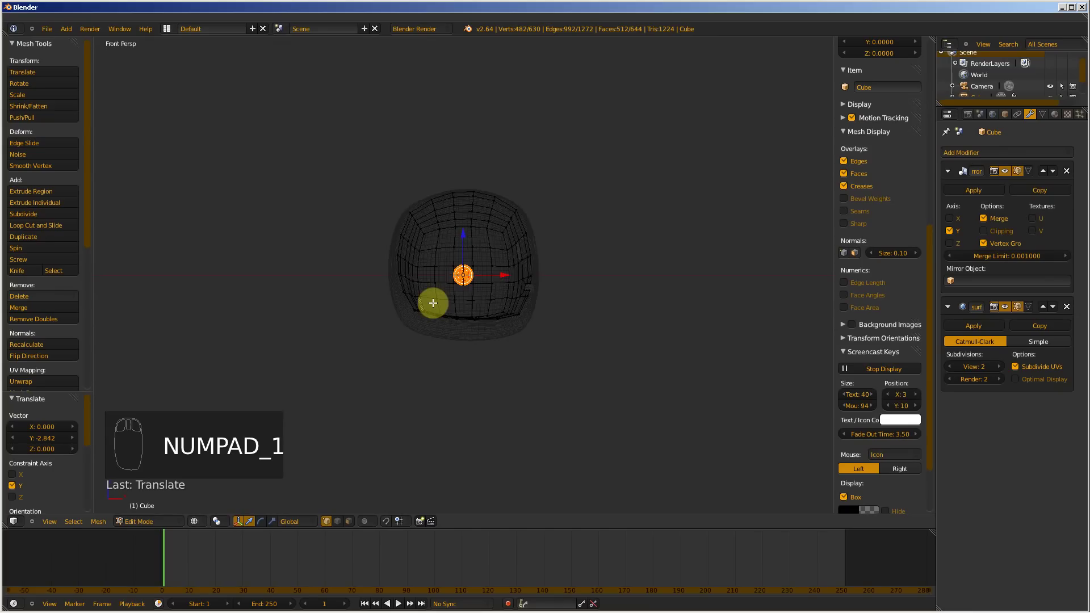
pyautogui.press('KP_3')
pyautogui.scroll(5, 364, 239)
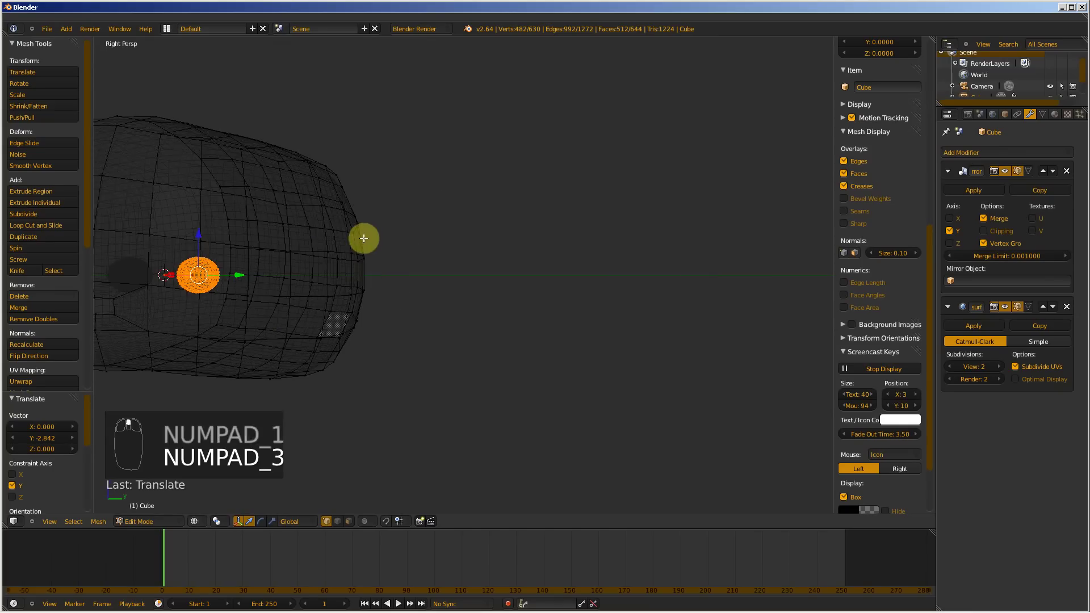
pyautogui.press('KP_5')
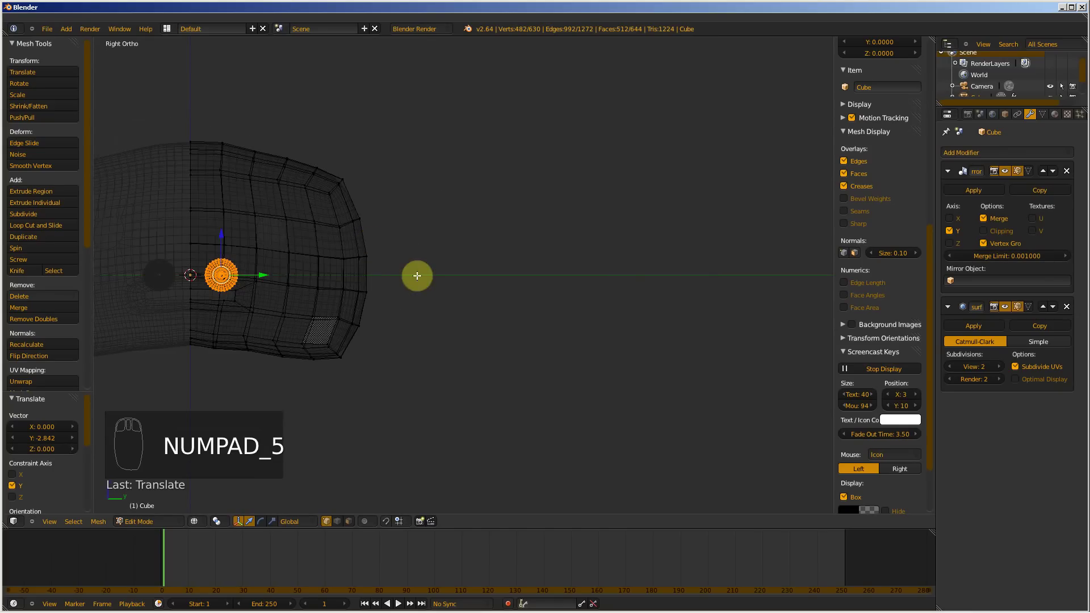
pyautogui.keyDown('shift'); pyautogui.moveTo(416, 275); pyautogui.dragTo(656, 297, button='middle'); pyautogui.keyUp('shift')
pyautogui.scroll(3, 491, 322)
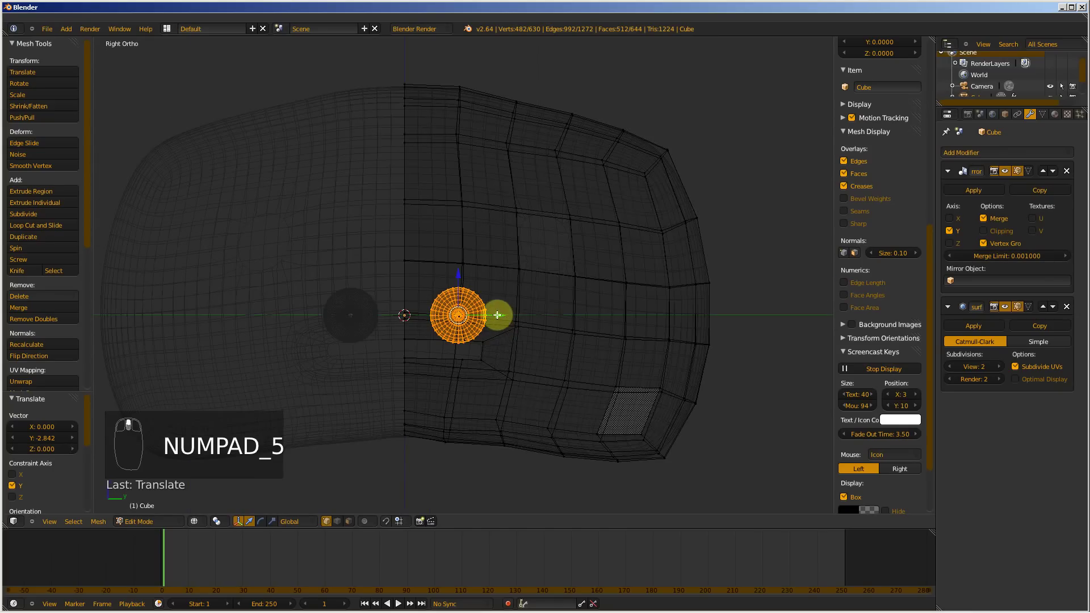
pyautogui.moveTo(497, 315); pyautogui.dragTo(584, 314)
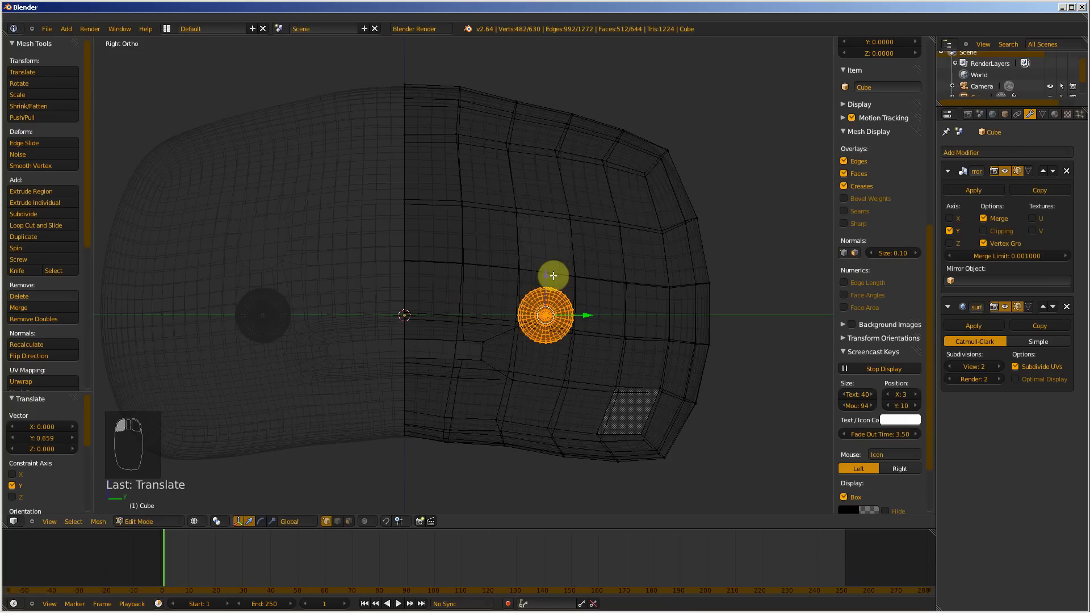
pyautogui.moveTo(546, 275); pyautogui.dragTo(546, 201)
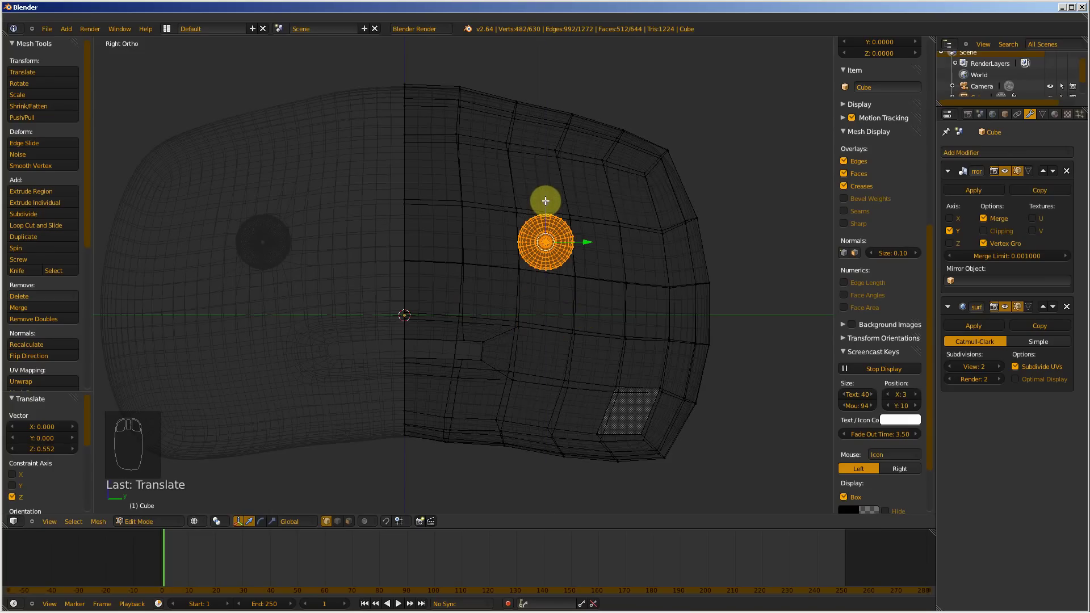
# - Move the sphere about 1.211 along X into the eye opening, then show the head in Object Mode with solid shading
pyautogui.press('KP_1')
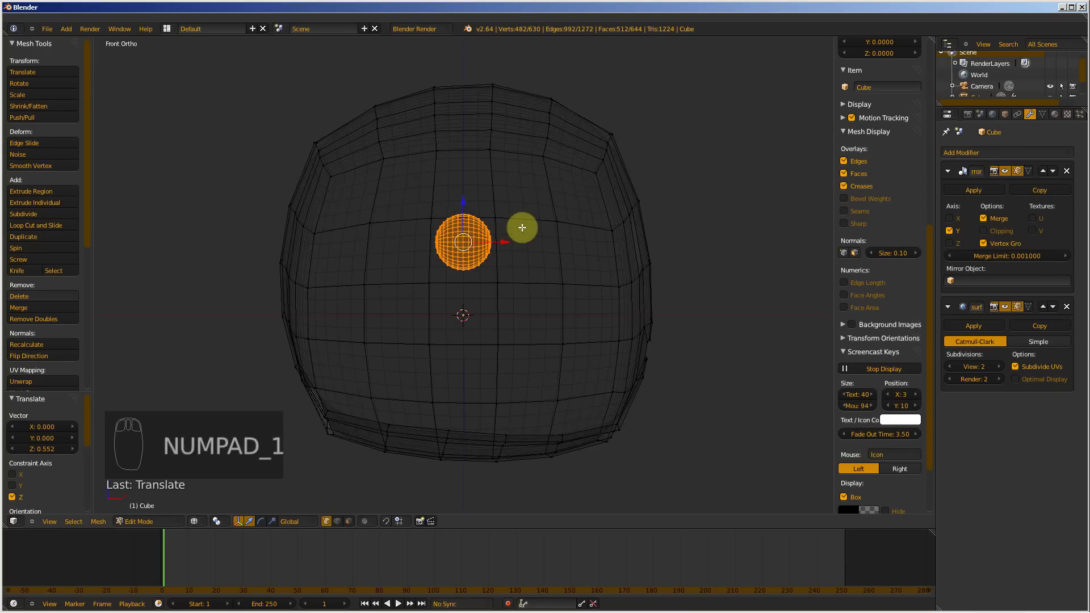
pyautogui.moveTo(504, 243); pyautogui.dragTo(665, 260)
pyautogui.press('KP_7')
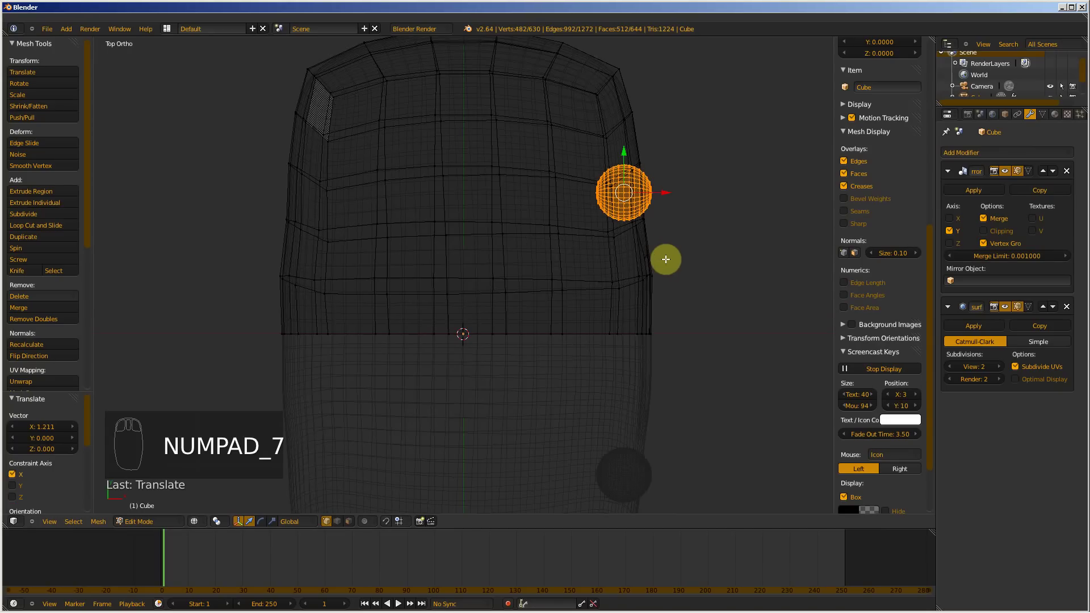
pyautogui.moveTo(686, 261); pyautogui.dragTo(550, 154, button='middle')
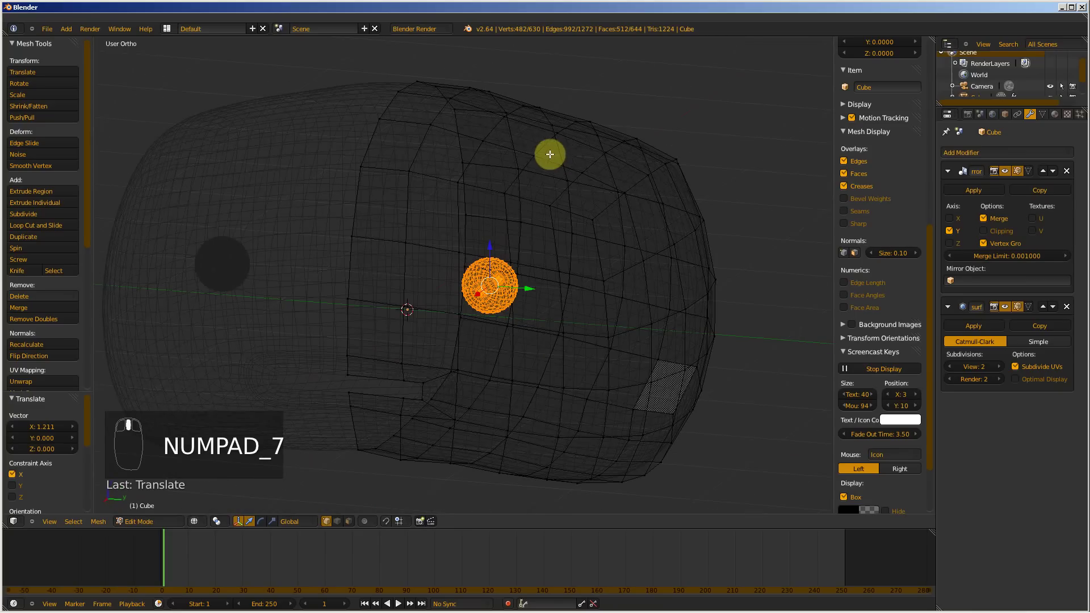
pyautogui.press('Tab')
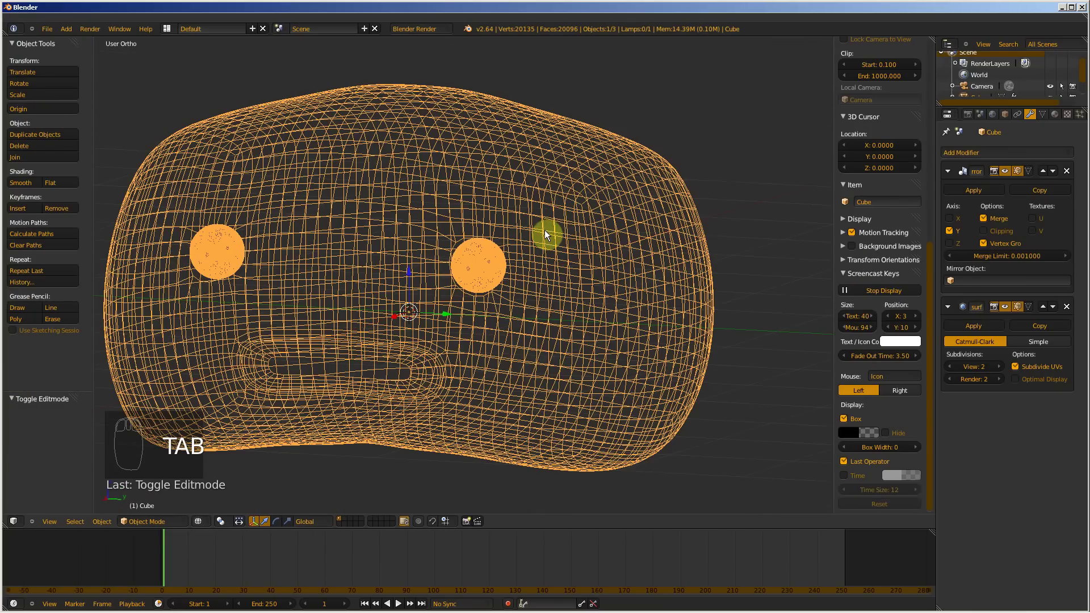
pyautogui.press('z')
pyautogui.moveTo(518, 258); pyautogui.dragTo(528, 269, button='middle')
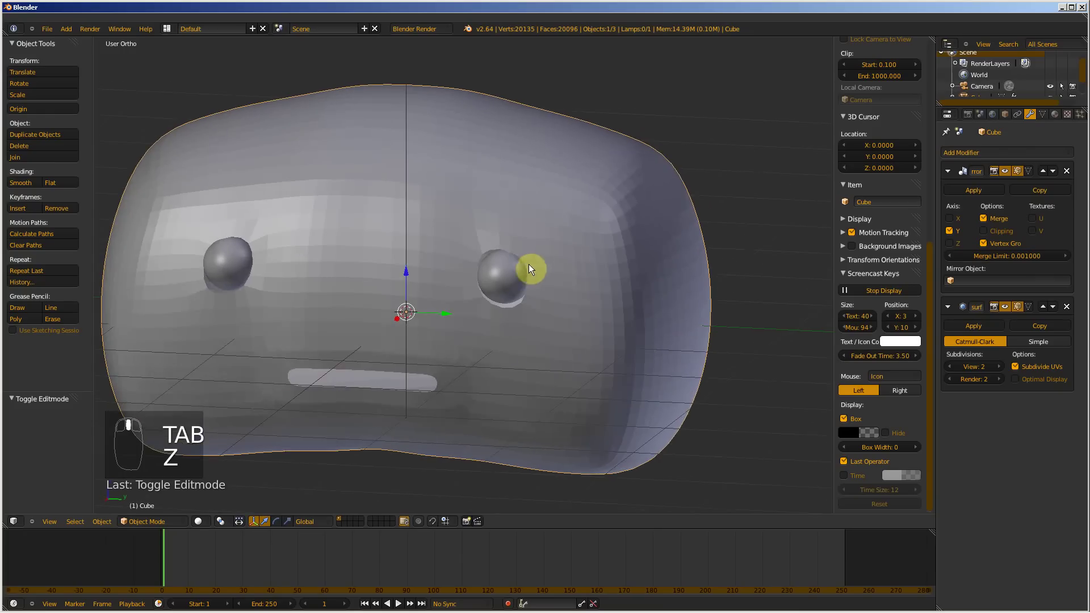
pyautogui.scroll(5, 519, 272)
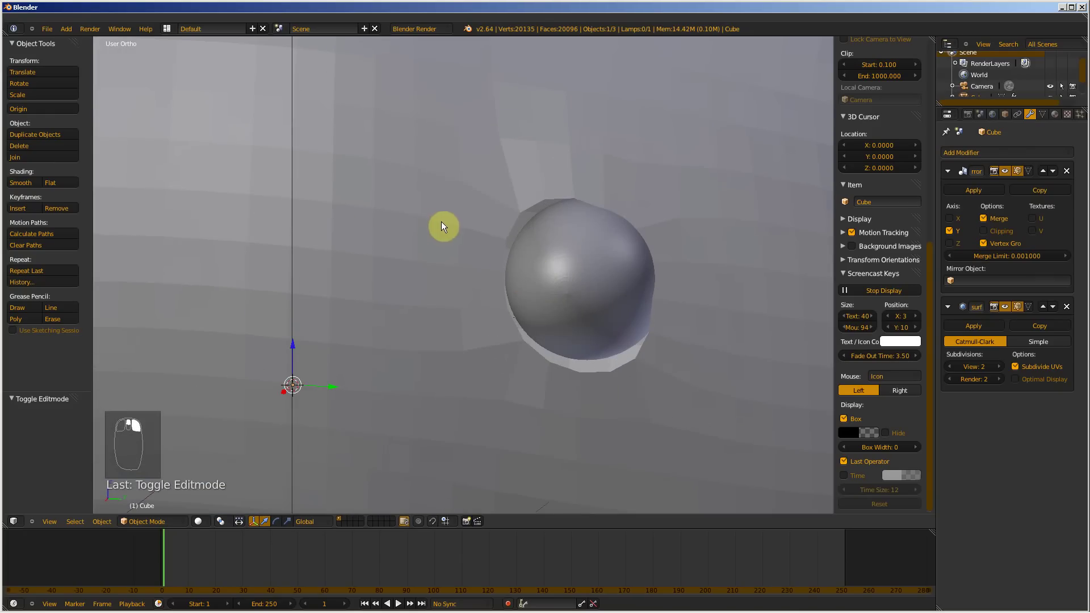
pyautogui.scroll(-5, 474, 230)
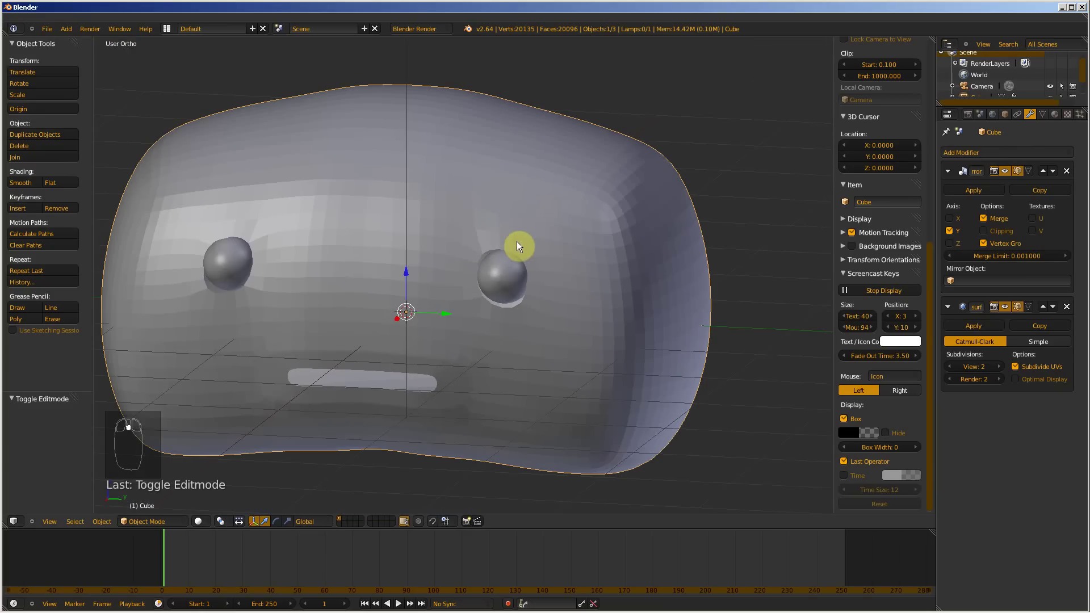
# - In Edit Mode, pull the eye opening's upper inner vertex about 0.025 along Y and -0.038 along Z, and slightly adjust the upper outer vertex
pyautogui.press('Tab')
pyautogui.scroll(6, 513, 266)
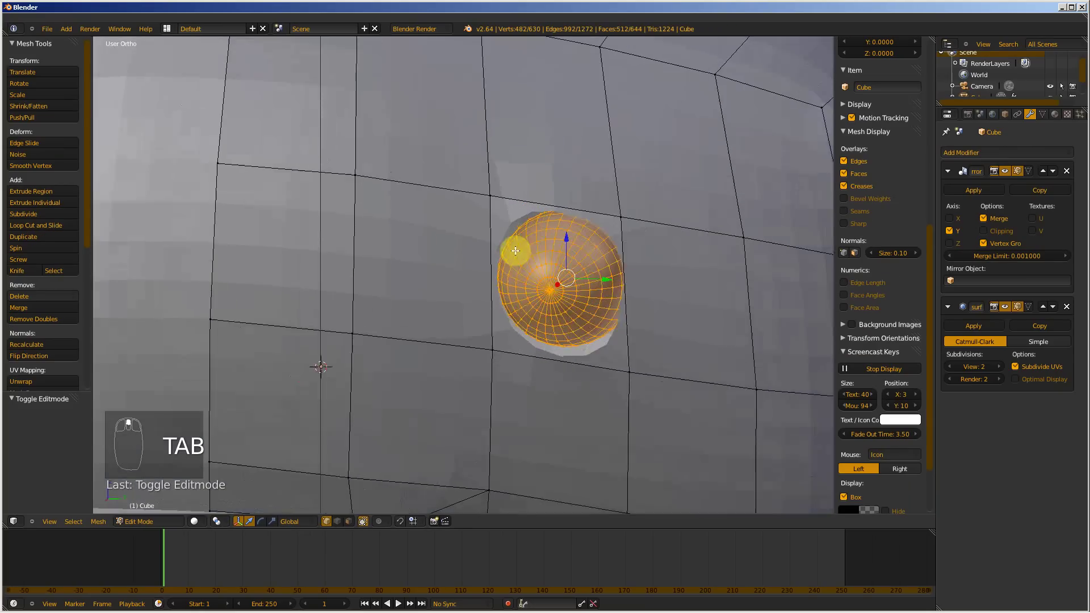
pyautogui.rightClick(495, 179)
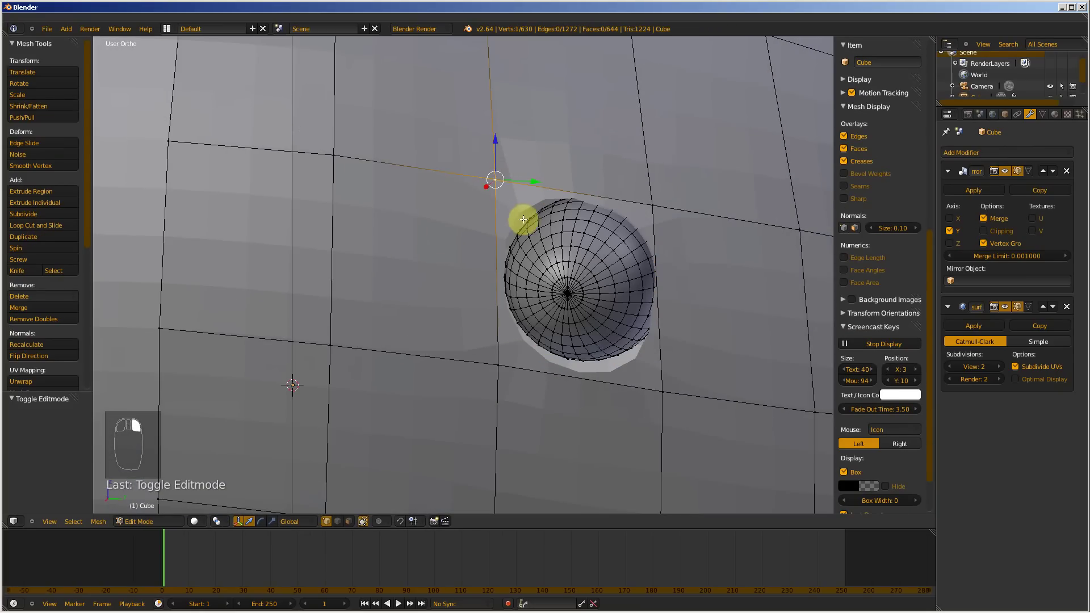
pyautogui.press('g')
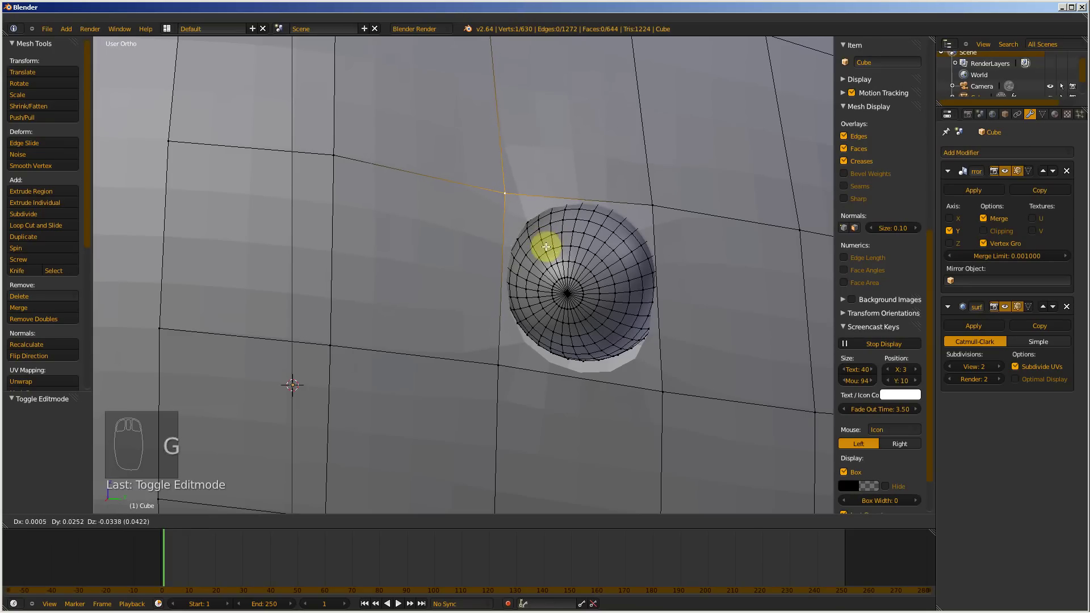
pyautogui.click(542, 245)
pyautogui.moveTo(541, 244); pyautogui.dragTo(602, 217, button='middle')
pyautogui.rightClick(258, 146)
pyautogui.press('g')
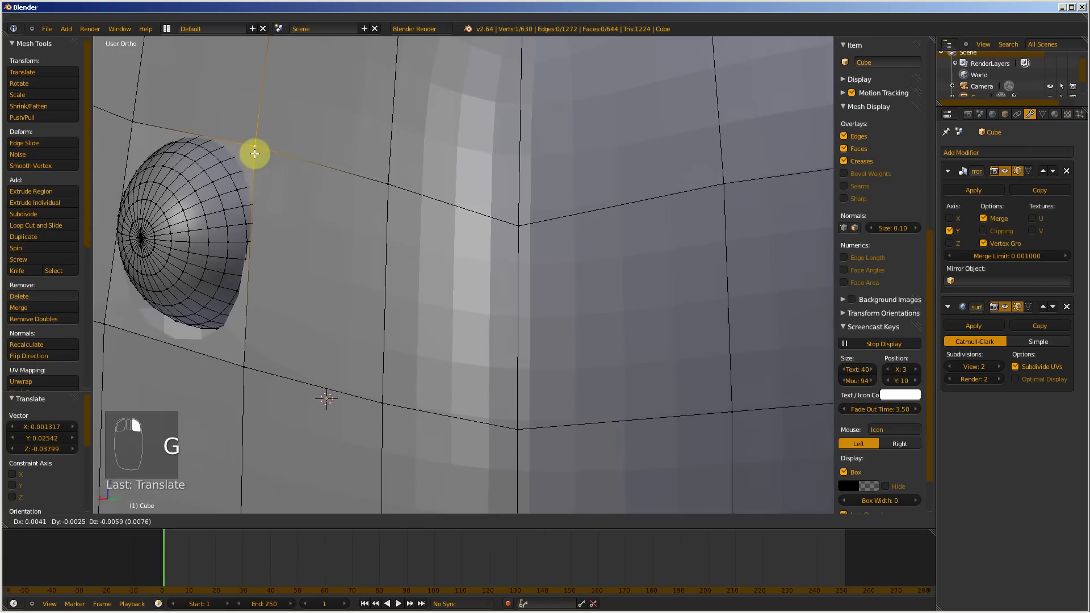
# - Raise the eye opening's lower outer vertex about 0.057 along Z and shift the lower inner vertex about 0.020 along Y toward the eyeball
pyautogui.press('g')
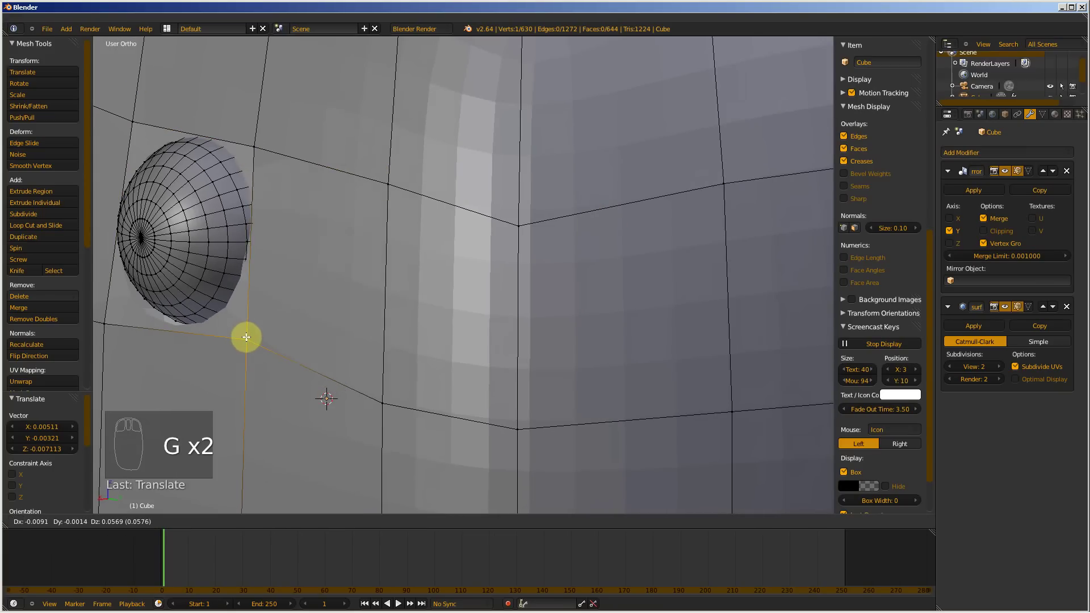
pyautogui.click(243, 335)
pyautogui.rightClick(107, 322)
pyautogui.press('g')
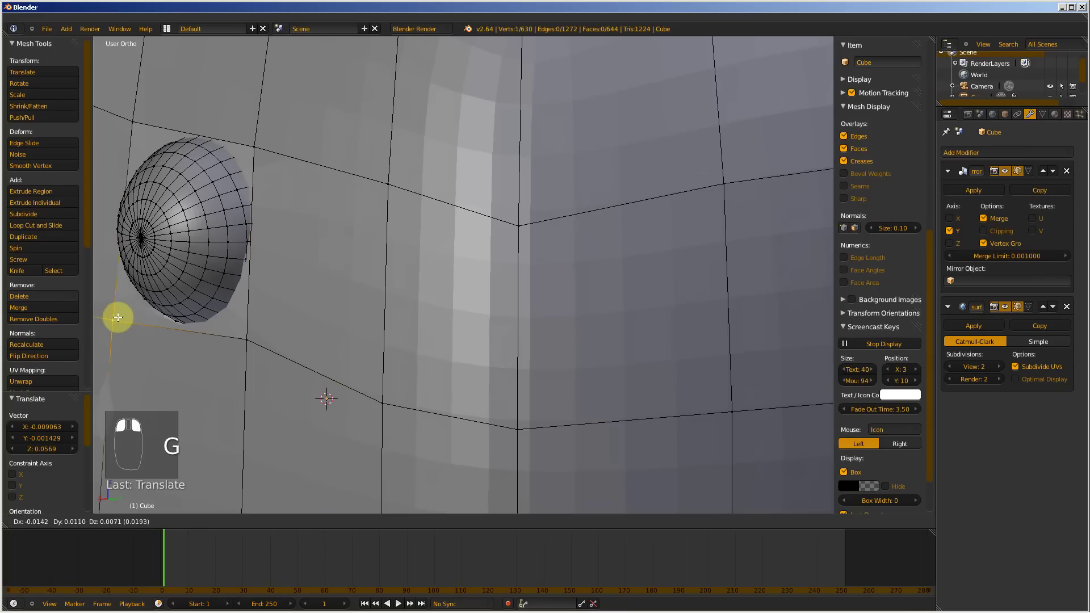
pyautogui.click(124, 316)
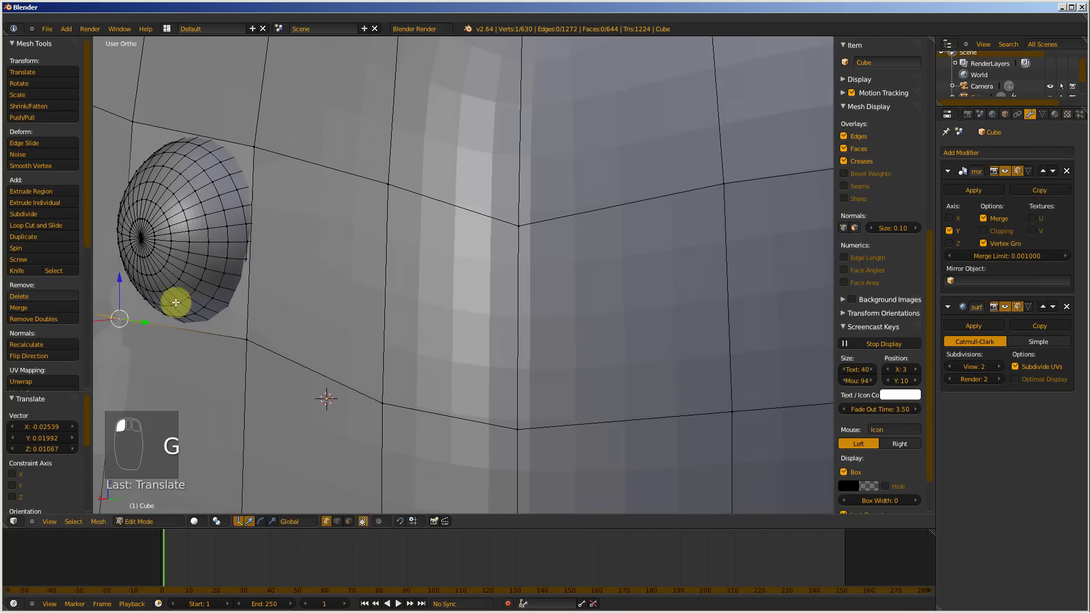
pyautogui.moveTo(175, 302); pyautogui.dragTo(226, 307, button='middle')
pyautogui.scroll(-5, 226, 307)
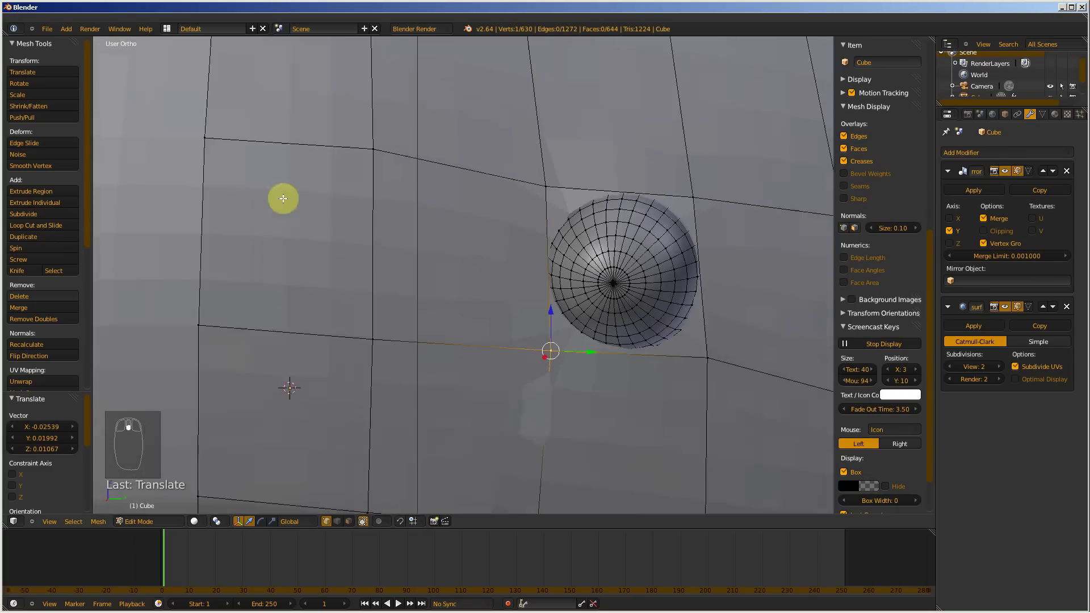
# - Leave Edit Mode, check the cartoon character reference image in Chrome, and return to Blender
pyautogui.press('Tab')
pyautogui.moveTo(507, 193); pyautogui.dragTo(268, 397, button='middle')
pyautogui.click(122, 602)
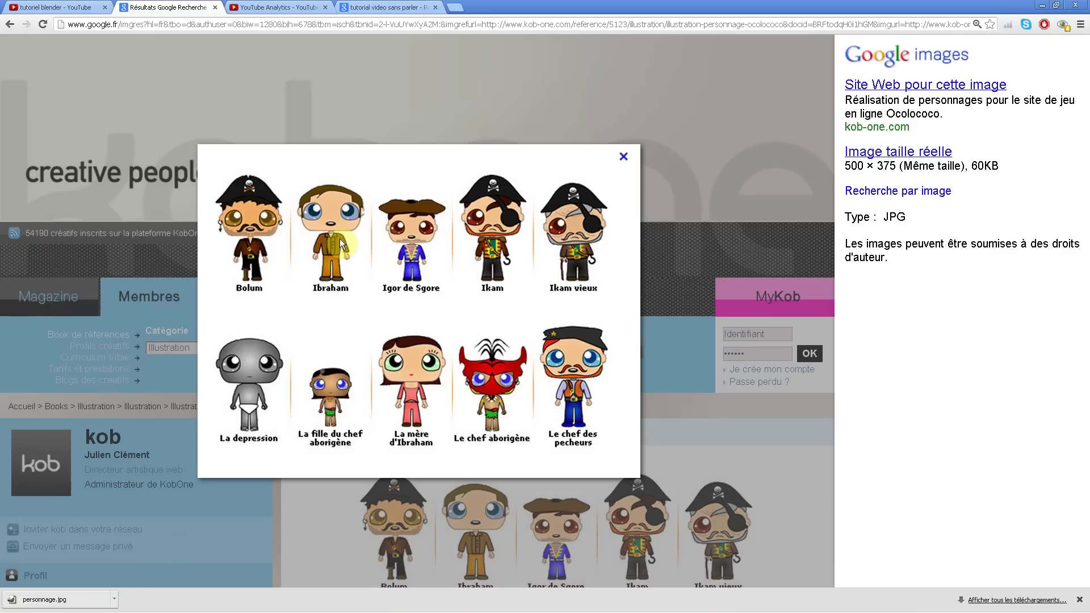
pyautogui.click(162, 602)
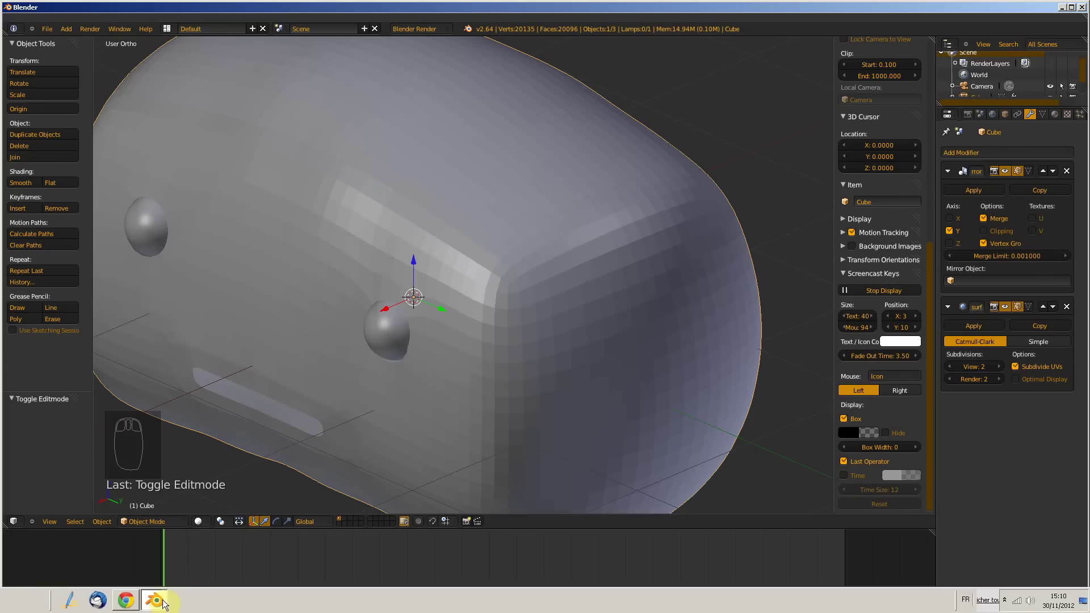
# - In Edit Mode with face selection, select the two faces beside the centre line under the head, then recheck the reference image in Chrome
pyautogui.moveTo(378, 191); pyautogui.dragTo(410, 174, button='middle')
pyautogui.press('Tab')
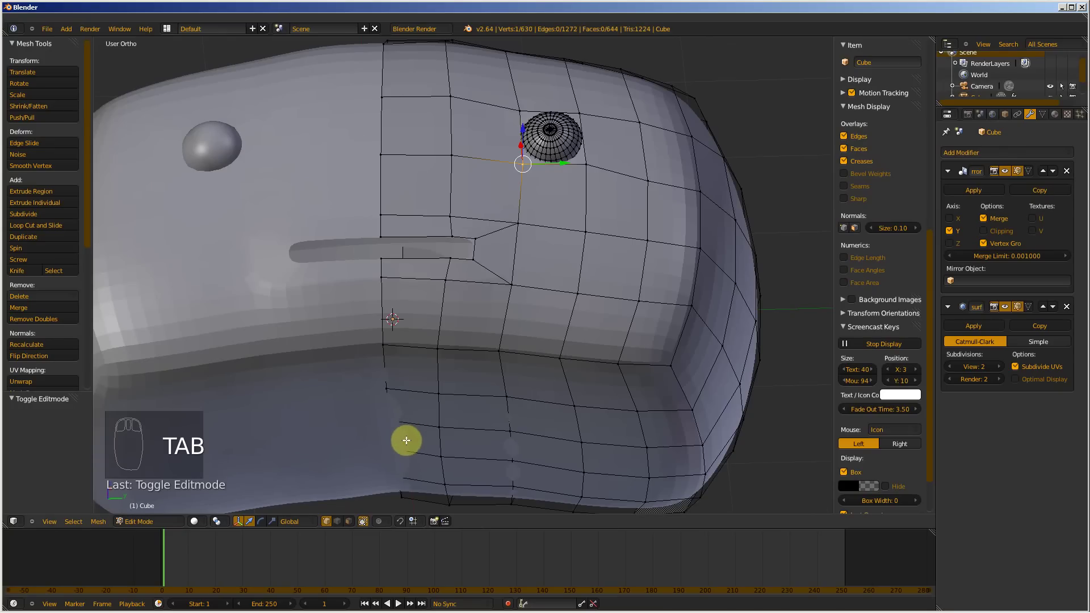
pyautogui.hotkey('ctrl', 'Tab')
pyautogui.click(390, 459)
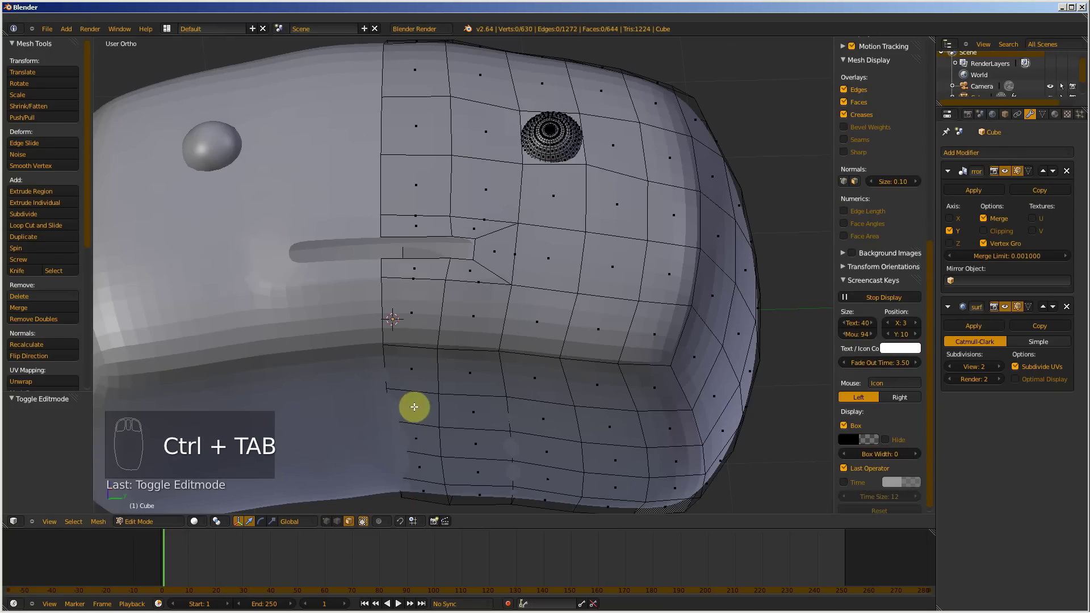
pyautogui.rightClick(415, 408)
pyautogui.keyDown('shift'); pyautogui.rightClick(417, 438); pyautogui.keyUp('shift')
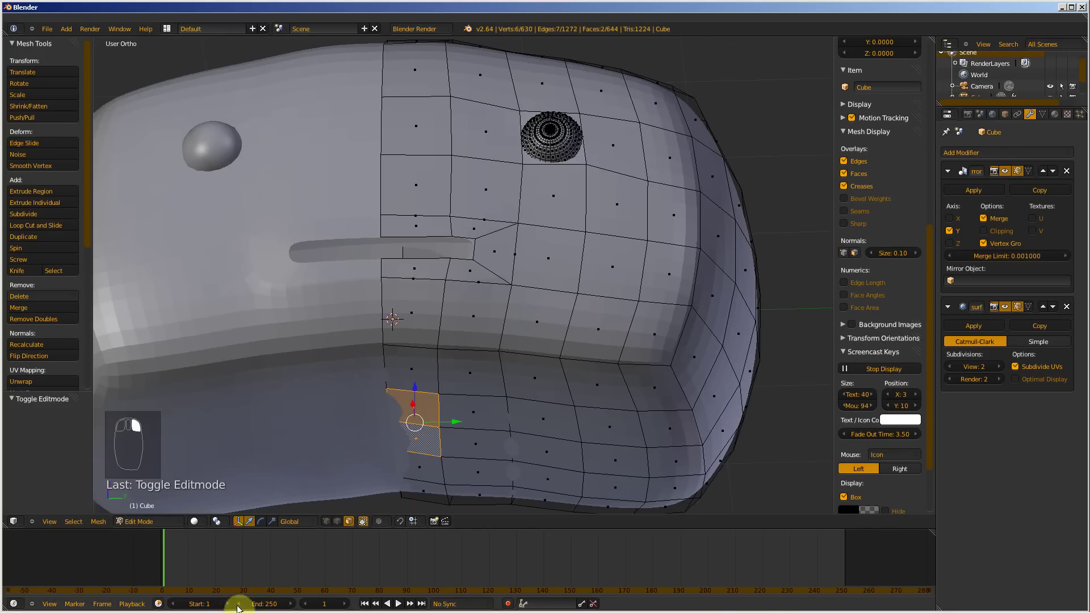
pyautogui.click(136, 603)
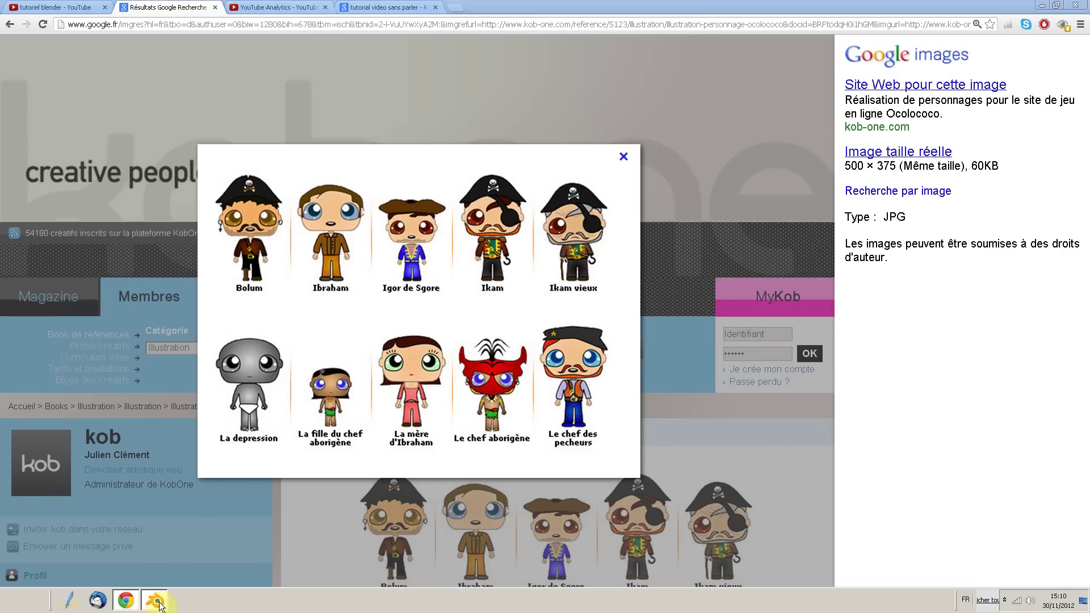
pyautogui.click(155, 602)
# - Rotate the two selected faces on the head's underside about -5.26°
pyautogui.moveTo(518, 404); pyautogui.dragTo(502, 433, button='middle')
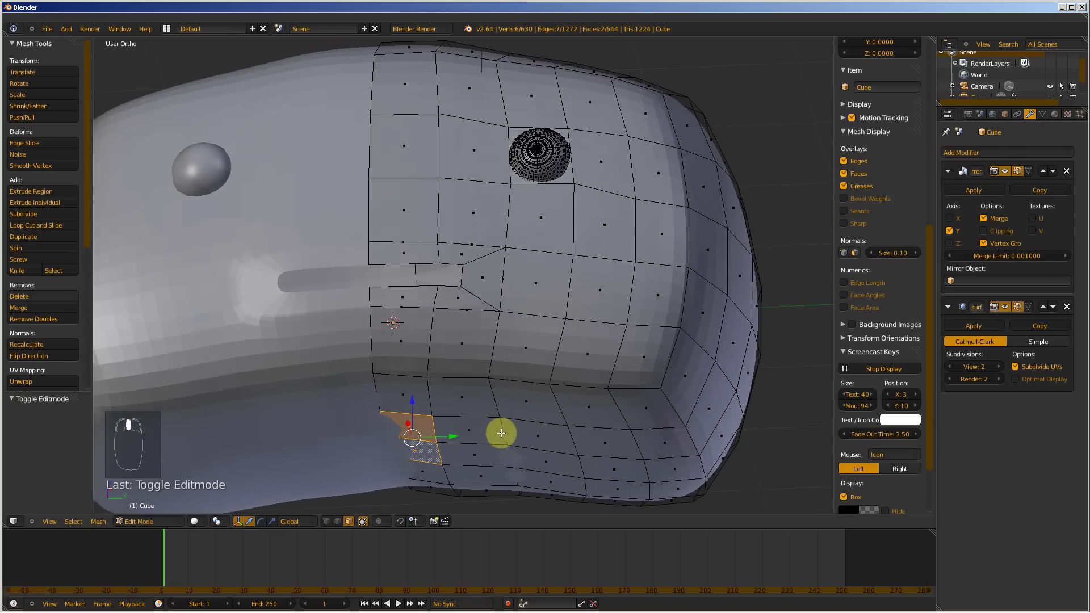
pyautogui.press('r')
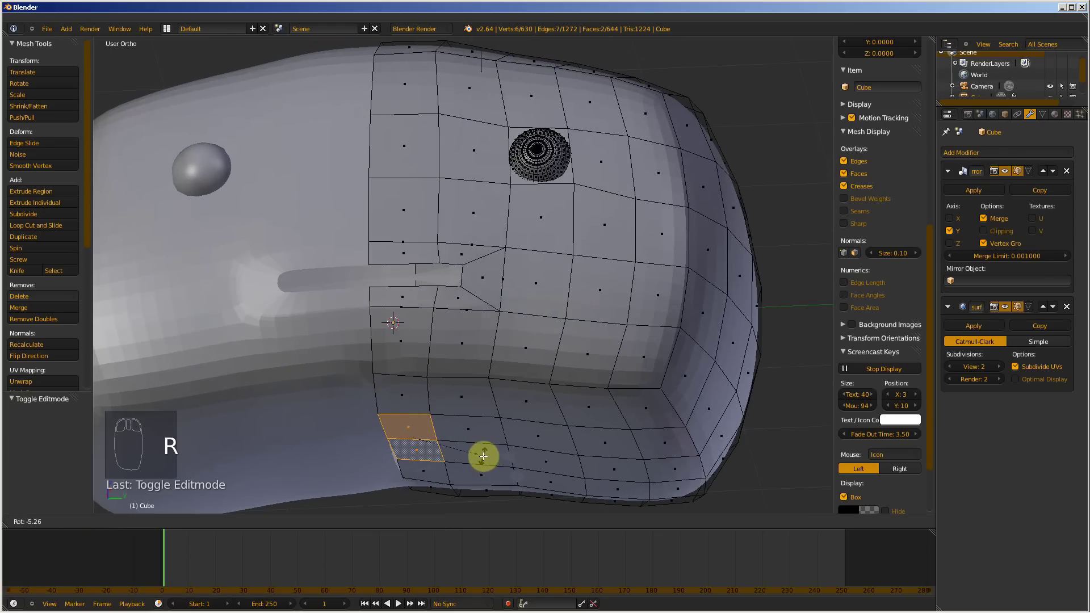
pyautogui.click(484, 456)
# - From the right view, extrude the two underside faces downward about 0.126 and enable Clipping in the Mirror modifier
pyautogui.scroll(-5, 452, 414)
pyautogui.moveTo(453, 414)
pyautogui.mouseDown(button='middle')
pyautogui.moveTo(485, 423)
pyautogui.moveTo(470, 420)
pyautogui.mouseUp(button='middle')
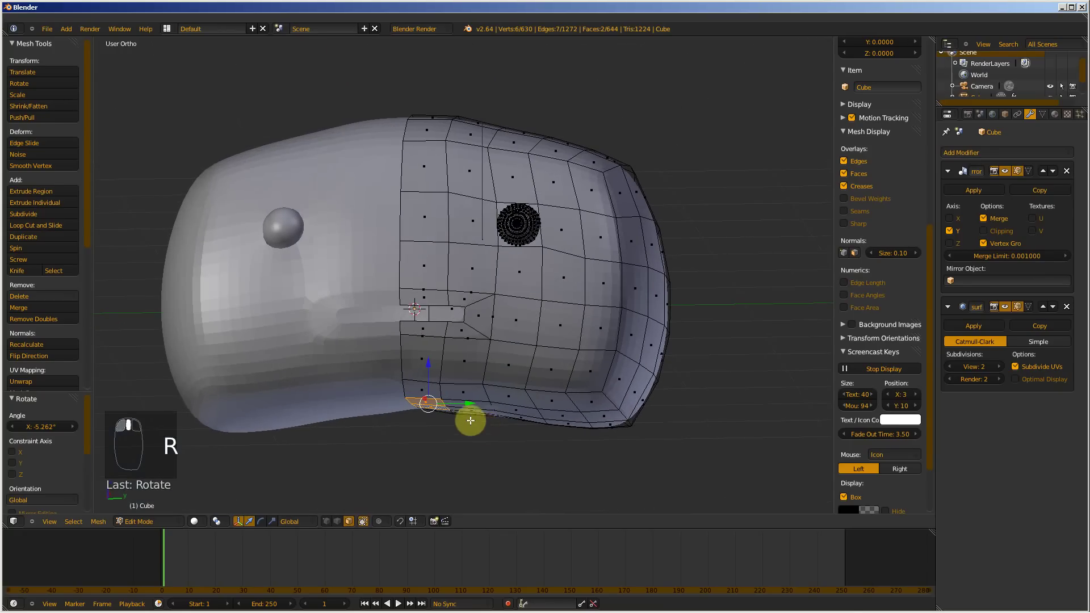
pyautogui.press('KP_1')
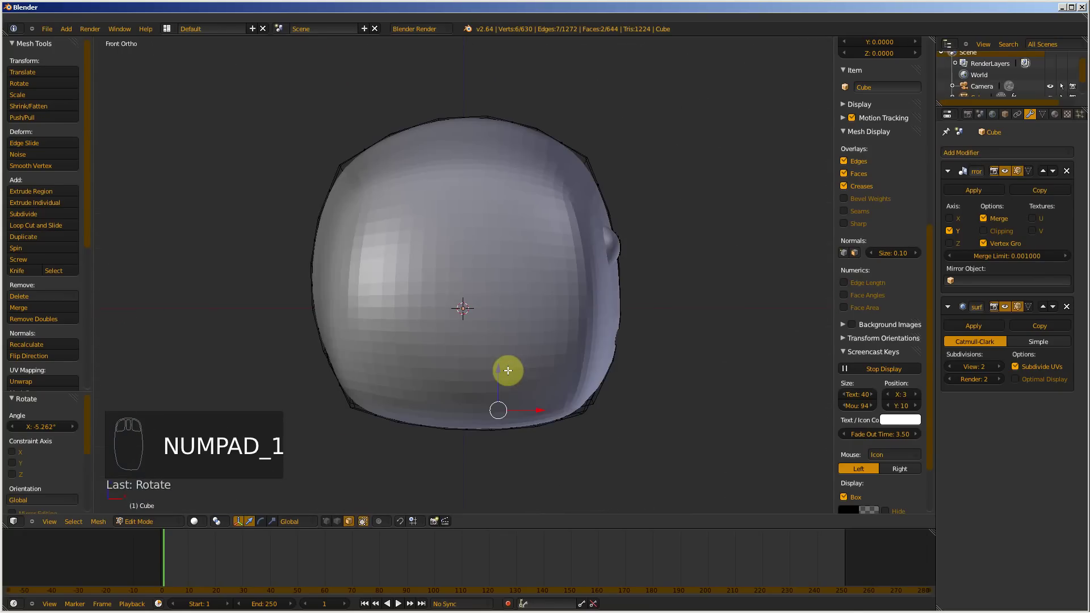
pyautogui.press('KP_3')
pyautogui.scroll(-3, 509, 260)
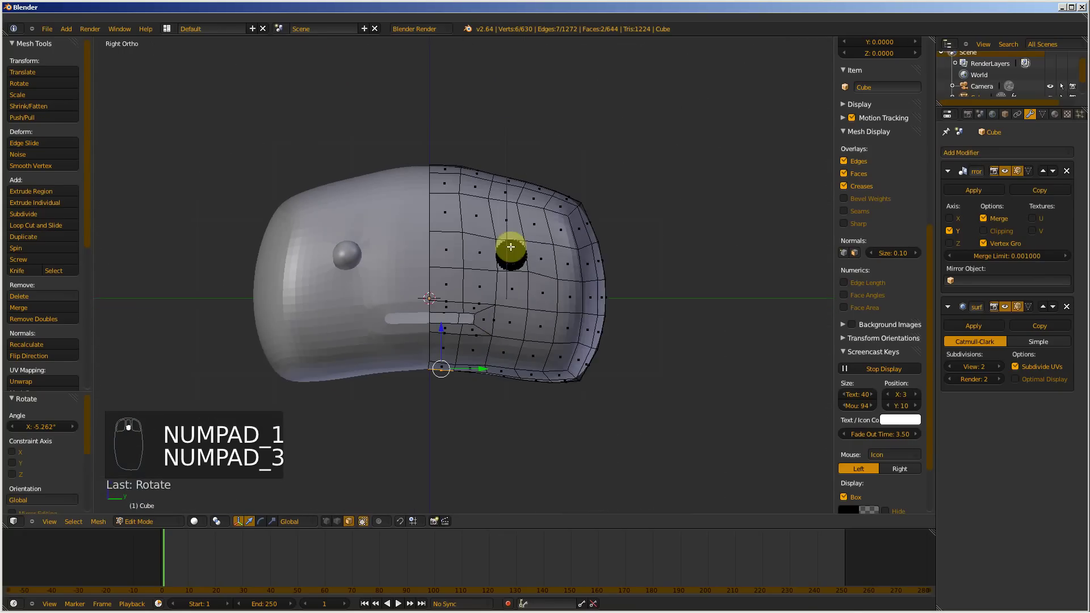
pyautogui.press('e')
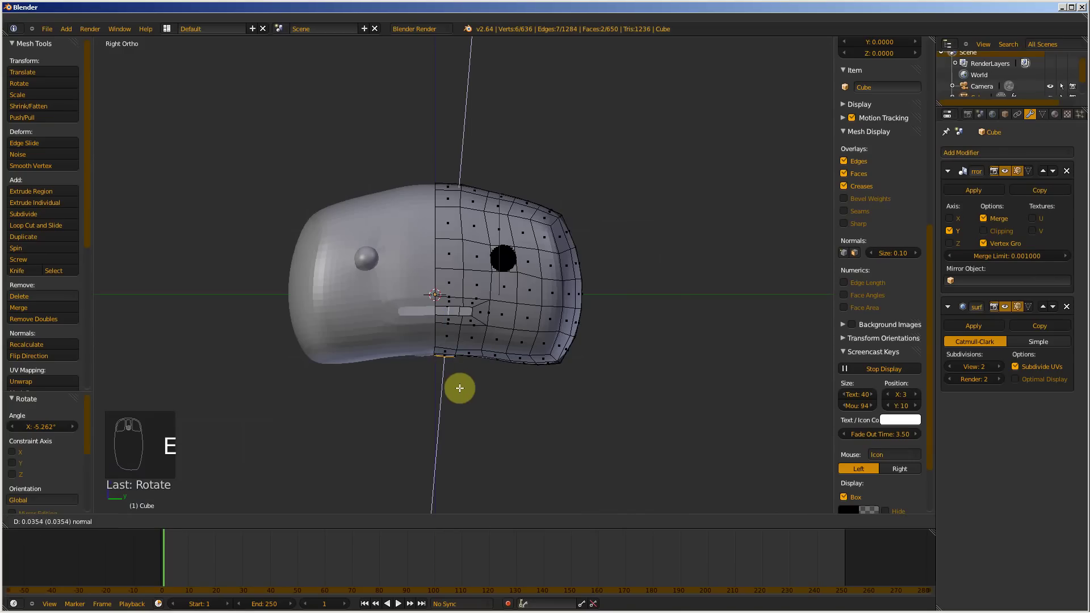
pyautogui.click(463, 393)
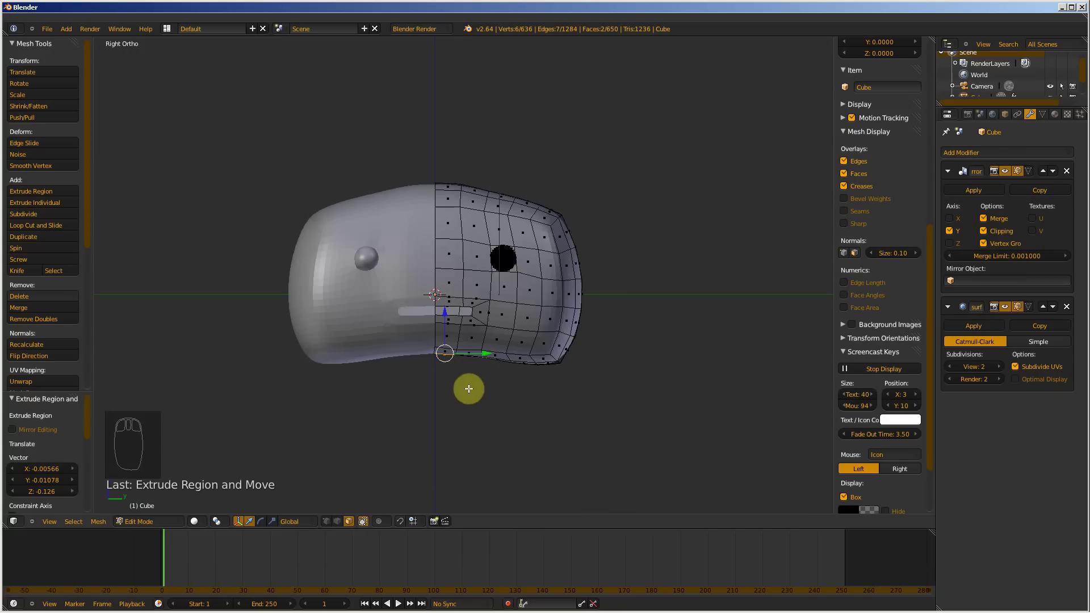
# - Extrude the faces again about 0.405 downward to form the neck, and shift its end about 0.106 along Y
pyautogui.press('e')
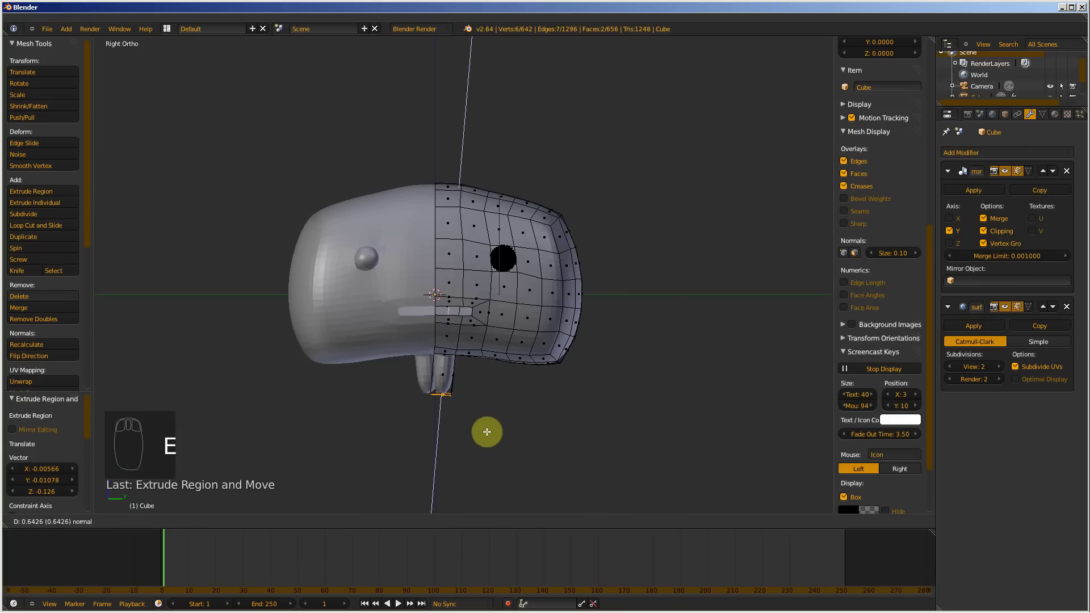
pyautogui.click(481, 379)
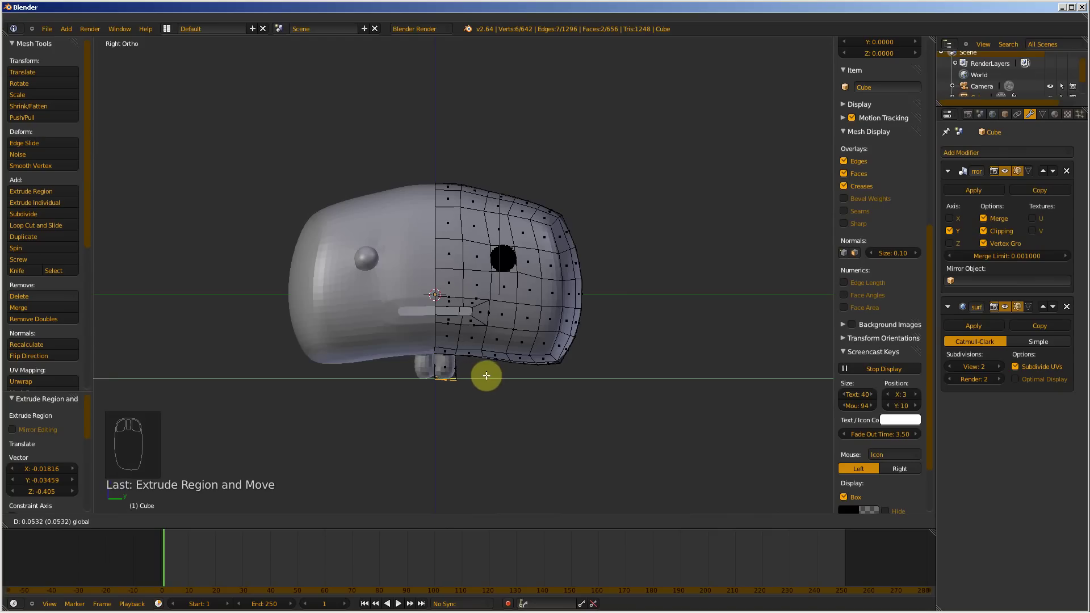
pyautogui.click(489, 375)
# - Delete the two inner side faces of the lower neck extrusion along the mirror plane
pyautogui.scroll(5, 450, 400)
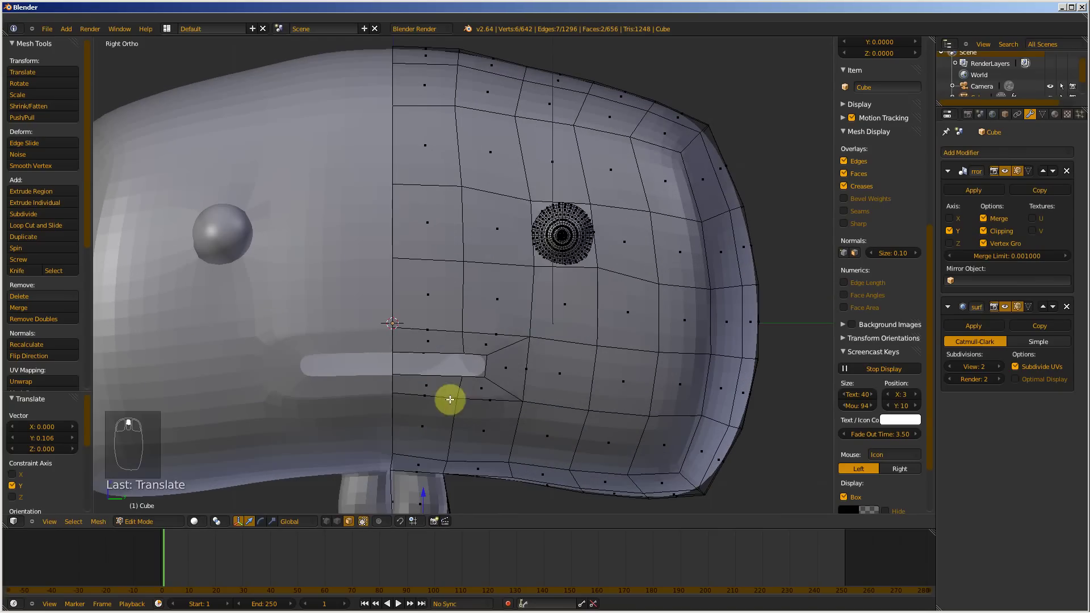
pyautogui.keyDown('shift'); pyautogui.moveTo(478, 385); pyautogui.dragTo(523, 223, button='middle'); pyautogui.keyUp('shift')
pyautogui.scroll(7, 484, 284)
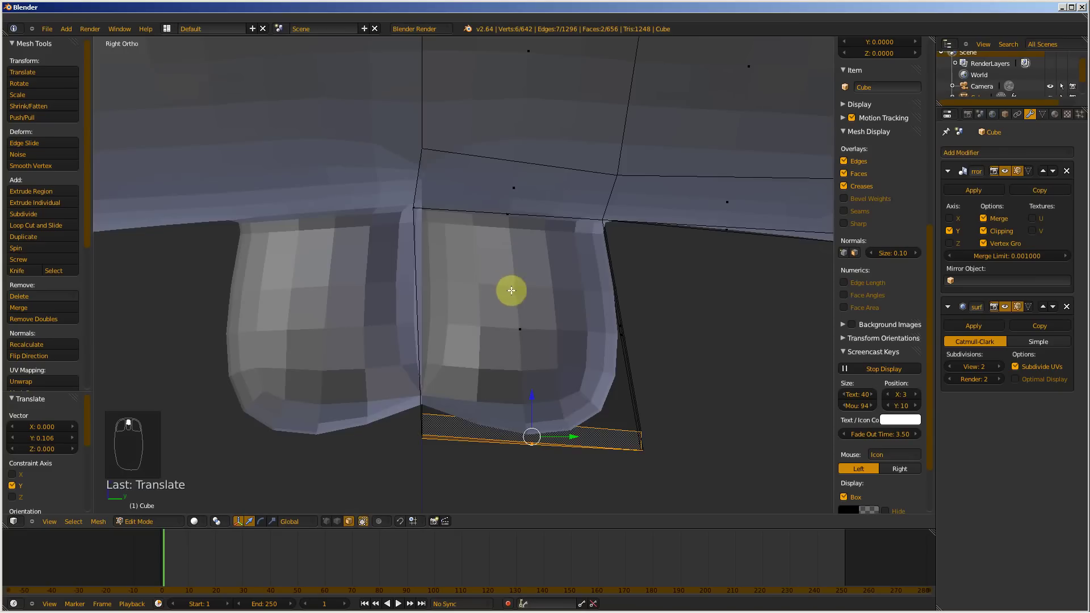
pyautogui.moveTo(511, 291); pyautogui.dragTo(538, 280, button='middle')
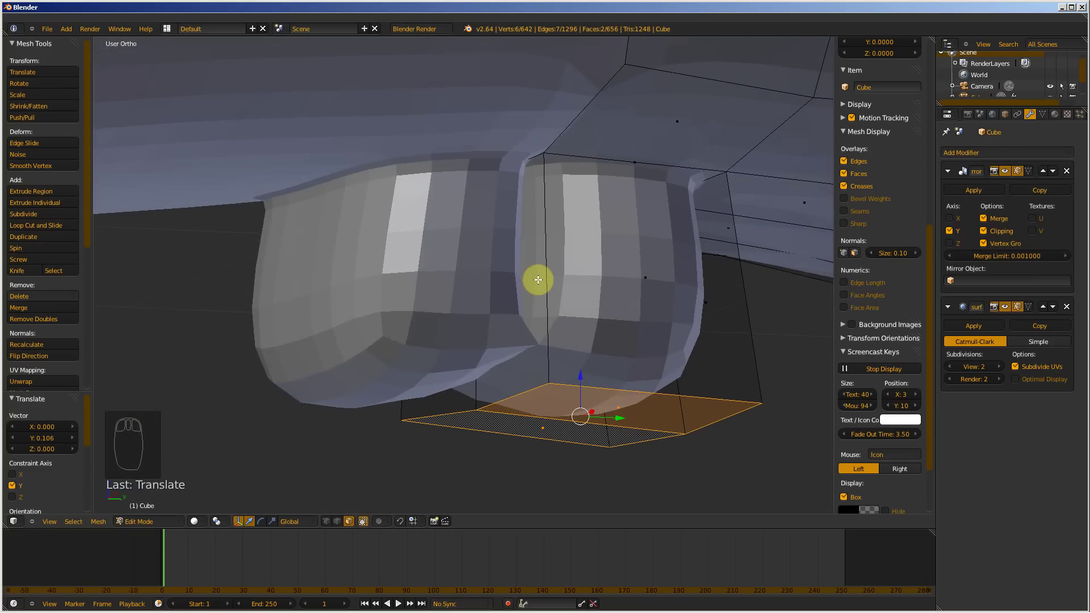
pyautogui.rightClick(532, 278)
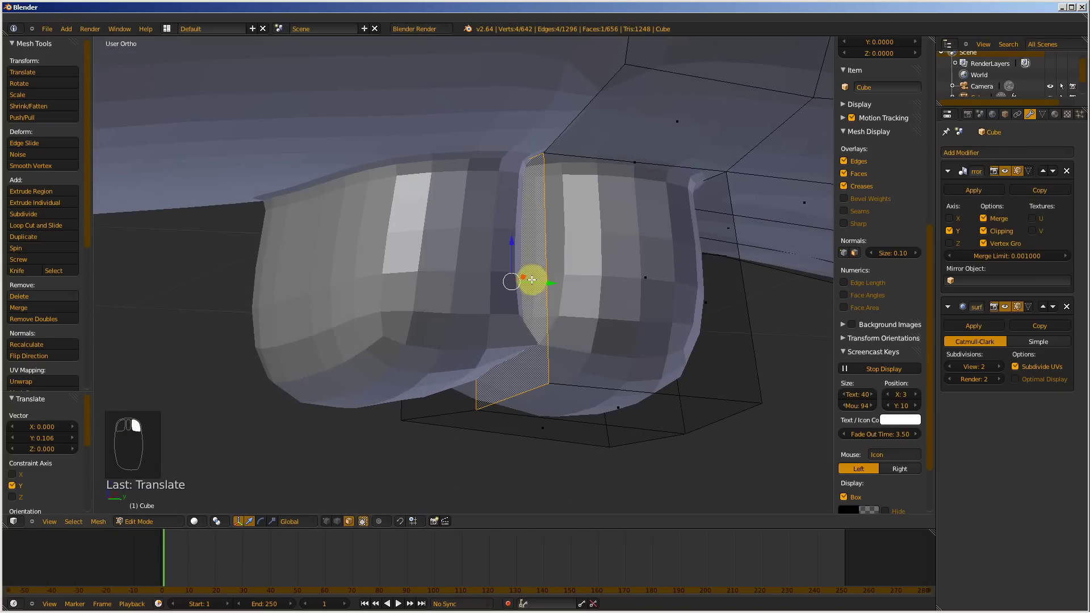
pyautogui.keyDown('shift'); pyautogui.rightClick(456, 398); pyautogui.keyUp('shift')
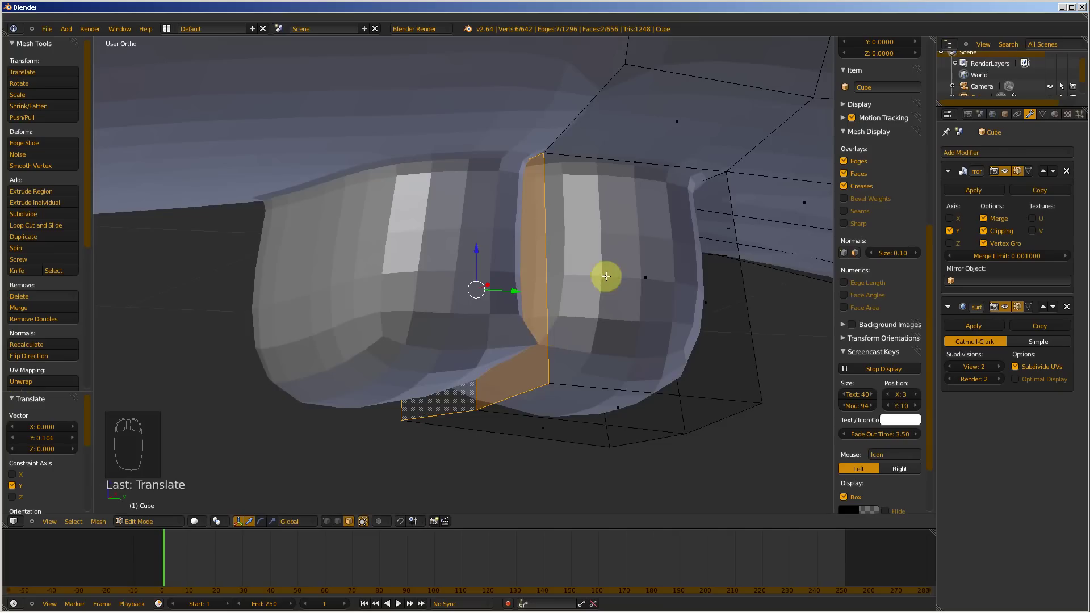
pyautogui.moveTo(606, 276); pyautogui.dragTo(561, 285, button='middle')
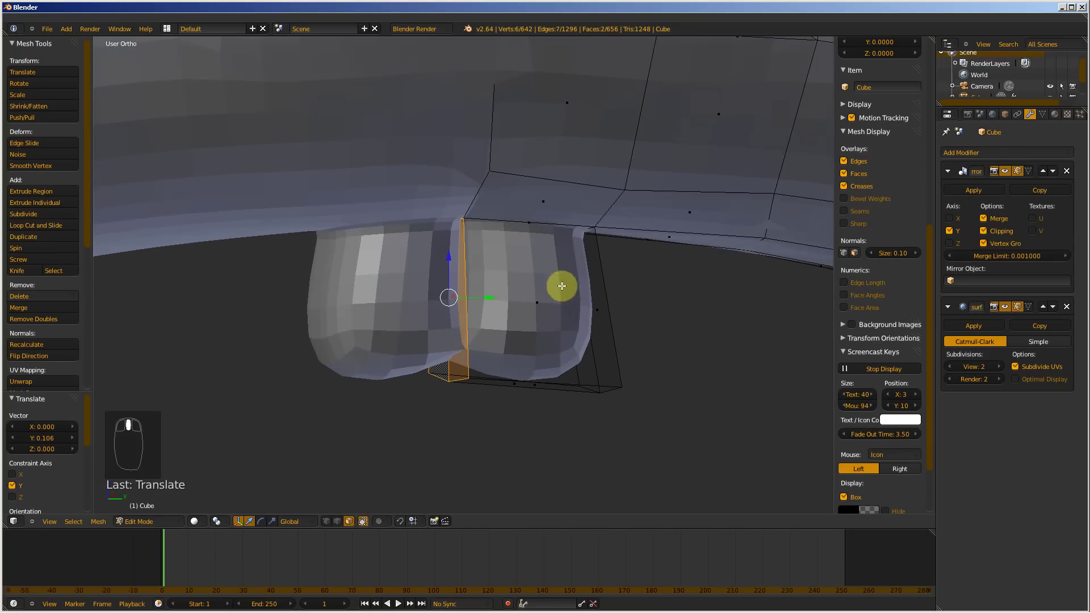
pyautogui.press('x')
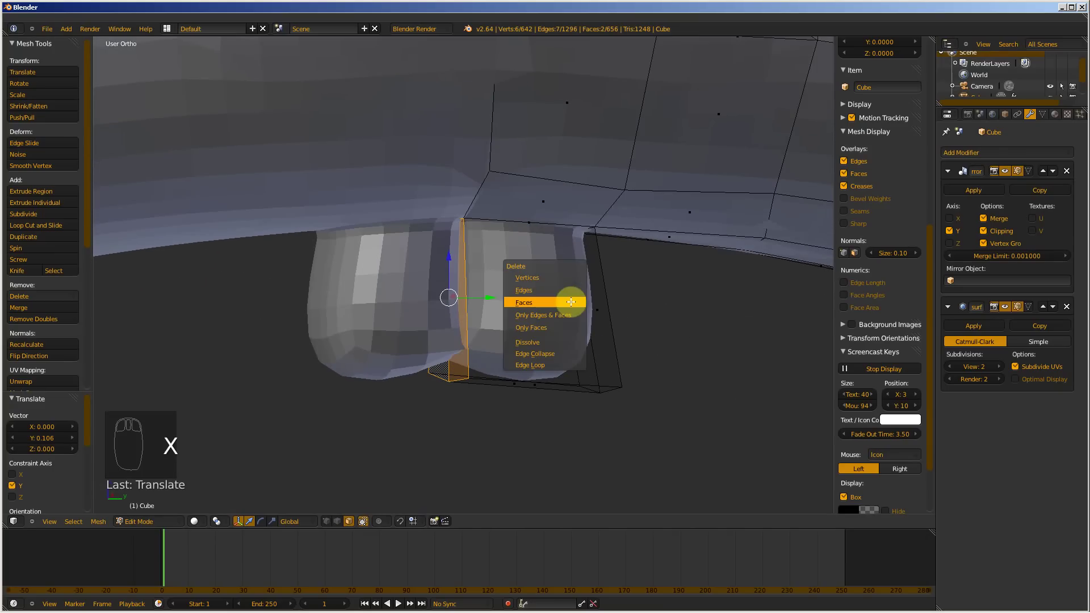
pyautogui.click(577, 304)
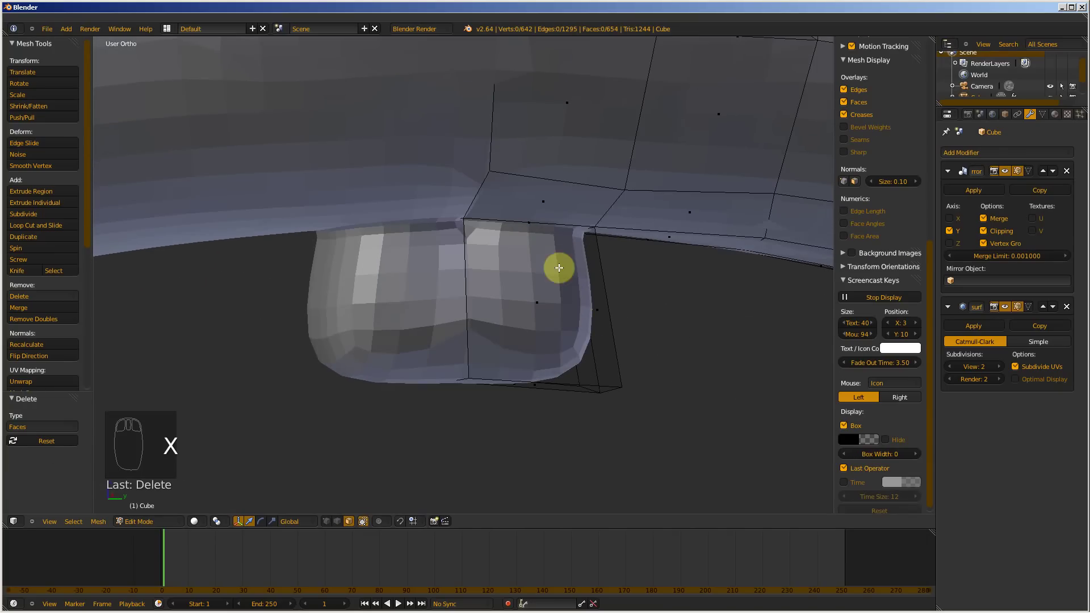
# - In vertex selection mode, move the inner vertex at the top of the neck about -0.137 along Y
pyautogui.moveTo(557, 267); pyautogui.dragTo(282, 233, button='middle')
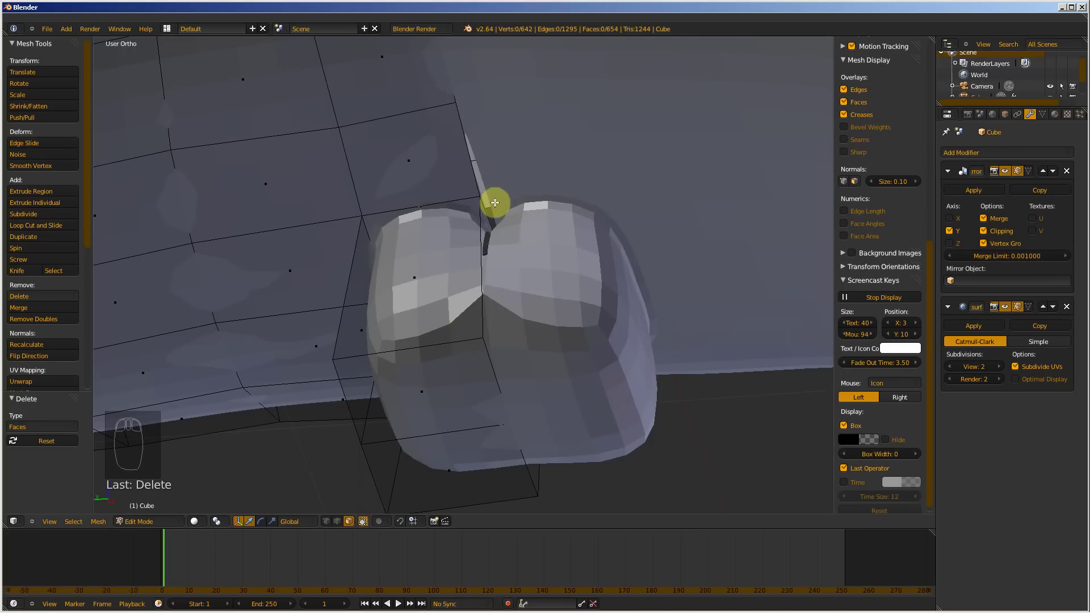
pyautogui.hotkey('ctrl', 'Tab')
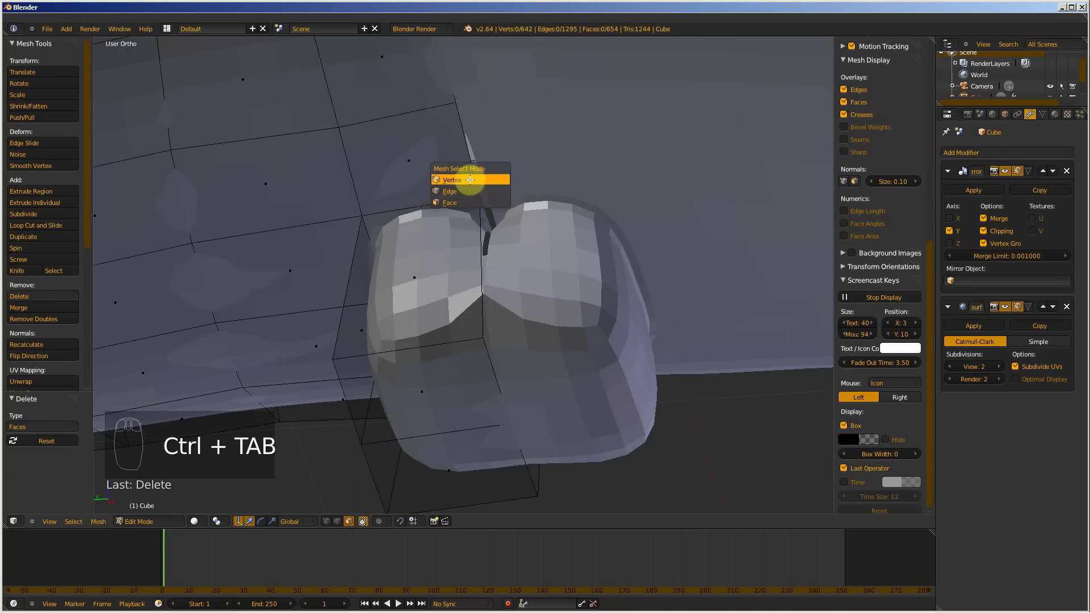
pyautogui.click(470, 180)
pyautogui.rightClick(480, 205)
pyautogui.press('g')
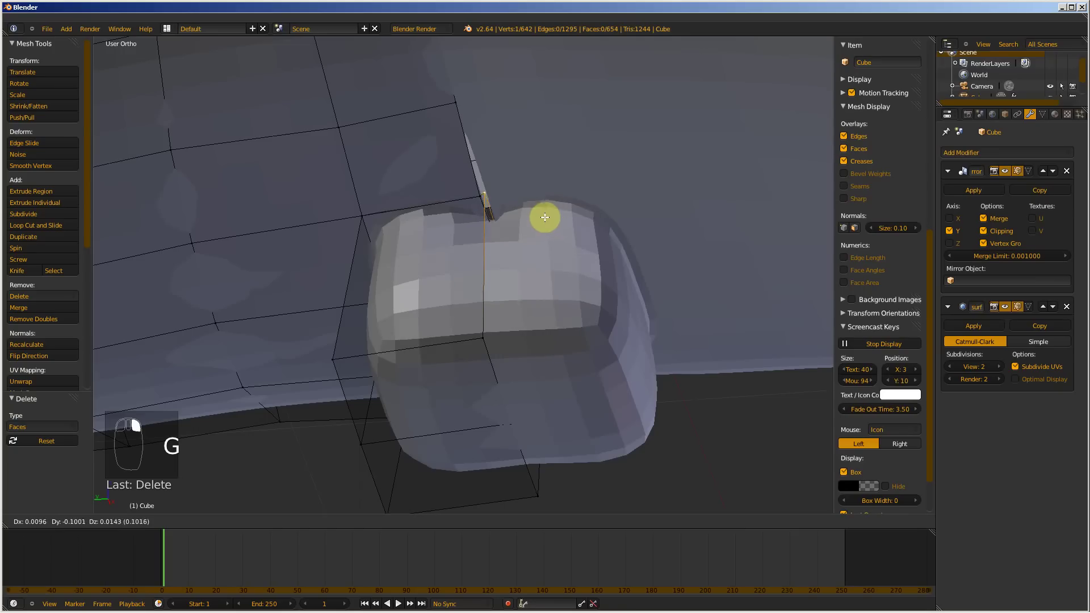
pyautogui.click(562, 220)
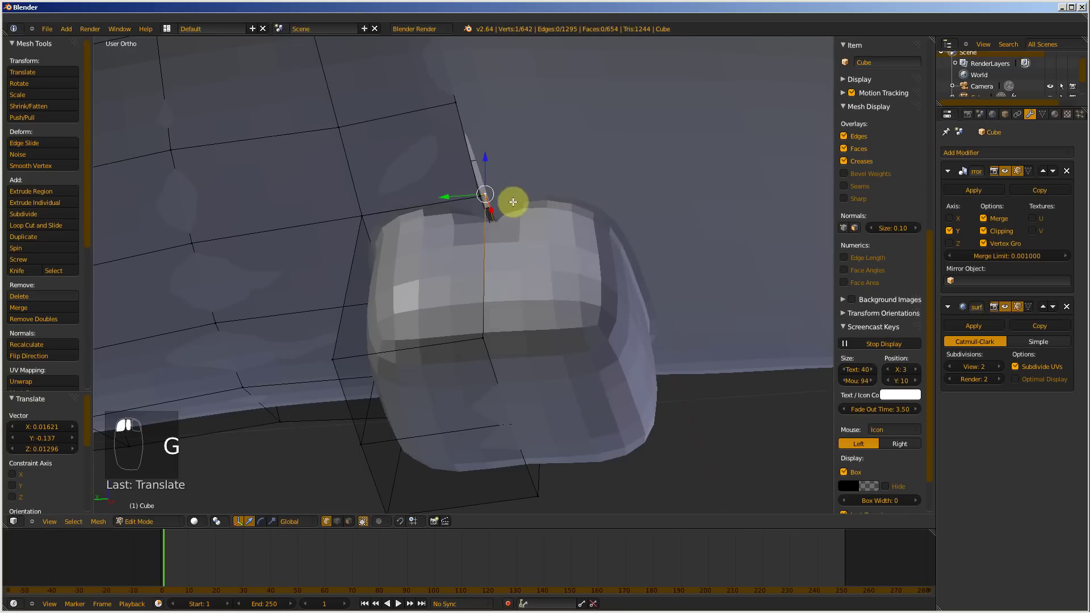
# - Delete the moved vertex and two more leftover vertices along the centre line at the top of the neck
pyautogui.moveTo(513, 202); pyautogui.dragTo(488, 197, button='middle')
pyautogui.press('x')
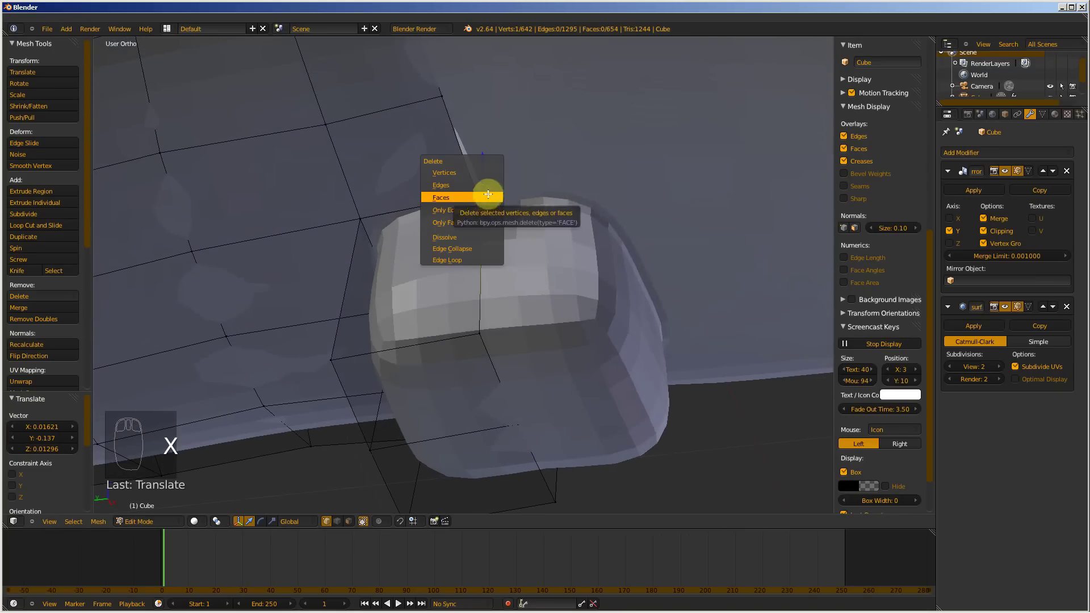
pyautogui.click(483, 176)
pyautogui.moveTo(512, 196); pyautogui.dragTo(526, 282, button='middle')
pyautogui.rightClick(534, 282)
pyautogui.press('x')
pyautogui.click(531, 282)
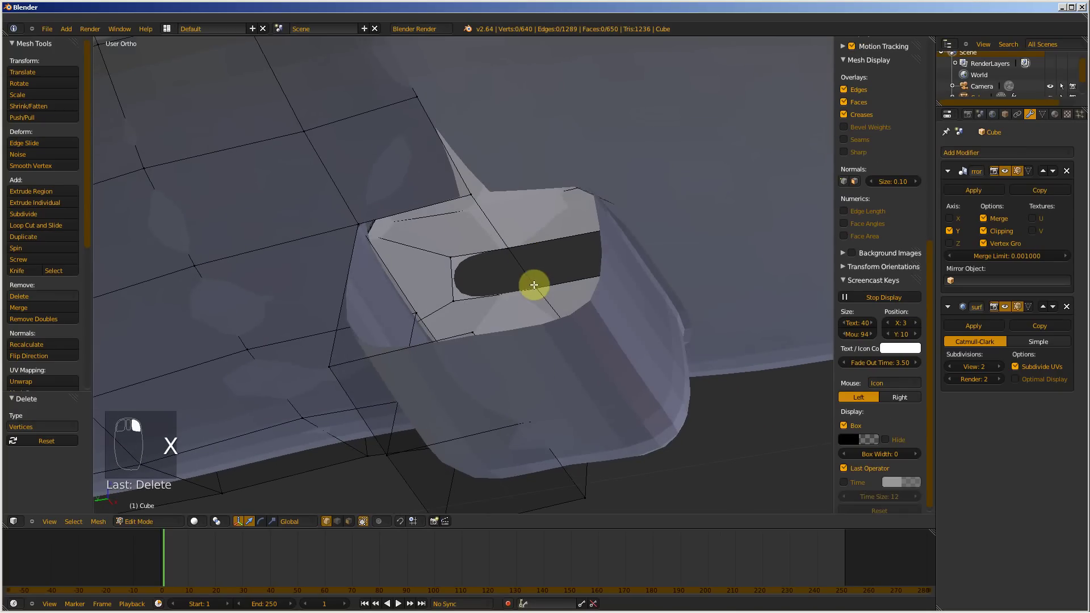
pyautogui.rightClick(543, 284)
pyautogui.press('x')
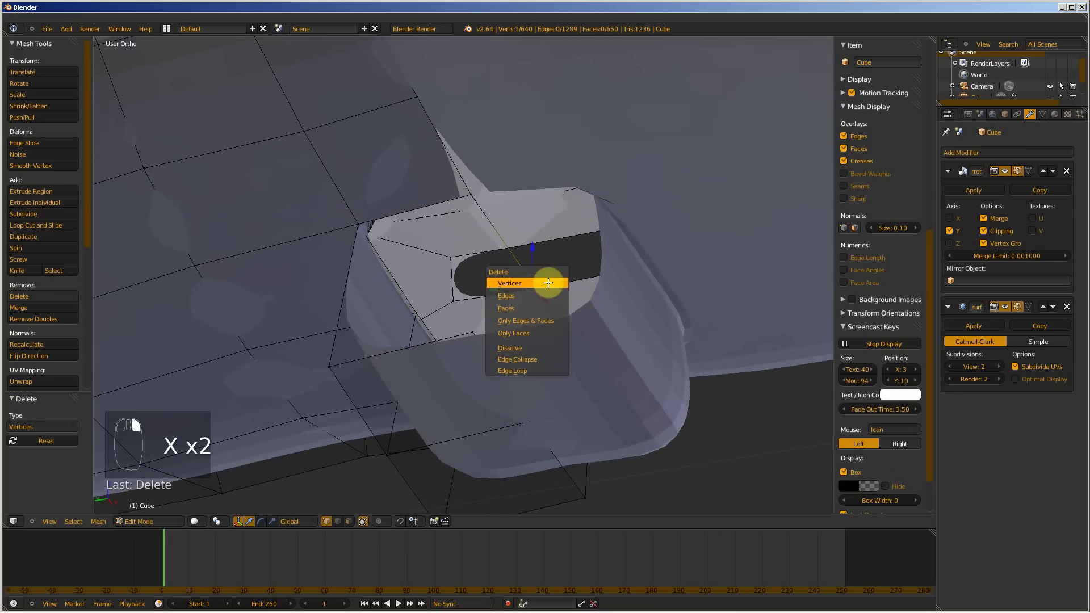
pyautogui.click(548, 283)
# - Delete the extra vertex at the neck's outer upper corner, just below where it joins the head
pyautogui.moveTo(548, 265); pyautogui.dragTo(577, 294, button='middle')
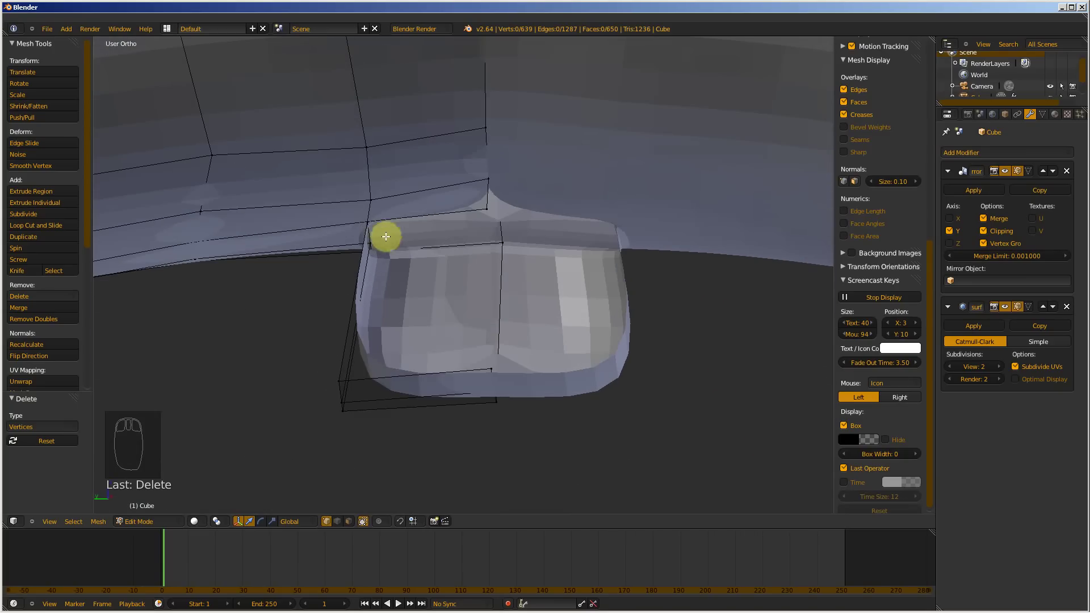
pyautogui.rightClick(368, 220)
pyautogui.scroll(4, 448, 204)
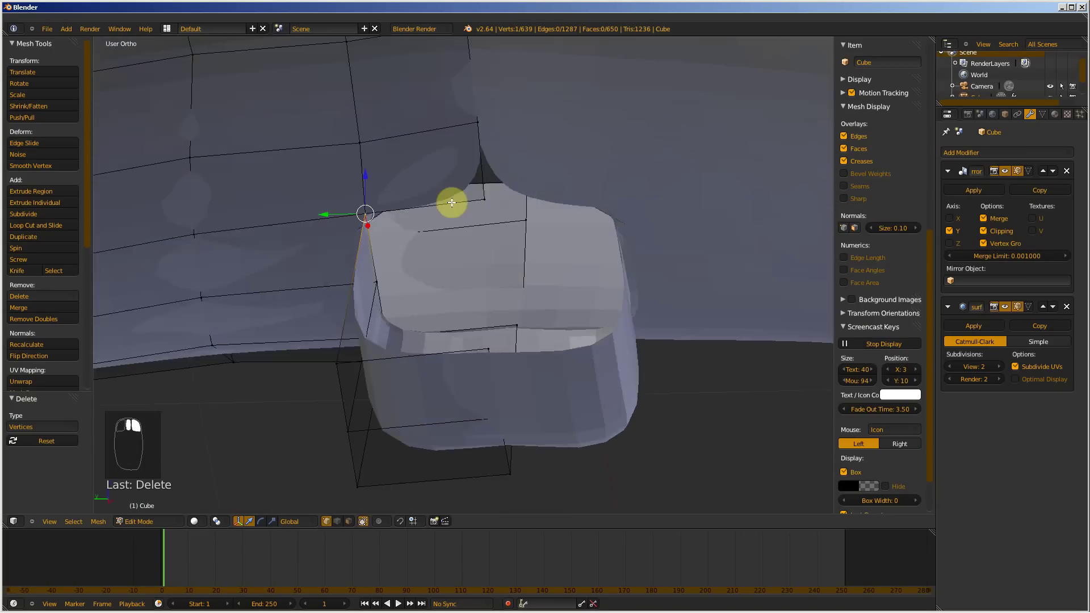
pyautogui.scroll(4, 372, 185)
pyautogui.keyDown('shift'); pyautogui.moveTo(370, 182); pyautogui.dragTo(509, 309, button='middle'); pyautogui.keyUp('shift')
pyautogui.scroll(4, 407, 190)
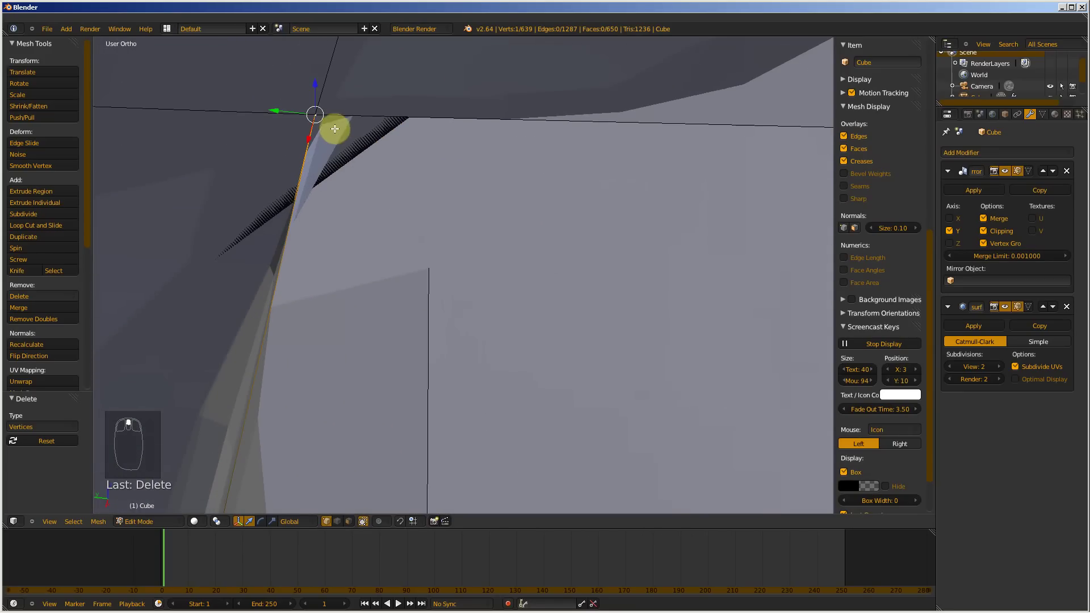
pyautogui.press('x')
pyautogui.click(358, 143)
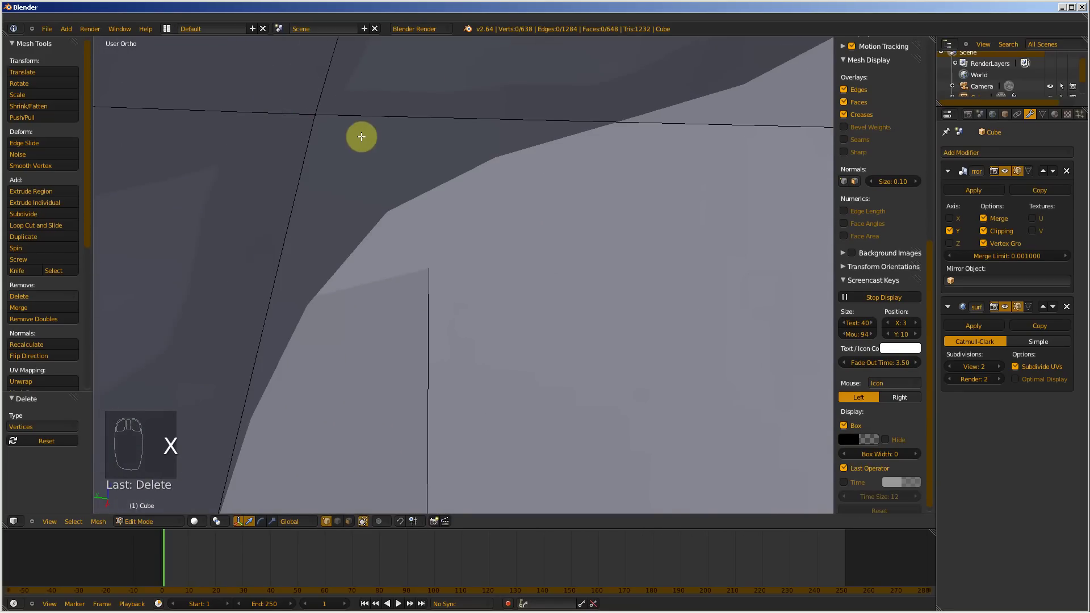
pyautogui.scroll(-6, 362, 137)
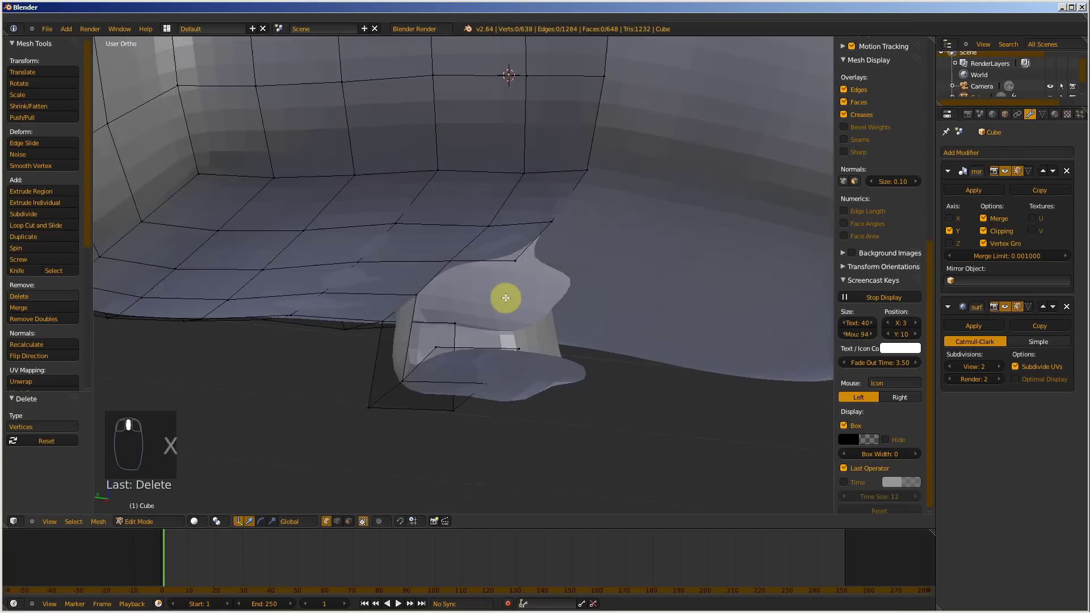
pyautogui.moveTo(506, 298); pyautogui.dragTo(446, 354, button='middle')
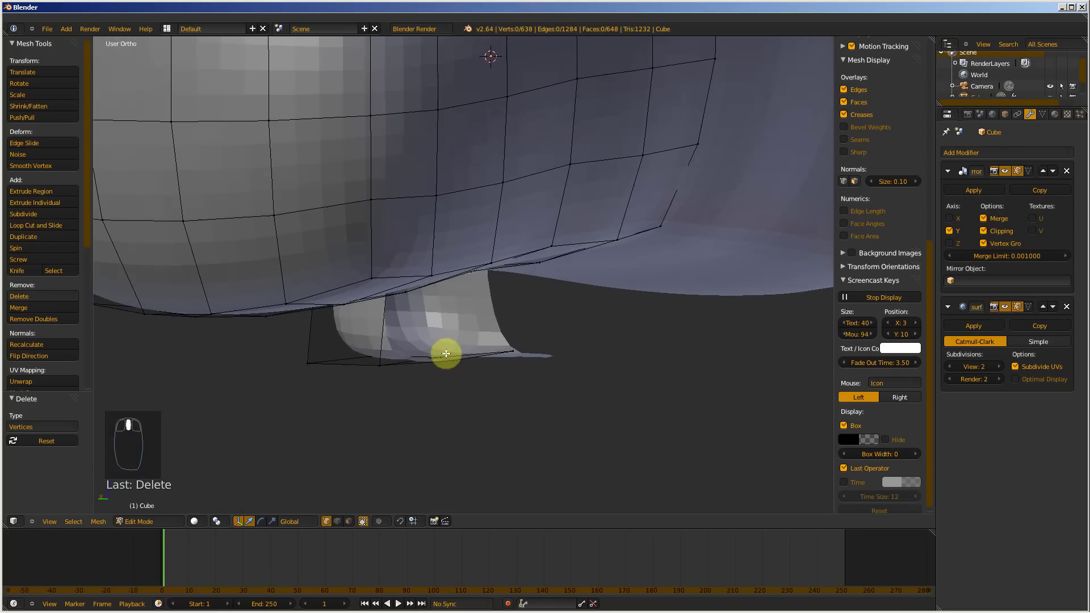
pyautogui.rightClick(379, 366)
pyautogui.scroll(6, 402, 365)
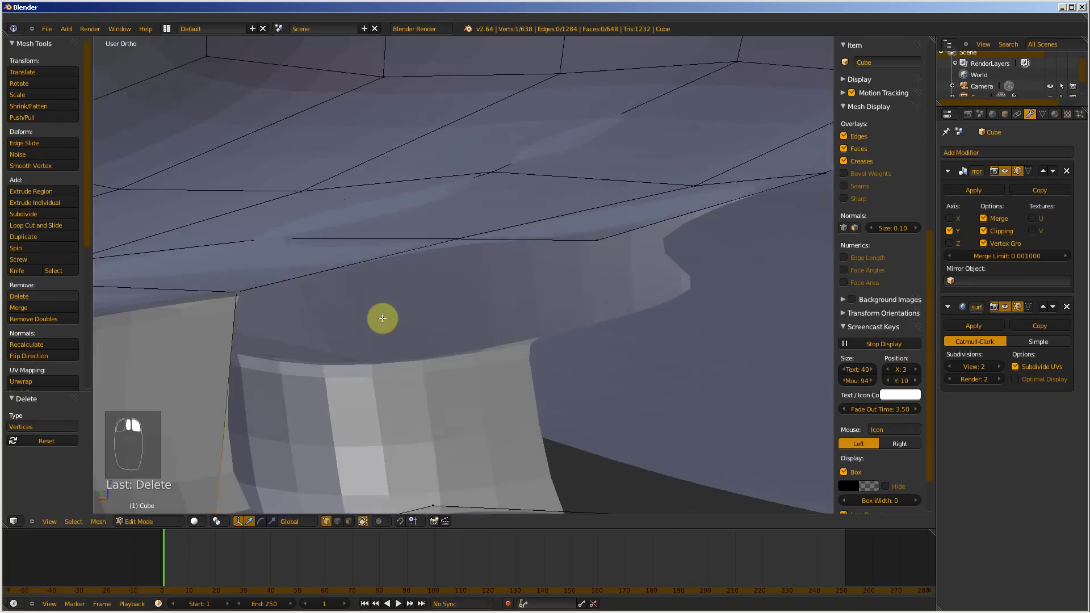
pyautogui.scroll(-3, 383, 319)
pyautogui.scroll(-2, 385, 312)
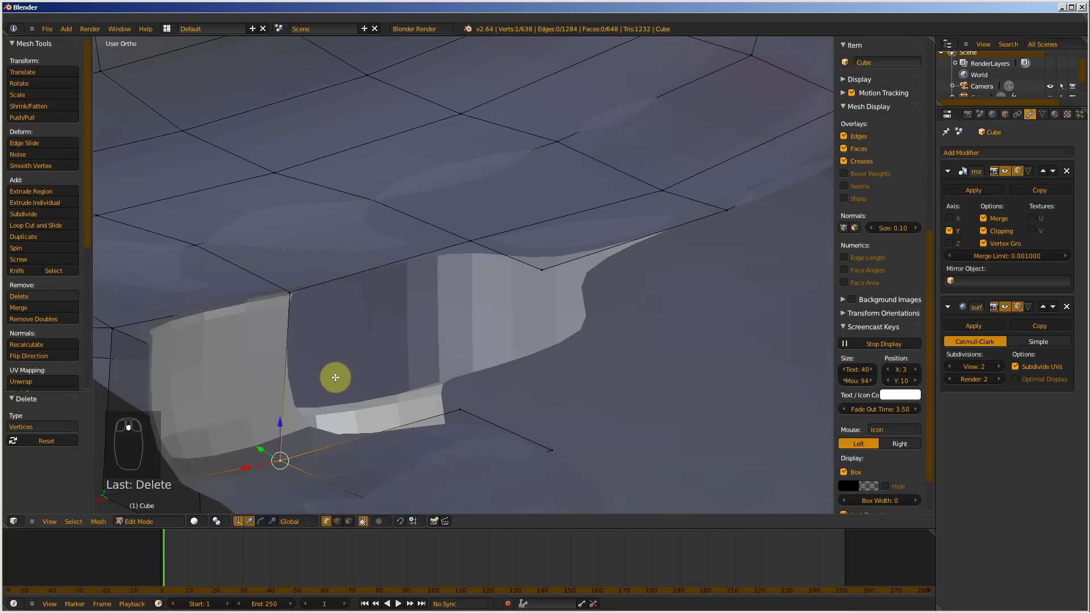
pyautogui.keyDown('shift'); pyautogui.rightClick(288, 293); pyautogui.keyUp('shift')
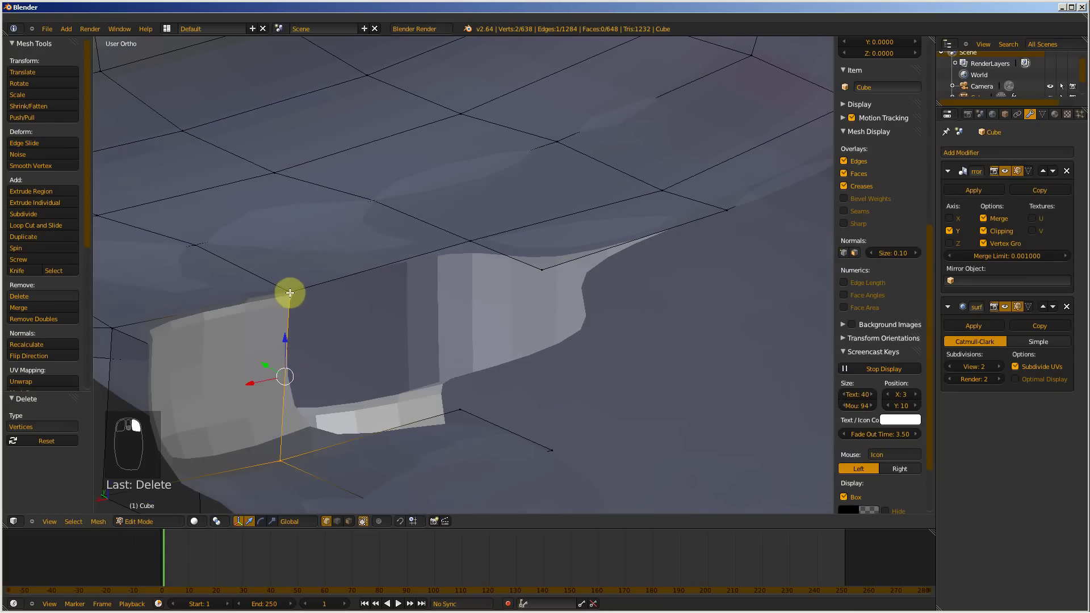
pyautogui.keyDown('shift'); pyautogui.rightClick(471, 240); pyautogui.keyUp('shift')
pyautogui.keyDown('shift'); pyautogui.rightClick(458, 409); pyautogui.keyUp('shift')
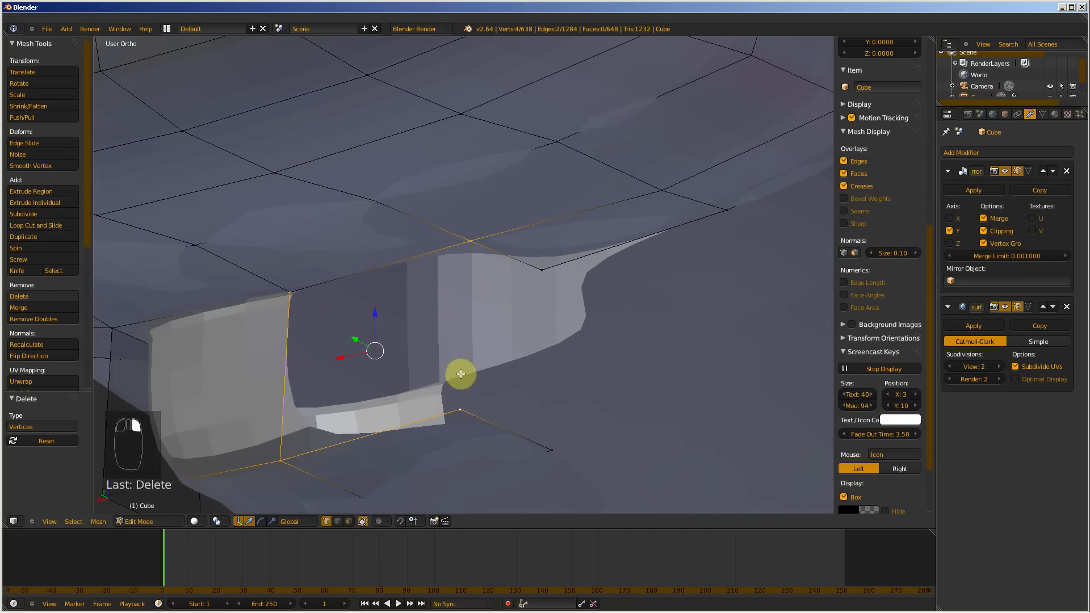
pyautogui.scroll(3, 278, 304)
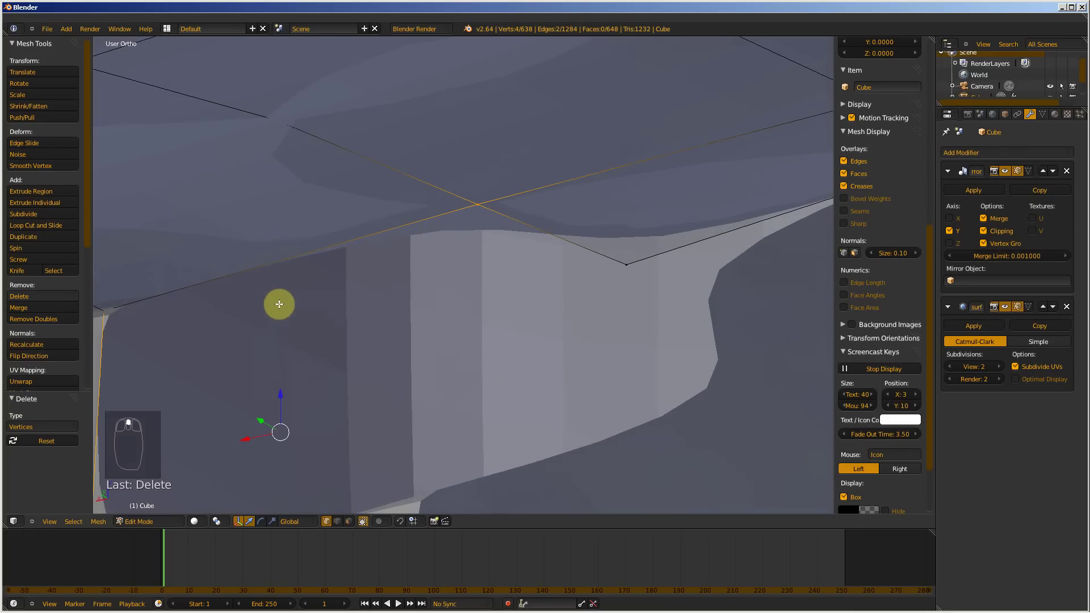
pyautogui.scroll(-3, 318, 292)
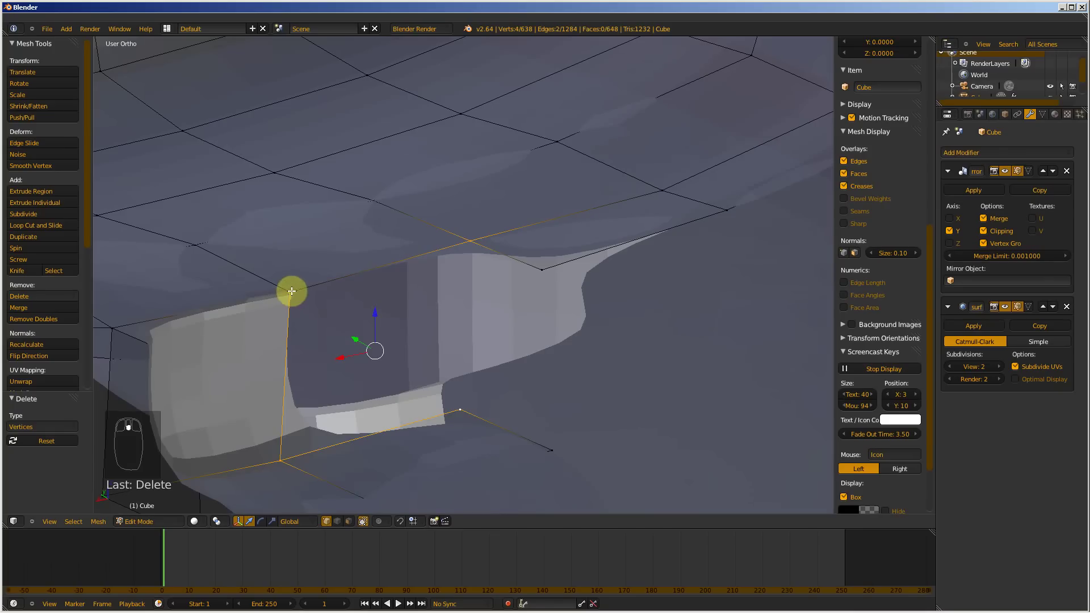
# - Fill the open side of the neck with a face between its two lower vertices and the two head vertices above them
pyautogui.rightClick(290, 293)
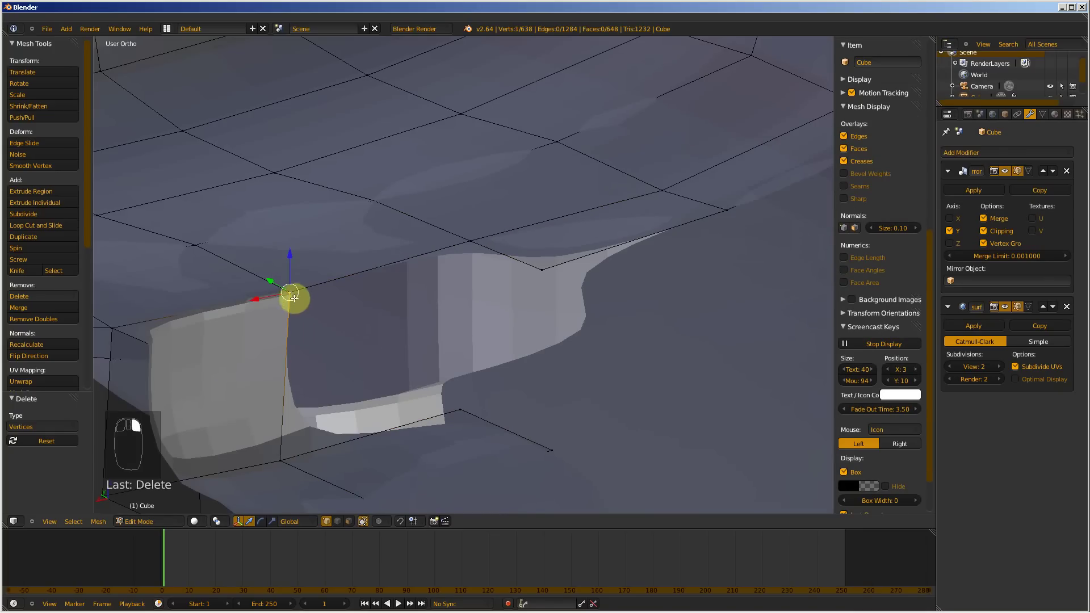
pyautogui.keyDown('shift'); pyautogui.rightClick(281, 459); pyautogui.keyUp('shift')
pyautogui.keyDown('shift'); pyautogui.rightClick(460, 409); pyautogui.keyUp('shift')
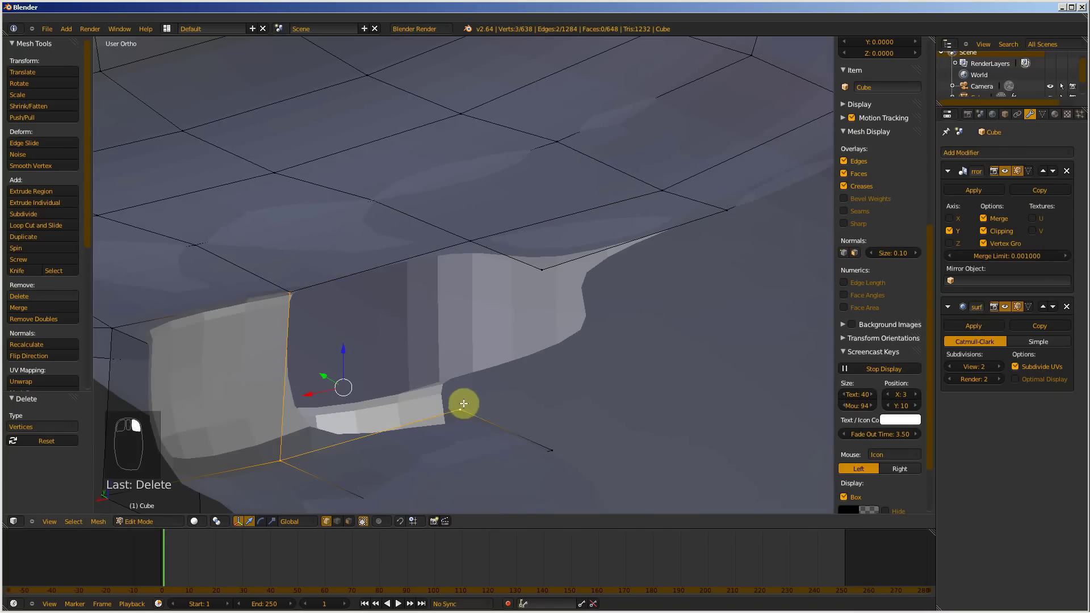
pyautogui.keyDown('shift'); pyautogui.rightClick(471, 241); pyautogui.keyUp('shift')
pyautogui.press('f')
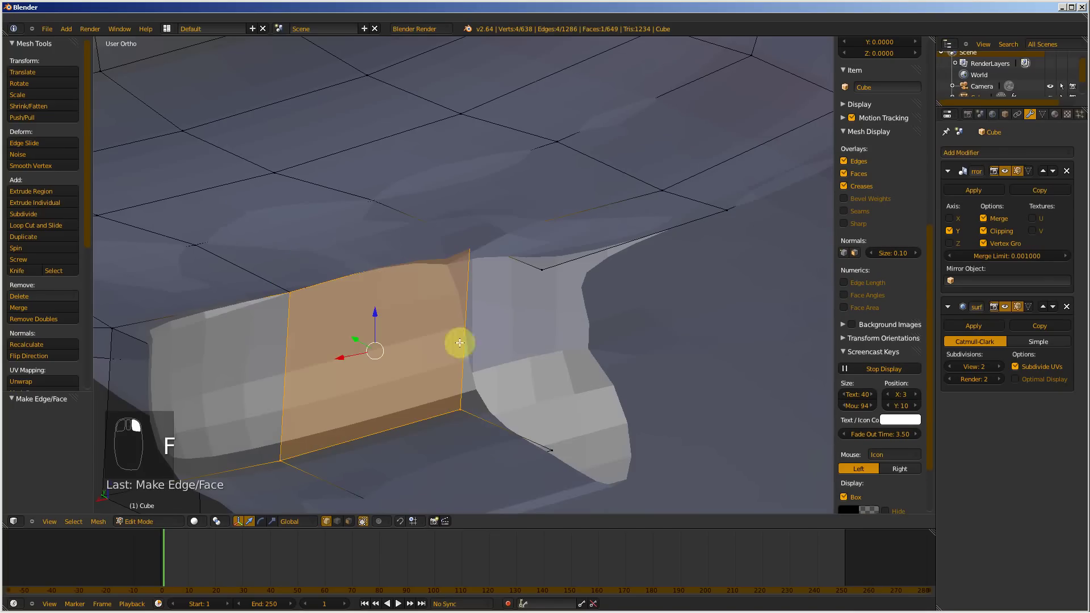
# - Fill the adjoining gap between the new side face and the mirror plane with another four-vertex face
pyautogui.rightClick(457, 407)
pyautogui.keyDown('shift'); pyautogui.rightClick(556, 446); pyautogui.keyUp('shift')
pyautogui.keyDown('shift'); pyautogui.rightClick(518, 277); pyautogui.keyUp('shift')
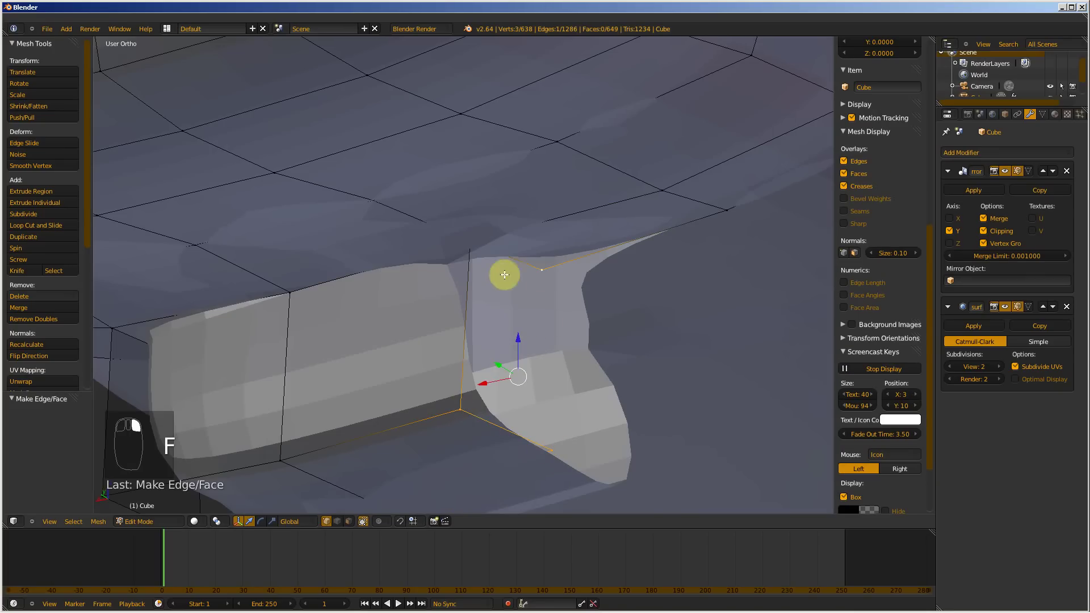
pyautogui.keyDown('shift'); pyautogui.rightClick(476, 247); pyautogui.keyUp('shift')
pyautogui.press('f')
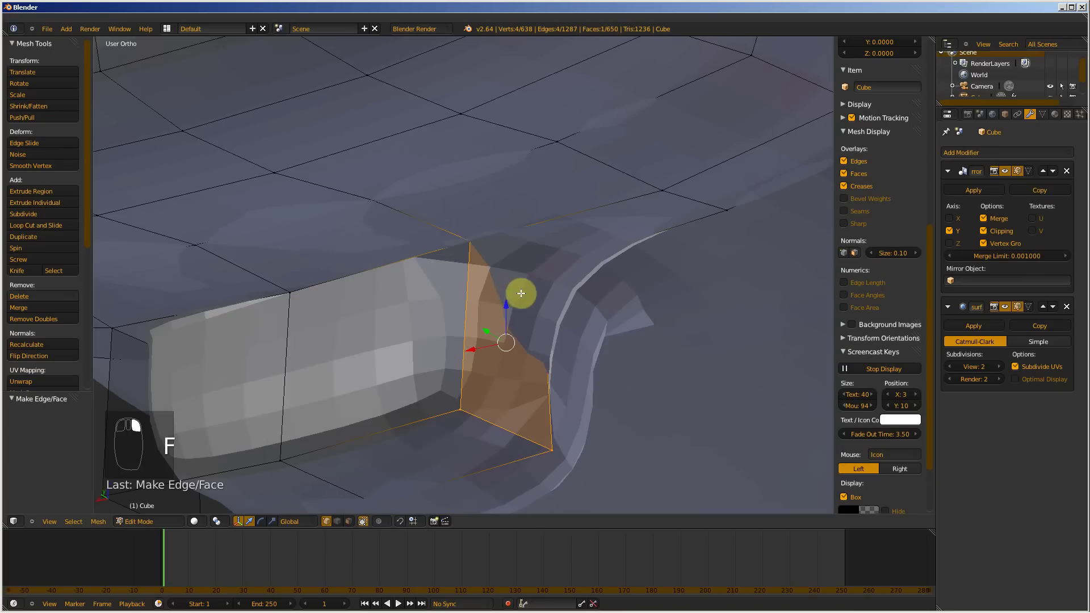
# - Move the new face's upper inner vertex about -0.036 along Y onto the mirror plane to close the gap
pyautogui.moveTo(618, 319); pyautogui.dragTo(548, 310, button='middle')
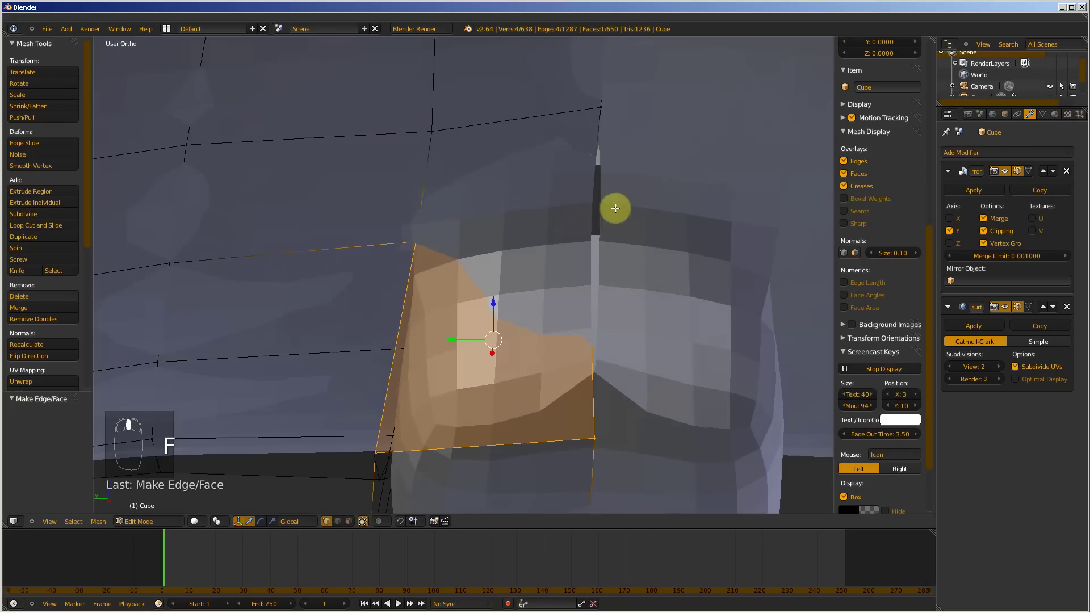
pyautogui.rightClick(591, 244)
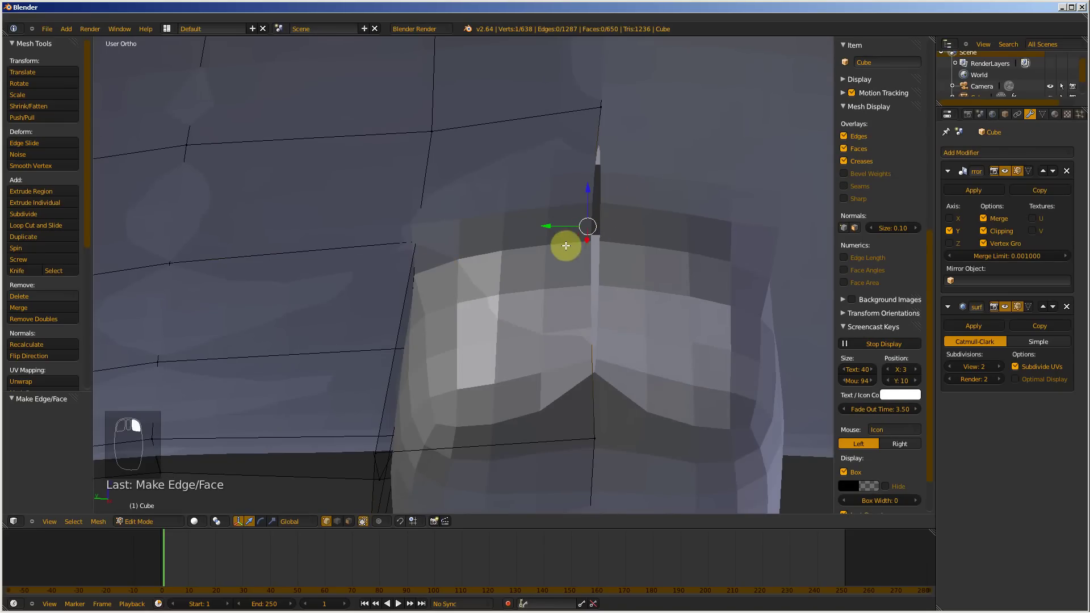
pyautogui.press('g')
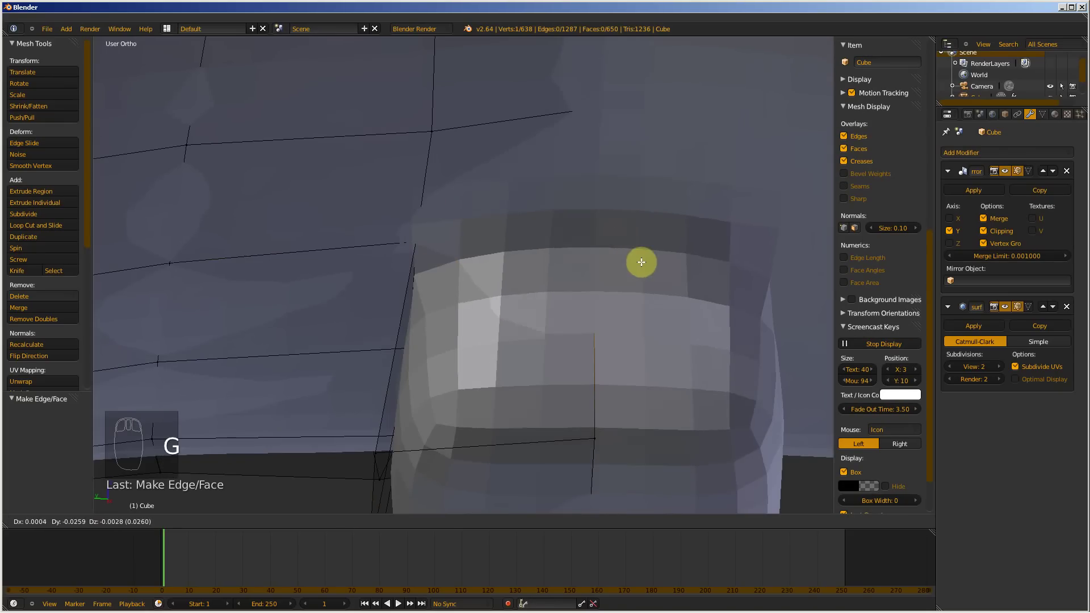
pyautogui.click(642, 262)
# - Inspect the neck from the face side, compare it with the character reference images in Chrome, and return to Blender
pyautogui.moveTo(512, 114); pyautogui.dragTo(469, 352, button='middle')
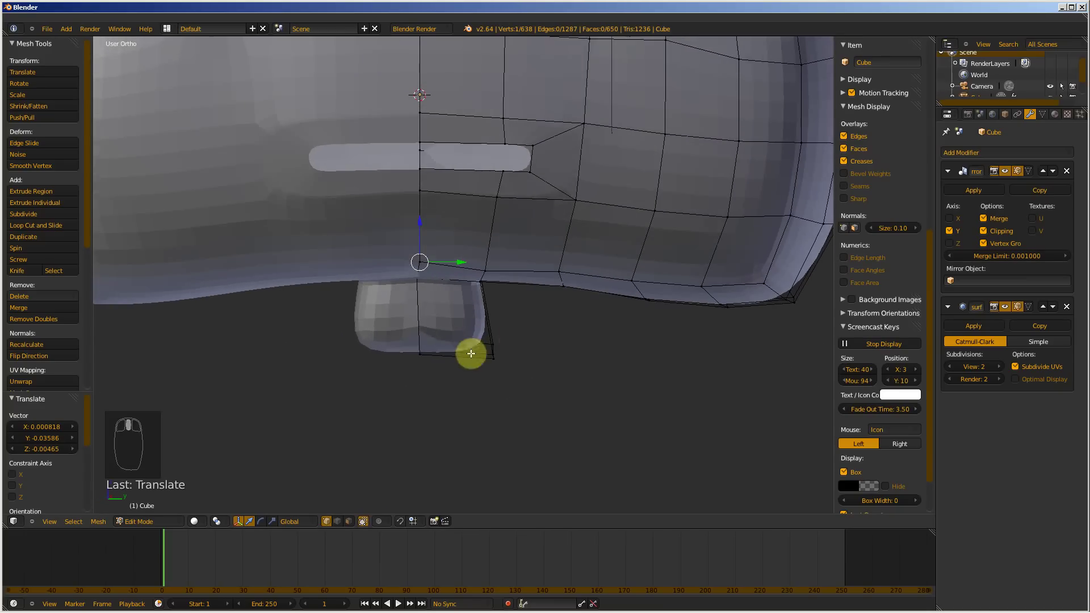
pyautogui.scroll(4, 449, 357)
pyautogui.scroll(-4, 433, 347)
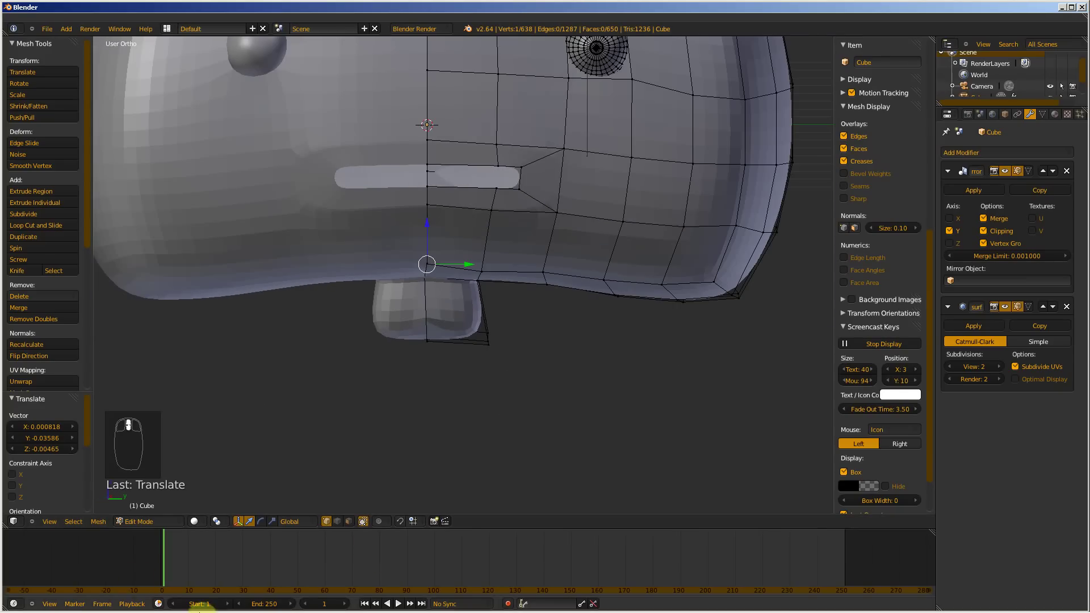
pyautogui.click(125, 600)
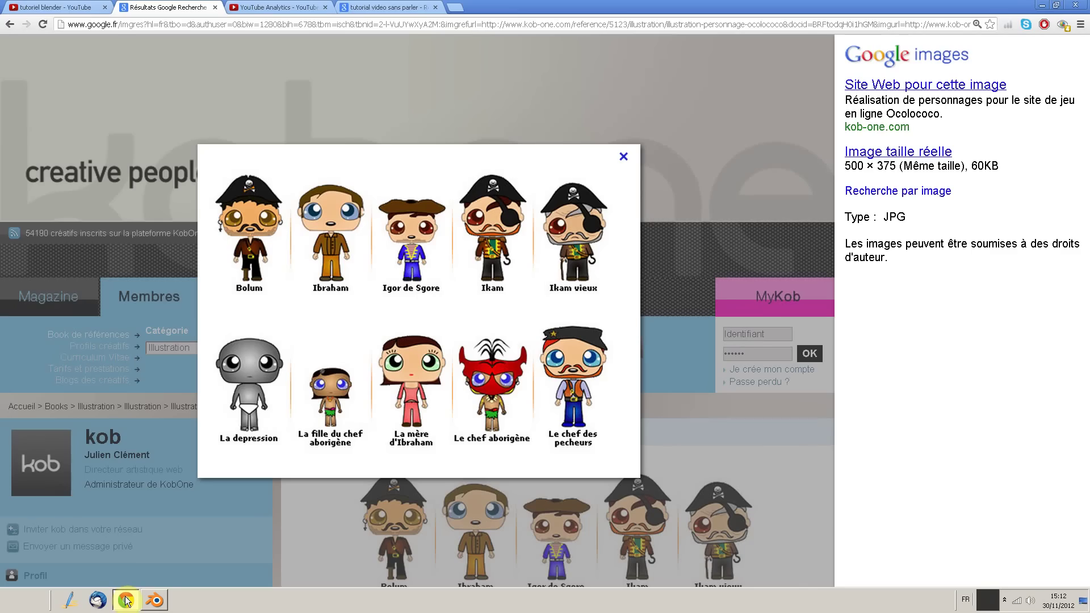
pyautogui.click(125, 600)
# - In face selection mode, move the two bottom faces of the neck -0.192 along Z to lengthen it
pyautogui.scroll(4, 427, 321)
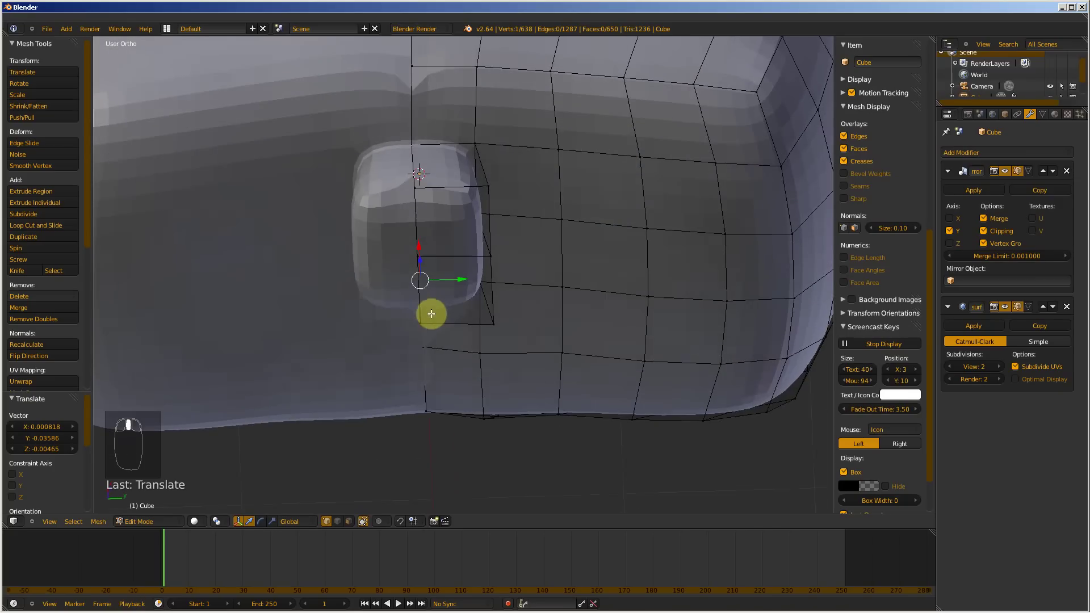
pyautogui.hotkey('ctrl', 'Tab')
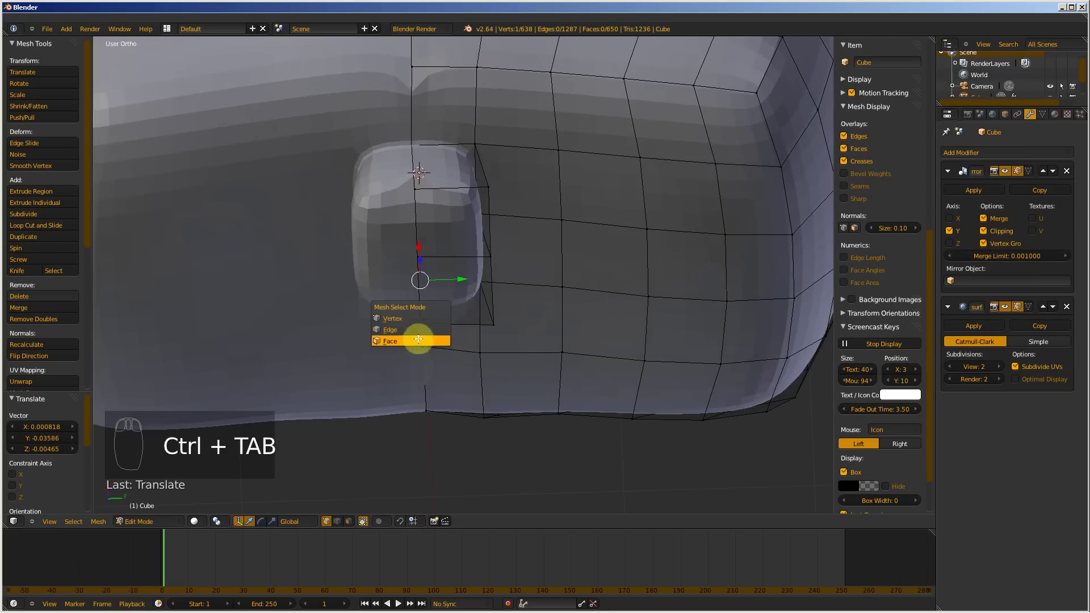
pyautogui.click(419, 339)
pyautogui.rightClick(454, 214)
pyautogui.keyDown('shift'); pyautogui.rightClick(451, 285); pyautogui.keyUp('shift')
pyautogui.moveTo(554, 219); pyautogui.dragTo(545, 307, button='middle')
pyautogui.moveTo(457, 311); pyautogui.dragTo(453, 348)
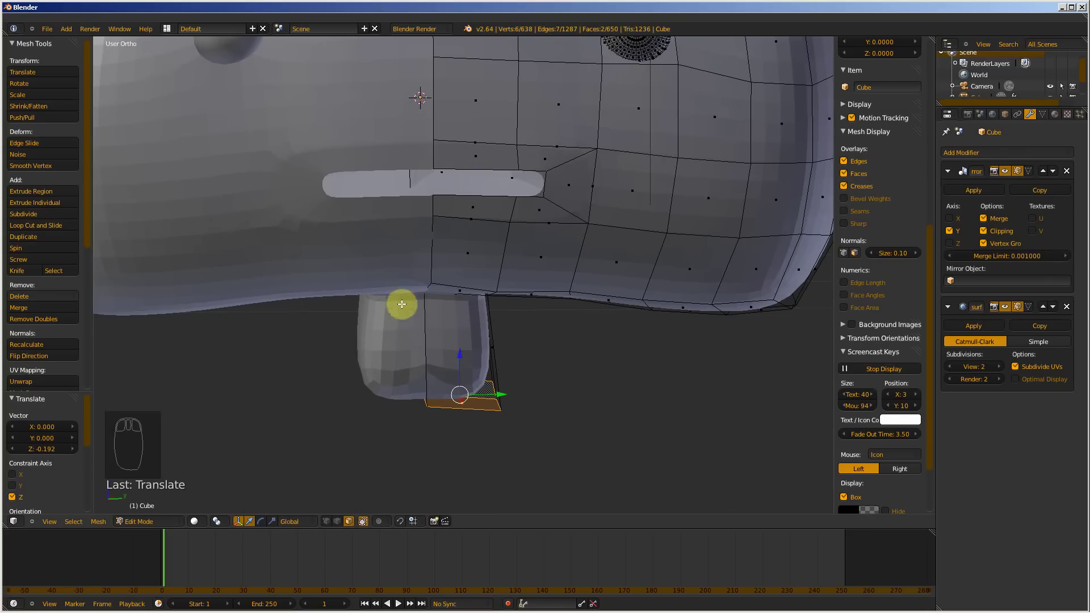
# - Examine the lengthened neck in front and right views and check its proportions against the reference images in Chrome
pyautogui.scroll(-4, 402, 305)
pyautogui.press('KP_1')
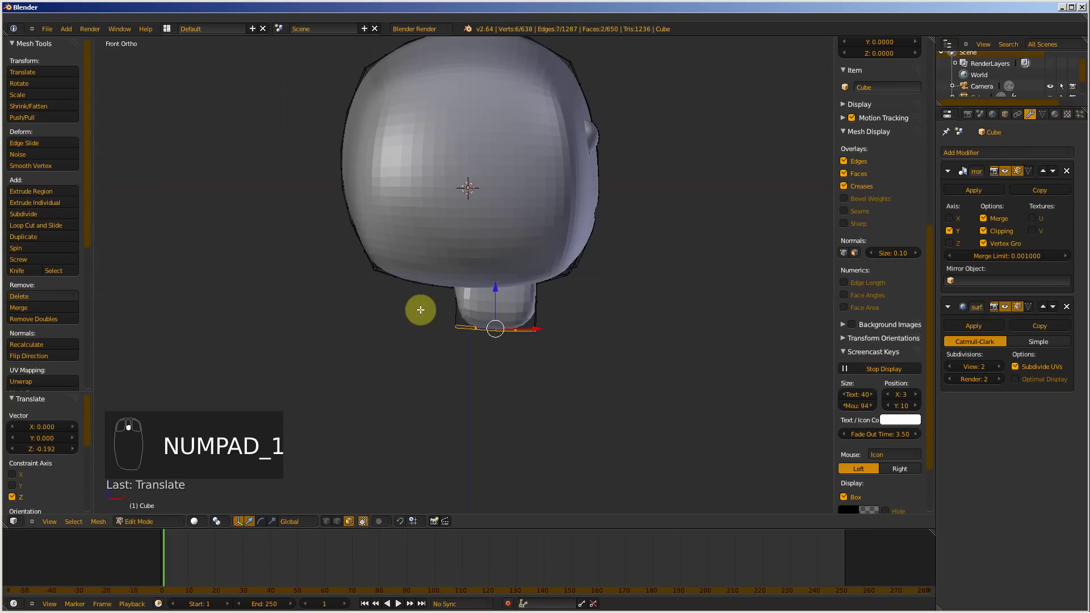
pyautogui.press('KP_3')
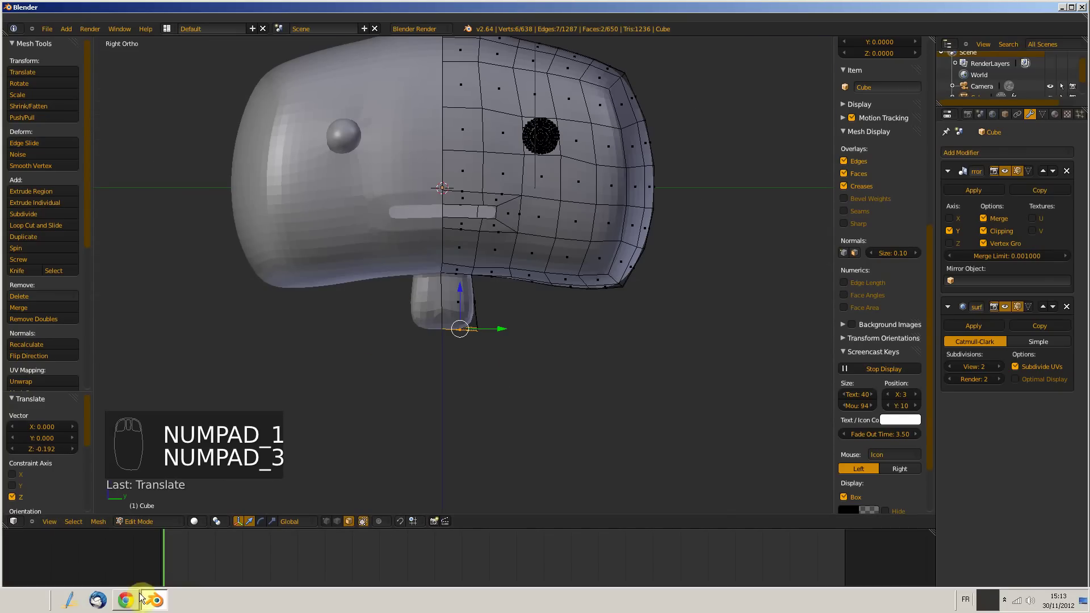
pyautogui.click(126, 601)
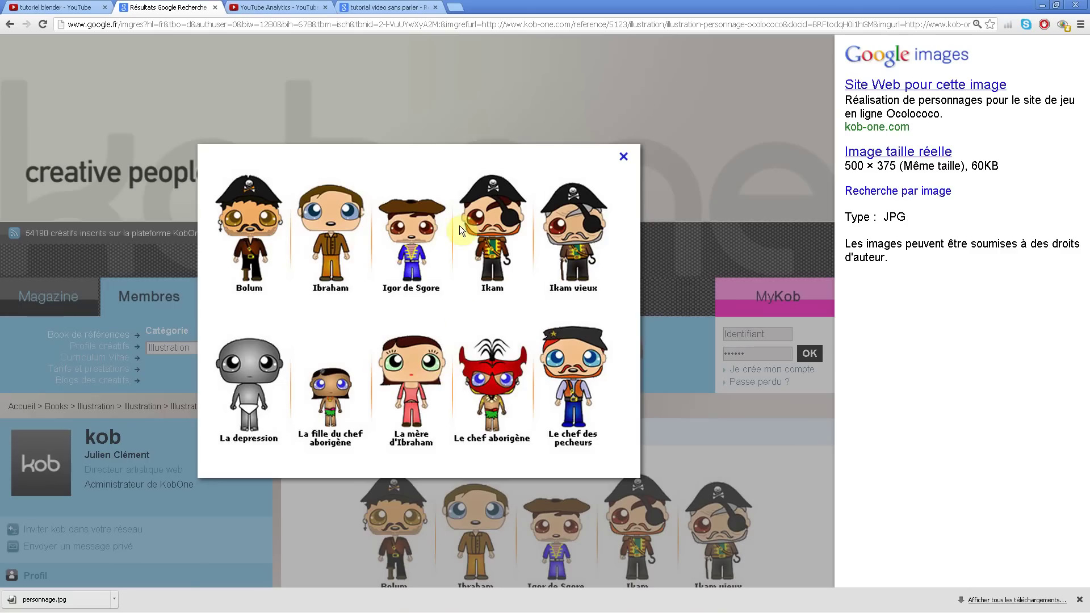
pyautogui.click(156, 600)
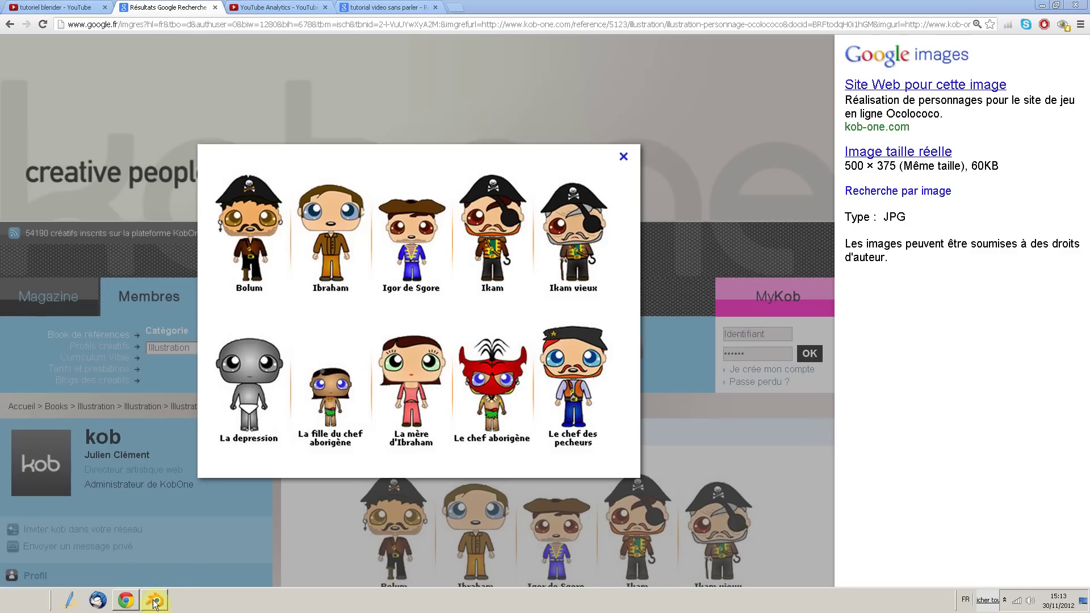
pyautogui.scroll(-3, 568, 88)
pyautogui.scroll(2, 582, 83)
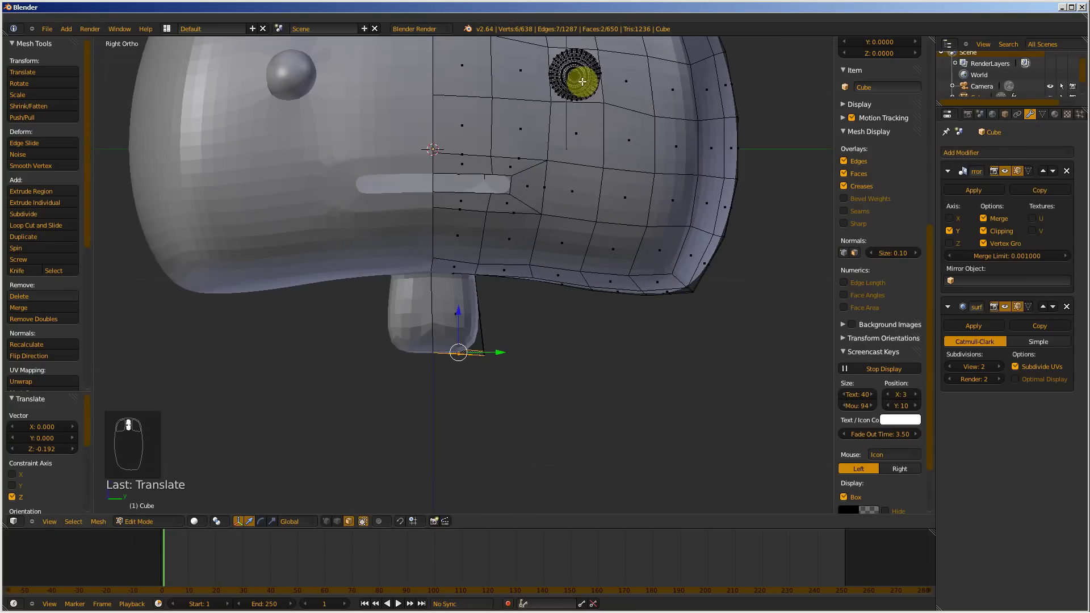
pyautogui.scroll(-2, 582, 85)
pyautogui.scroll(1, 567, 111)
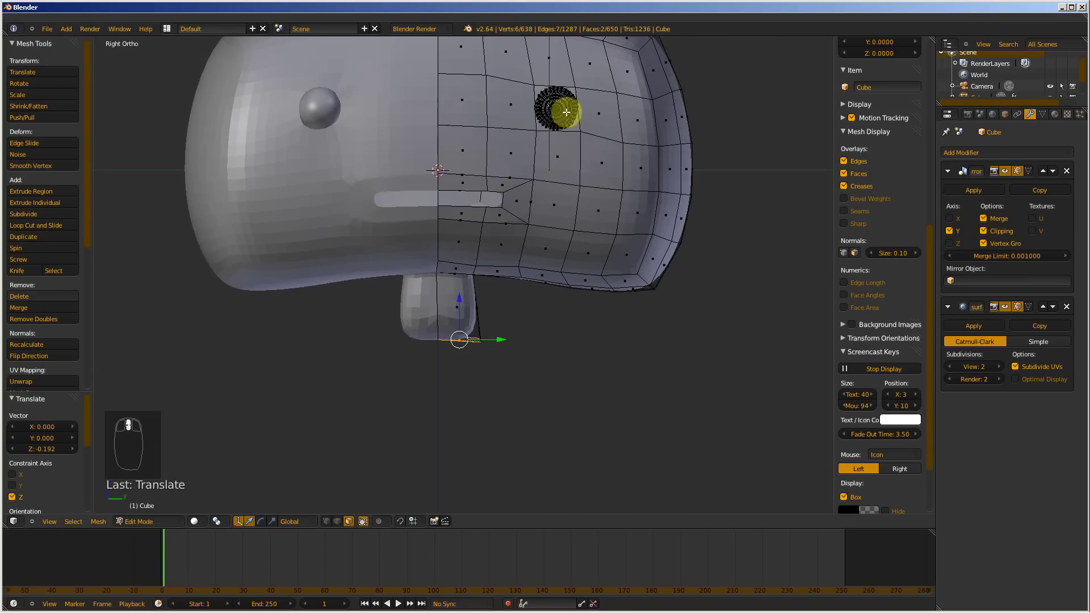
# - In vertex selection mode, scale the four head vertices around the eye by about 1.913
pyautogui.press('Tab')
pyautogui.press('Tab')
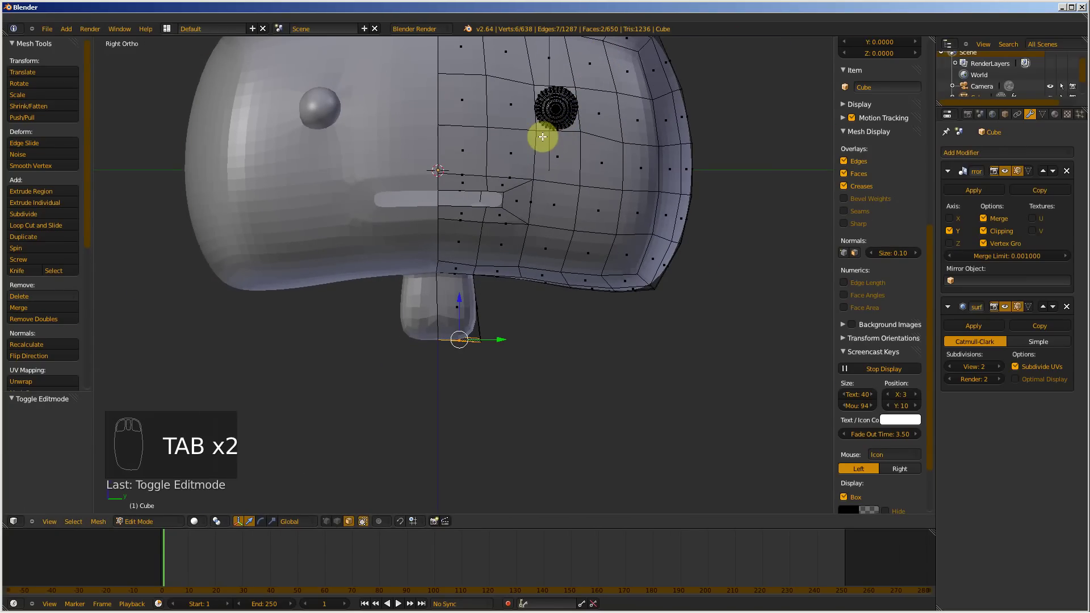
pyautogui.hotkey('ctrl', 'Tab')
pyautogui.click(514, 114)
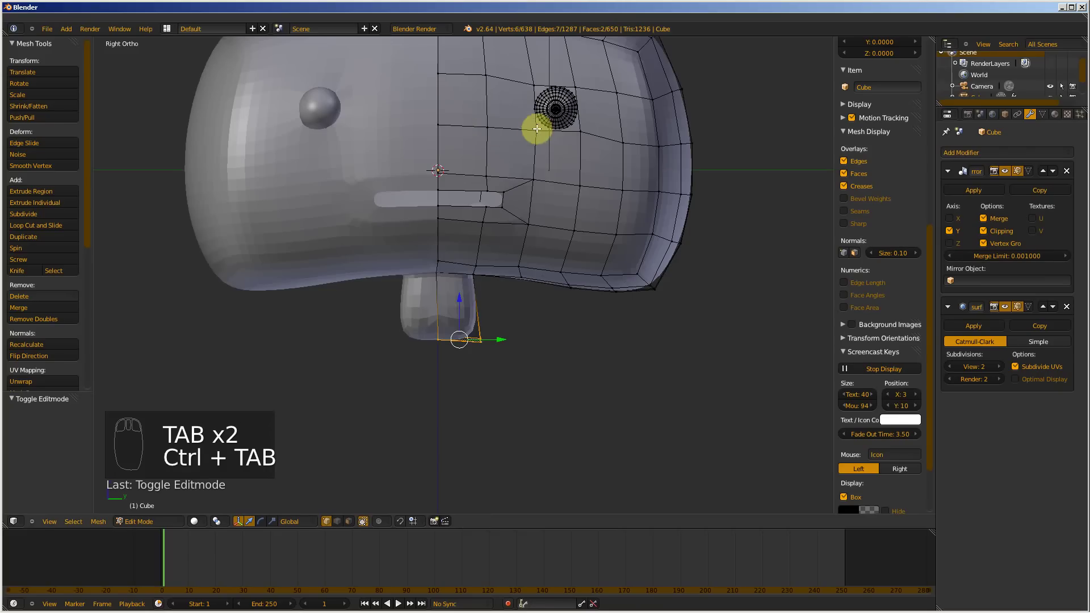
pyautogui.click(542, 138)
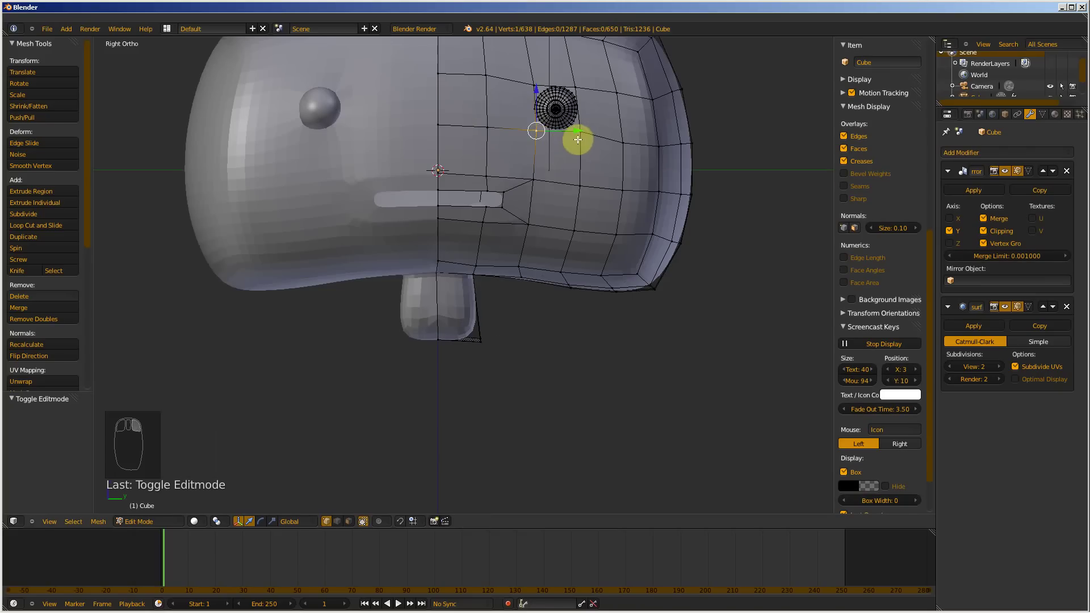
pyautogui.keyDown('shift'); pyautogui.rightClick(579, 134); pyautogui.keyUp('shift')
pyautogui.keyDown('shift'); pyautogui.rightClick(577, 86); pyautogui.keyUp('shift')
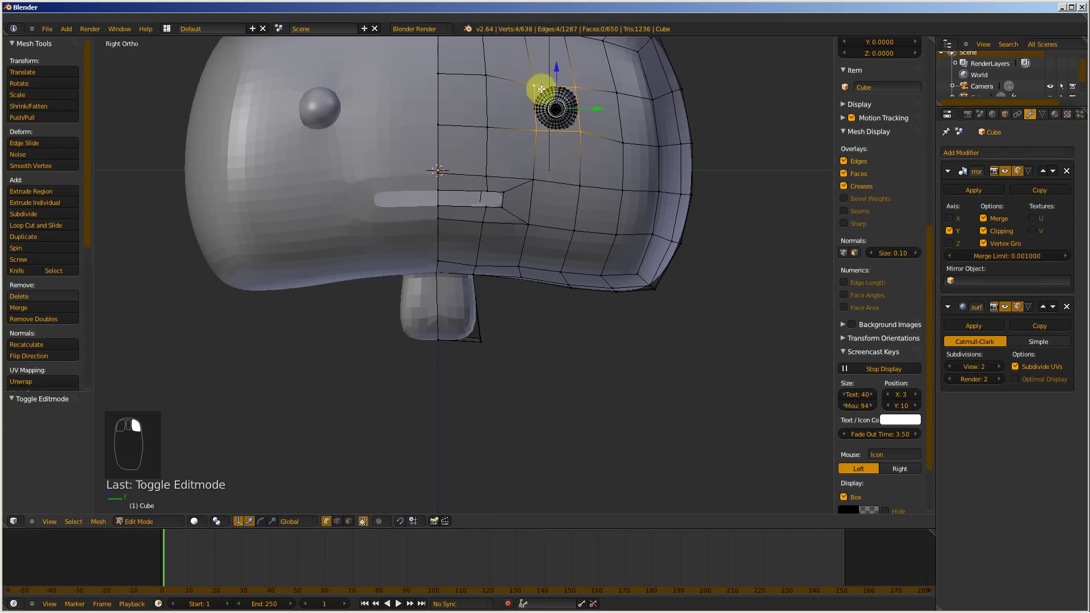
pyautogui.press('s')
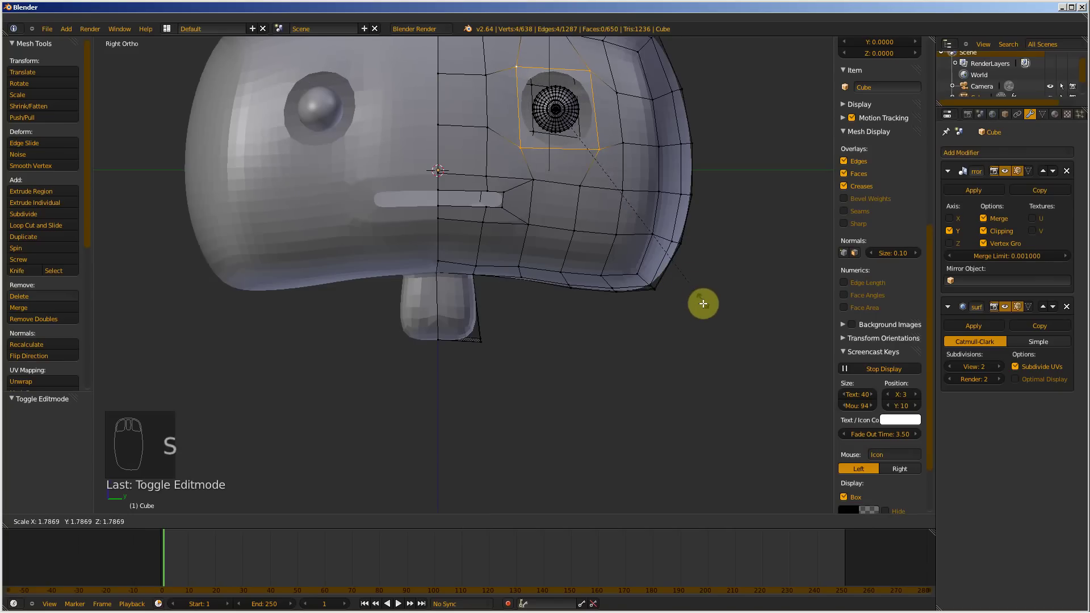
pyautogui.click(691, 272)
pyautogui.moveTo(691, 273); pyautogui.dragTo(661, 285, button='middle')
pyautogui.press('KP_1')
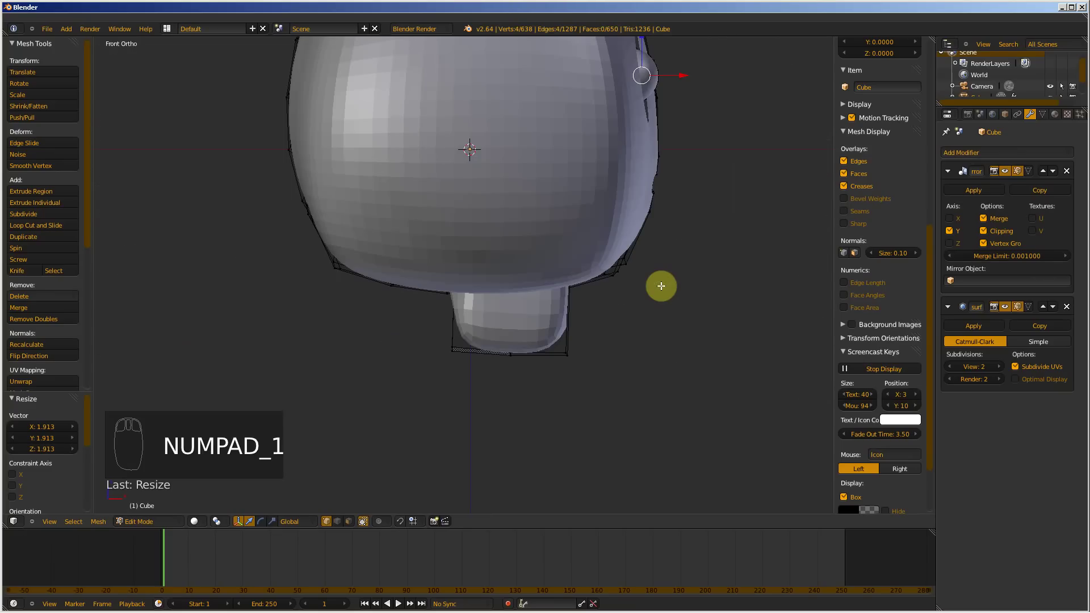
pyautogui.press('KP_3')
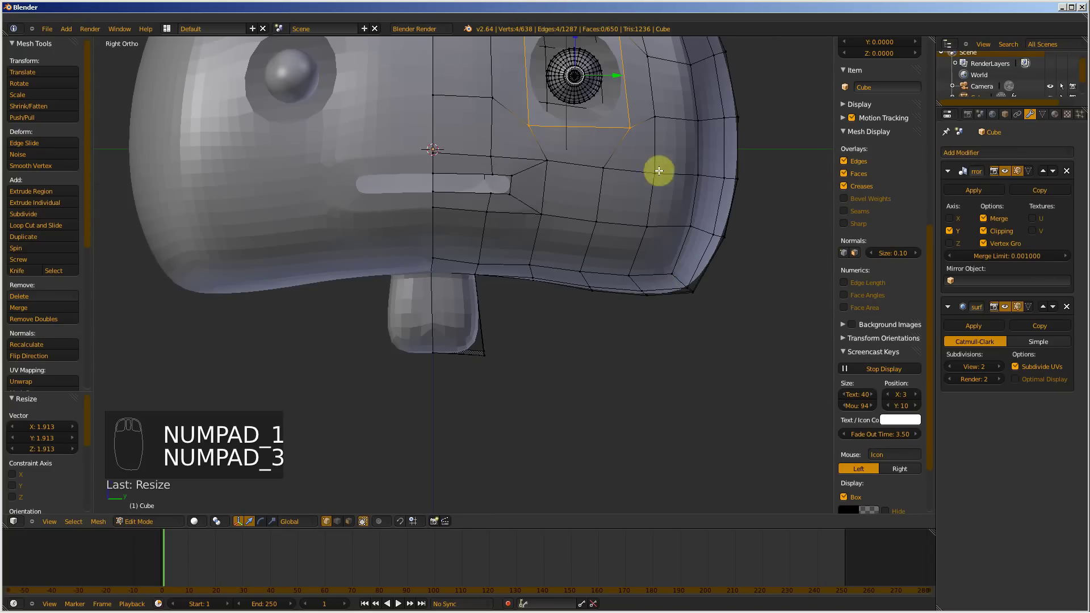
# - Select the whole linked eyeball mesh in the right view and scale it up by about 1.691
pyautogui.scroll(2, 658, 173)
pyautogui.keyDown('shift'); pyautogui.moveTo(631, 187); pyautogui.dragTo(532, 397, button='middle'); pyautogui.keyUp('shift')
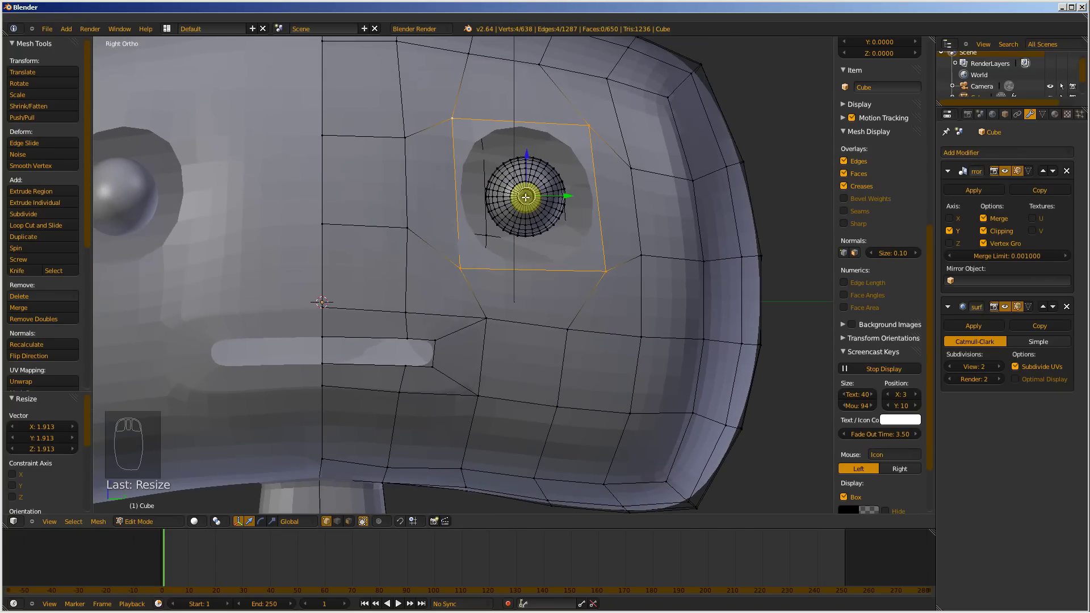
pyautogui.rightClick(525, 197)
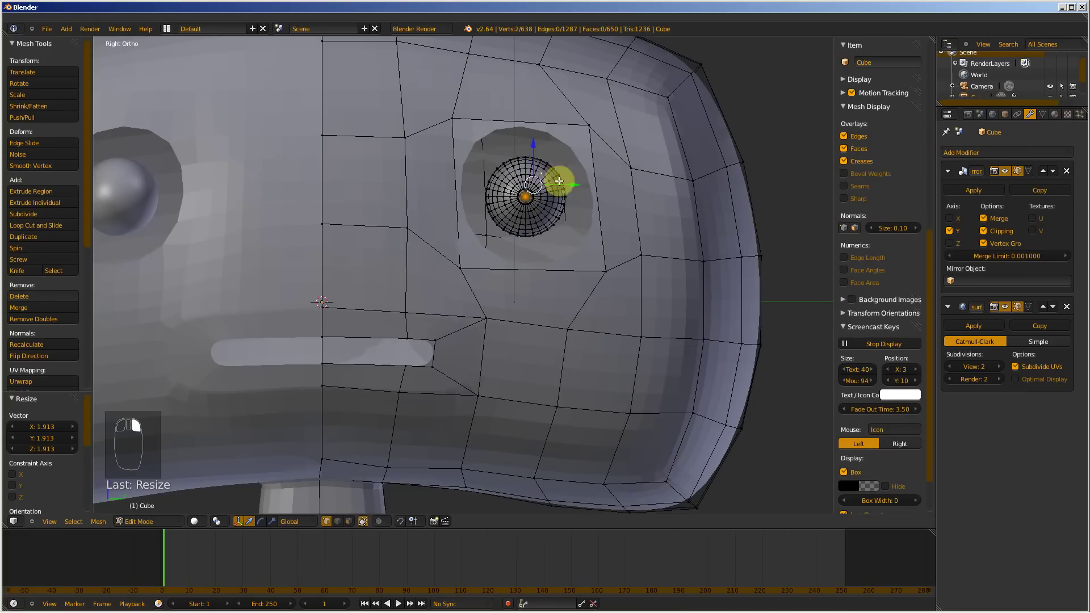
pyautogui.press('l')
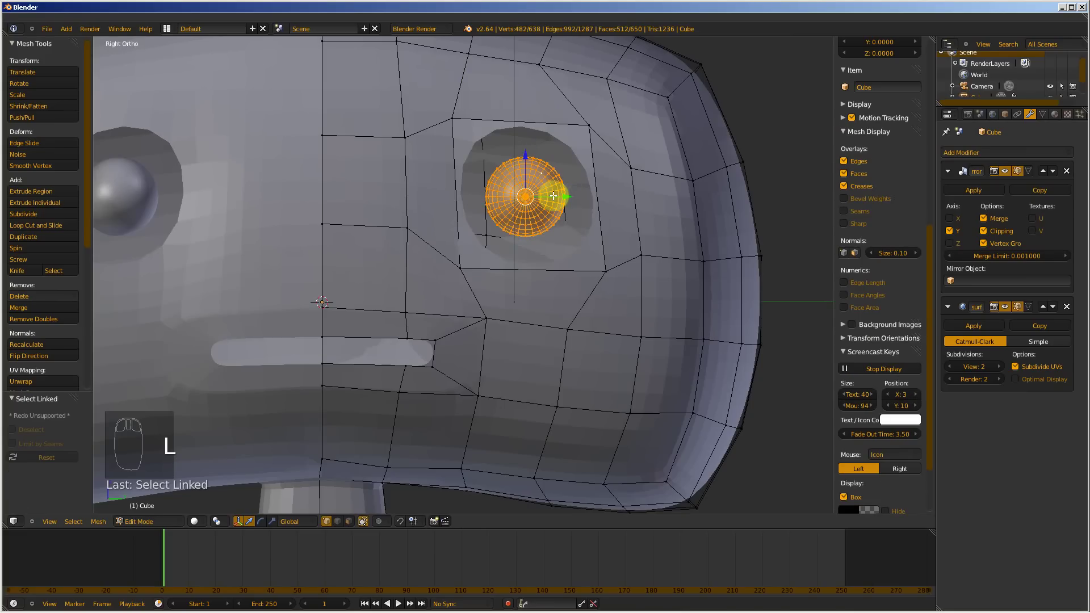
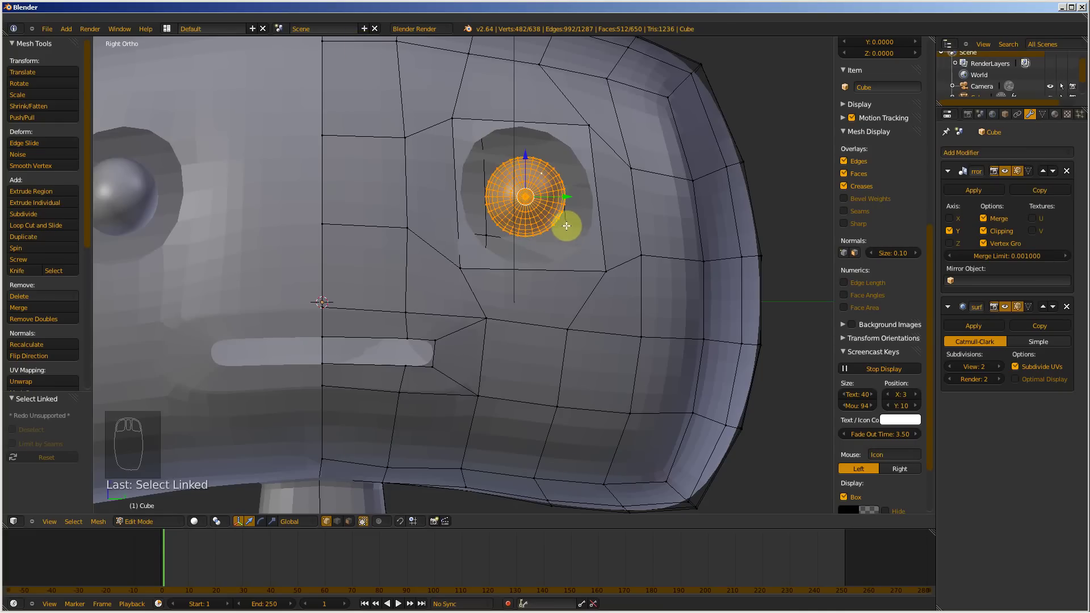
pyautogui.press('s')
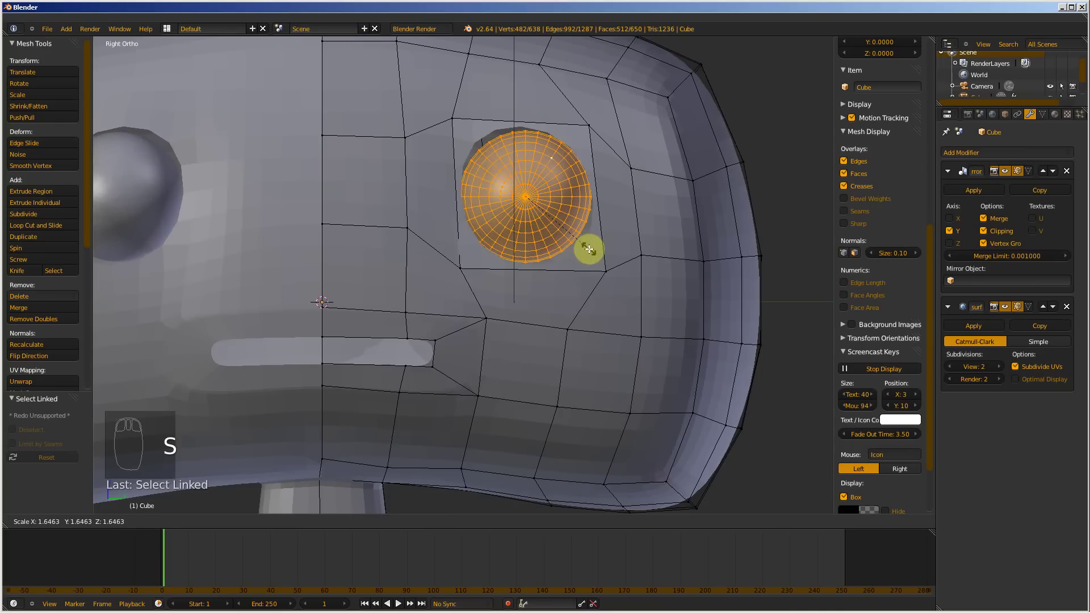
pyautogui.click(589, 251)
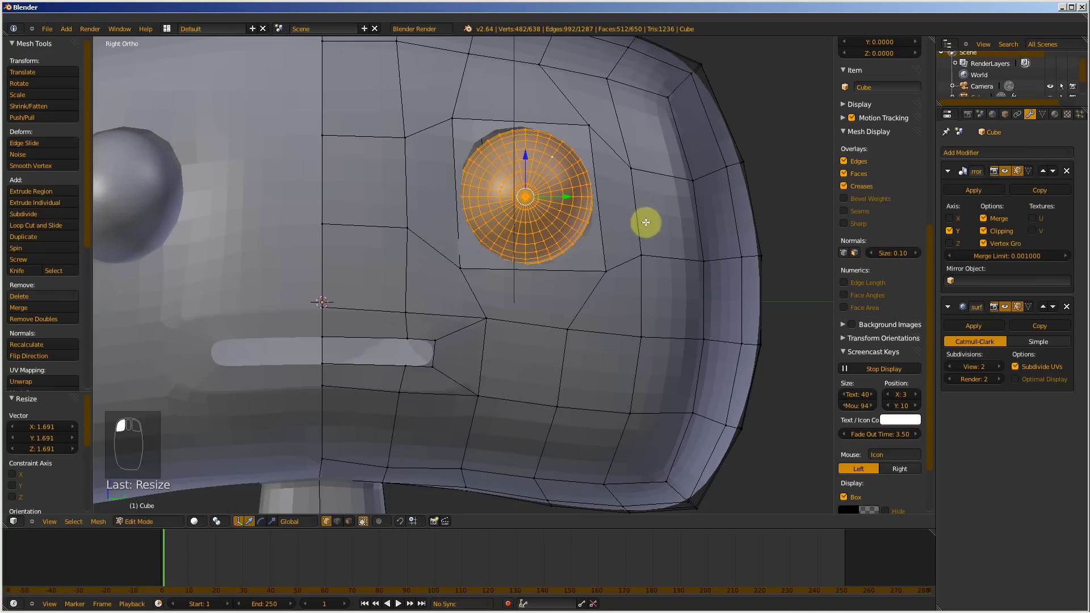
# - Check the enlarged eye in object mode and, back in edit mode, move the socket's upper inner corner vertex about -0.042 along Z and 0.021 along Y
pyautogui.moveTo(645, 224); pyautogui.dragTo(637, 253, button='middle')
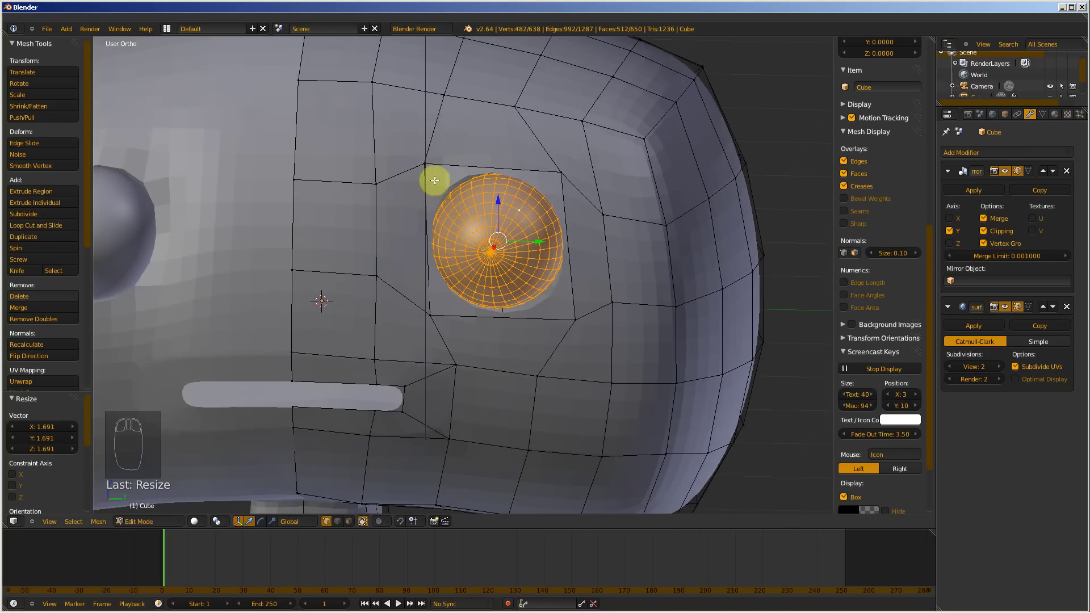
pyautogui.scroll(-4, 439, 177)
pyautogui.moveTo(445, 176)
pyautogui.mouseDown(button='middle')
pyautogui.moveTo(484, 185)
pyautogui.moveTo(445, 182)
pyautogui.mouseUp(button='middle')
pyautogui.press('Tab')
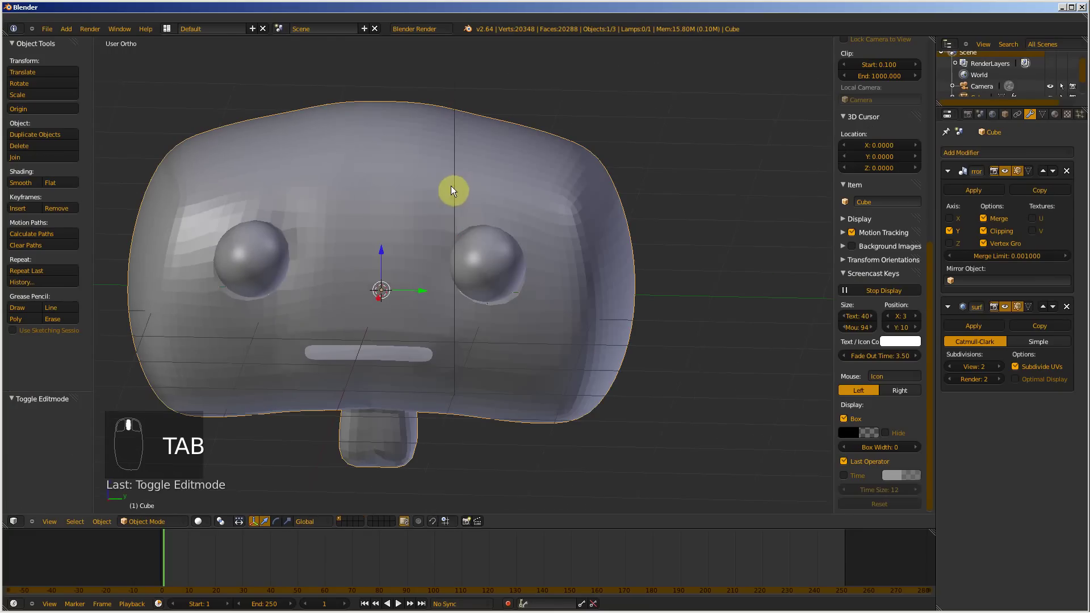
pyautogui.scroll(8, 526, 220)
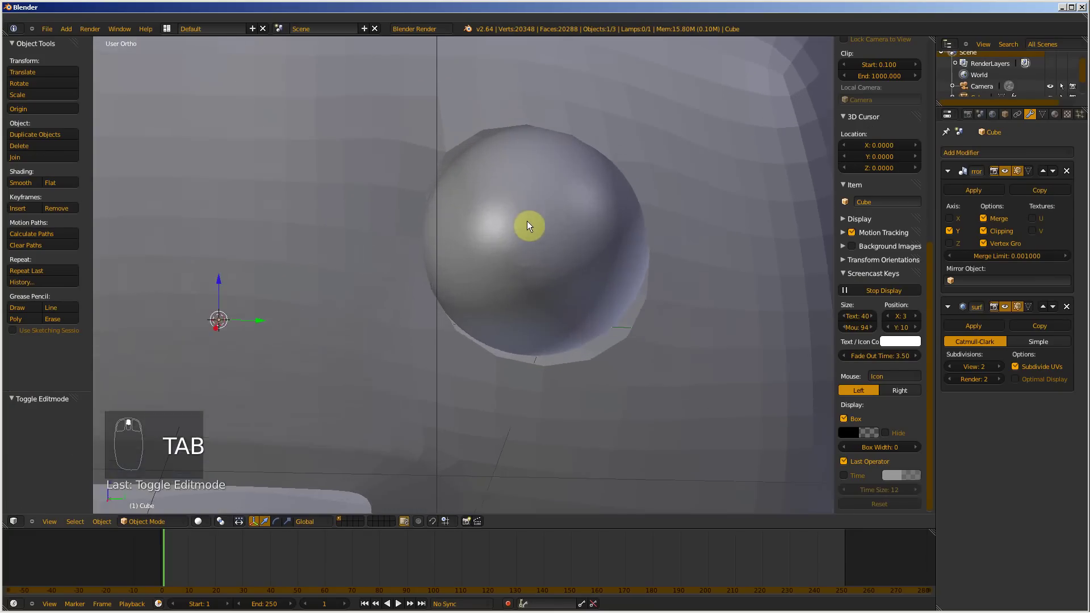
pyautogui.press('Tab')
pyautogui.rightClick(408, 111)
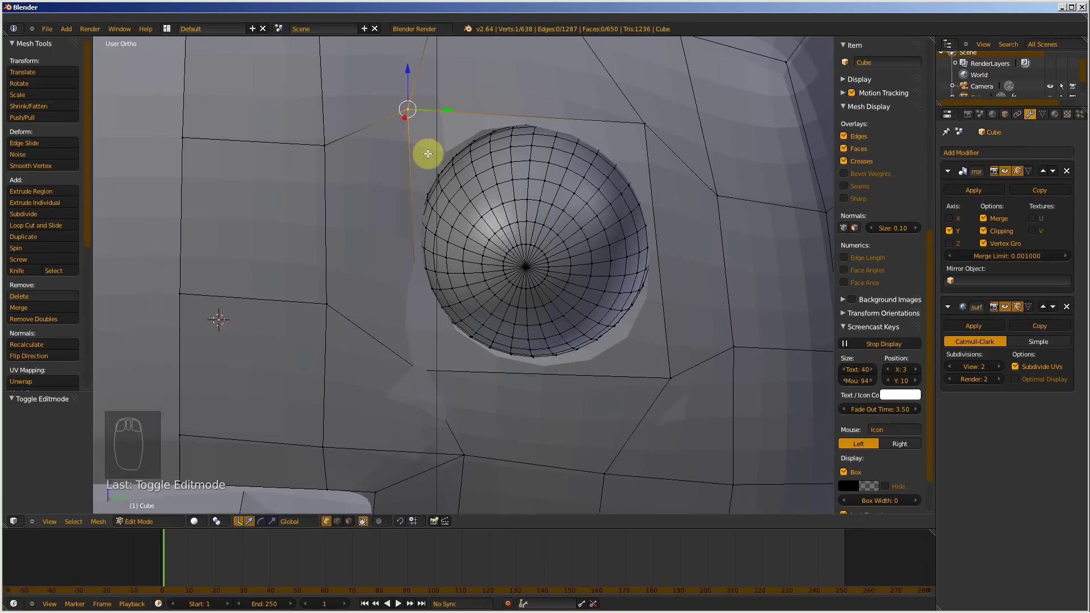
pyautogui.press('g')
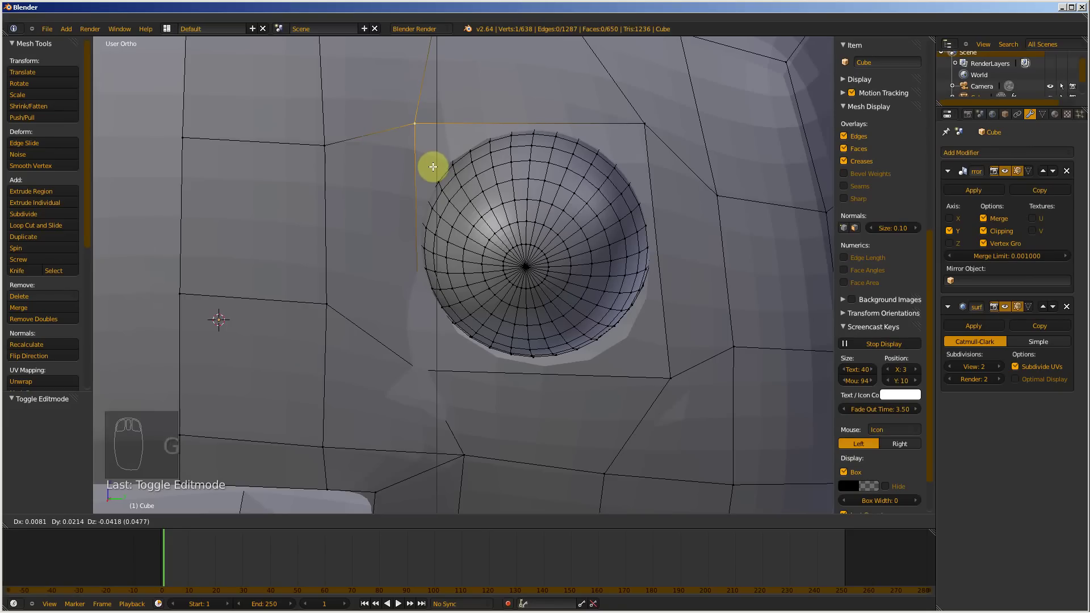
pyautogui.click(433, 166)
# - Raise the eye socket's lower outer corner vertex about 0.077 along Z and its lower inner corner vertex about 0.013
pyautogui.rightClick(672, 378)
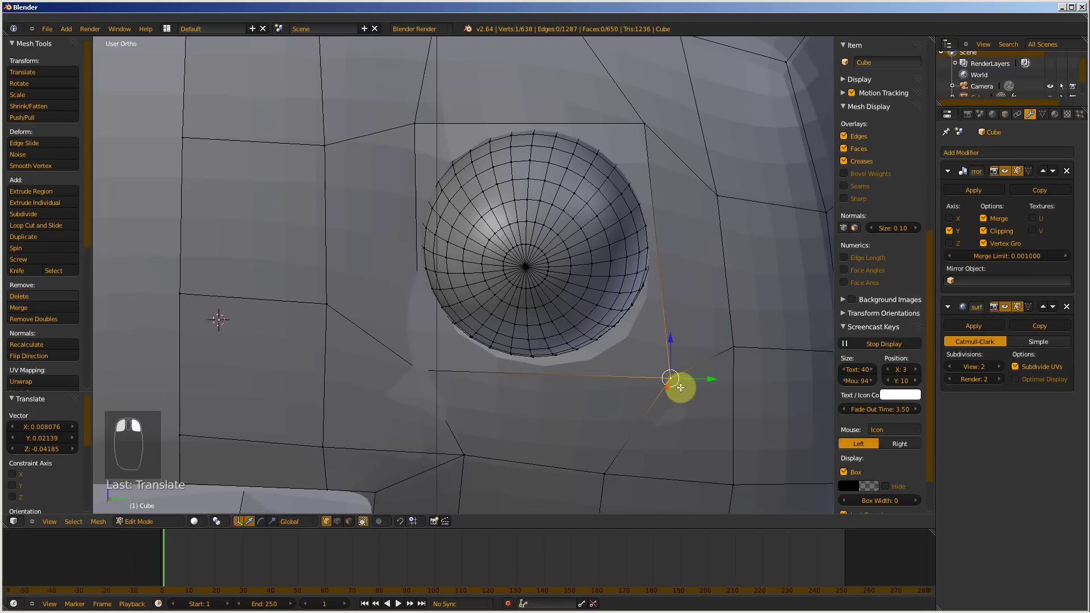
pyautogui.press('g')
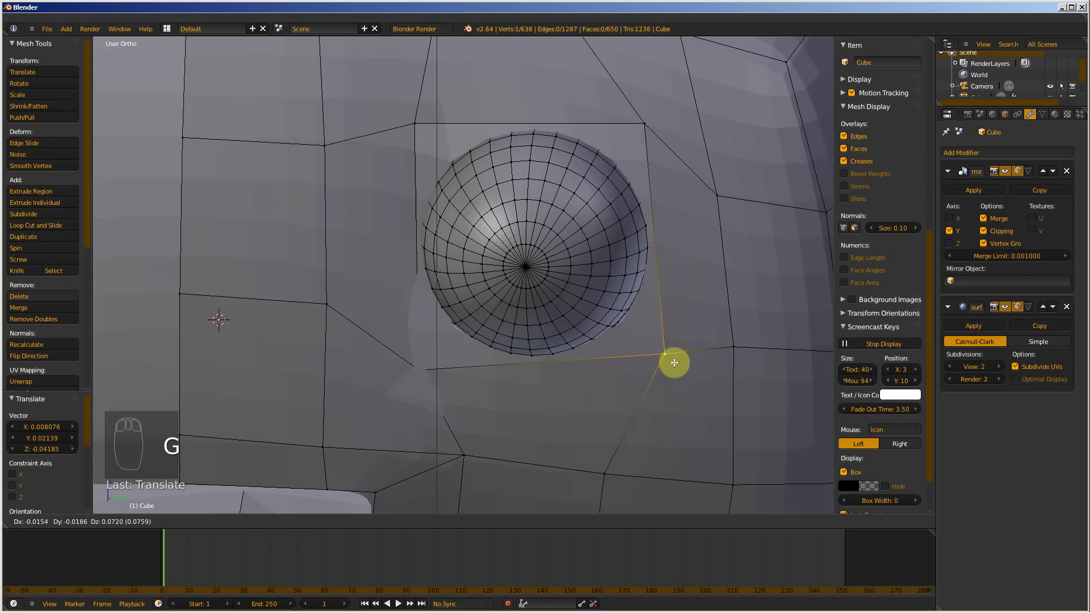
pyautogui.click(674, 362)
pyautogui.rightClick(423, 362)
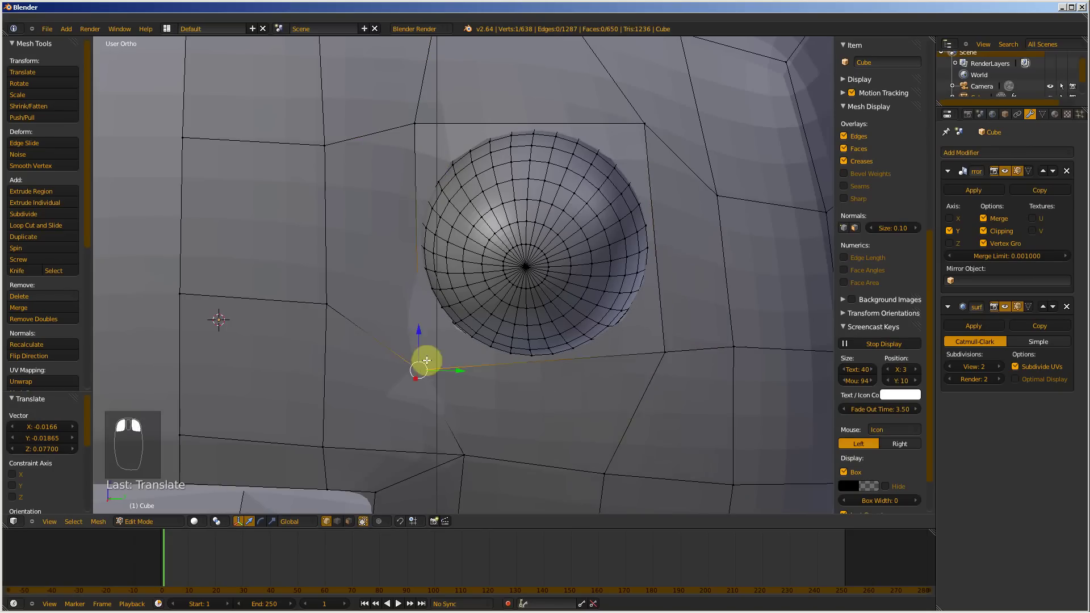
pyautogui.press('g')
pyautogui.click(431, 359)
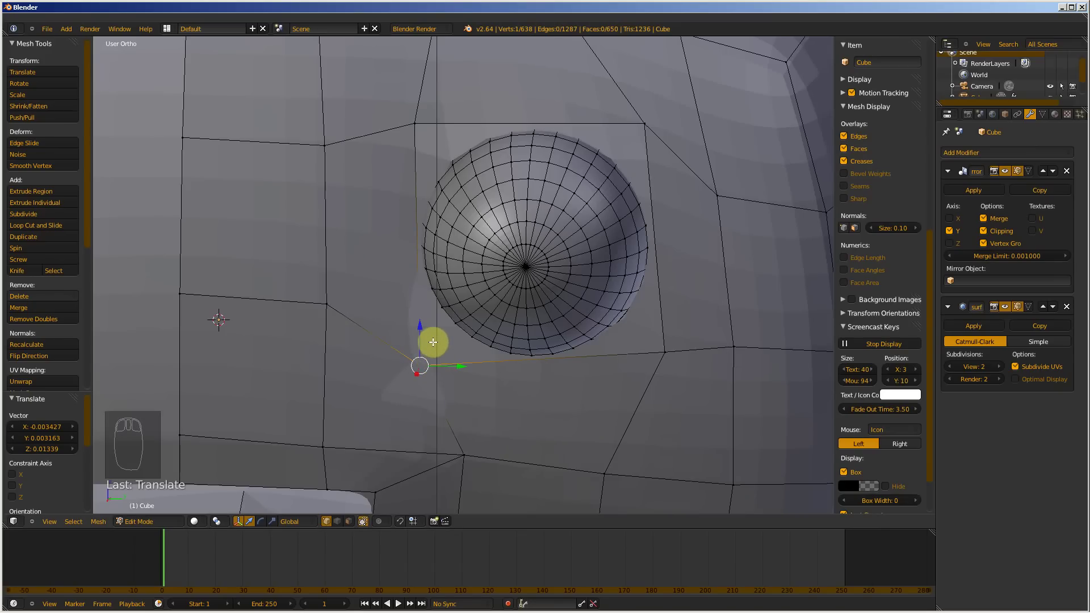
# - Nudge the eye socket's upper inner corner vertex about -0.013 along Z
pyautogui.rightClick(416, 124)
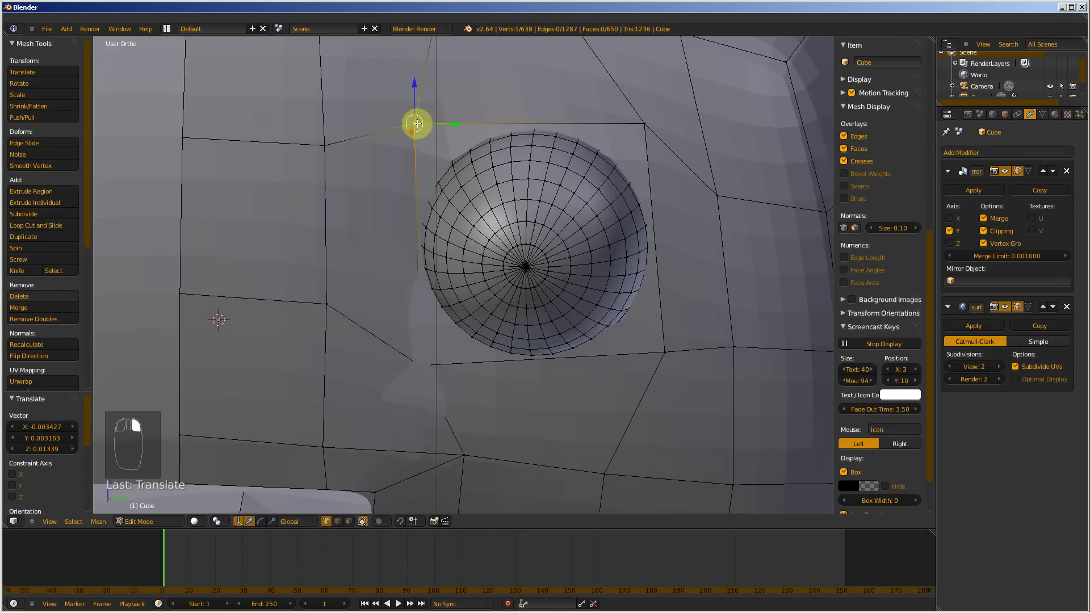
pyautogui.press('g')
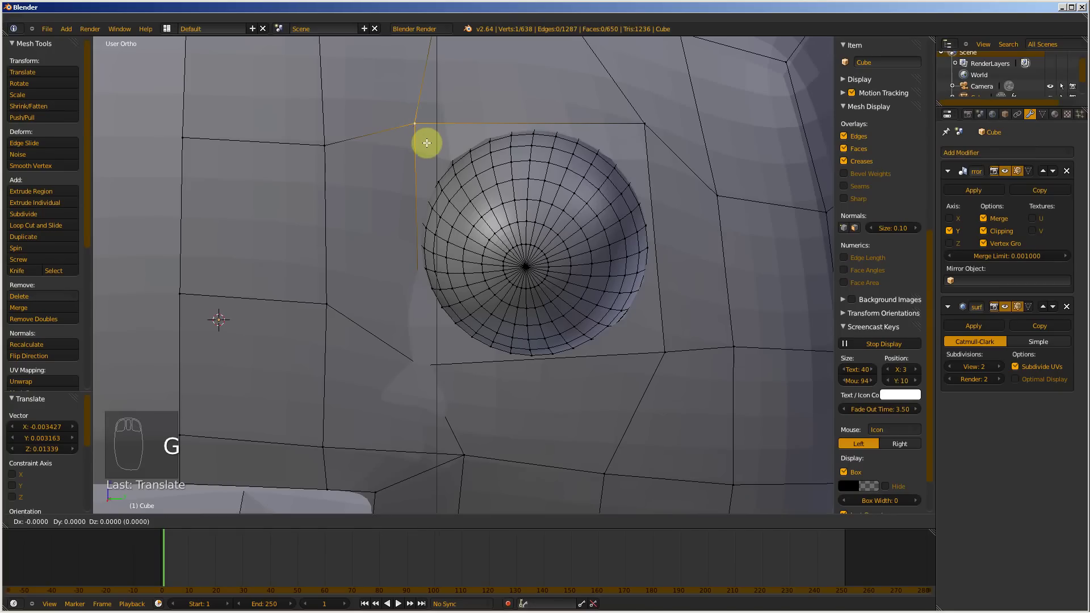
pyautogui.click(427, 148)
# - Examine the whole head in object mode, compare it with the character reference images in Chrome, and return to Blender
pyautogui.scroll(-5, 479, 141)
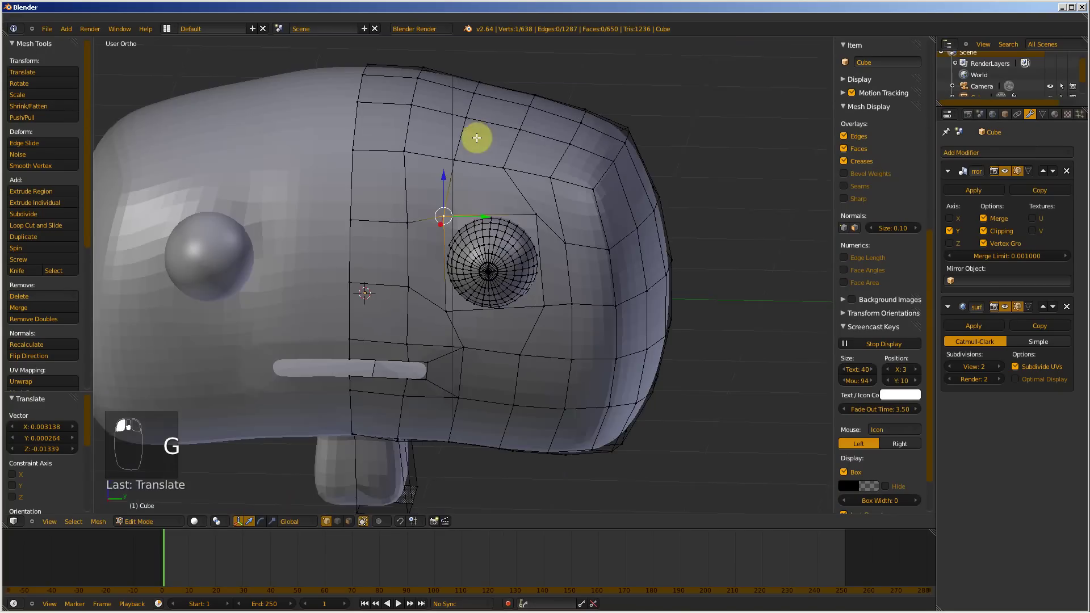
pyautogui.press('Tab')
pyautogui.moveTo(513, 238)
pyautogui.mouseDown(button='middle')
pyautogui.moveTo(431, 219)
pyautogui.moveTo(518, 237)
pyautogui.mouseUp(button='middle')
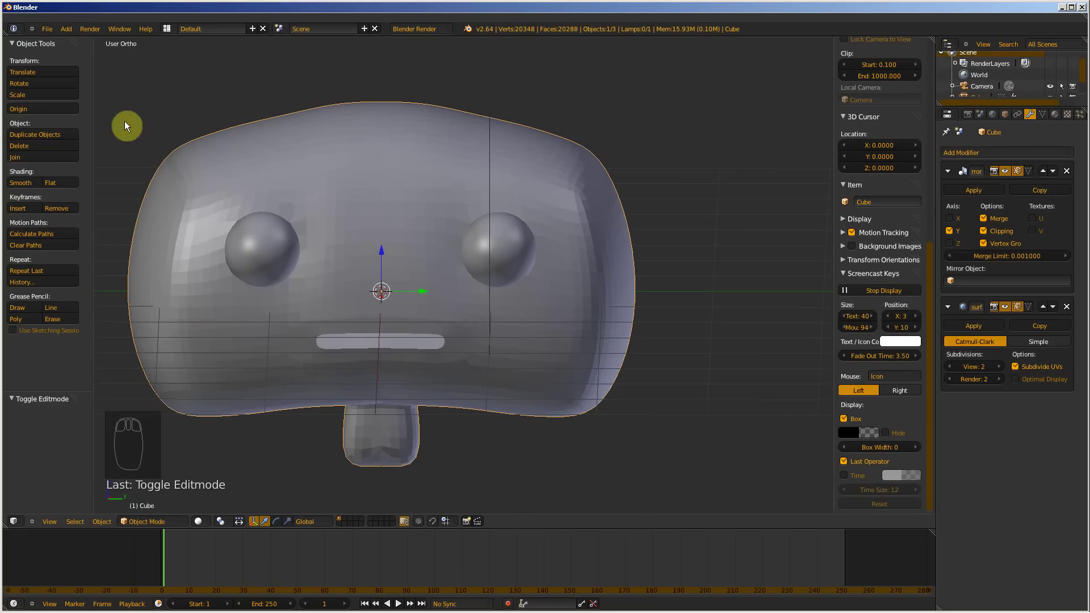
pyautogui.click(127, 601)
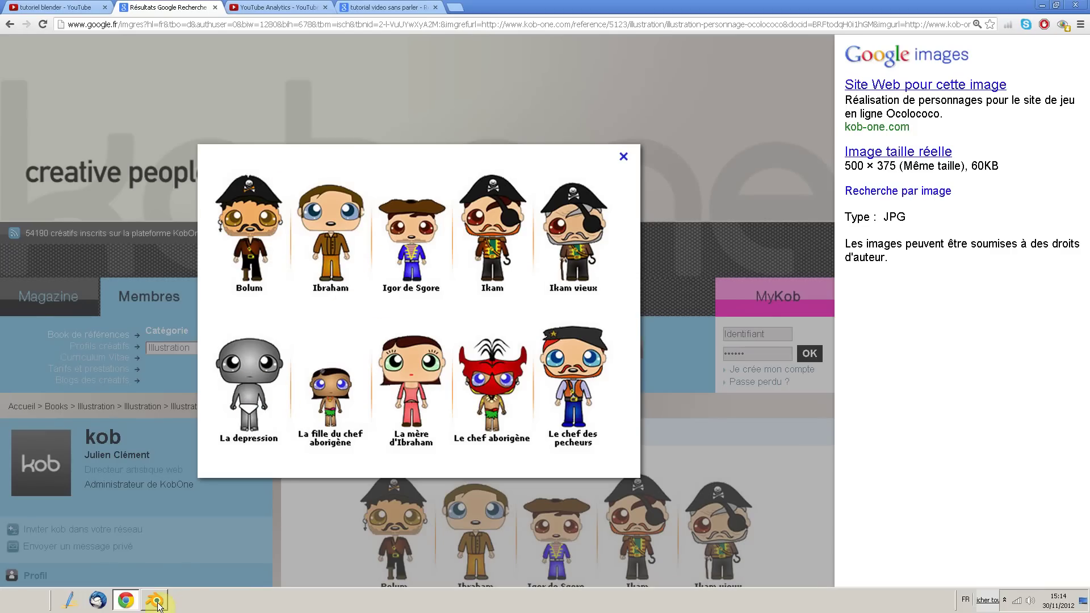
pyautogui.click(155, 600)
# - In edit mode with face selection, select the two bottom faces of the neck and frame them in the right view
pyautogui.moveTo(419, 457); pyautogui.dragTo(428, 384, button='middle')
pyautogui.press('Tab')
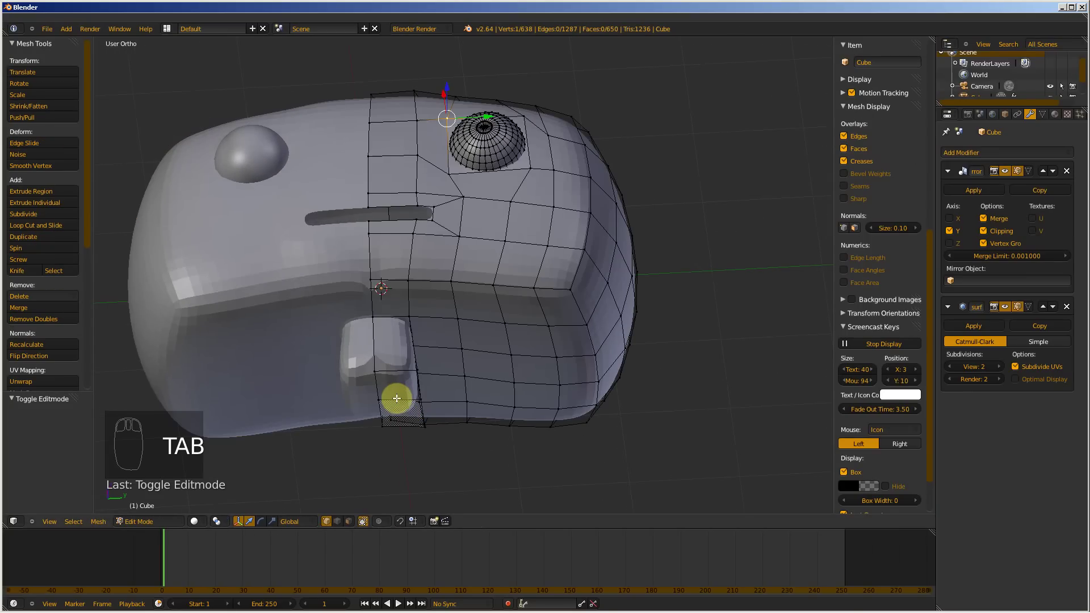
pyautogui.hotkey('ctrl', 'Tab')
pyautogui.click(386, 419)
pyautogui.rightClick(391, 383)
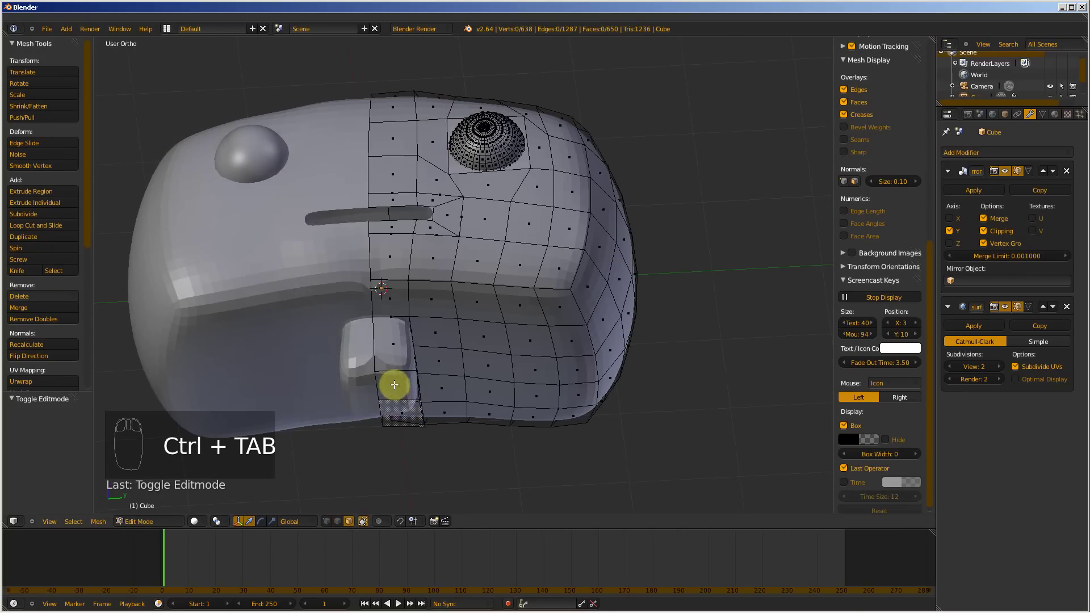
pyautogui.keyDown('shift'); pyautogui.rightClick(402, 411); pyautogui.keyUp('shift')
pyautogui.moveTo(421, 270); pyautogui.dragTo(451, 293, button='middle')
pyautogui.press('KP_1')
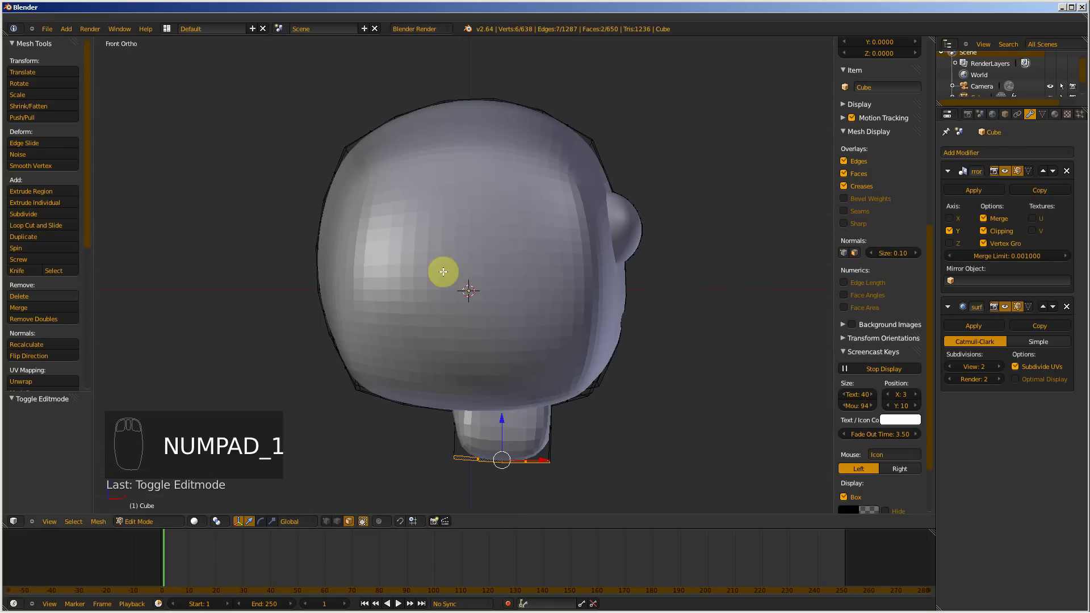
pyautogui.press('KP_3')
pyautogui.scroll(-3, 520, 163)
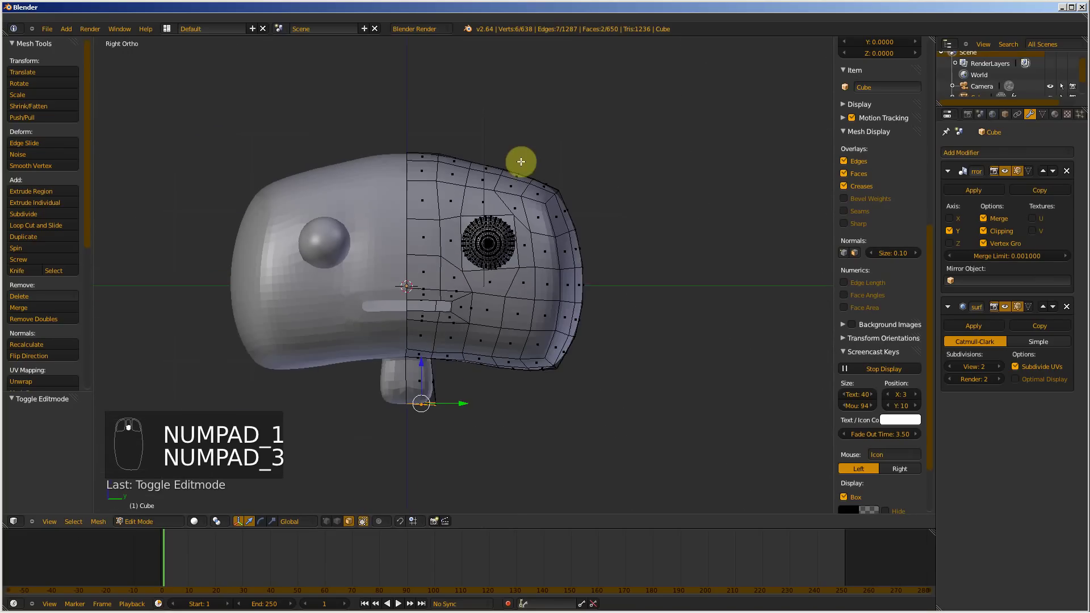
pyautogui.keyDown('shift'); pyautogui.moveTo(598, 320); pyautogui.dragTo(580, 205, button='middle'); pyautogui.keyUp('shift')
pyautogui.scroll(3, 408, 233)
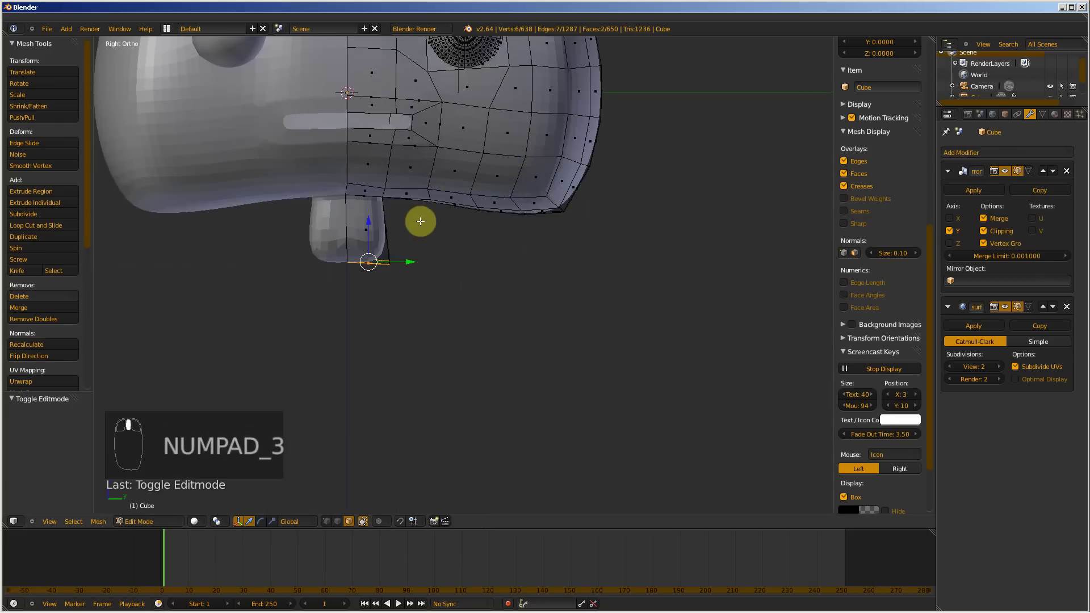
pyautogui.scroll(-2, 426, 239)
# - Extrude the neck's bottom faces in place and widen them along Y, scaling by about 7.444 and again by about 1.469
pyautogui.press('e')
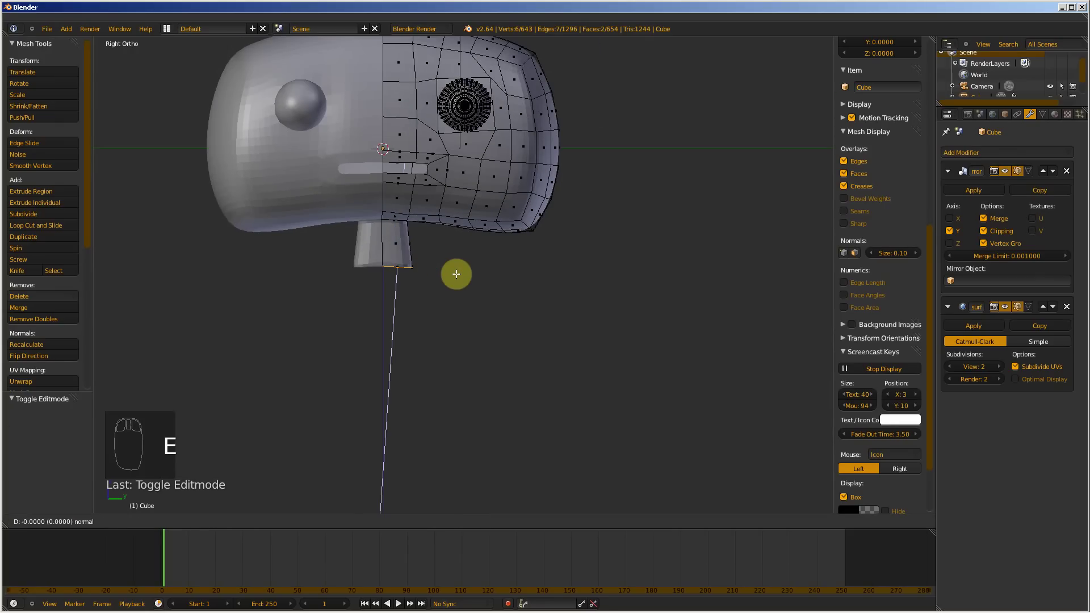
pyautogui.rightClick(456, 274)
pyautogui.press('s')
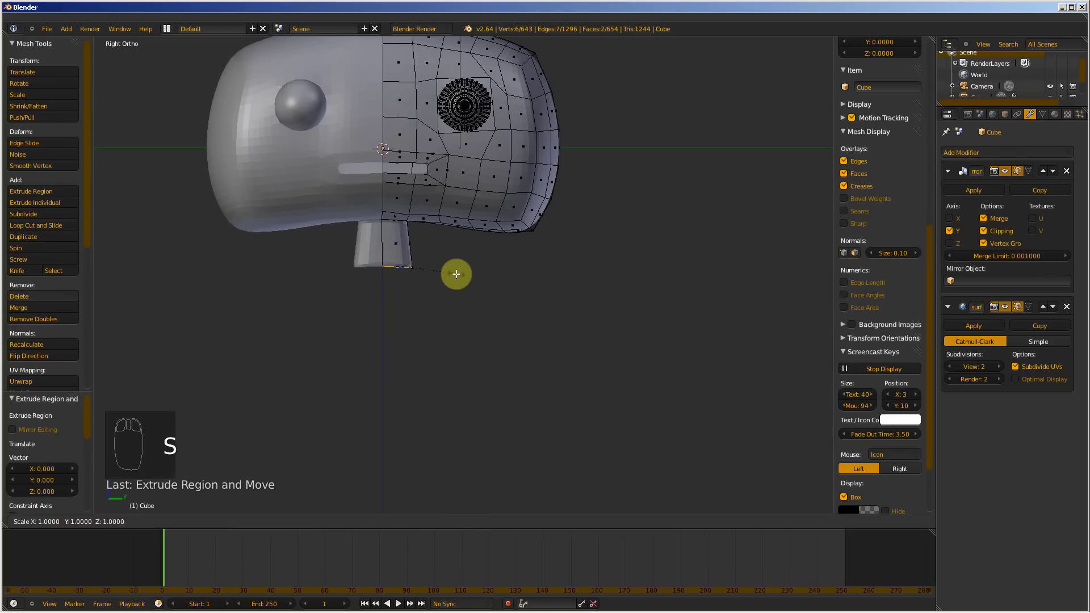
pyautogui.press('y')
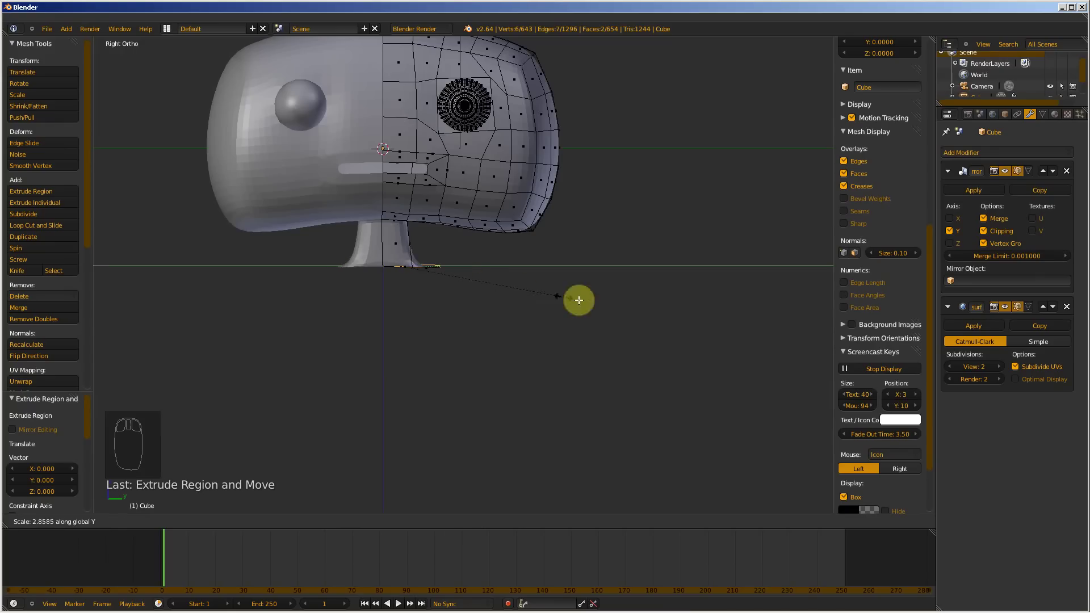
pyautogui.click(826, 364)
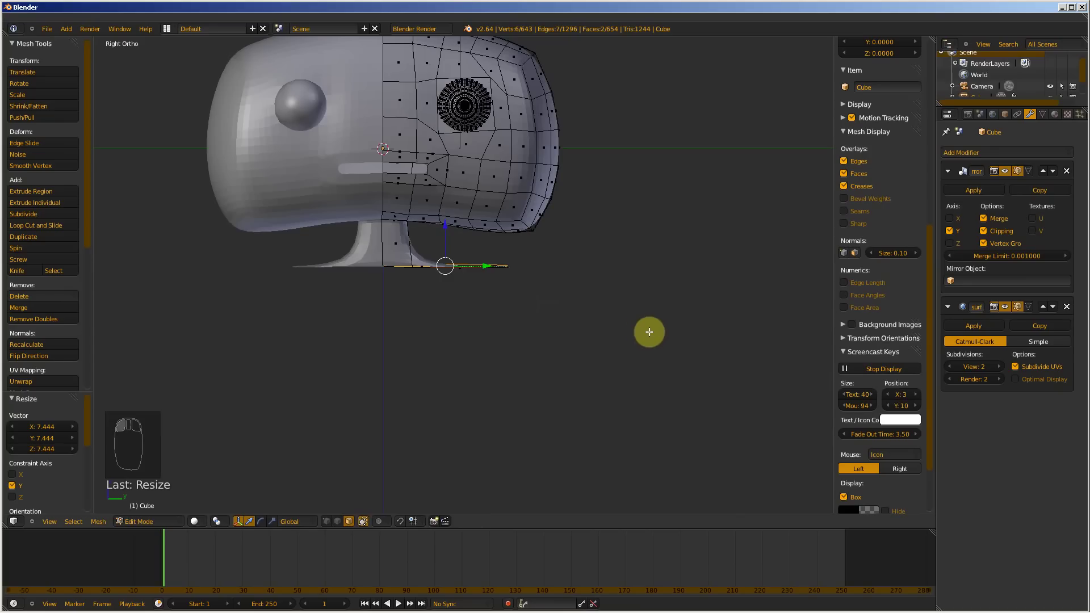
pyautogui.press('s')
pyautogui.press('y')
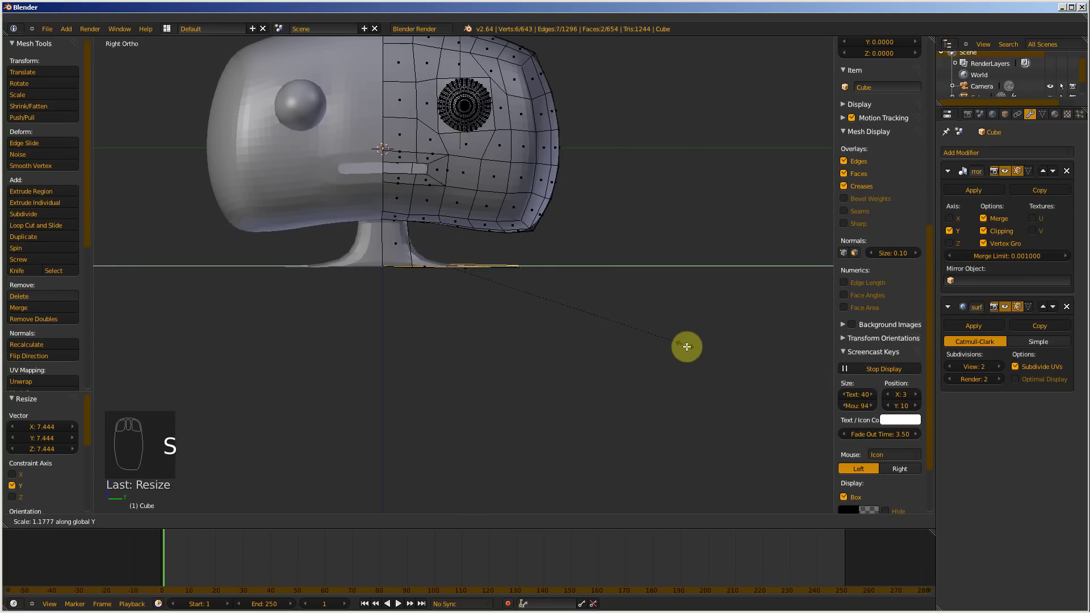
pyautogui.click(486, 258)
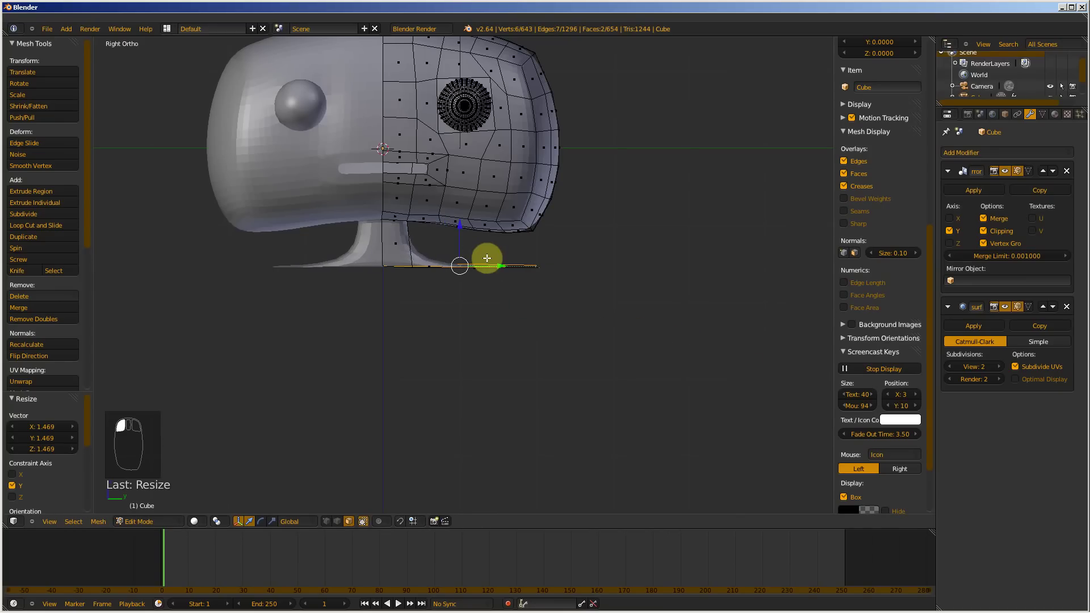
# - Extrude the widened faces downward about 5.358 along Z to form the torso
pyautogui.scroll(-5, 486, 259)
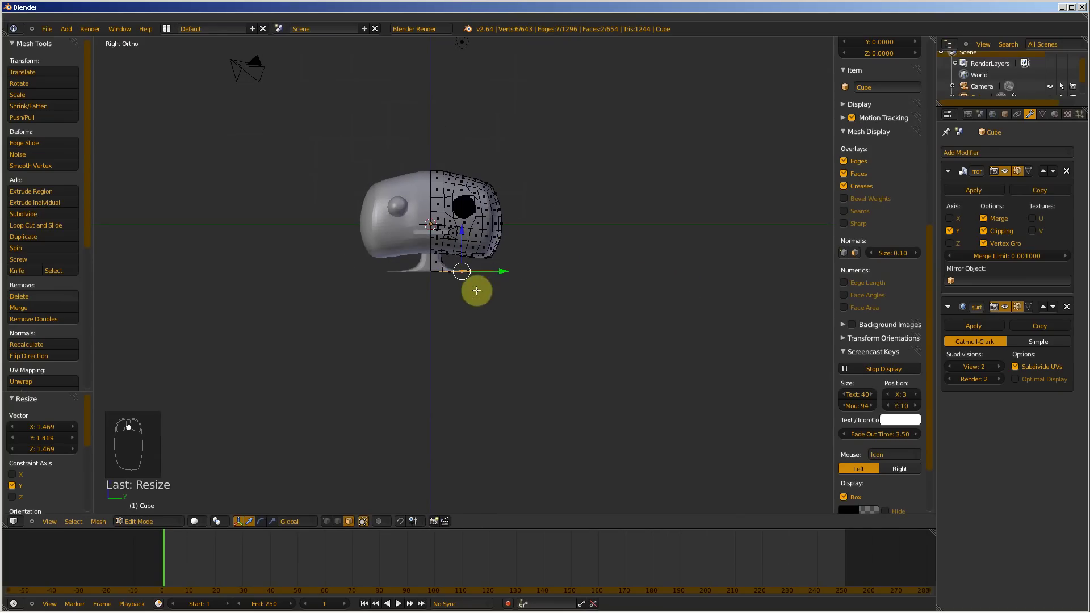
pyautogui.press('e')
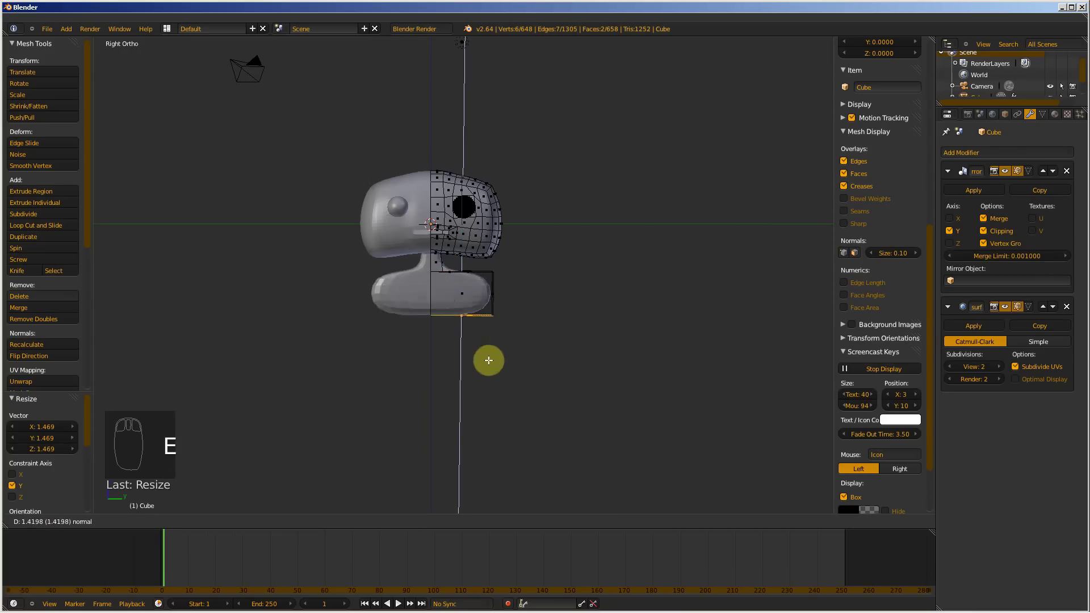
pyautogui.click(484, 464)
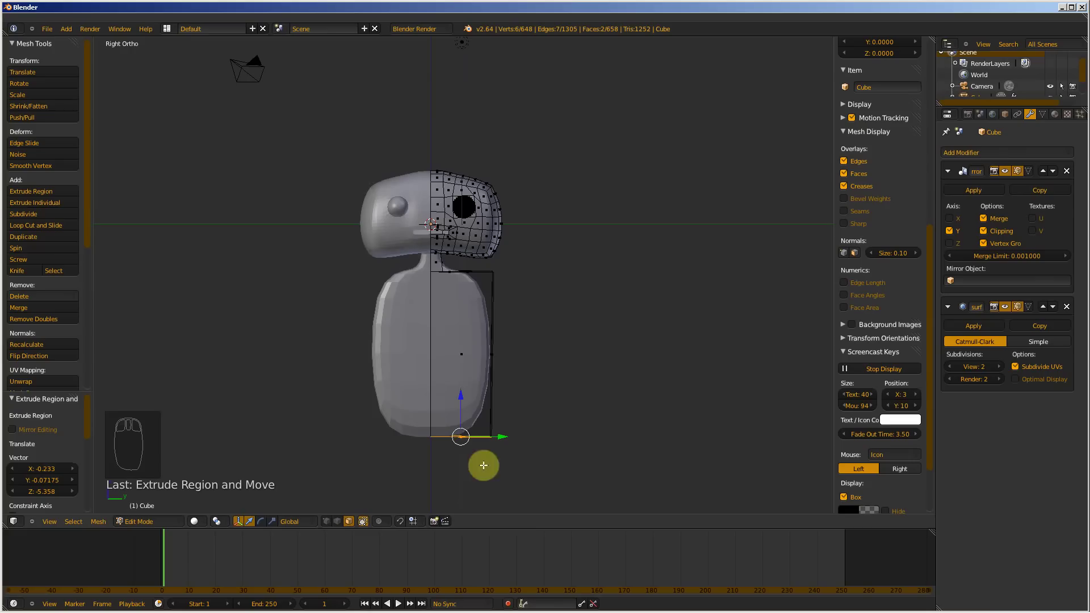
# - Switch to Chrome to compare the torso's proportions with the character reference images, and return to Blender to examine the torso
pyautogui.click(131, 606)
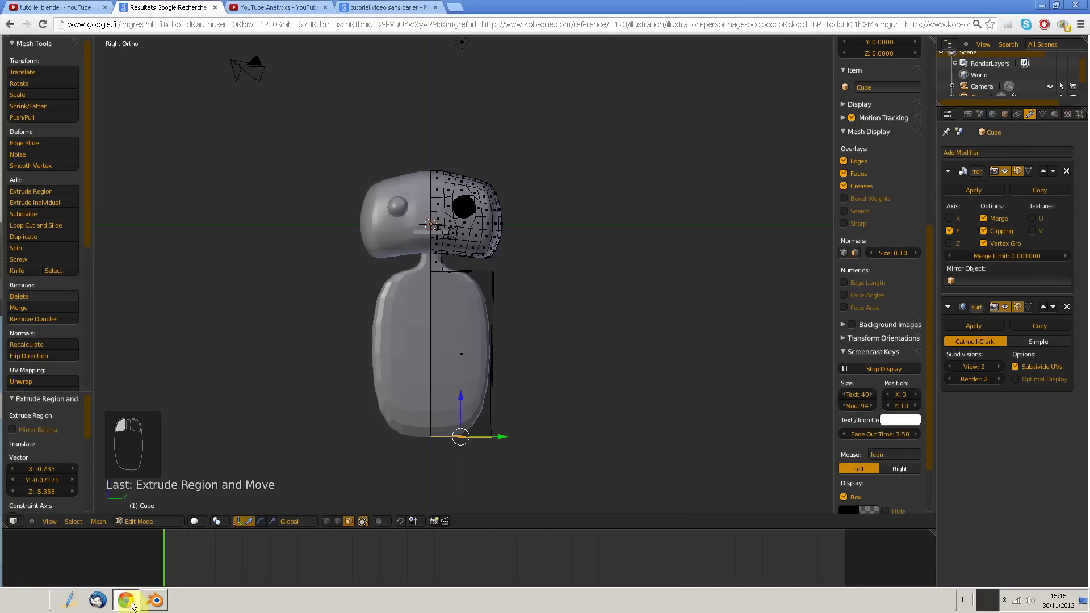
pyautogui.click(244, 8)
pyautogui.click(190, 11)
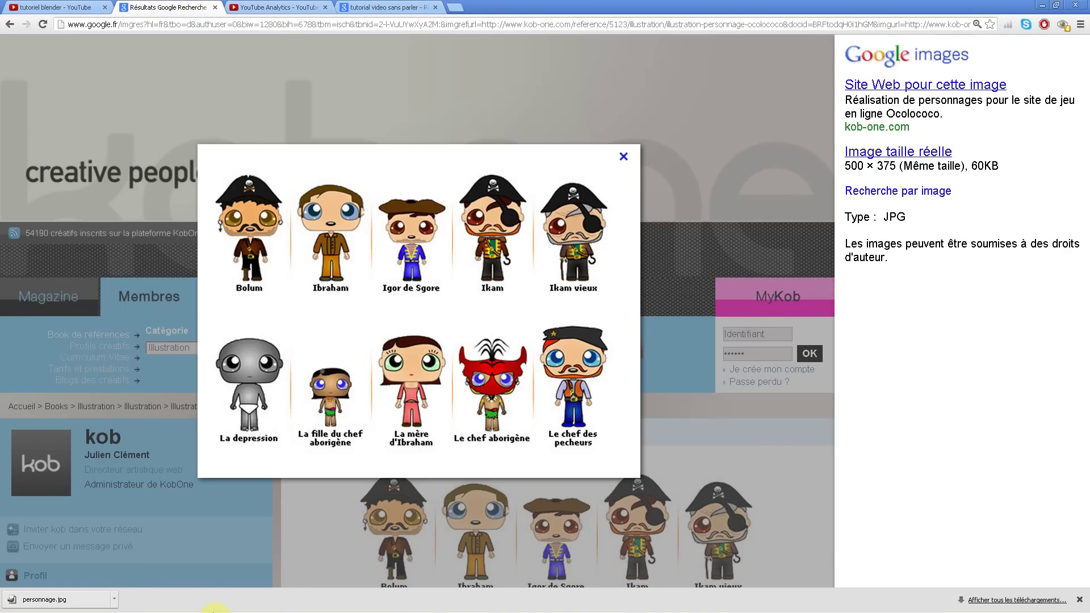
pyautogui.moveTo(183, 611)
pyautogui.click(155, 600)
pyautogui.scroll(4, 487, 333)
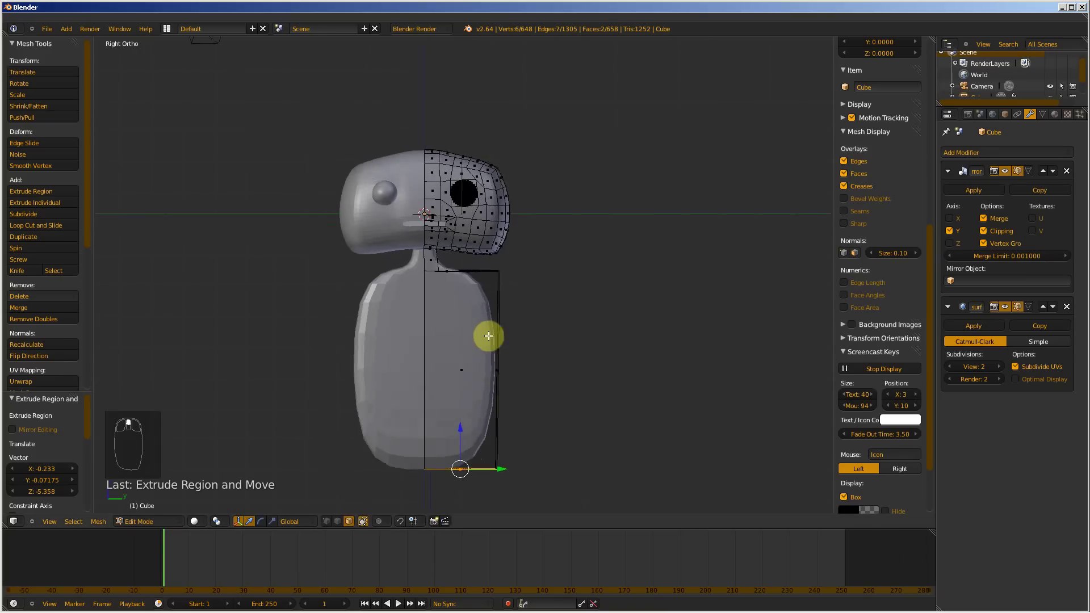
pyautogui.moveTo(567, 333); pyautogui.dragTo(511, 339, button='middle')
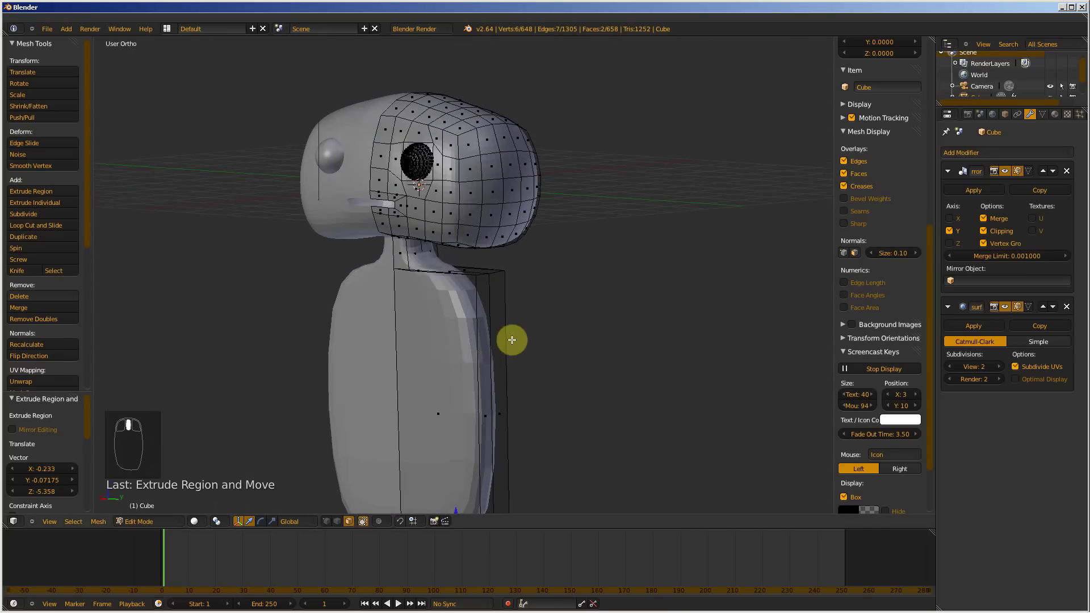
pyautogui.scroll(-2, 482, 394)
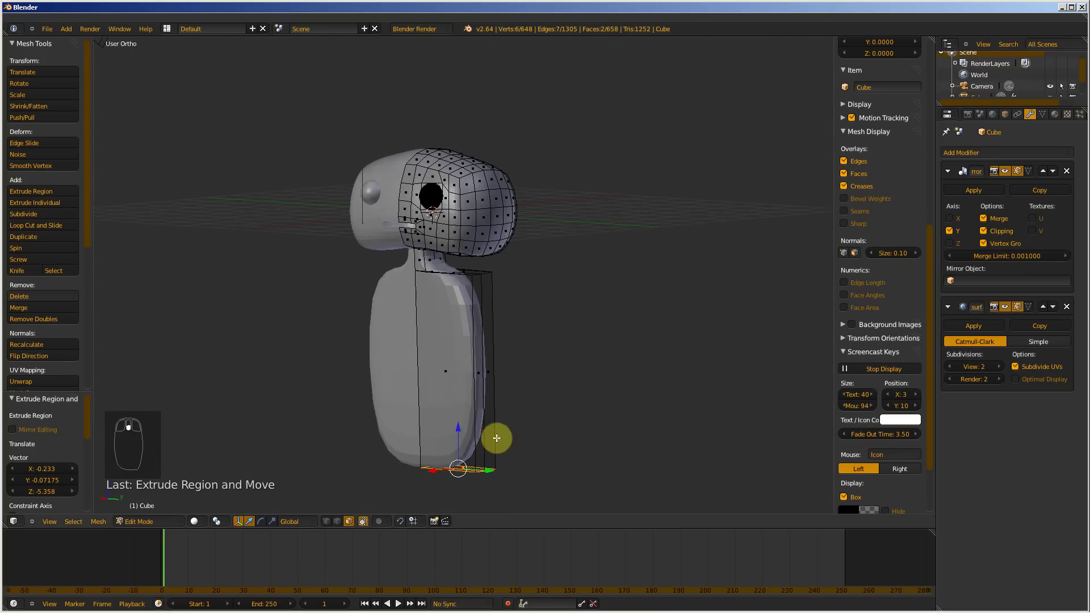
# - Turn off limiting the selection to visible geometry and select the torso's side, bottom and outer top faces
pyautogui.click(364, 521)
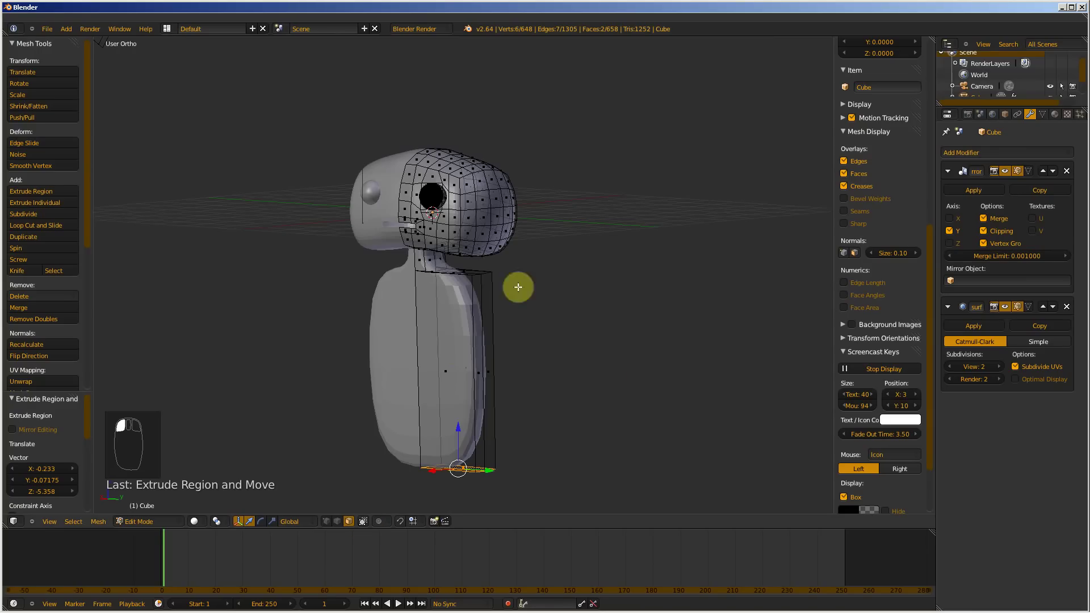
pyautogui.press('c')
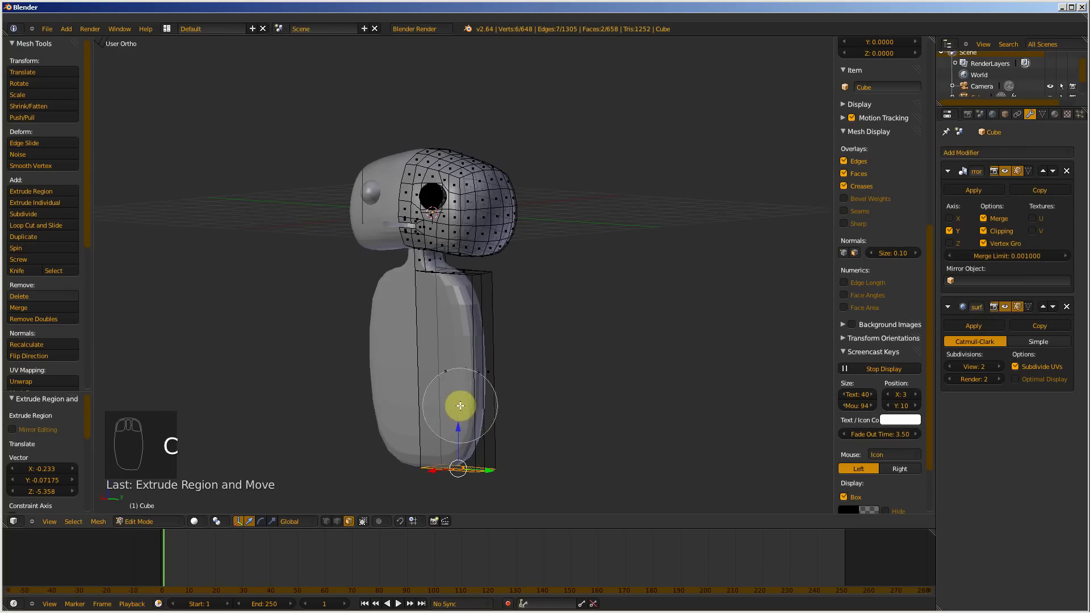
pyautogui.scroll(-3, 458, 408)
pyautogui.click(454, 405)
pyautogui.rightClick(495, 364)
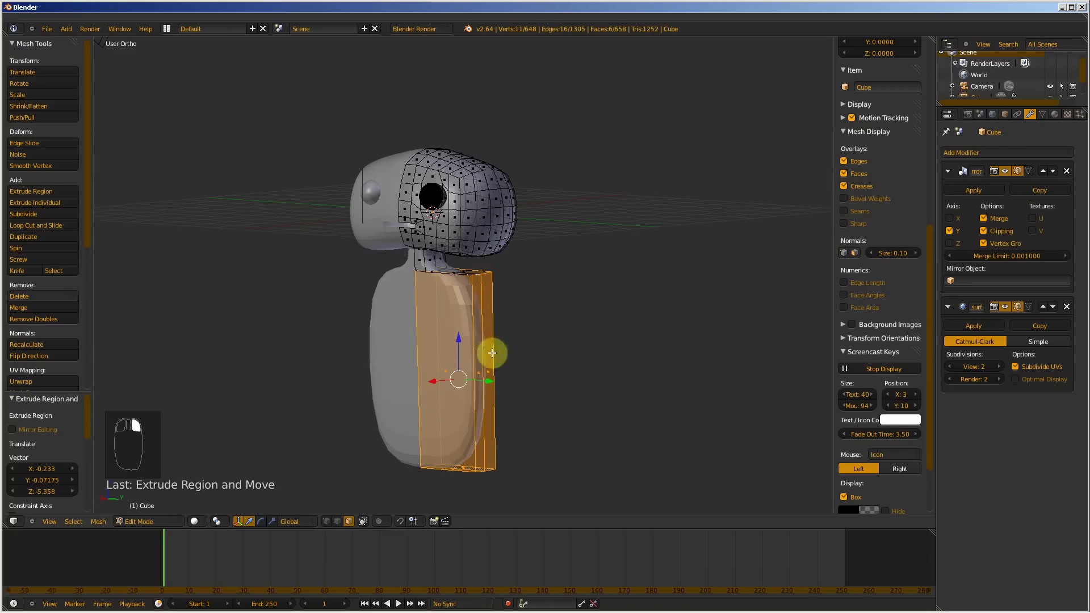
pyautogui.moveTo(492, 353); pyautogui.dragTo(529, 323, button='middle')
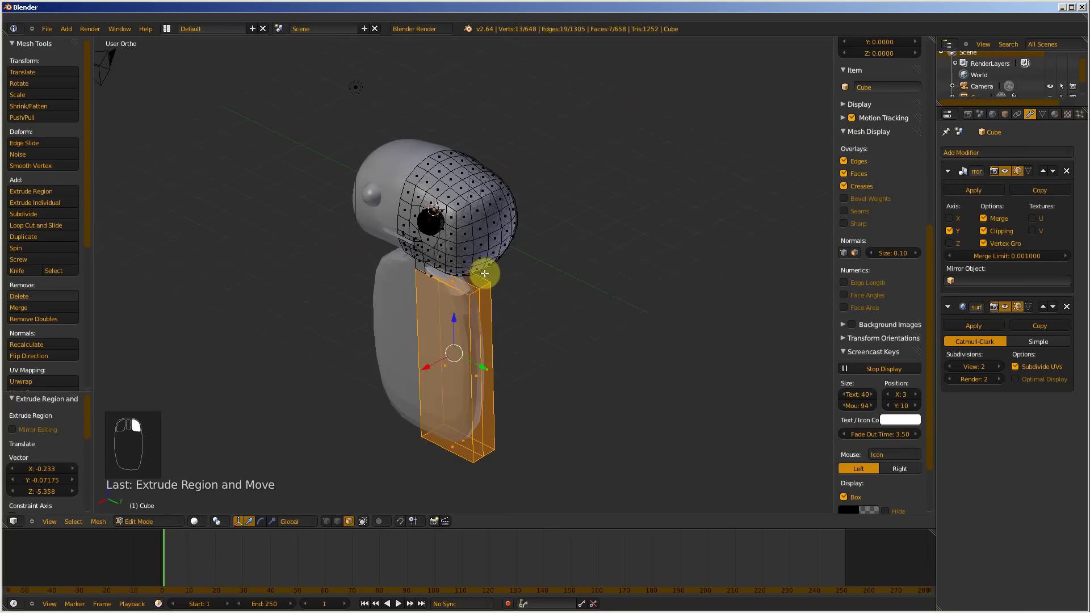
pyautogui.scroll(6, 496, 299)
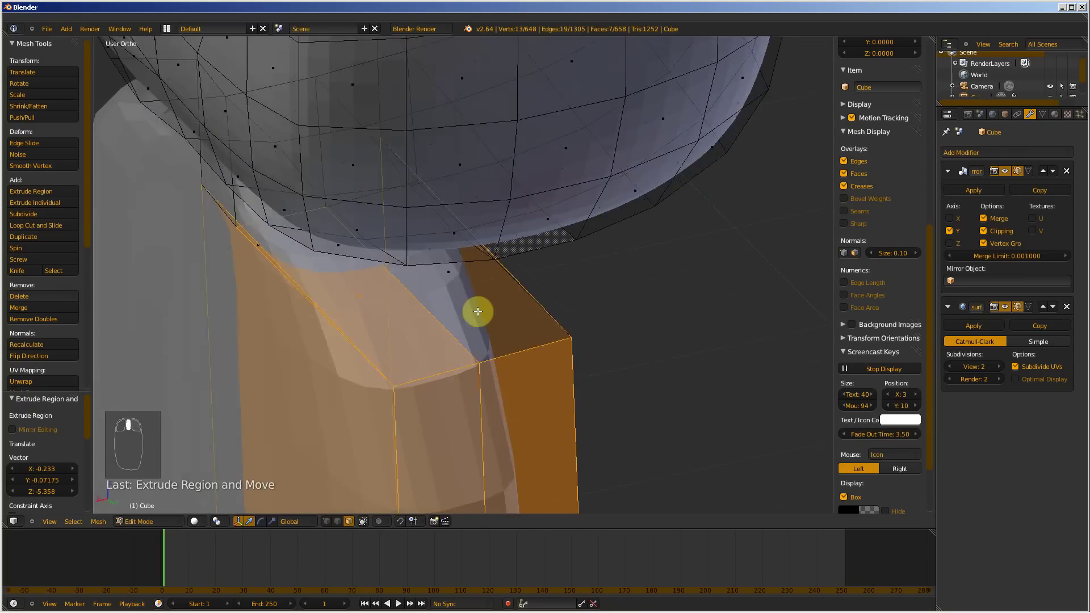
pyautogui.keyDown('shift'); pyautogui.rightClick(434, 253); pyautogui.keyUp('shift')
pyautogui.moveTo(410, 302); pyautogui.dragTo(542, 297, button='middle')
pyautogui.scroll(-10, 542, 298)
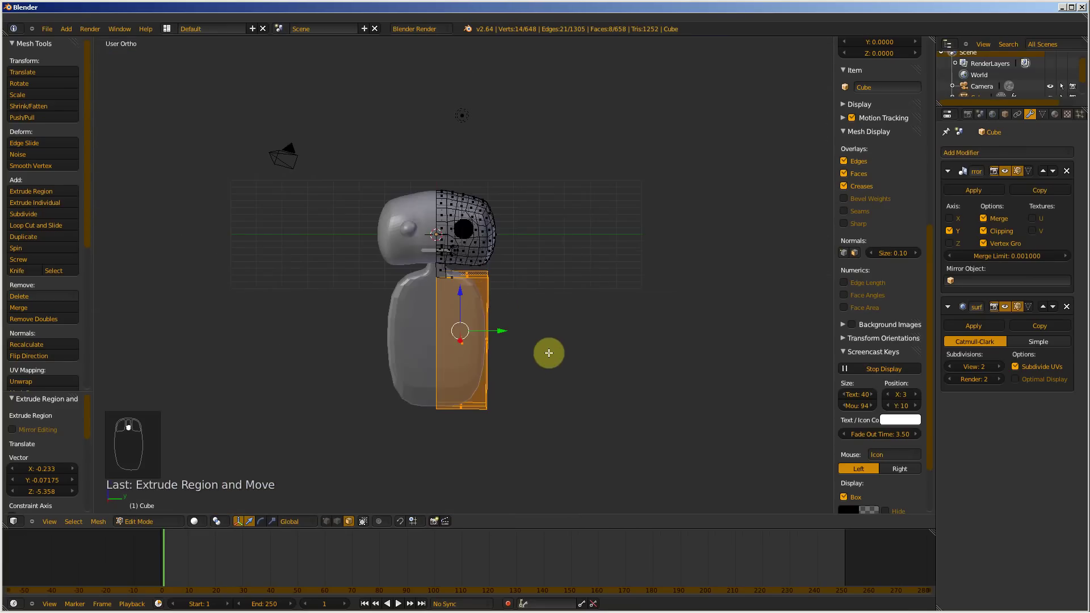
pyautogui.moveTo(548, 354); pyautogui.dragTo(548, 355, button='middle')
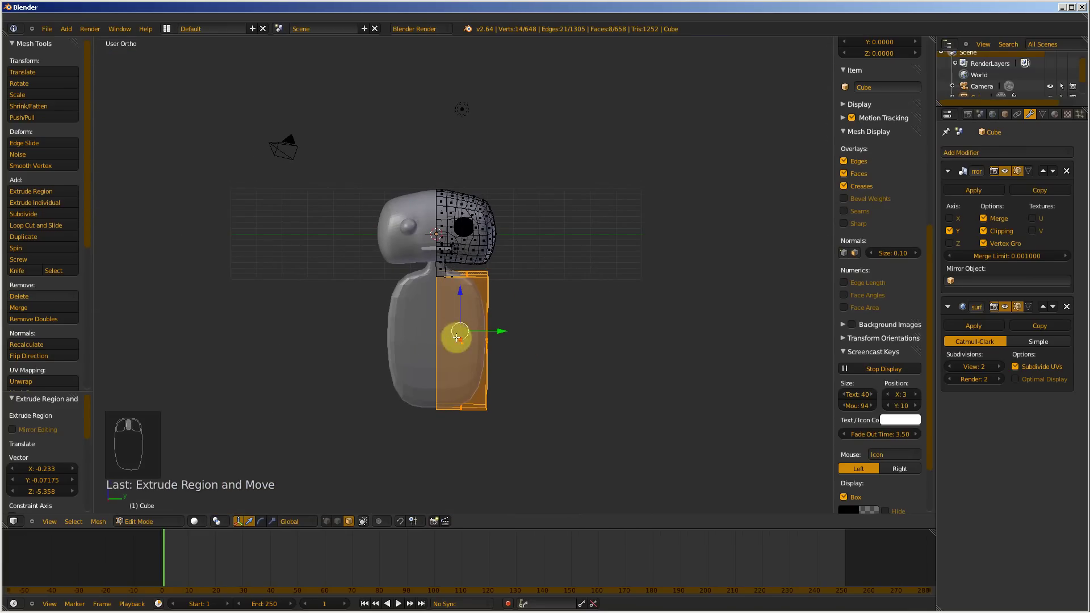
pyautogui.scroll(1, 504, 327)
pyautogui.scroll(1, 504, 327)
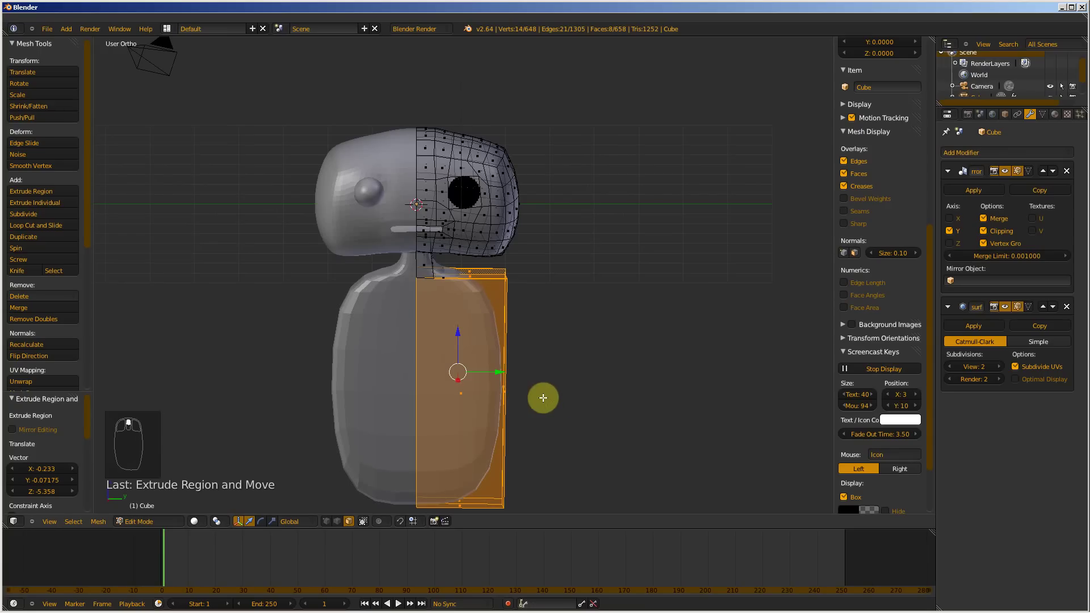
pyautogui.press('s')
pyautogui.press('y')
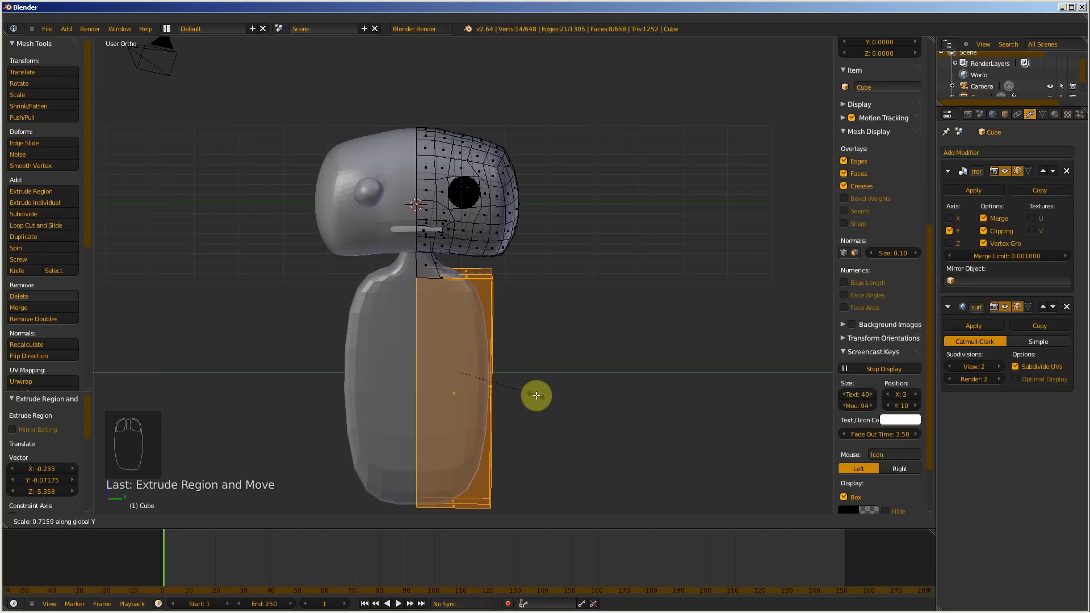
pyautogui.click(537, 396)
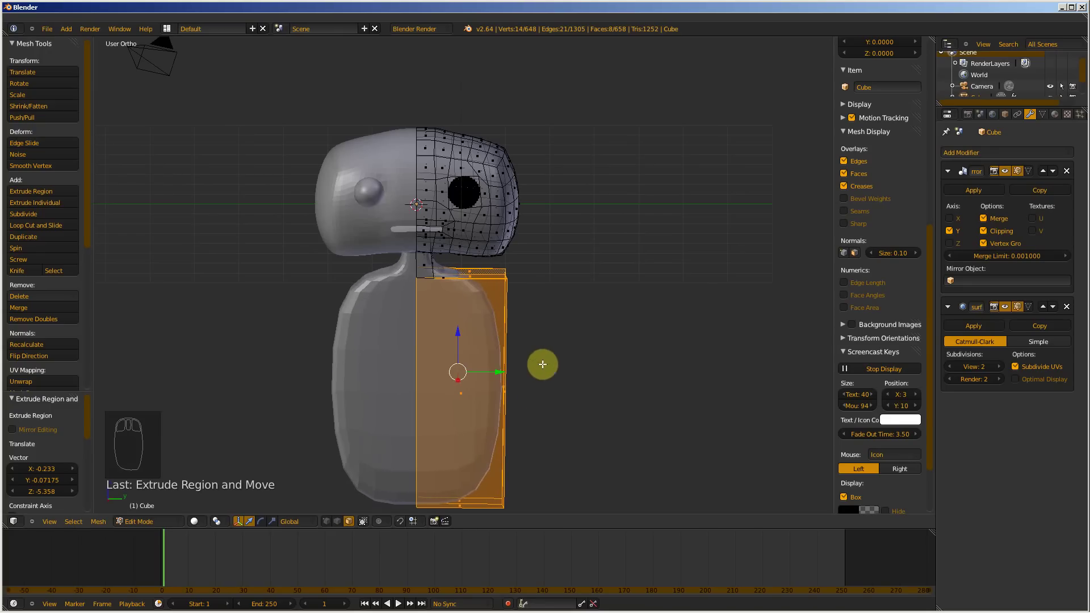
pyautogui.scroll(6, 555, 280)
pyautogui.scroll(2, 497, 286)
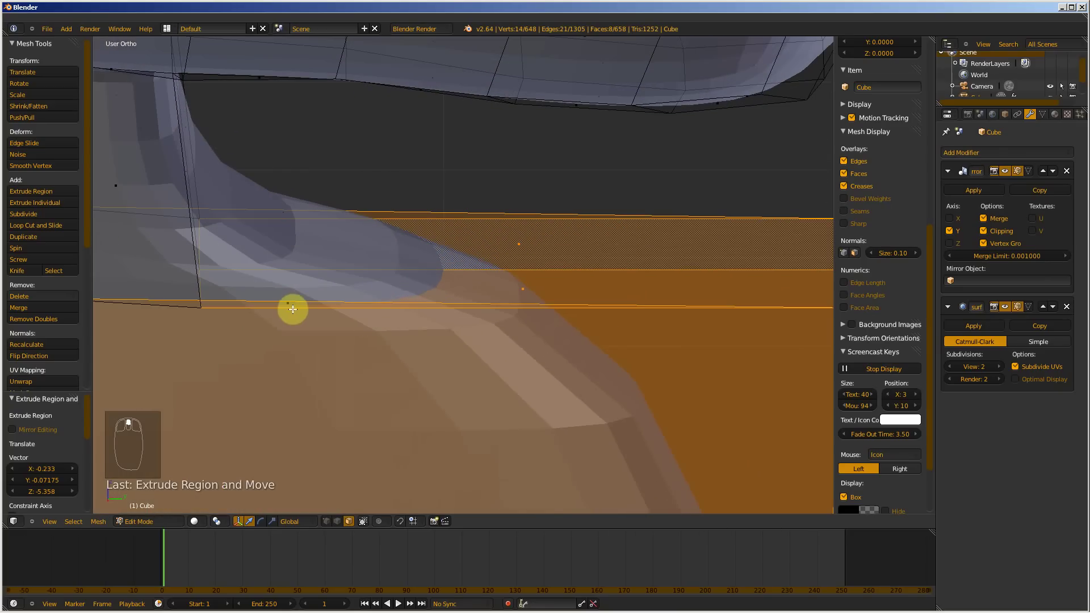
pyautogui.keyDown('shift'); pyautogui.rightClick(292, 305); pyautogui.keyUp('shift')
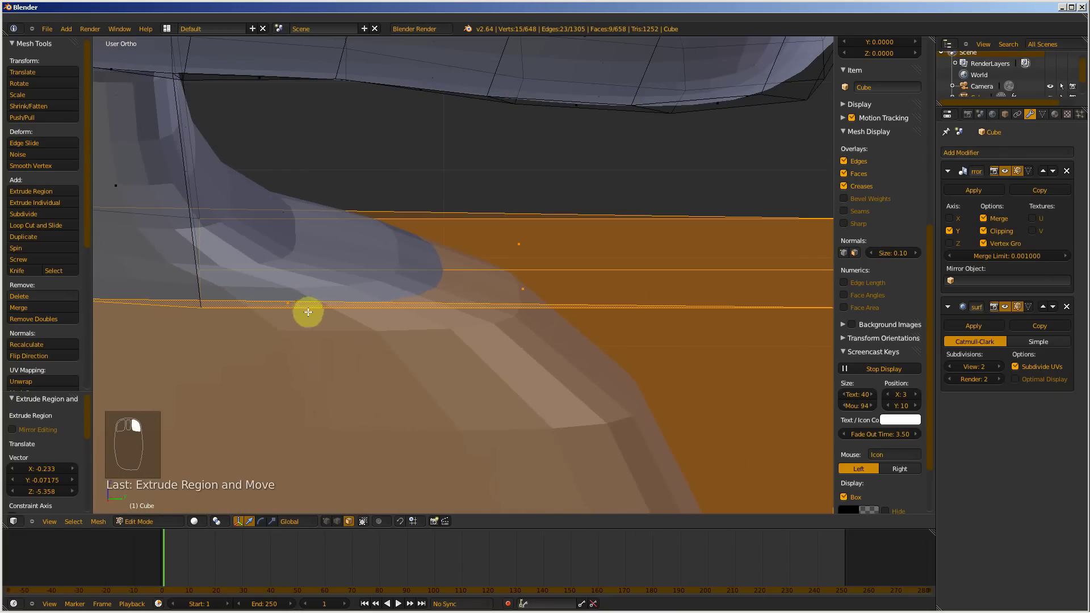
pyautogui.scroll(-8, 337, 275)
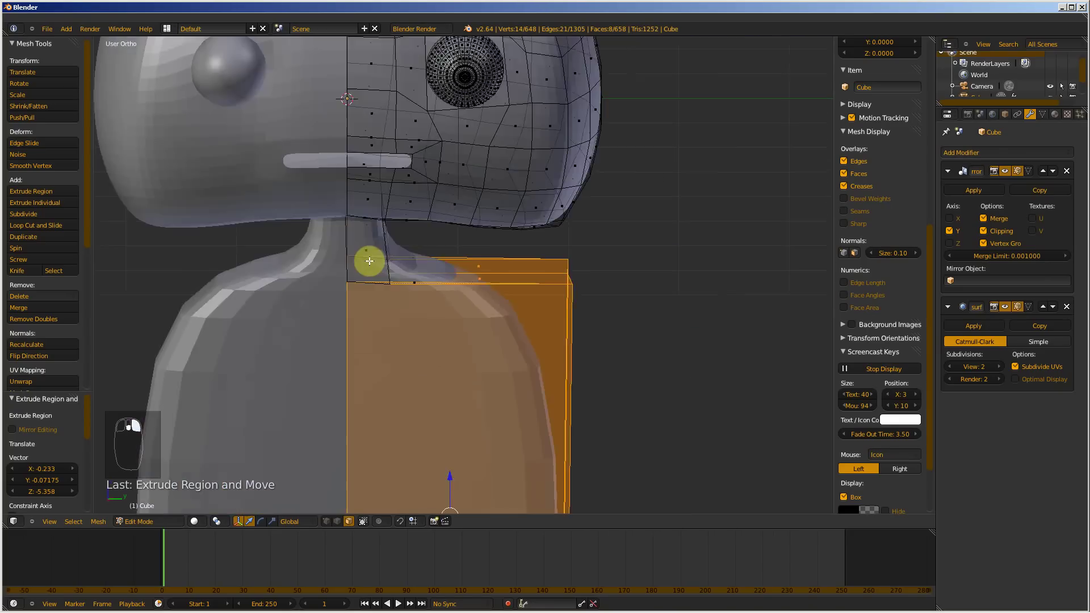
# - Narrow the selected torso faces by scaling them about 0.338 along Y
pyautogui.press('s')
pyautogui.press('y')
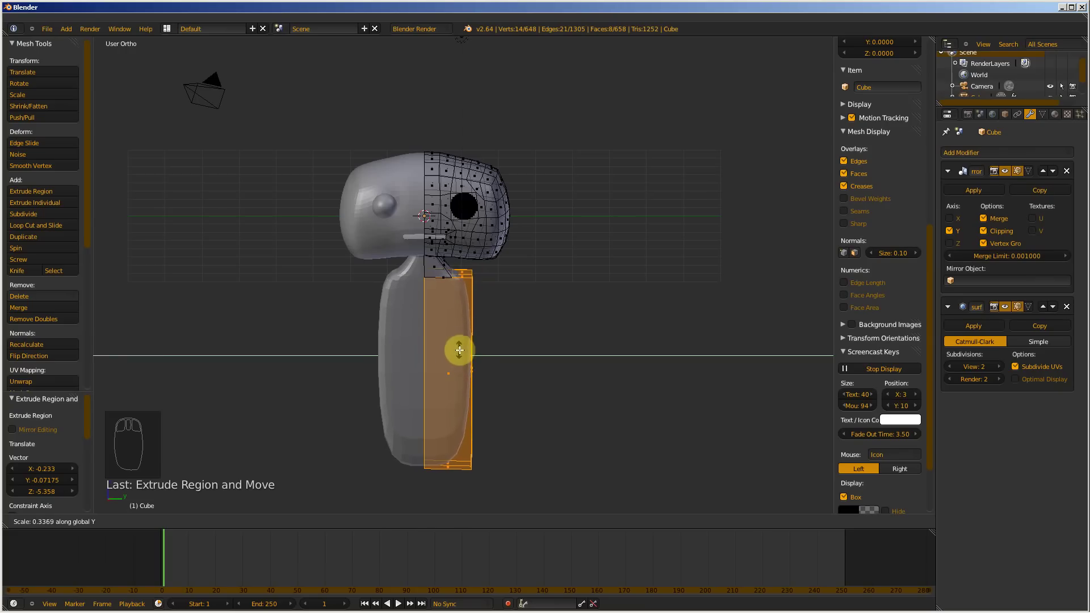
pyautogui.click(460, 350)
# - Select the two outer side faces of the torso and scale them about 2.479 along X to deepen the body
pyautogui.moveTo(531, 348); pyautogui.dragTo(453, 365, button='middle')
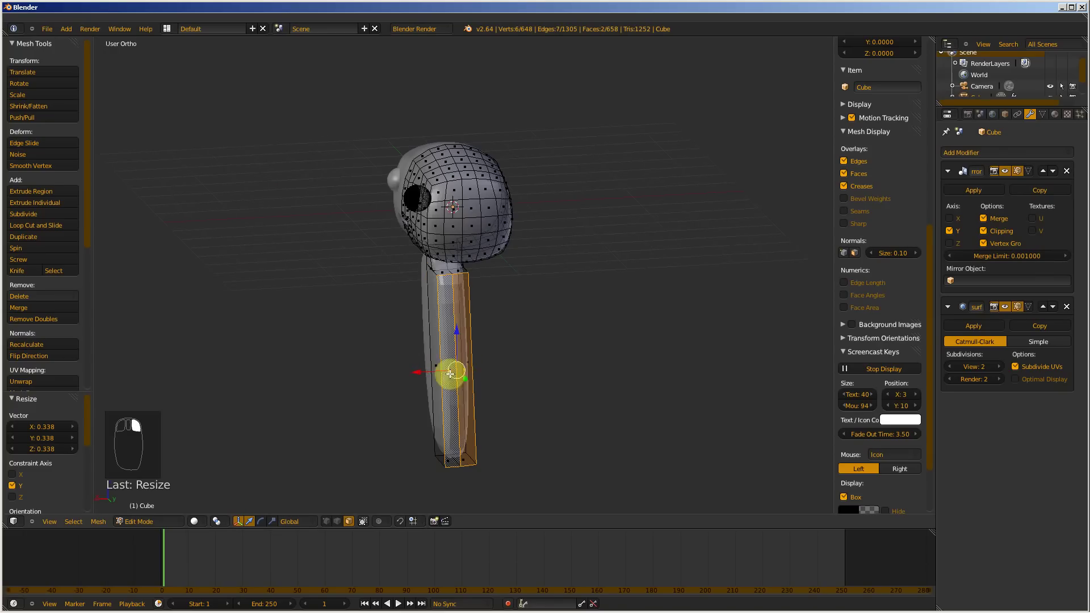
pyautogui.press('s')
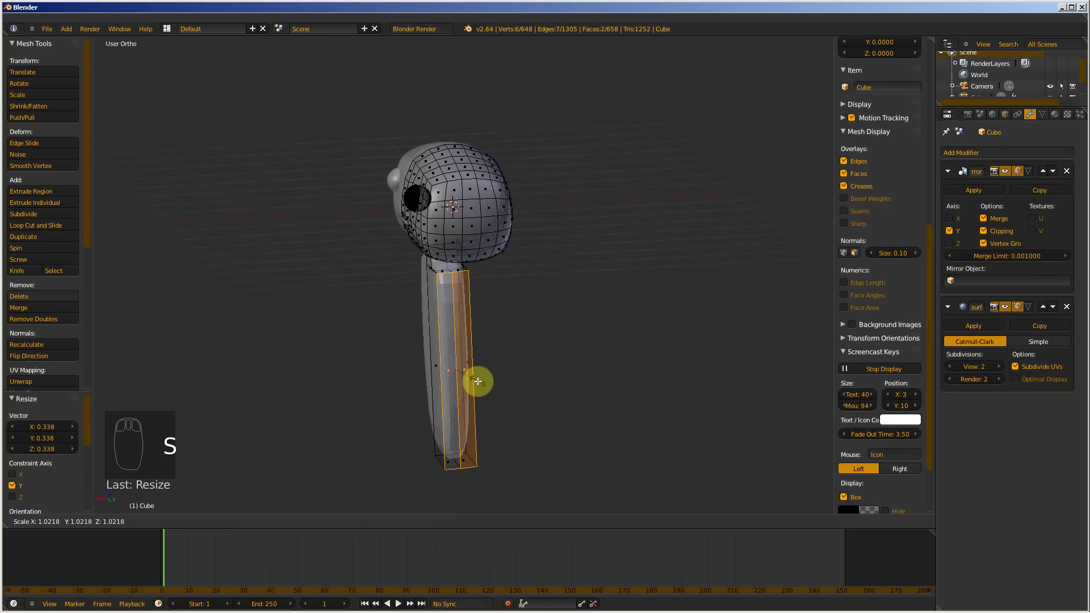
pyautogui.press('x')
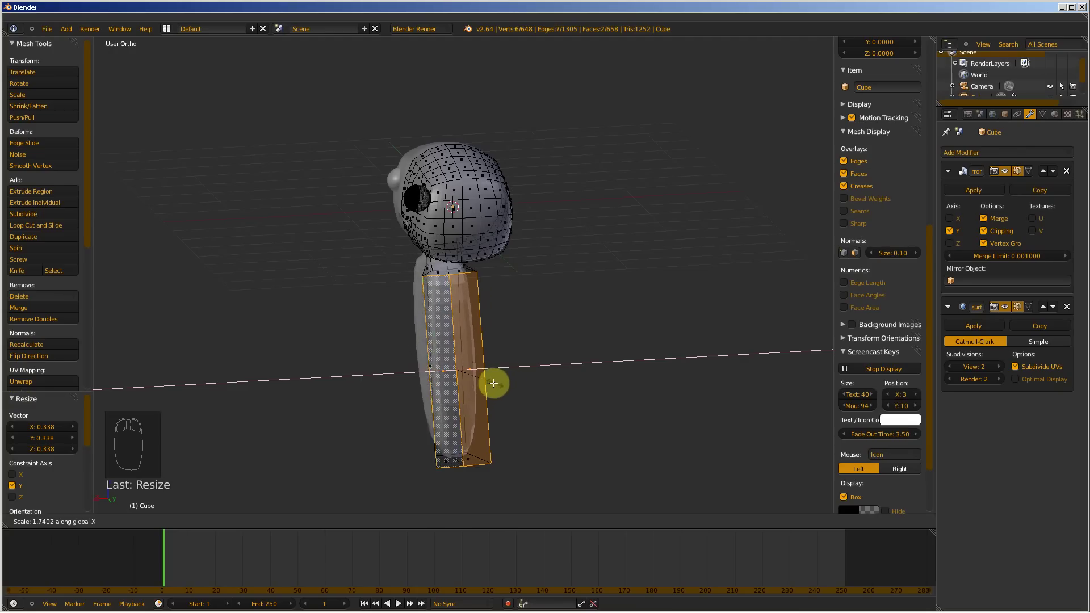
pyautogui.click(506, 384)
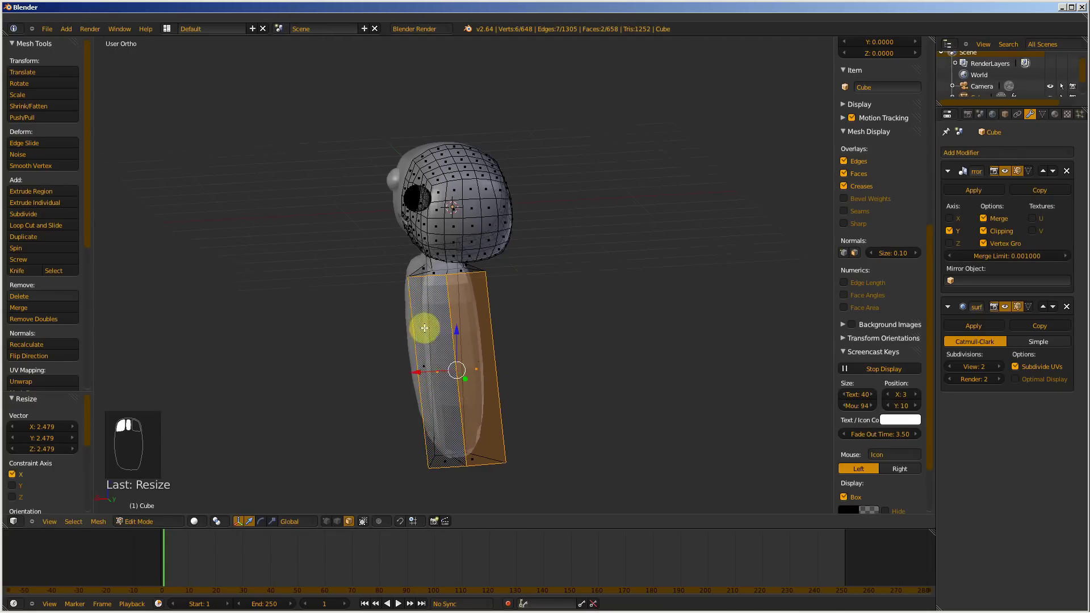
# - In edge select mode, move the torso's front centre edge outward about 0.892 along X and pull the back centre edge outward along X
pyautogui.moveTo(421, 324); pyautogui.dragTo(465, 350, button='middle')
pyautogui.hotkey('ctrl', 'Tab')
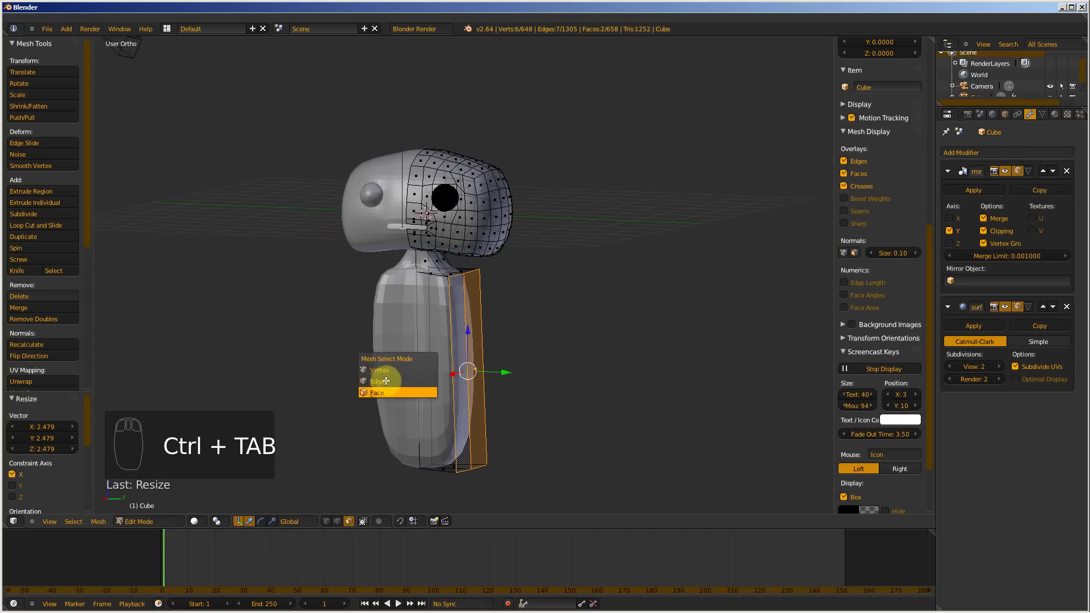
pyautogui.click(392, 372)
pyautogui.hotkey('ctrl', 'Tab')
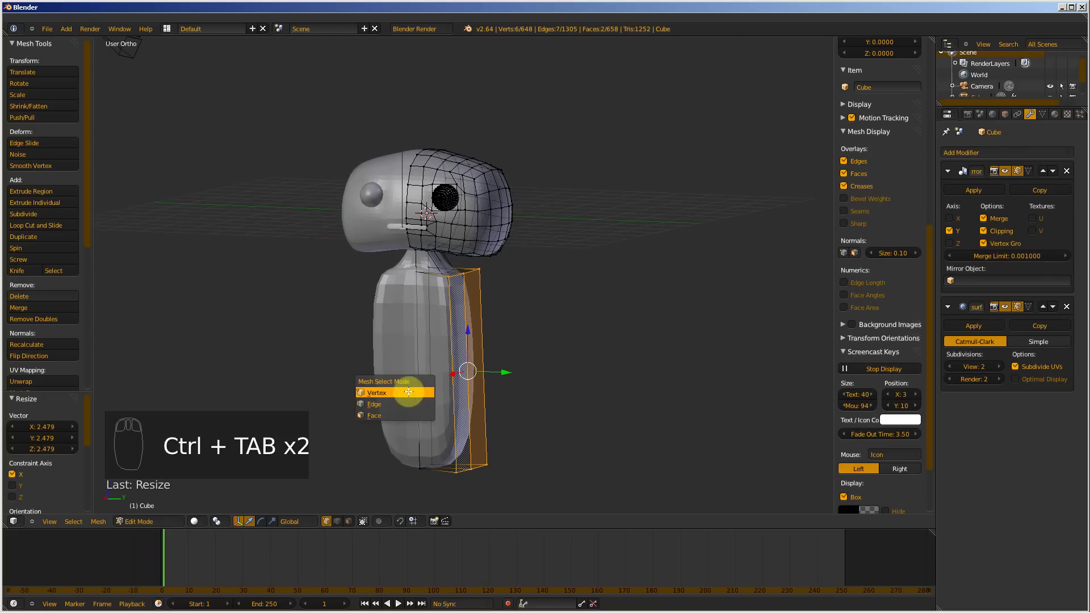
pyautogui.click(404, 402)
pyautogui.rightClick(419, 376)
pyautogui.moveTo(546, 354); pyautogui.dragTo(503, 369, button='middle')
pyautogui.moveTo(386, 383); pyautogui.dragTo(358, 403)
pyautogui.moveTo(440, 381); pyautogui.dragTo(528, 370, button='middle')
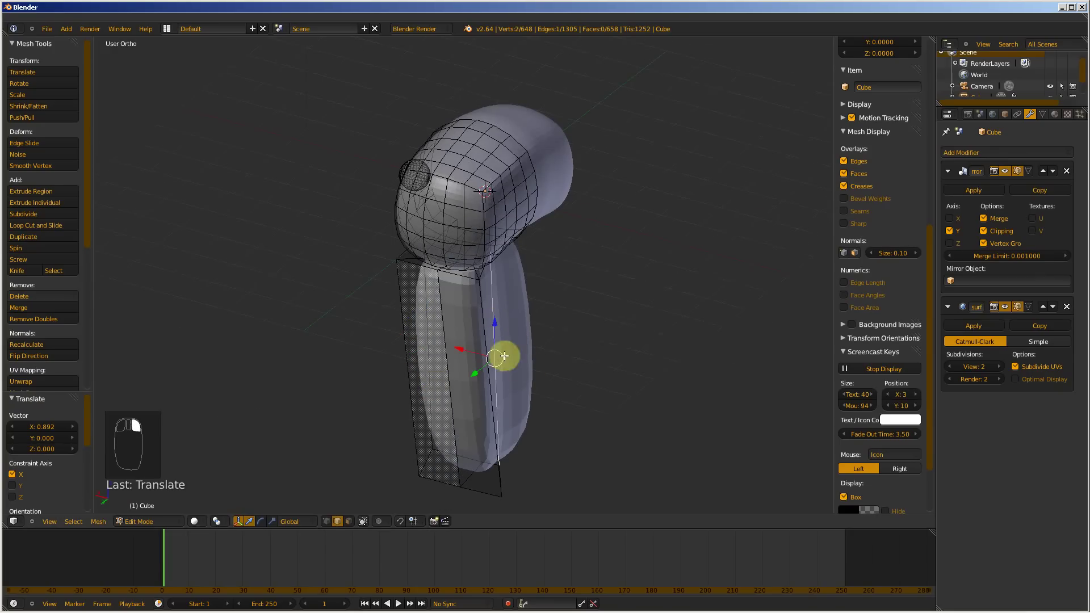
pyautogui.moveTo(462, 348); pyautogui.dragTo(489, 362)
# - Check the neck and shoulders in object mode, and select the four faces around the neck in edit mode with face selection
pyautogui.moveTo(489, 362); pyautogui.dragTo(632, 293, button='middle')
pyautogui.press('Tab')
pyautogui.scroll(5, 484, 267)
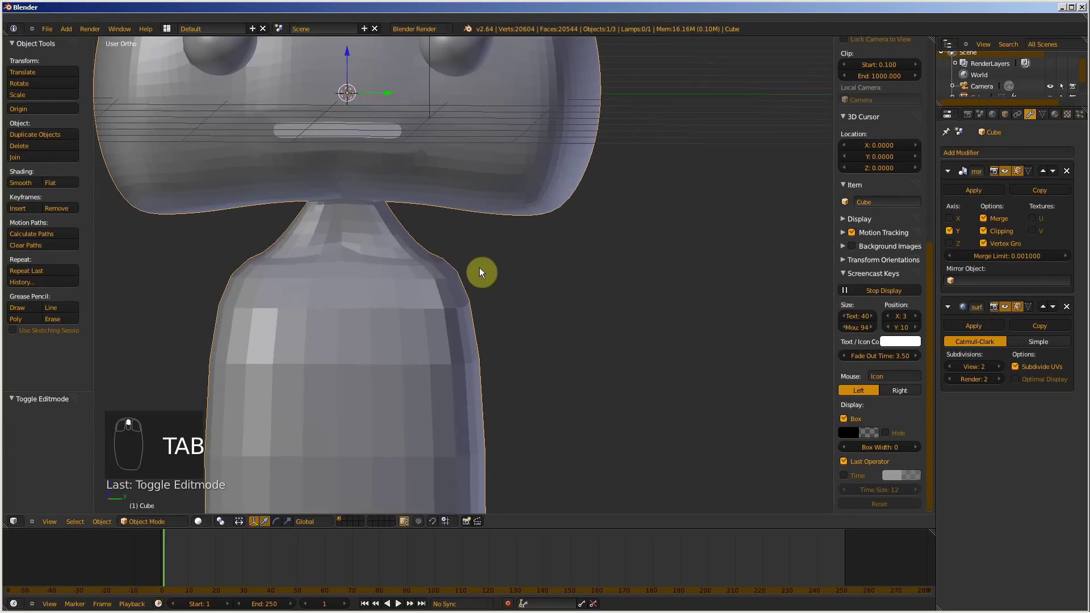
pyautogui.scroll(-1, 422, 267)
pyautogui.press('Tab')
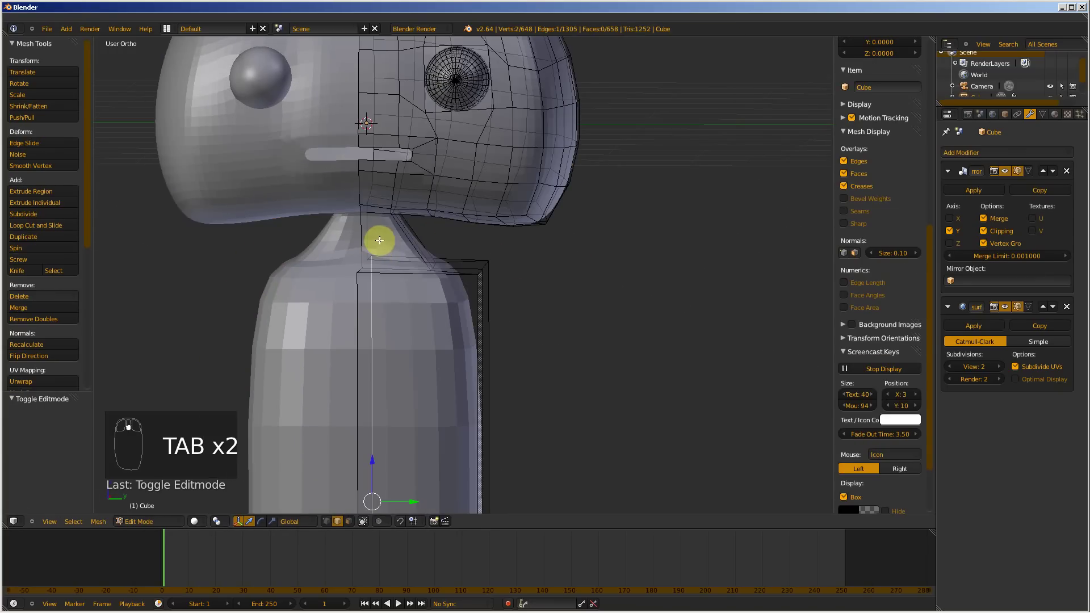
pyautogui.hotkey('ctrl', 'Tab')
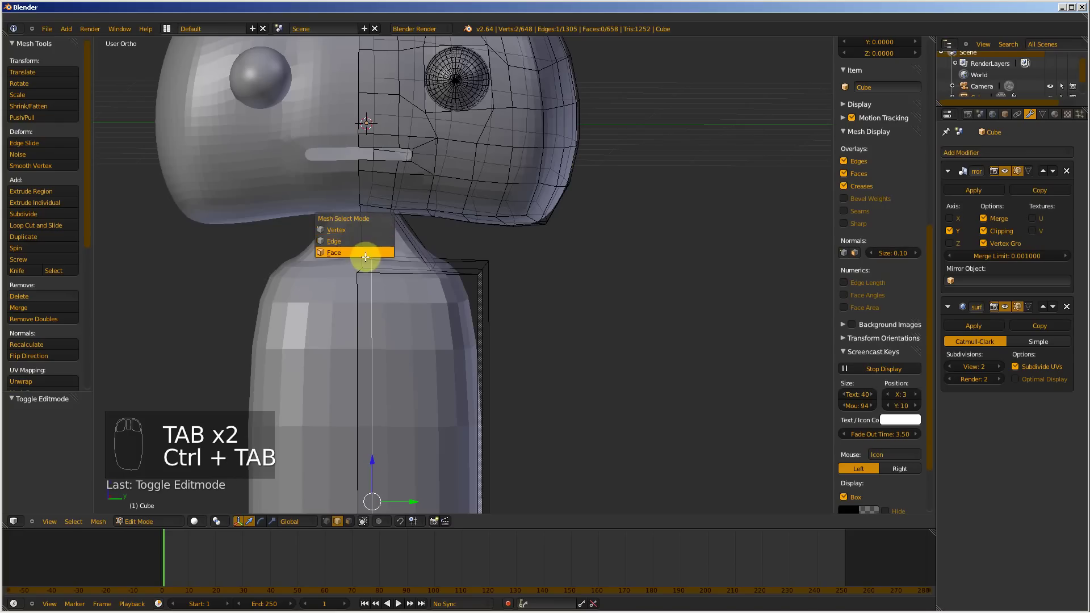
pyautogui.click(367, 254)
pyautogui.rightClick(376, 247)
pyautogui.moveTo(482, 268); pyautogui.dragTo(388, 269, button='middle')
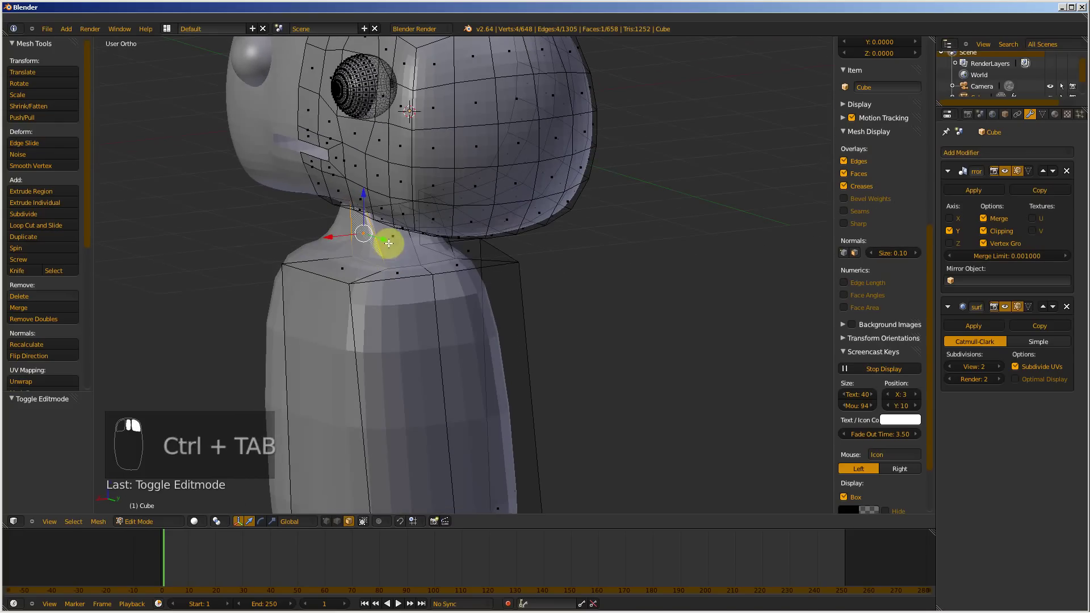
pyautogui.keyDown('shift'); pyautogui.rightClick(386, 243); pyautogui.keyUp('shift')
pyautogui.keyDown('shift'); pyautogui.rightClick(430, 249); pyautogui.keyUp('shift')
pyautogui.moveTo(582, 269); pyautogui.dragTo(424, 260, button='middle')
pyautogui.rightClick(368, 245)
pyautogui.keyDown('shift'); pyautogui.rightClick(400, 247); pyautogui.keyUp('shift')
pyautogui.keyDown('shift'); pyautogui.rightClick(432, 244); pyautogui.keyUp('shift')
pyautogui.keyDown('shift'); pyautogui.rightClick(530, 239); pyautogui.keyUp('shift')
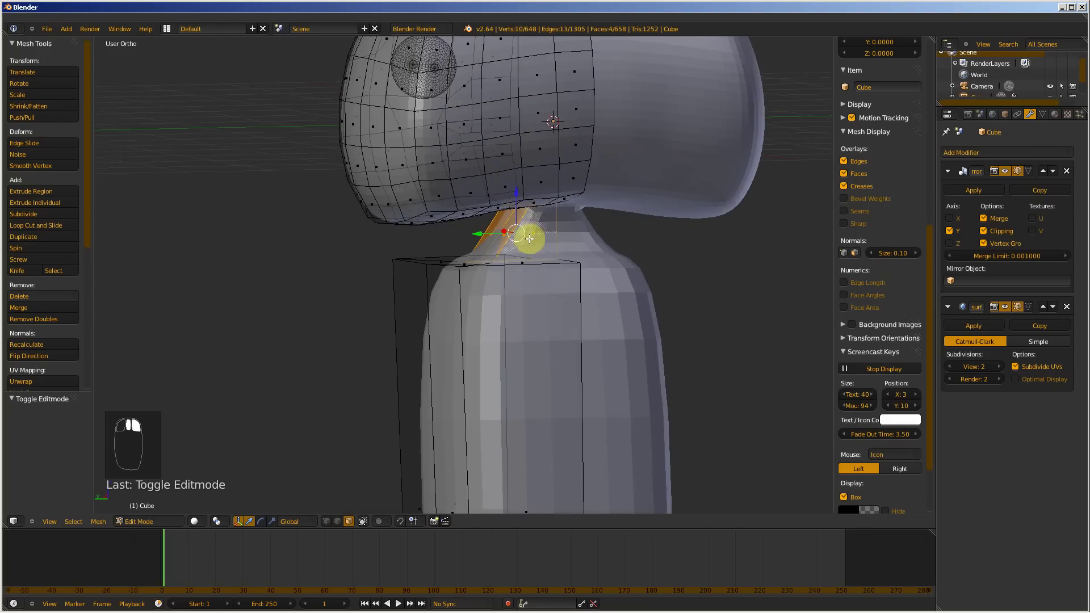
pyautogui.moveTo(530, 239); pyautogui.dragTo(687, 267, button='middle')
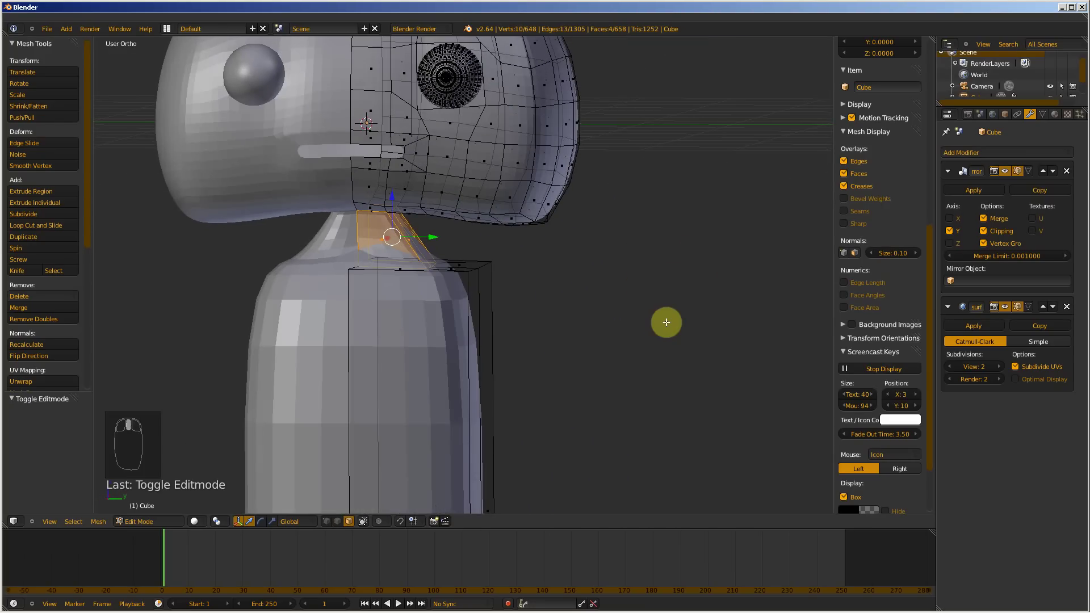
# - Straighten the neck by scaling its selected faces about 0.121 along Y
pyautogui.press('s')
pyautogui.press('y')
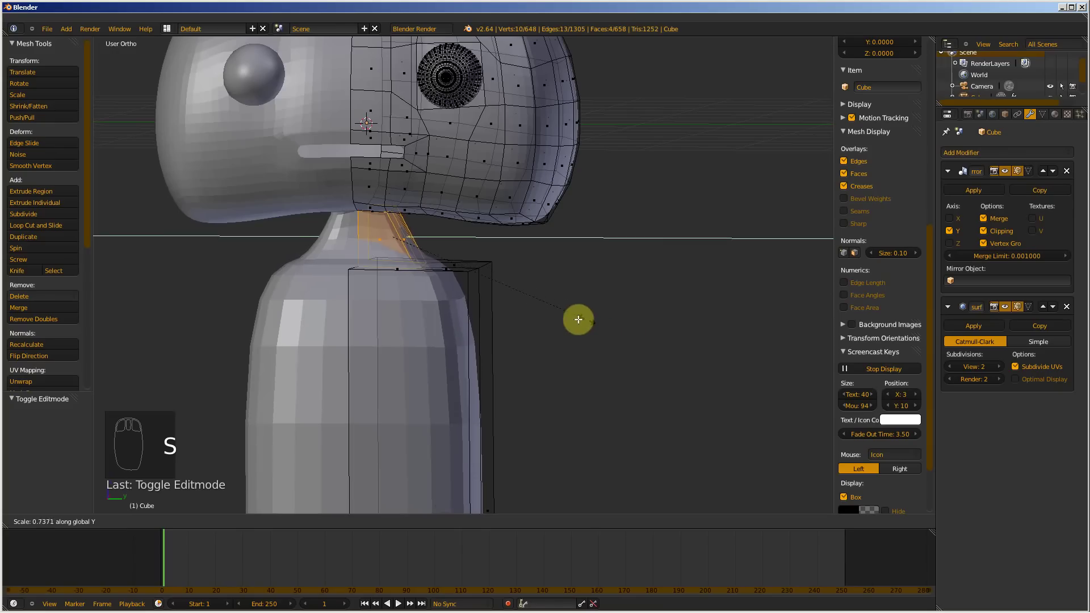
pyautogui.click(426, 249)
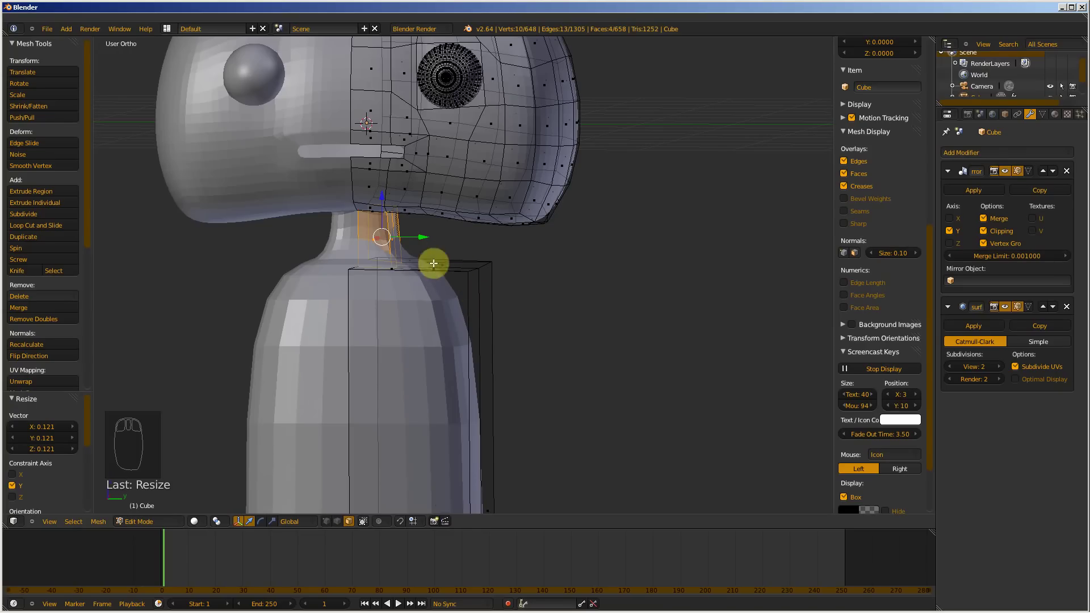
pyautogui.moveTo(521, 296); pyautogui.dragTo(448, 297, button='middle')
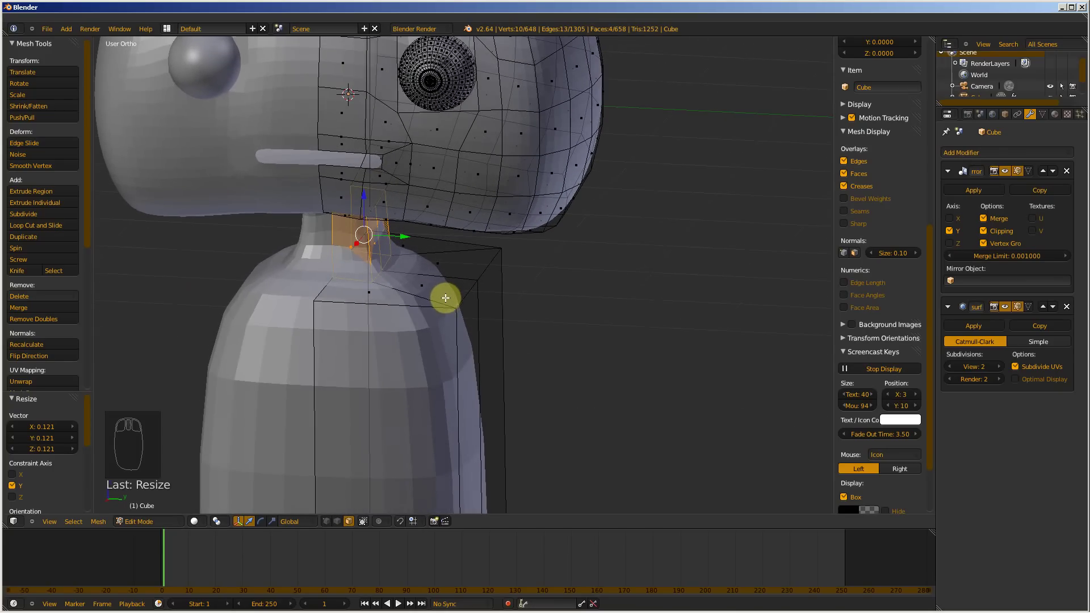
# - In edge select mode, select the four edges running around the upper rim of the torso at the shoulders
pyautogui.hotkey('ctrl', 'Tab')
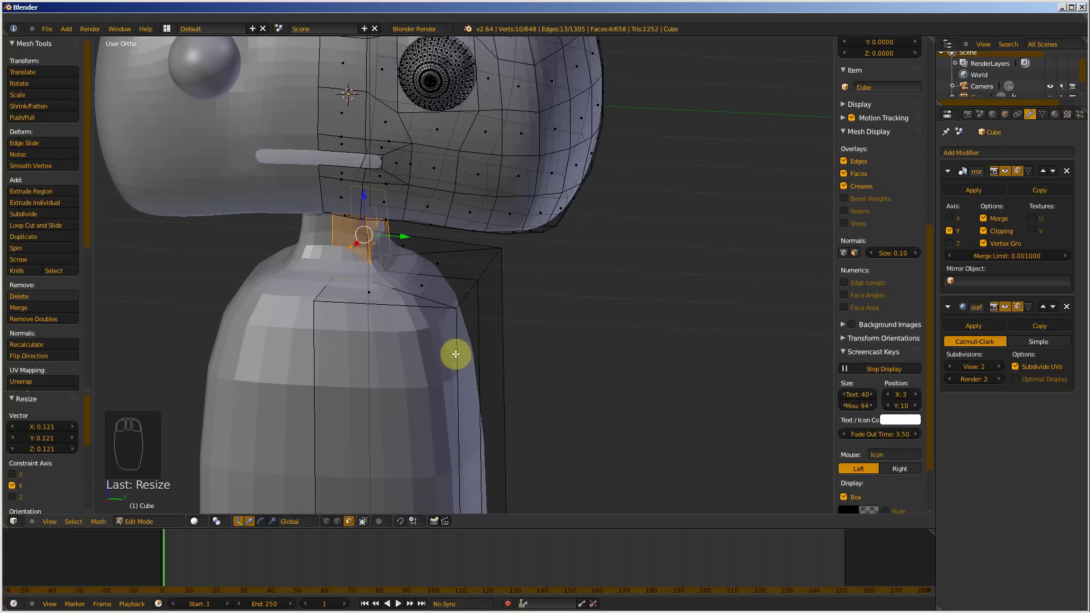
pyautogui.hotkey('ctrl', 'Tab')
pyautogui.click(462, 318)
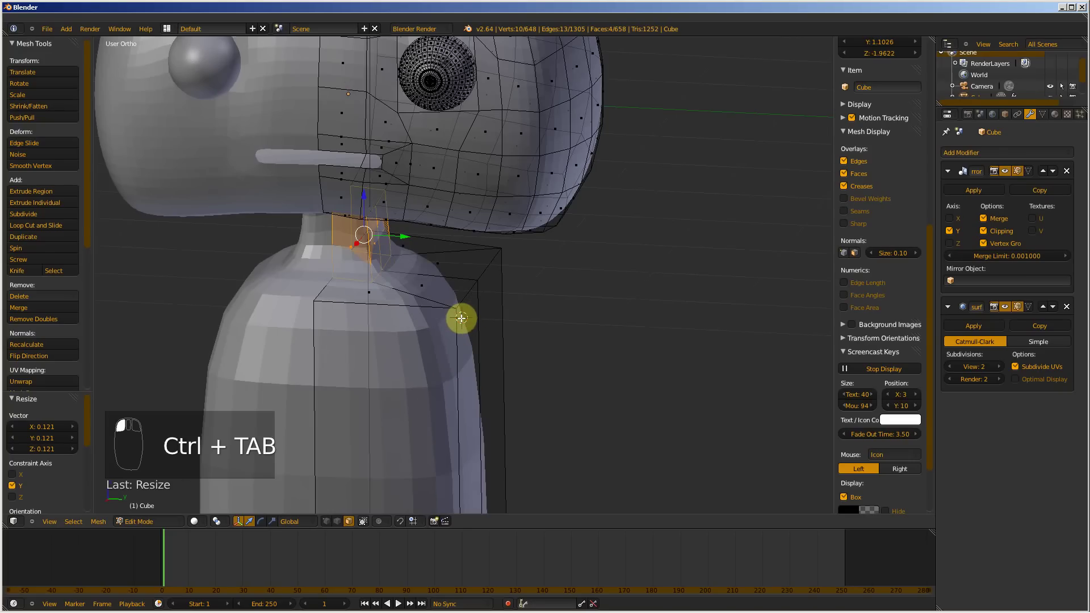
pyautogui.hotkey('ctrl', 'Tab')
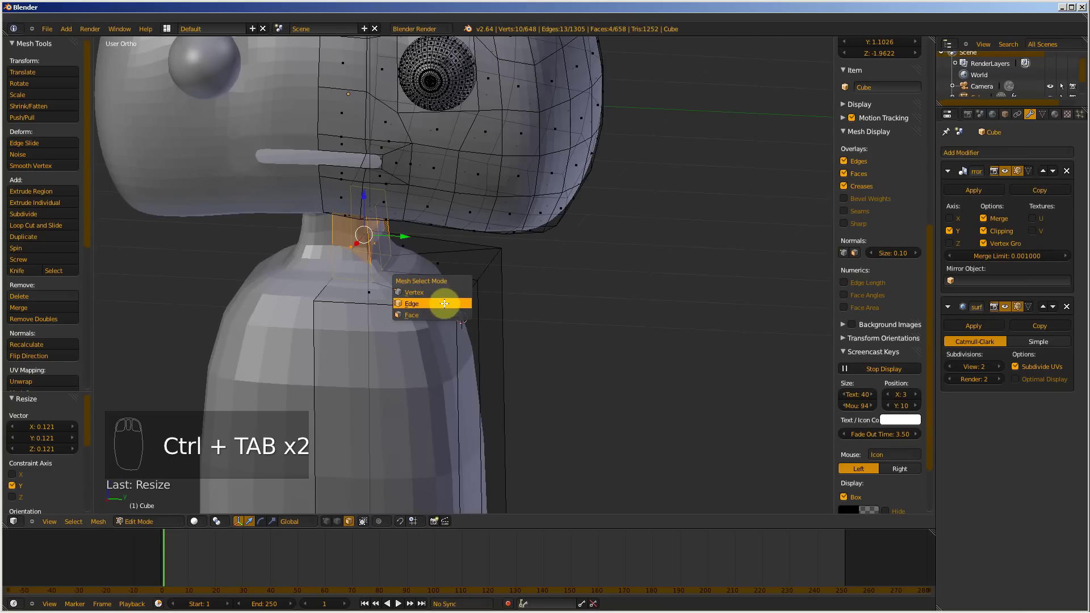
pyautogui.click(403, 310)
pyautogui.rightClick(403, 308)
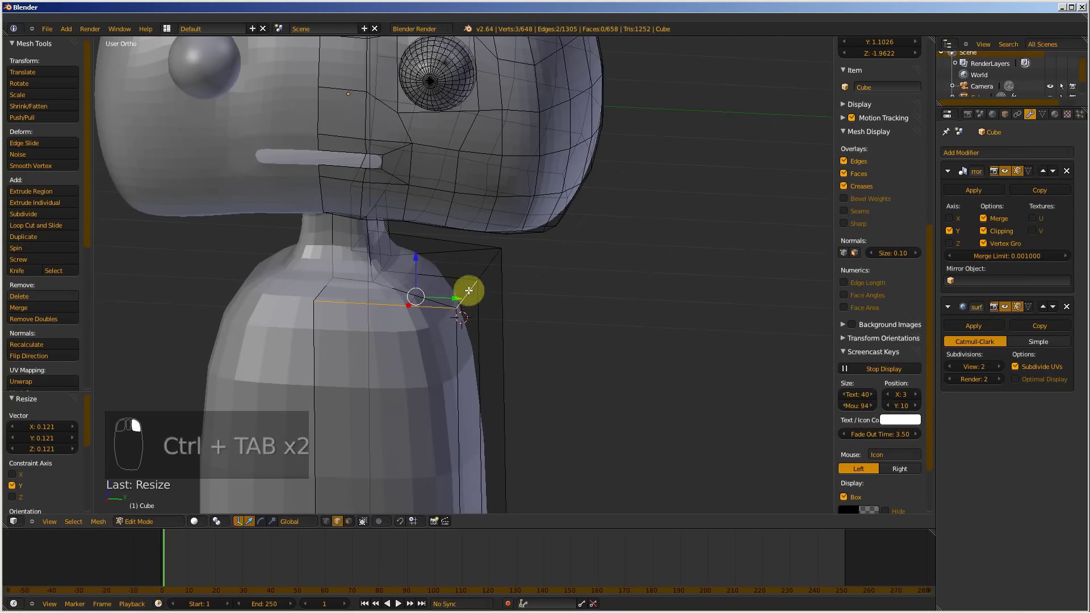
pyautogui.keyDown('shift'); pyautogui.rightClick(489, 262); pyautogui.keyUp('shift')
pyautogui.keyDown('shift'); pyautogui.rightClick(463, 241); pyautogui.keyUp('shift')
# - Set the mean crease of the selected shoulder edges to 0.706 and check the squarer shoulders in object mode before resuming mesh editing
pyautogui.moveTo(575, 268); pyautogui.dragTo(514, 271, button='middle')
pyautogui.scroll(15, 891, 134)
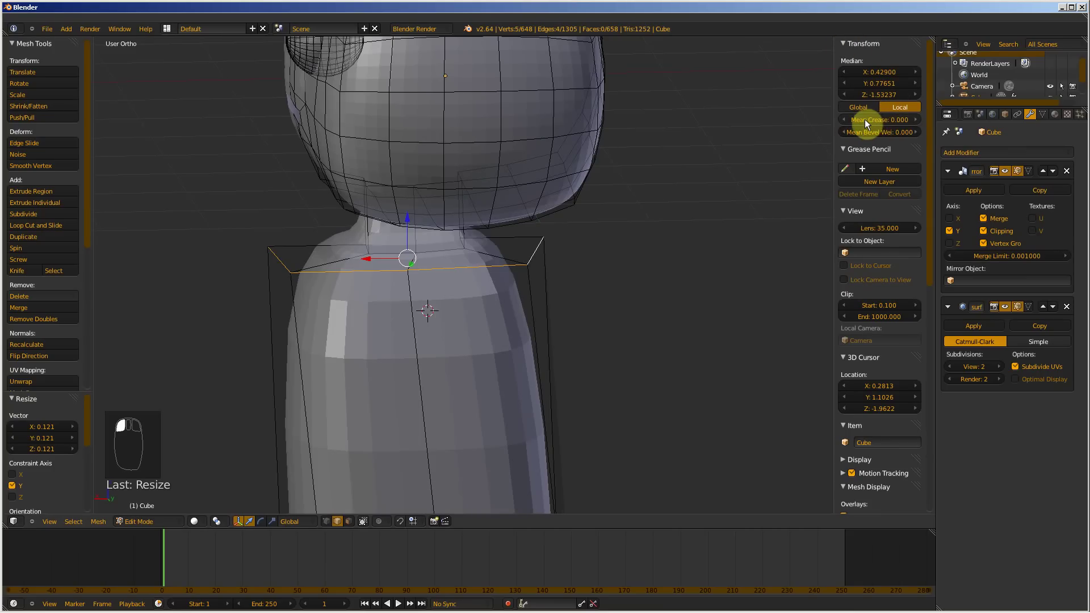
pyautogui.moveTo(884, 123)
pyautogui.mouseDown()
pyautogui.moveTo(1078, 126)
pyautogui.moveTo(1082, 117)
pyautogui.moveTo(1071, 126)
pyautogui.mouseUp()
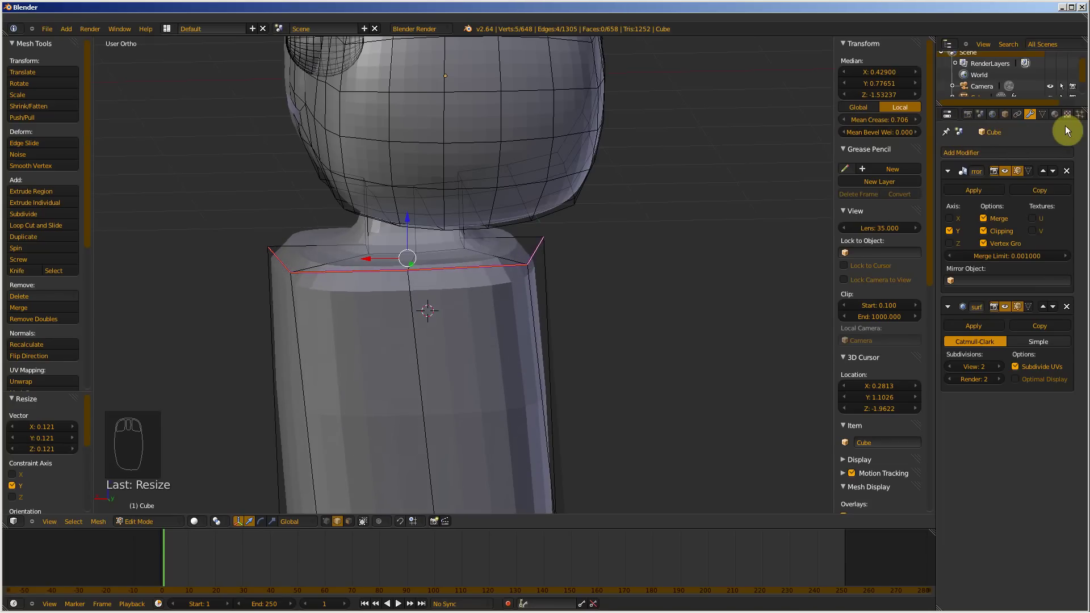
pyautogui.moveTo(438, 275); pyautogui.dragTo(533, 292, button='middle')
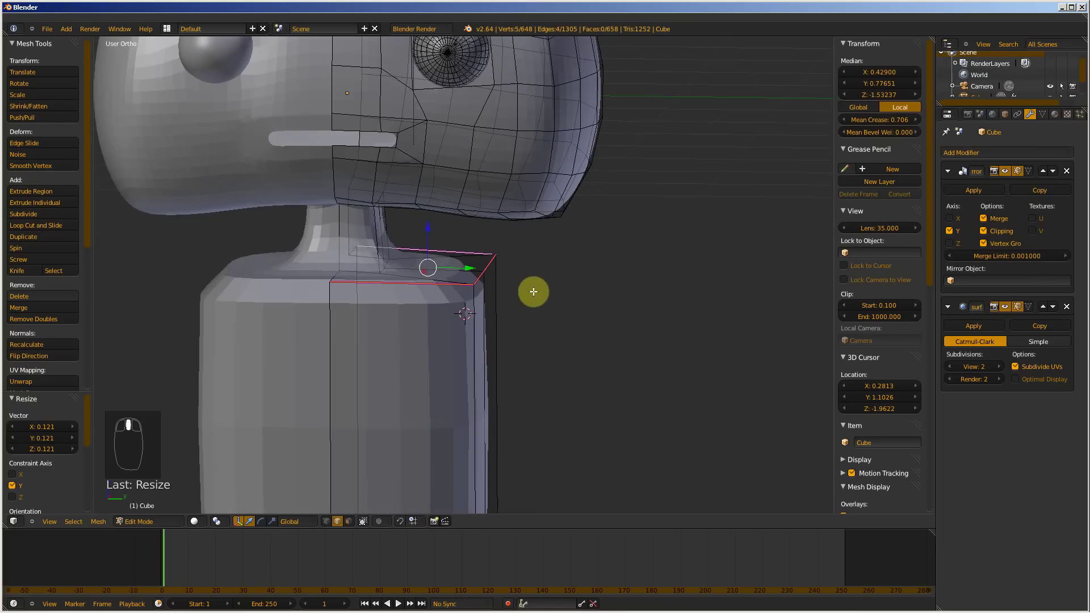
pyautogui.press('Tab')
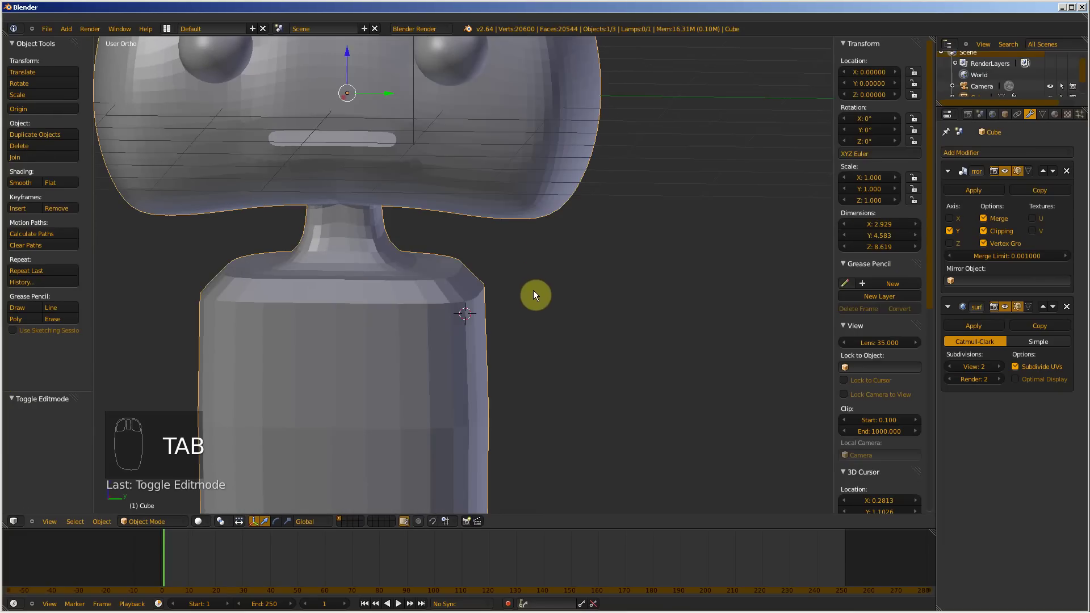
pyautogui.moveTo(490, 216); pyautogui.dragTo(561, 268, button='middle')
pyautogui.hotkey('ctrl', 'Tab')
pyautogui.hotkey('ctrl', 'Tab')
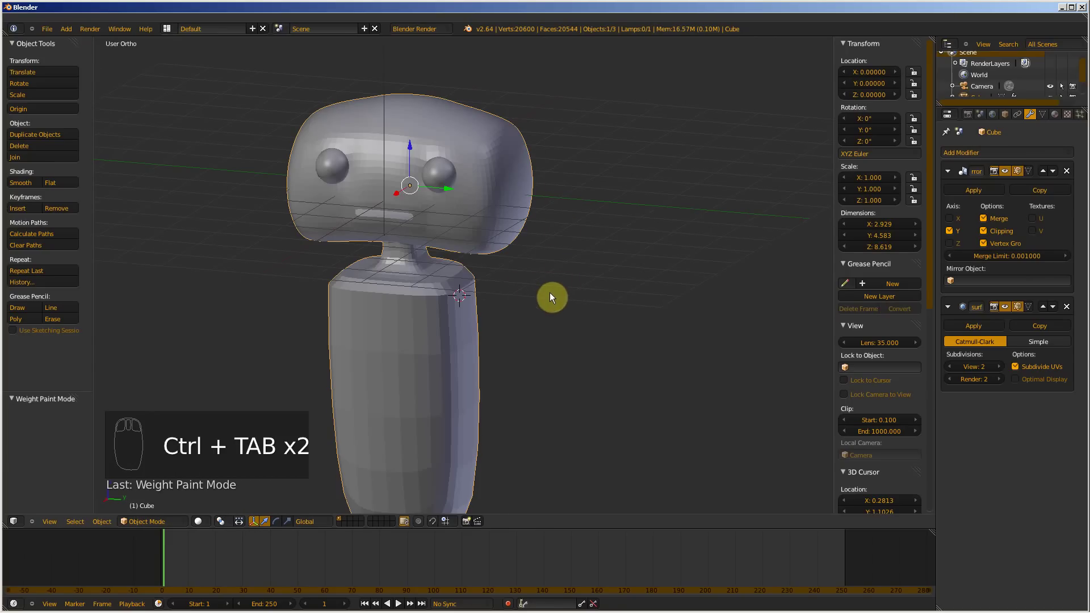
pyautogui.press('Tab')
pyautogui.scroll(3, 458, 328)
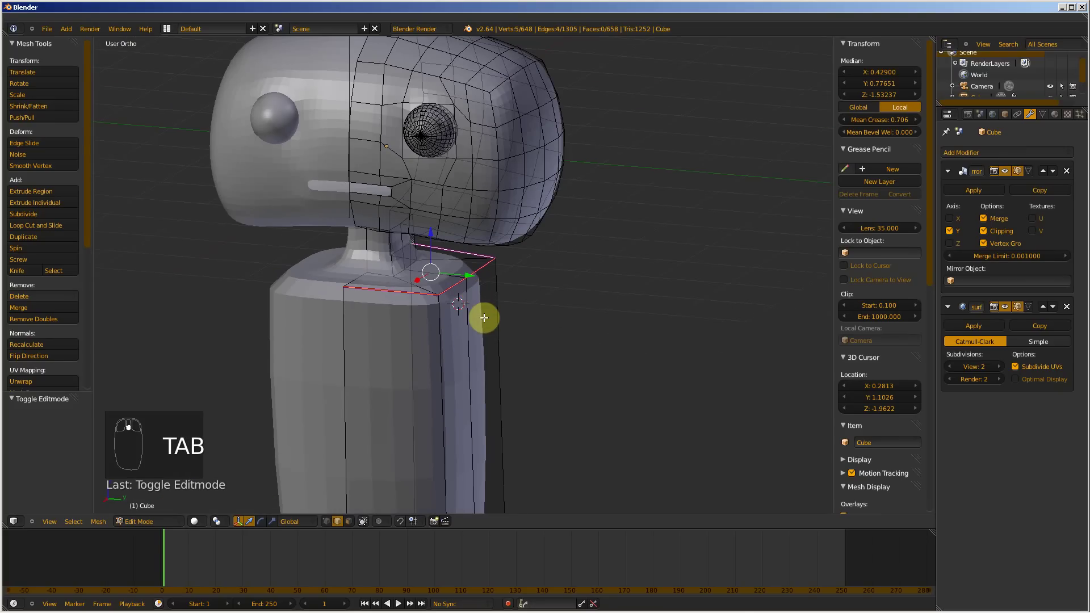
pyautogui.hotkey('ctrl', 'r')
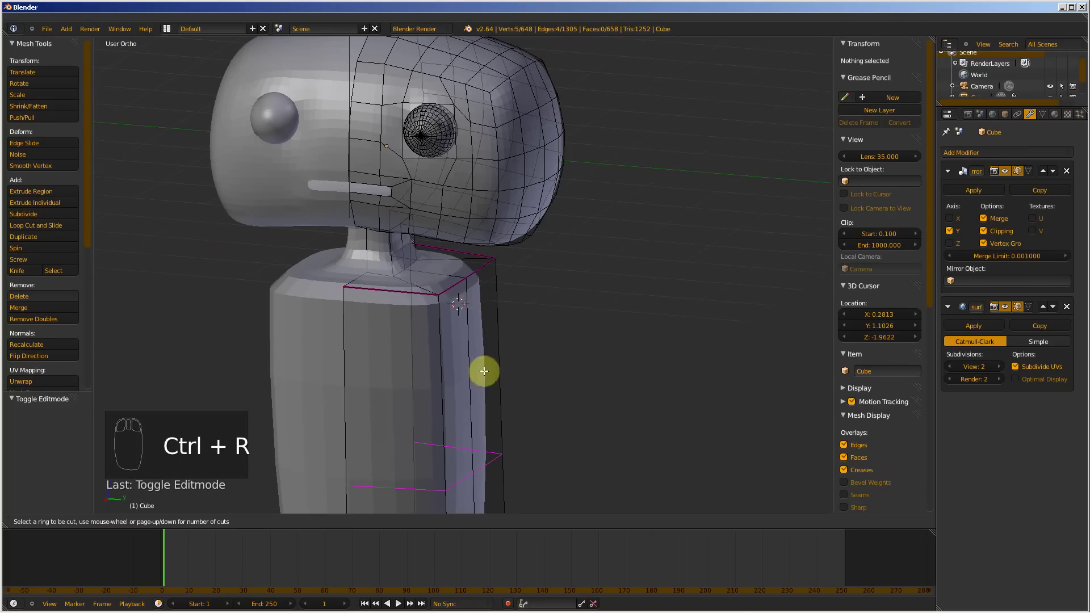
pyautogui.rightClick(502, 453)
pyautogui.scroll(-5, 517, 361)
pyautogui.keyDown('shift'); pyautogui.moveTo(580, 392); pyautogui.dragTo(590, 340, button='middle'); pyautogui.keyUp('shift')
pyautogui.scroll(5, 489, 318)
pyautogui.scroll(-2, 491, 320)
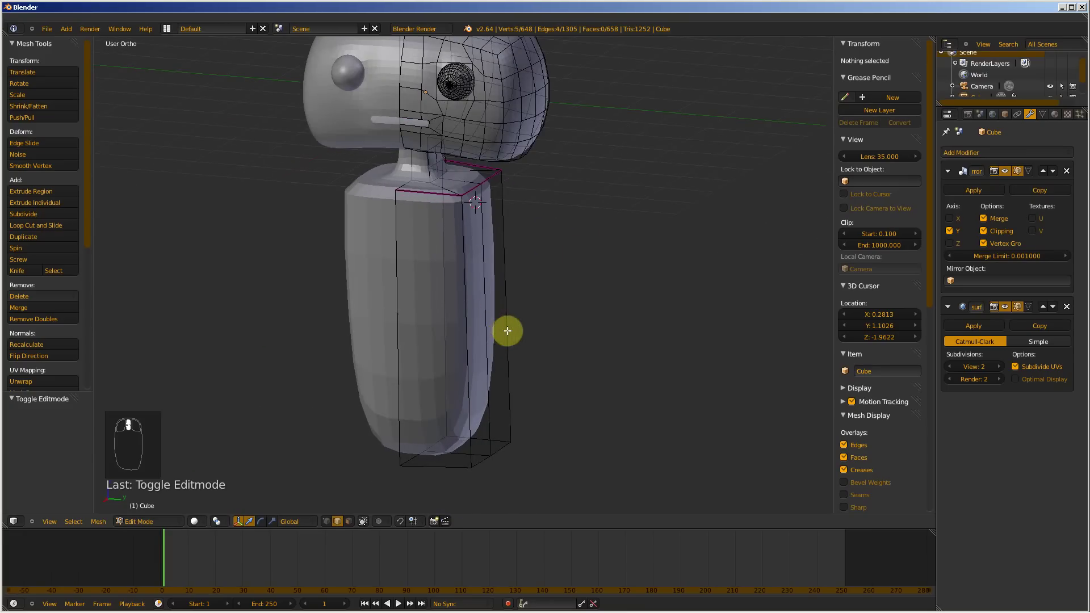
# - Add two horizontal loop cuts around the torso, dividing its height into three sections
pyautogui.hotkey('ctrl', 'r')
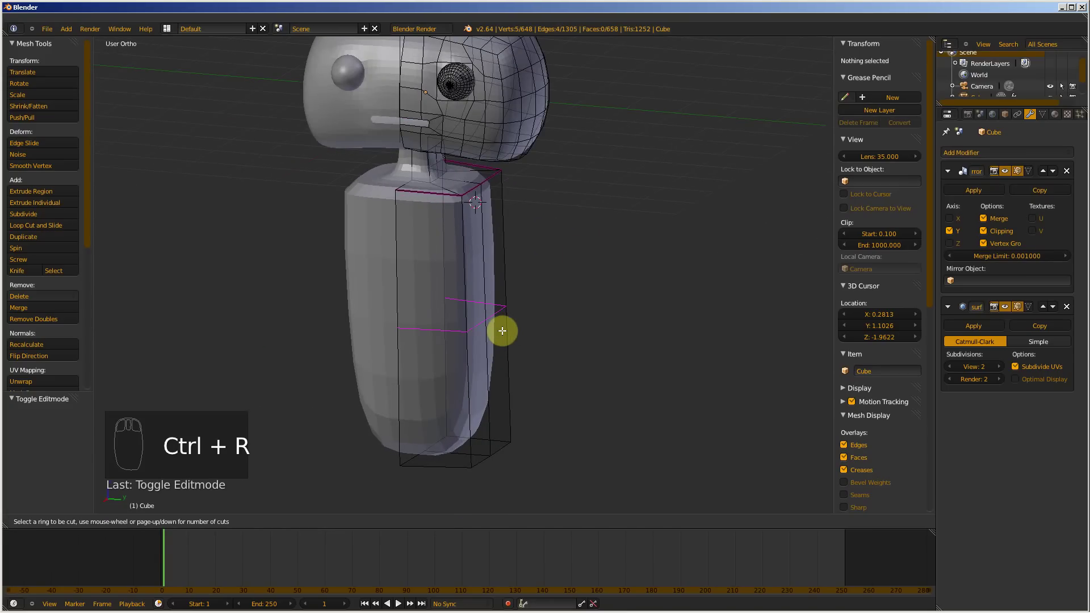
pyautogui.scroll(1, 502, 331)
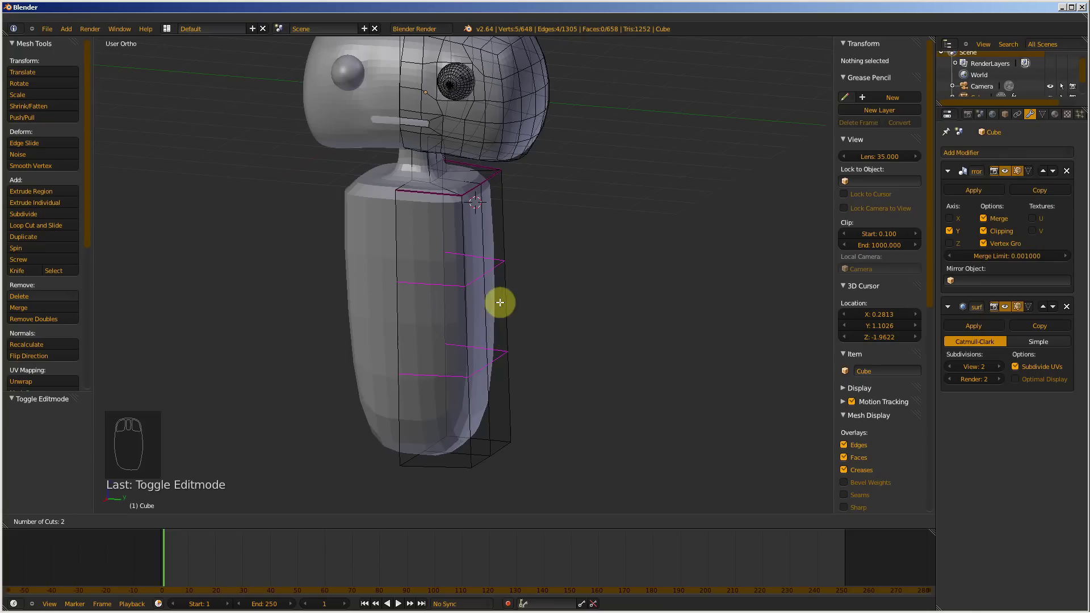
pyautogui.click(495, 305)
pyautogui.click(497, 312)
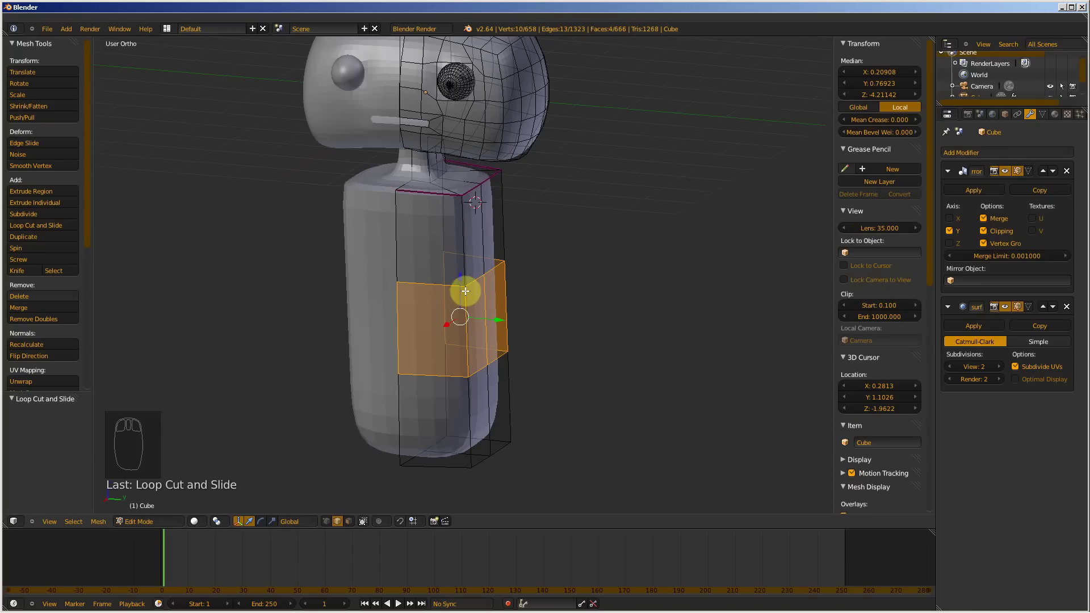
# - Scale the selected band between the two torso loops along Z to about 0.4 of its height
pyautogui.press('s')
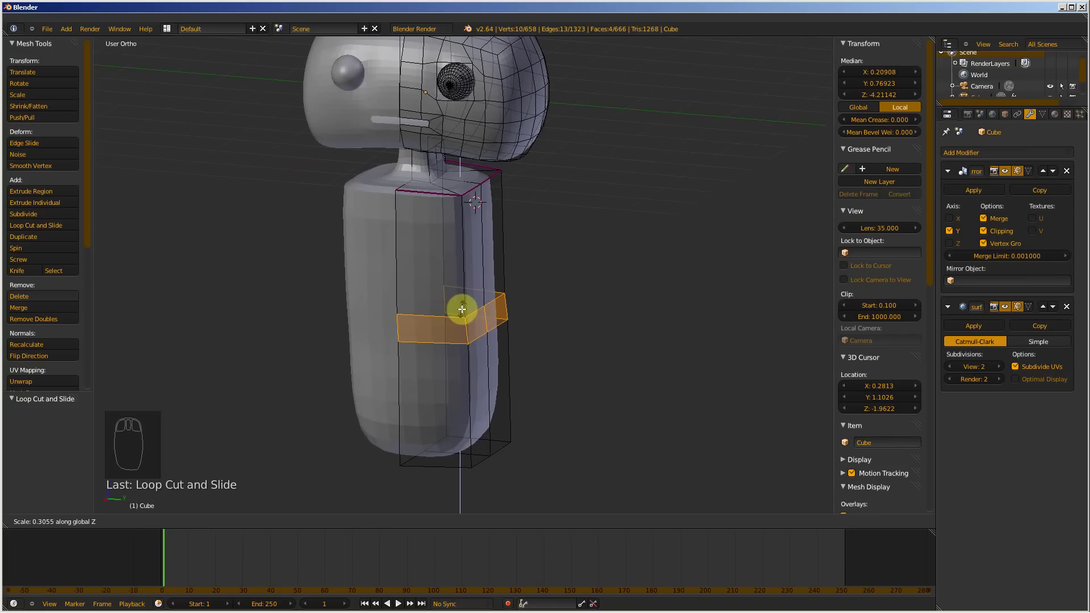
pyautogui.rightClick(463, 309)
pyautogui.press('KP_1')
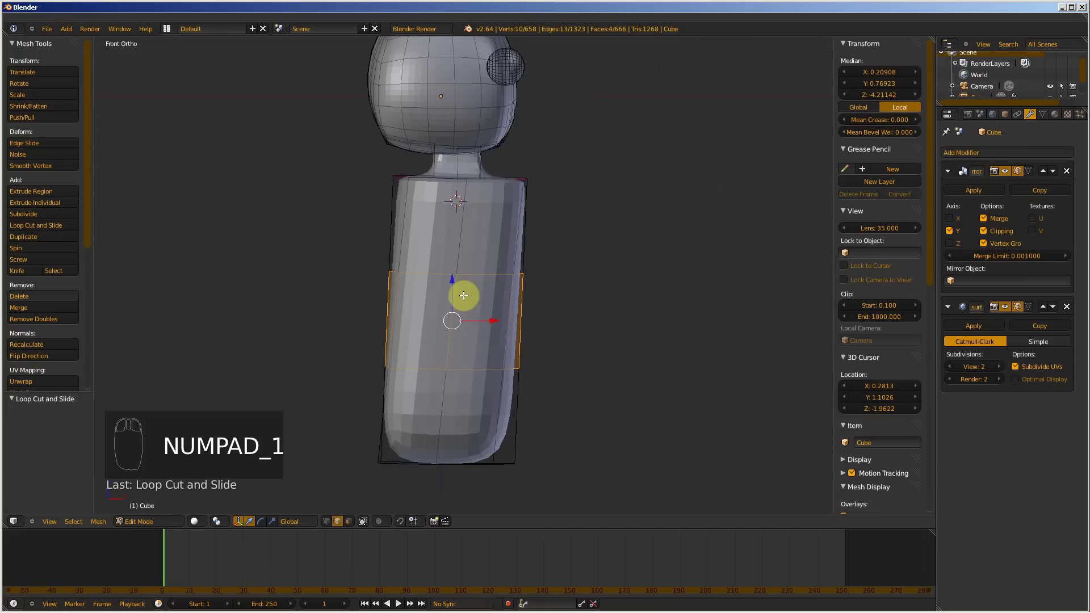
pyautogui.press('KP_3')
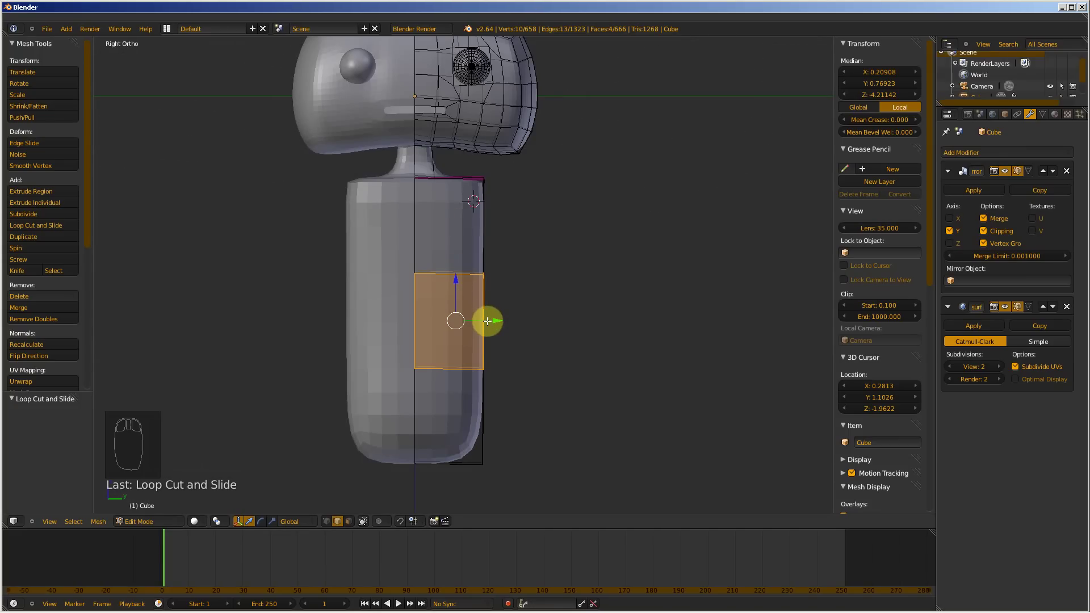
pyautogui.press('s')
pyautogui.press('z')
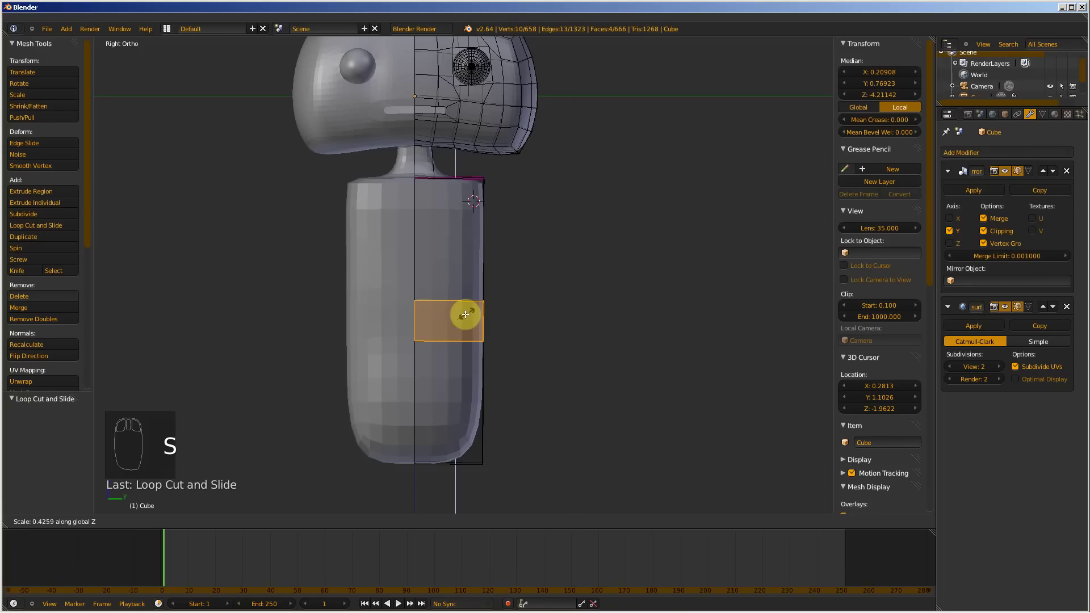
pyautogui.click(461, 266)
# - Try to move the narrowed torso band up about 1.53 along Z
pyautogui.moveTo(455, 282); pyautogui.dragTo(455, 200)
pyautogui.moveTo(456, 241); pyautogui.dragTo(574, 248, button='middle')
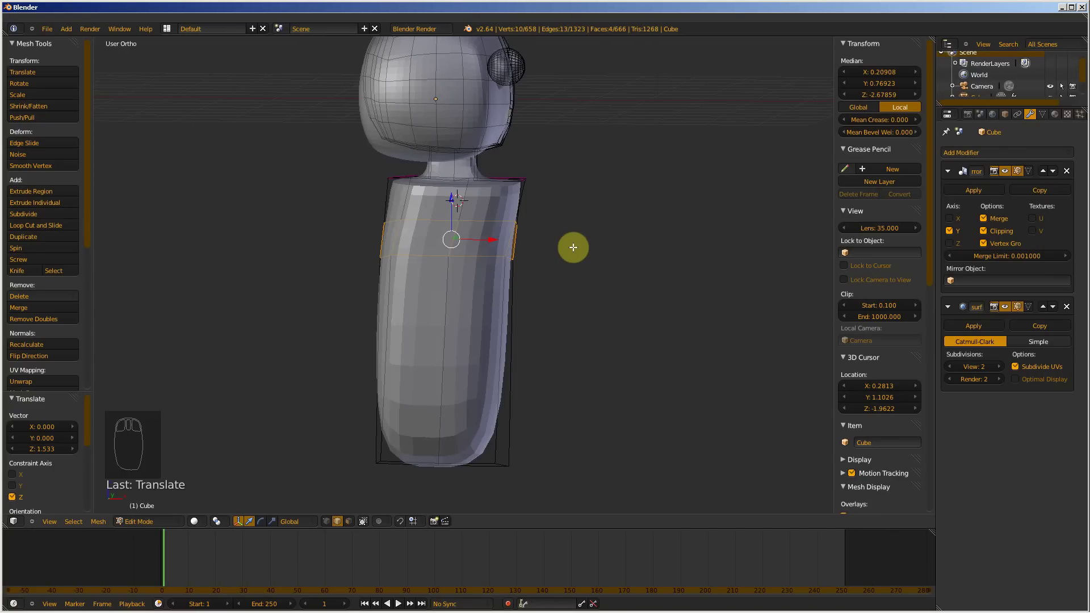
pyautogui.hotkey('ctrl', 'z')
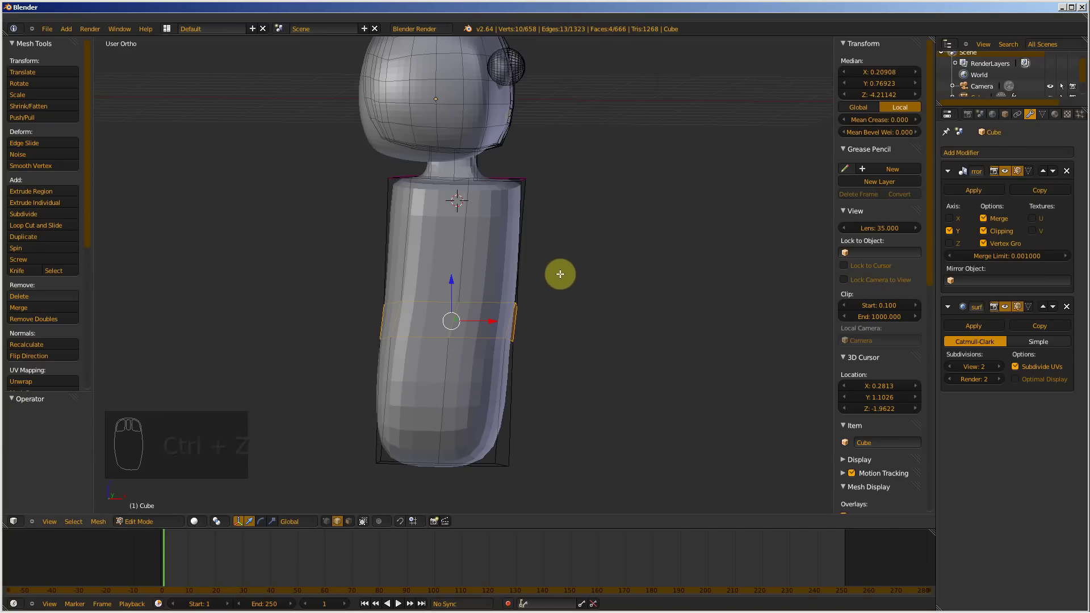
# - Select the whole torso below the neck and rotate it about -3.05° in the side-on view to straighten it
pyautogui.press('c')
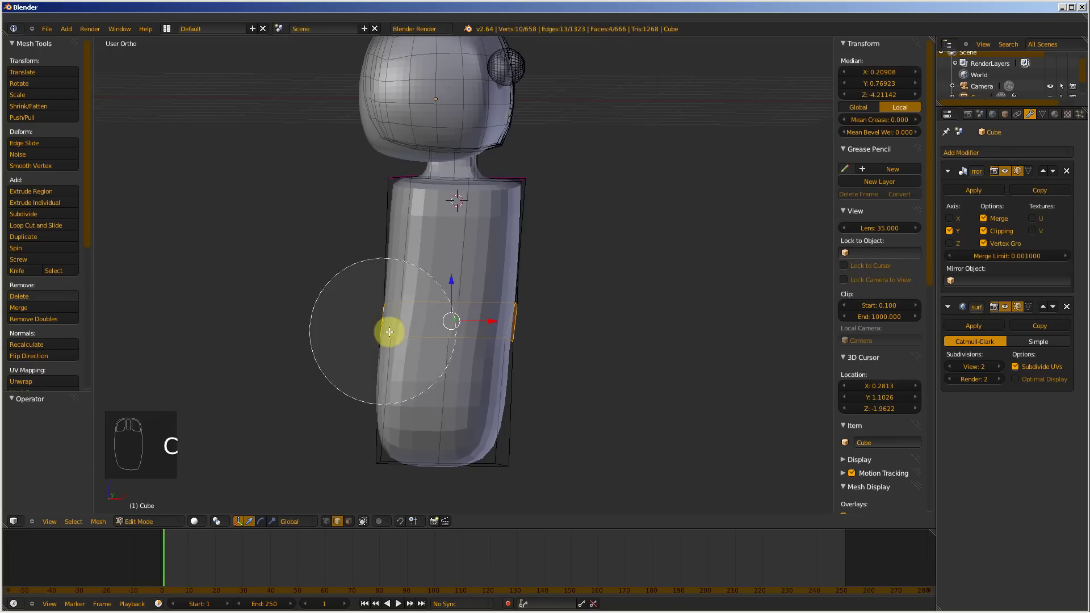
pyautogui.moveTo(386, 328)
pyautogui.mouseDown()
pyautogui.moveTo(390, 407)
pyautogui.moveTo(444, 300)
pyautogui.moveTo(438, 280)
pyautogui.moveTo(509, 248)
pyautogui.moveTo(384, 254)
pyautogui.moveTo(382, 244)
pyautogui.moveTo(465, 306)
pyautogui.moveTo(446, 431)
pyautogui.mouseUp()
pyautogui.rightClick(504, 350)
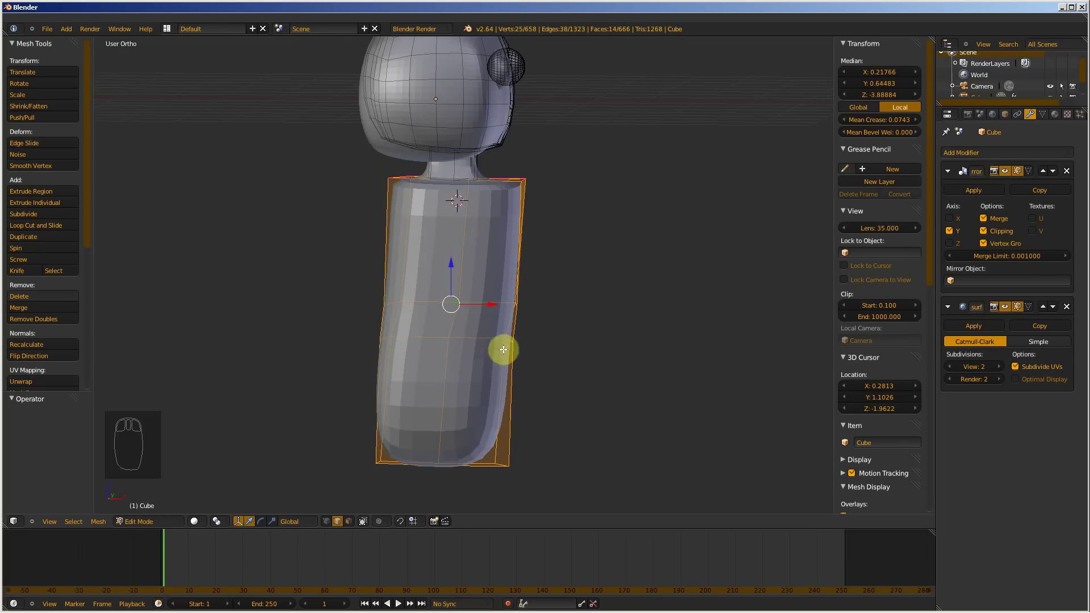
pyautogui.press('r')
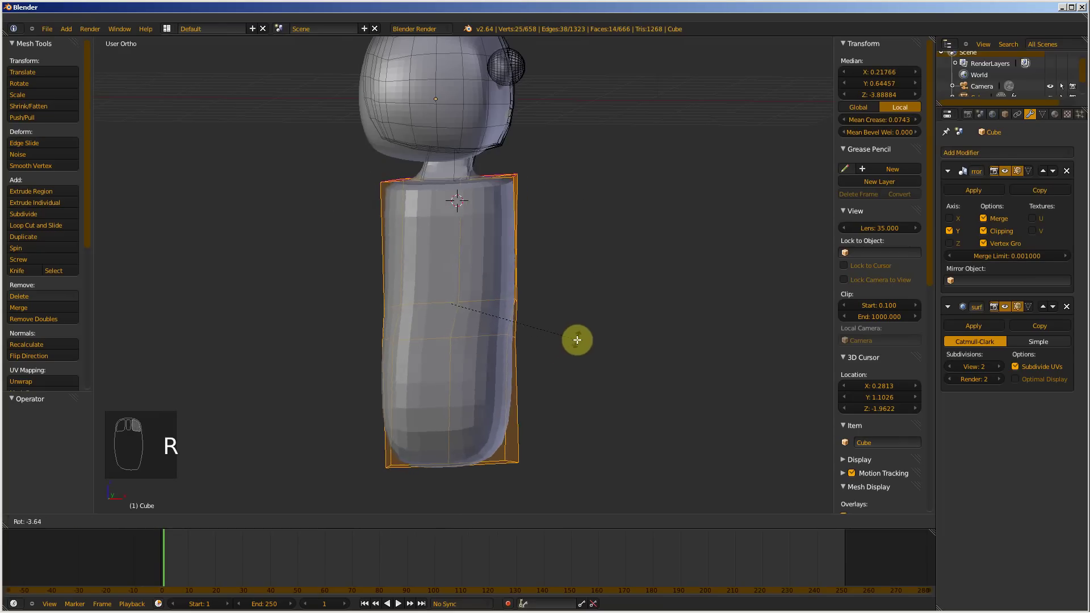
pyautogui.click(575, 340)
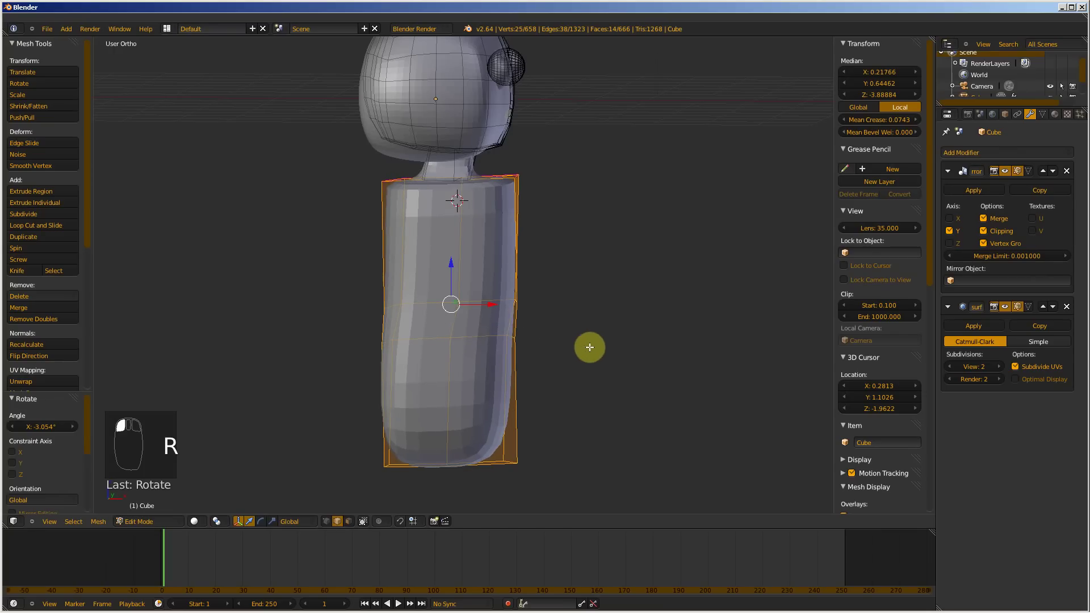
# - Shift the selected torso about -0.19 along X and scale it to 0.8 along X
pyautogui.press('g')
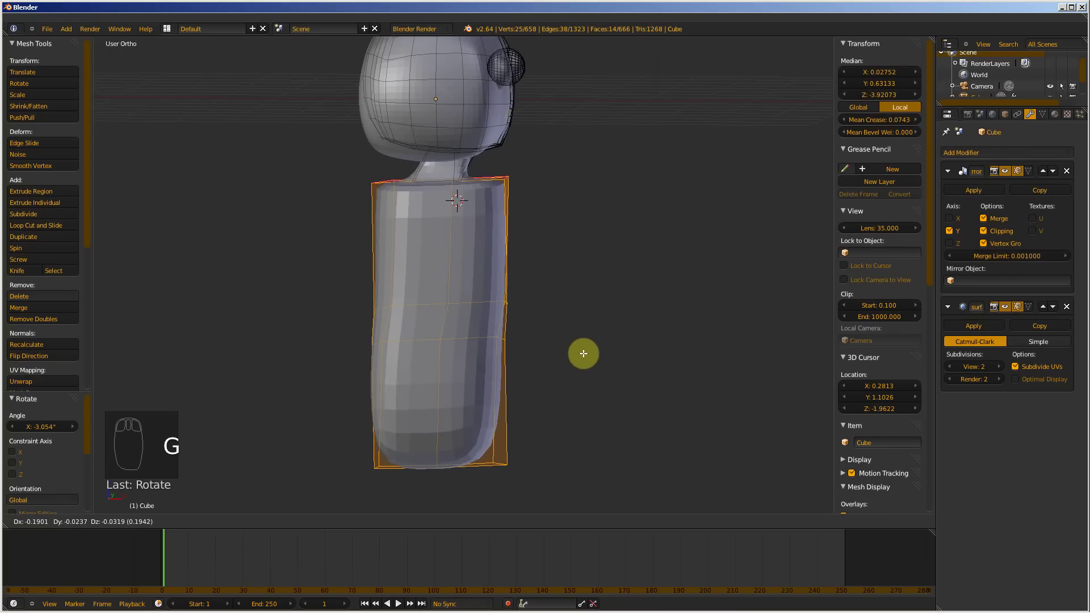
pyautogui.click(580, 353)
pyautogui.press('s')
pyautogui.press('x')
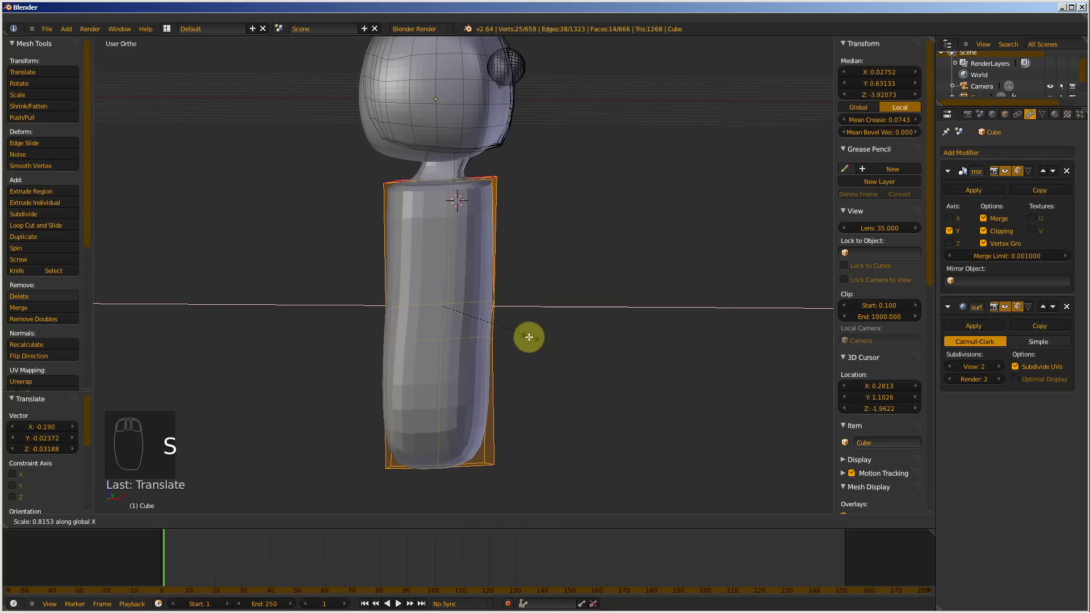
pyautogui.click(529, 336)
# - Select both horizontal edge loops on the torso and move them up about 1.945 along Z toward the shoulders
pyautogui.moveTo(578, 297); pyautogui.dragTo(471, 316, button='middle')
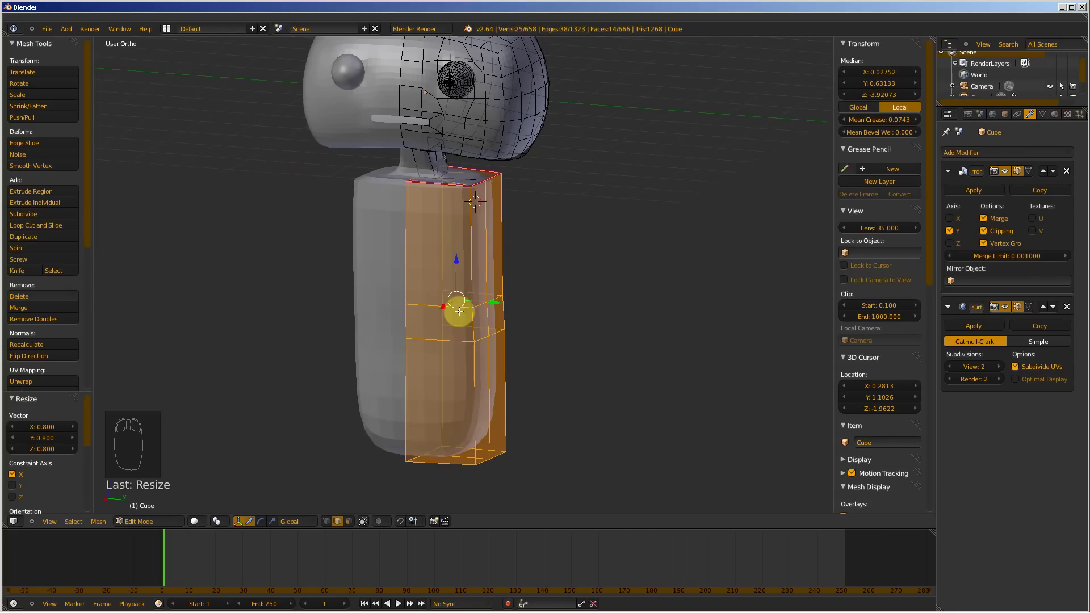
pyautogui.rightClick(428, 305)
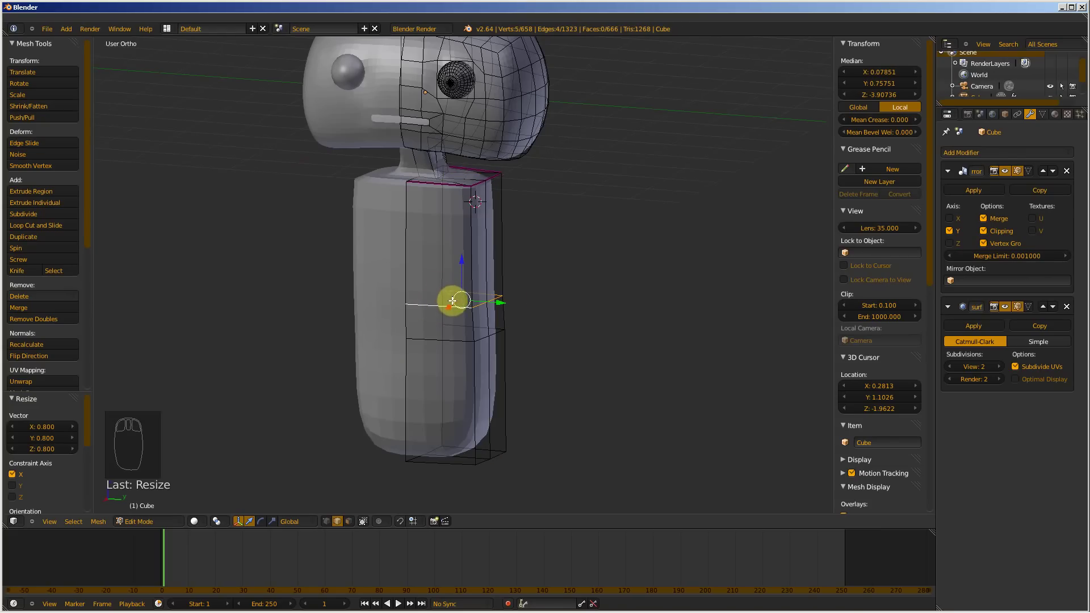
pyautogui.keyDown('alt'); pyautogui.keyDown('shift'); pyautogui.rightClick(452, 340); pyautogui.keyUp('shift'); pyautogui.keyUp('alt')
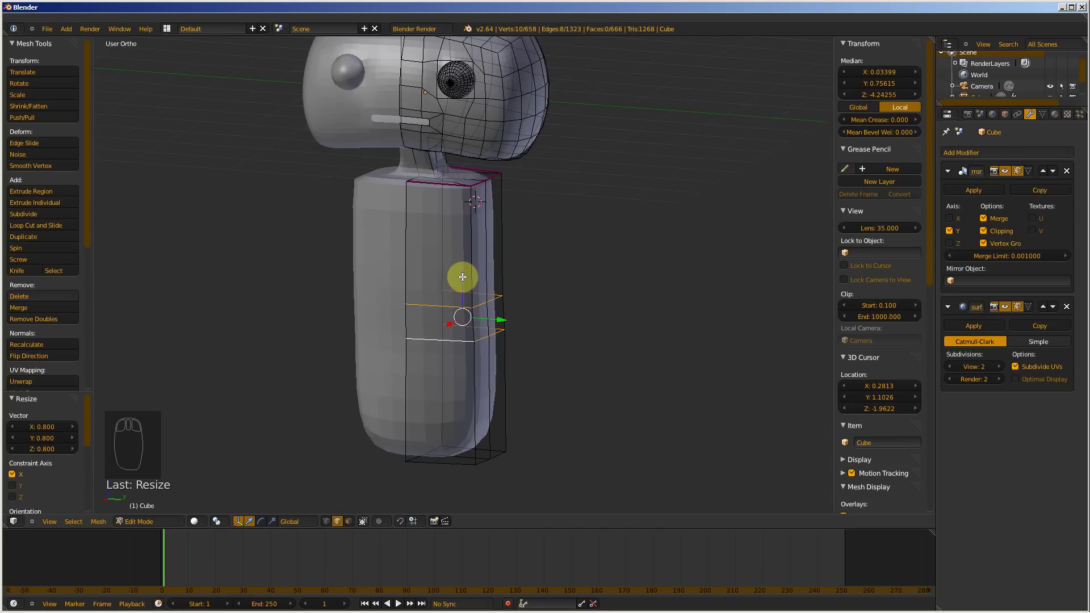
pyautogui.moveTo(462, 277); pyautogui.dragTo(471, 176)
# - In face select mode, select the two side faces between the raised loops and subdivide them with one cut
pyautogui.moveTo(562, 240); pyautogui.dragTo(483, 231, button='middle')
pyautogui.scroll(4, 483, 195)
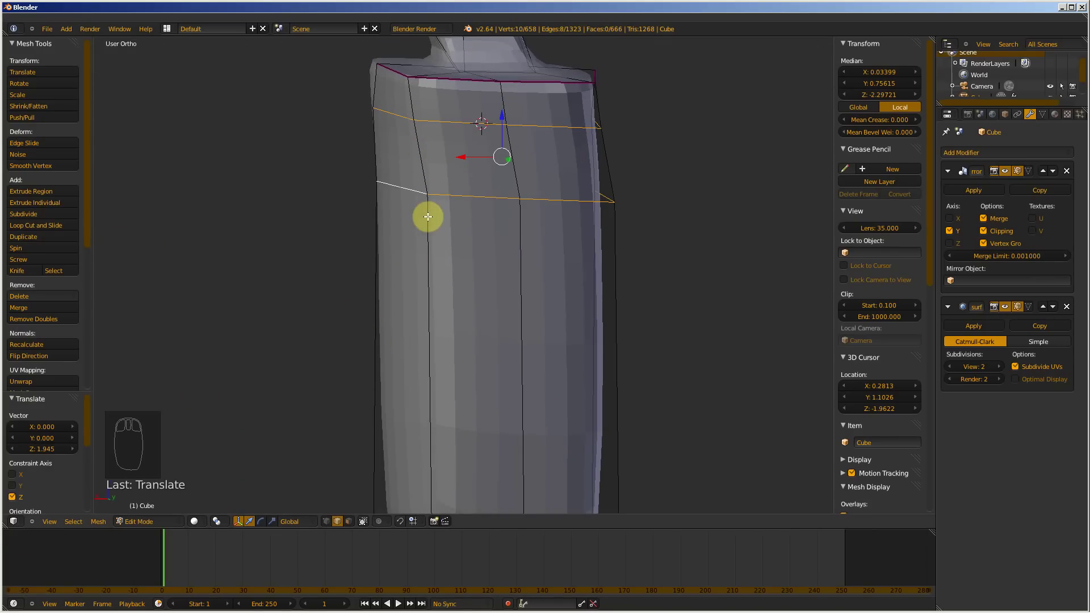
pyautogui.hotkey('ctrl', 'Tab')
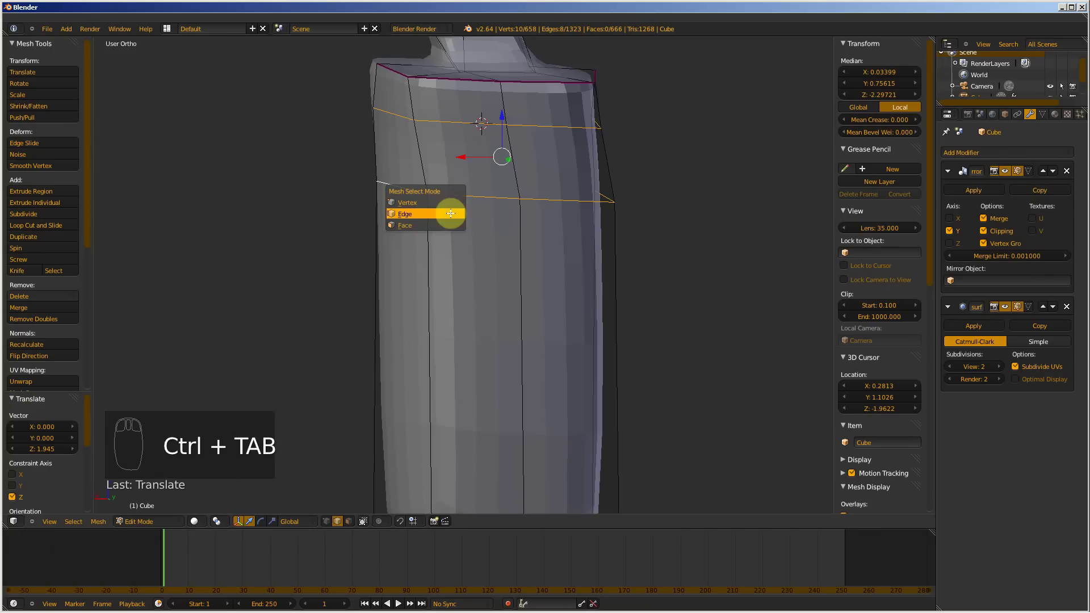
pyautogui.click(437, 223)
pyautogui.rightClick(466, 168)
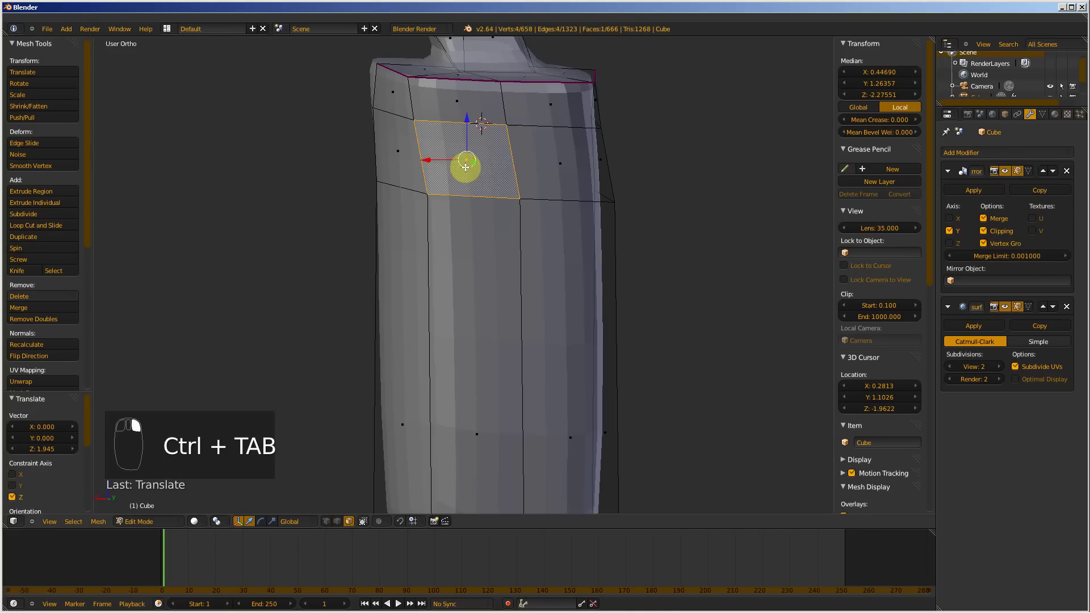
pyautogui.keyDown('shift'); pyautogui.rightClick(526, 162); pyautogui.keyUp('shift')
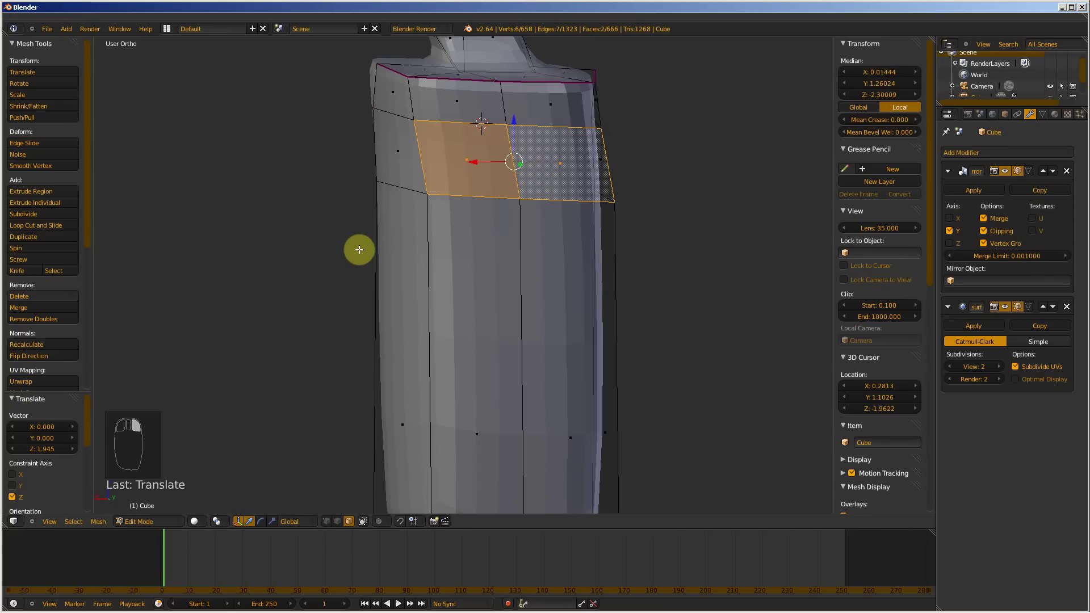
pyautogui.press('w')
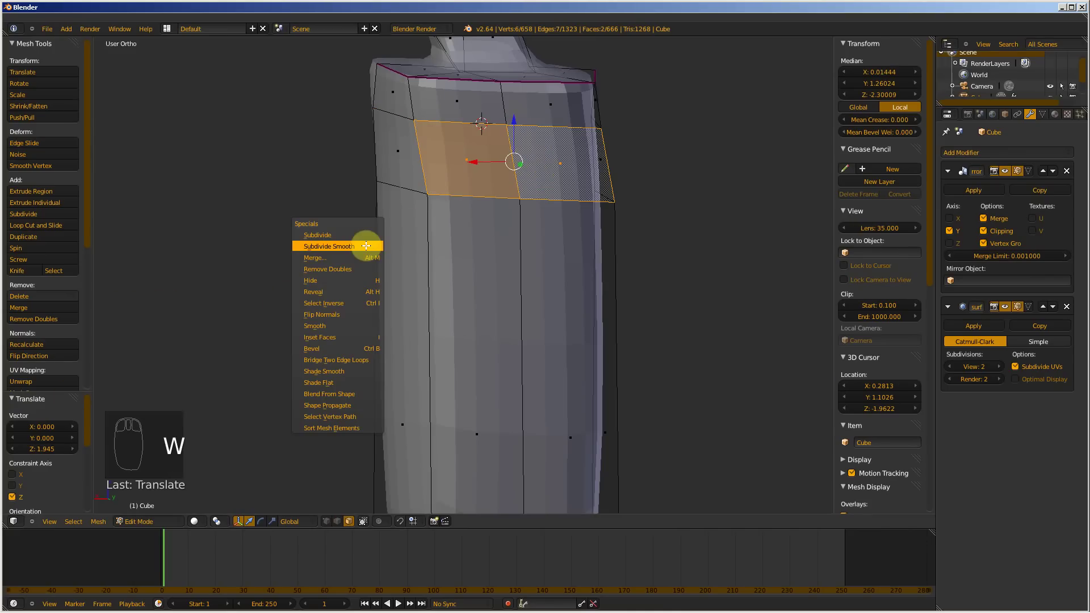
pyautogui.click(351, 234)
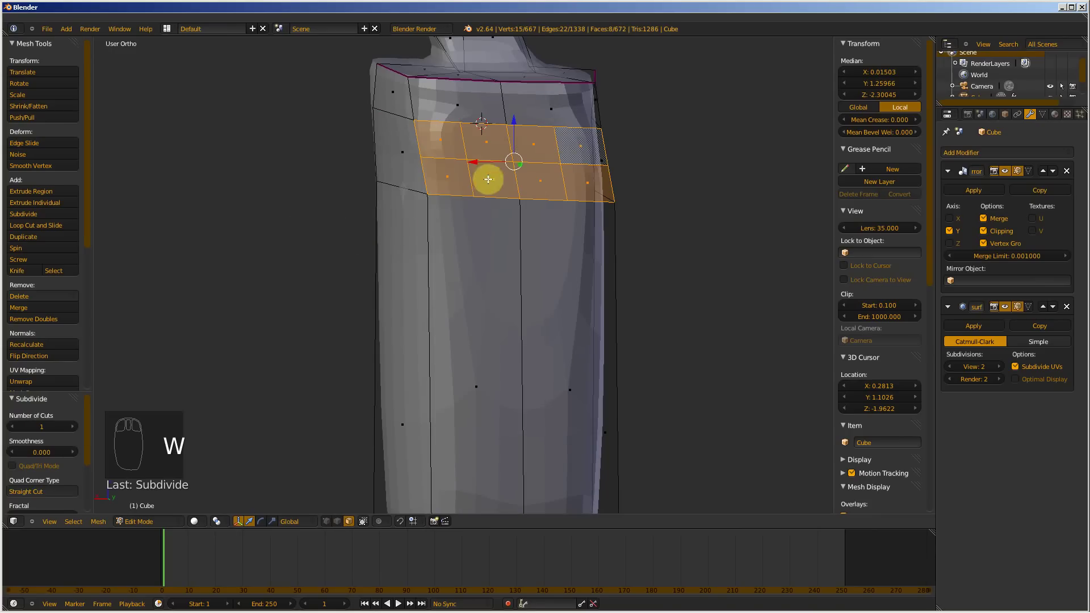
# - Select the four central faces of the subdivided side patch and extrude them about 3.82 outward along Y to form the arm
pyautogui.rightClick(489, 140)
pyautogui.keyDown('shift'); pyautogui.rightClick(493, 173); pyautogui.keyUp('shift')
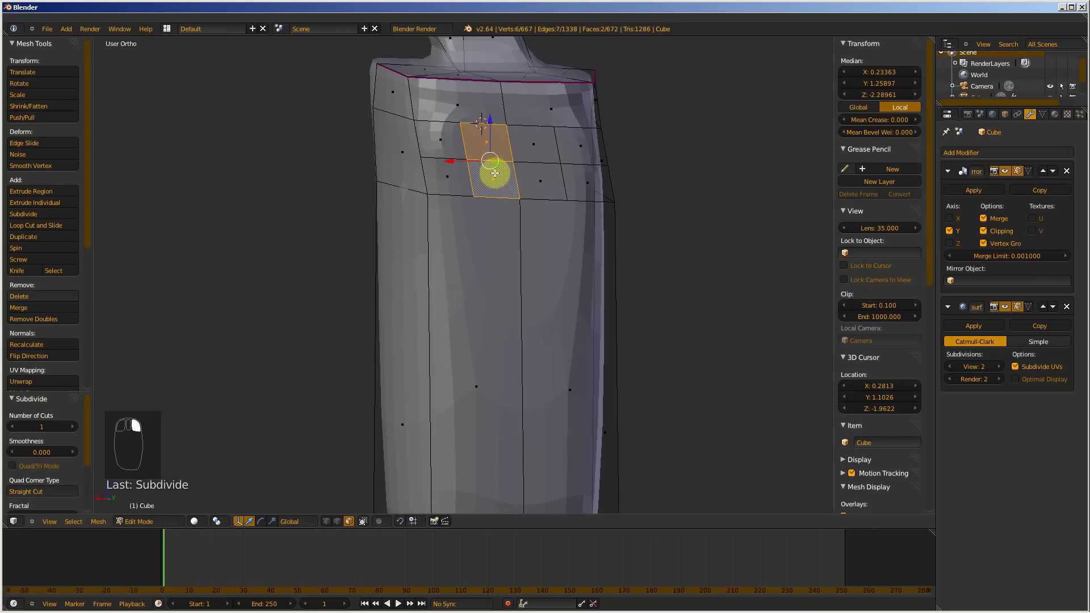
pyautogui.keyDown('shift'); pyautogui.rightClick(530, 176); pyautogui.keyUp('shift')
pyautogui.keyDown('shift'); pyautogui.rightClick(530, 140); pyautogui.keyUp('shift')
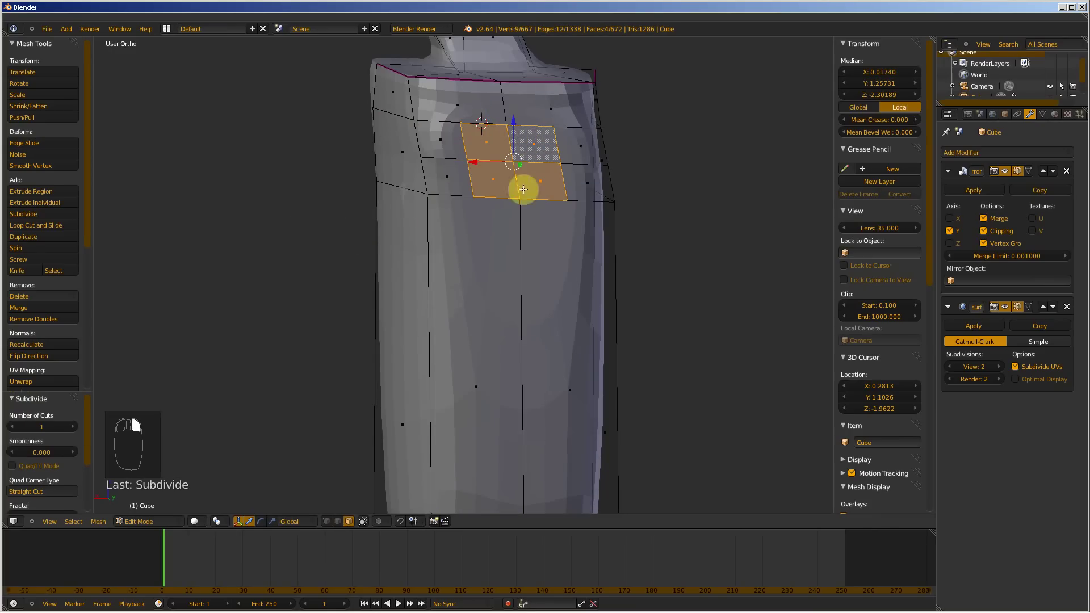
pyautogui.moveTo(433, 206); pyautogui.dragTo(550, 209, button='middle')
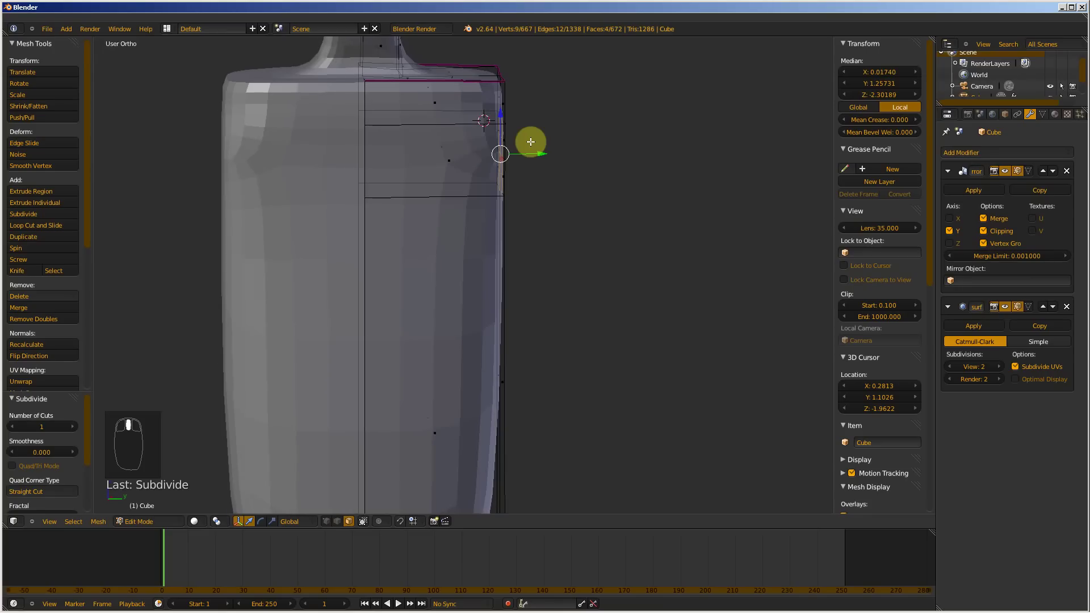
pyautogui.press('KP_1')
pyautogui.press('KP_3')
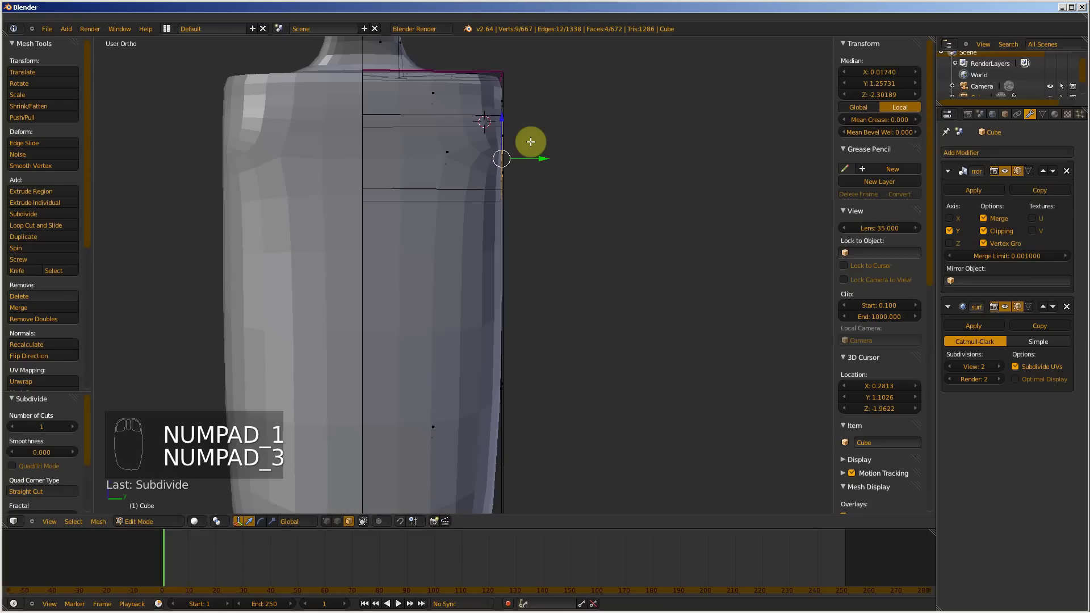
pyautogui.scroll(-4, 483, 187)
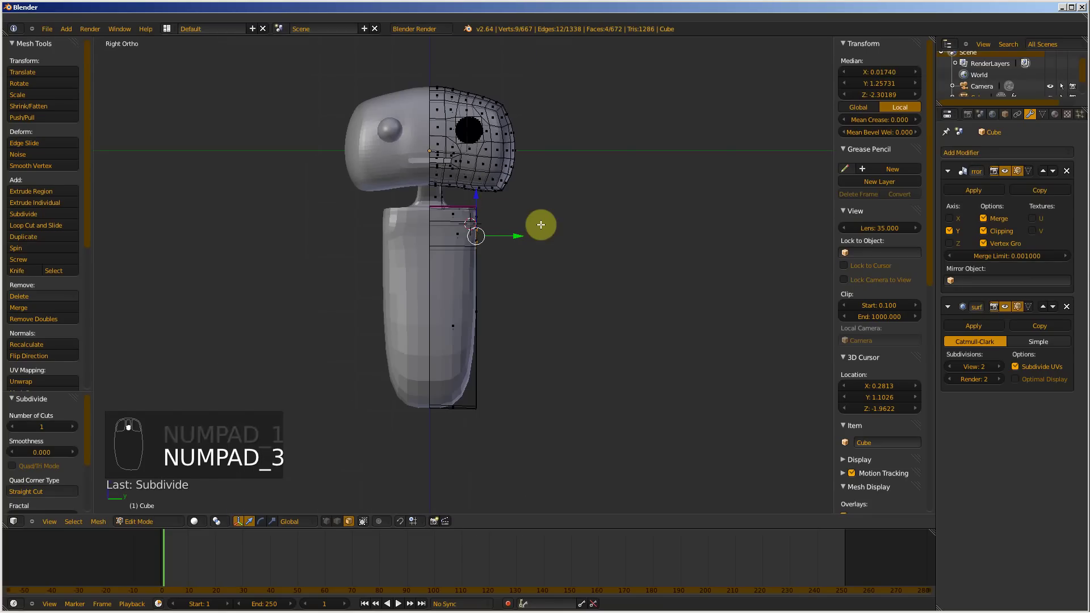
pyautogui.press('e')
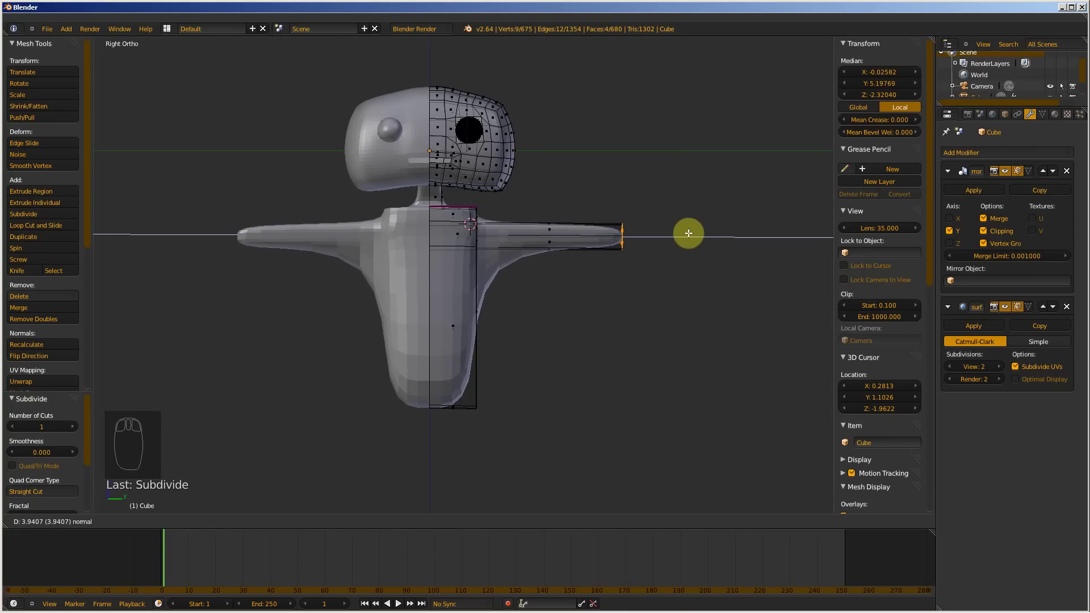
pyautogui.click(684, 233)
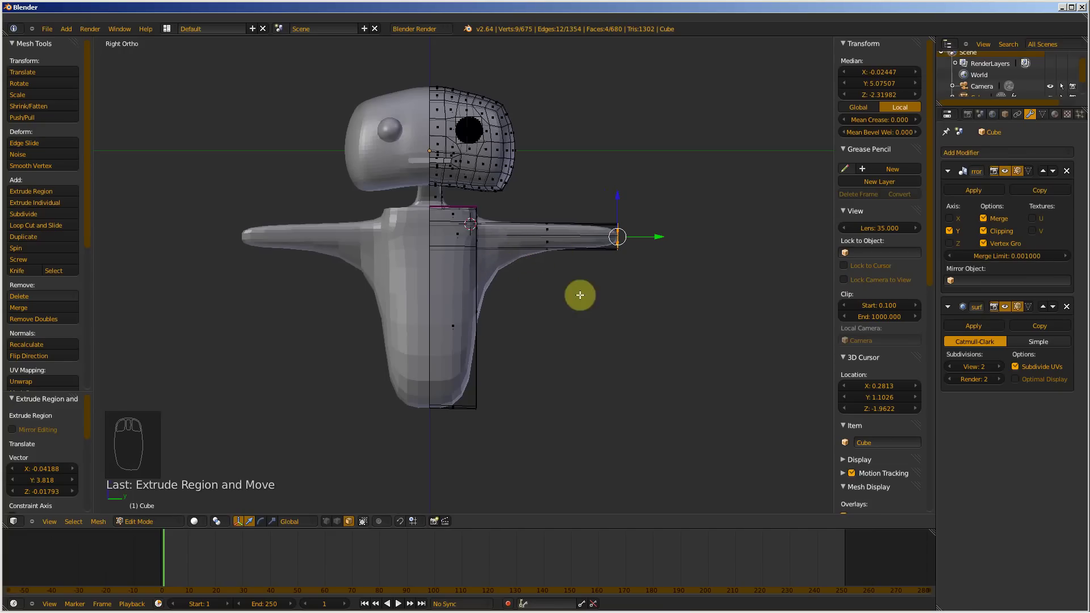
# - Try adding a loop cut around the arm and sliding it toward the torso
pyautogui.moveTo(579, 295); pyautogui.dragTo(563, 251, button='middle')
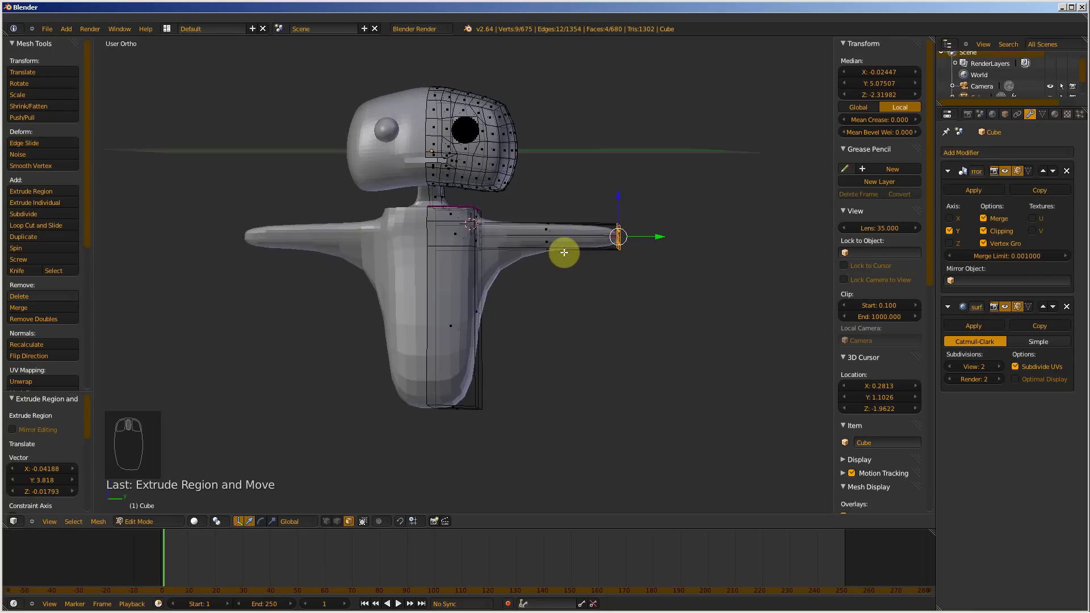
pyautogui.press('KP_1')
pyautogui.press('KP_3')
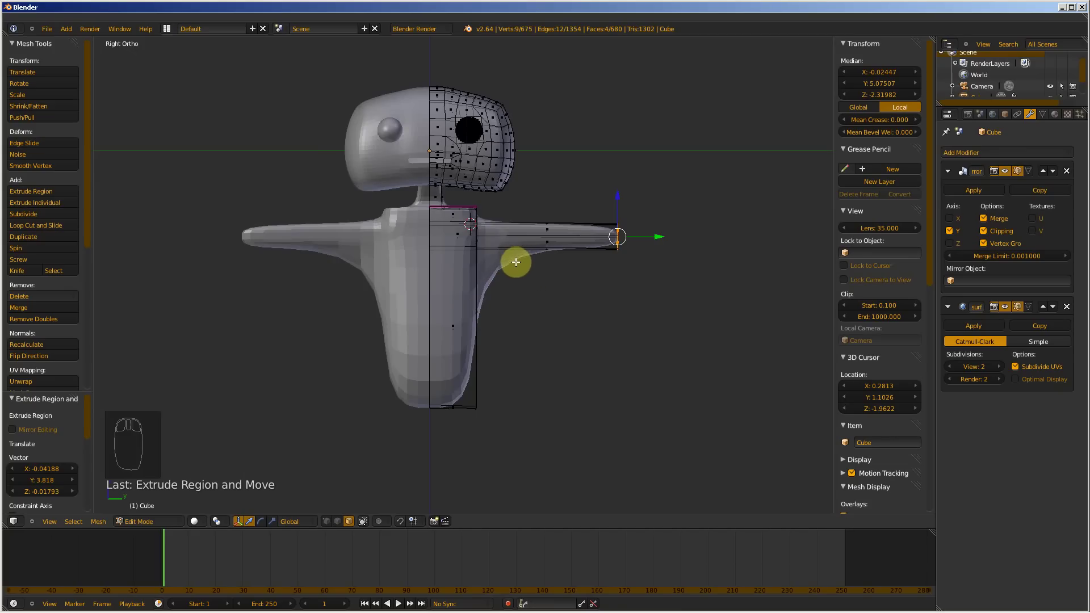
pyautogui.hotkey('ctrl', 'r')
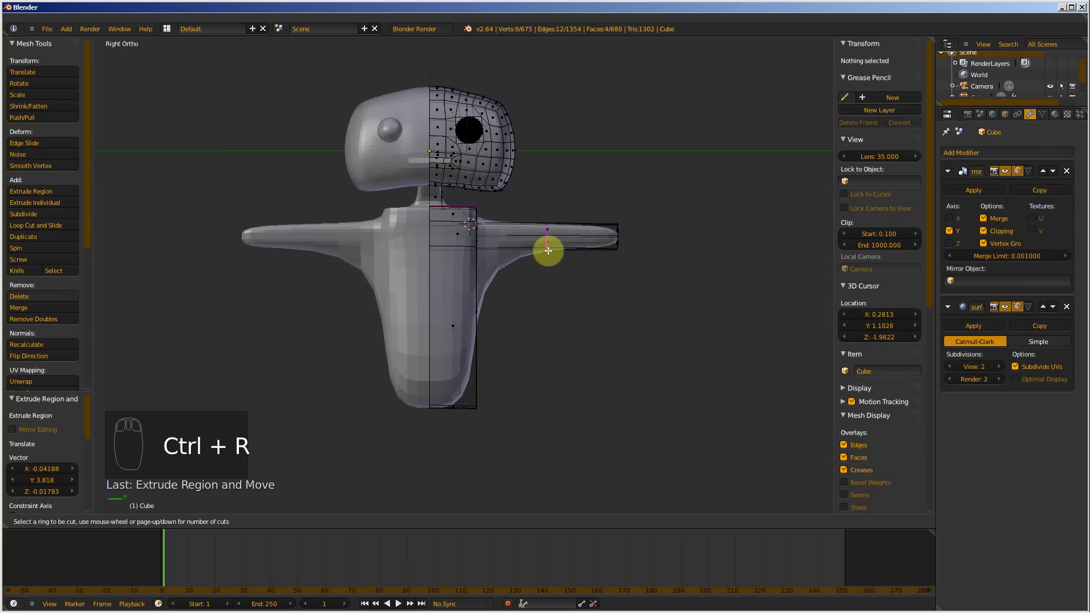
pyautogui.click(548, 251)
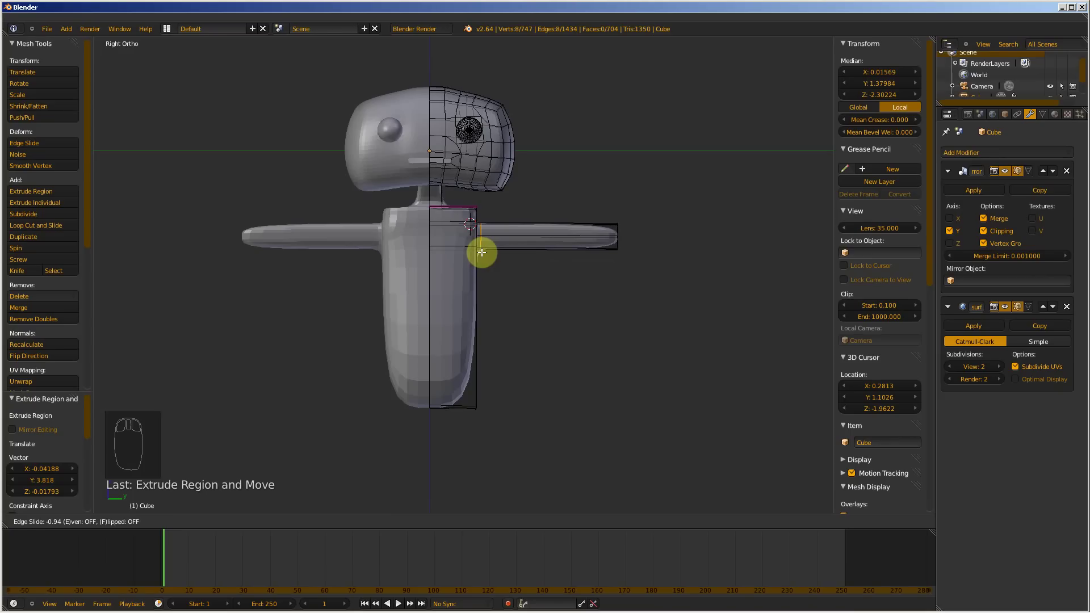
pyautogui.click(531, 252)
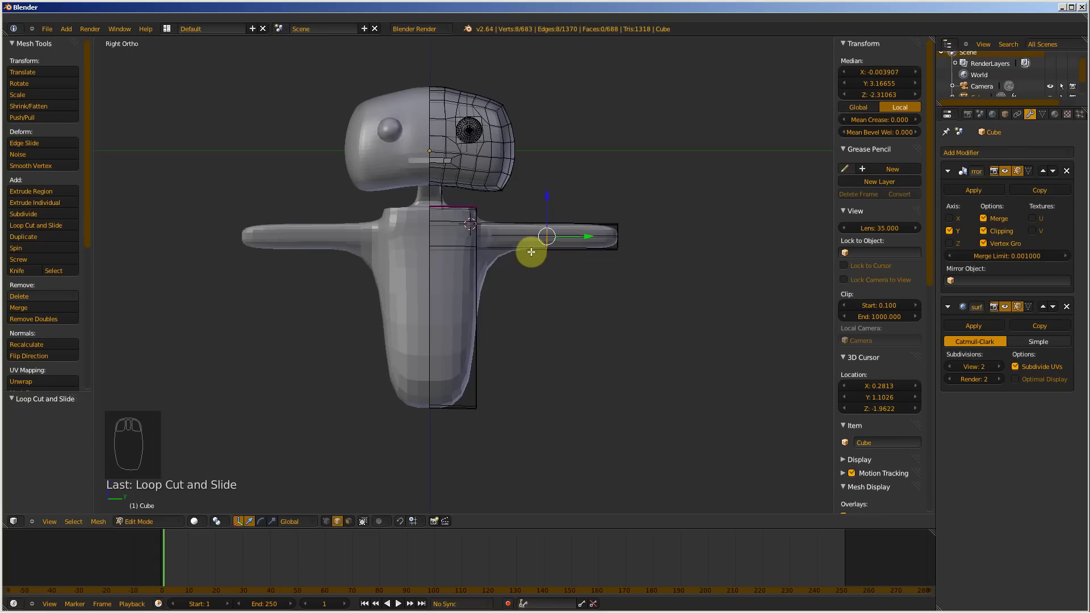
pyautogui.hotkey('ctrl', 'z')
# - In edge select mode, select the eight edges around the arm's base at the torso and set their mean crease to 1
pyautogui.scroll(5, 471, 193)
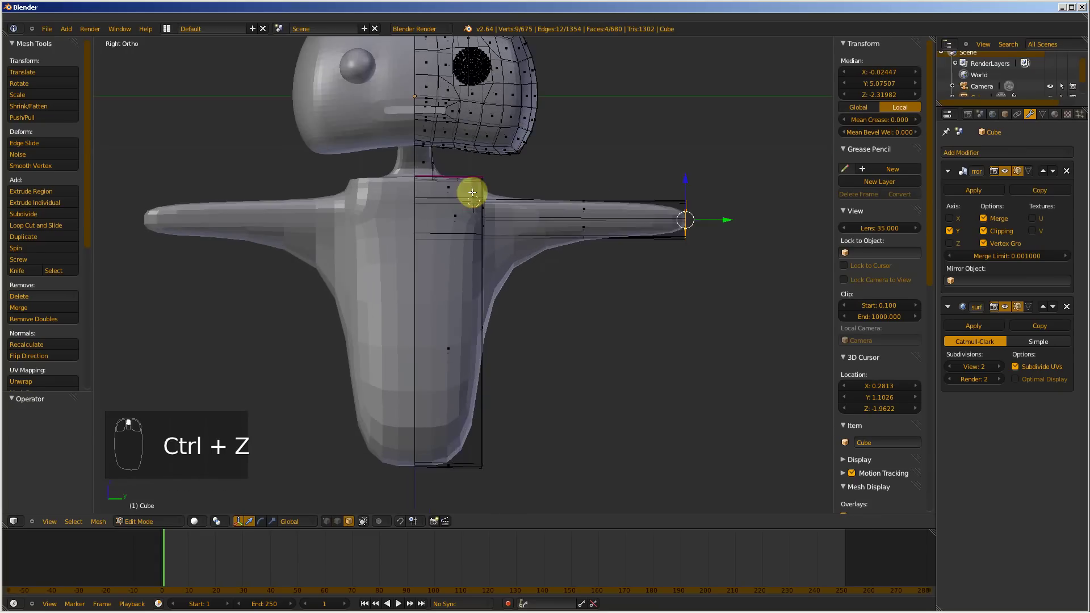
pyautogui.moveTo(514, 196); pyautogui.dragTo(511, 221, button='middle')
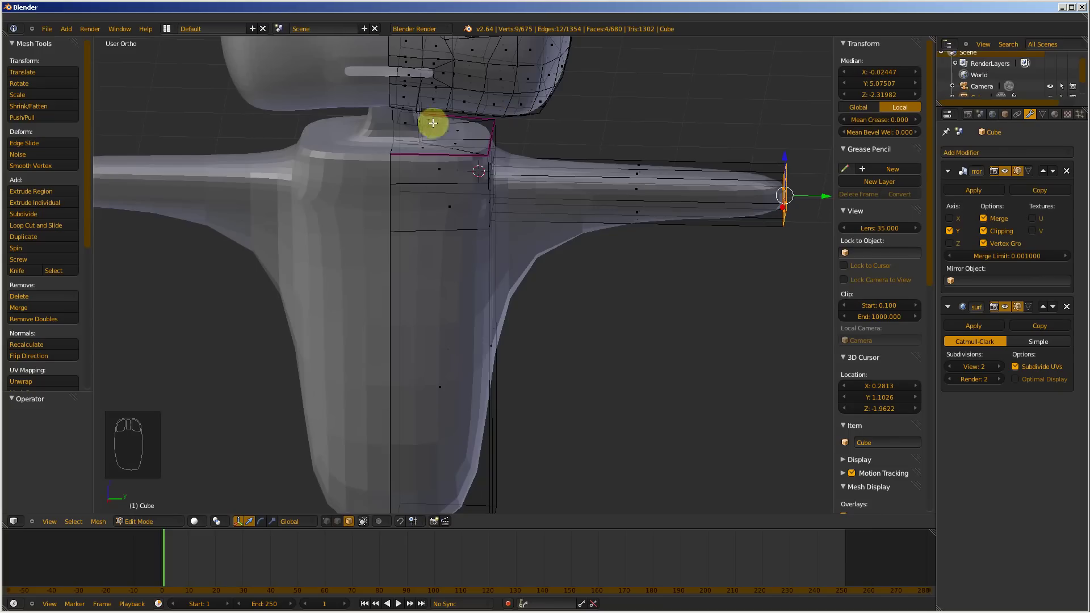
pyautogui.scroll(4, 508, 137)
pyautogui.scroll(-2, 508, 137)
pyautogui.moveTo(613, 130); pyautogui.dragTo(555, 137, button='middle')
pyautogui.rightClick(477, 153)
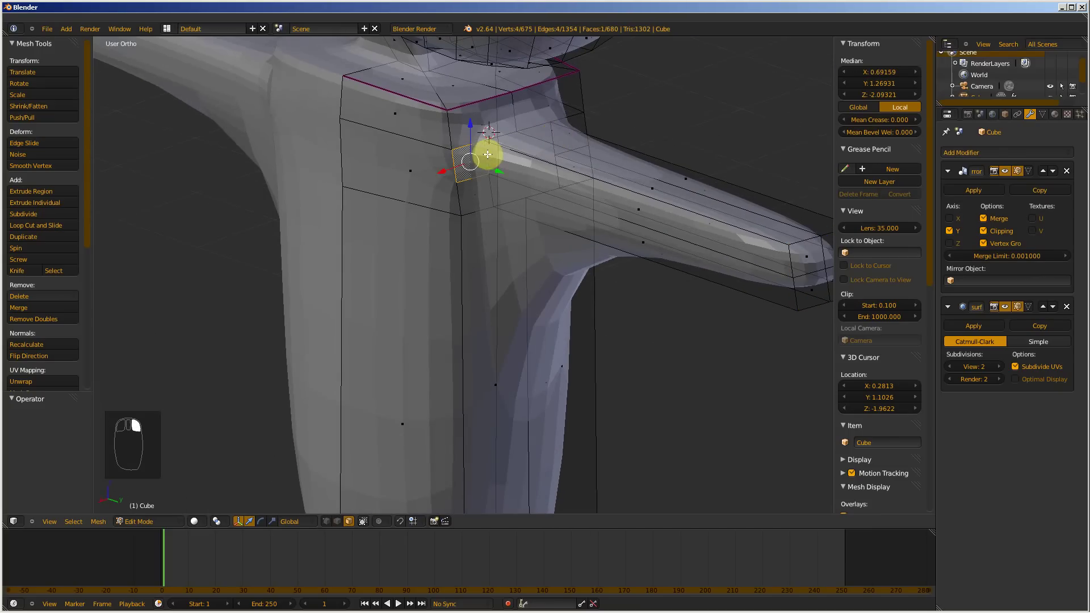
pyautogui.hotkey('ctrl', 'Tab')
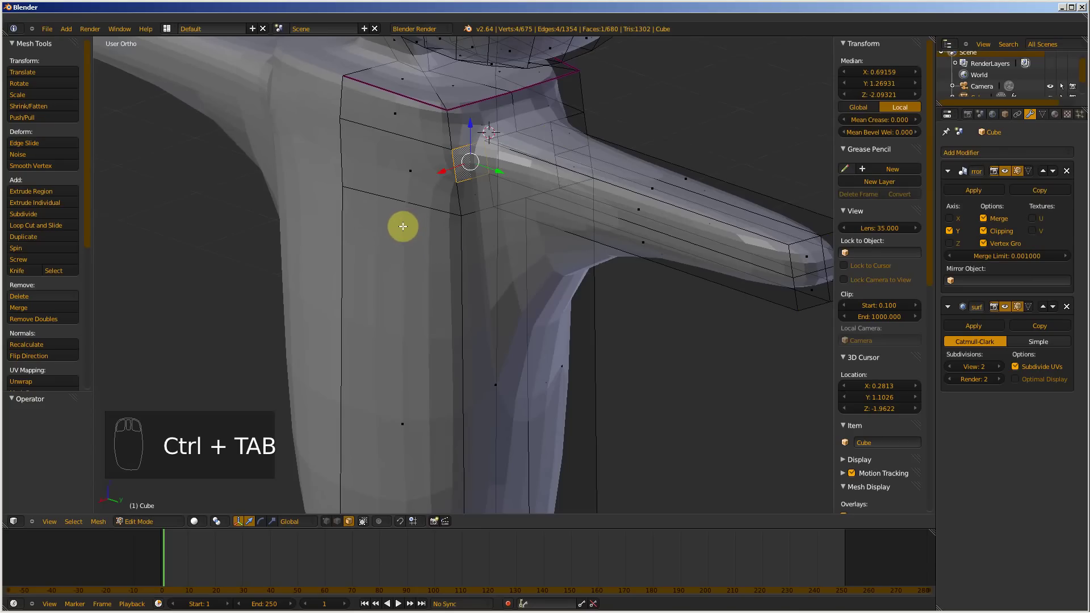
pyautogui.hotkey('ctrl', 'Tab')
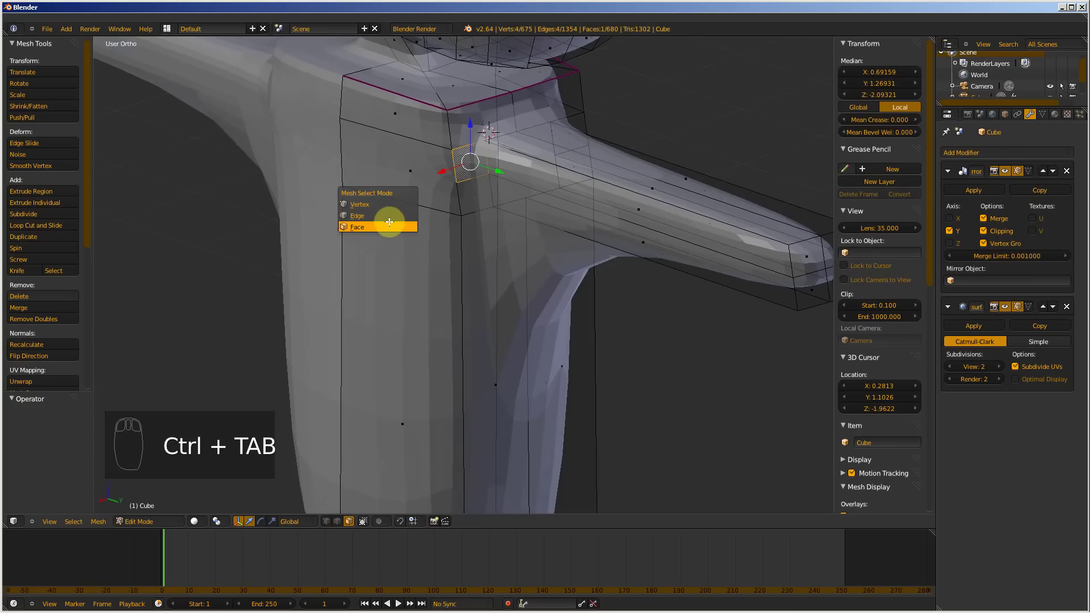
pyautogui.click(383, 214)
pyautogui.rightClick(484, 155)
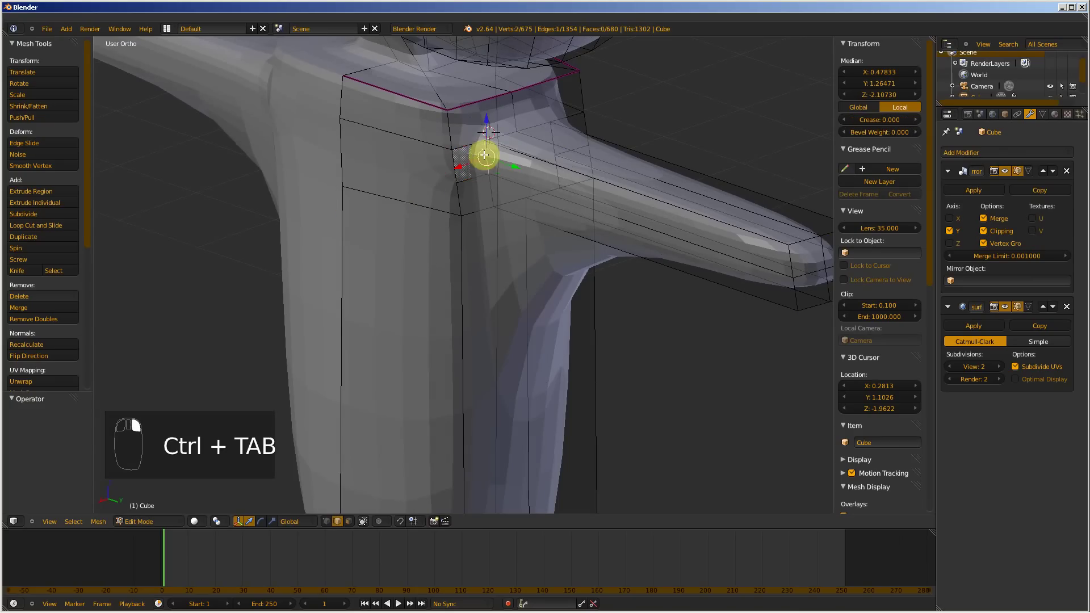
pyautogui.keyDown('shift'); pyautogui.rightClick(493, 194); pyautogui.keyUp('shift')
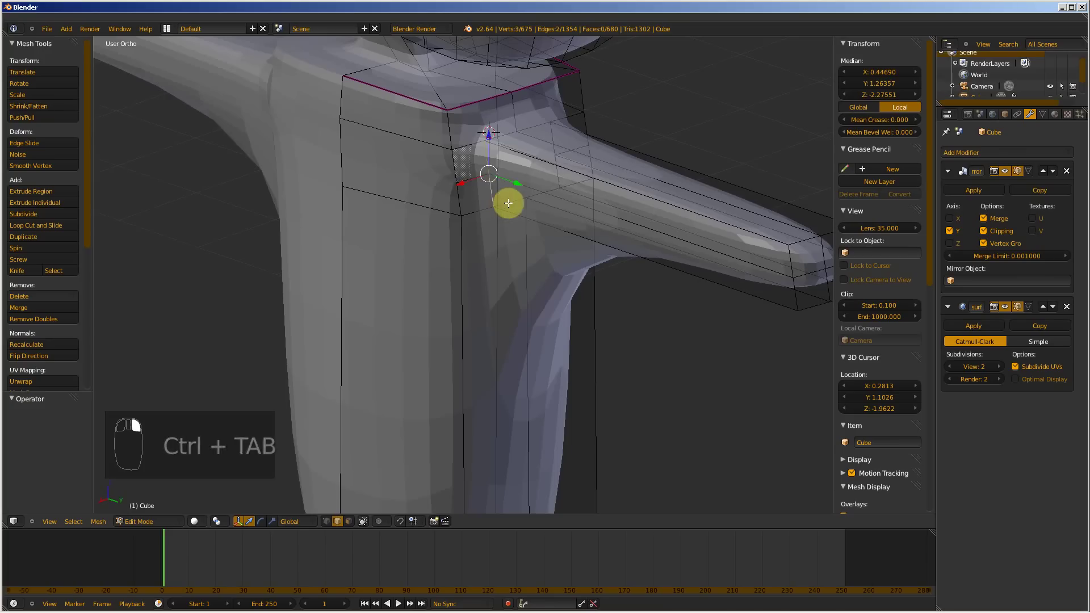
pyautogui.keyDown('shift'); pyautogui.rightClick(548, 192); pyautogui.keyUp('shift')
pyautogui.keyDown('shift'); pyautogui.rightClick(557, 169); pyautogui.keyUp('shift')
pyautogui.keyDown('shift'); pyautogui.rightClick(552, 140); pyautogui.keyUp('shift')
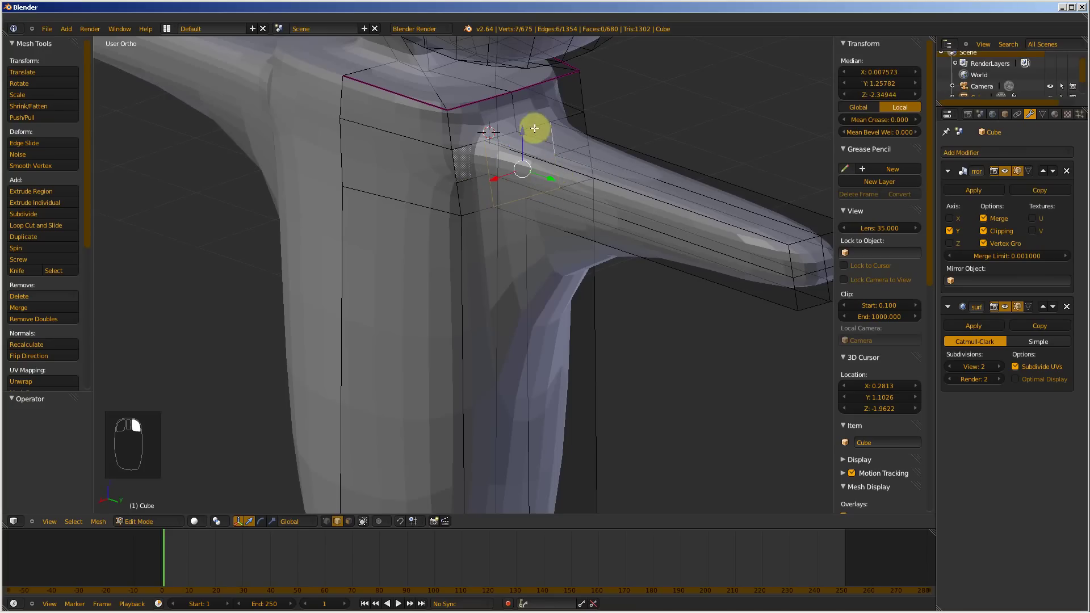
pyautogui.keyDown('shift'); pyautogui.rightClick(535, 129); pyautogui.keyUp('shift')
pyautogui.keyDown('shift'); pyautogui.rightClick(497, 138); pyautogui.keyUp('shift')
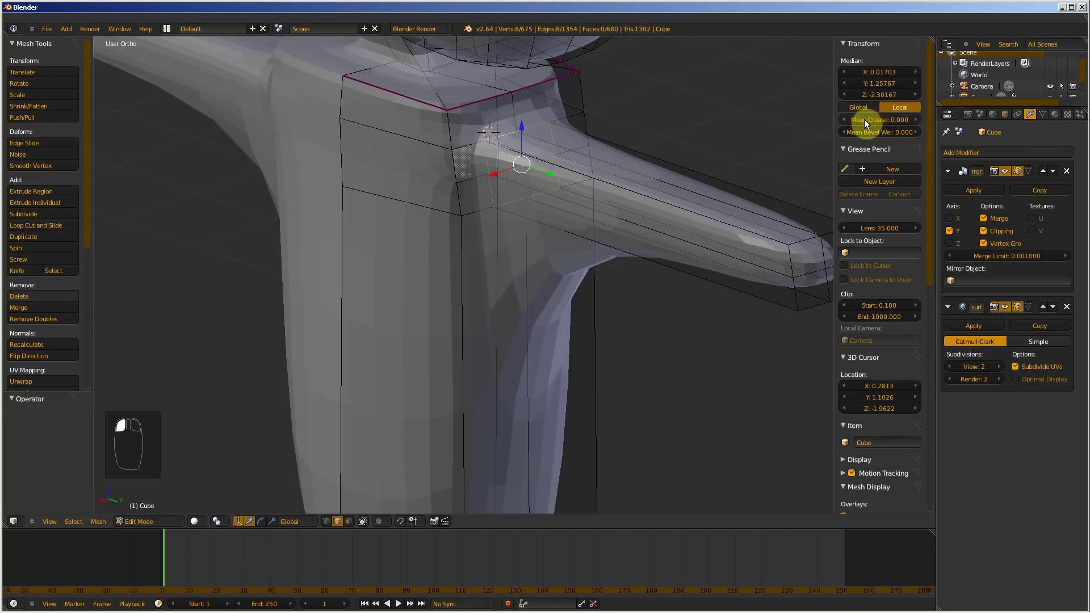
pyautogui.moveTo(873, 119); pyautogui.dragTo(1014, 106)
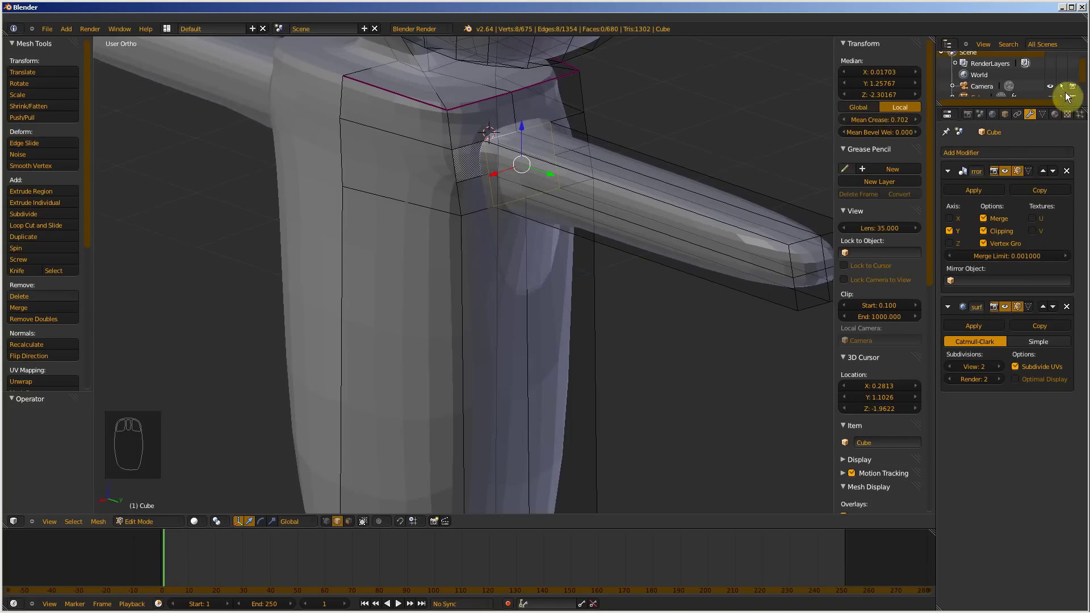
pyautogui.moveTo(1089, 109); pyautogui.dragTo(1089, 108)
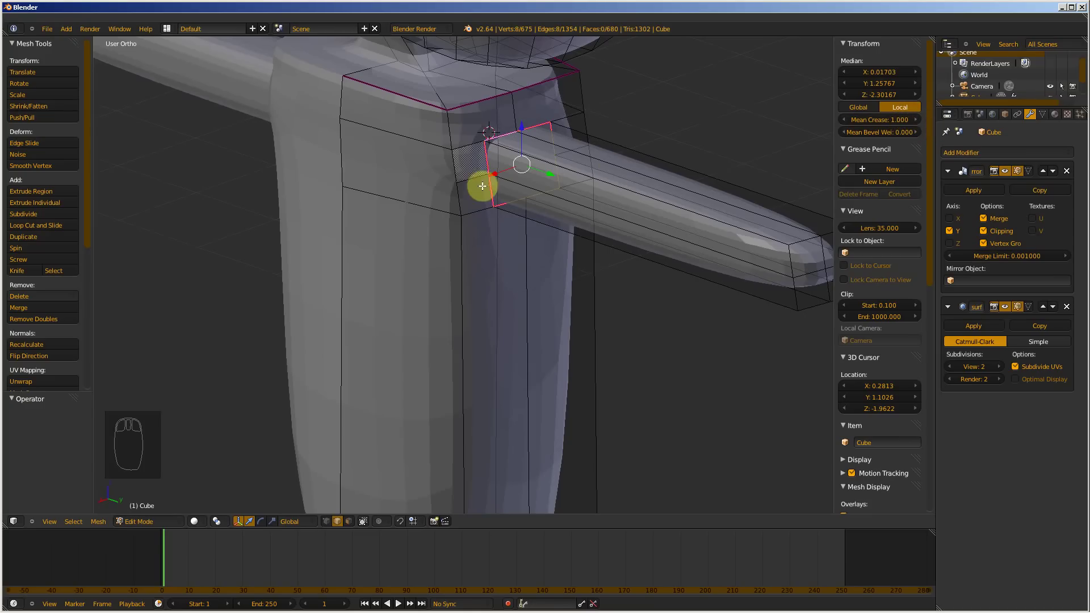
# - Leave edit mode and compare the whole model with the cartoon character reference image in the browser
pyautogui.press('Tab')
pyautogui.moveTo(499, 185); pyautogui.dragTo(524, 174, button='middle')
pyautogui.scroll(-5, 507, 89)
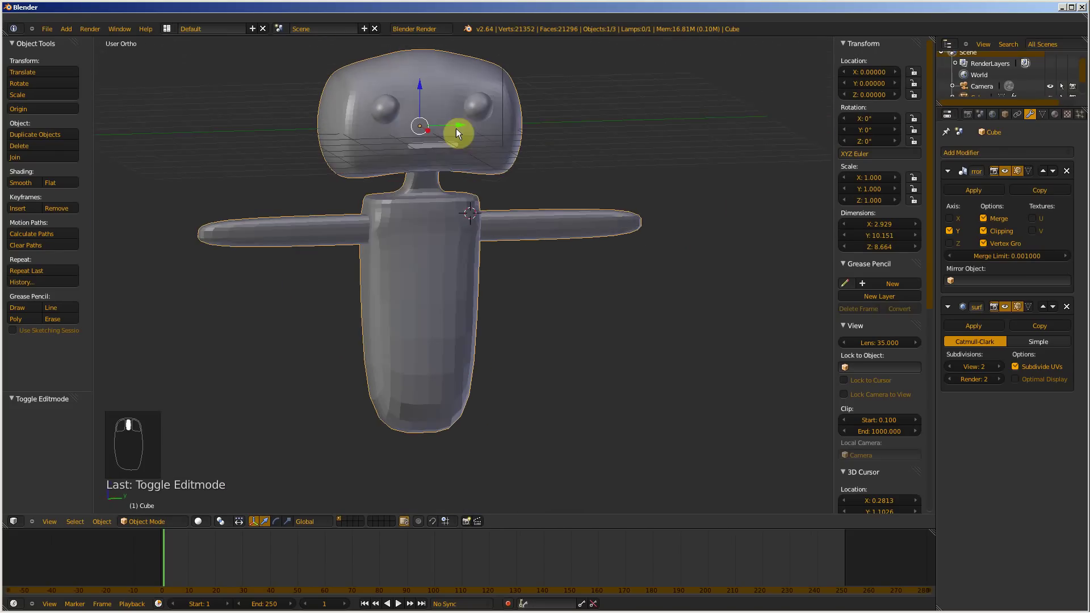
pyautogui.click(127, 603)
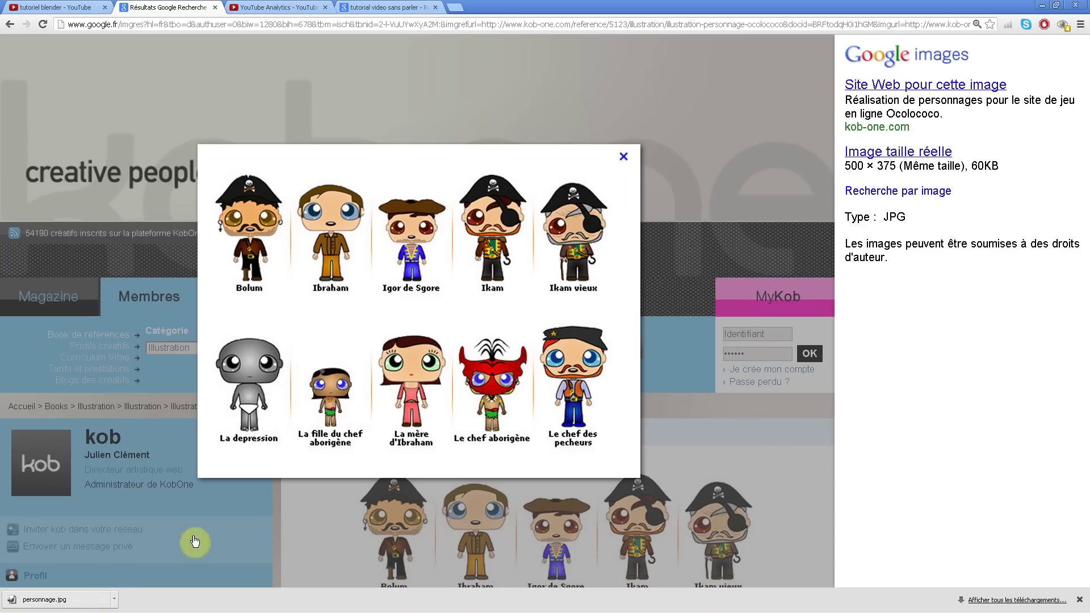
pyautogui.click(154, 601)
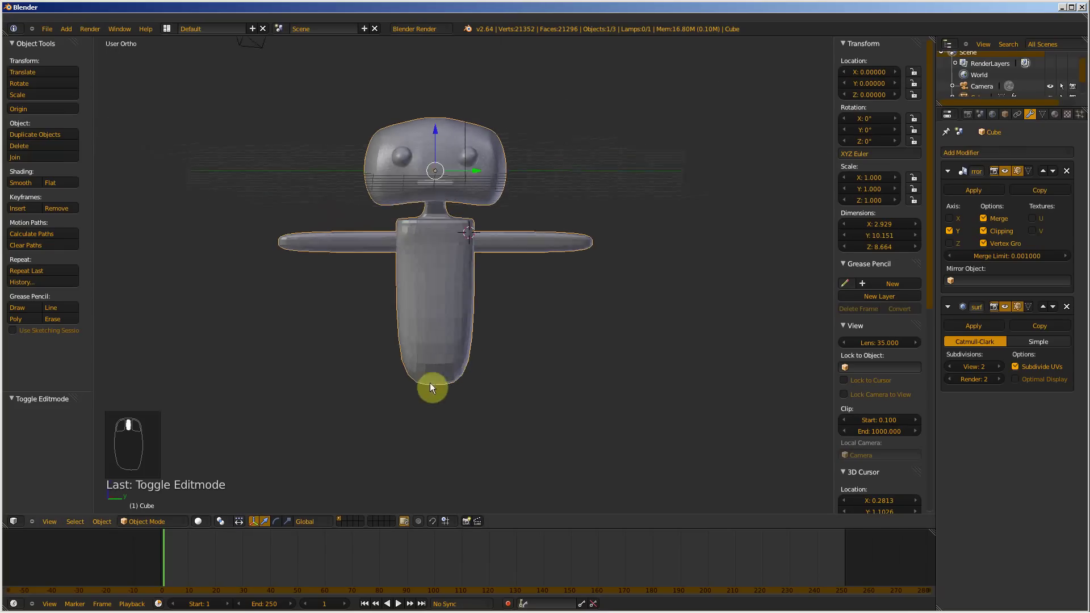
# - In face select mode, select the two faces on the torso's underside and turn off Clipping in the Mirror modifier
pyautogui.moveTo(431, 385); pyautogui.dragTo(426, 267, button='middle')
pyautogui.press('KP_1')
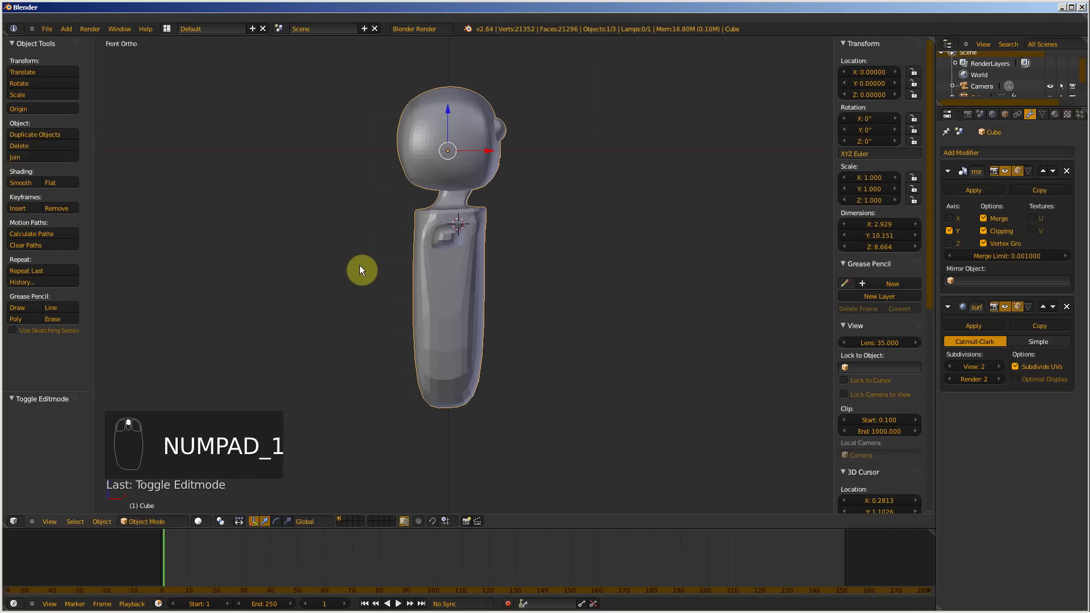
pyautogui.press('KP_3')
pyautogui.scroll(3, 458, 339)
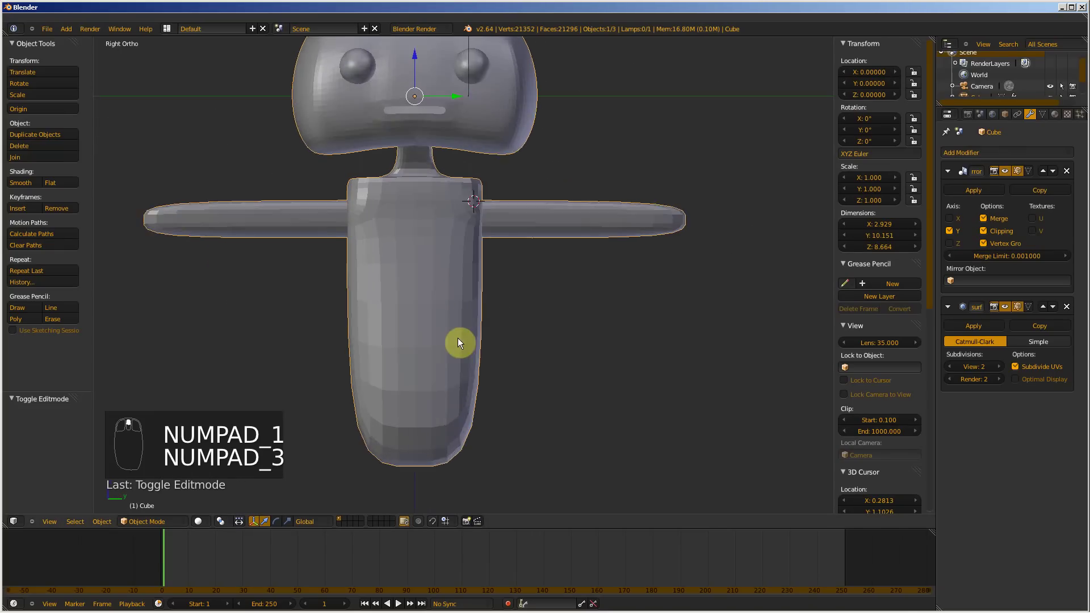
pyautogui.keyDown('shift'); pyautogui.moveTo(519, 339); pyautogui.dragTo(516, 128, button='middle'); pyautogui.keyUp('shift')
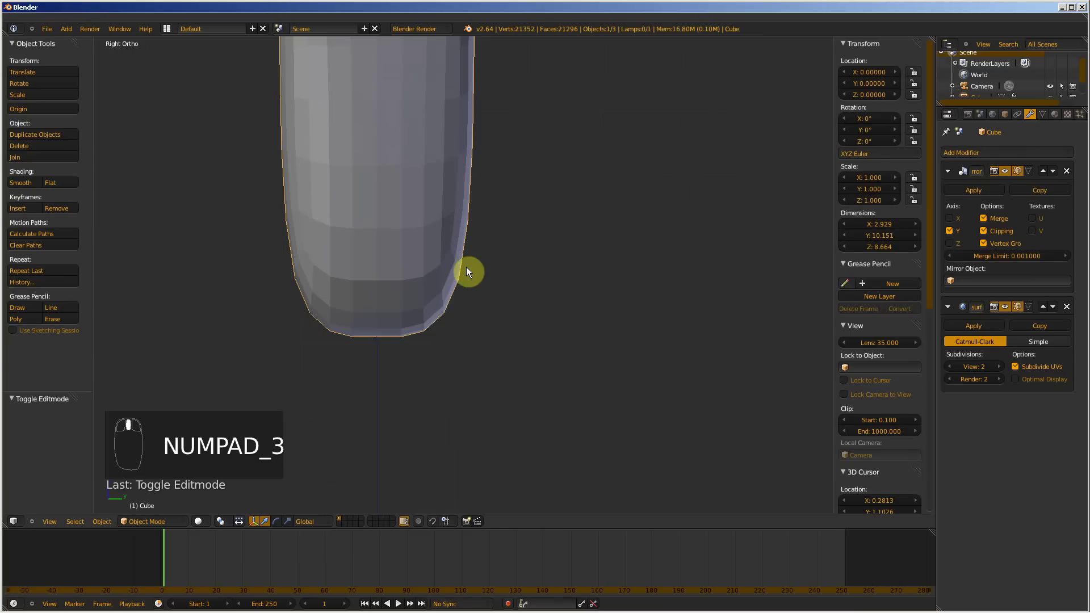
pyautogui.press('Tab')
pyautogui.moveTo(469, 273); pyautogui.dragTo(416, 306, button='middle')
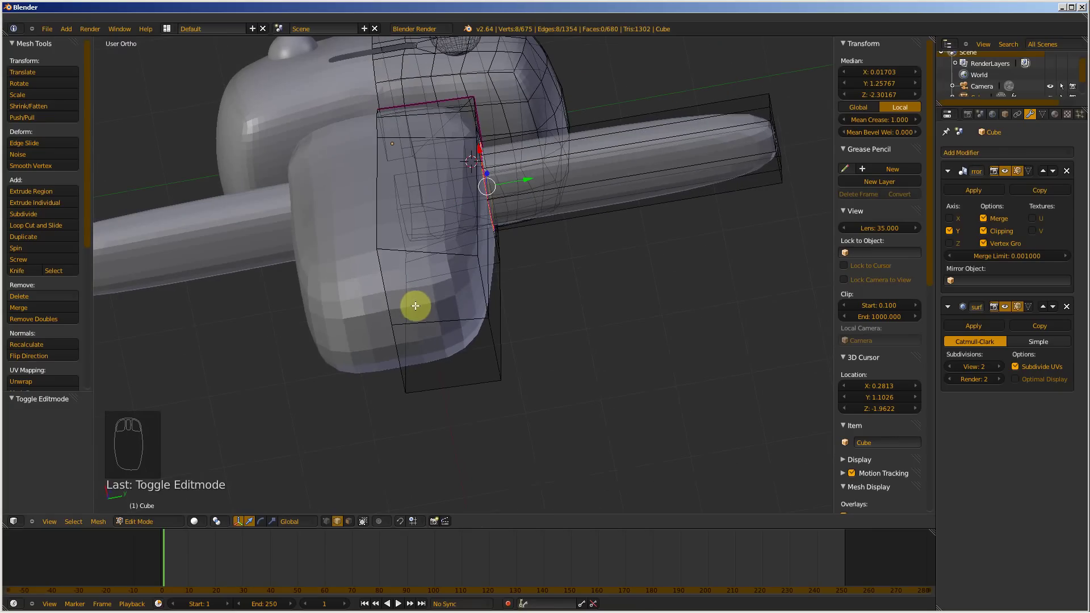
pyautogui.hotkey('ctrl', 'Tab')
pyautogui.click(396, 317)
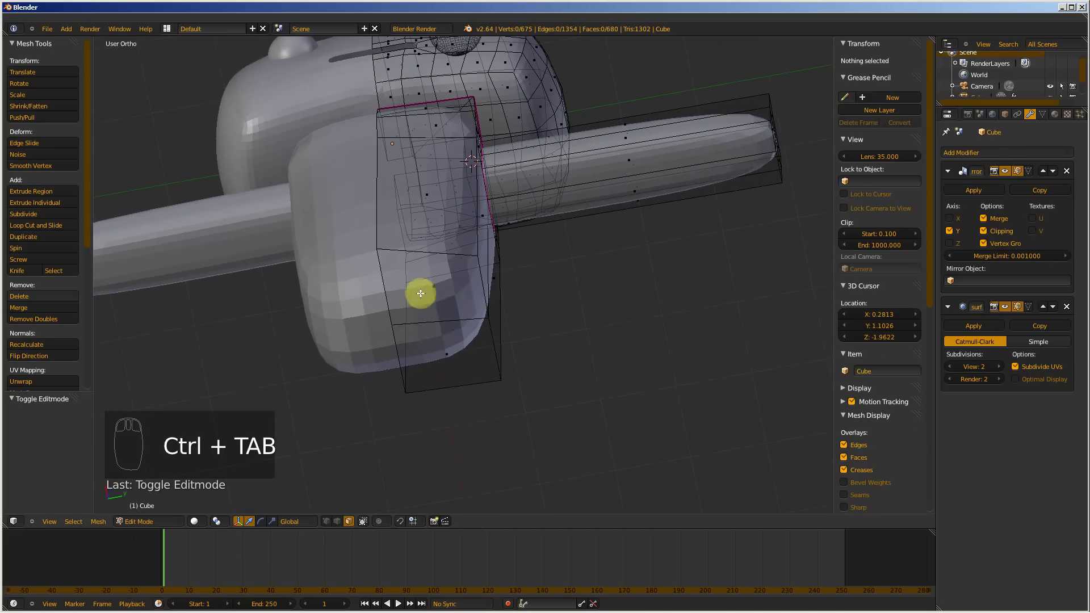
pyautogui.rightClick(420, 295)
pyautogui.keyDown('shift'); pyautogui.rightClick(453, 340); pyautogui.keyUp('shift')
pyautogui.moveTo(464, 221); pyautogui.dragTo(455, 212, button='middle')
pyautogui.press('KP_7')
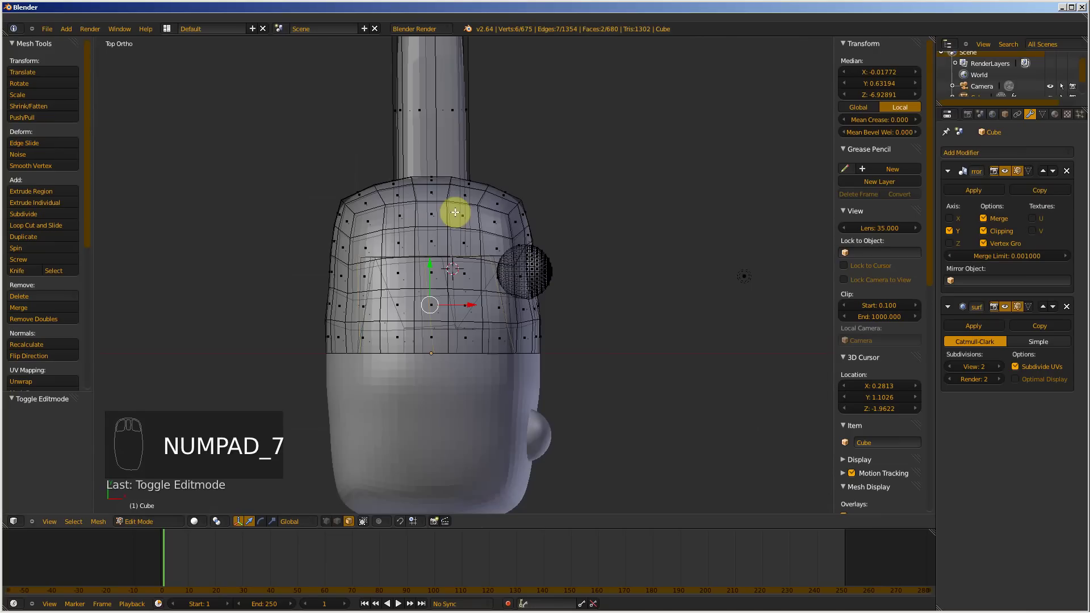
pyautogui.press('KP_3')
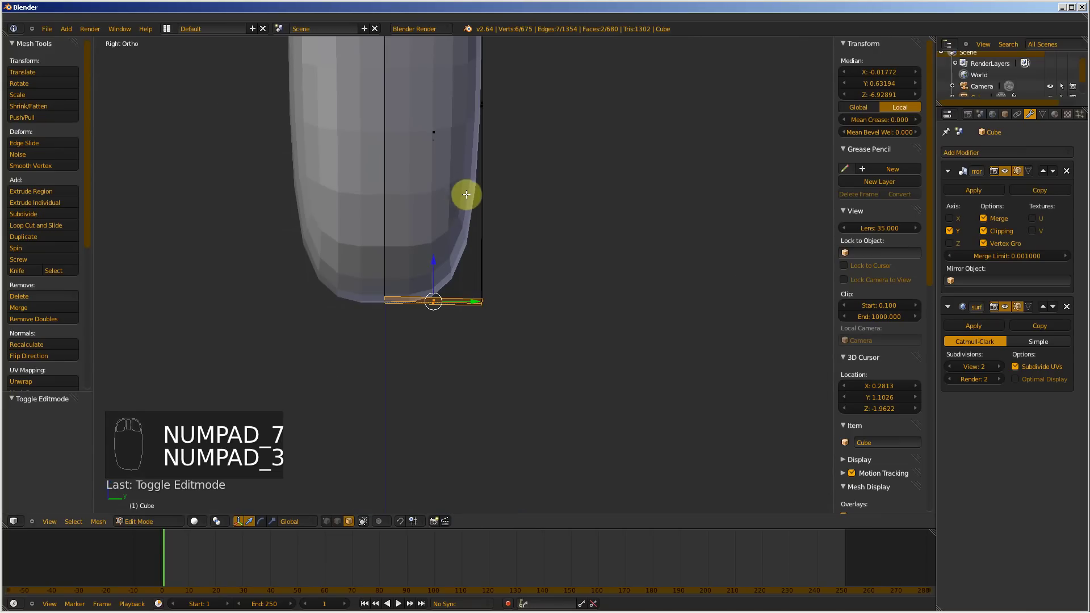
pyautogui.scroll(-4, 463, 182)
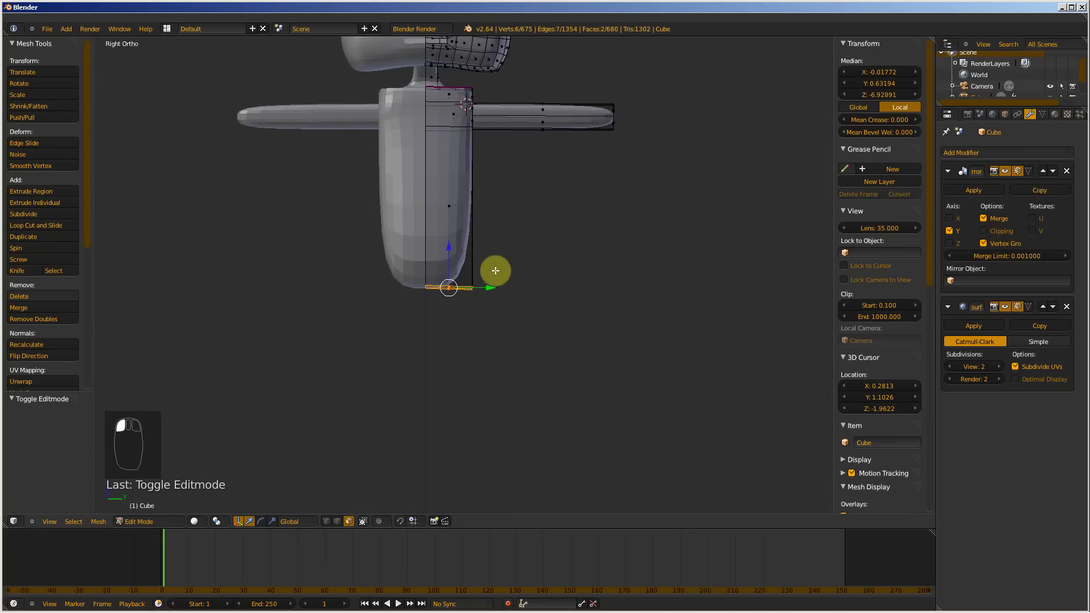
# - Extrude the selected underside faces about 3.82 downward and move them 1.18 outward along Y to form the leg
pyautogui.press('e')
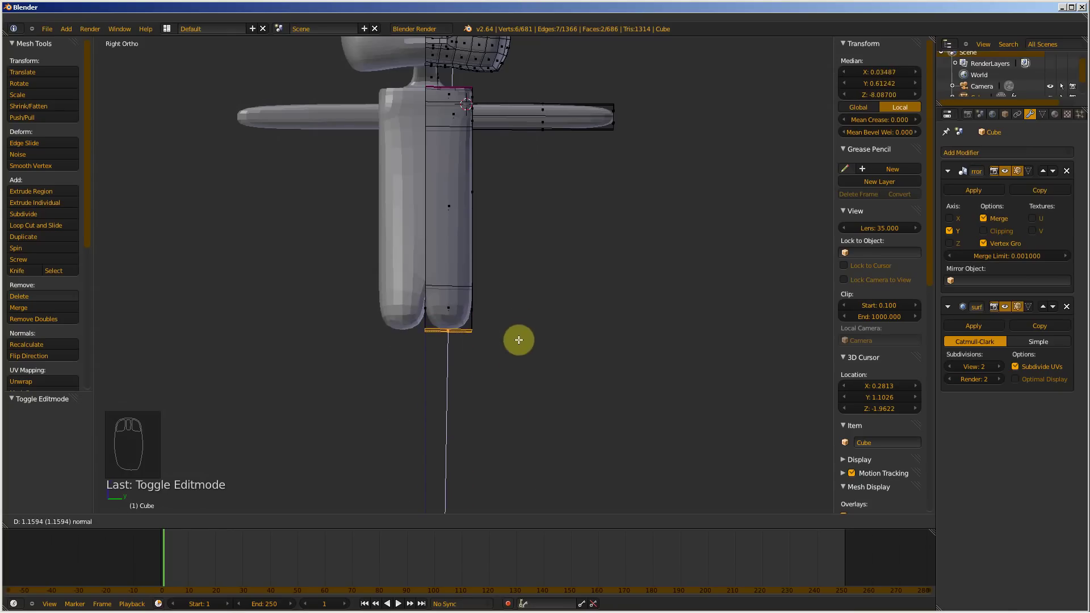
pyautogui.click(502, 433)
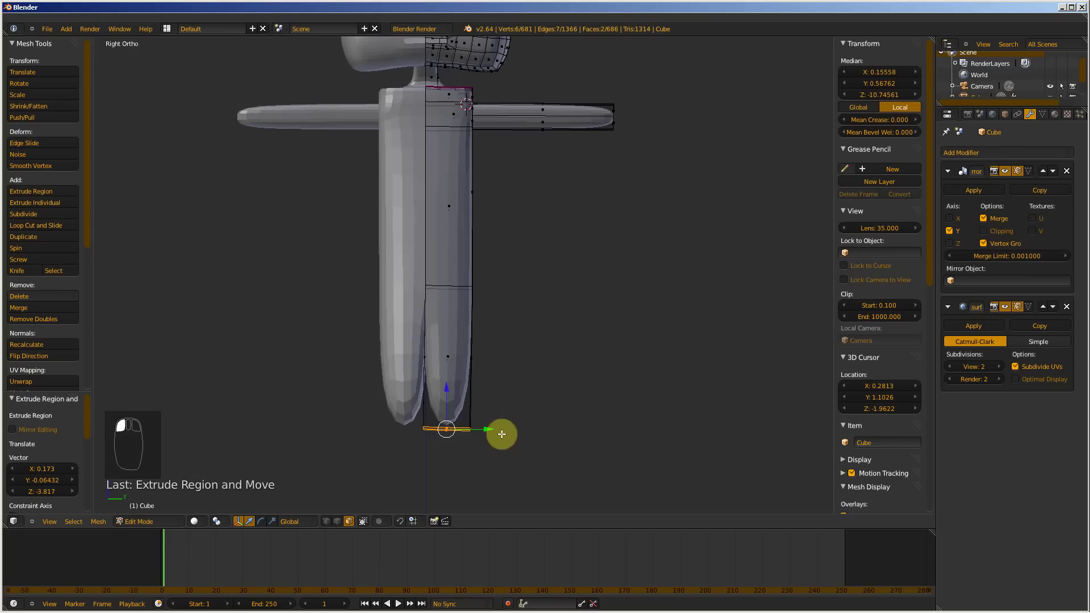
pyautogui.moveTo(491, 430); pyautogui.dragTo(533, 430)
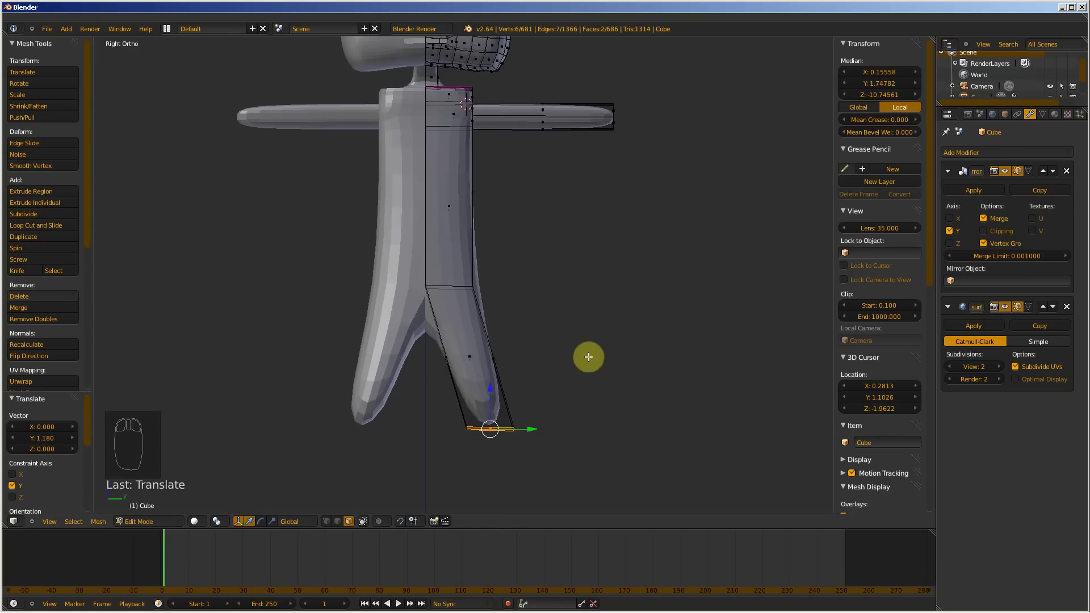
# - In edge select mode, select the six edges around the leg's top at the torso and set their mean crease to 1
pyautogui.moveTo(586, 357)
pyautogui.mouseDown(button='middle')
pyautogui.moveTo(520, 368)
pyautogui.moveTo(569, 369)
pyautogui.mouseUp(button='middle')
pyautogui.scroll(5, 465, 308)
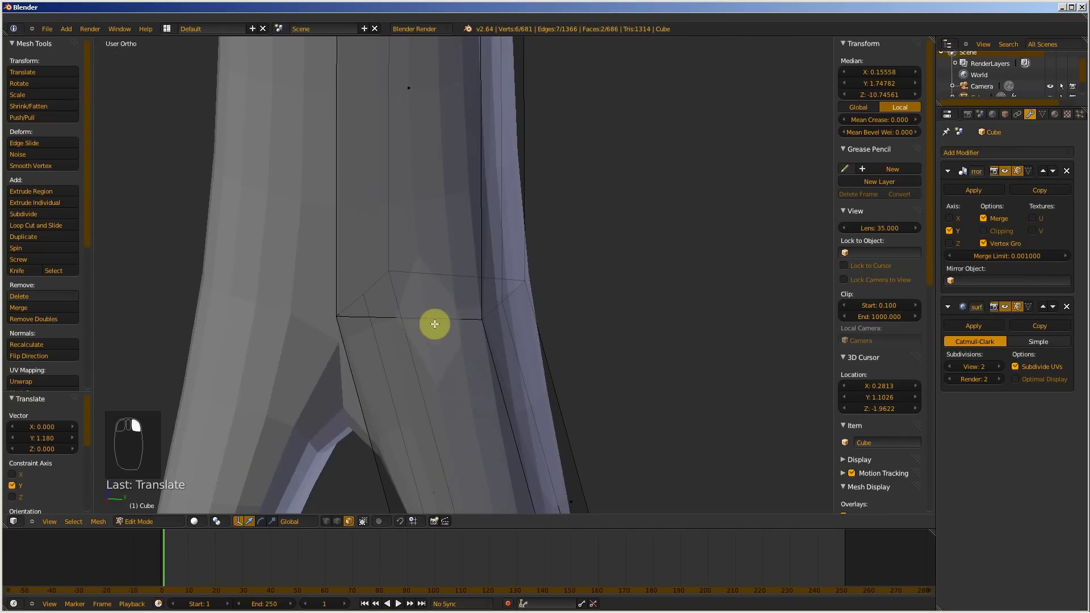
pyautogui.moveTo(455, 324); pyautogui.dragTo(479, 315, button='middle')
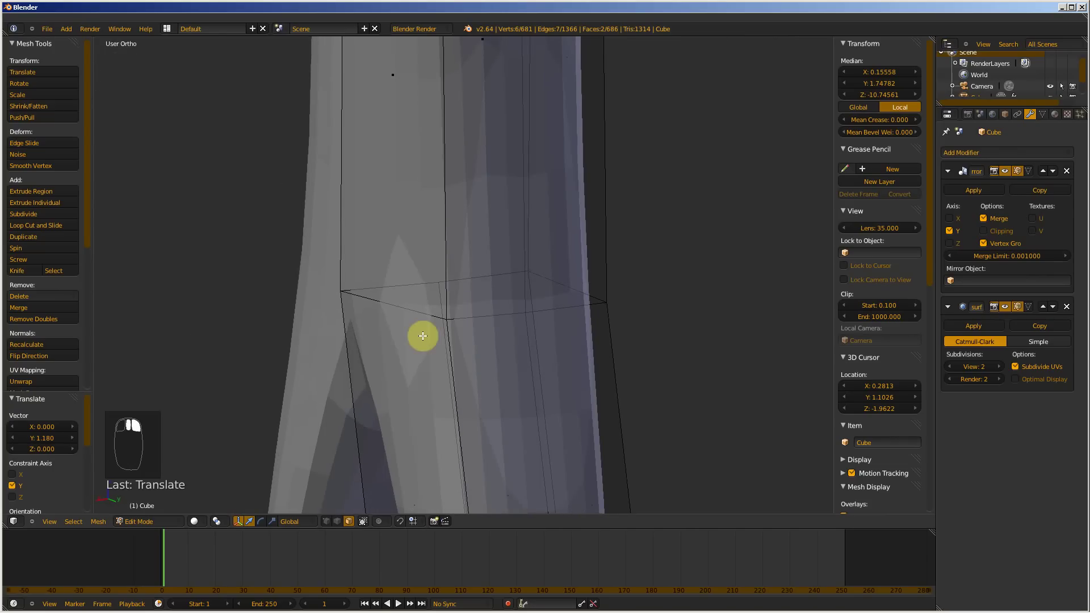
pyautogui.hotkey('ctrl', 'Tab')
pyautogui.click(401, 318)
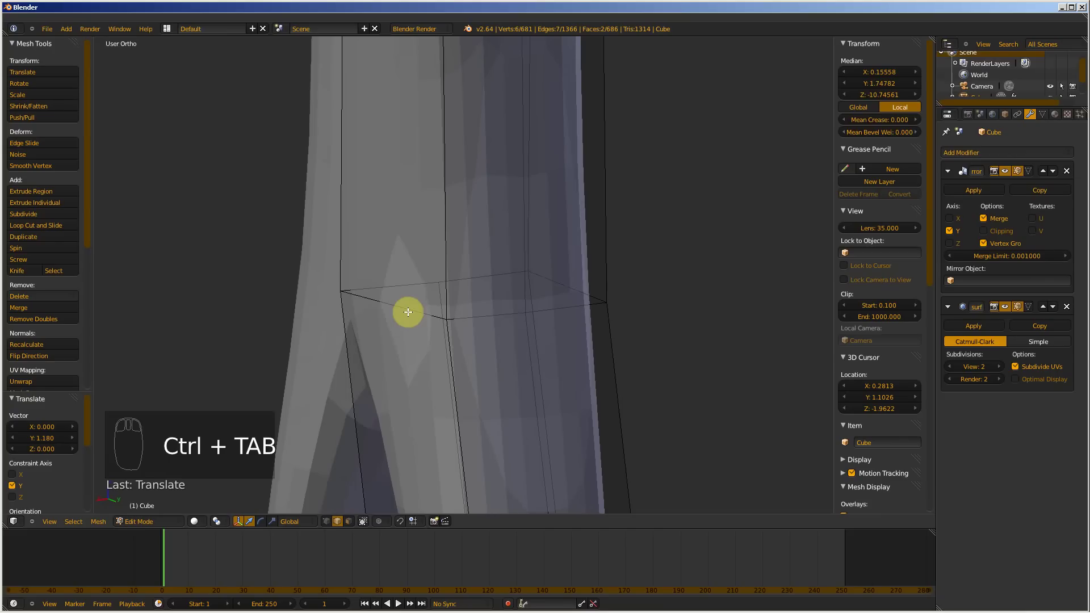
pyautogui.rightClick(456, 326)
pyautogui.keyDown('shift'); pyautogui.rightClick(498, 315); pyautogui.keyUp('shift')
pyautogui.keyDown('shift'); pyautogui.rightClick(558, 312); pyautogui.keyUp('shift')
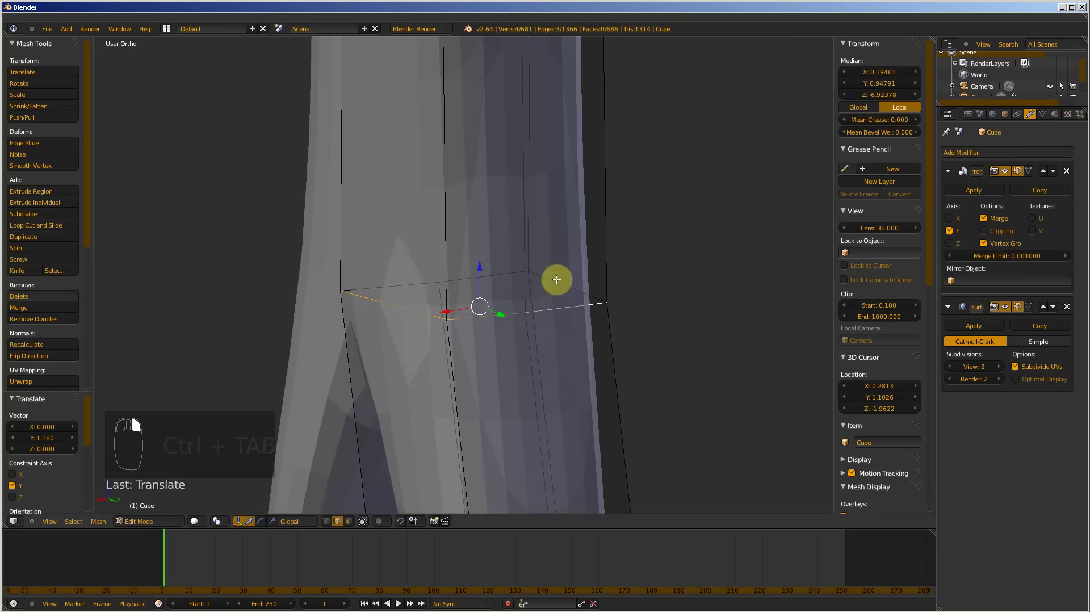
pyautogui.keyDown('shift'); pyautogui.rightClick(556, 280); pyautogui.keyUp('shift')
pyautogui.keyDown('shift'); pyautogui.rightClick(467, 276); pyautogui.keyUp('shift')
pyautogui.keyDown('shift'); pyautogui.rightClick(391, 279); pyautogui.keyUp('shift')
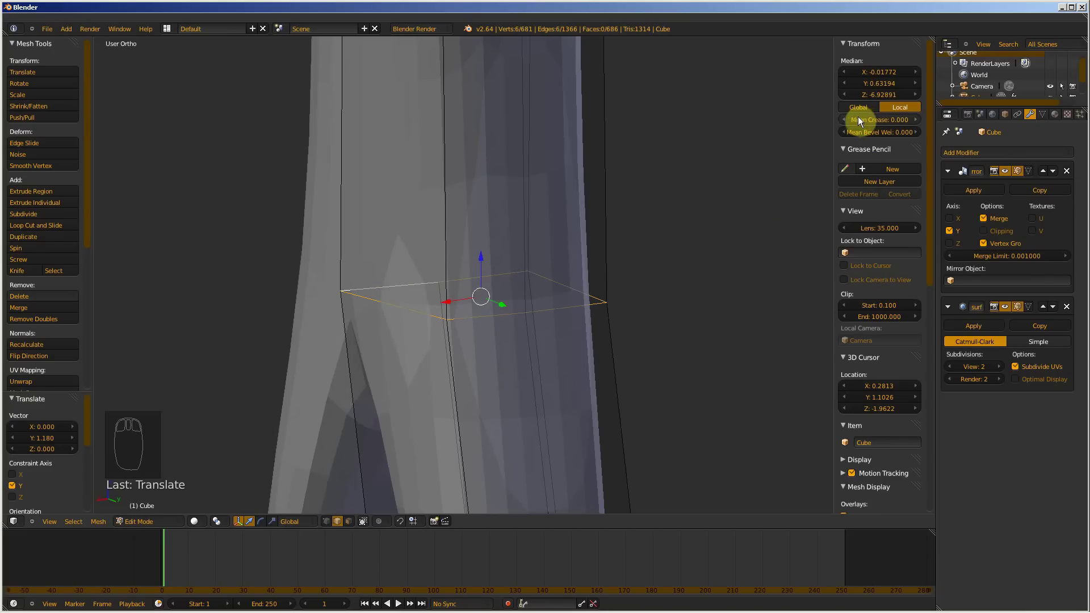
pyautogui.moveTo(858, 119); pyautogui.dragTo(1086, 129)
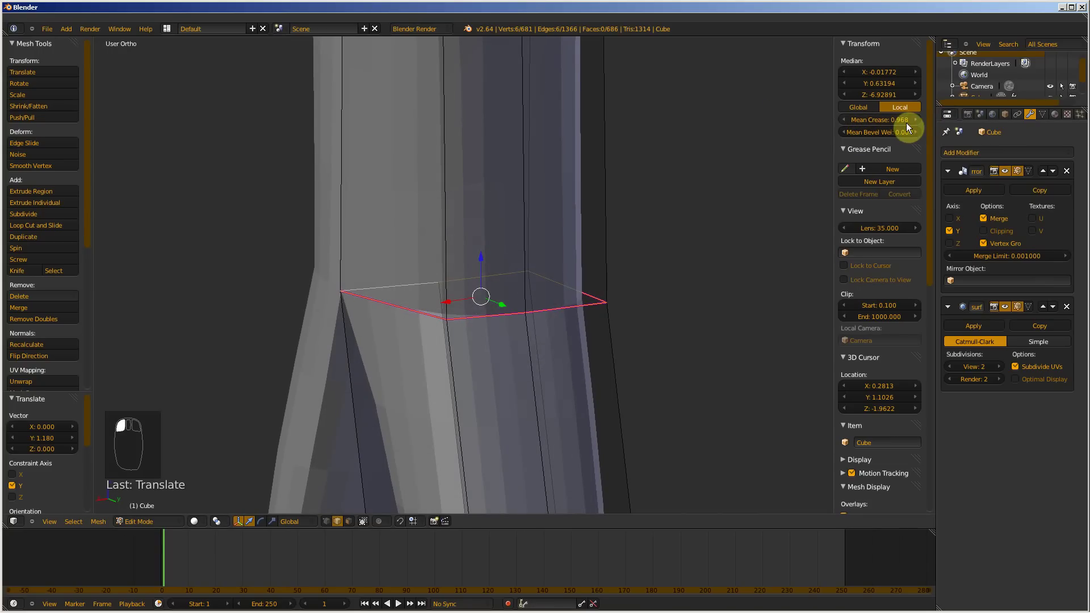
pyautogui.scroll(-6, 482, 156)
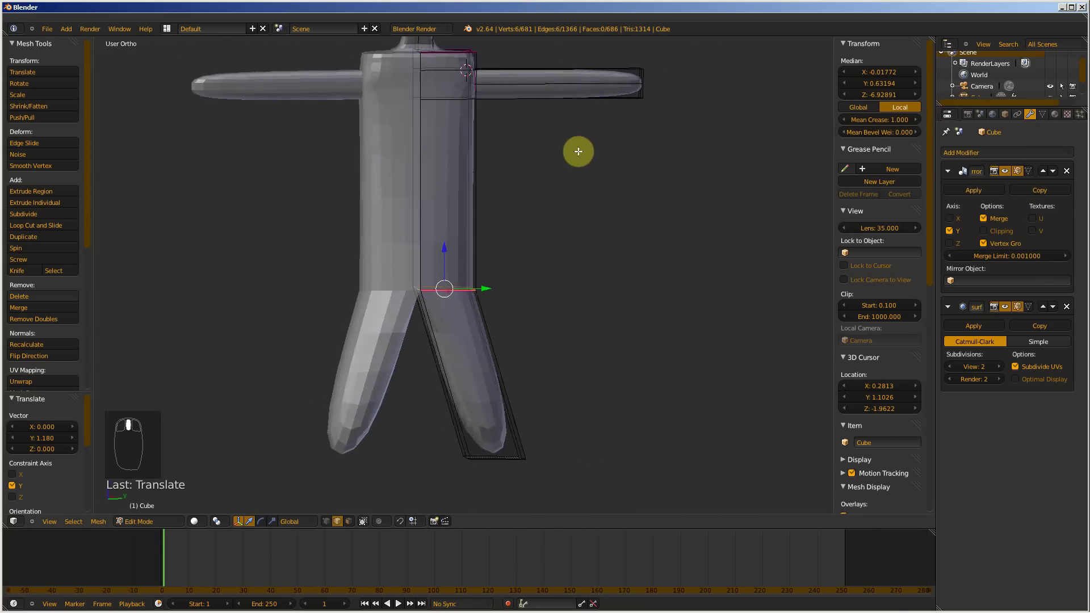
pyautogui.moveTo(524, 344); pyautogui.dragTo(485, 446, button='middle')
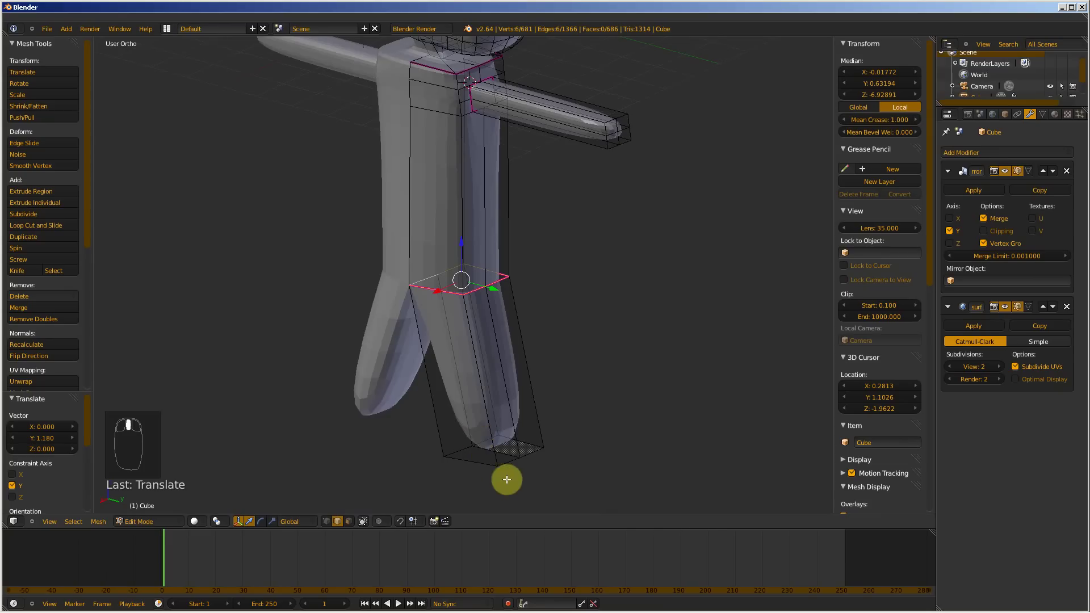
pyautogui.press('a')
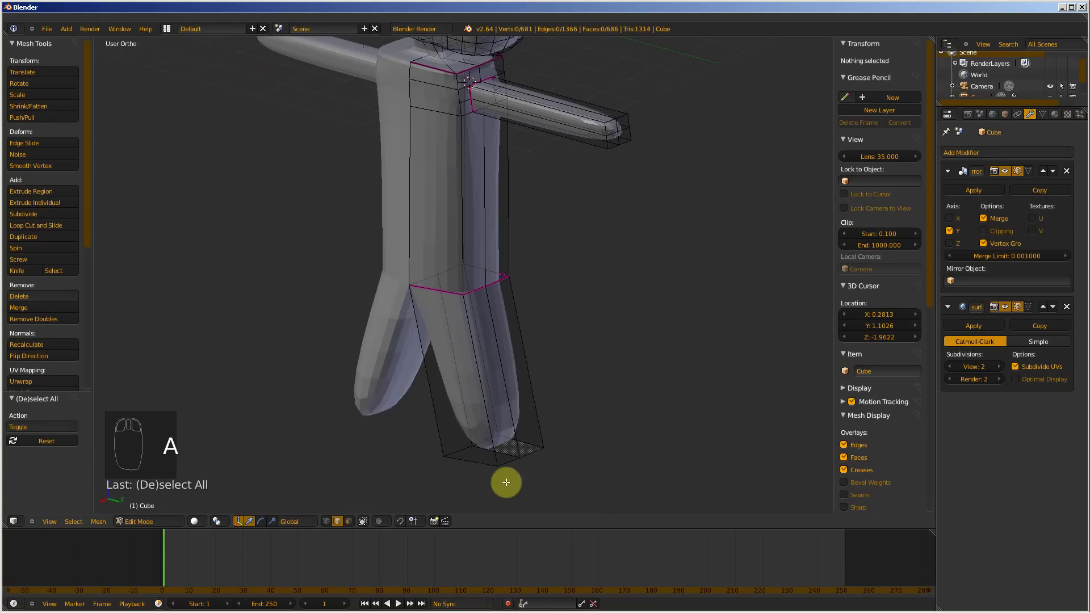
pyautogui.press('c')
pyautogui.click(500, 457)
pyautogui.rightClick(574, 438)
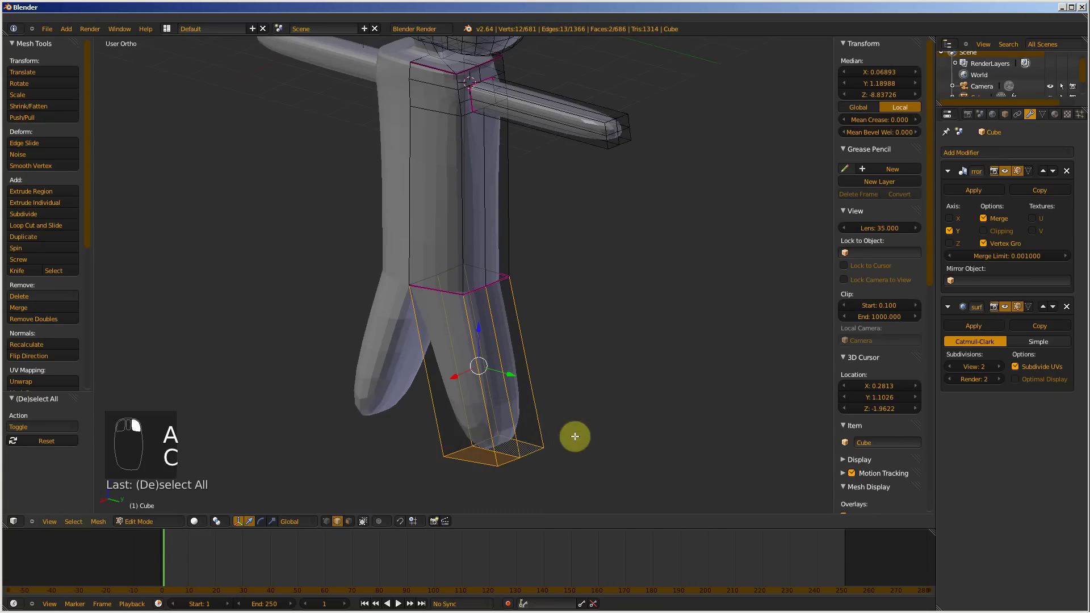
pyautogui.press('s')
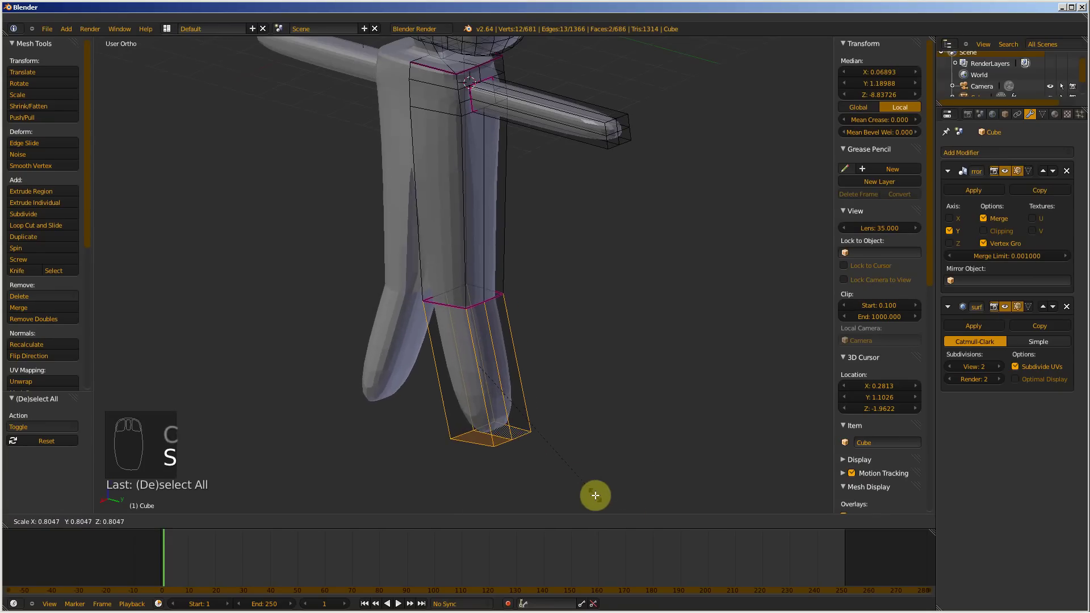
pyautogui.click(593, 497)
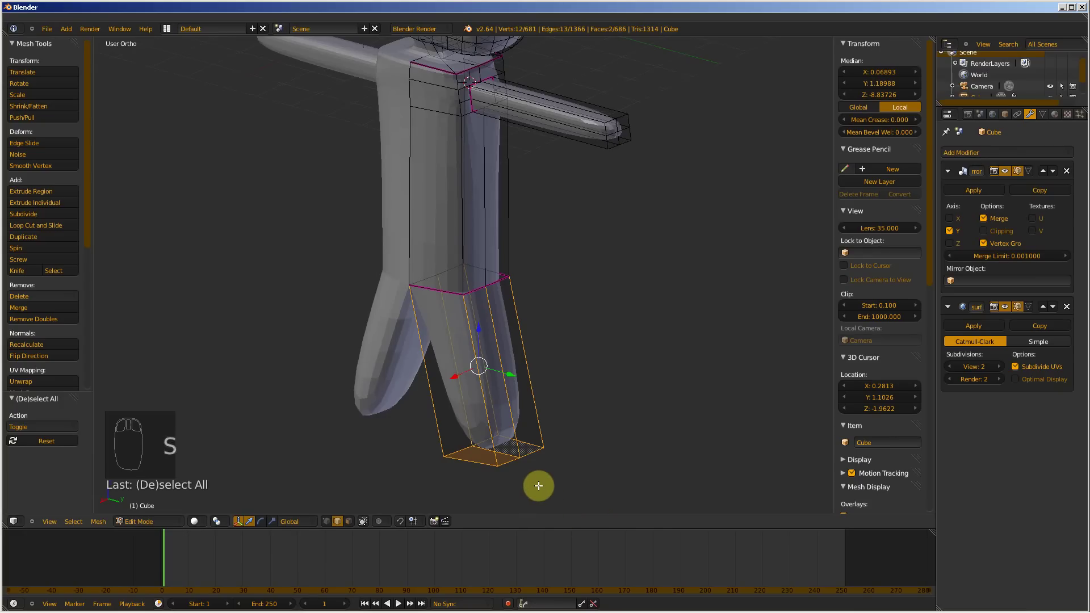
pyautogui.press('o')
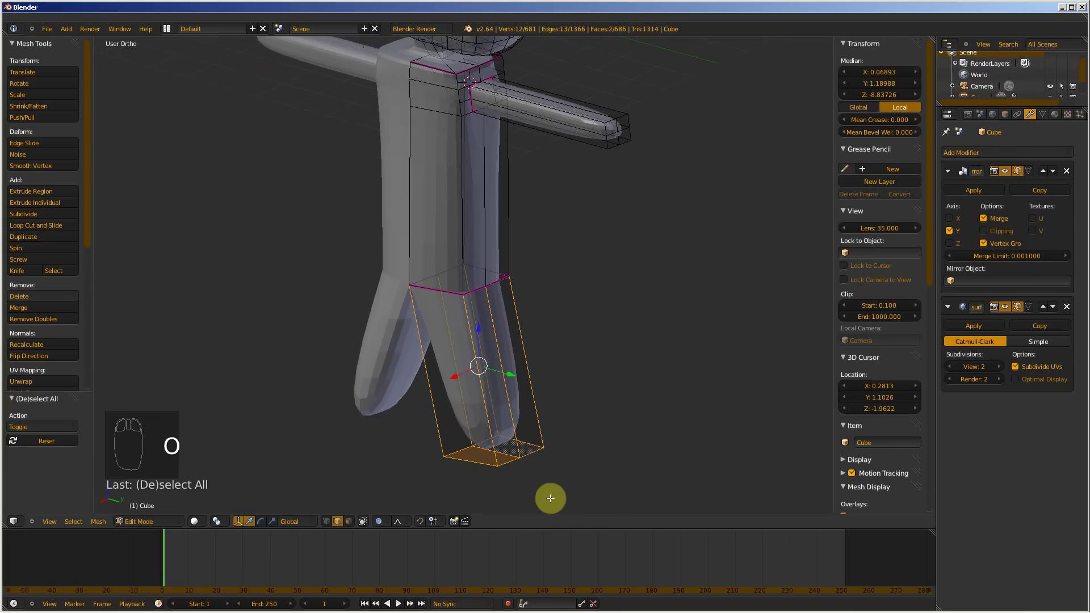
pyautogui.press('s')
pyautogui.rightClick(550, 501)
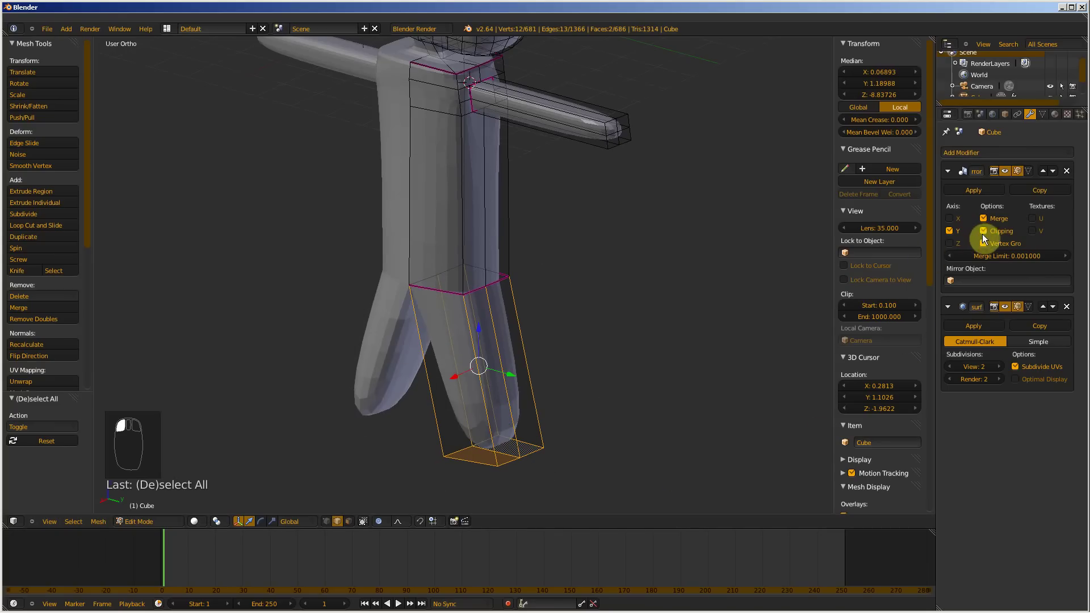
# - Turn on Clipping in the Mirror modifier and select all the edges of the leg's bottom end
pyautogui.rightClick(506, 466)
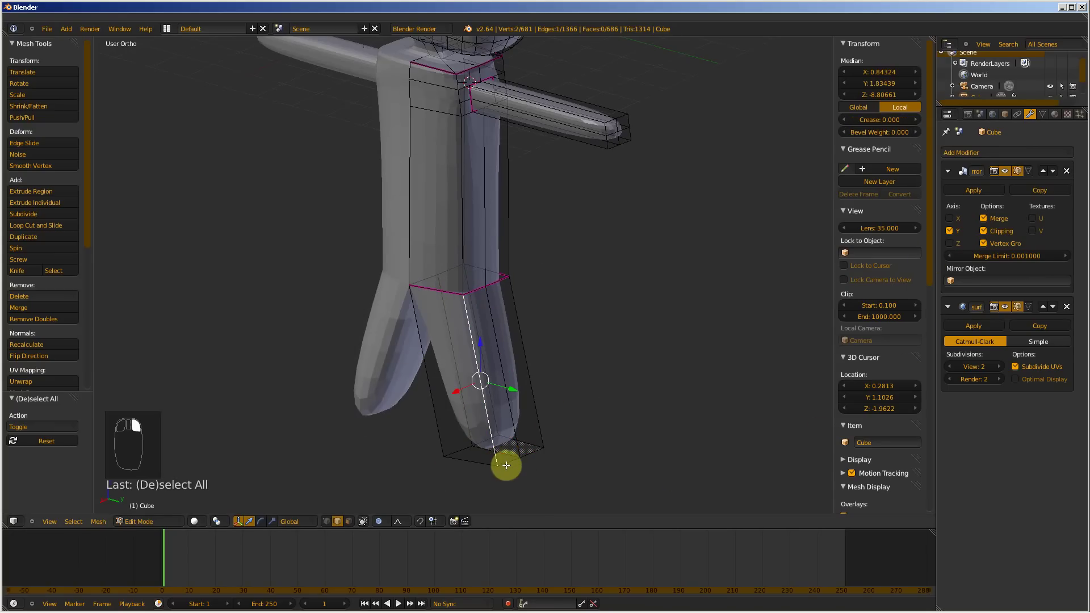
pyautogui.press('c')
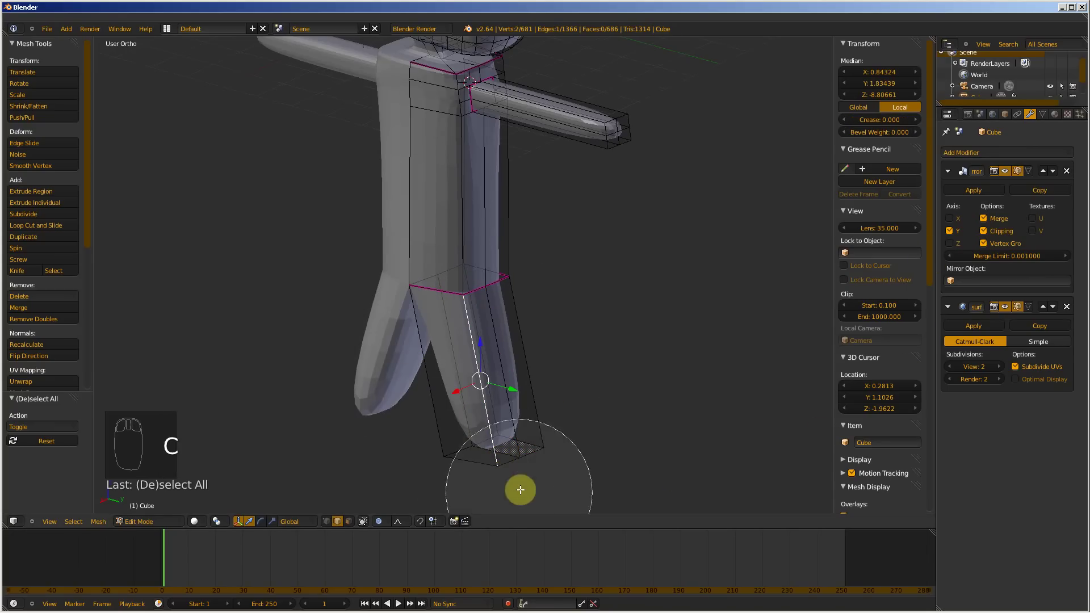
pyautogui.rightClick(512, 480)
pyautogui.keyDown('shift'); pyautogui.rightClick(492, 448); pyautogui.keyUp('shift')
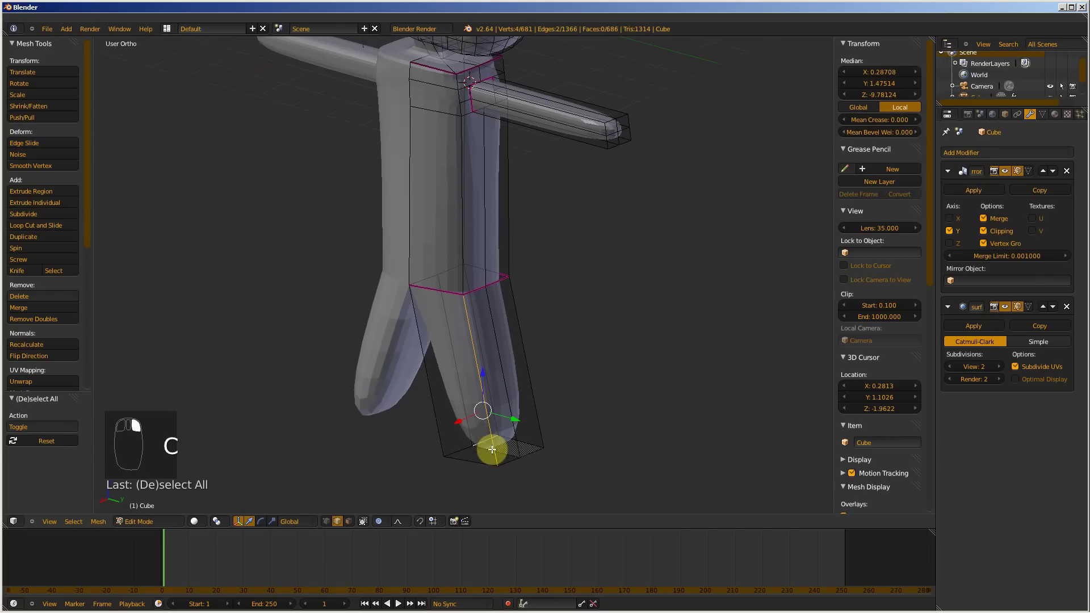
pyautogui.keyDown('shift'); pyautogui.rightClick(496, 464); pyautogui.keyUp('shift')
pyautogui.press('a')
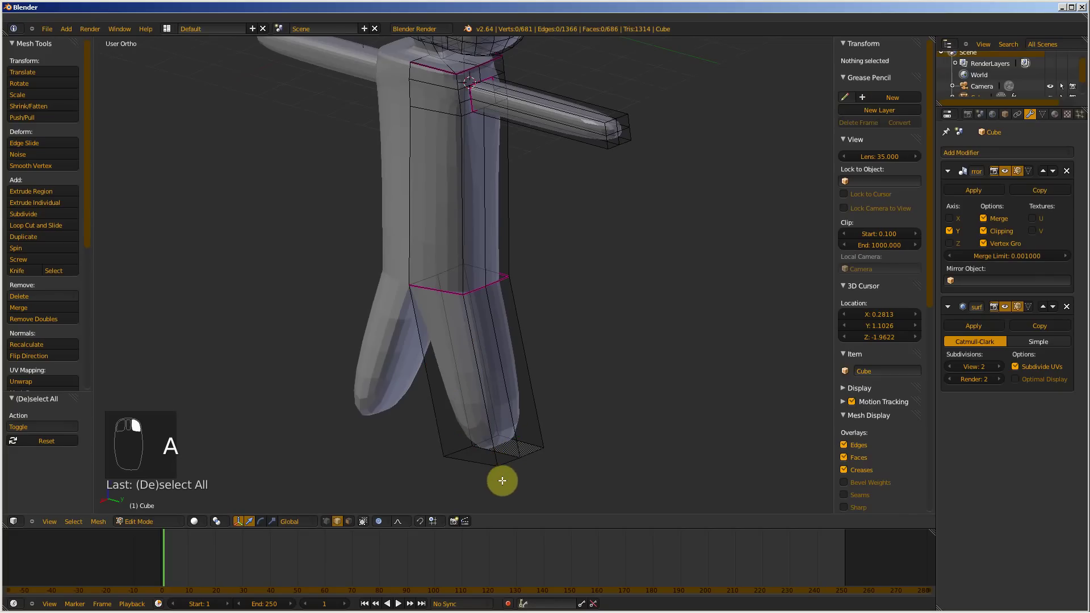
pyautogui.rightClick(469, 461)
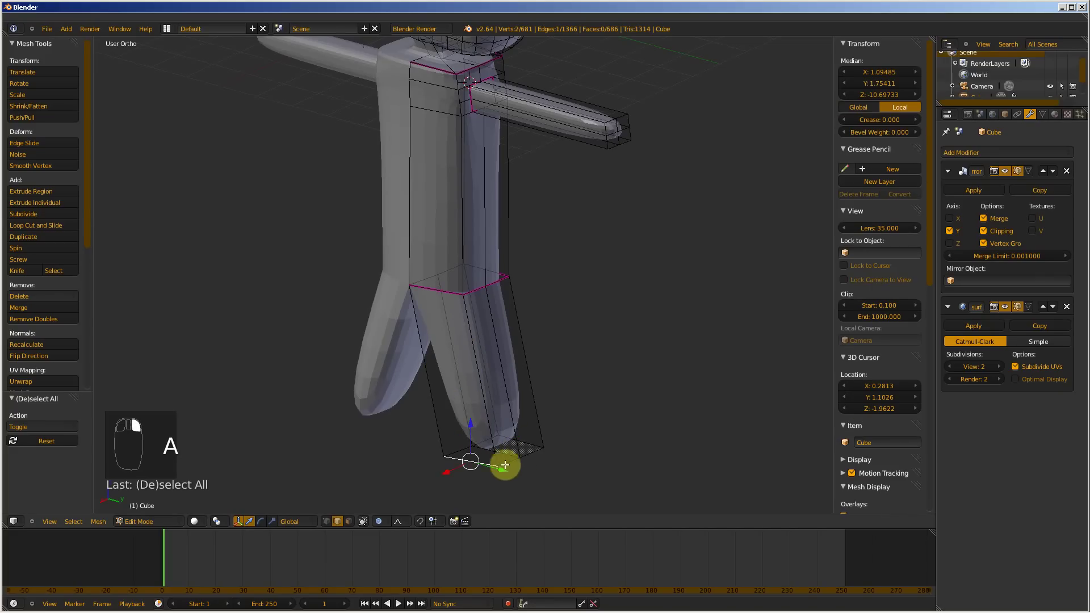
pyautogui.keyDown('shift'); pyautogui.rightClick(528, 448); pyautogui.keyUp('shift')
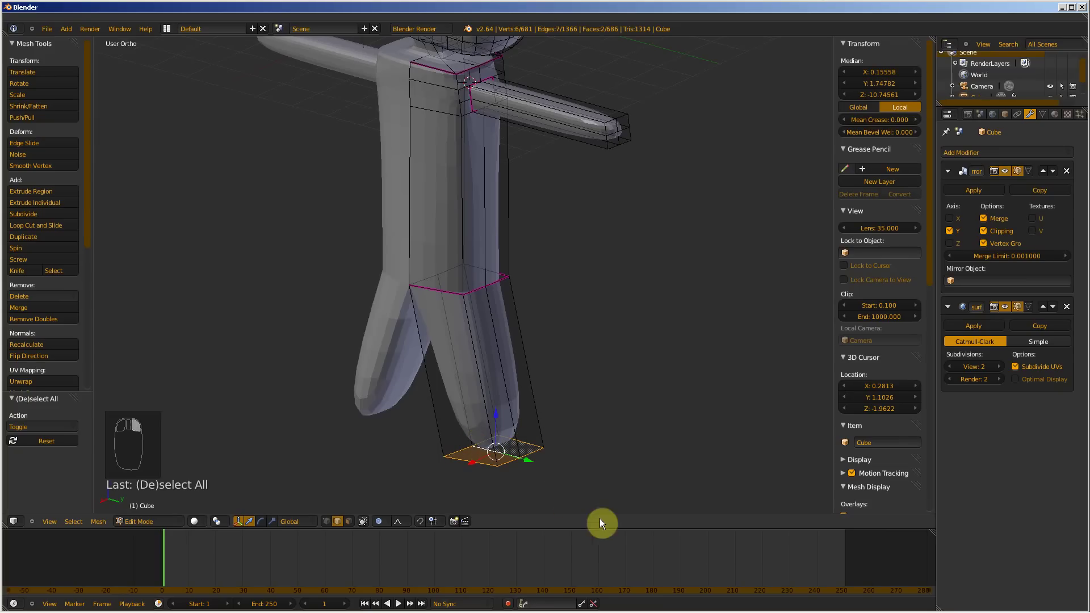
# - With proportional editing off, scale the leg's bottom end to 0.431 and move it -0.883 along Y toward the body's centre
pyautogui.press('s')
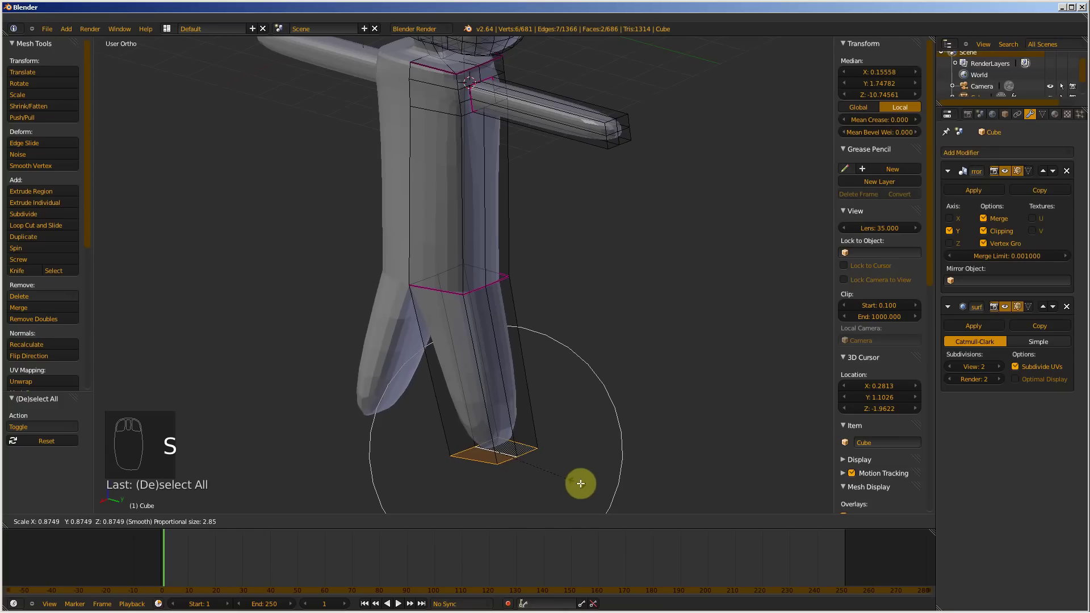
pyautogui.rightClick(582, 484)
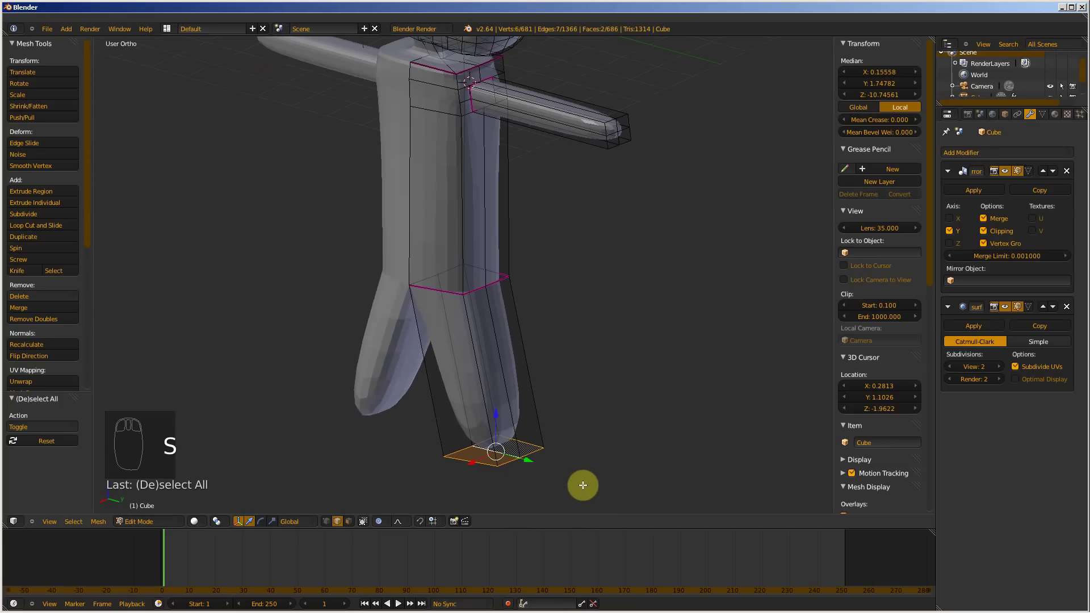
pyautogui.press('o')
pyautogui.press('s')
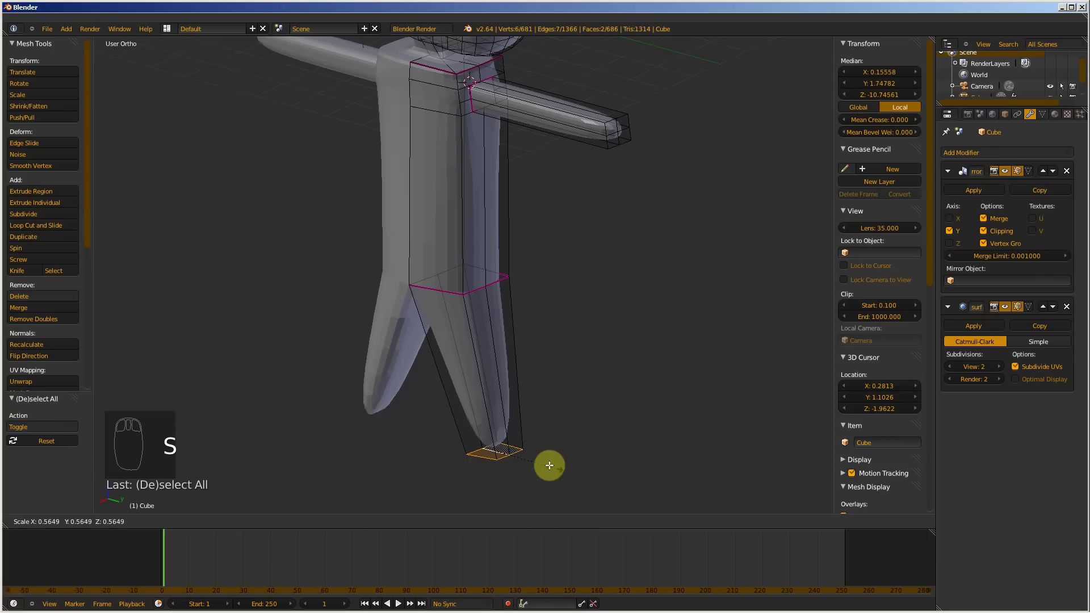
pyautogui.click(554, 469)
pyautogui.moveTo(529, 466); pyautogui.dragTo(496, 455)
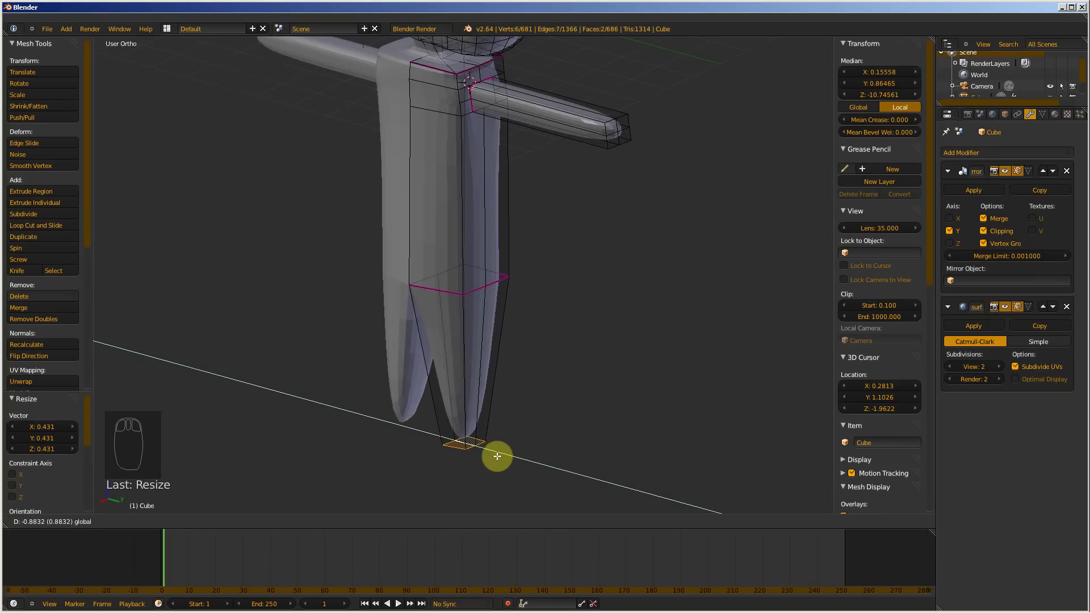
# - Add a loop cut around the leg and slide it down close to the leg's bottom end
pyautogui.scroll(4, 417, 374)
pyautogui.moveTo(418, 389); pyautogui.dragTo(455, 303, button='middle')
pyautogui.scroll(-6, 458, 370)
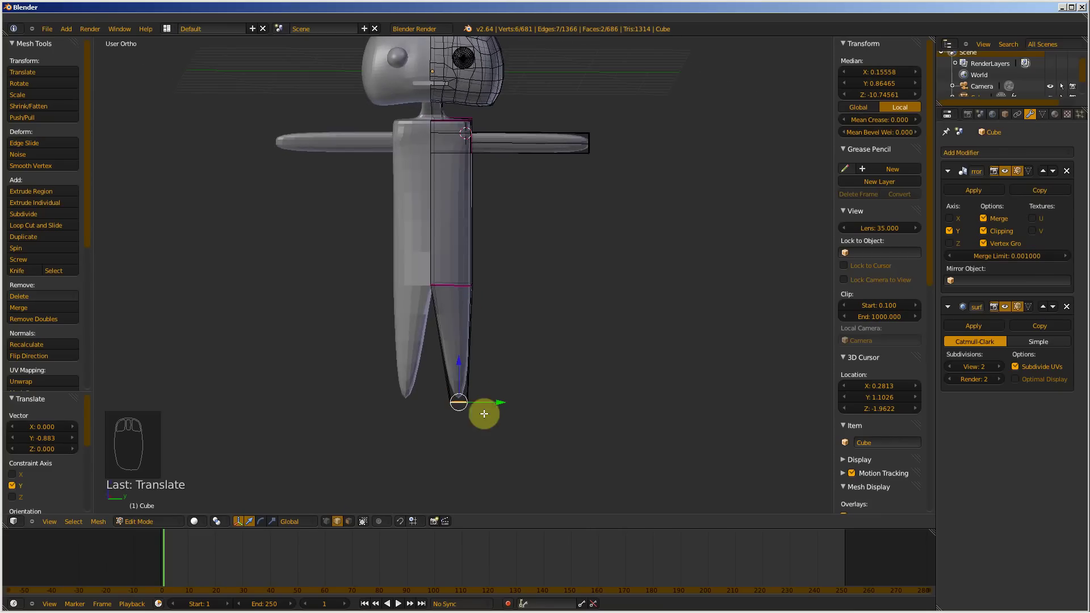
pyautogui.scroll(3, 510, 457)
pyautogui.hotkey('ctrl', 'r')
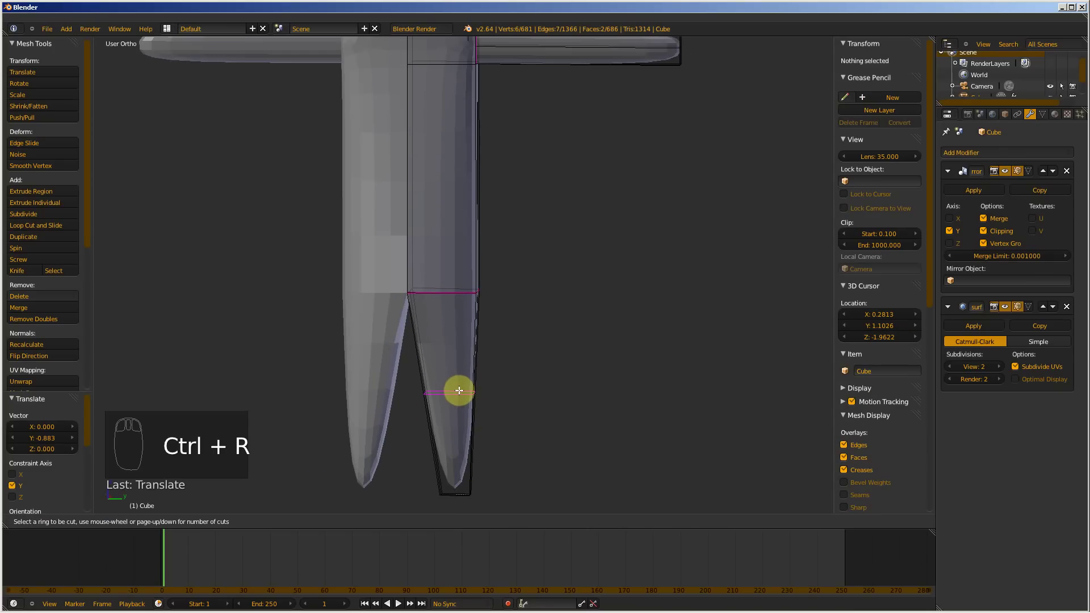
pyautogui.click(460, 391)
pyautogui.click(466, 470)
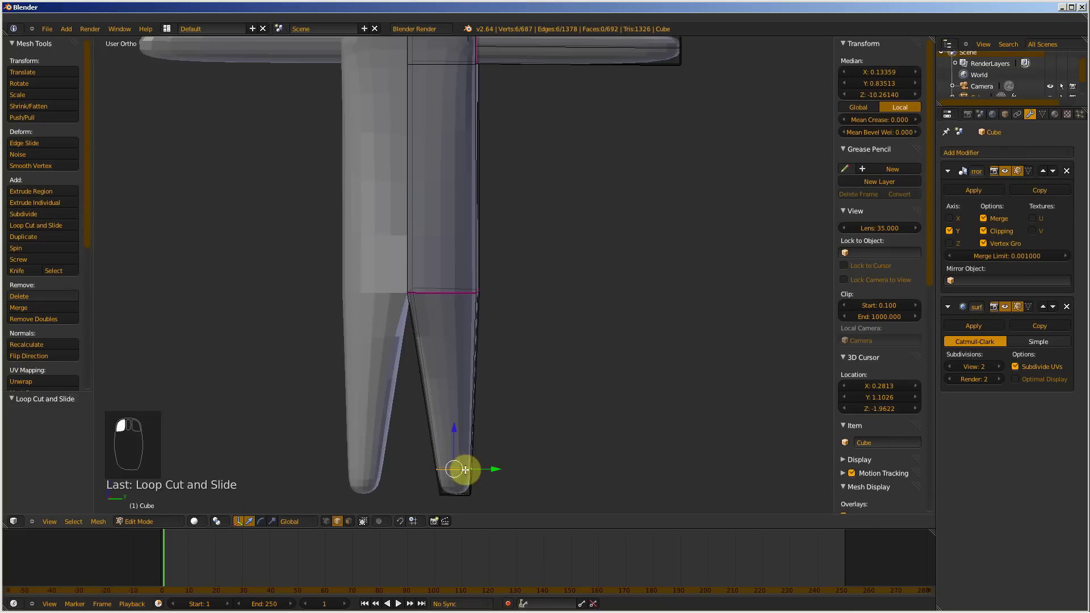
# - In face select mode, select the front face at the leg's lower end and rotate it about 1.79° in front view
pyautogui.moveTo(518, 497); pyautogui.dragTo(458, 508, button='middle')
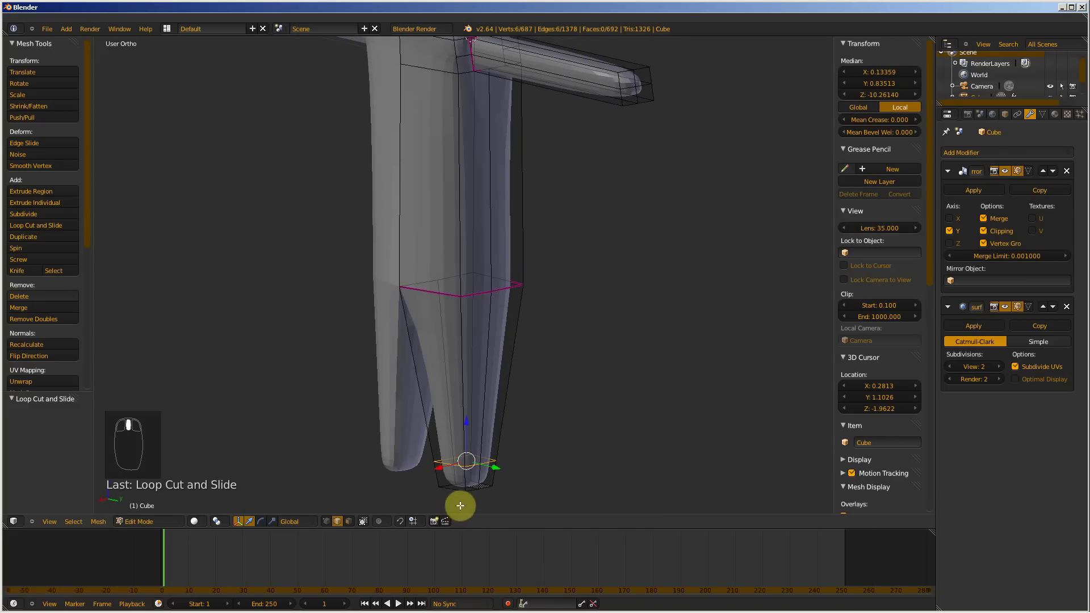
pyautogui.hotkey('ctrl', 'Tab')
pyautogui.click(451, 515)
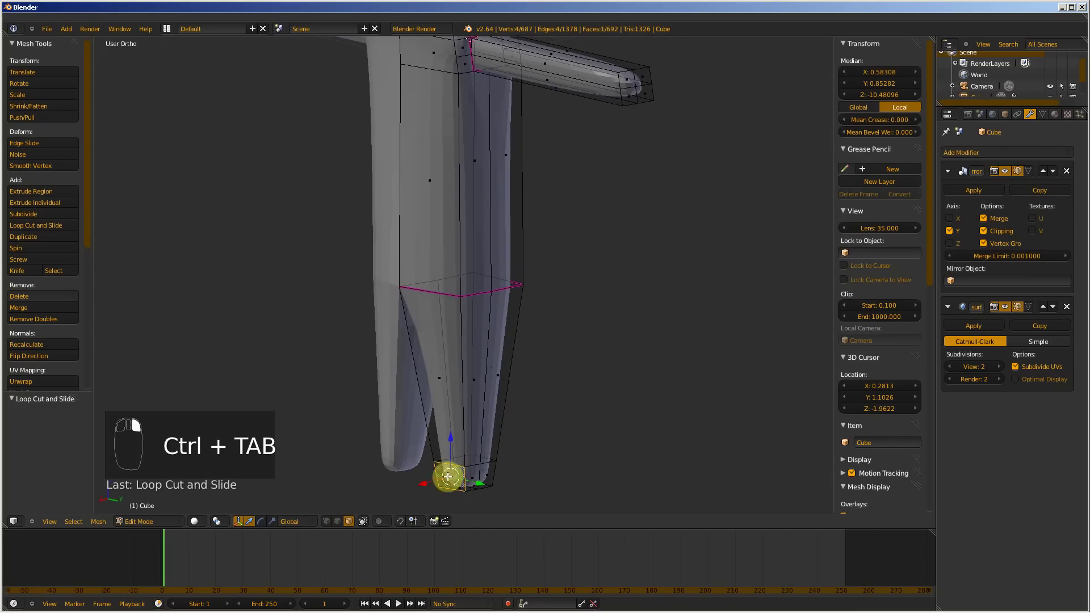
pyautogui.moveTo(530, 489); pyautogui.dragTo(502, 498, button='middle')
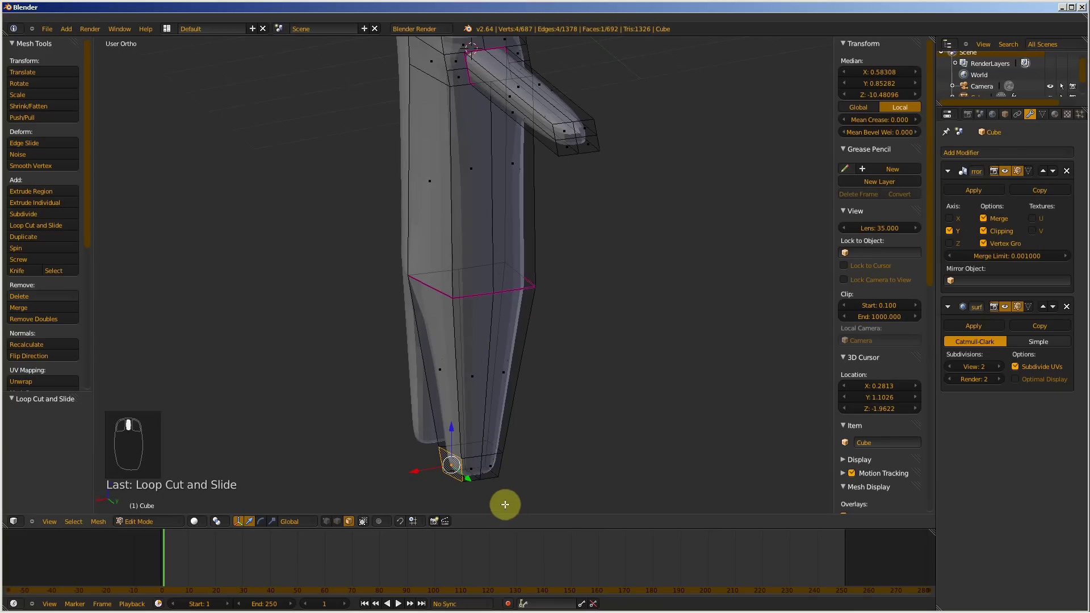
pyautogui.press('KP_3')
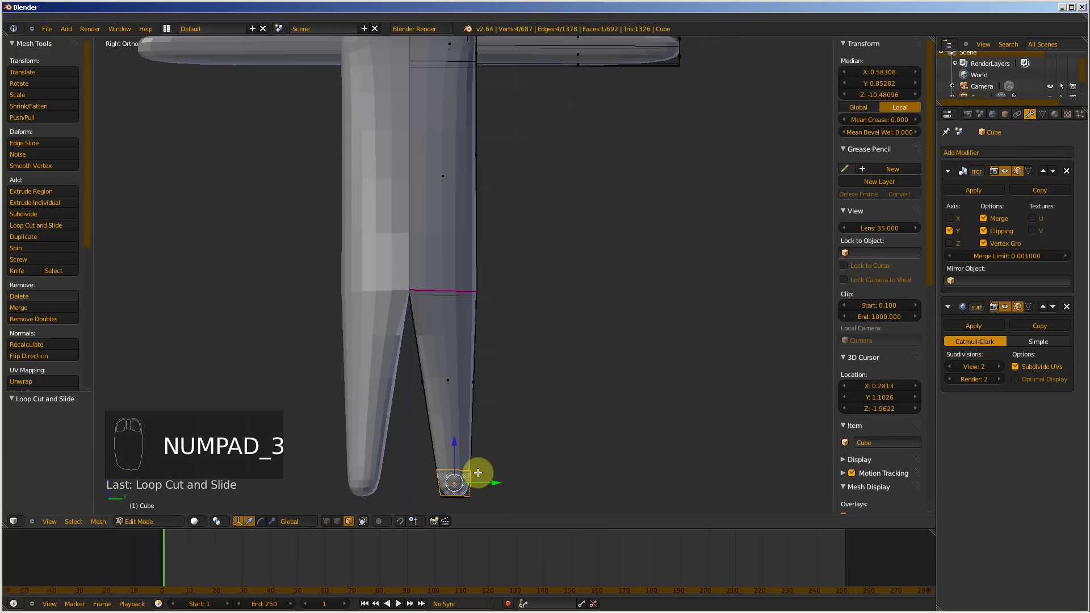
pyautogui.press('KP_1')
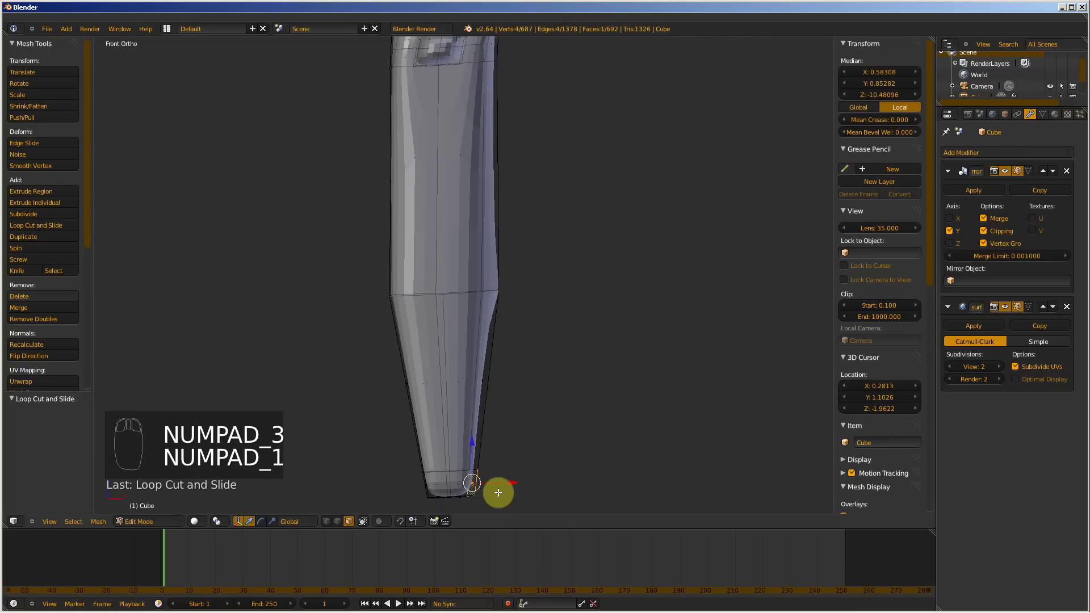
pyautogui.press('r')
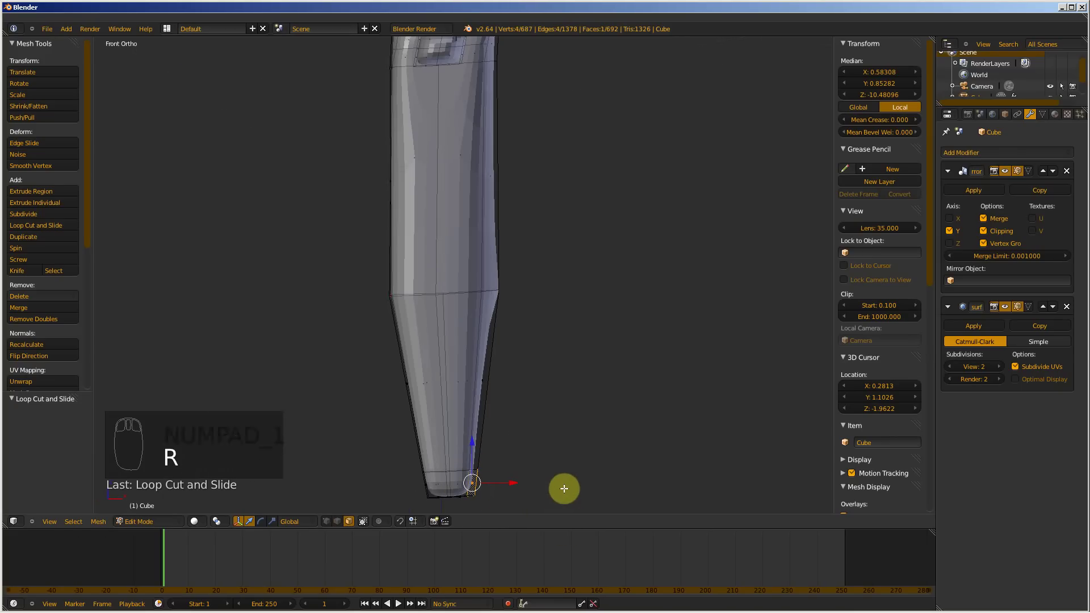
pyautogui.press('r')
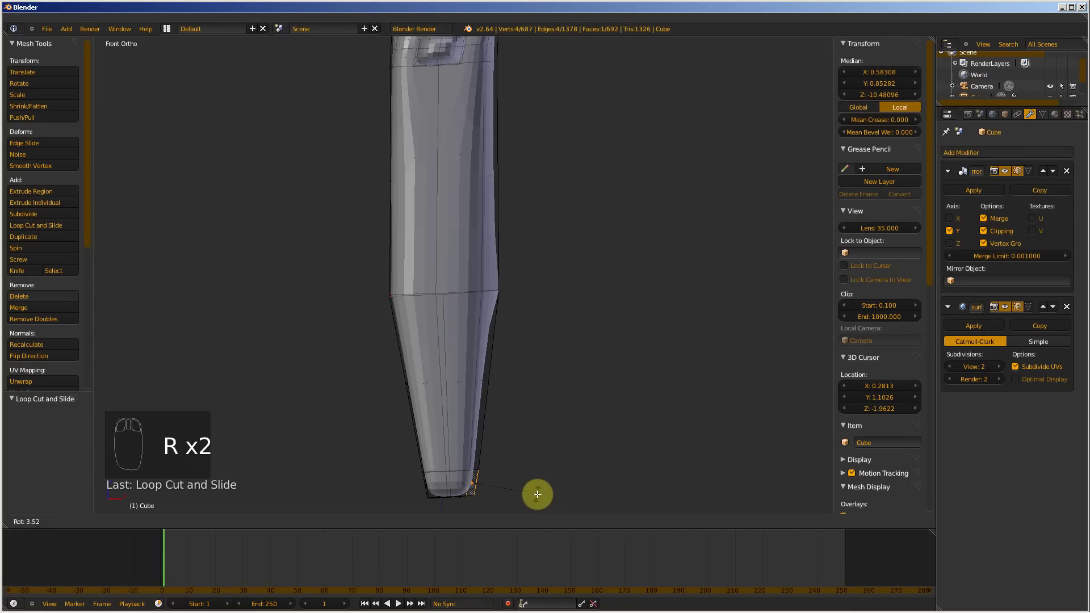
pyautogui.click(540, 492)
# - Extrude the leg's lower front face forward into a foot, about 1.535 along X, and raise the toe face 0.234 along Z
pyautogui.press('e')
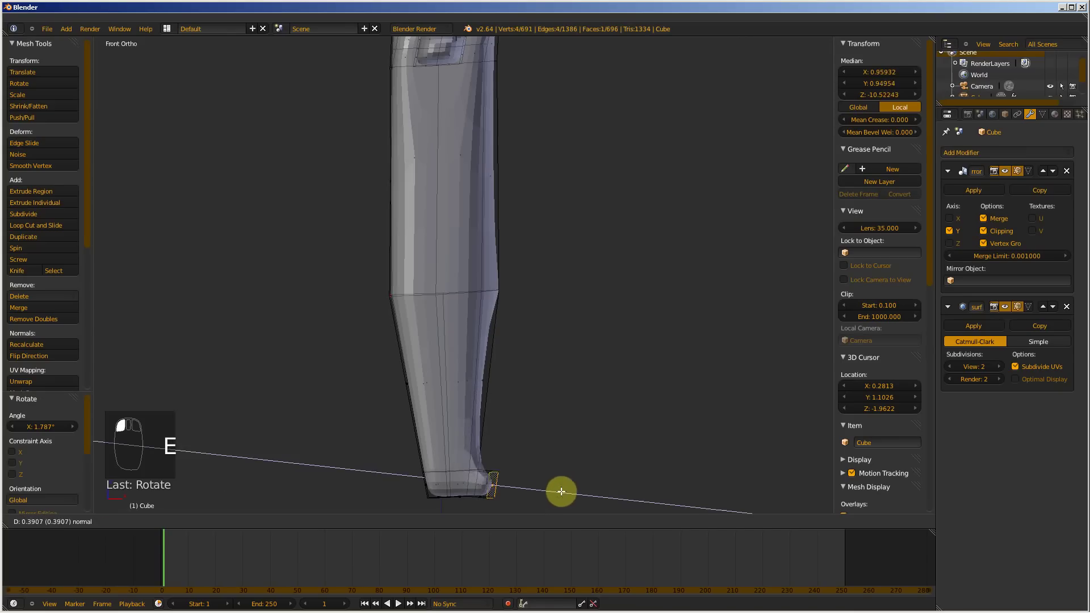
pyautogui.click(623, 489)
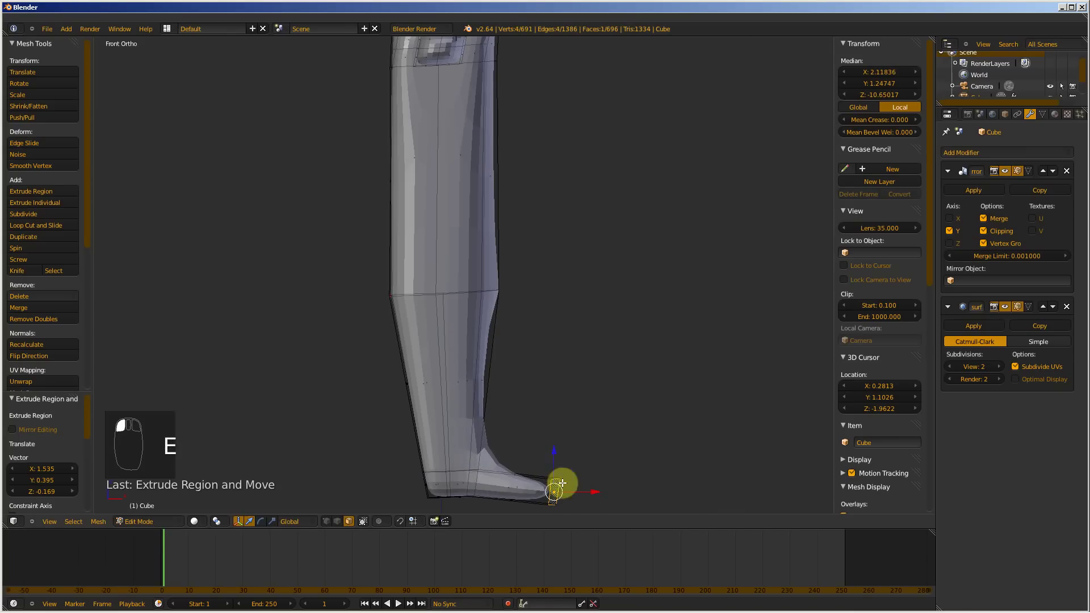
pyautogui.press('g')
pyautogui.press('z')
pyautogui.click(554, 441)
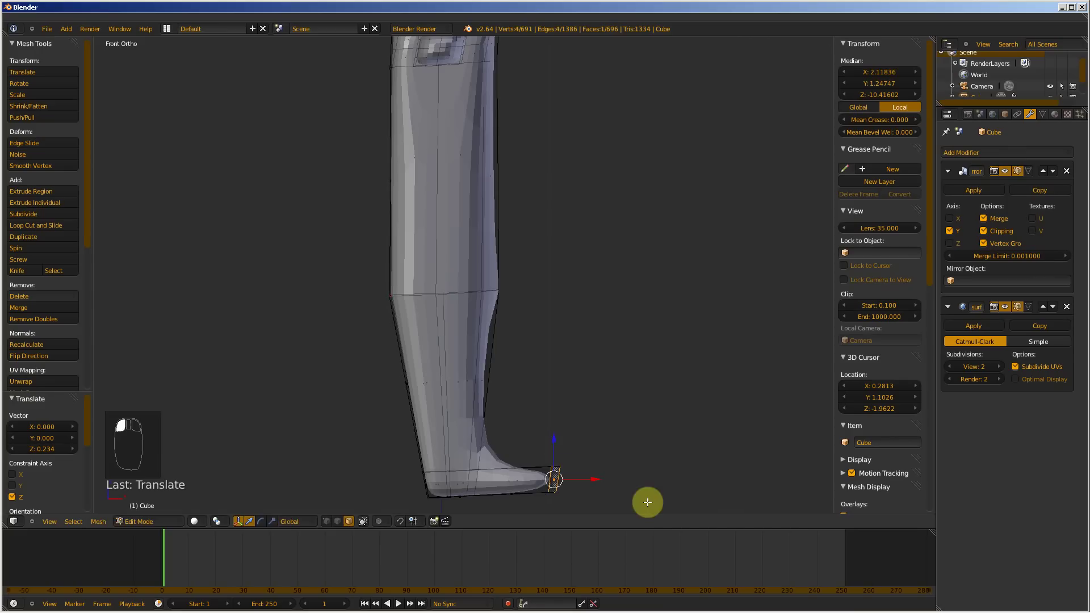
# - Rotate the toe face about -13.63° and lower it 0.106 along Z to level the foot
pyautogui.press('r')
pyautogui.click(637, 480)
pyautogui.press('g')
pyautogui.press('z')
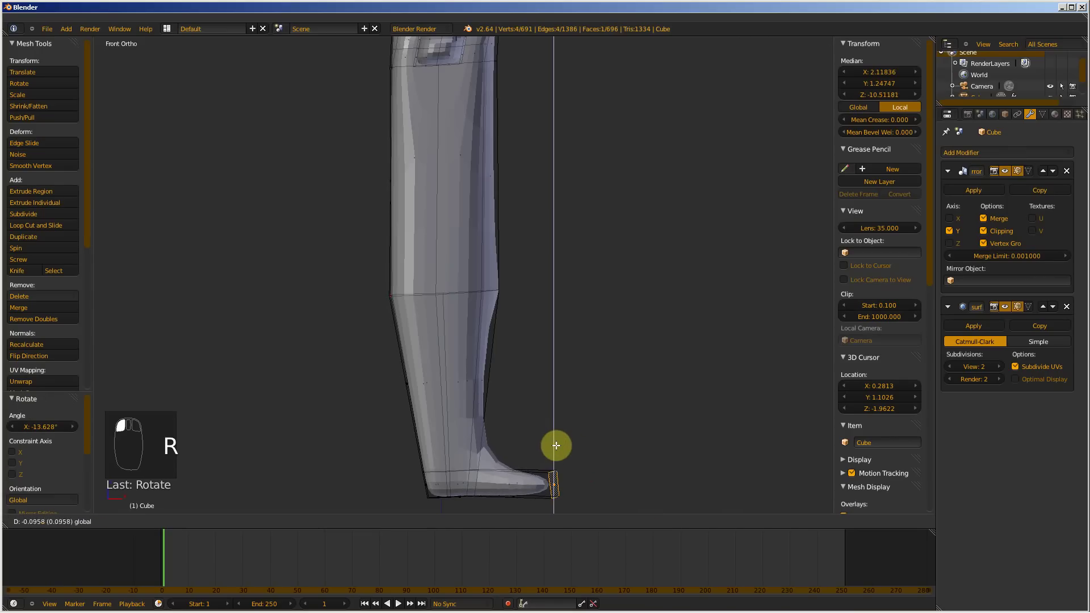
pyautogui.click(558, 443)
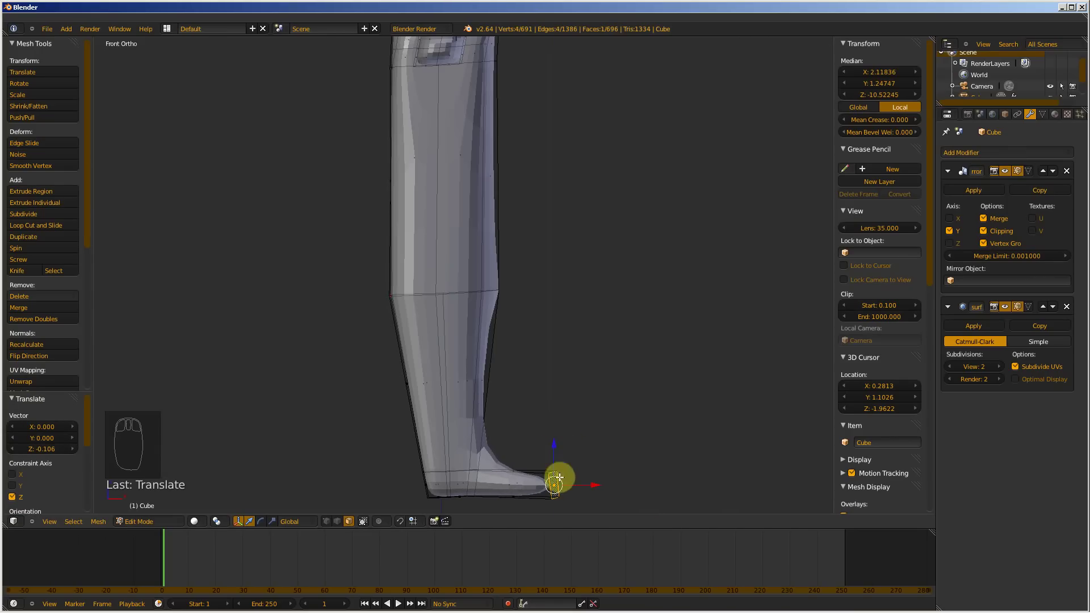
# - In right view, move the toe face -0.436 along Y so the foot points straight ahead
pyautogui.moveTo(560, 477); pyautogui.dragTo(411, 489, button='middle')
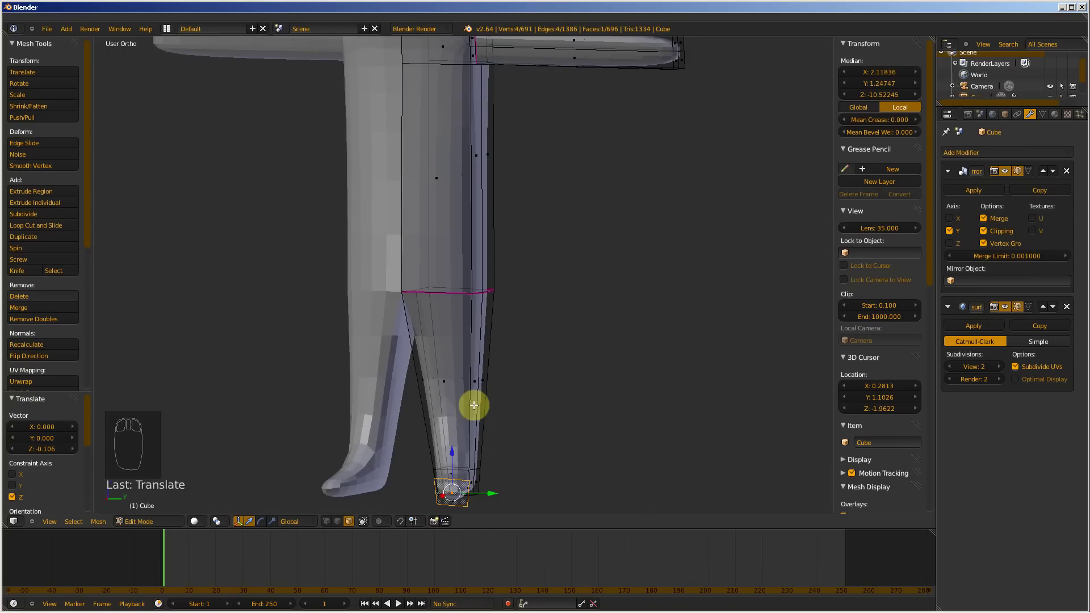
pyautogui.press('KP_1')
pyautogui.press('KP_3')
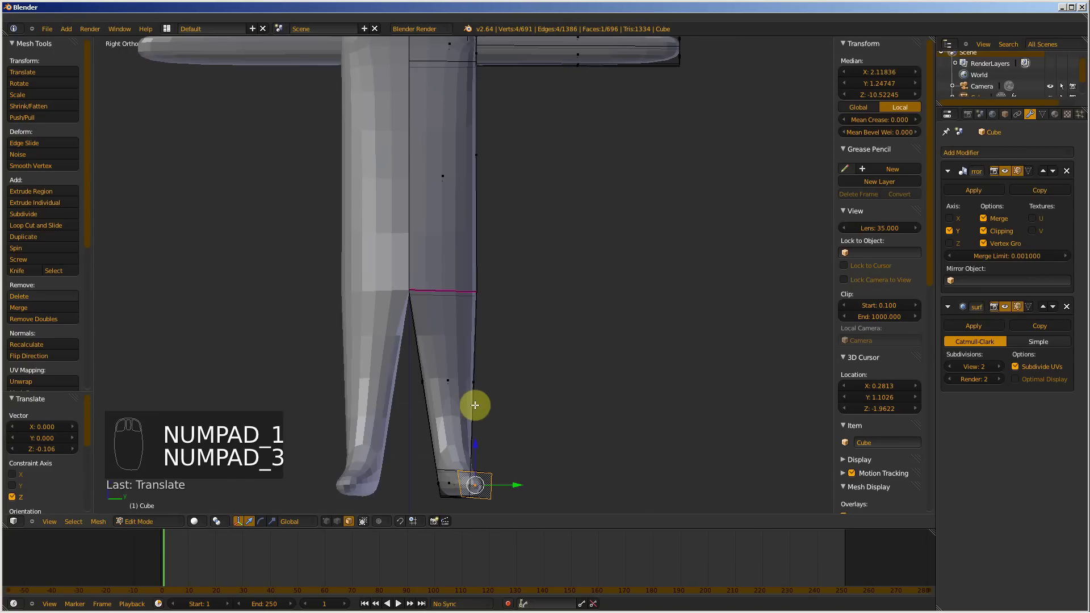
pyautogui.moveTo(519, 486); pyautogui.dragTo(498, 490)
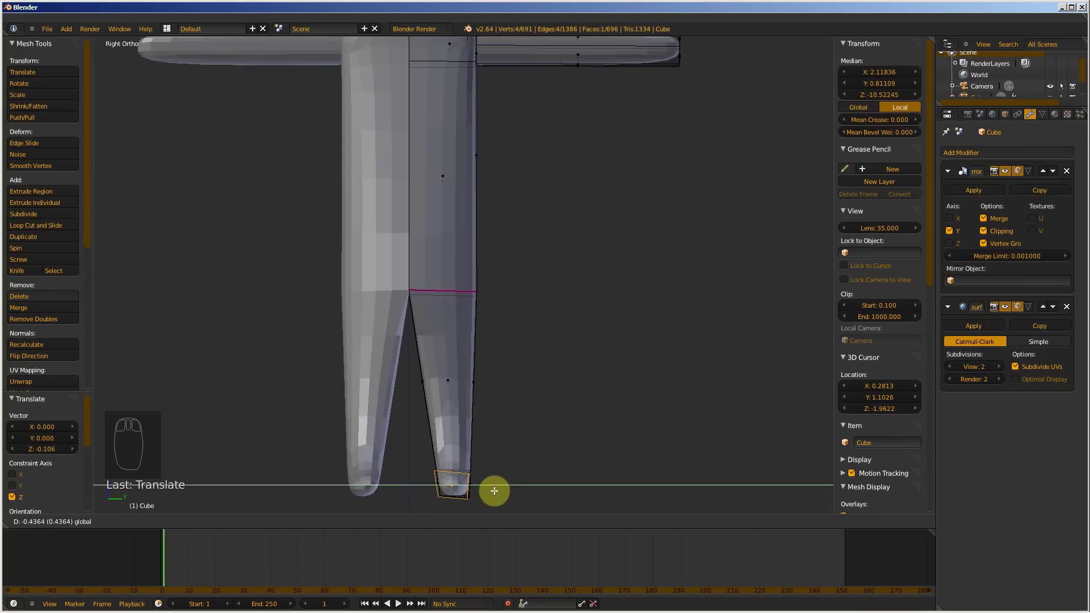
pyautogui.click(494, 491)
# - In edge select mode, select all the edges around the ankle and set their mean crease to 1.000
pyautogui.moveTo(494, 440); pyautogui.dragTo(508, 371, button='middle')
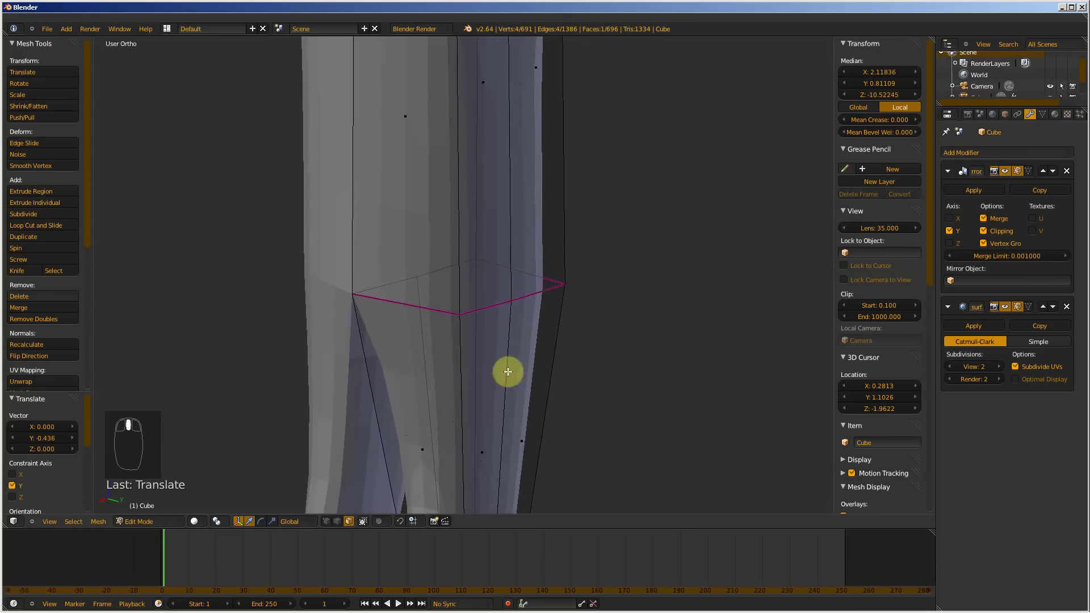
pyautogui.scroll(-4, 481, 419)
pyautogui.hotkey('ctrl', 'Tab')
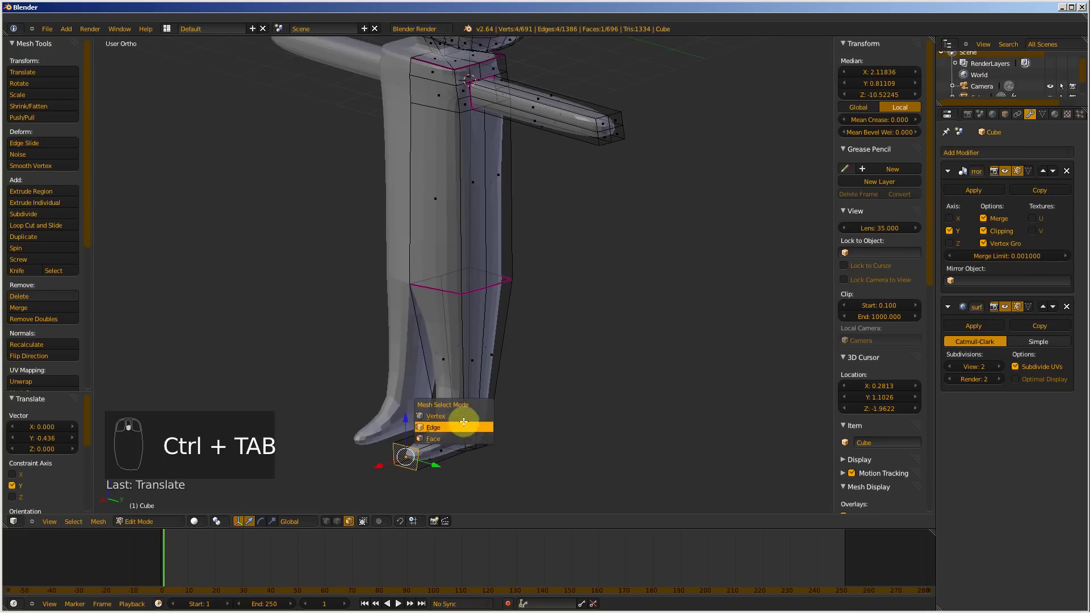
pyautogui.click(463, 429)
pyautogui.rightClick(470, 432)
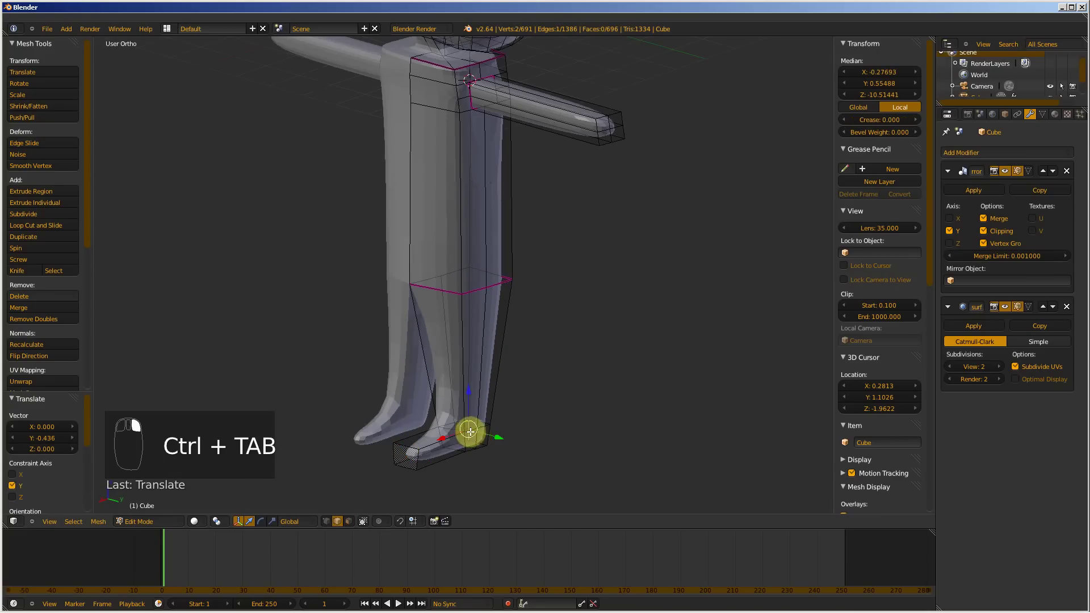
pyautogui.rightClick(488, 427)
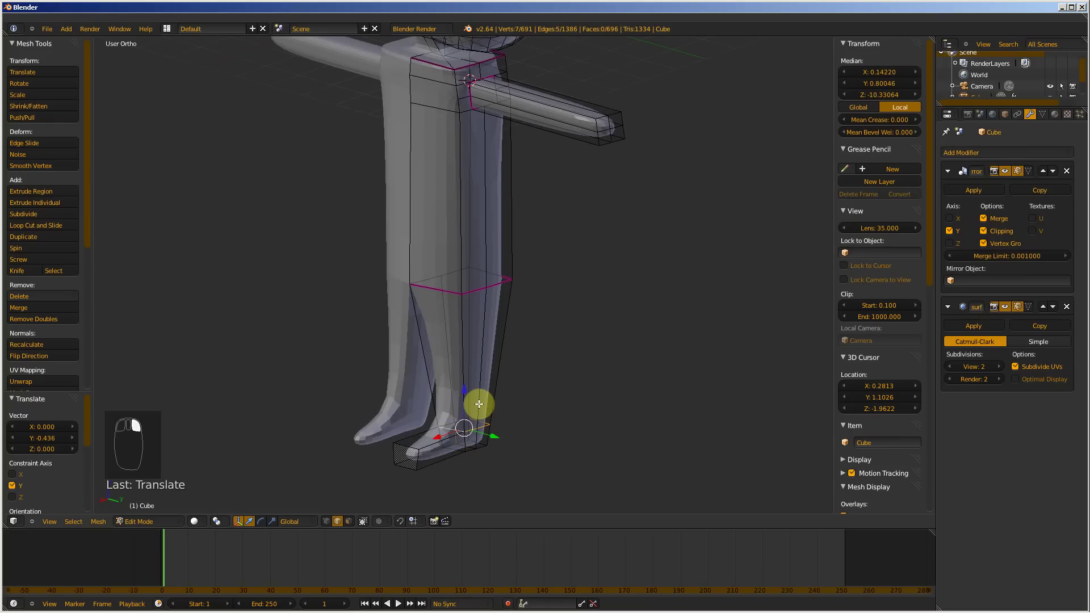
pyautogui.press('KP_Decimal')
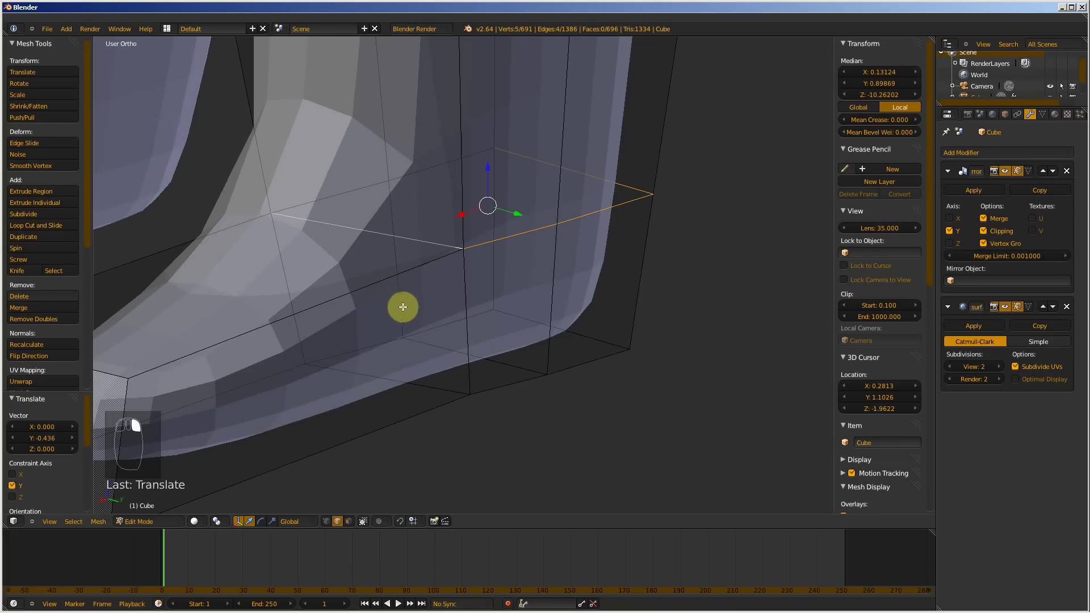
pyautogui.keyDown('shift'); pyautogui.rightClick(352, 192); pyautogui.keyUp('shift')
pyautogui.keyDown('shift'); pyautogui.rightClick(437, 166); pyautogui.keyUp('shift')
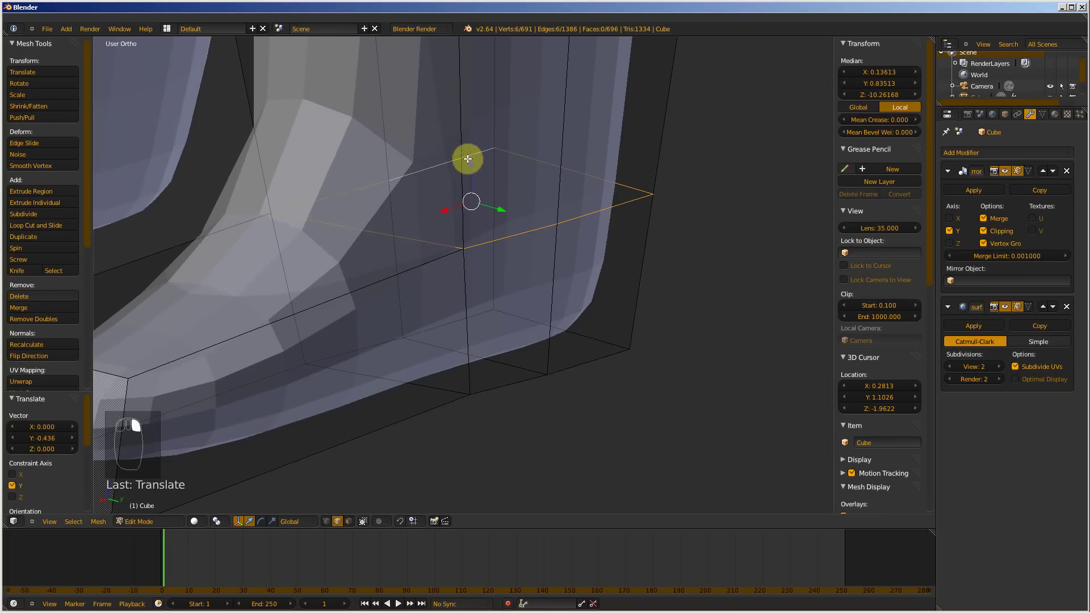
pyautogui.scroll(-5, 485, 181)
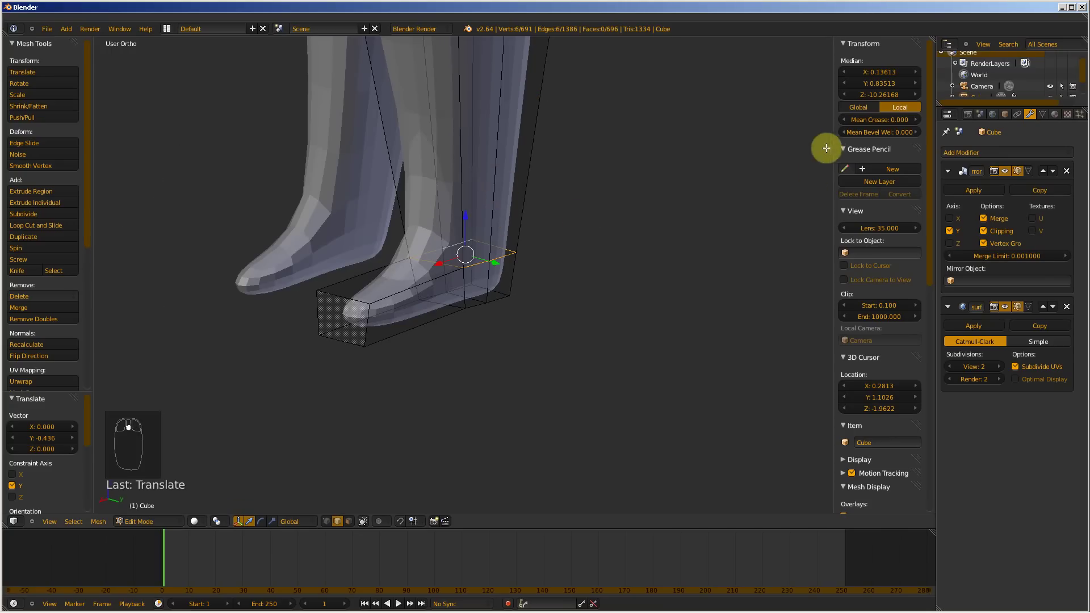
pyautogui.moveTo(867, 119); pyautogui.dragTo(1087, 156)
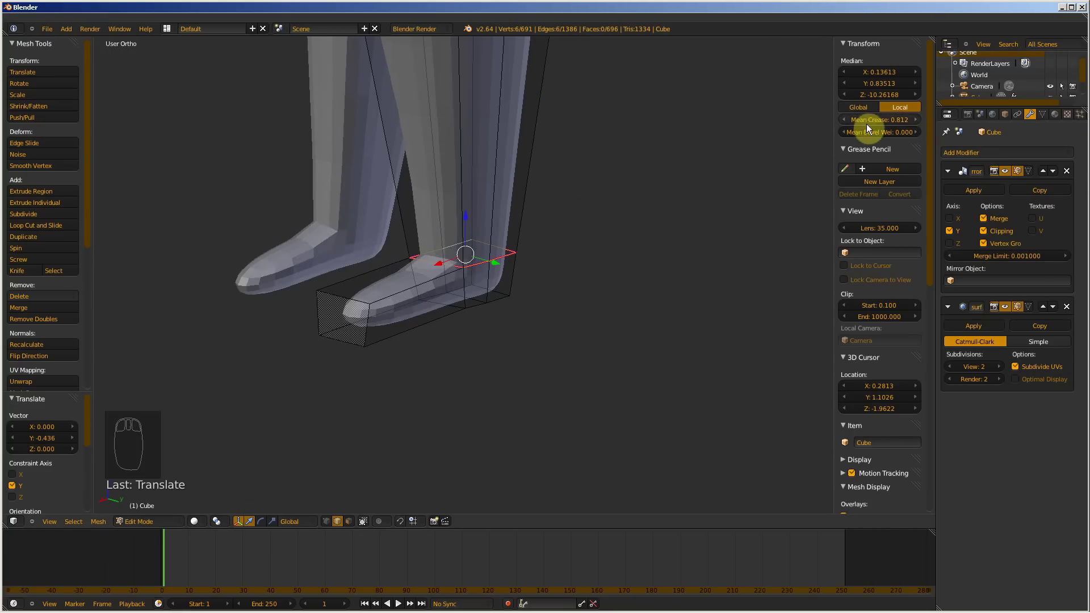
# - Return to Object Mode and examine the whole character's proportions from the front and right views
pyautogui.moveTo(506, 160); pyautogui.dragTo(499, 115, button='middle')
pyautogui.press('Tab')
pyautogui.scroll(-4, 508, 148)
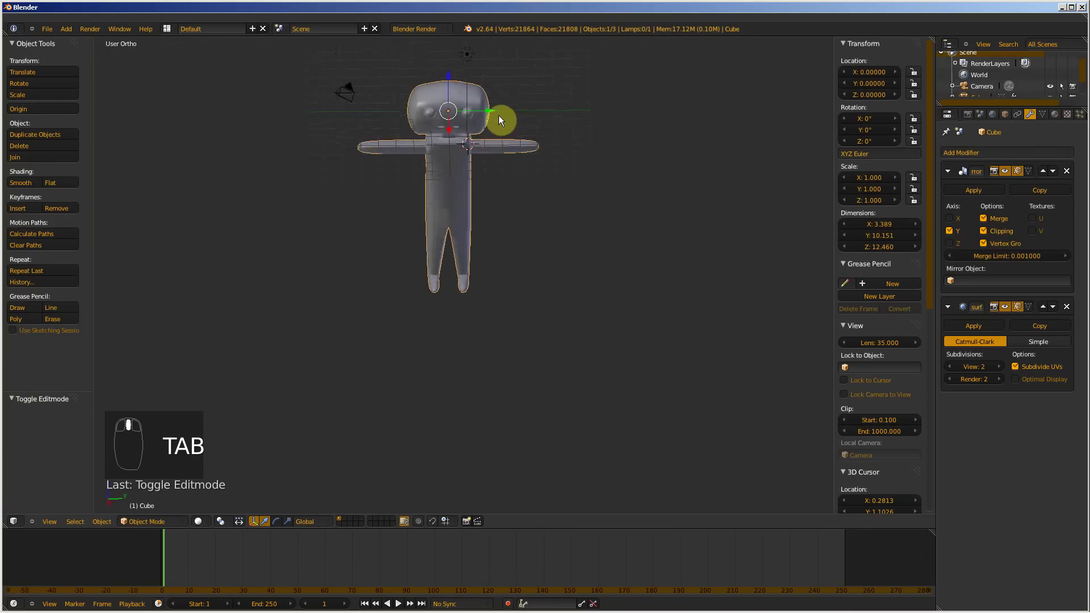
pyautogui.scroll(2, 494, 99)
pyautogui.press('KP_1')
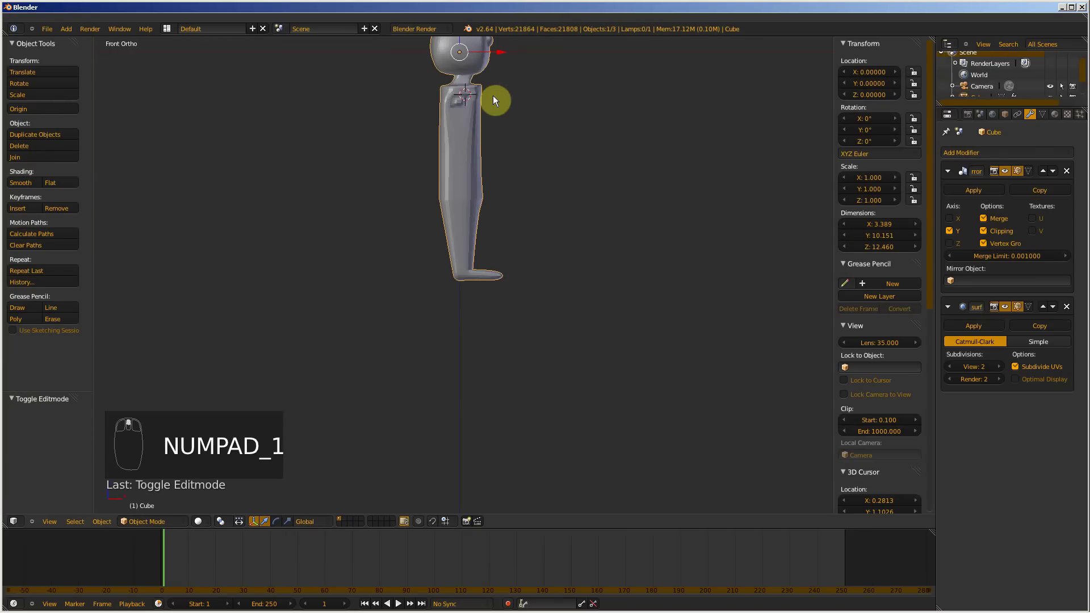
pyautogui.press('KP_3')
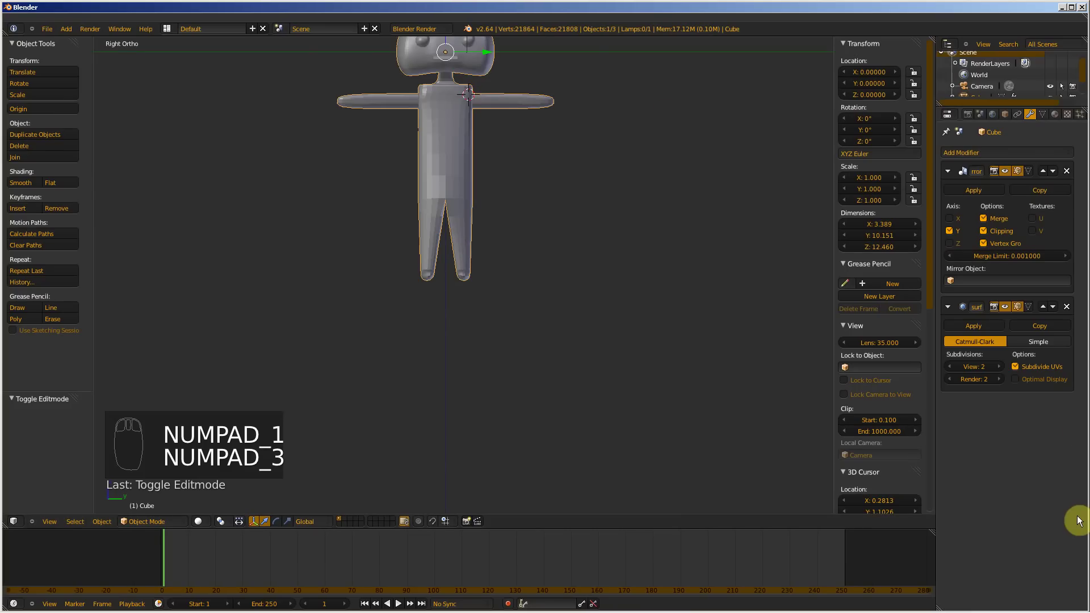
pyautogui.scroll(2, 538, 159)
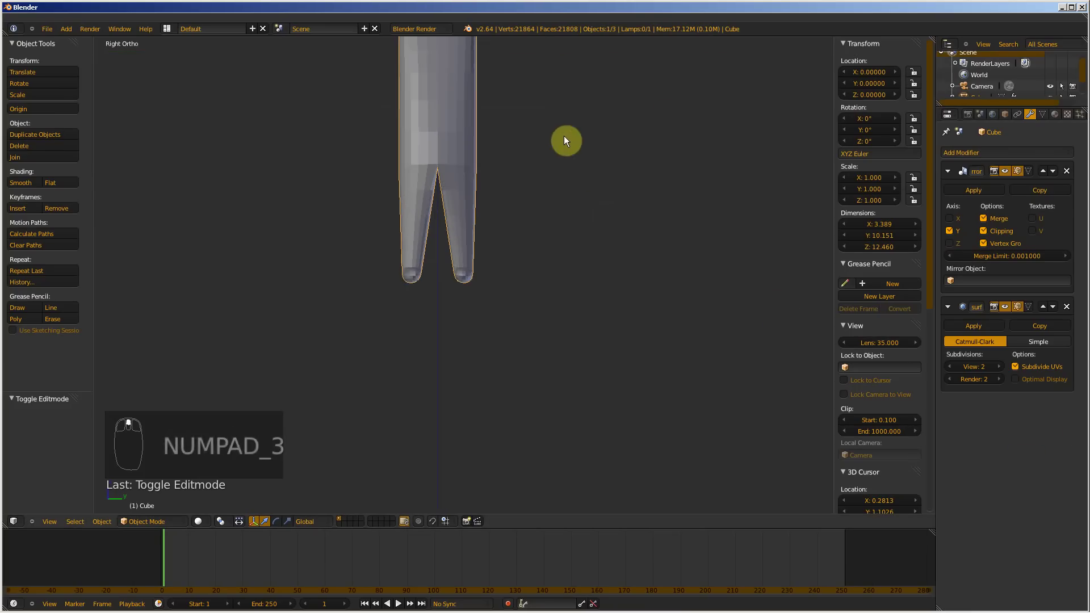
pyautogui.keyDown('shift'); pyautogui.moveTo(564, 165); pyautogui.dragTo(567, 302, button='middle'); pyautogui.keyUp('shift')
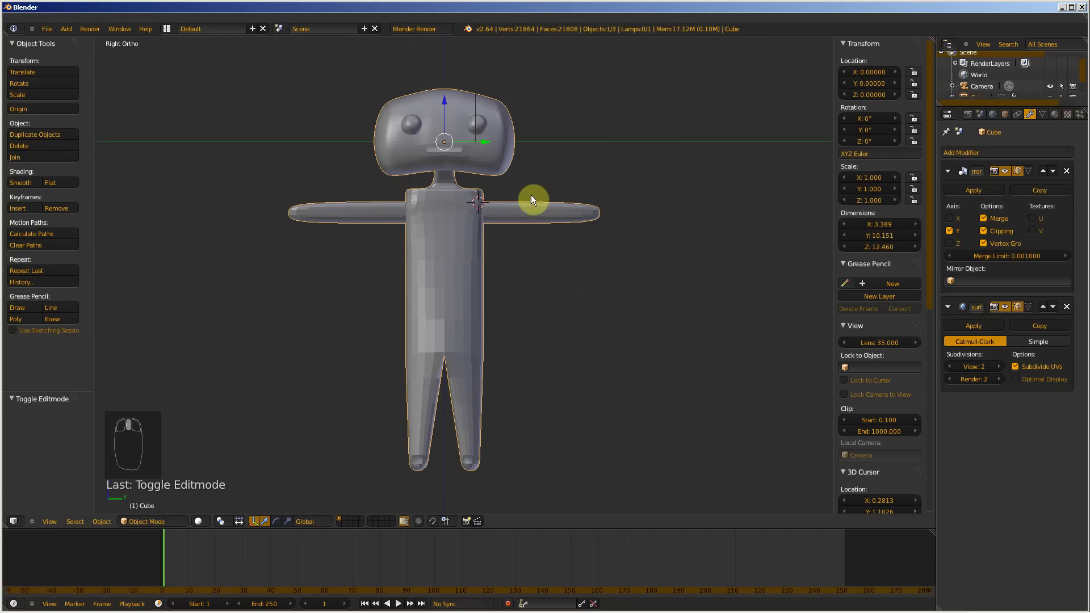
# - Set the Subdivision Surface modifier's render level to 3, trying view level 4 before setting the view level back to 2
pyautogui.hotkey('ctrl', '2')
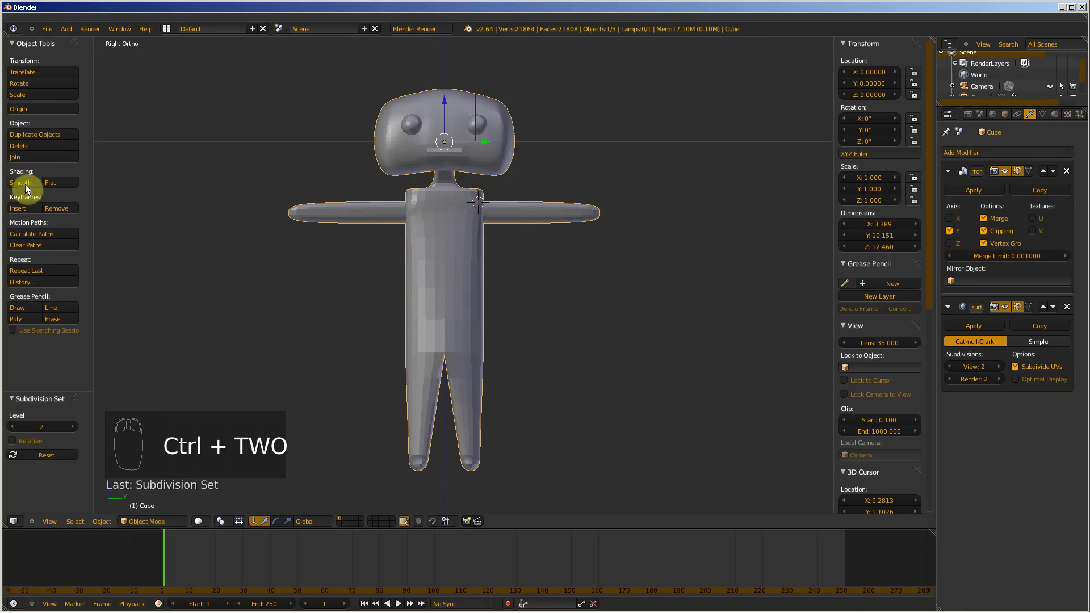
pyautogui.click(997, 366)
pyautogui.click(999, 367)
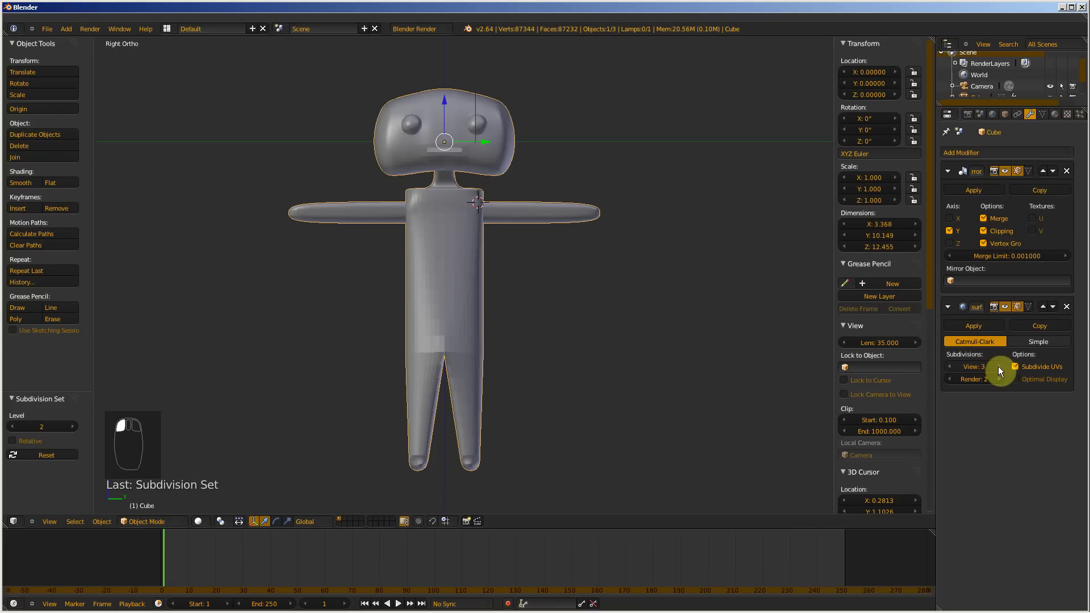
pyautogui.click(999, 380)
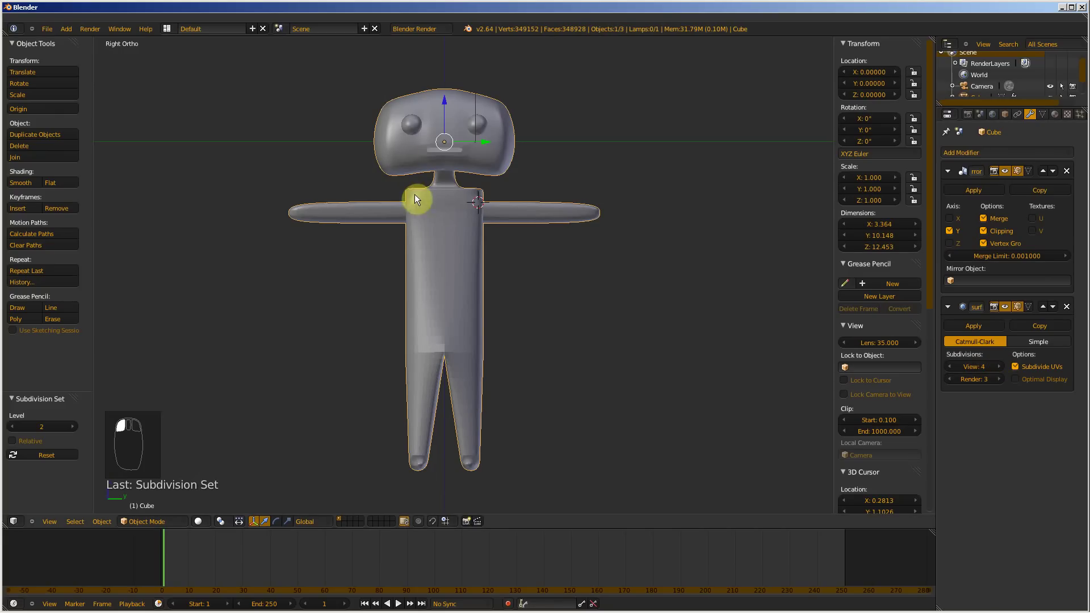
pyautogui.scroll(2, 434, 147)
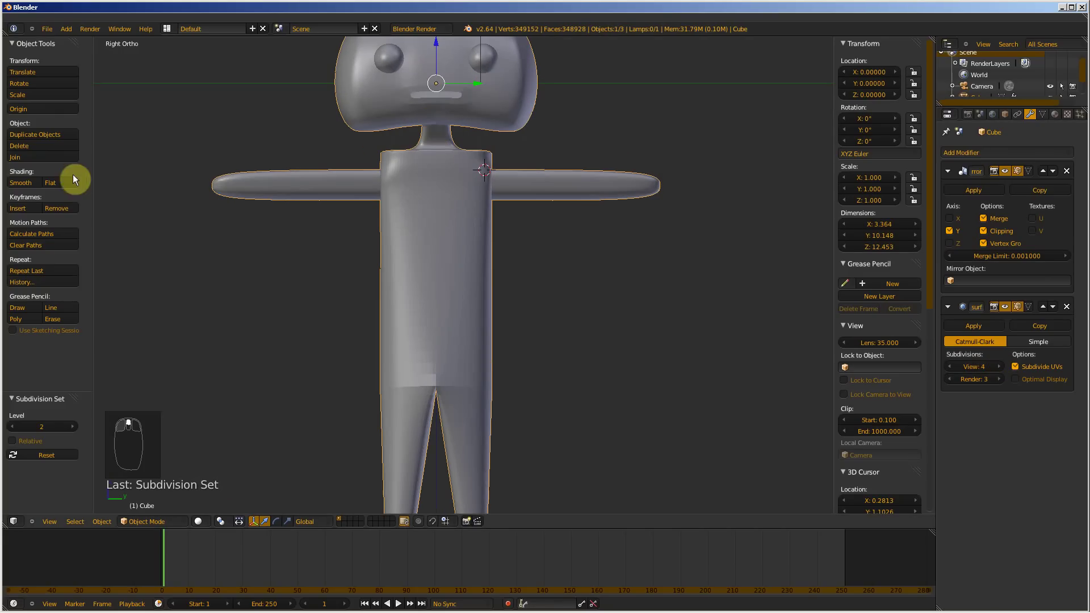
pyautogui.click(949, 366)
pyautogui.click(949, 367)
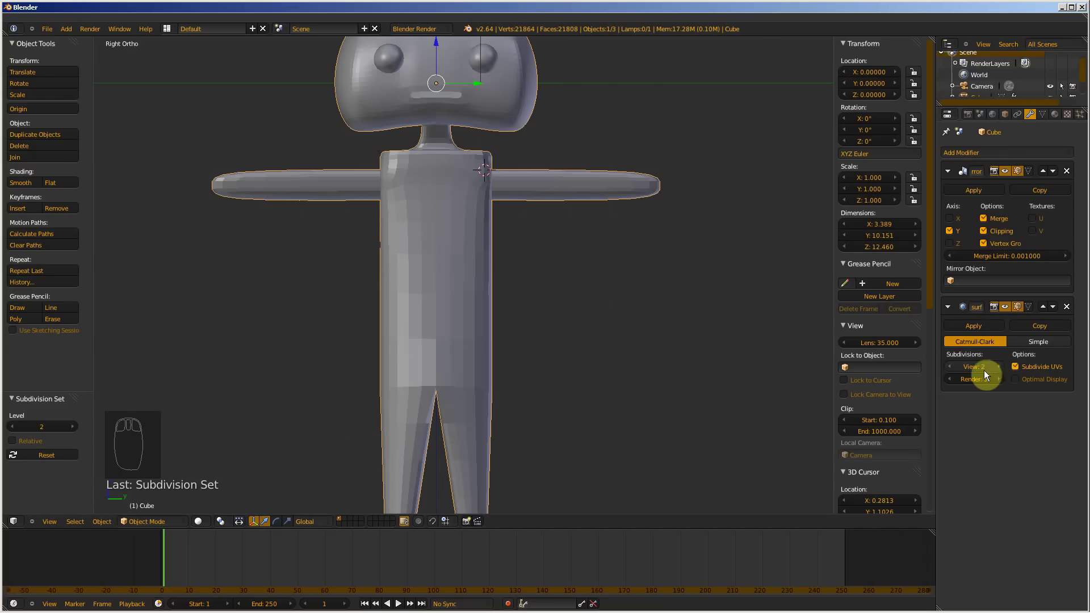
# - Apply smooth shading to the whole character in right view
pyautogui.scroll(-3, 524, 232)
pyautogui.moveTo(524, 232)
pyautogui.mouseDown(button='middle')
pyautogui.moveTo(494, 263)
pyautogui.moveTo(550, 263)
pyautogui.moveTo(575, 248)
pyautogui.moveTo(534, 215)
pyautogui.mouseUp(button='middle')
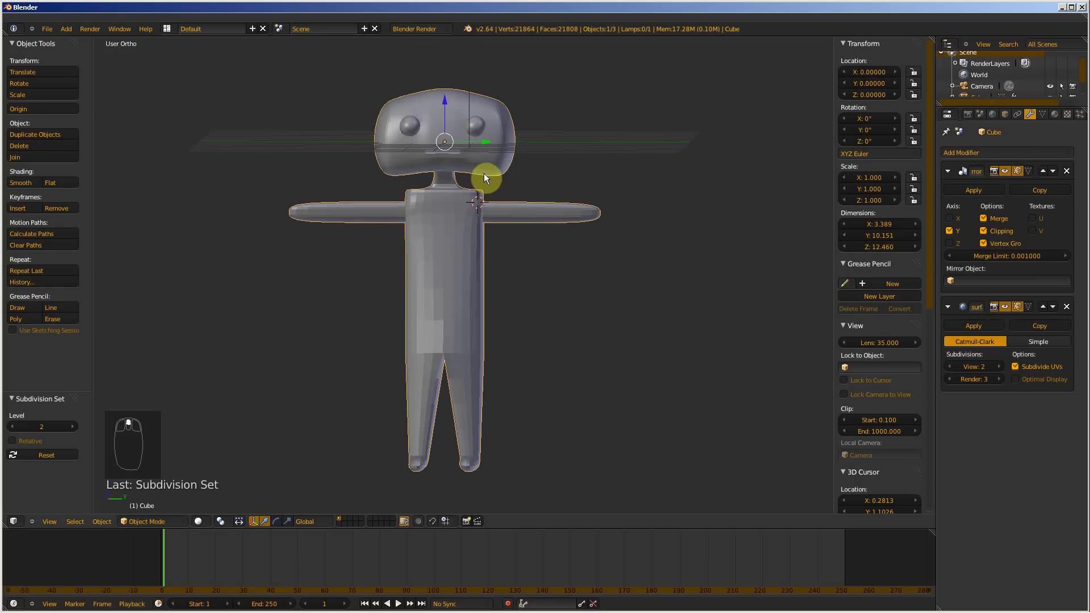
pyautogui.press('KP_1')
pyautogui.press('KP_3')
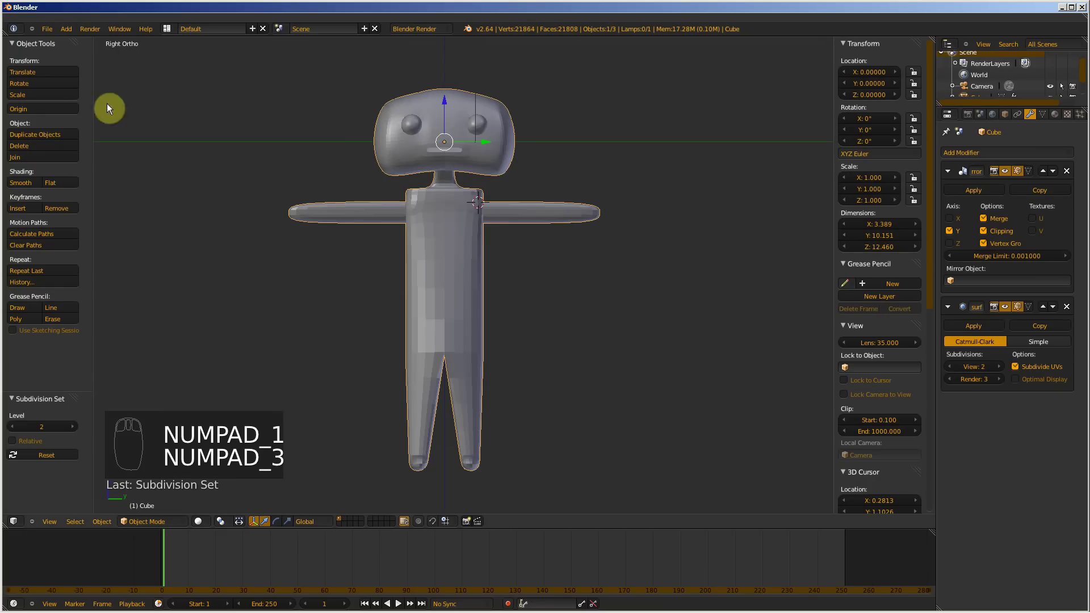
pyautogui.click(24, 182)
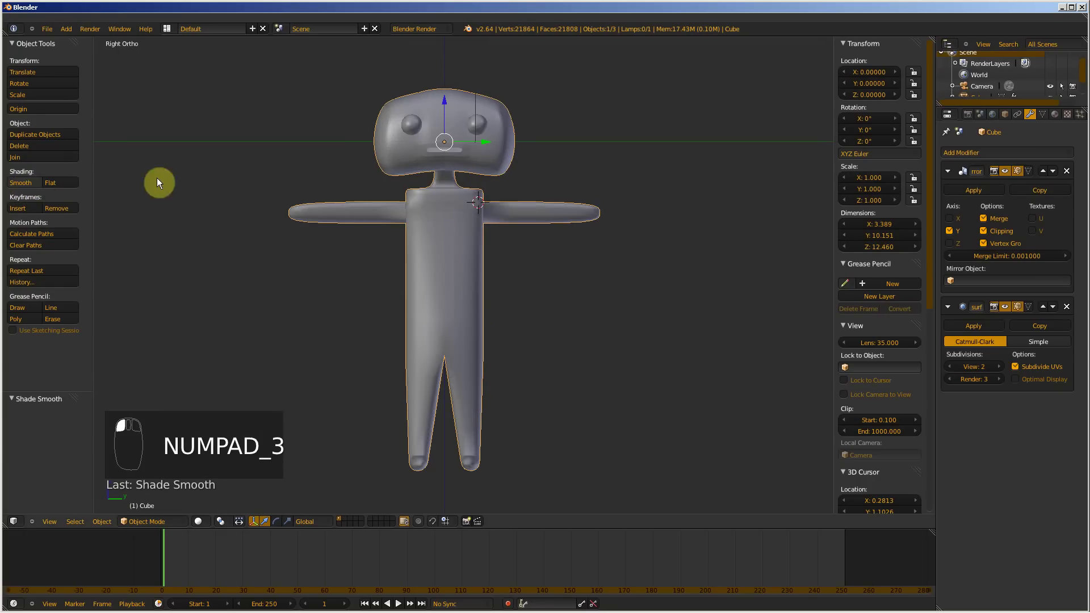
# - Examine the smooth-shaded torso, arms and neck up close and from different angles
pyautogui.scroll(4, 374, 154)
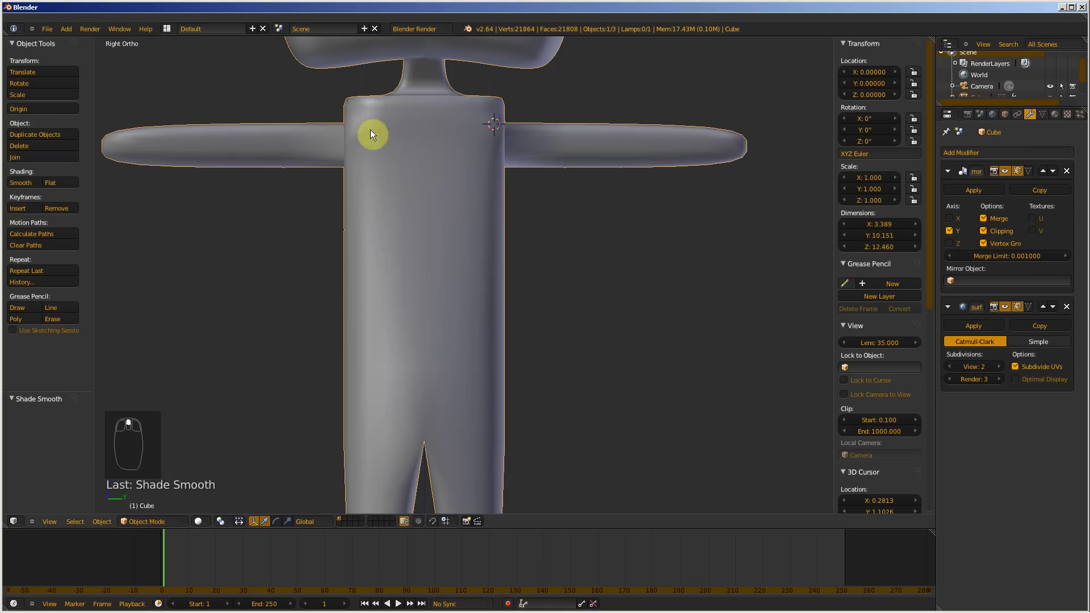
pyautogui.scroll(-4, 398, 148)
pyautogui.scroll(5, 493, 98)
pyautogui.scroll(-3, 511, 105)
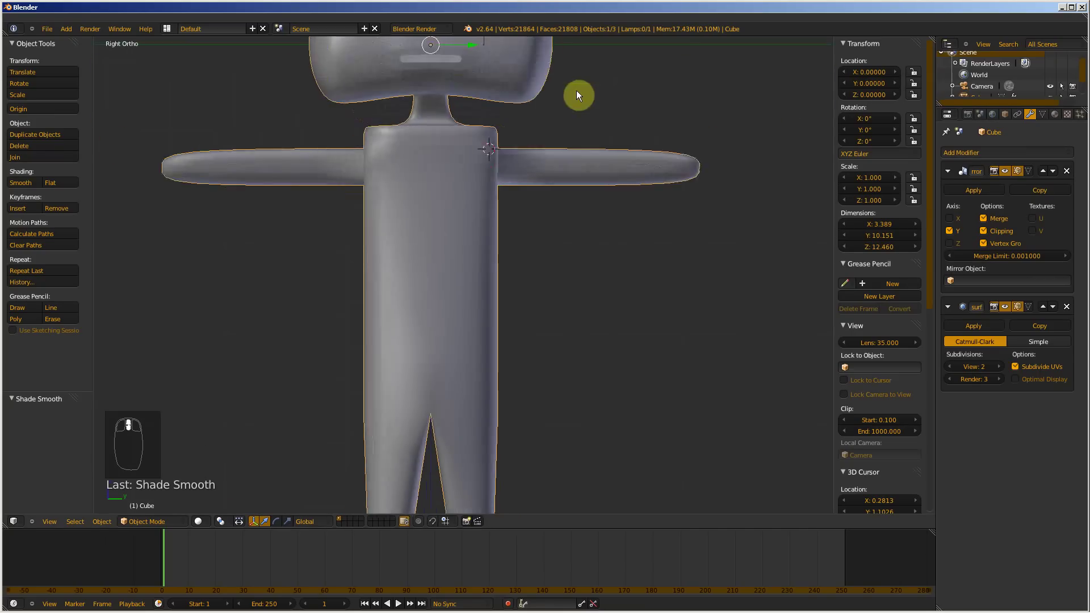
pyautogui.moveTo(577, 90); pyautogui.dragTo(471, 116, button='middle')
pyautogui.moveTo(322, 102); pyautogui.dragTo(571, 80, button='middle')
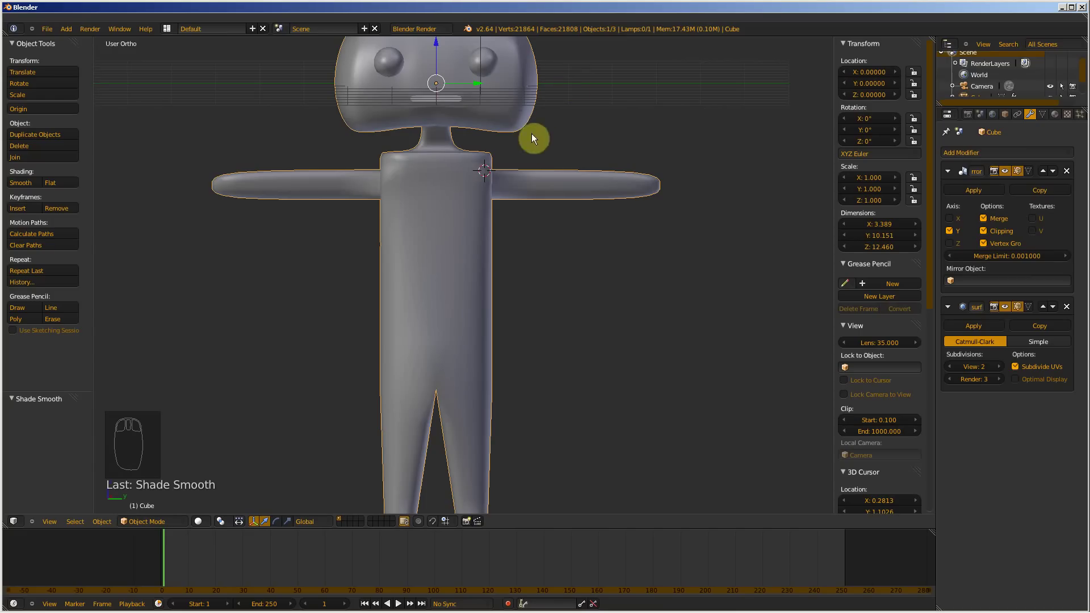
# - Enter Edit Mode on the character mesh and switch to vertex selection at the shoulder
pyautogui.press('Tab')
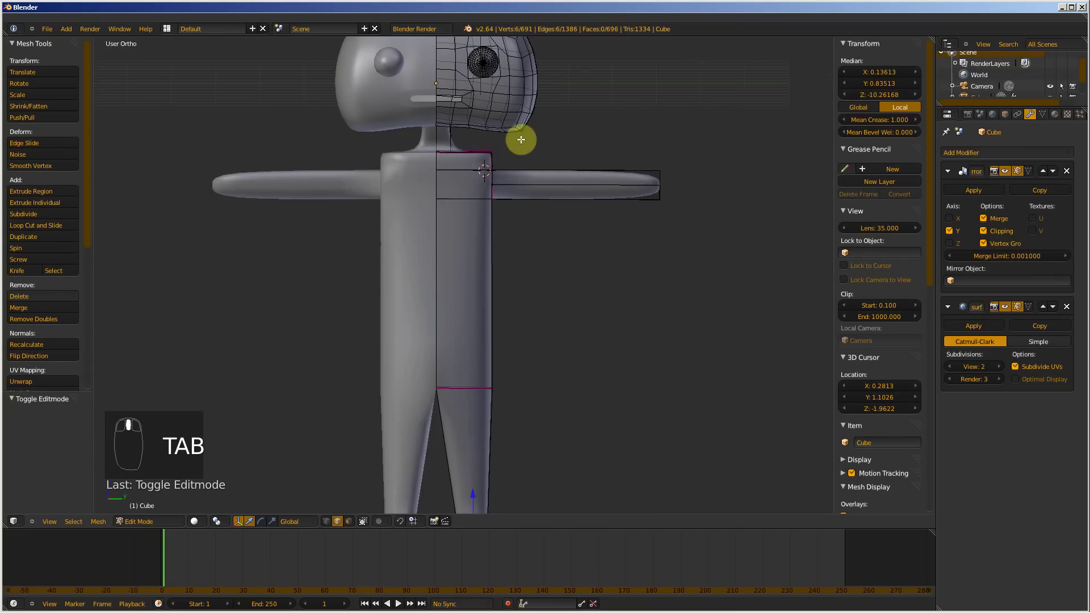
pyautogui.moveTo(519, 139); pyautogui.dragTo(472, 394, button='middle')
pyautogui.scroll(4, 481, 155)
pyautogui.scroll(2, 481, 155)
pyautogui.keyDown('shift'); pyautogui.moveTo(455, 53); pyautogui.dragTo(491, 262, button='middle'); pyautogui.keyUp('shift')
pyautogui.scroll(3, 456, 189)
pyautogui.hotkey('ctrl', 'Tab')
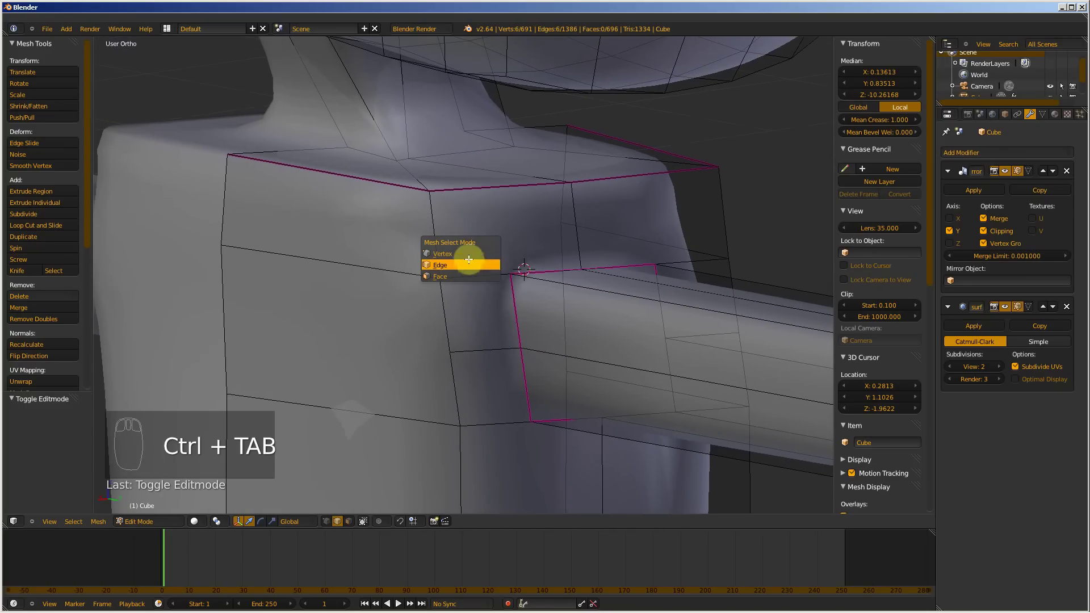
pyautogui.click(461, 254)
# - Pull the front corner and middle vertices of the shoulder's creased top edge inward toward the neck
pyautogui.rightClick(426, 188)
pyautogui.moveTo(466, 233); pyautogui.dragTo(519, 249, button='middle')
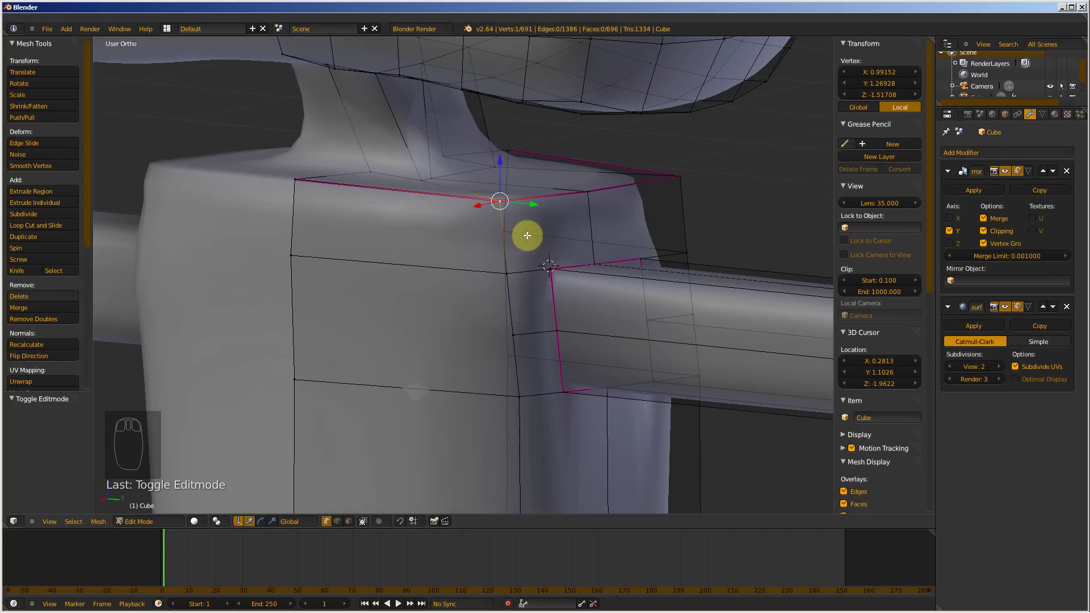
pyautogui.press('g')
pyautogui.click(545, 249)
pyautogui.moveTo(543, 249); pyautogui.dragTo(725, 279, button='middle')
pyautogui.press('g')
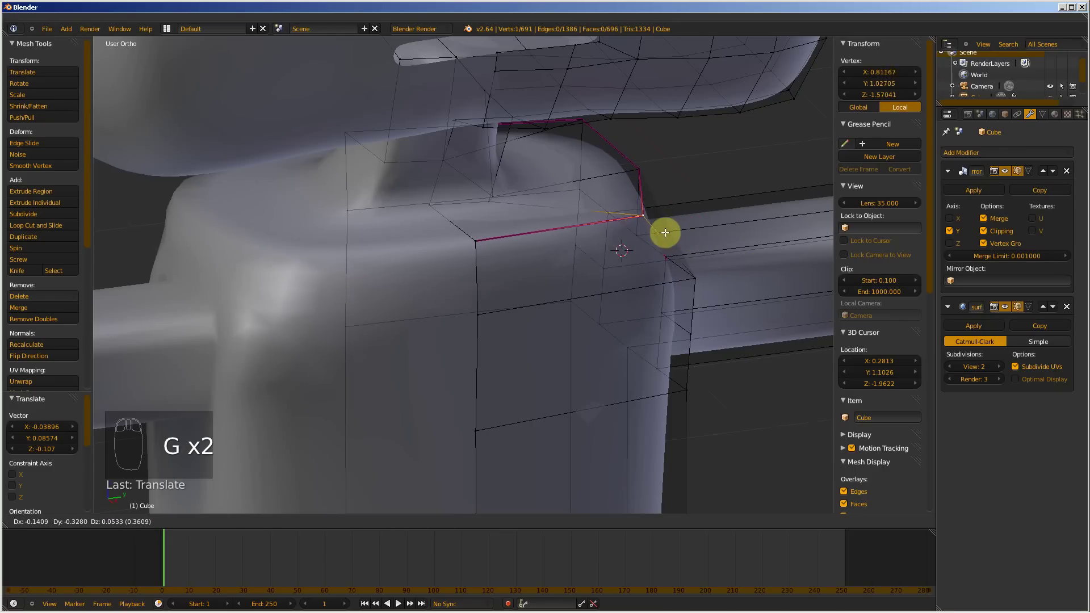
pyautogui.click(640, 169)
pyautogui.press('g')
pyautogui.click(601, 154)
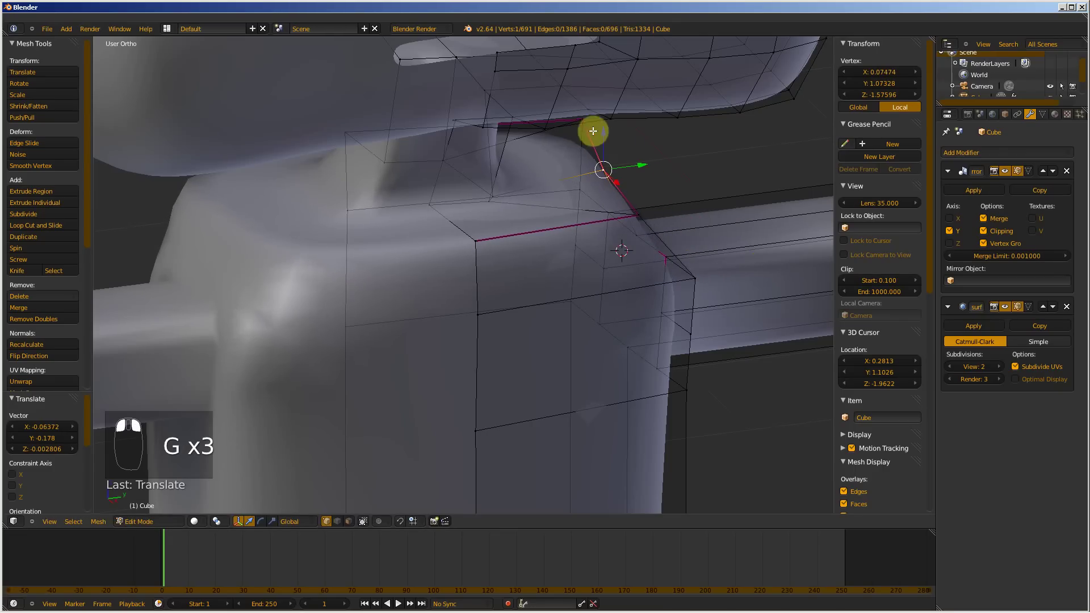
# - Move the back shoulder corner vertex and the back vertex beneath it inward toward the torso
pyautogui.scroll(-1, 835, 265)
pyautogui.moveTo(638, 239); pyautogui.dragTo(486, 251, button='middle')
pyautogui.moveTo(573, 309); pyautogui.dragTo(650, 246, button='middle')
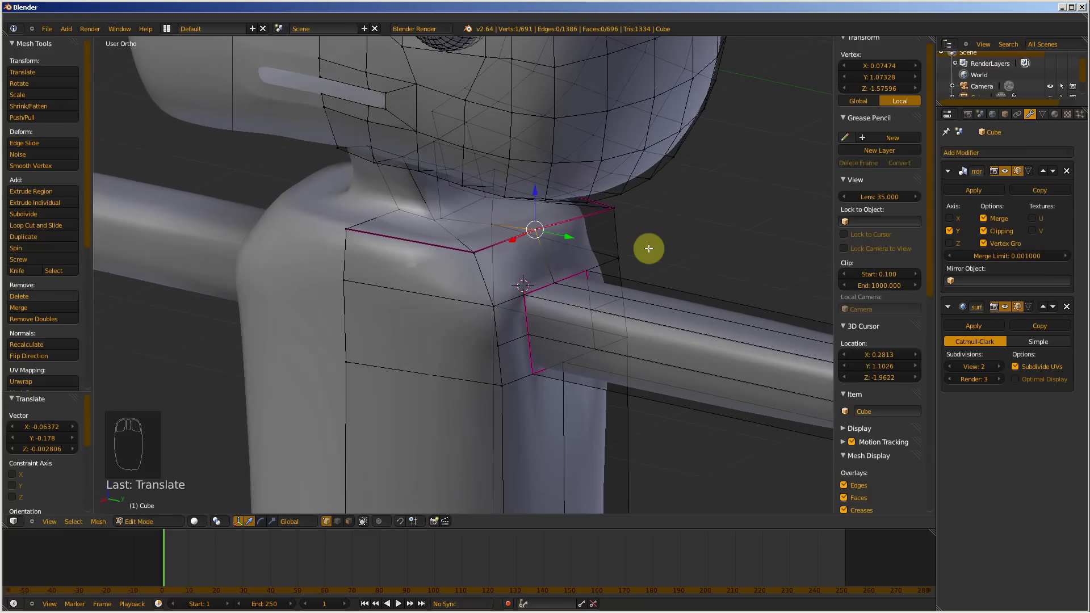
pyautogui.rightClick(650, 248)
pyautogui.press('g')
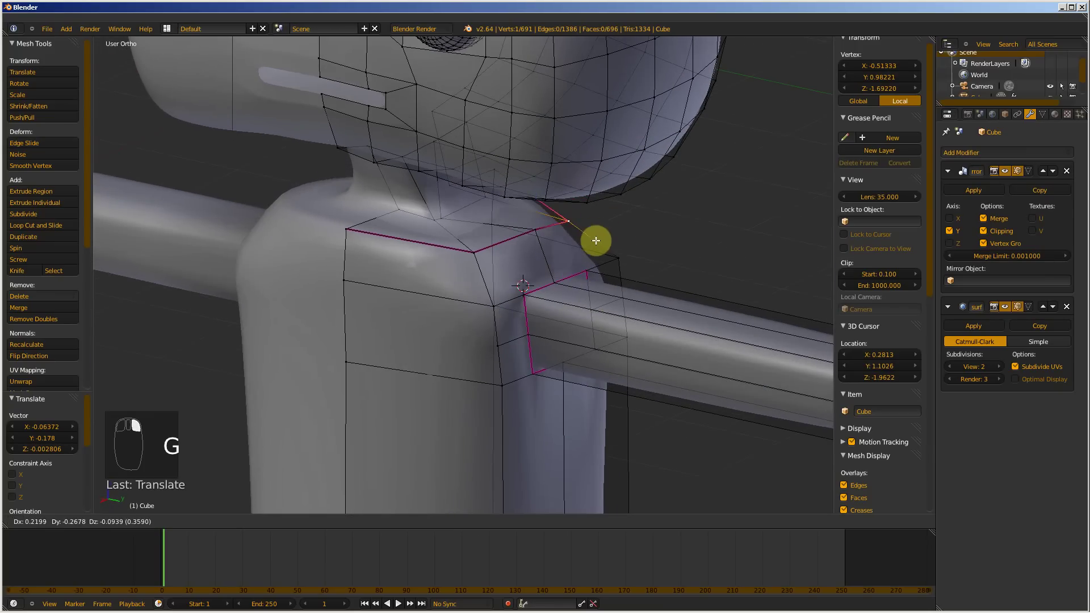
pyautogui.click(596, 241)
pyautogui.press('g')
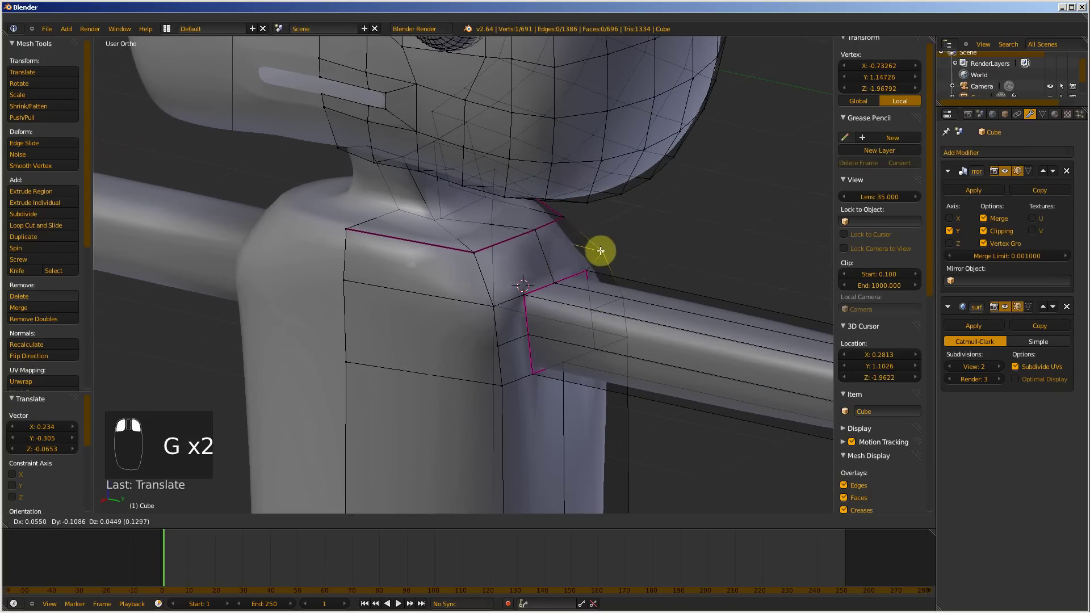
pyautogui.click(593, 251)
# - Raise the front vertex beneath the shoulder corner slightly and pull the front shoulder corner vertex further inward
pyautogui.rightClick(491, 305)
pyautogui.press('g')
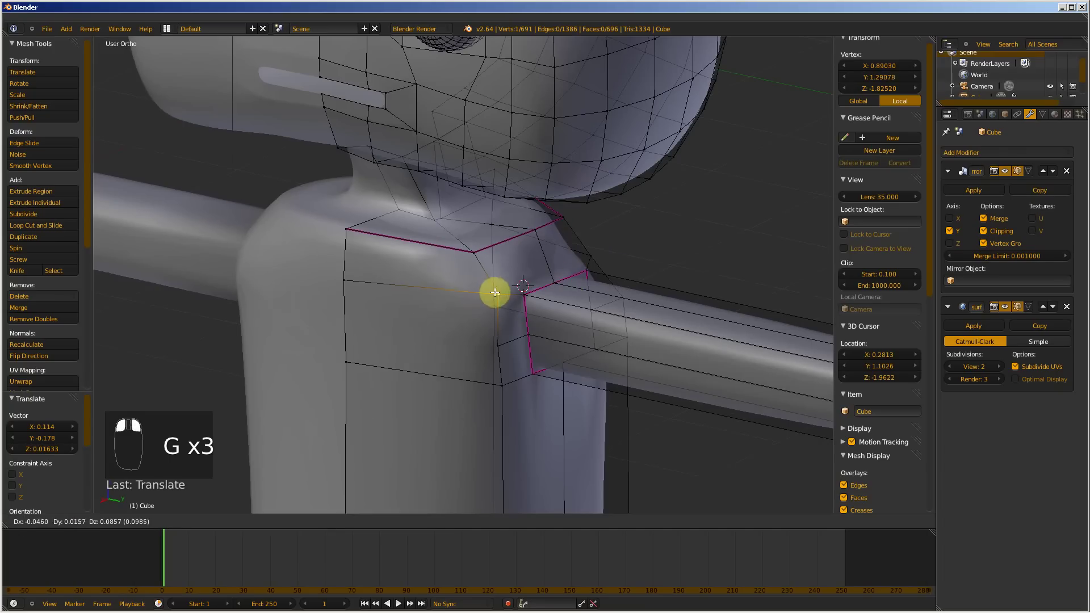
pyautogui.click(495, 294)
pyautogui.moveTo(478, 319); pyautogui.dragTo(573, 308, button='middle')
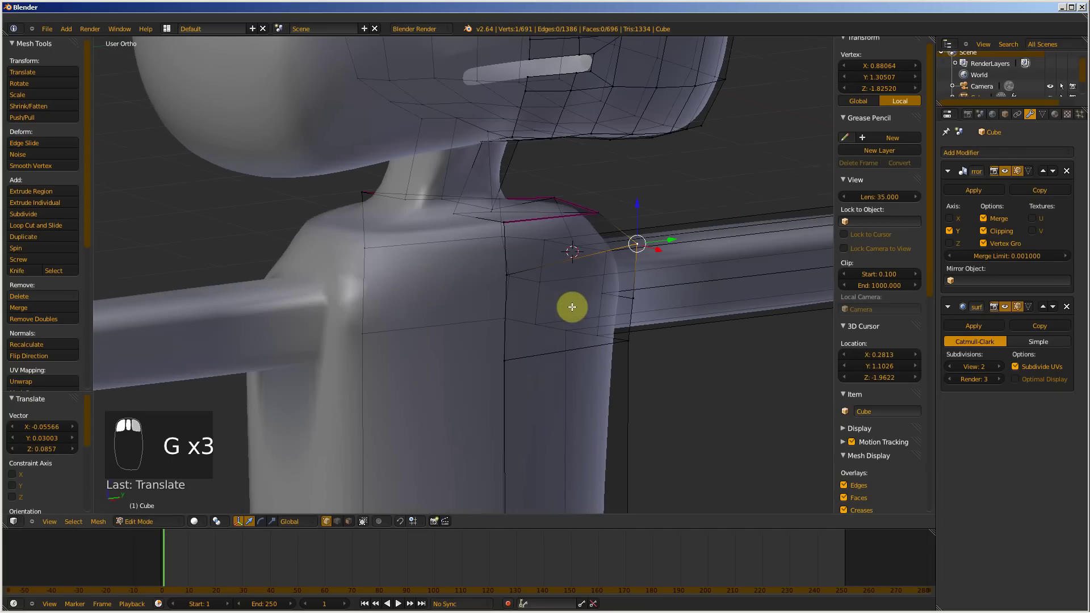
pyautogui.rightClick(590, 219)
pyautogui.press('g')
pyautogui.click(577, 223)
# - Pull the three front chest vertices beside the arm joint inward to round the chest corner
pyautogui.rightClick(634, 247)
pyautogui.press('g')
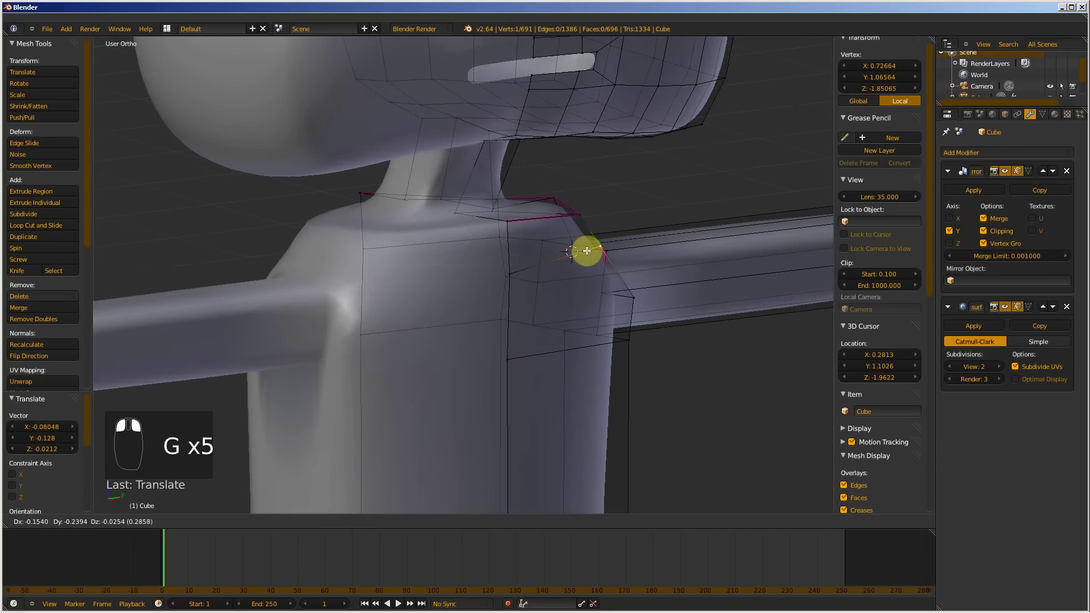
pyautogui.click(627, 292)
pyautogui.press('g')
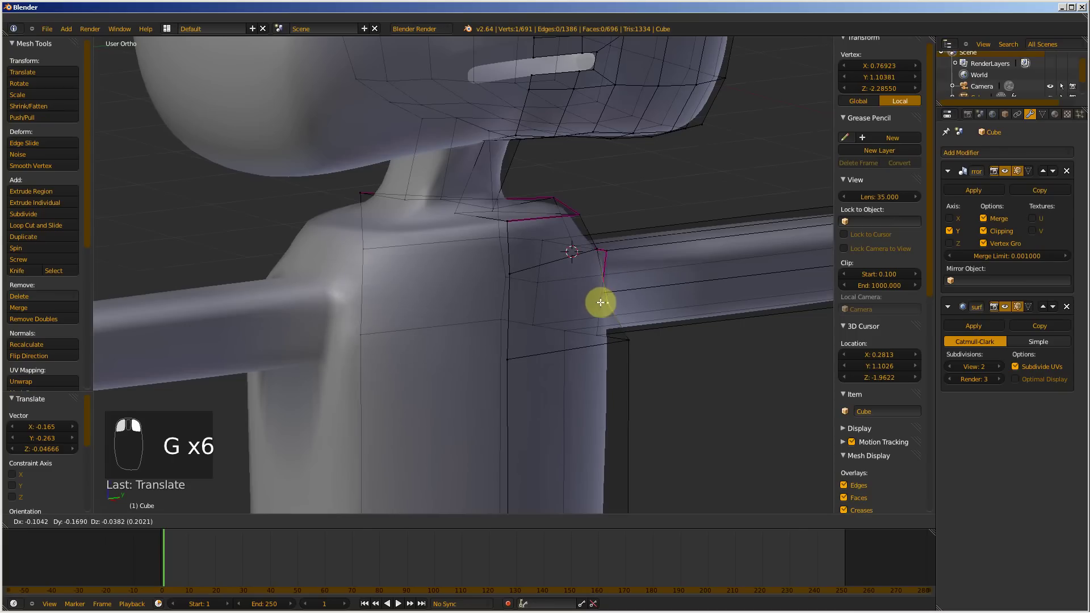
pyautogui.click(600, 304)
pyautogui.rightClick(626, 342)
pyautogui.press('g')
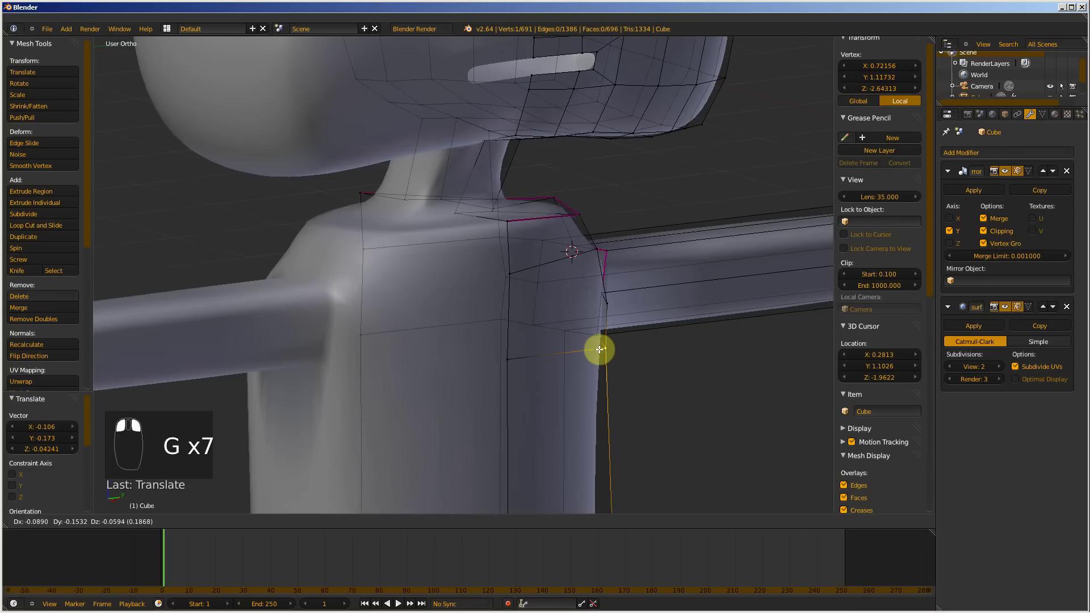
pyautogui.click(599, 351)
pyautogui.rightClick(606, 300)
pyautogui.press('g')
pyautogui.click(598, 307)
# - Pull the front outer corner vertex of the creased hip line inward to round the waist
pyautogui.scroll(-3, 579, 269)
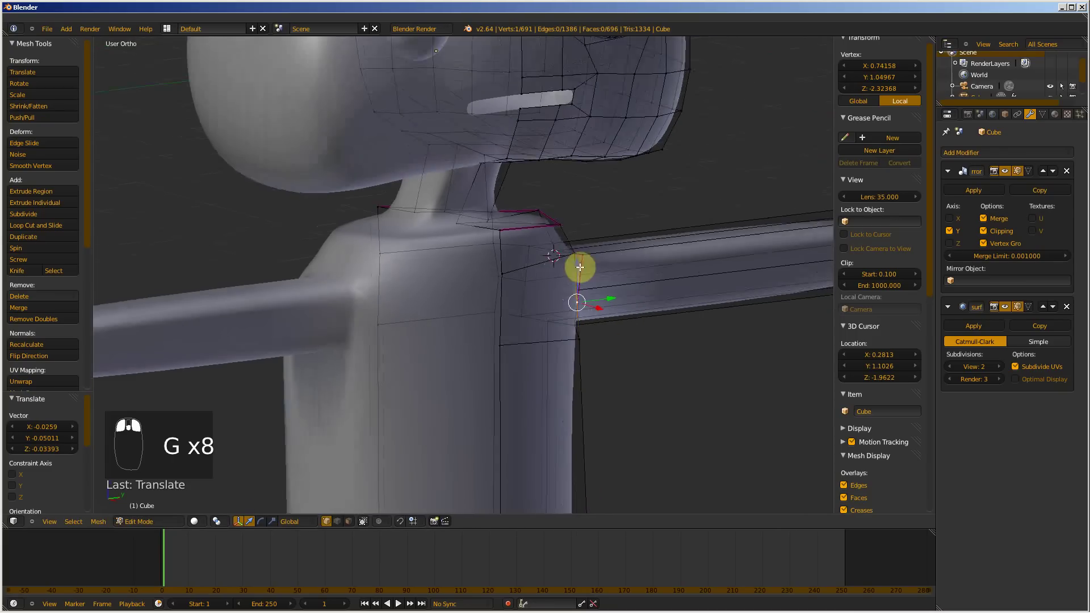
pyautogui.scroll(-2, 585, 360)
pyautogui.scroll(-2, 585, 355)
pyautogui.keyDown('shift'); pyautogui.moveTo(552, 389); pyautogui.dragTo(494, 276, button='middle'); pyautogui.keyUp('shift')
pyautogui.scroll(4, 462, 366)
pyautogui.keyDown('shift'); pyautogui.moveTo(462, 339); pyautogui.dragTo(492, 299, button='middle'); pyautogui.keyUp('shift')
pyautogui.scroll(3, 466, 372)
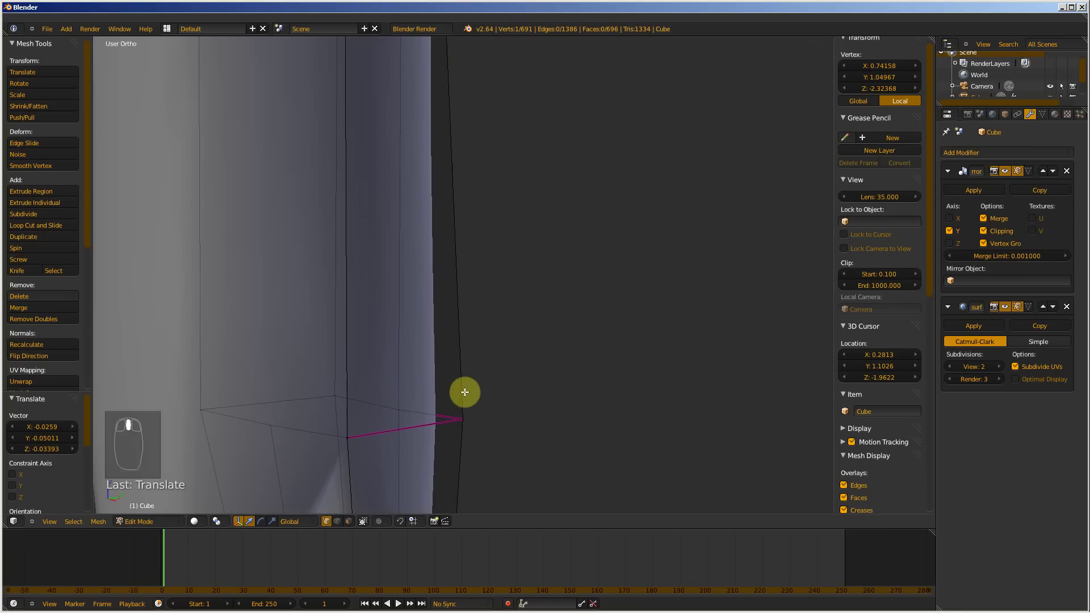
pyautogui.rightClick(469, 421)
pyautogui.press('g')
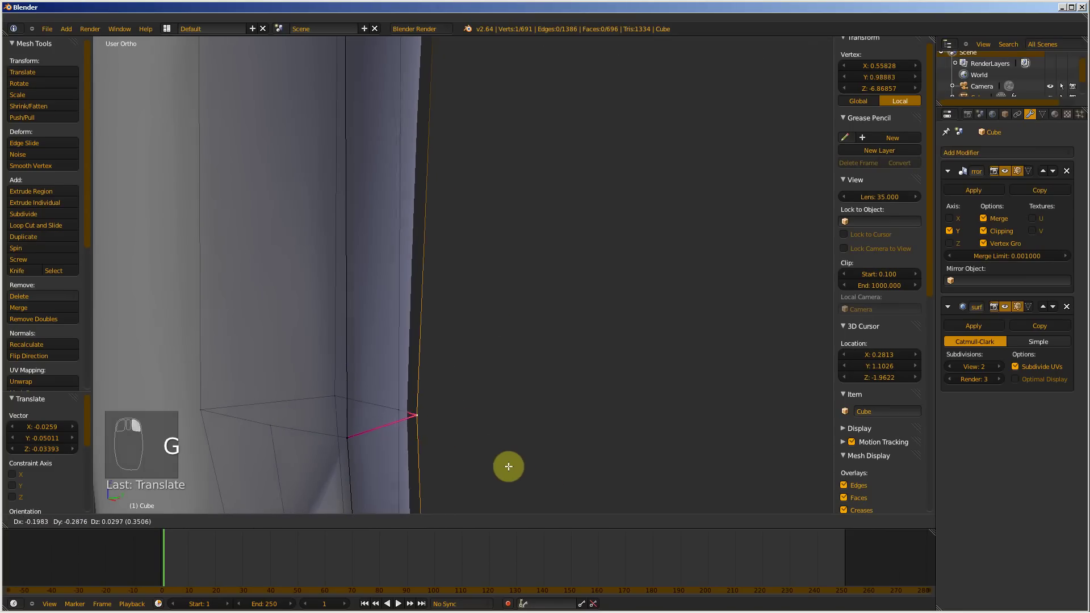
pyautogui.click(506, 465)
pyautogui.moveTo(570, 420); pyautogui.dragTo(533, 436, button='middle')
pyautogui.press('g')
pyautogui.click(567, 449)
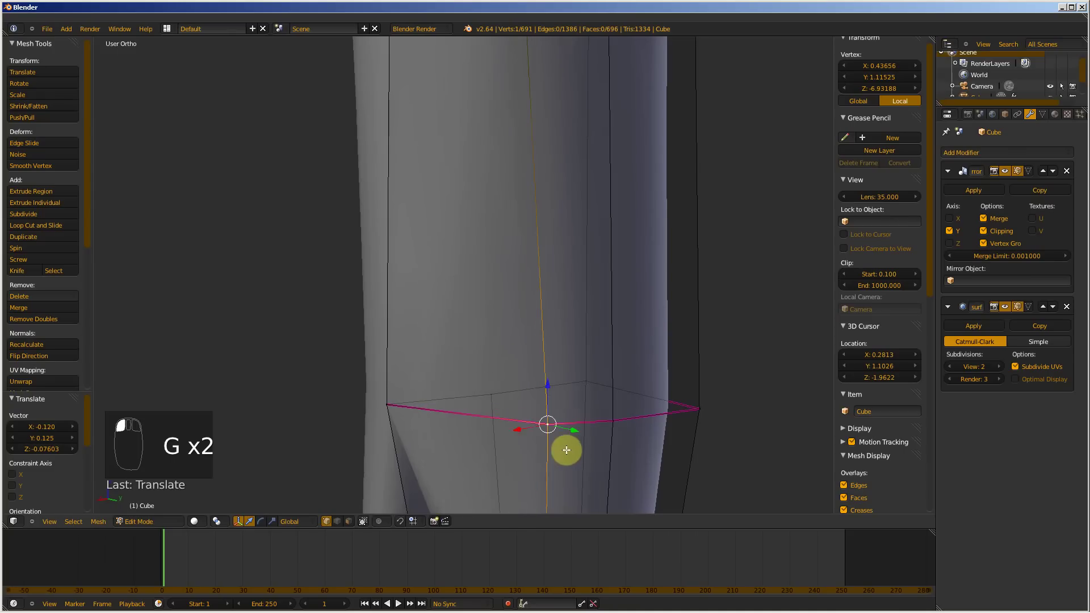
# - Nudge the lower, middle and upper front vertices beside the arm joint to soften the chest's outer corner
pyautogui.scroll(-4, 565, 448)
pyautogui.rightClick(487, 120)
pyautogui.press('g')
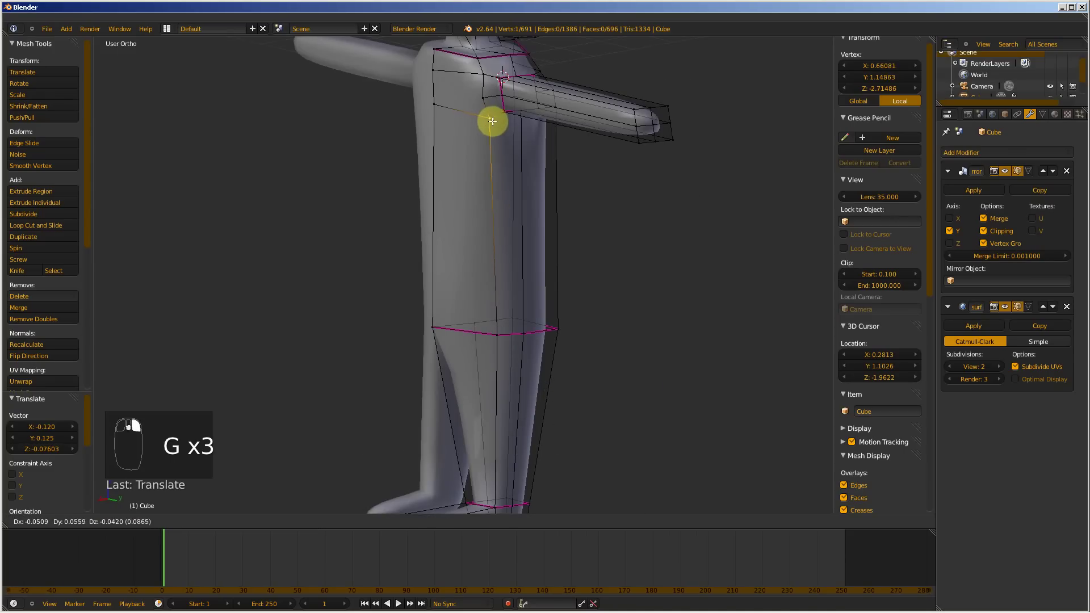
pyautogui.click(486, 101)
pyautogui.press('g')
pyautogui.click(486, 79)
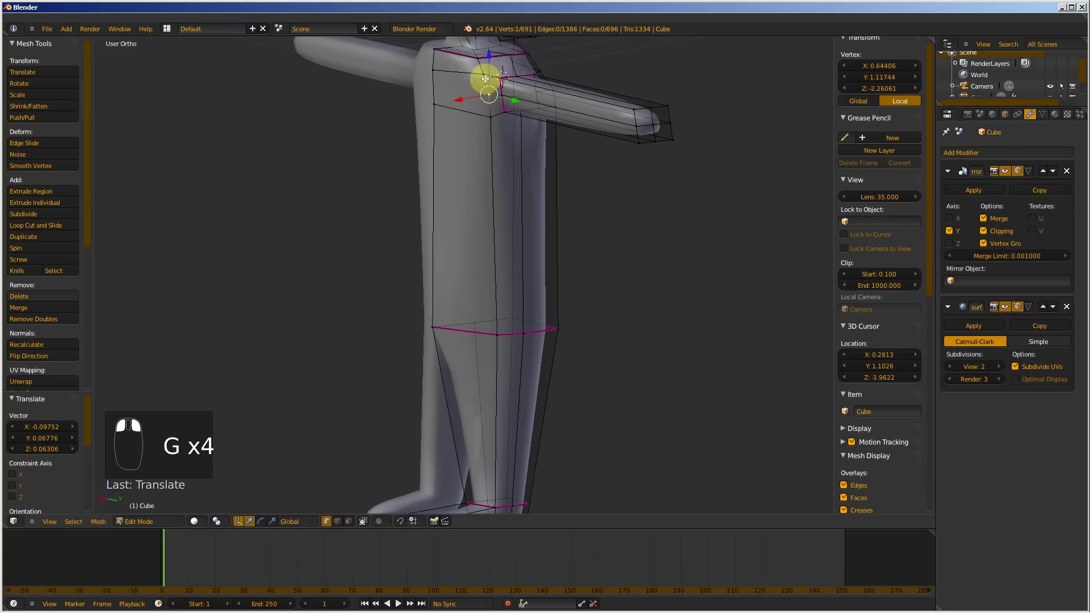
pyautogui.click(487, 76)
# - Shift the three front vertices beside the arm joint further toward the chest centre, seen from the front
pyautogui.scroll(2, 463, 106)
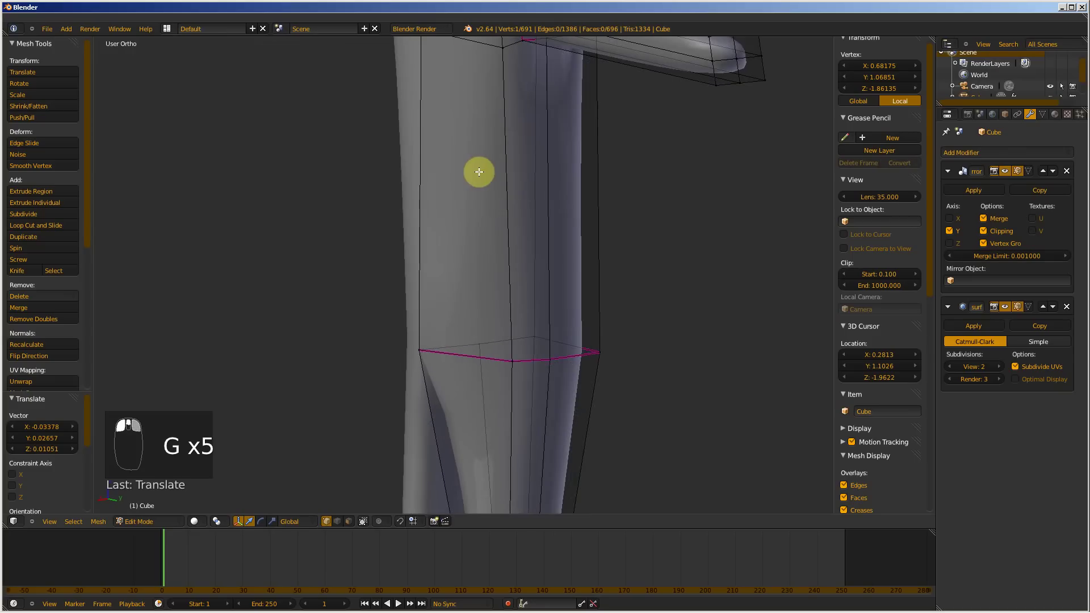
pyautogui.keyDown('shift'); pyautogui.moveTo(477, 175); pyautogui.dragTo(485, 256, button='middle'); pyautogui.keyUp('shift')
pyautogui.scroll(-6, 512, 244)
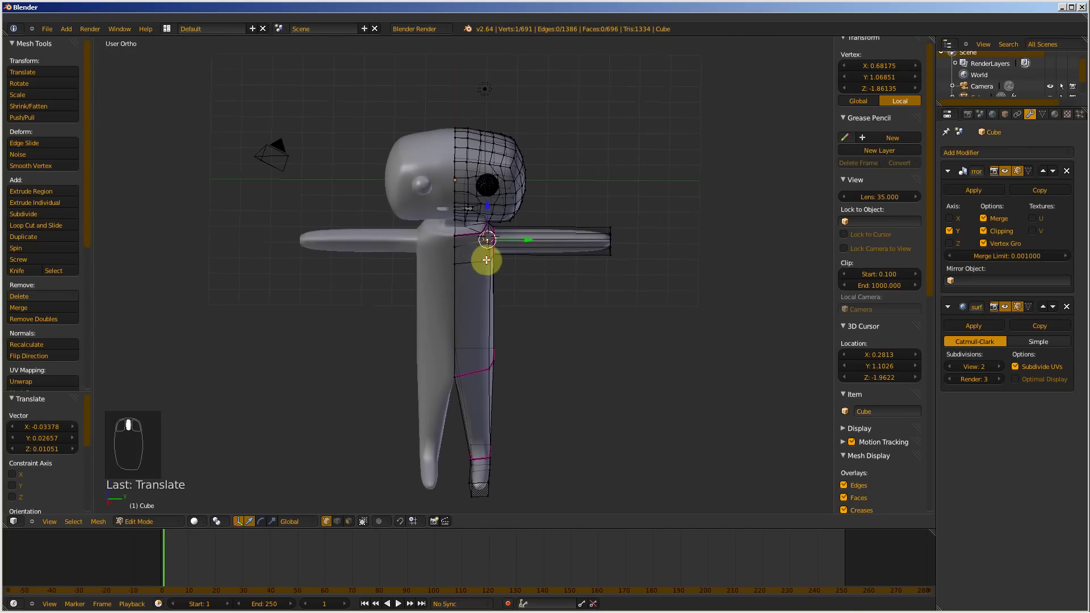
pyautogui.scroll(4, 490, 256)
pyautogui.scroll(6, 561, 223)
pyautogui.scroll(-2, 570, 229)
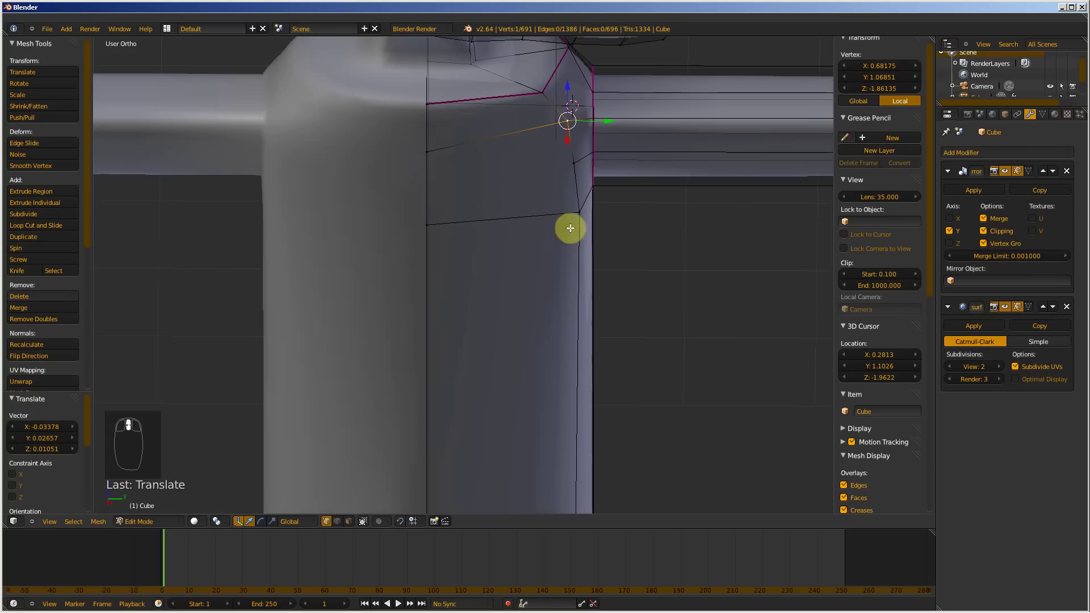
pyautogui.keyDown('shift'); pyautogui.moveTo(612, 242); pyautogui.dragTo(547, 393, button='middle'); pyautogui.keyUp('shift')
pyautogui.scroll(4, 509, 301)
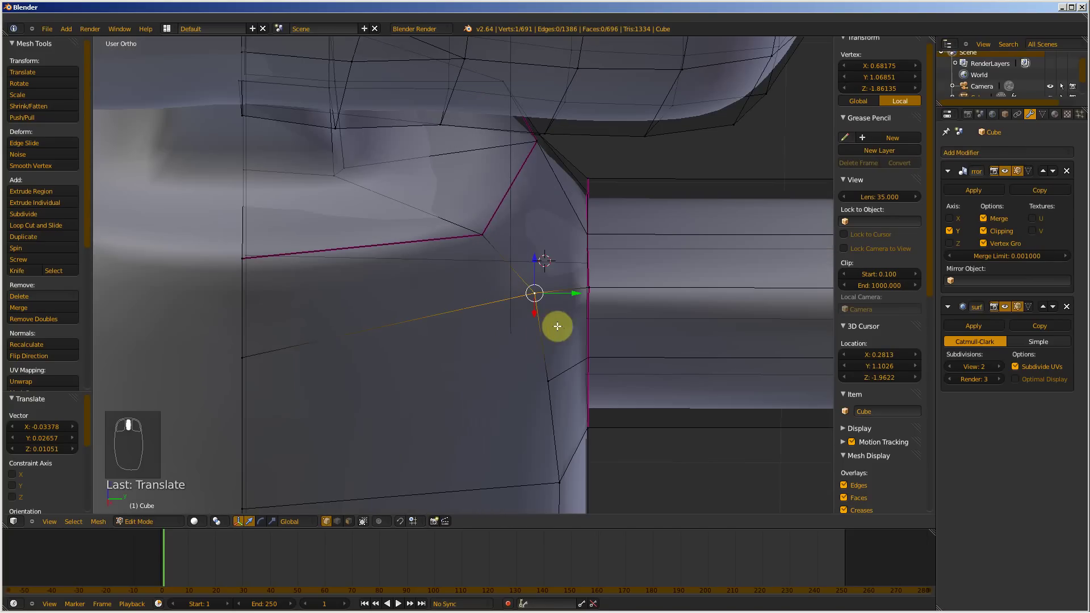
pyautogui.keyDown('shift'); pyautogui.moveTo(553, 321); pyautogui.dragTo(579, 306, button='middle'); pyautogui.keyUp('shift')
pyautogui.press('g')
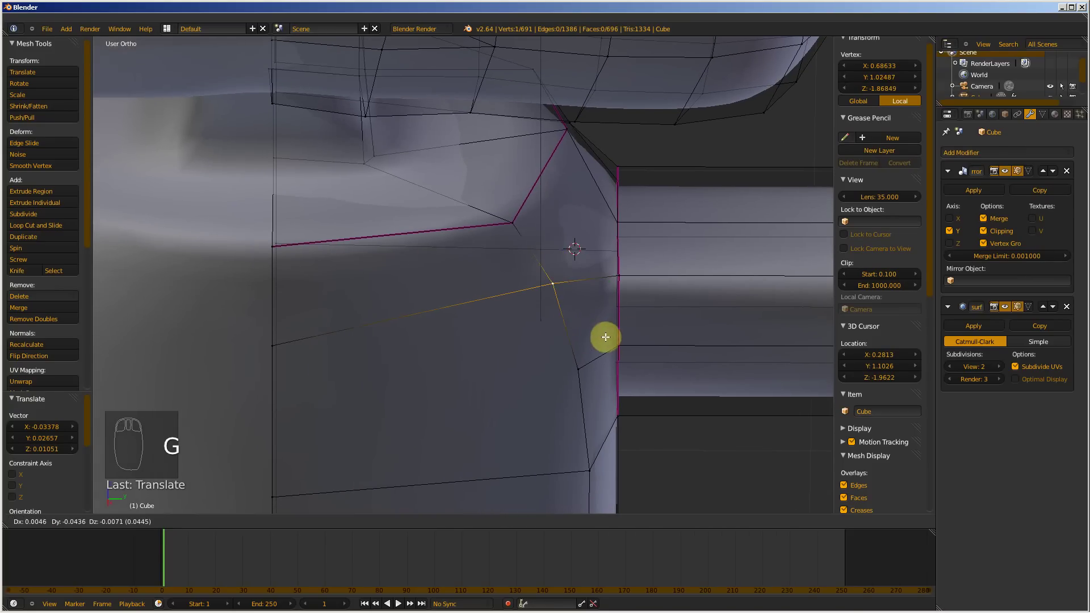
pyautogui.click(577, 358)
pyautogui.press('g')
pyautogui.click(554, 375)
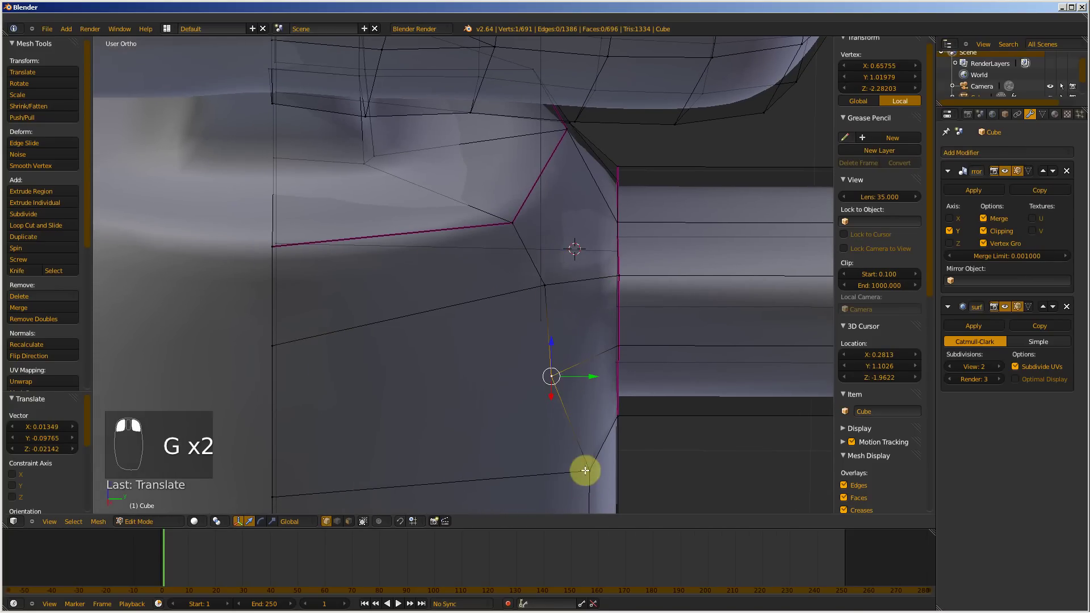
pyautogui.press('g')
pyautogui.click(559, 473)
# - Move the front corner and middle vertices of the creased shoulder top edge closer to the neck
pyautogui.rightClick(507, 218)
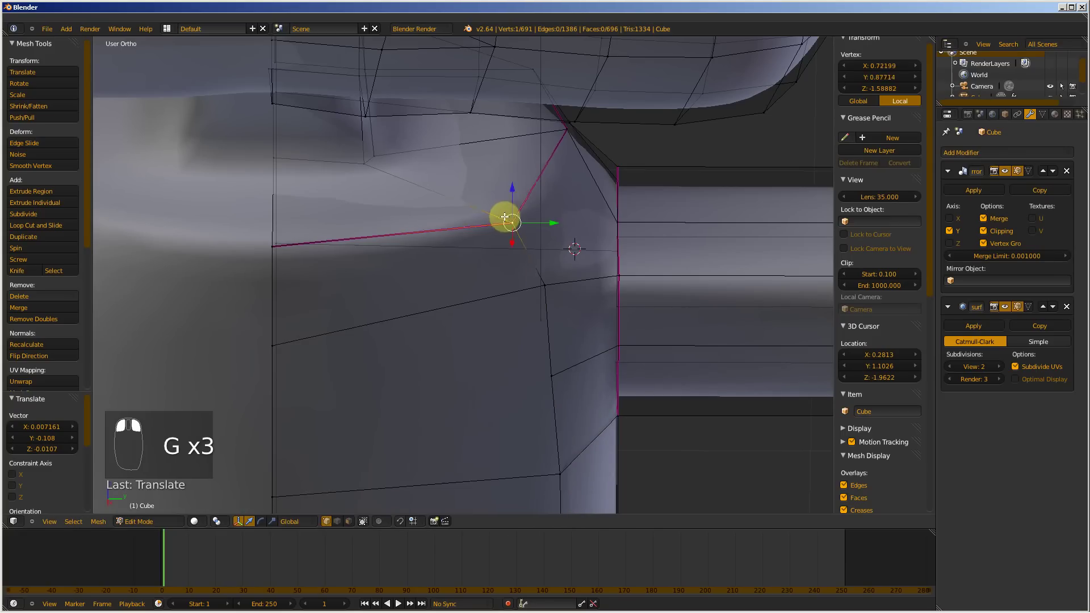
pyautogui.press('g')
pyautogui.click(495, 218)
pyautogui.rightClick(562, 128)
pyautogui.press('g')
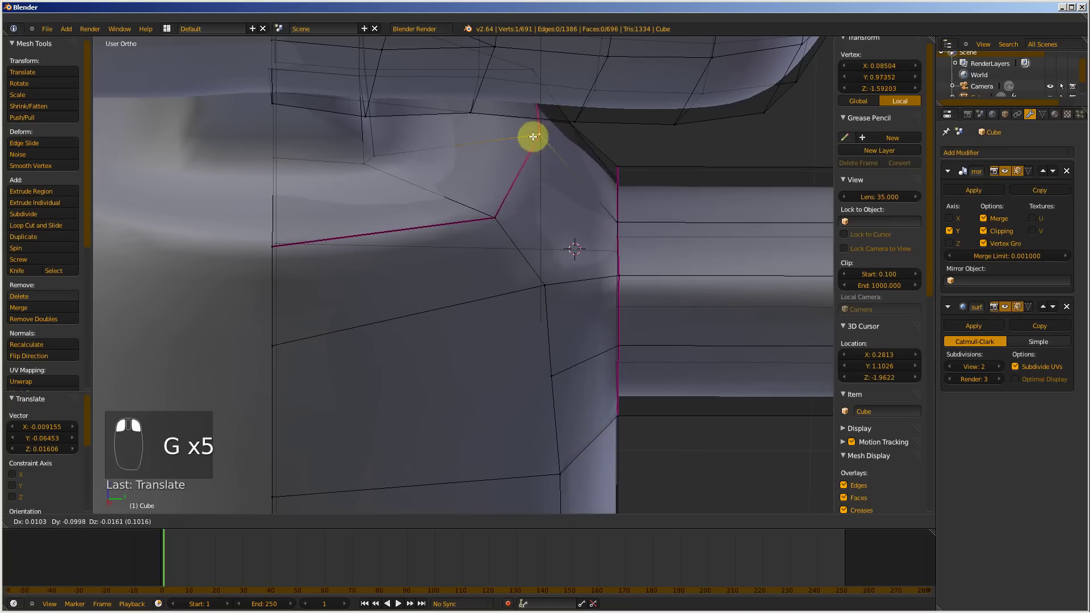
pyautogui.click(513, 143)
# - Move the three upper vertices on the back's centreline slightly inward to round the upper back
pyautogui.moveTo(617, 191); pyautogui.dragTo(598, 86, button='middle')
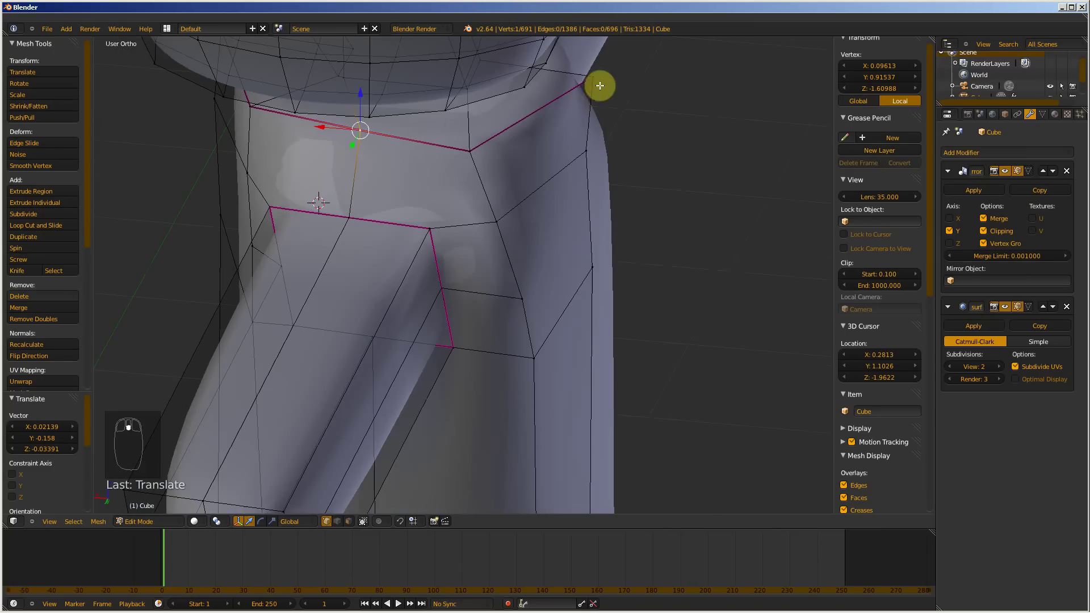
pyautogui.rightClick(579, 84)
pyautogui.press('g')
pyautogui.click(549, 96)
pyautogui.rightClick(590, 151)
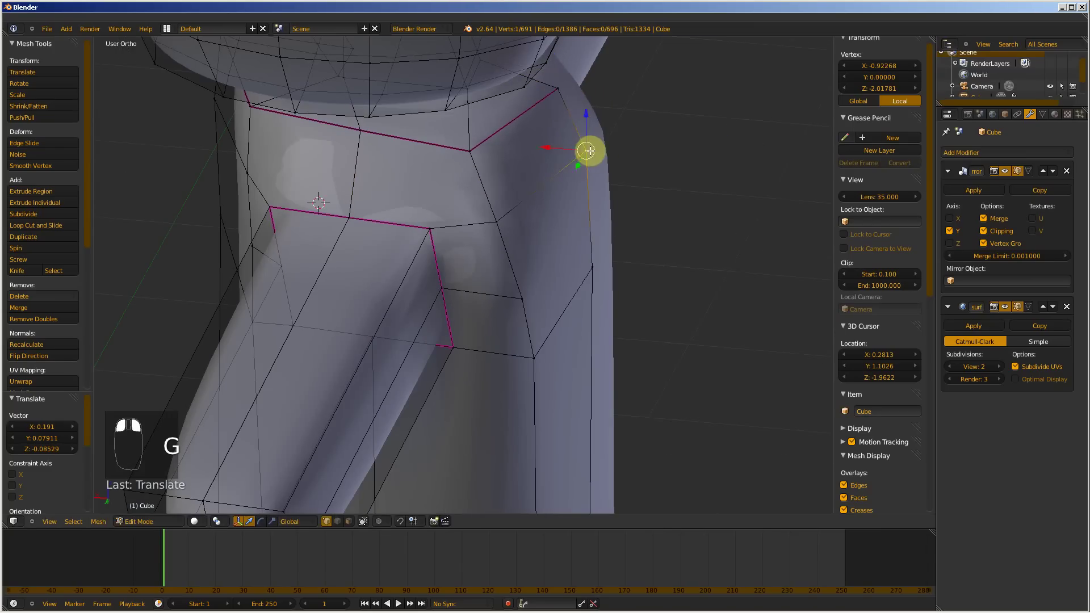
pyautogui.press('g')
pyautogui.click(582, 159)
pyautogui.rightClick(598, 263)
pyautogui.press('g')
pyautogui.click(595, 264)
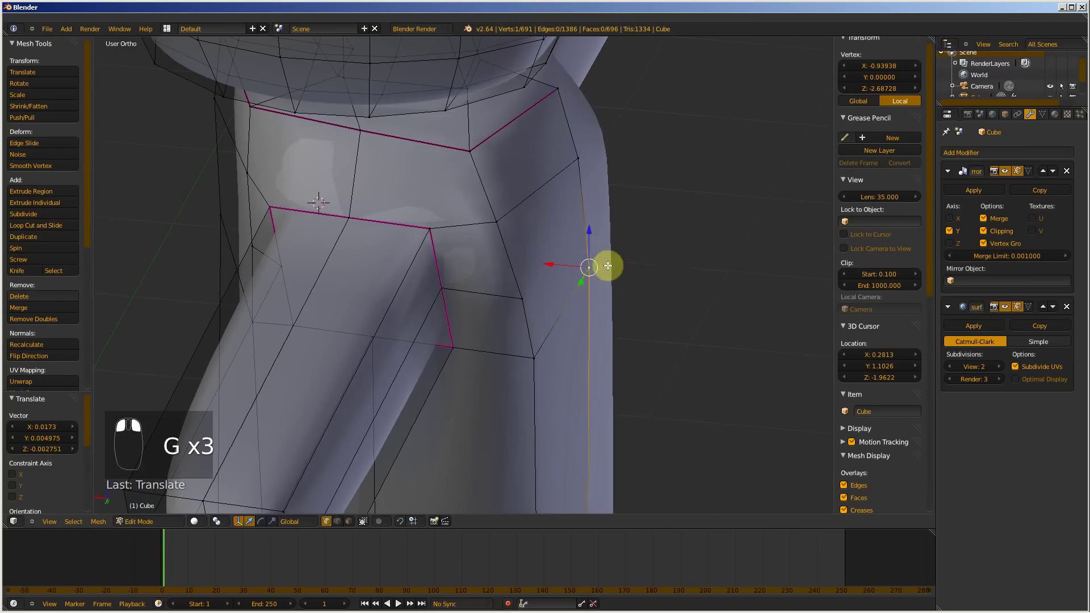
# - Move the lower and middle back vertices beside the arm joint inward toward the spine
pyautogui.moveTo(663, 280); pyautogui.dragTo(412, 291, button='middle')
pyautogui.rightClick(363, 345)
pyautogui.press('g')
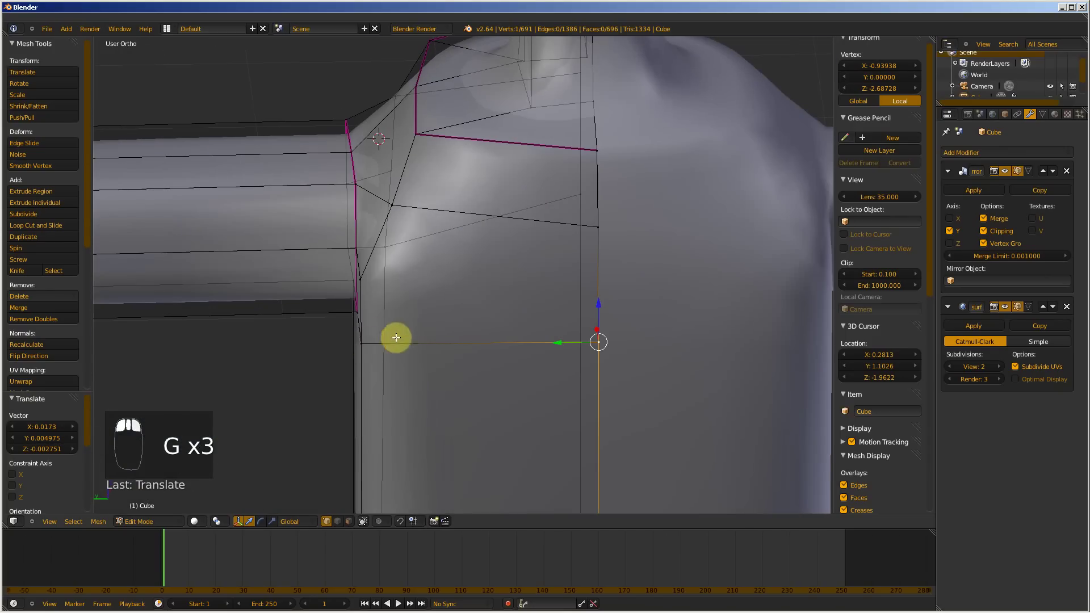
pyautogui.click(397, 341)
pyautogui.rightClick(366, 281)
pyautogui.press('g')
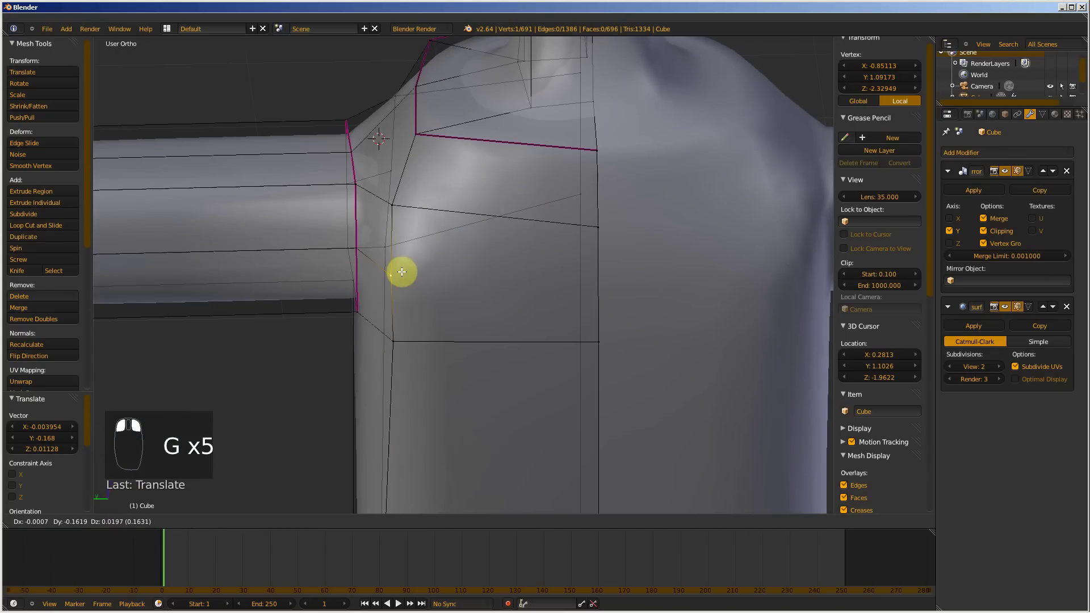
pyautogui.click(409, 271)
# - Move the upper back vertex and the back, middle and front shoulder top vertices inward to taper the shoulder
pyautogui.moveTo(396, 207); pyautogui.dragTo(414, 207, button='right')
pyautogui.click(414, 207)
pyautogui.moveTo(424, 138); pyautogui.dragTo(441, 139, button='right')
pyautogui.click(441, 140)
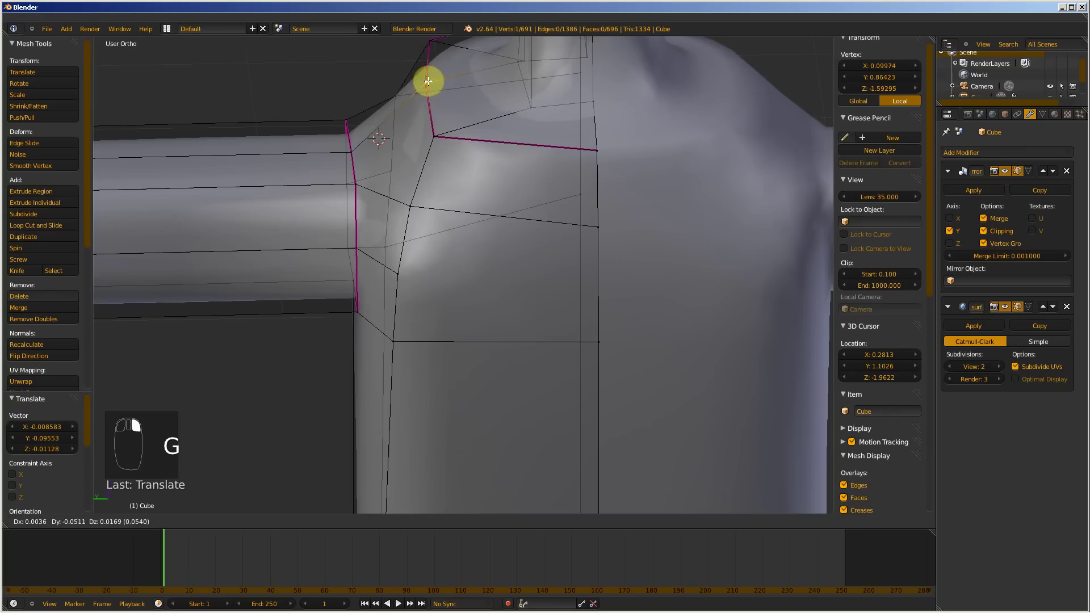
pyautogui.click(430, 81)
pyautogui.rightClick(429, 39)
pyautogui.press('g')
pyautogui.click(441, 51)
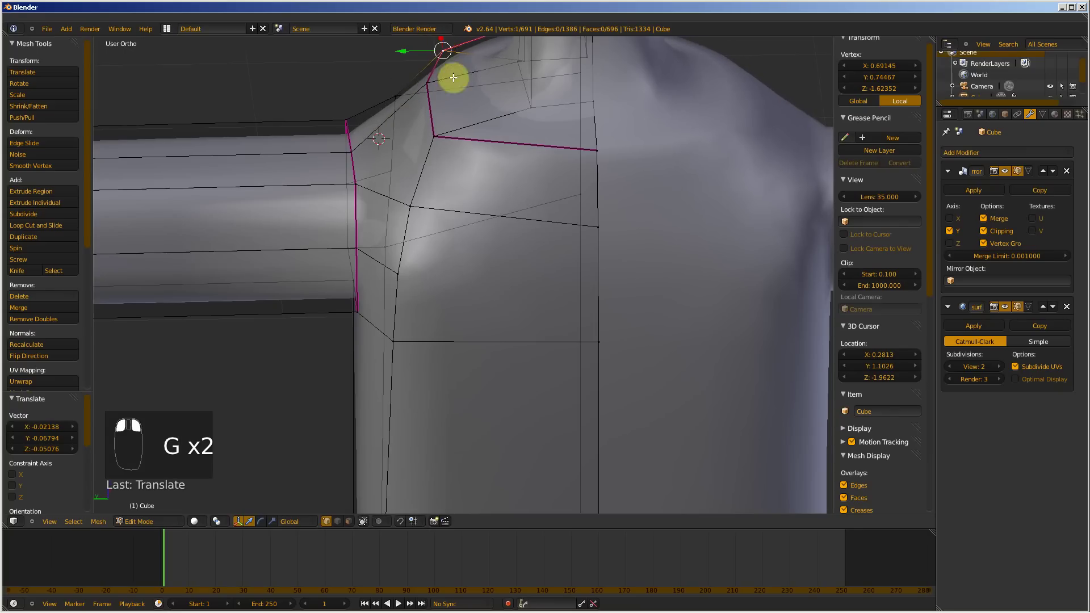
pyautogui.scroll(-10, 463, 117)
pyautogui.moveTo(473, 277); pyautogui.dragTo(485, 333, button='middle')
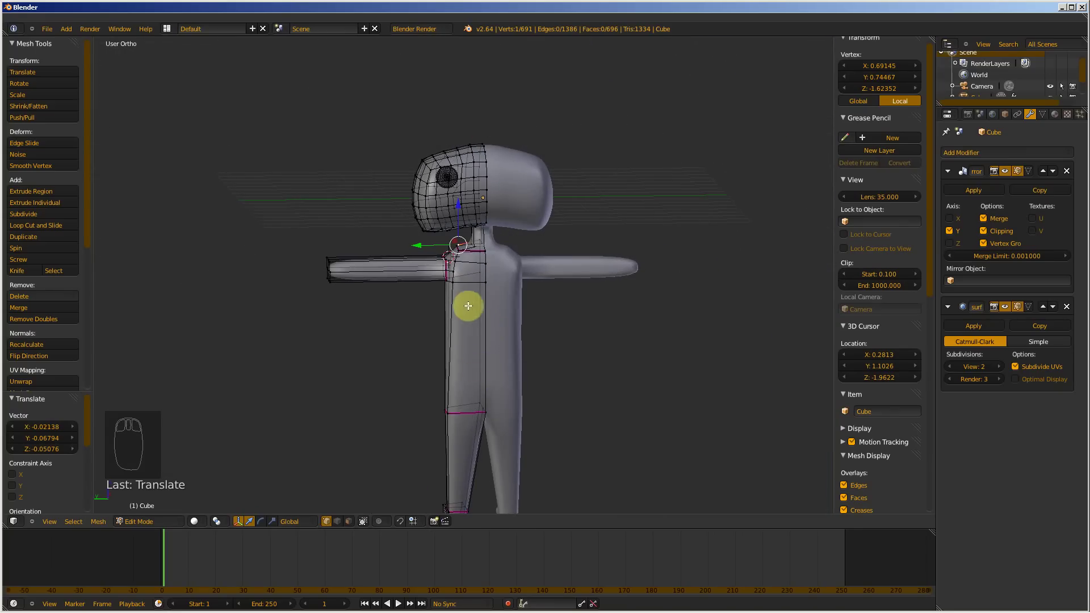
# - Examine the reshaped shoulder and the arm joint up close and from several angles, including the full figure
pyautogui.scroll(11, 443, 267)
pyautogui.moveTo(401, 228); pyautogui.dragTo(566, 235, button='middle')
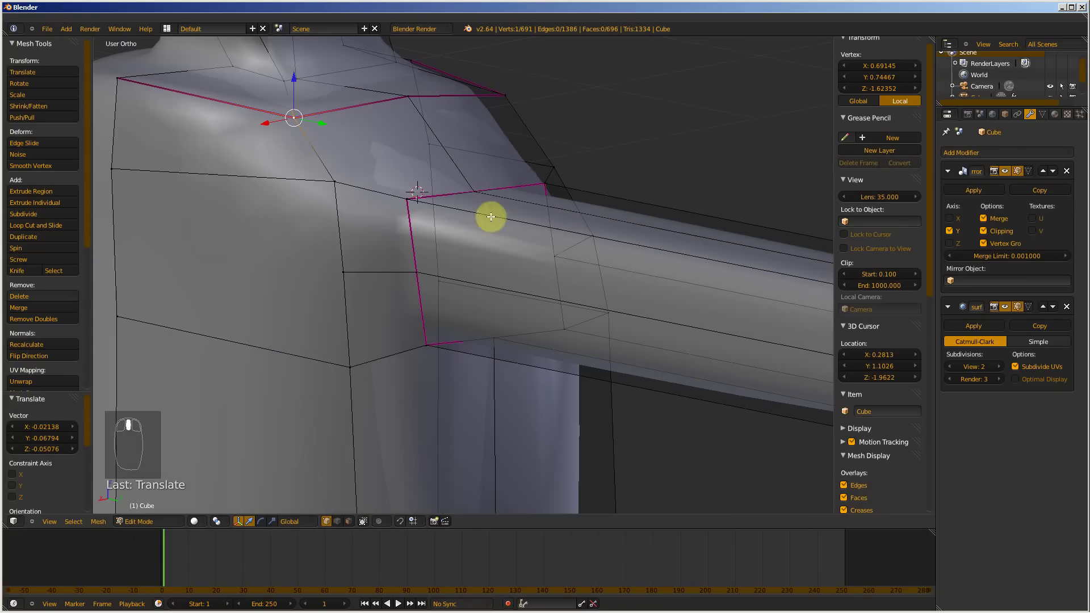
pyautogui.moveTo(375, 72); pyautogui.dragTo(400, 92, button='middle')
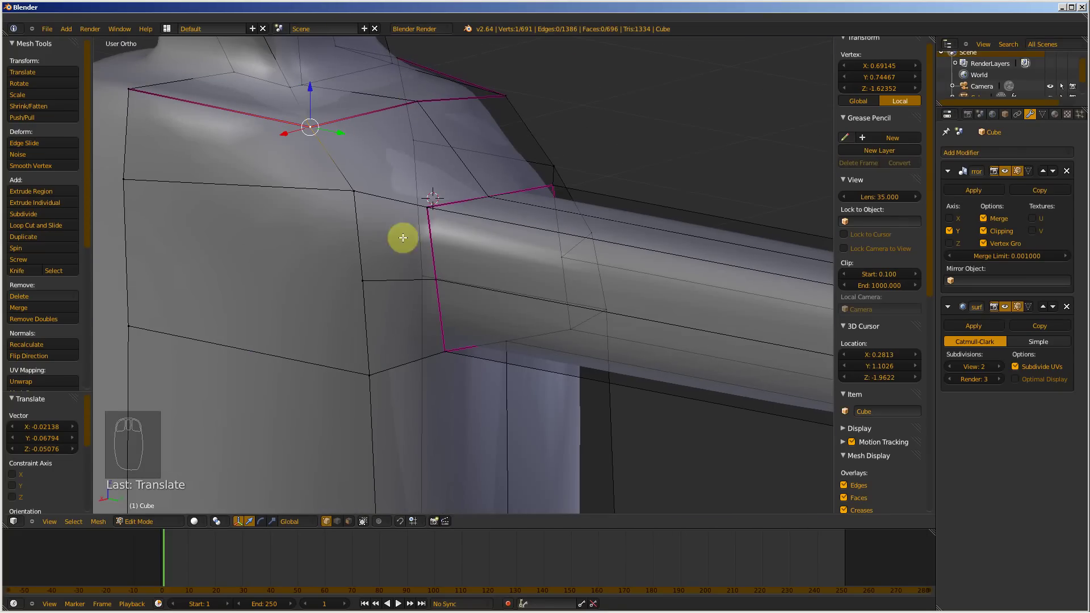
pyautogui.scroll(-5, 462, 124)
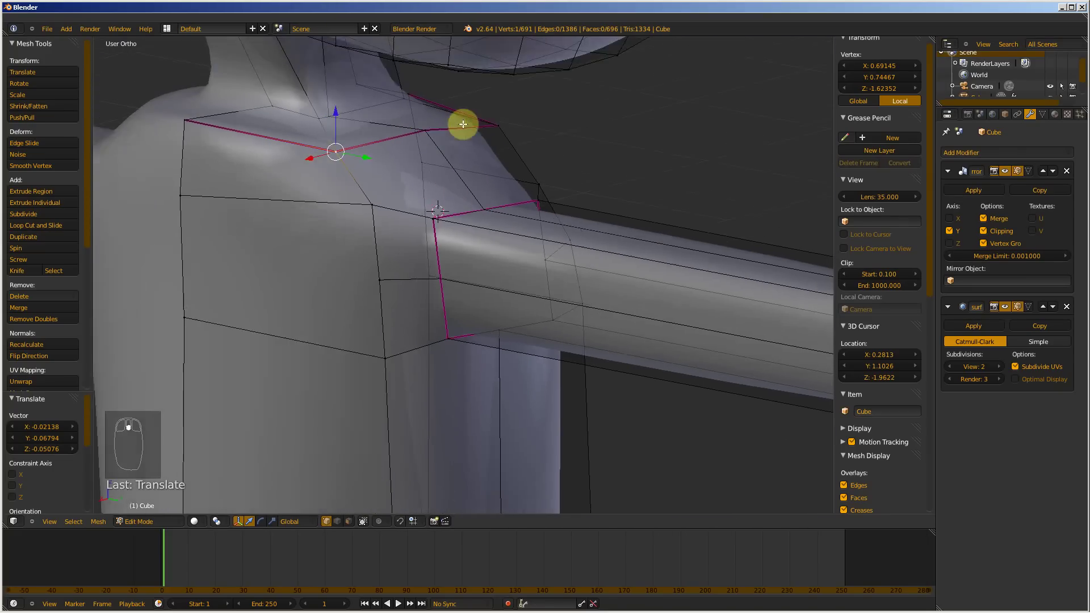
pyautogui.moveTo(424, 161)
pyautogui.mouseDown(button='middle')
pyautogui.moveTo(498, 162)
pyautogui.moveTo(414, 163)
pyautogui.moveTo(428, 176)
pyautogui.mouseUp(button='middle')
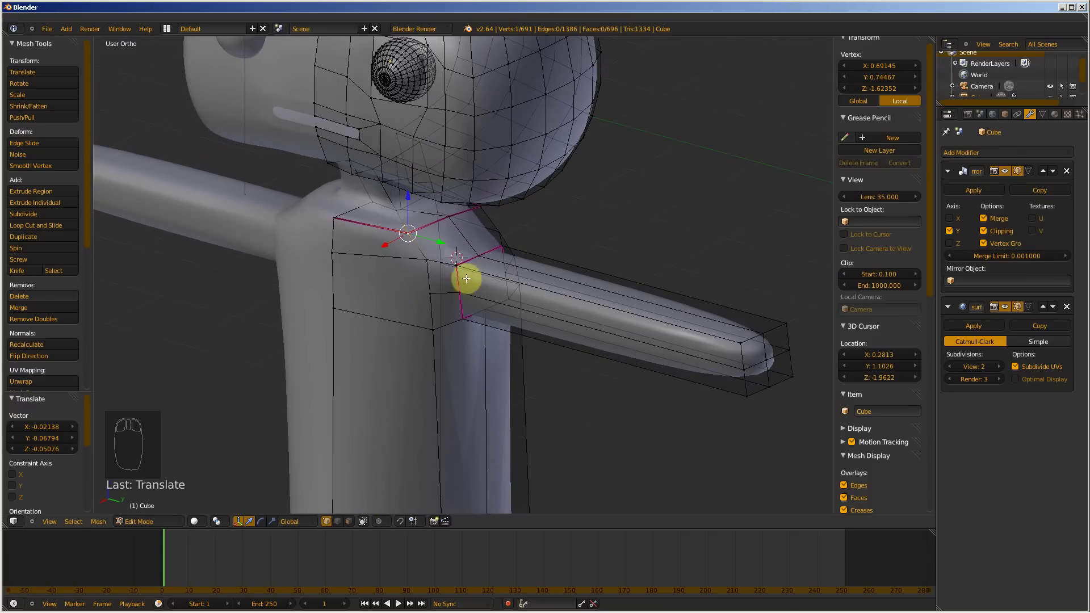
pyautogui.moveTo(467, 278); pyautogui.dragTo(474, 291, button='middle')
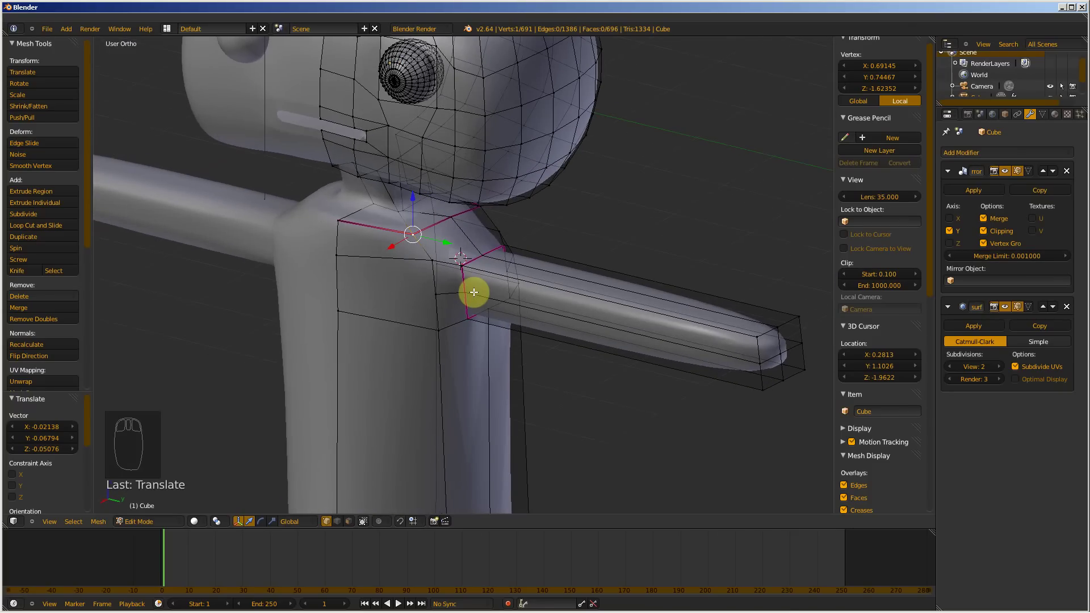
pyautogui.moveTo(704, 315); pyautogui.dragTo(661, 321, button='middle')
pyautogui.keyDown('ctrl'); pyautogui.moveTo(550, 228); pyautogui.dragTo(489, 385, button='middle'); pyautogui.keyUp('ctrl')
pyautogui.scroll(5, 458, 329)
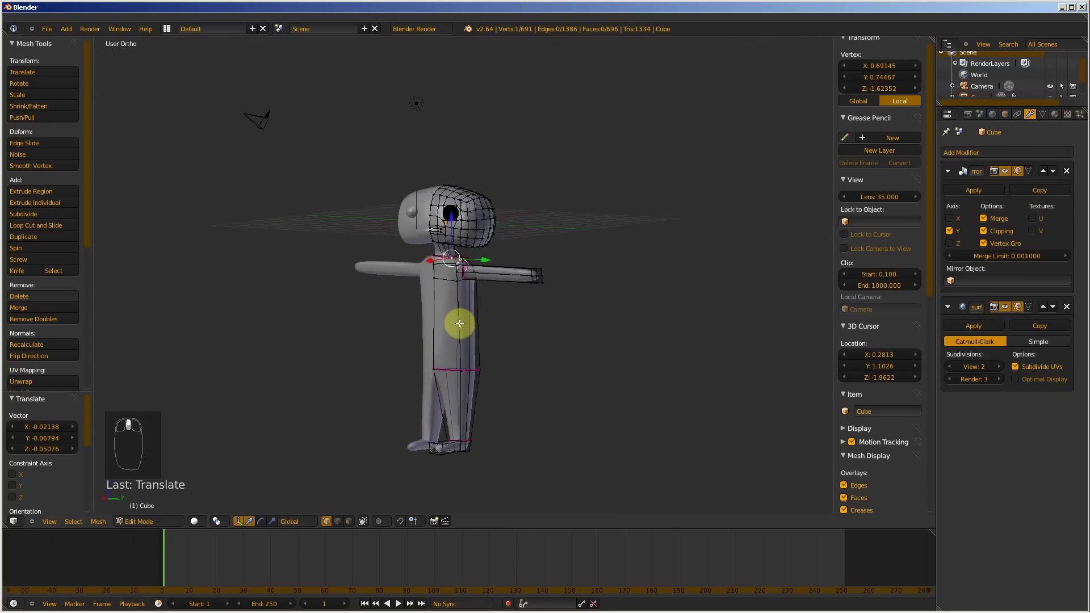
pyautogui.scroll(5, 625, 275)
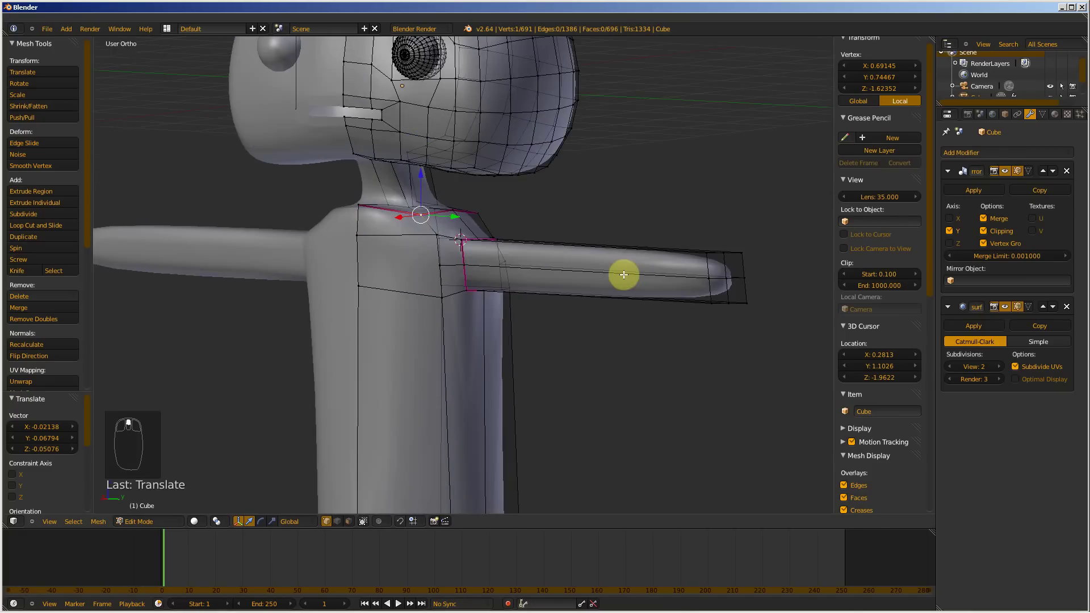
pyautogui.scroll(2, 455, 250)
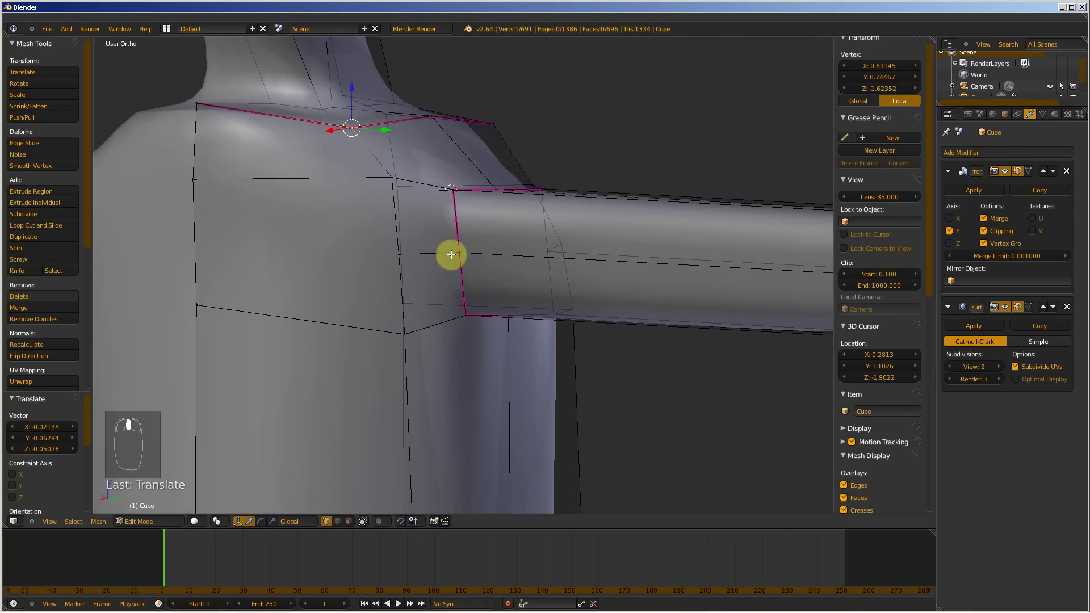
# - In edge select mode, move the arm's front middle lengthwise edge about 0.139 forward along X
pyautogui.keyDown('shift'); pyautogui.moveTo(450, 254); pyautogui.dragTo(256, 280, button='middle'); pyautogui.keyUp('shift')
pyautogui.moveTo(545, 280); pyautogui.dragTo(526, 294, button='middle')
pyautogui.hotkey('ctrl', 'Tab')
pyautogui.click(451, 341)
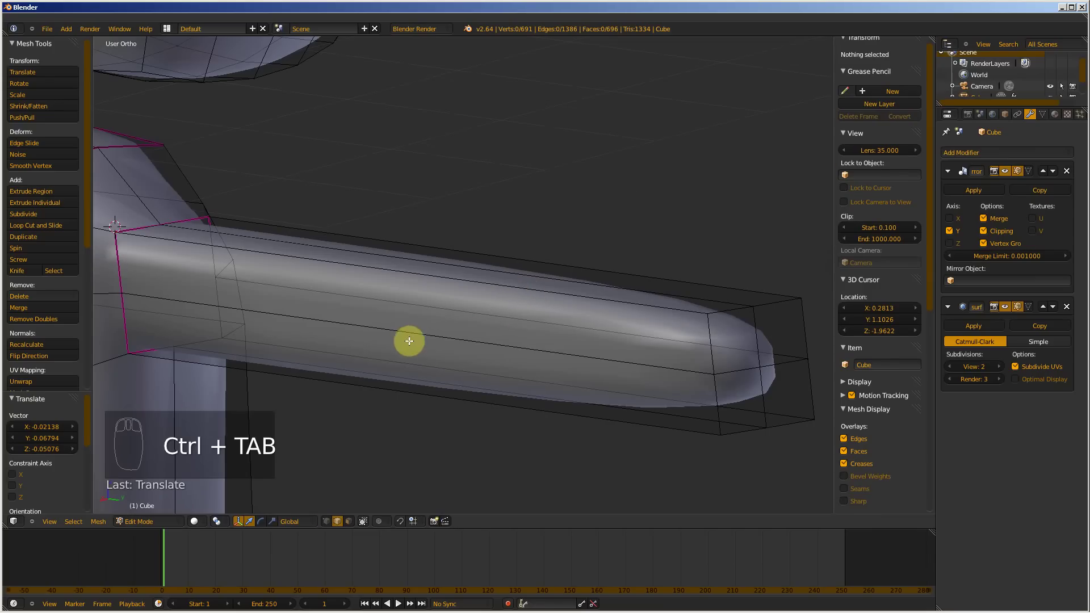
pyautogui.rightClick(415, 335)
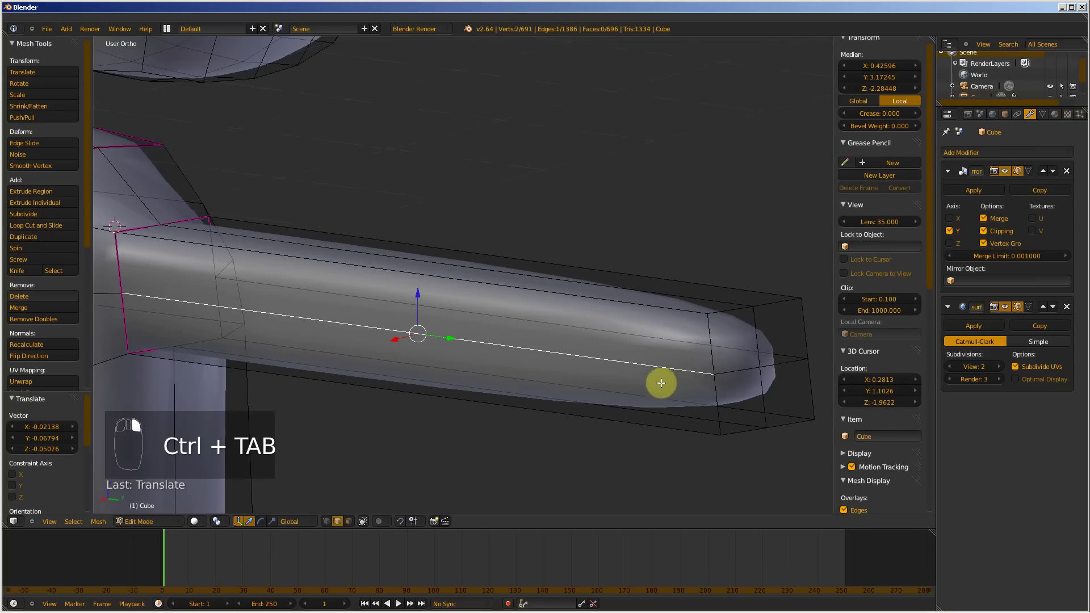
pyautogui.moveTo(660, 383); pyautogui.dragTo(632, 389, button='middle')
pyautogui.scroll(-3, 354, 337)
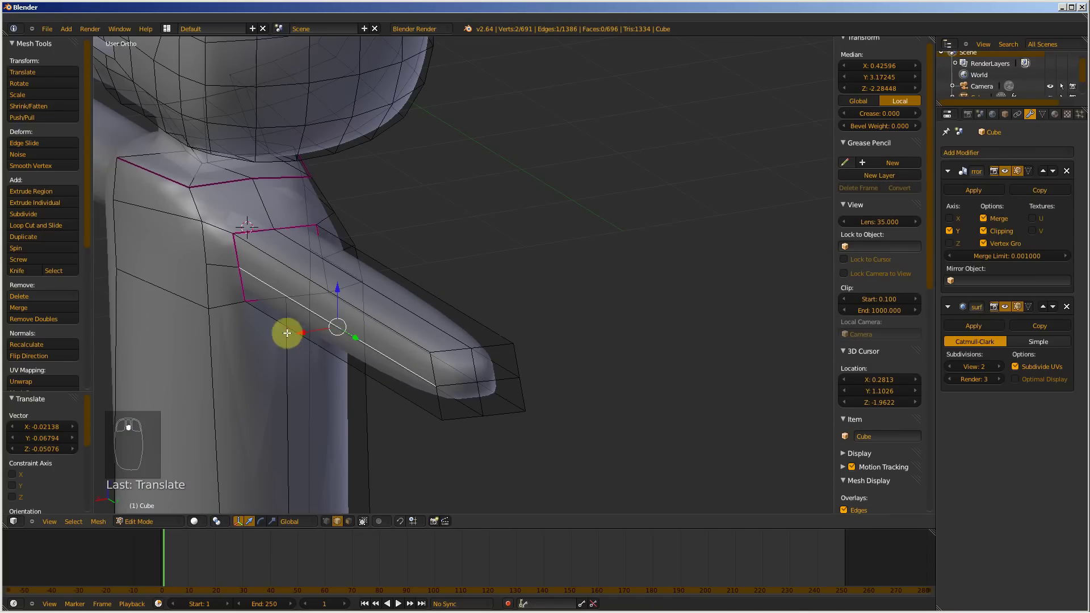
pyautogui.moveTo(302, 333); pyautogui.dragTo(291, 338)
# - Round the arm's cross-section by moving its back, top and bottom middle edges outward, the bottom one about 0.187 down along Z
pyautogui.moveTo(458, 356); pyautogui.dragTo(409, 356, button='middle')
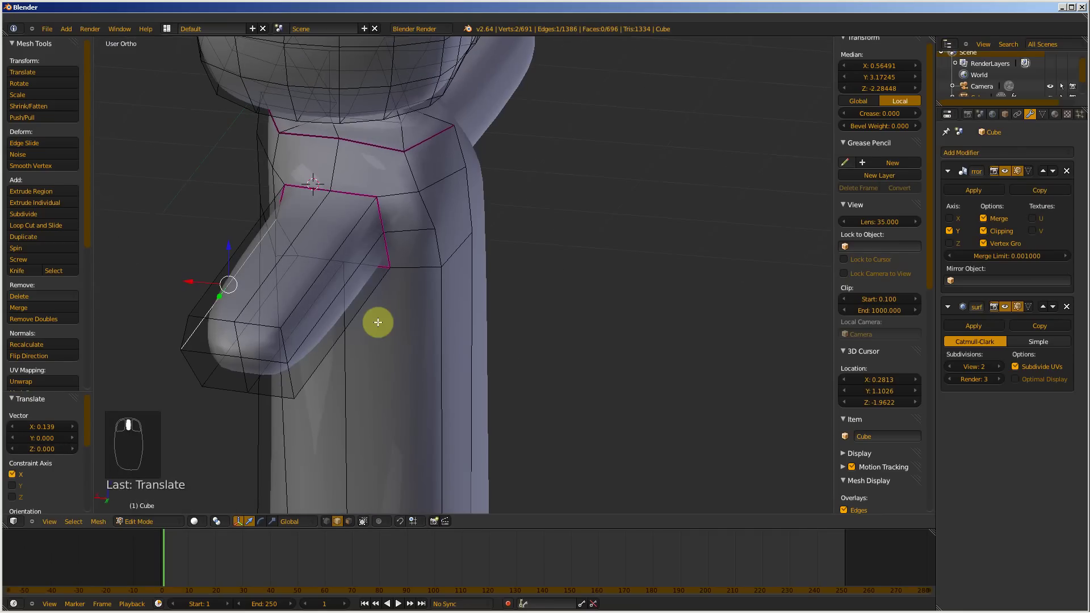
pyautogui.moveTo(298, 294); pyautogui.dragTo(321, 292)
pyautogui.rightClick(284, 219)
pyautogui.moveTo(285, 220); pyautogui.dragTo(284, 204)
pyautogui.moveTo(299, 253)
pyautogui.mouseDown(button='middle')
pyautogui.moveTo(346, 288)
pyautogui.moveTo(350, 275)
pyautogui.moveTo(321, 252)
pyautogui.mouseUp(button='middle')
pyautogui.rightClick(320, 252)
pyautogui.moveTo(321, 239); pyautogui.dragTo(321, 258)
pyautogui.rightClick(323, 188)
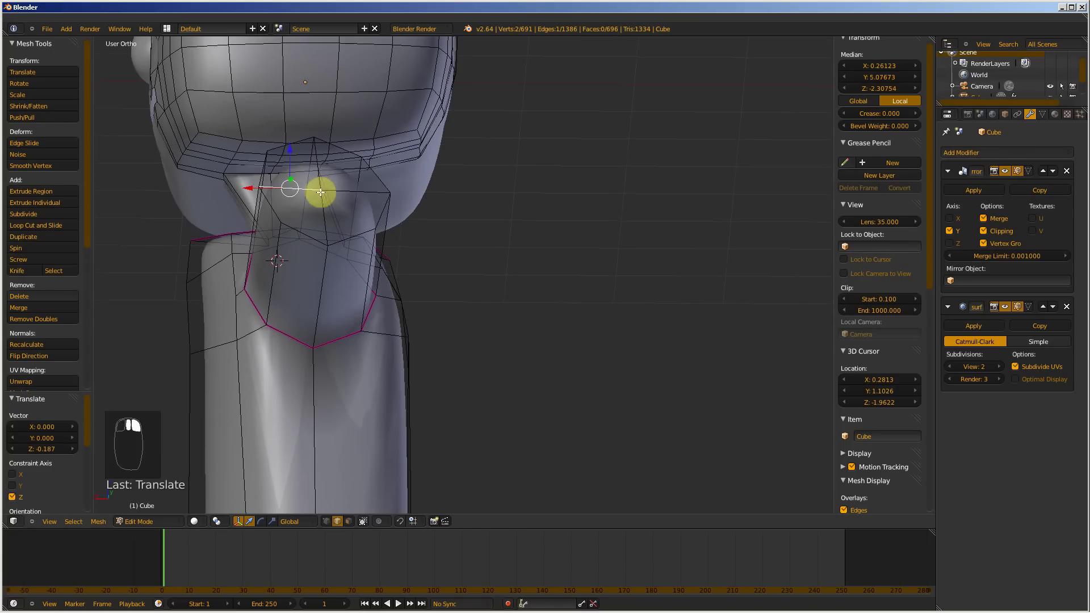
# - Return to Object Mode and examine the rounded arms on the whole character from the front
pyautogui.moveTo(416, 250); pyautogui.dragTo(476, 296, button='middle')
pyautogui.scroll(2, 487, 290)
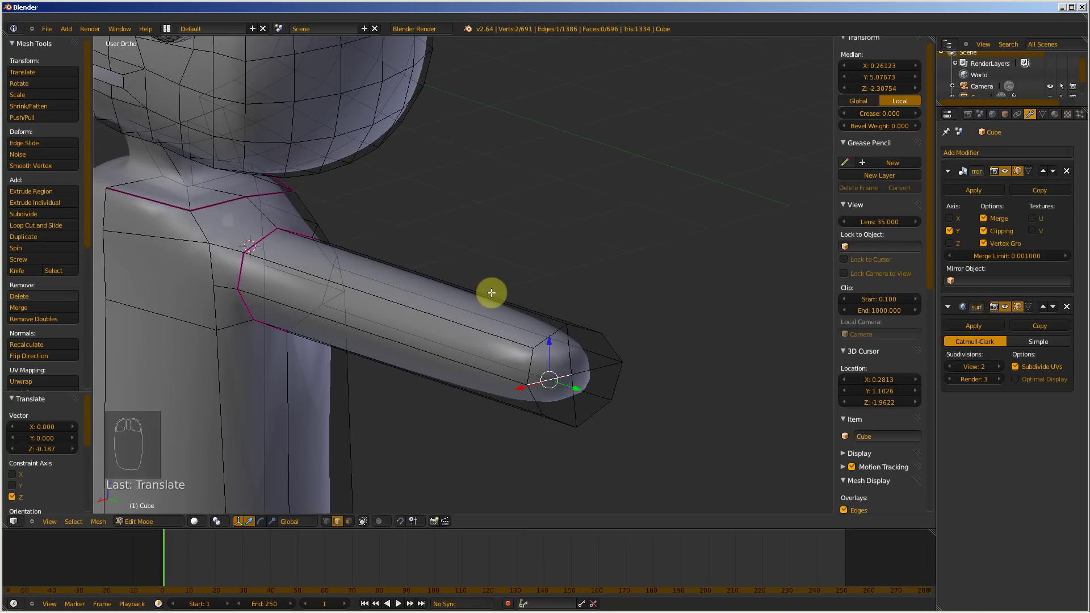
pyautogui.press('Tab')
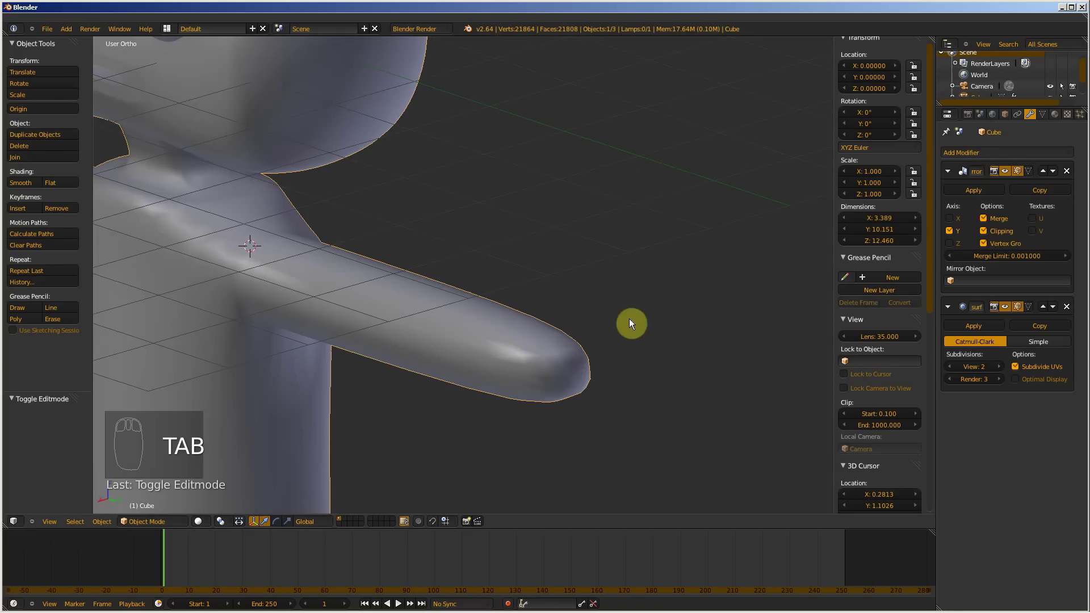
pyautogui.scroll(-6, 423, 276)
pyautogui.moveTo(418, 271); pyautogui.dragTo(472, 279, button='middle')
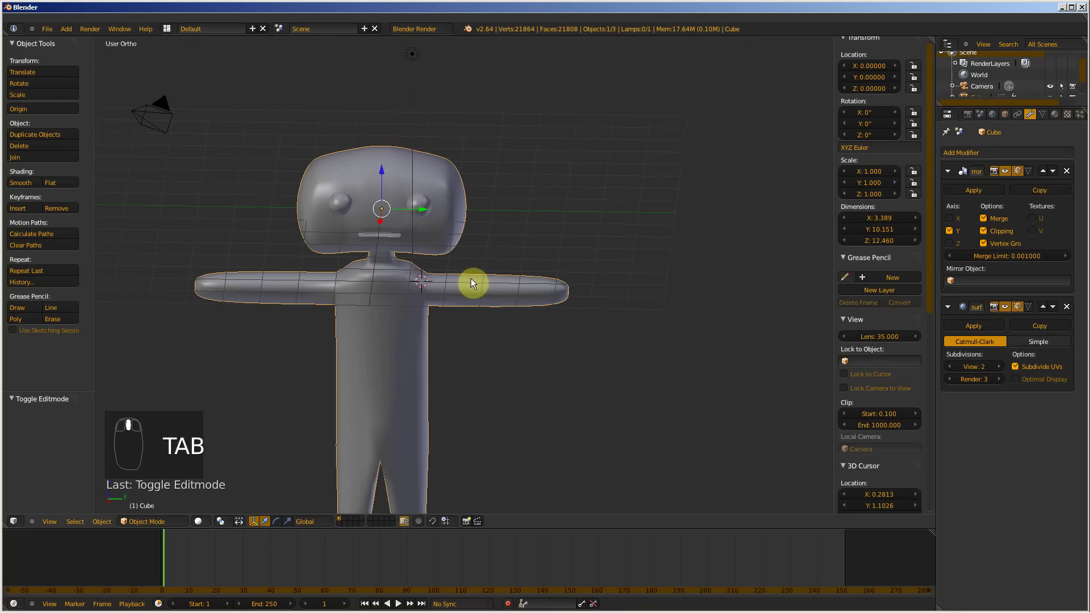
# - Save the file as personnage basique cartoon.blend in the TUTO YOUTUBE folder
pyautogui.hotkey('ctrl', 's')
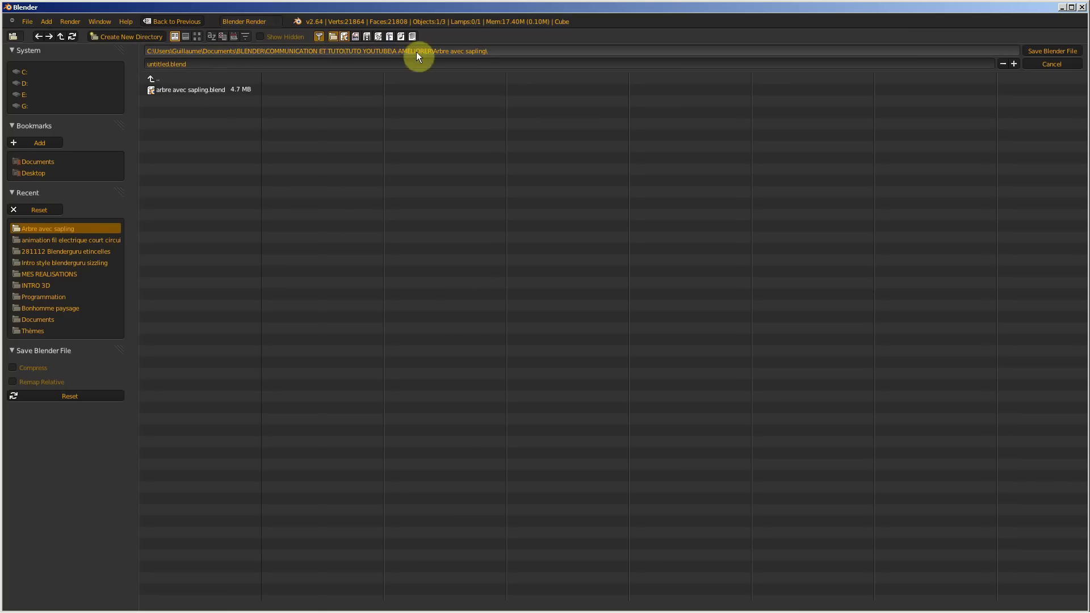
pyautogui.click(466, 52)
pyautogui.moveTo(504, 52); pyautogui.dragTo(407, 52)
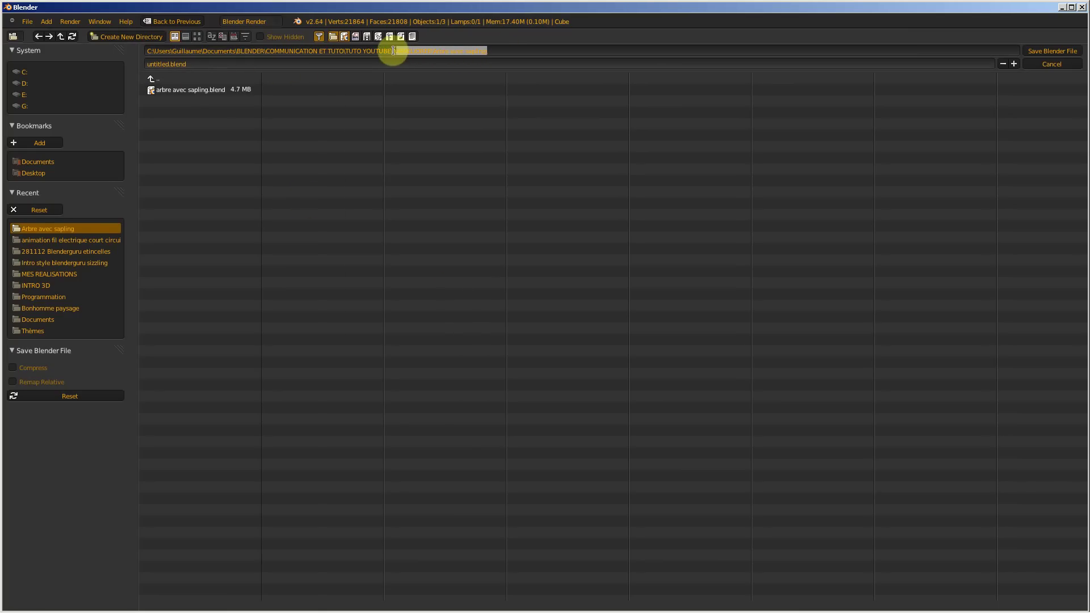
pyautogui.press('BackSpace')
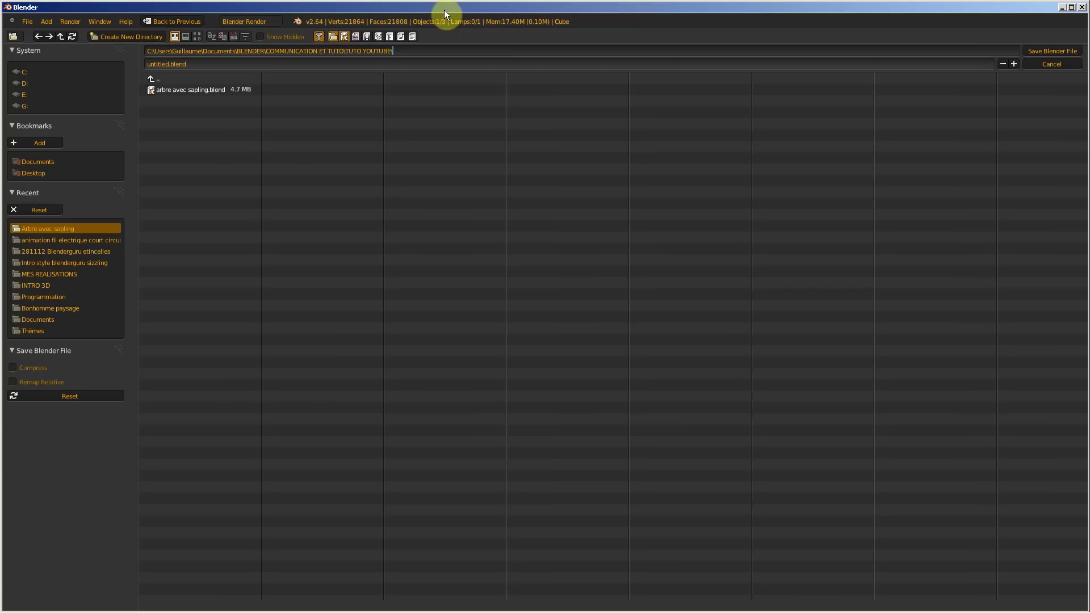
pyautogui.press('Return')
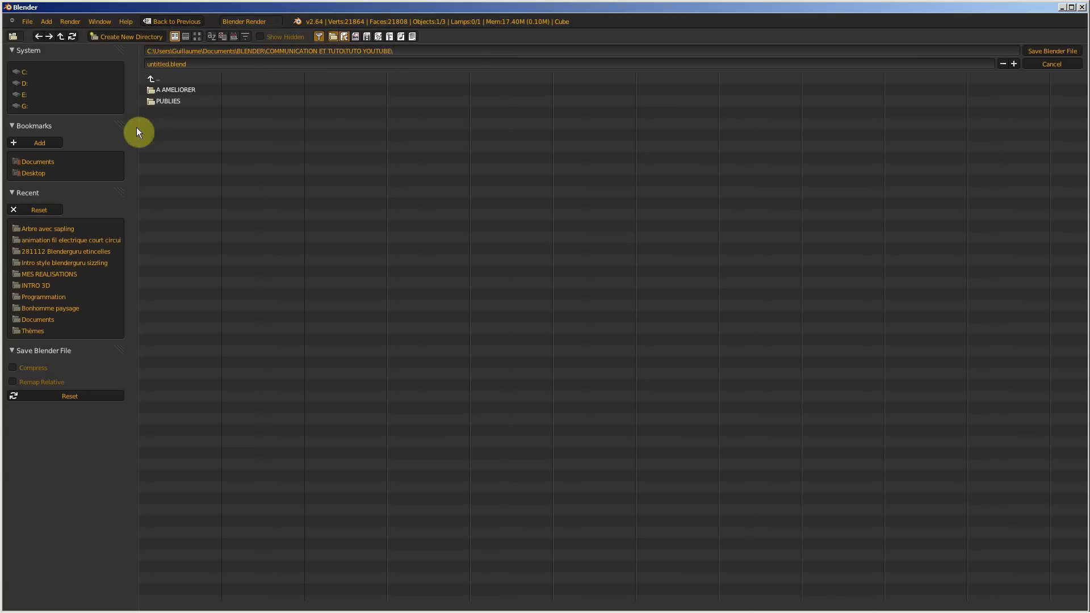
pyautogui.click(210, 64)
pyautogui.click(1051, 51)
pyautogui.click(1052, 50)
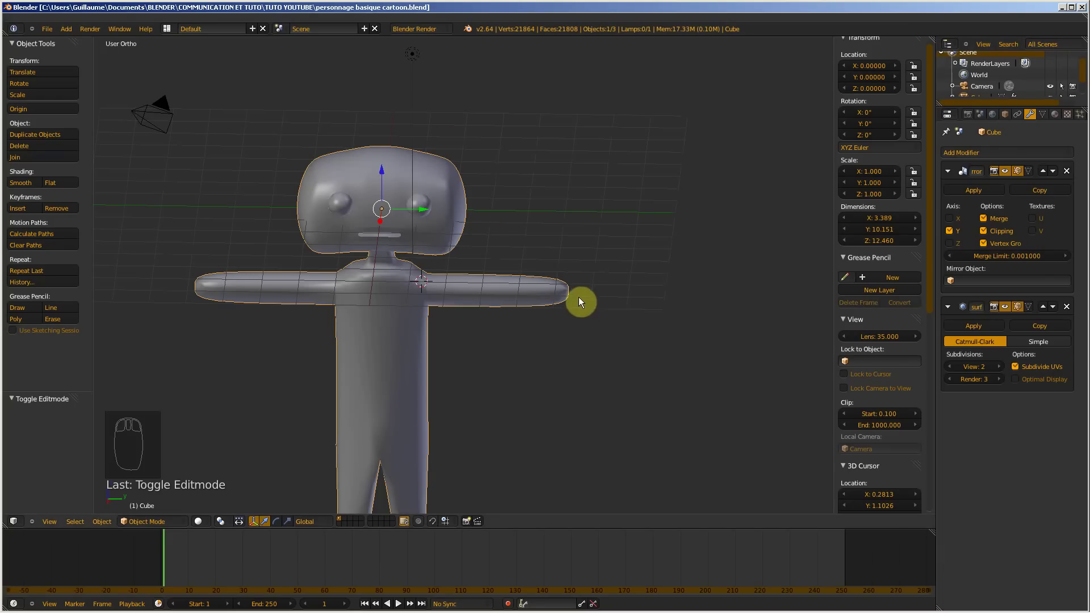
# - In Edit Mode with face selection, extrude the four faces at the arm's tip in place without offset
pyautogui.scroll(6, 579, 299)
pyautogui.keyDown('shift'); pyautogui.moveTo(684, 275); pyautogui.dragTo(410, 230, button='middle'); pyautogui.keyUp('shift')
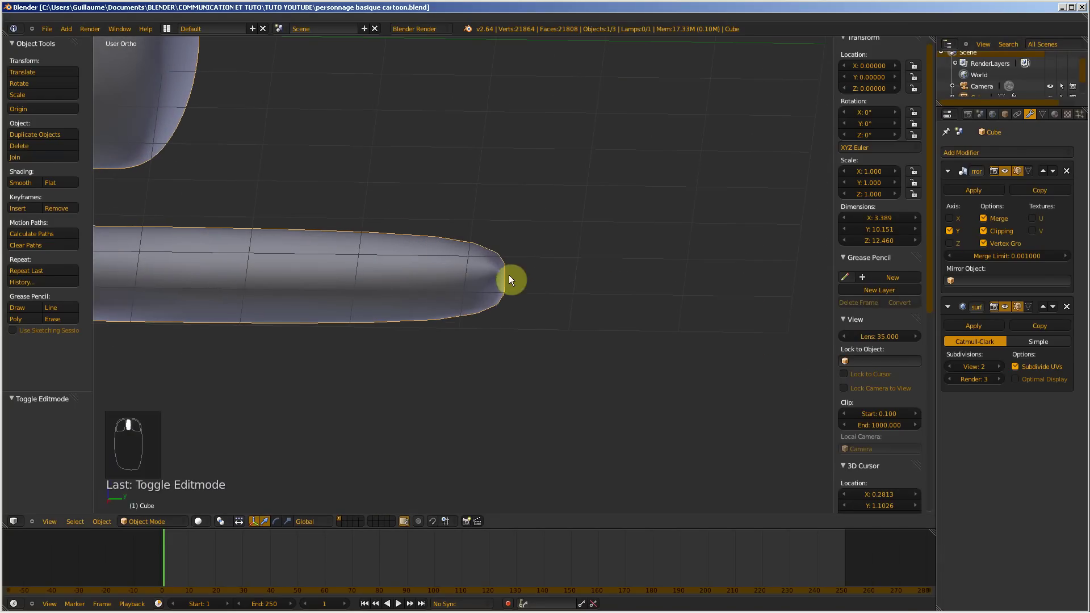
pyautogui.press('Tab')
pyautogui.moveTo(509, 284); pyautogui.dragTo(452, 298, button='middle')
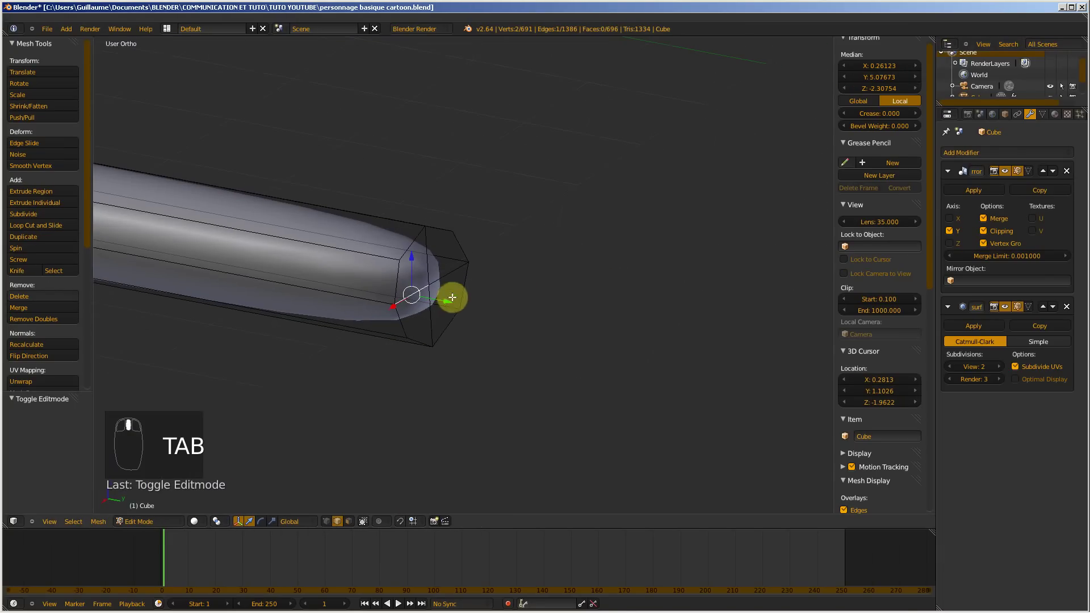
pyautogui.hotkey('ctrl', 'Tab')
pyautogui.click(427, 315)
pyautogui.rightClick(413, 267)
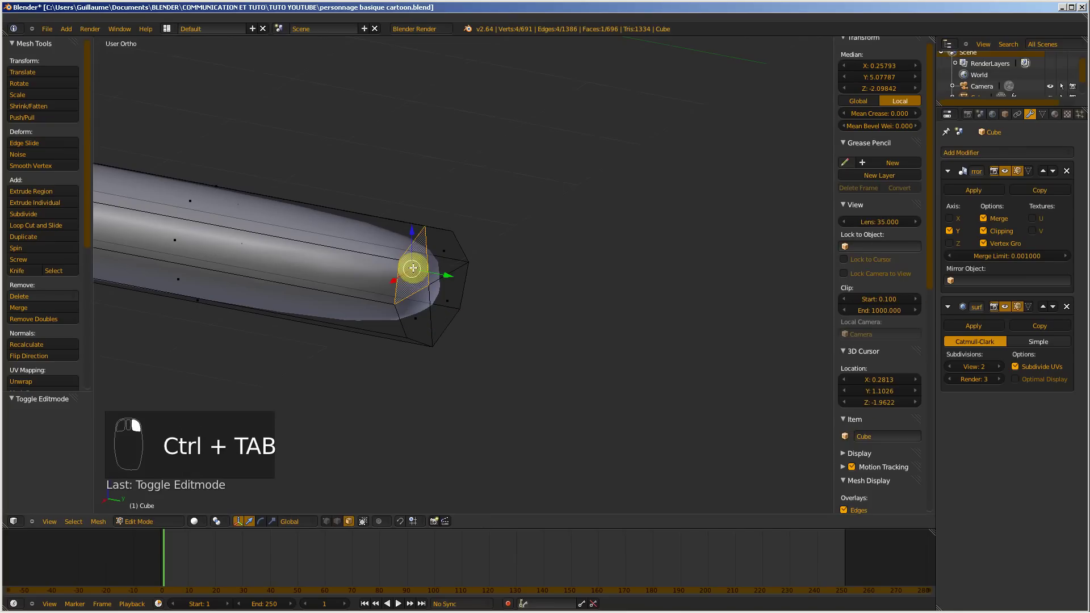
pyautogui.keyDown('shift'); pyautogui.rightClick(446, 257); pyautogui.keyUp('shift')
pyautogui.keyDown('shift'); pyautogui.rightClick(425, 311); pyautogui.keyUp('shift')
pyautogui.keyDown('shift'); pyautogui.rightClick(450, 256); pyautogui.keyUp('shift')
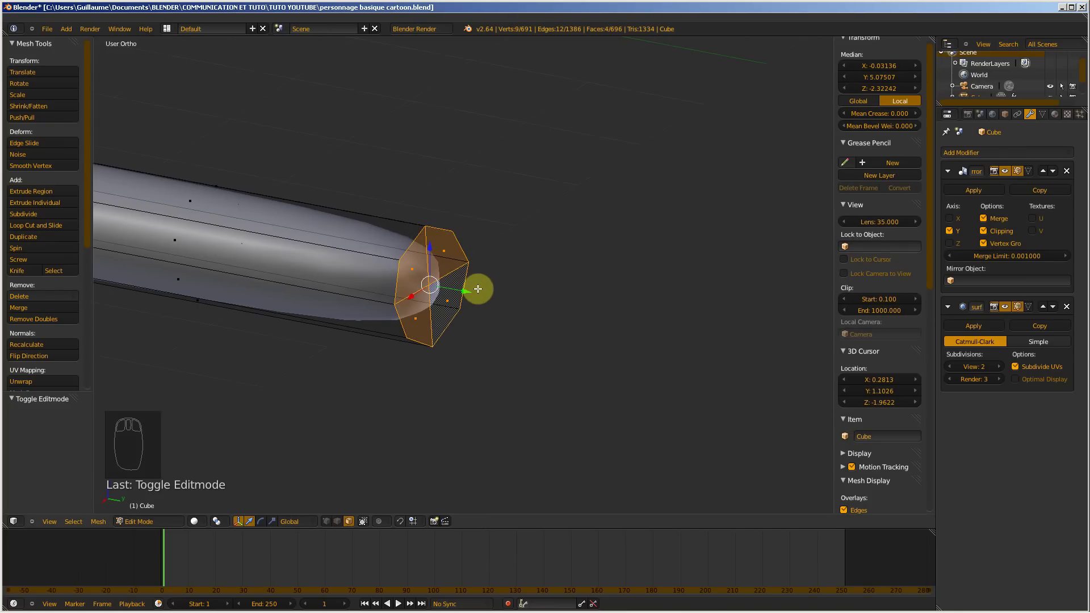
pyautogui.press('e')
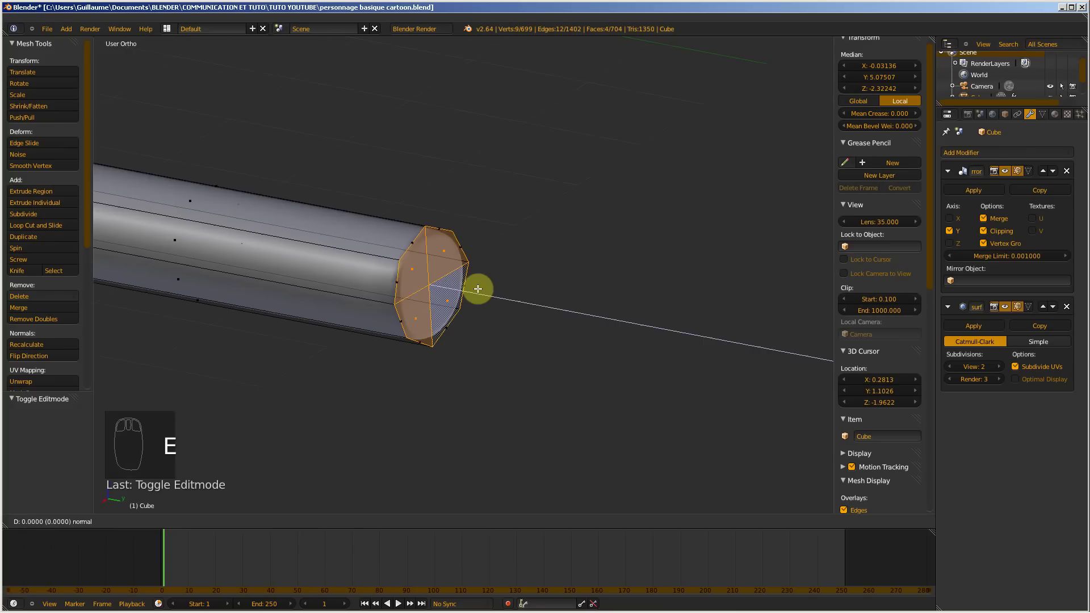
pyautogui.rightClick(478, 289)
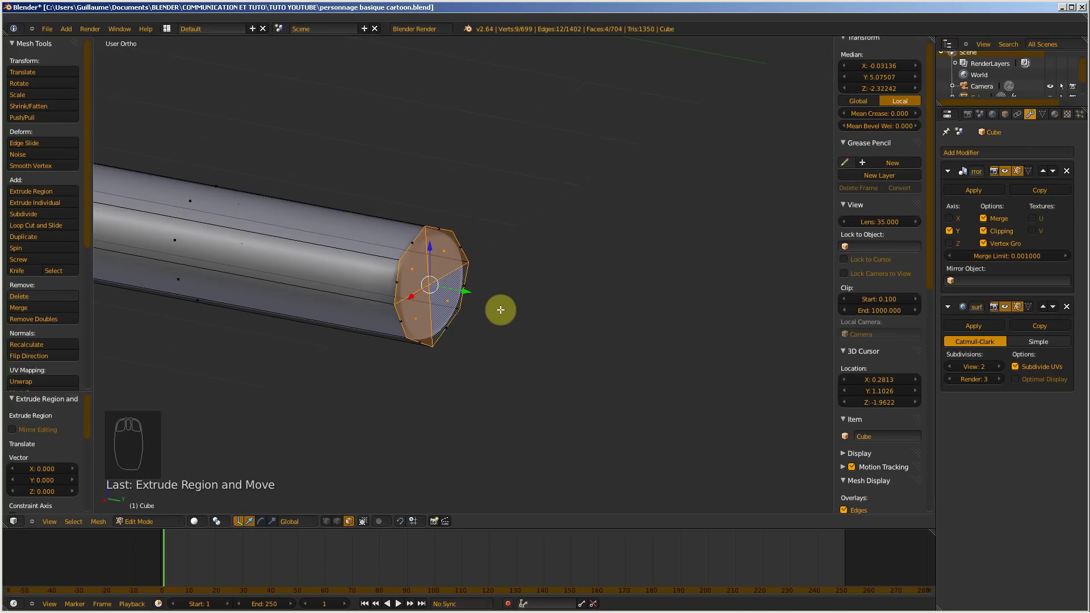
# - Flatten the extruded tip faces to about 0.381 along Z and extrude them about 1.16 outward to form the hand
pyautogui.press('s')
pyautogui.press('z')
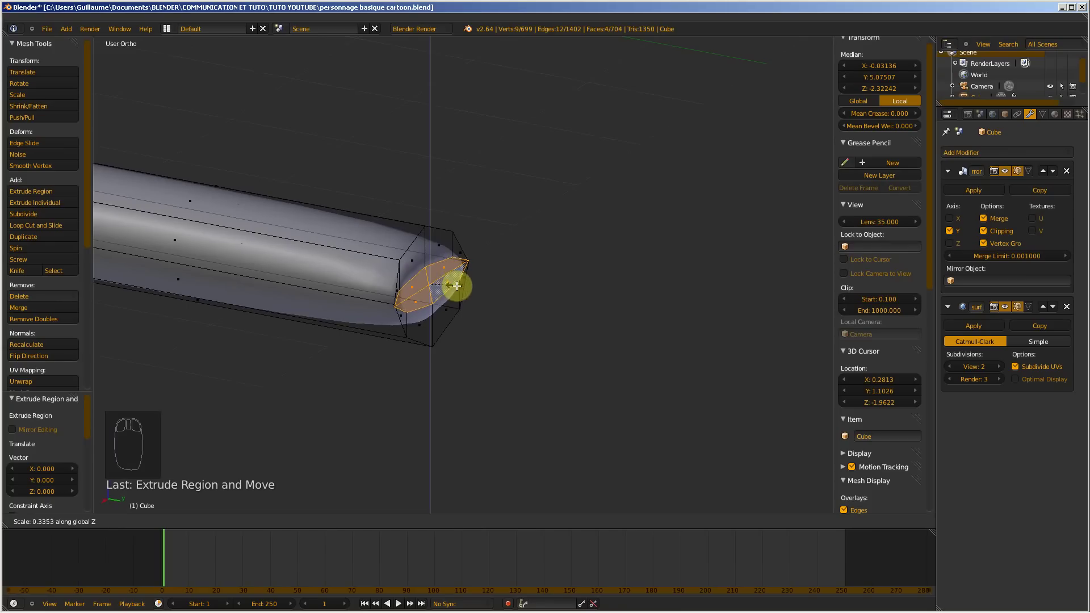
pyautogui.click(477, 298)
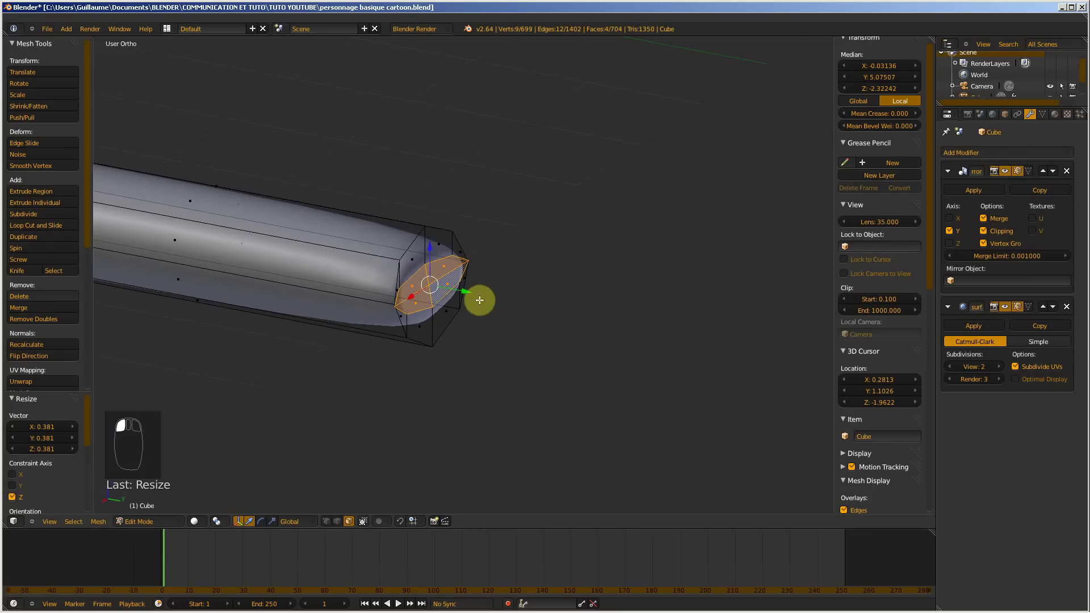
pyautogui.moveTo(479, 299); pyautogui.dragTo(552, 302, button='middle')
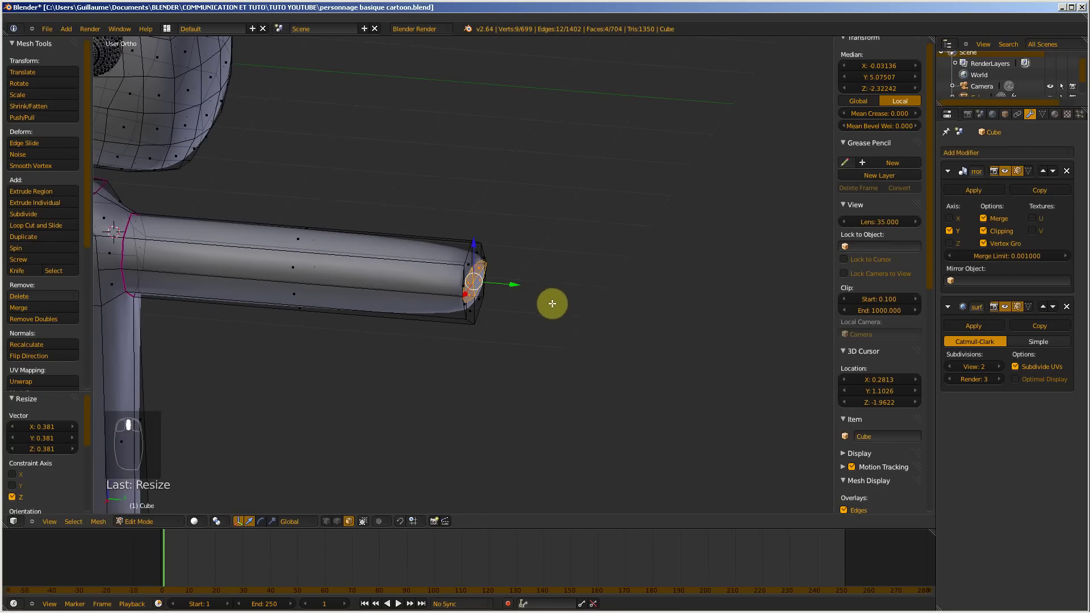
pyautogui.press('e')
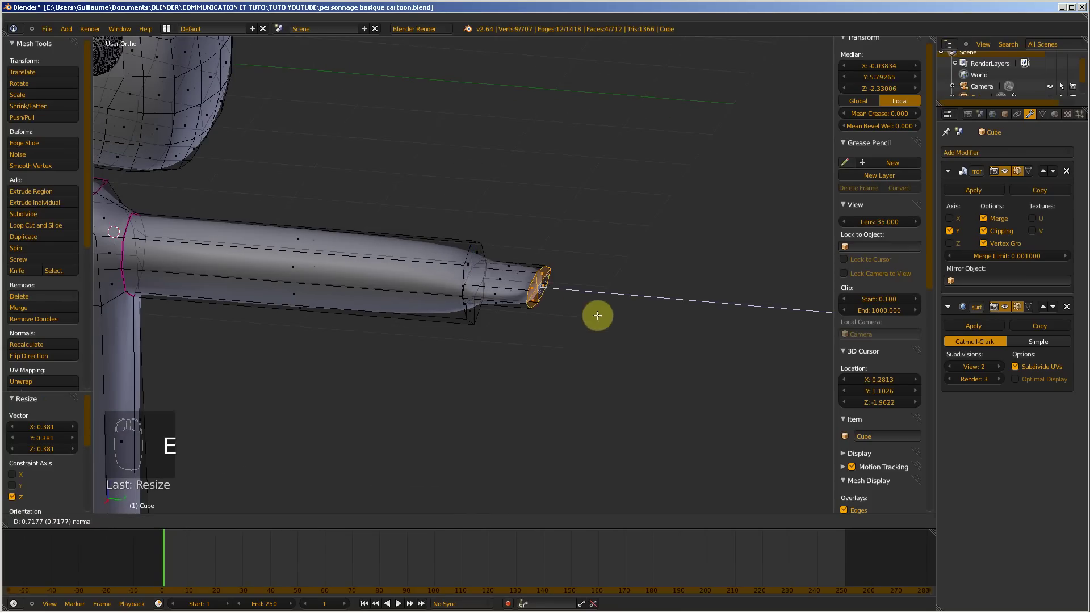
pyautogui.click(629, 327)
# - Subdivide the four faces at the end of the hand with one cut
pyautogui.scroll(4, 633, 323)
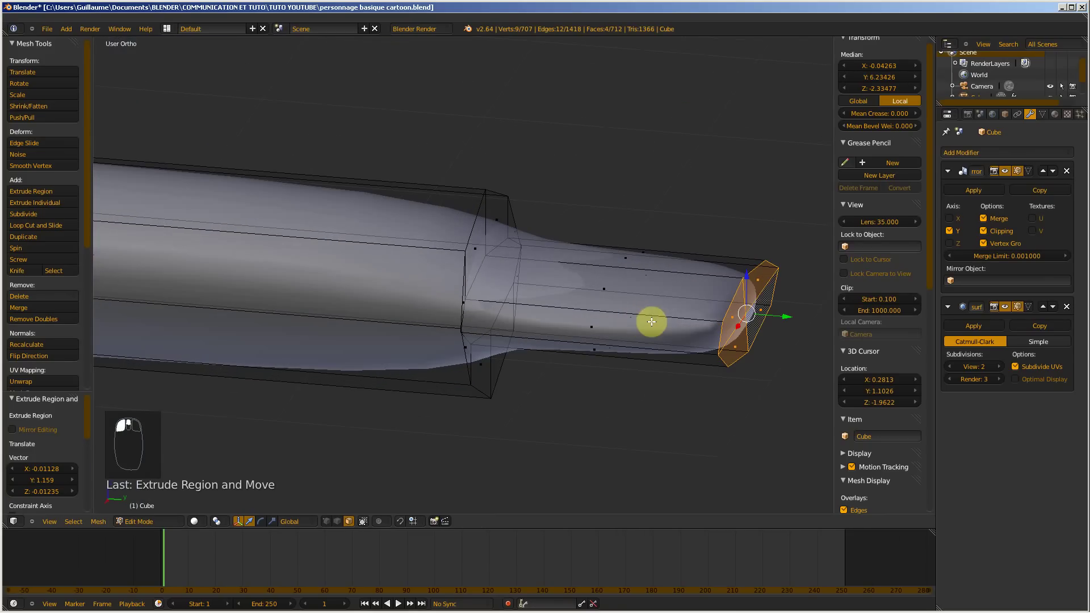
pyautogui.keyDown('shift'); pyautogui.moveTo(699, 316); pyautogui.dragTo(479, 214, button='middle'); pyautogui.keyUp('shift')
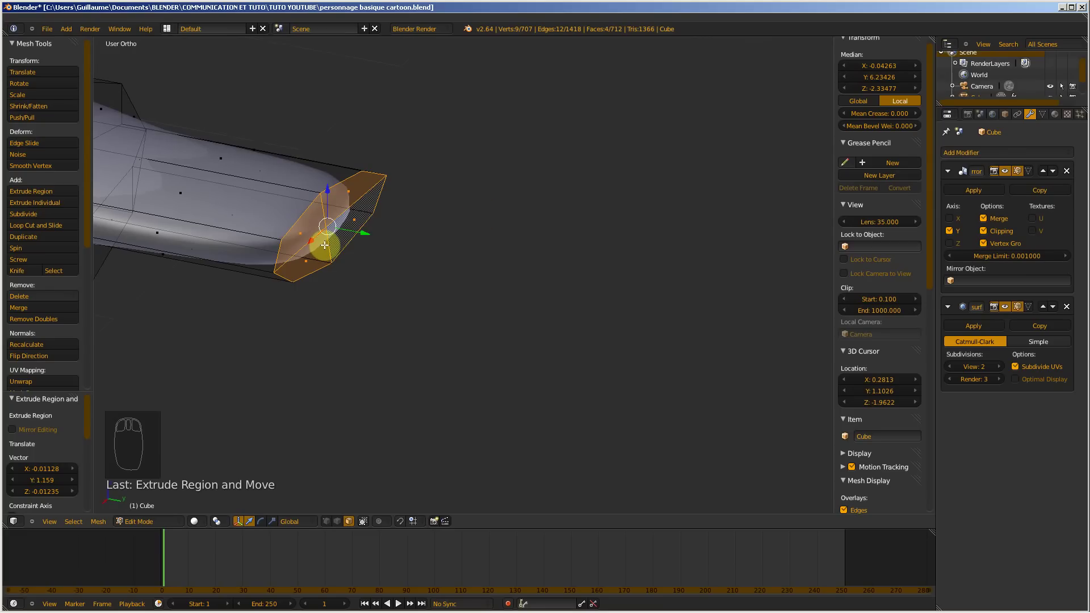
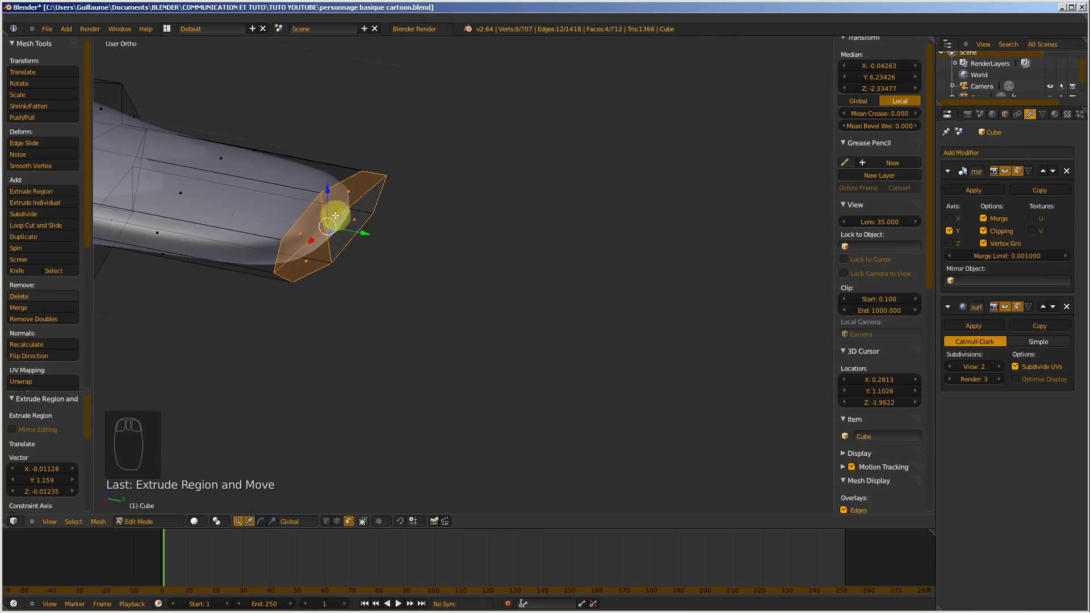
pyautogui.press('w')
pyautogui.click(355, 243)
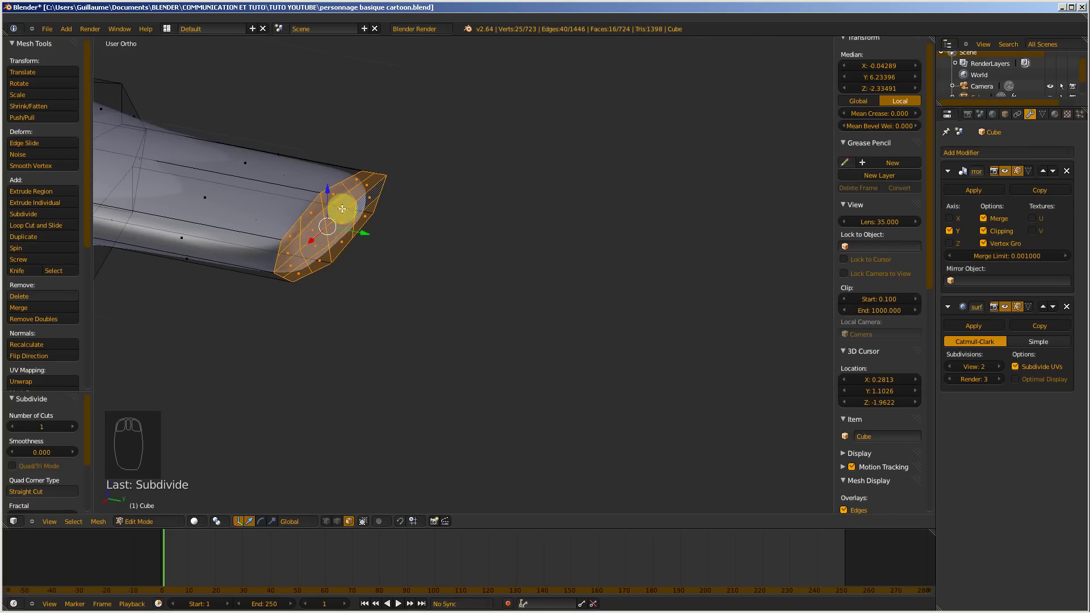
# - Try extruding the four corner faces at one side of the hand's end about 0.577 outward
pyautogui.rightClick(372, 198)
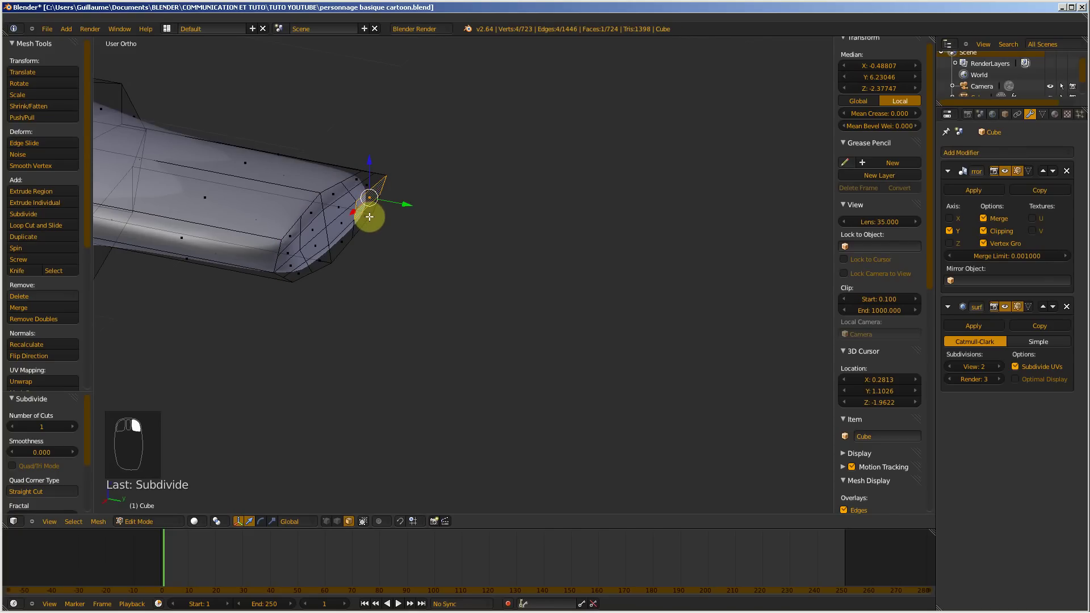
pyautogui.keyDown('shift'); pyautogui.rightClick(362, 191); pyautogui.keyUp('shift')
pyautogui.keyDown('shift'); pyautogui.rightClick(358, 180); pyautogui.keyUp('shift')
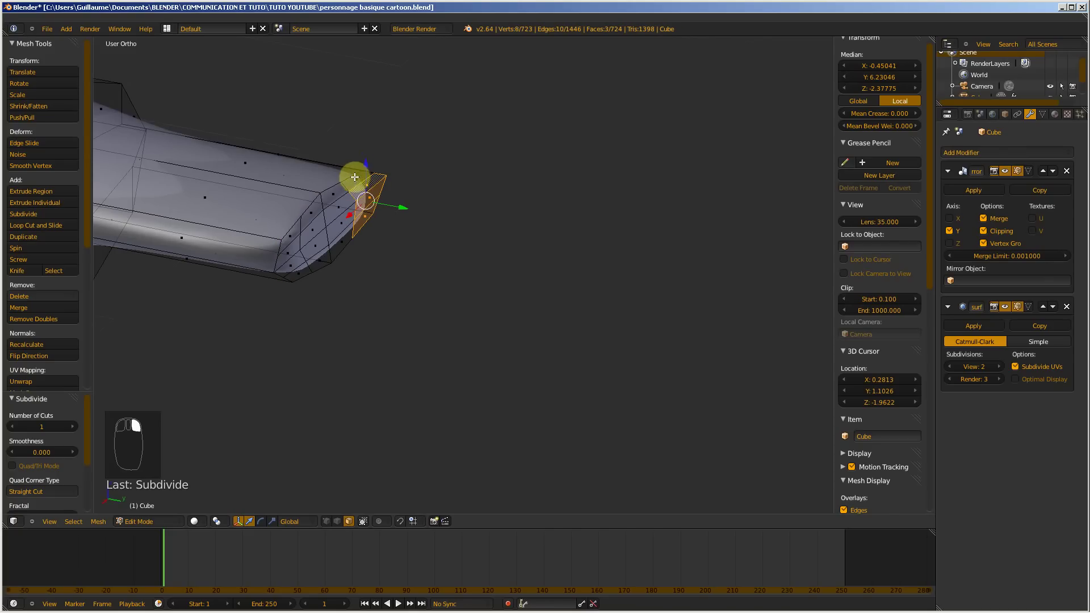
pyautogui.keyDown('shift'); pyautogui.rightClick(355, 177); pyautogui.keyUp('shift')
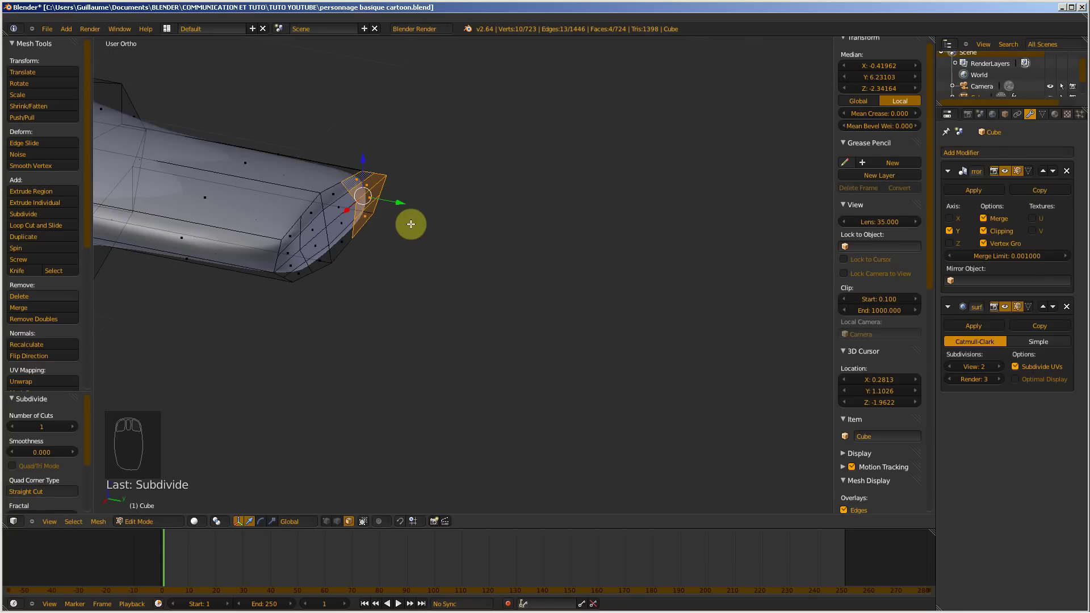
pyautogui.moveTo(411, 222); pyautogui.dragTo(432, 215, button='middle')
pyautogui.press('e')
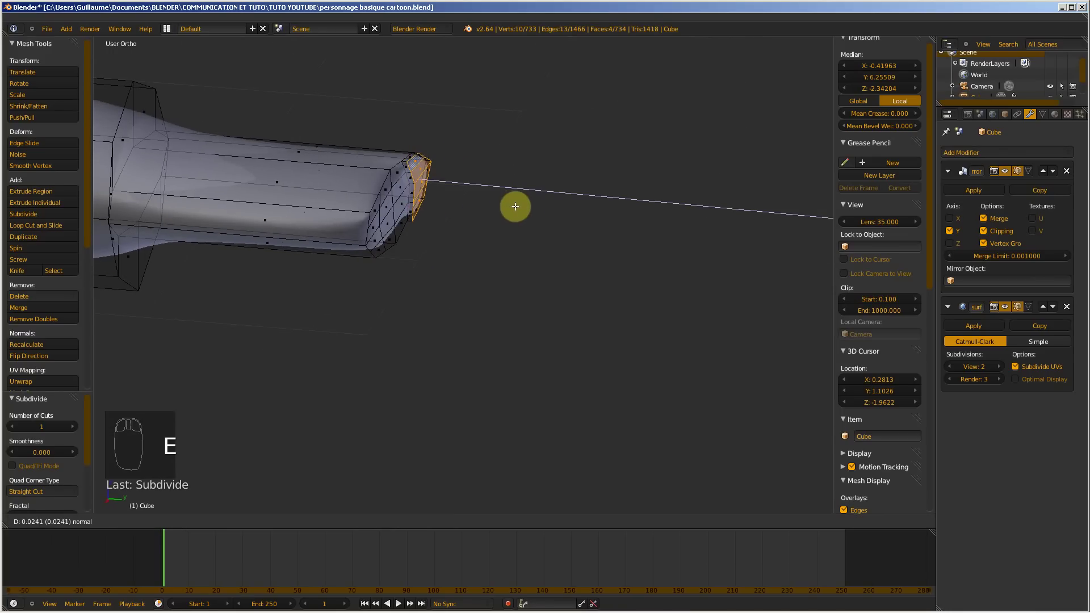
pyautogui.click(623, 232)
pyautogui.moveTo(623, 232); pyautogui.dragTo(544, 243, button='middle')
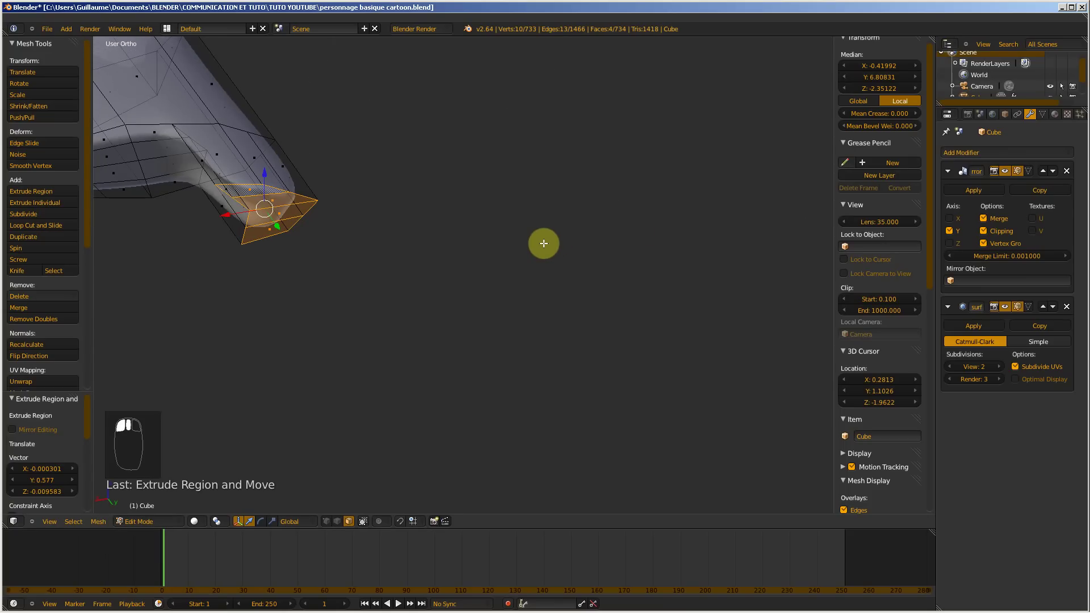
# - Undo the corner extrusion and its face selections, restoring the selection of all the hand's end faces
pyautogui.hotkey('ctrl', 'z')
pyautogui.hotkey('ctrl', 'z')
pyautogui.hotkey('ctrl', 'z')
pyautogui.hotkey('ctrl', 'z')
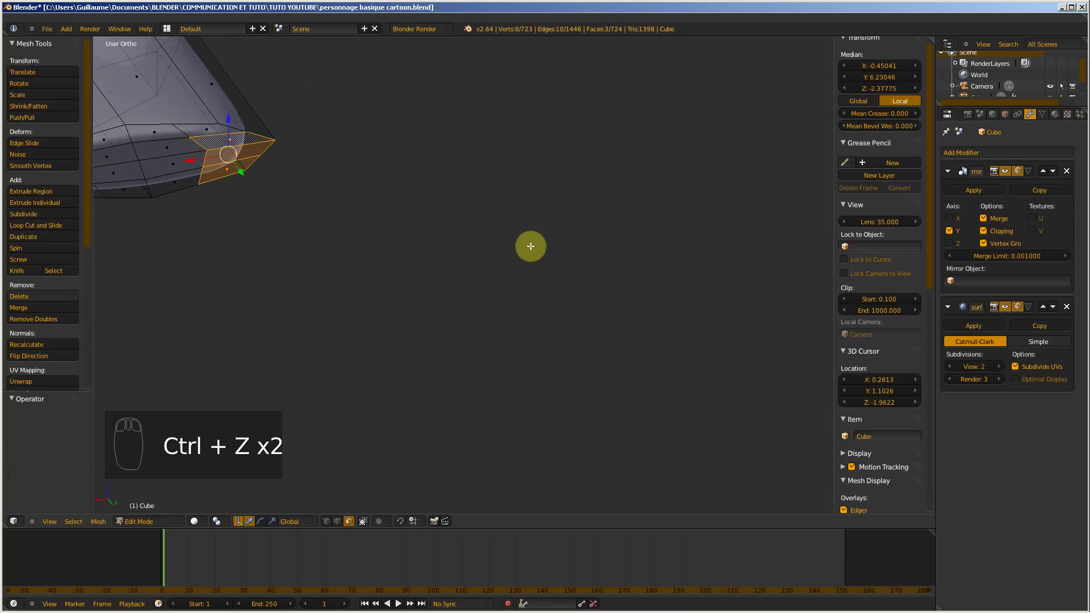
pyautogui.hotkey('ctrl', 'z')
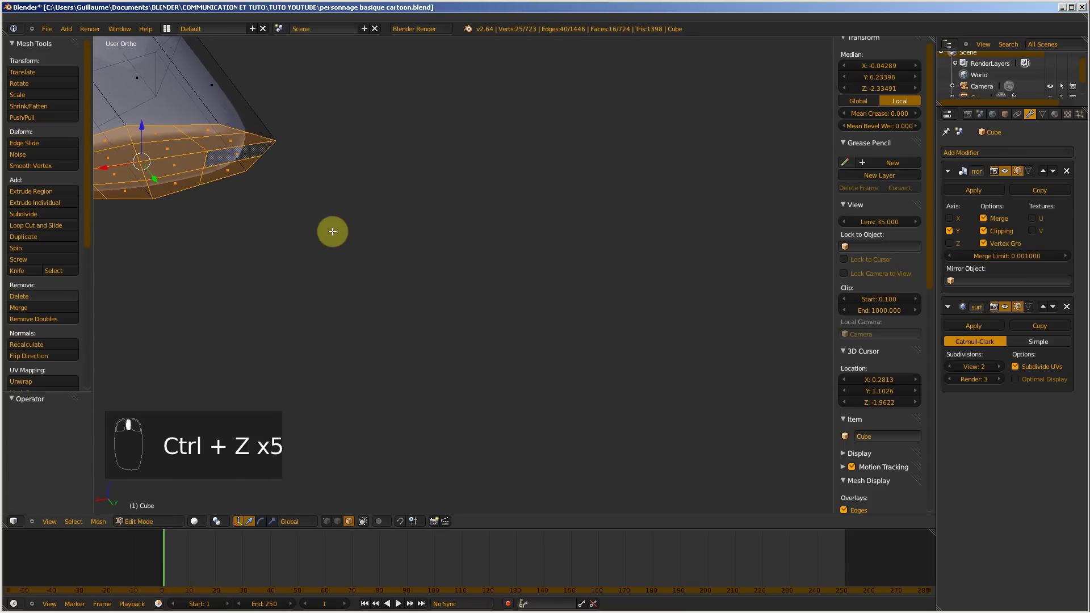
pyautogui.moveTo(331, 231); pyautogui.dragTo(377, 236, button='middle')
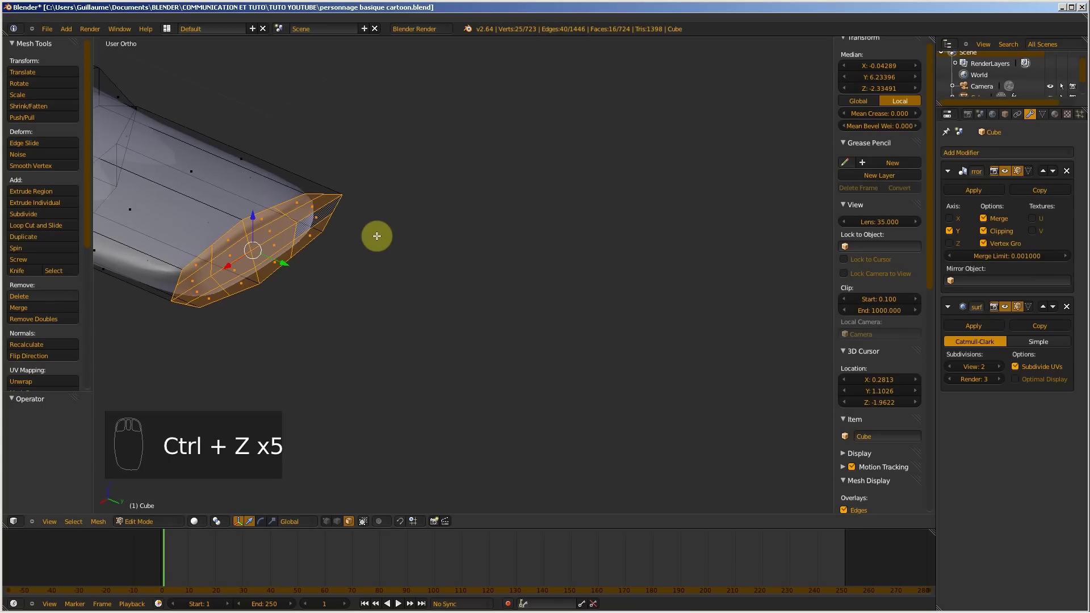
pyautogui.moveTo(377, 236)
pyautogui.mouseDown(button='middle')
pyautogui.moveTo(414, 223)
pyautogui.moveTo(374, 232)
pyautogui.mouseUp(button='middle')
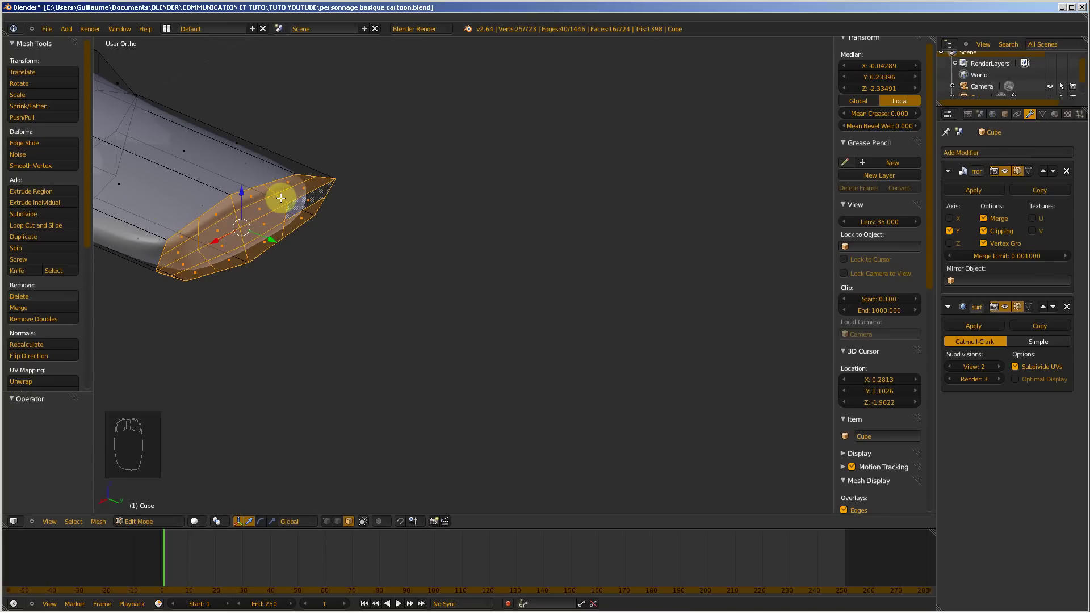
# - In the back view of the hand's end, switch to vertex selection and limit it to visible geometry
pyautogui.press('KP_3')
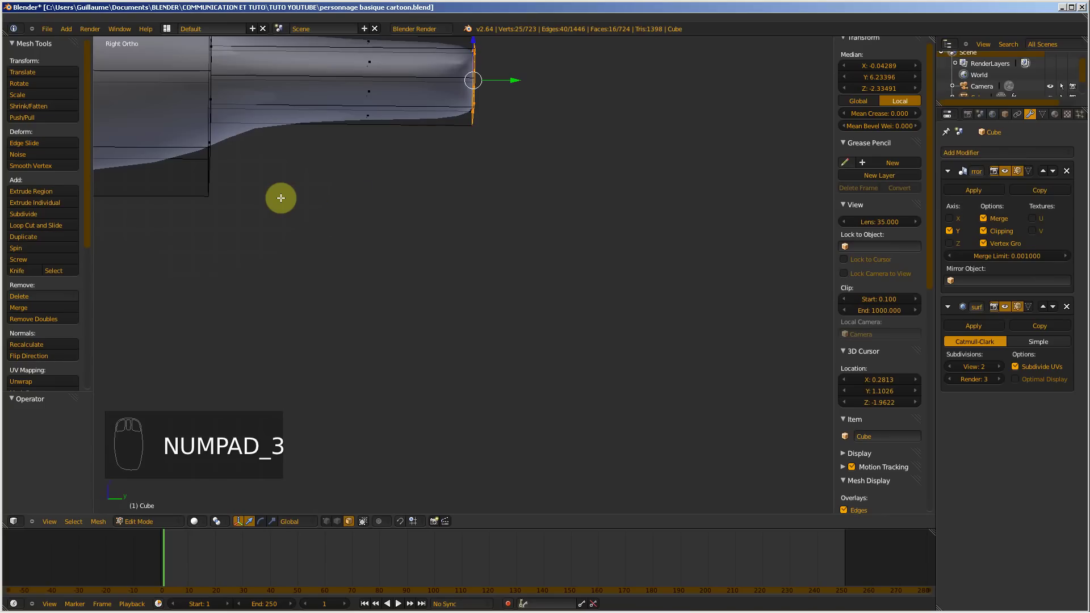
pyautogui.press('KP_1')
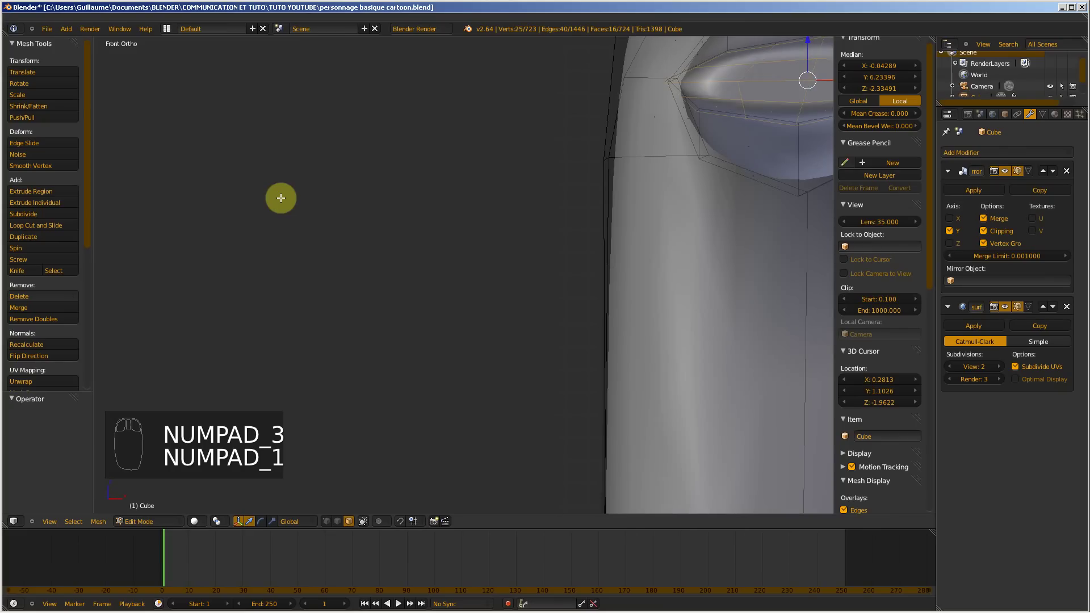
pyautogui.scroll(-5, 281, 198)
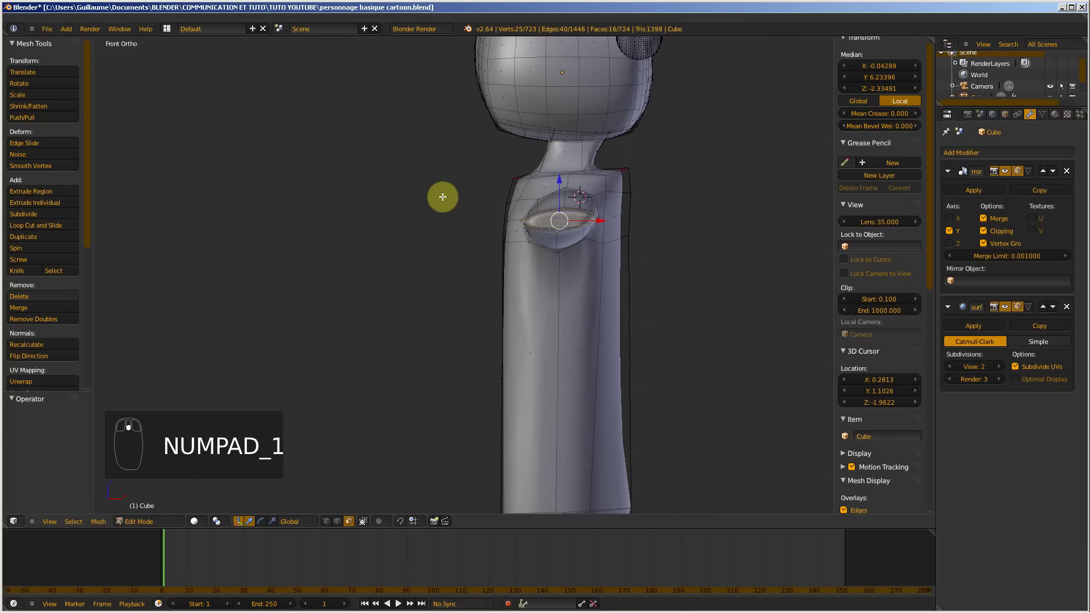
pyautogui.press('ctrl+KP_3')
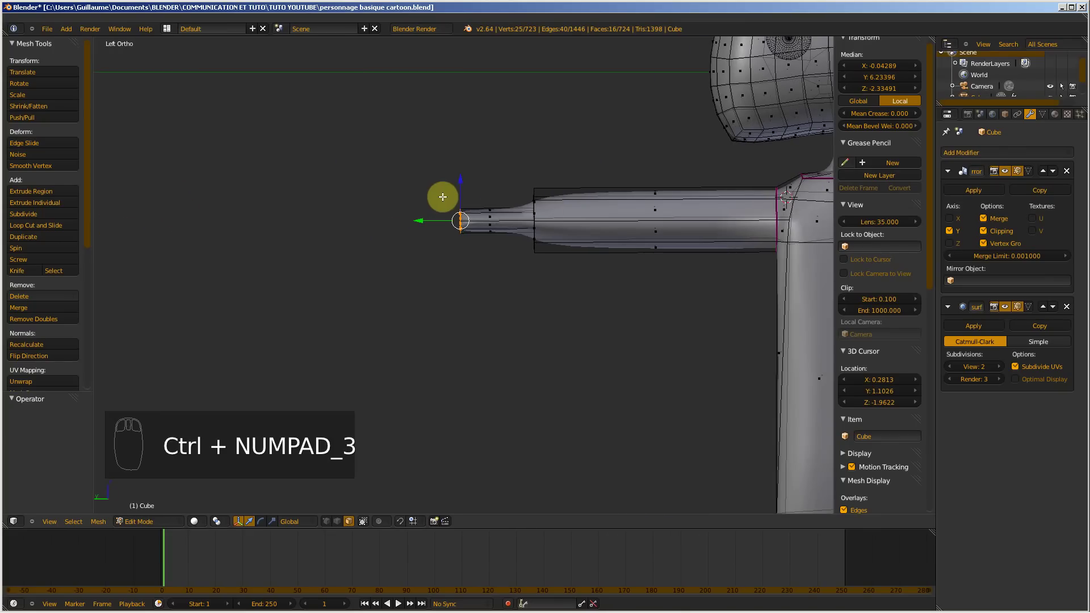
pyautogui.press('ctrl+KP_1')
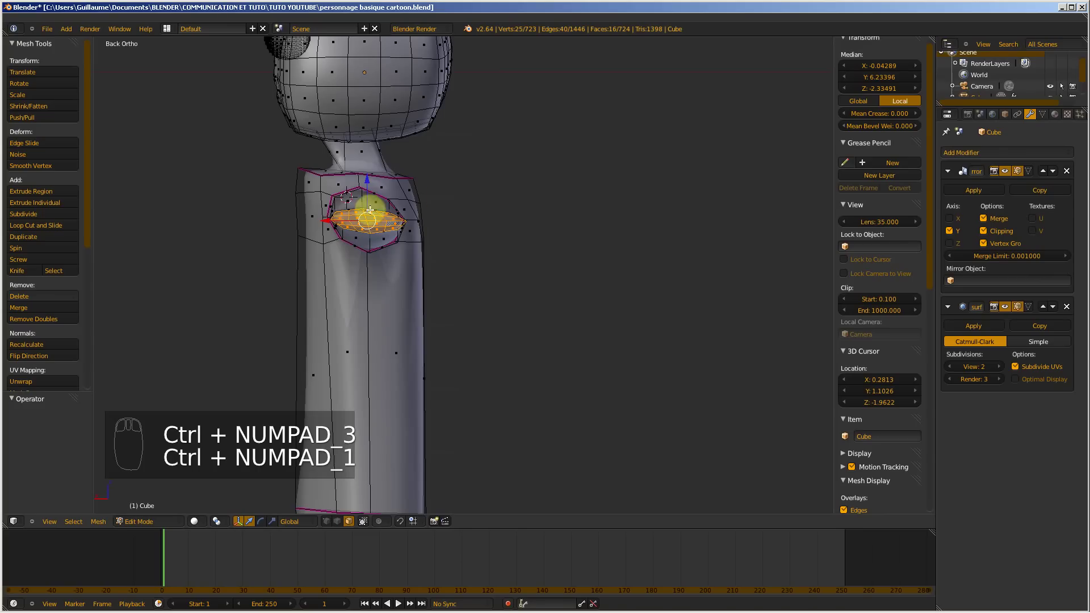
pyautogui.scroll(4, 346, 185)
pyautogui.keyDown('shift'); pyautogui.moveTo(338, 153); pyautogui.dragTo(485, 305, button='middle'); pyautogui.keyUp('shift')
pyautogui.scroll(4, 290, 267)
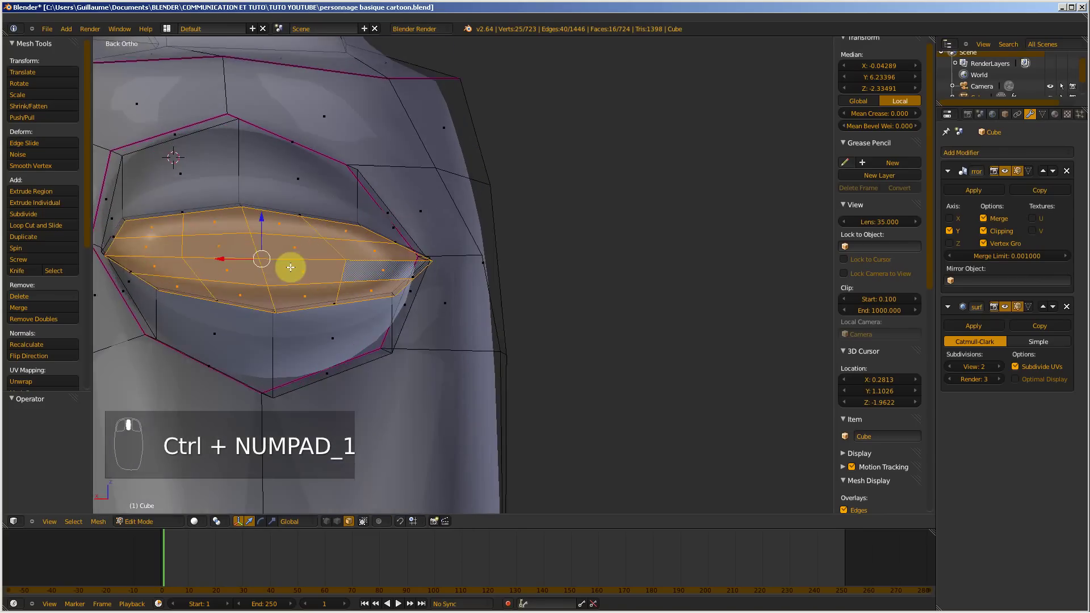
pyautogui.scroll(-2, 347, 249)
pyautogui.keyDown('shift'); pyautogui.moveTo(347, 250); pyautogui.dragTo(449, 273, button='middle'); pyautogui.keyUp('shift')
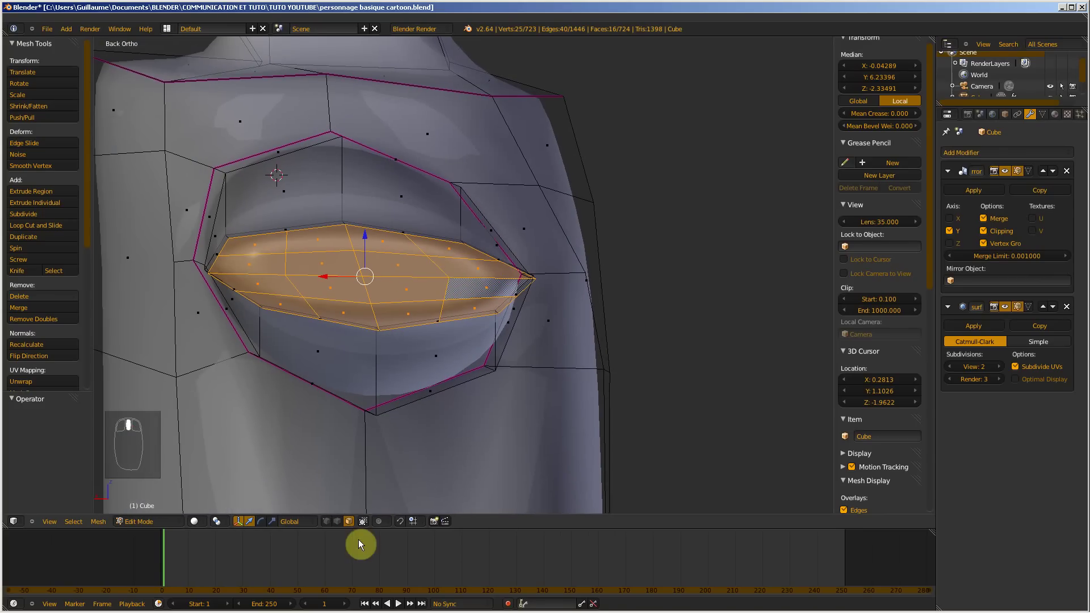
pyautogui.click(364, 520)
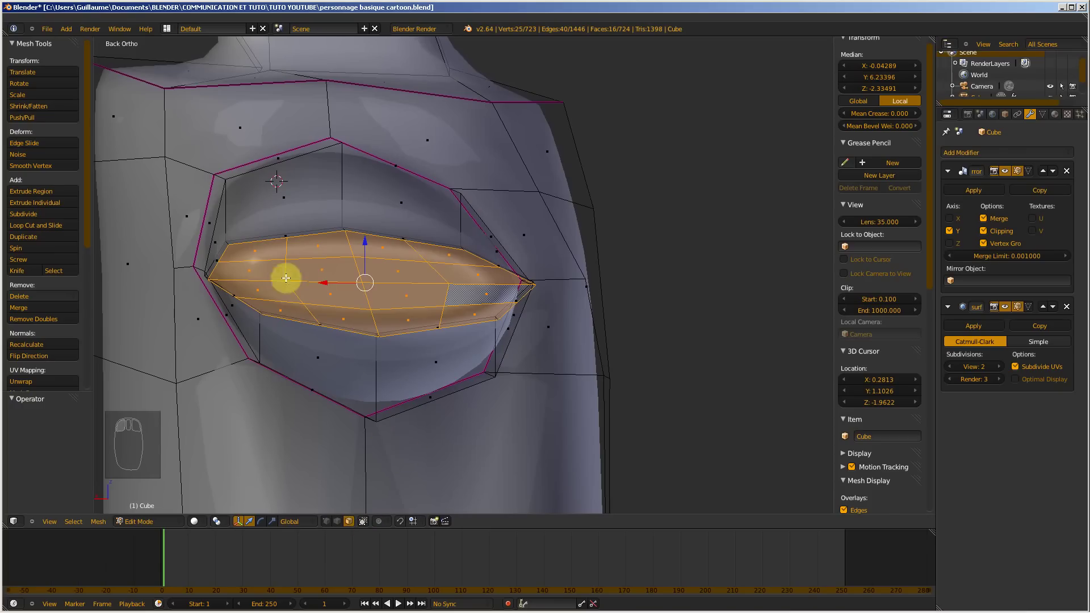
pyautogui.hotkey('ctrl', 'Tab')
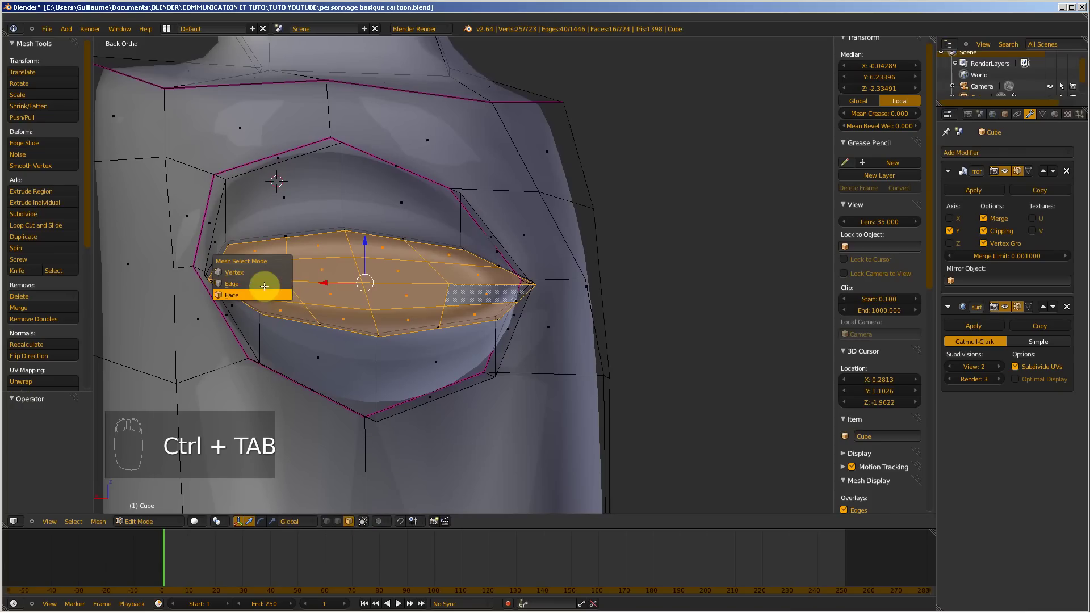
pyautogui.click(257, 271)
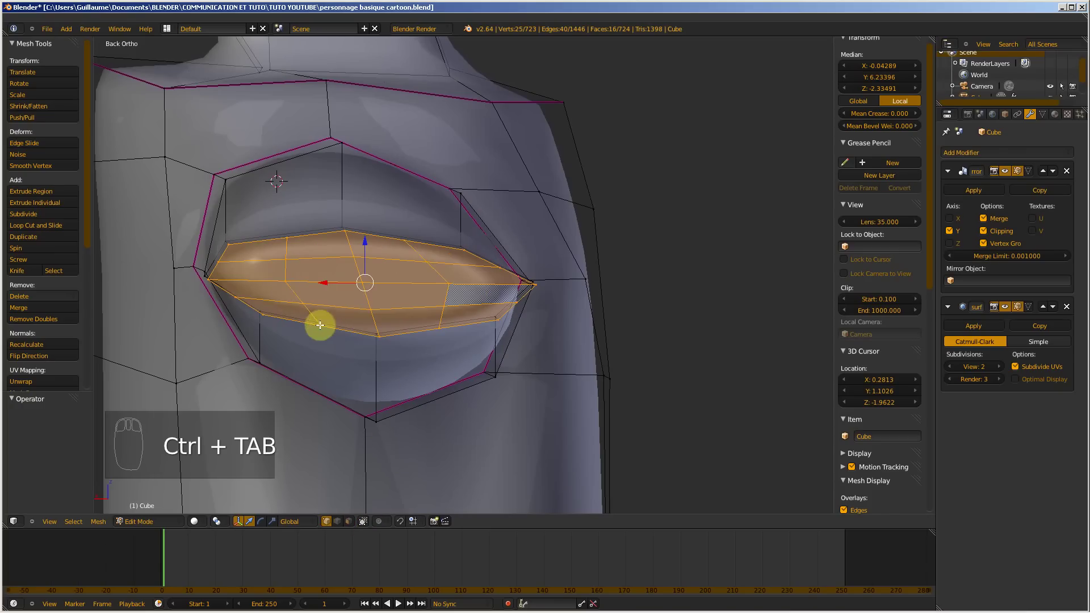
pyautogui.rightClick(320, 326)
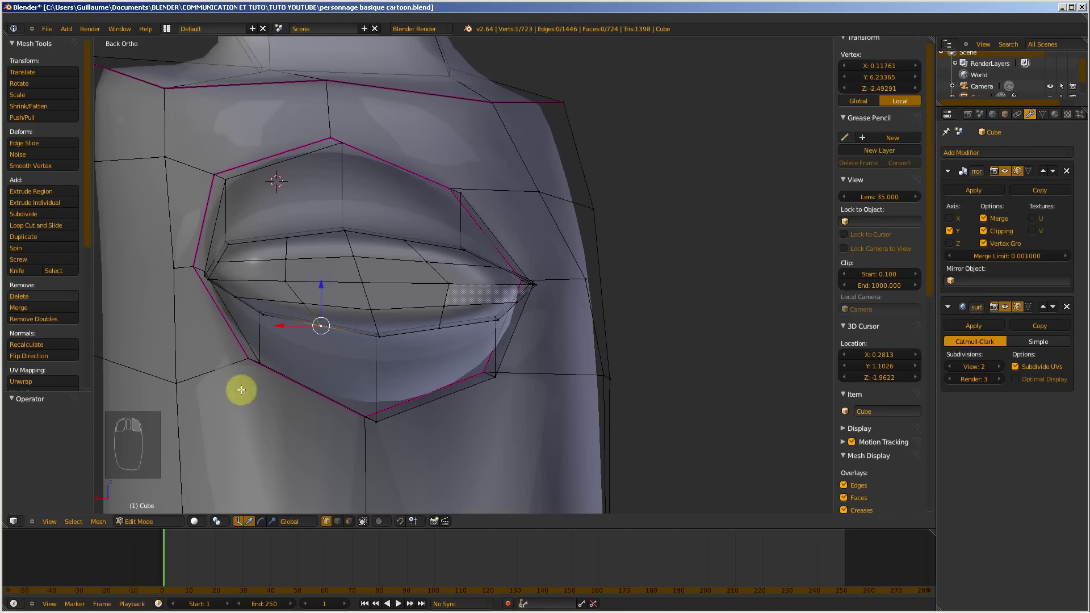
pyautogui.click(363, 521)
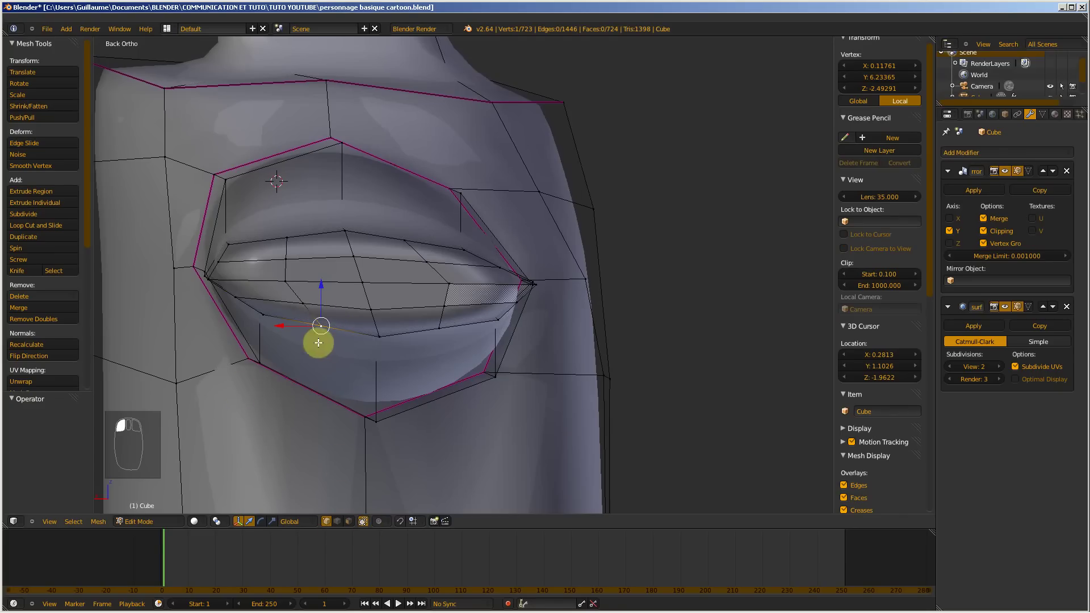
# - Move the four lower vertices near the +X end of the hand's end face to even out and round that corner
pyautogui.press('g')
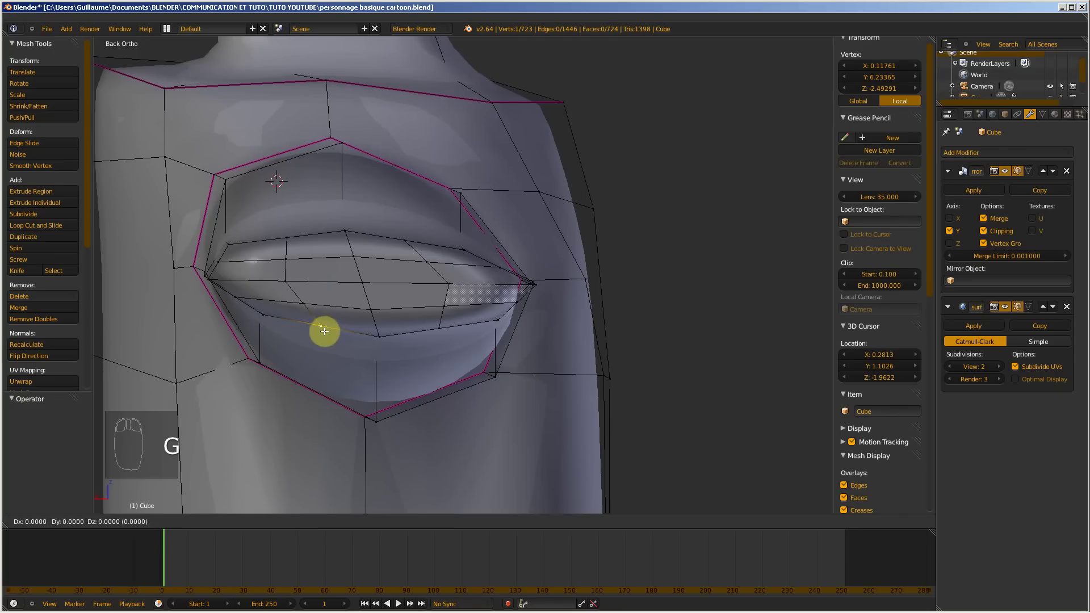
pyautogui.click(303, 307)
pyautogui.press('g')
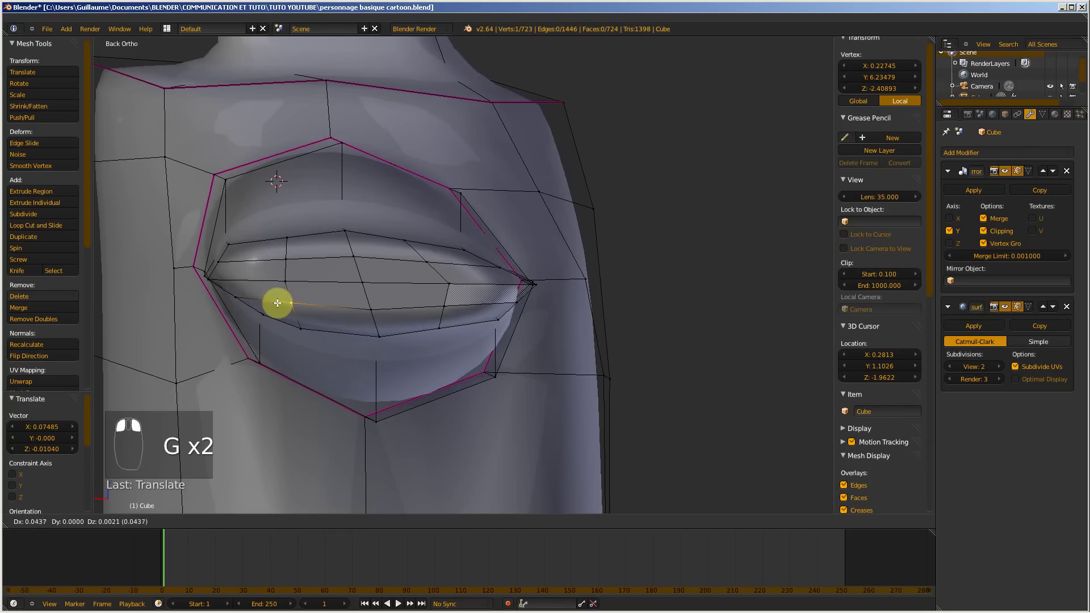
pyautogui.click(277, 304)
pyautogui.rightClick(256, 314)
pyautogui.press('g')
pyautogui.click(248, 323)
pyautogui.rightClick(232, 297)
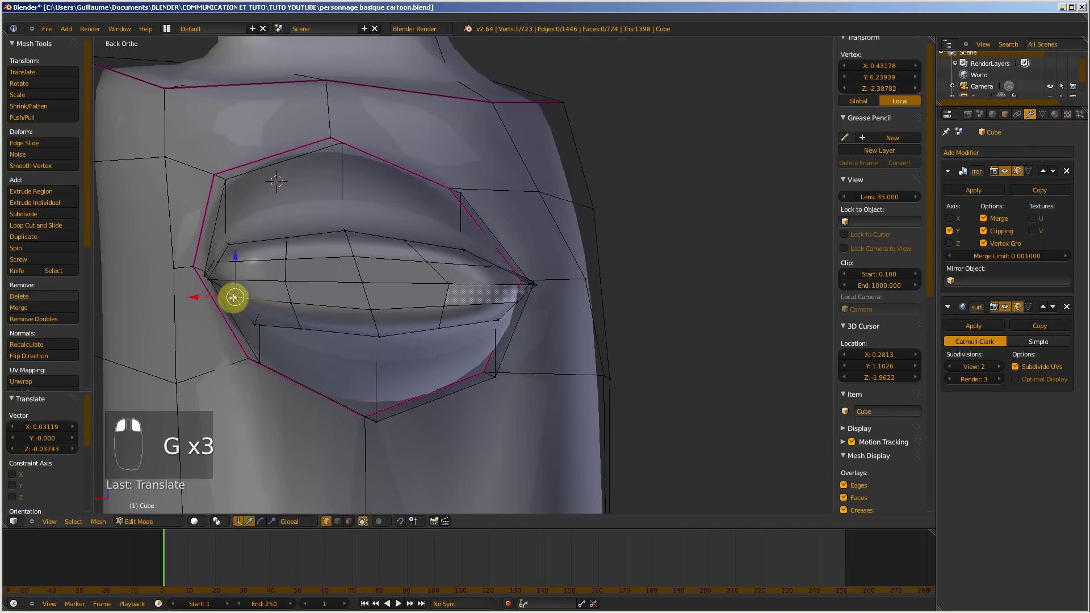
pyautogui.press('g')
pyautogui.click(236, 297)
# - Pull the mid-height vertex and the two vertices above it at the face's +X end about 0.05 to 0.08 inward
pyautogui.rightClick(213, 281)
pyautogui.press('g')
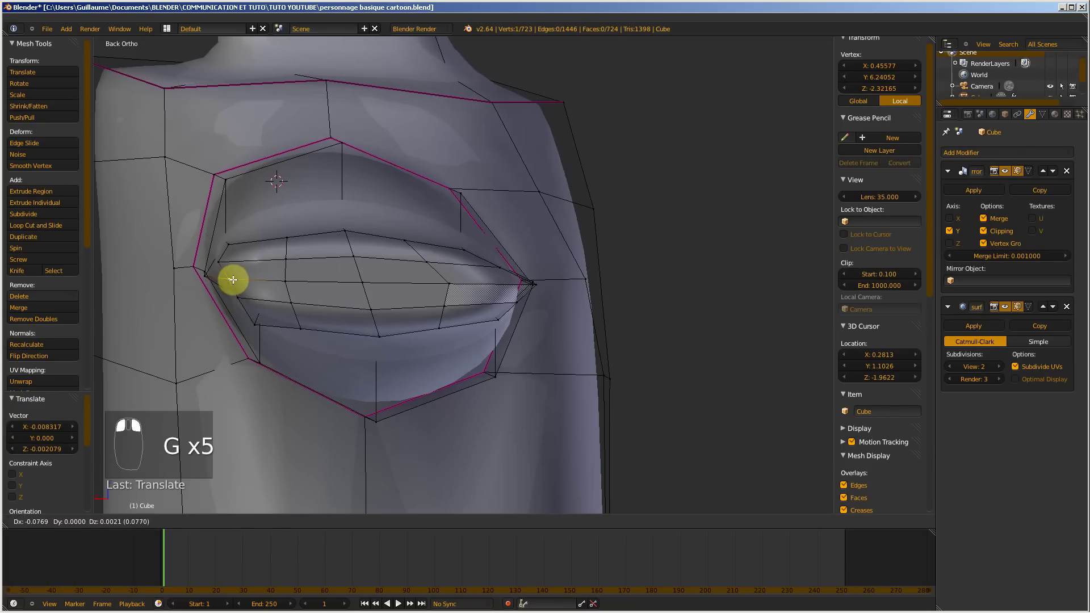
pyautogui.click(233, 280)
pyautogui.rightClick(218, 262)
pyautogui.press('g')
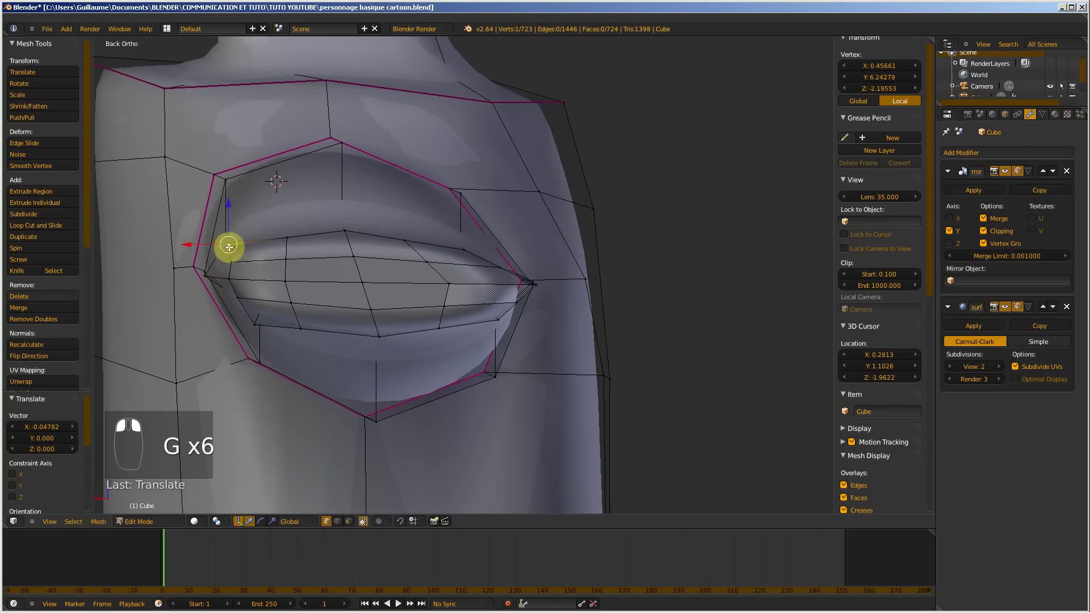
pyautogui.press('g')
pyautogui.click(244, 248)
# - Reposition the vertices of the first inner column from the face's +X end to form a curved finger boundary
pyautogui.rightClick(286, 240)
pyautogui.press('g')
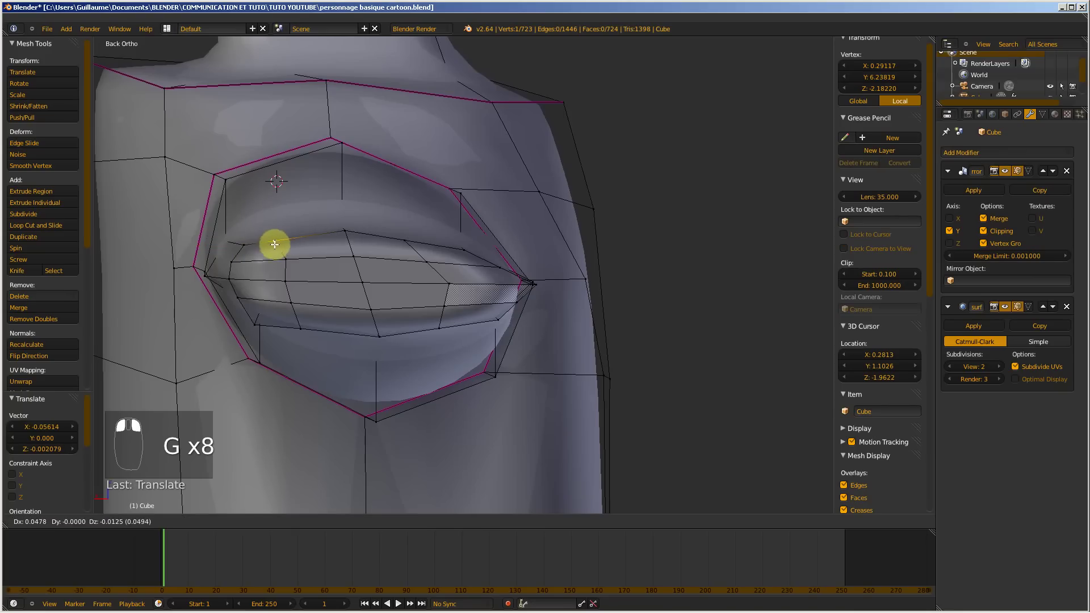
pyautogui.click(275, 244)
pyautogui.press('g')
pyautogui.click(294, 256)
pyautogui.rightClick(292, 283)
pyautogui.press('g')
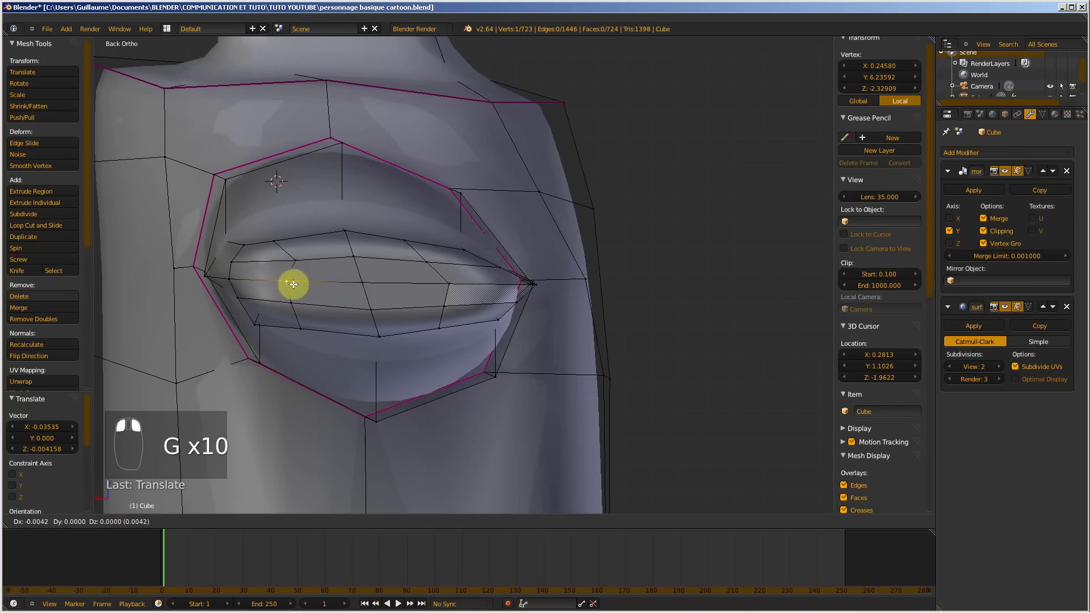
pyautogui.click(297, 284)
pyautogui.rightClick(291, 302)
pyautogui.press('g')
pyautogui.click(301, 304)
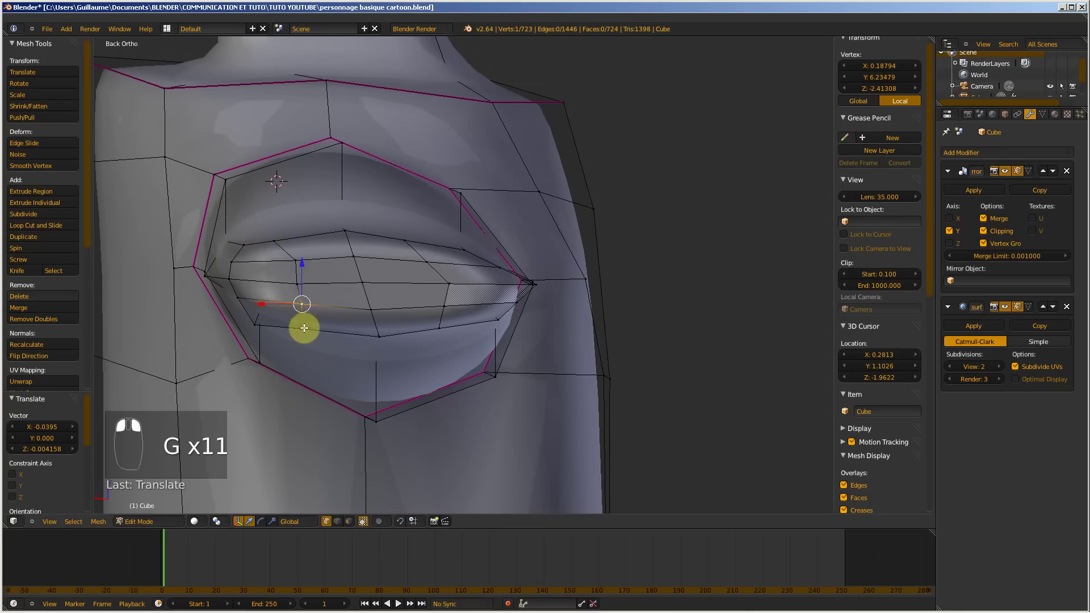
pyautogui.rightClick(300, 329)
pyautogui.press('g')
pyautogui.click(285, 325)
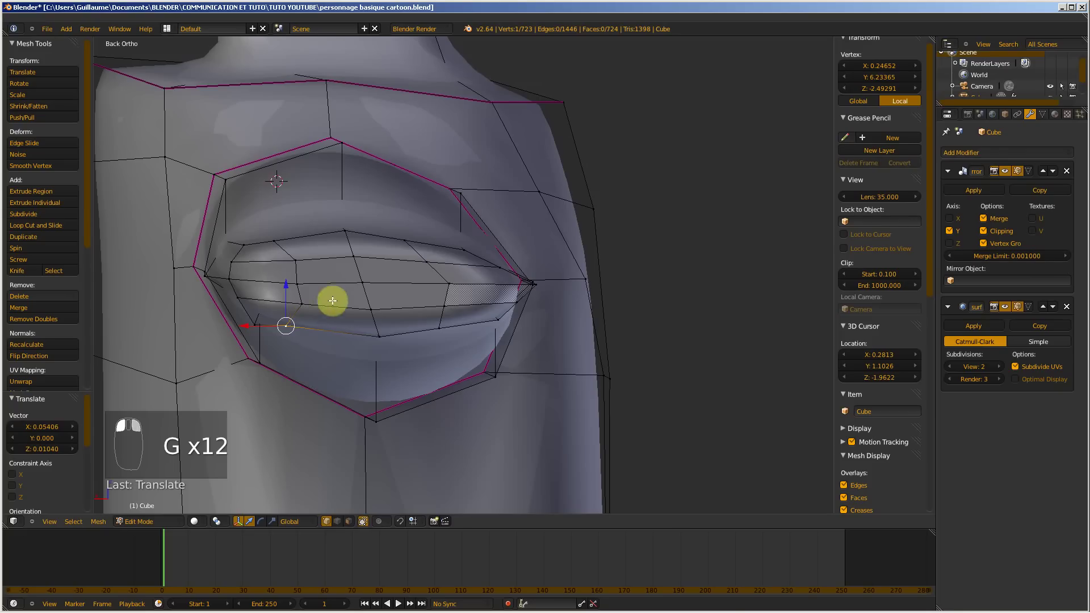
# - Shift the bottom, middle and upper inner vertices of the face's central column to even out the finger spacing
pyautogui.rightClick(377, 334)
pyautogui.press('g')
pyautogui.click(356, 330)
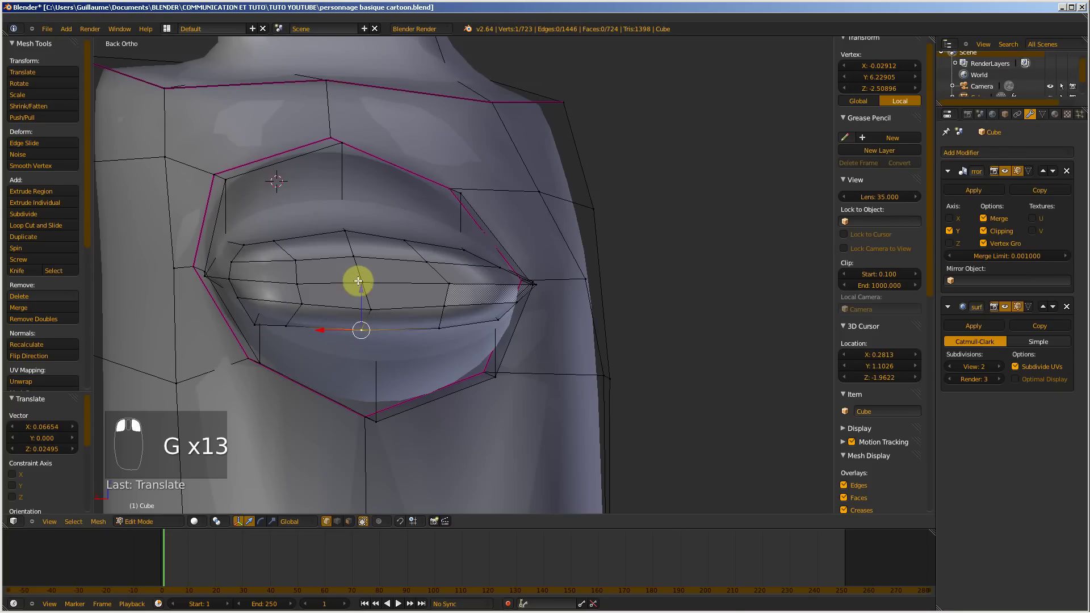
pyautogui.rightClick(358, 282)
pyautogui.press('g')
pyautogui.click(368, 283)
pyautogui.rightClick(352, 258)
pyautogui.press('g')
pyautogui.click(366, 256)
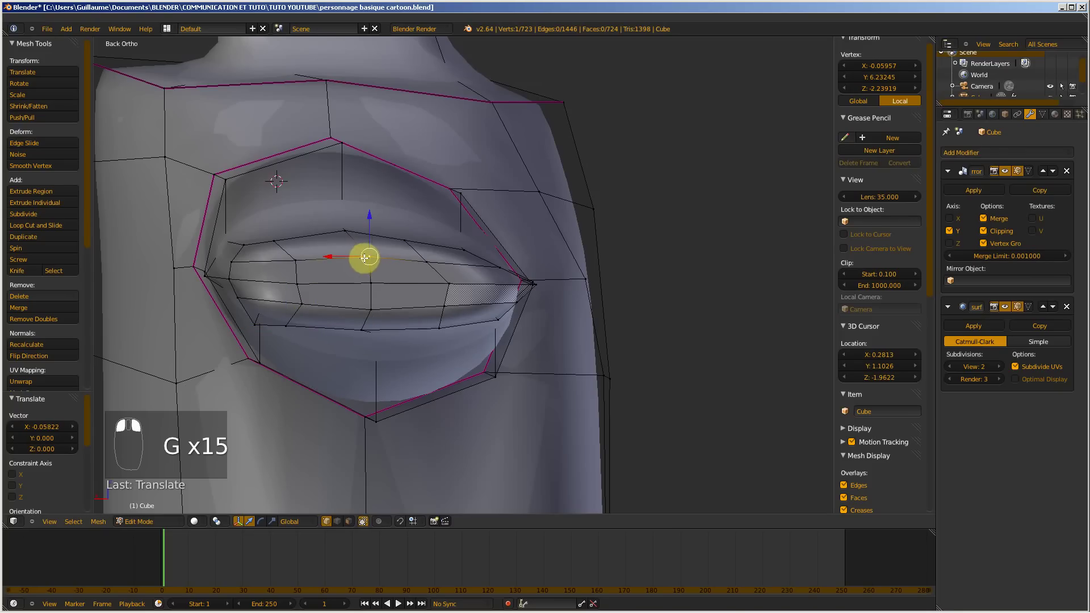
# - Reposition the vertices of the inner column nearest the hand end face's -X end to even out the finger spacing
pyautogui.rightClick(442, 310)
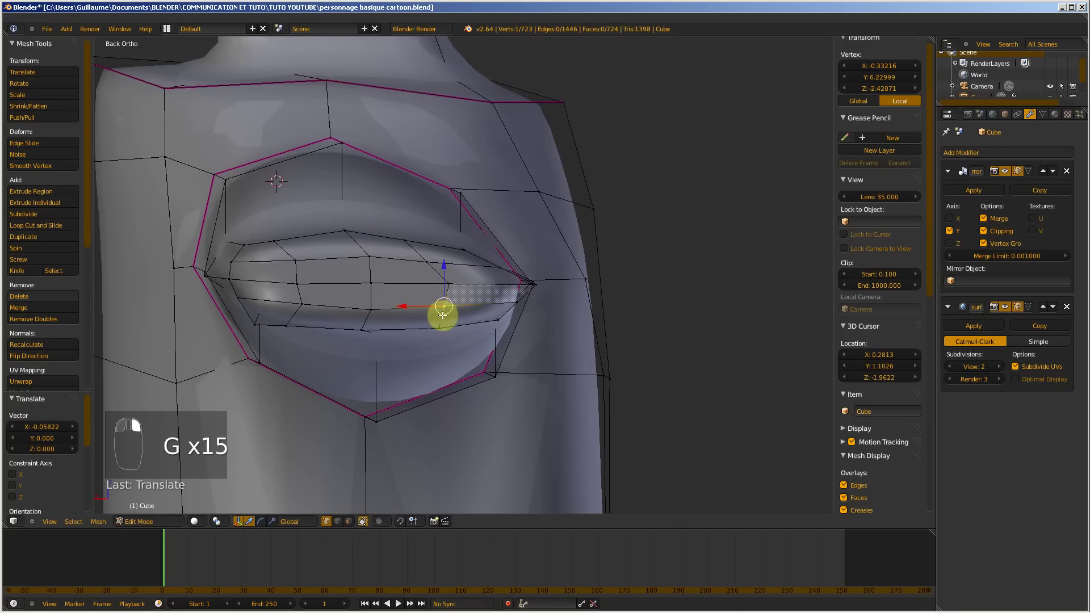
pyautogui.rightClick(441, 327)
pyautogui.press('g')
pyautogui.rightClick(427, 324)
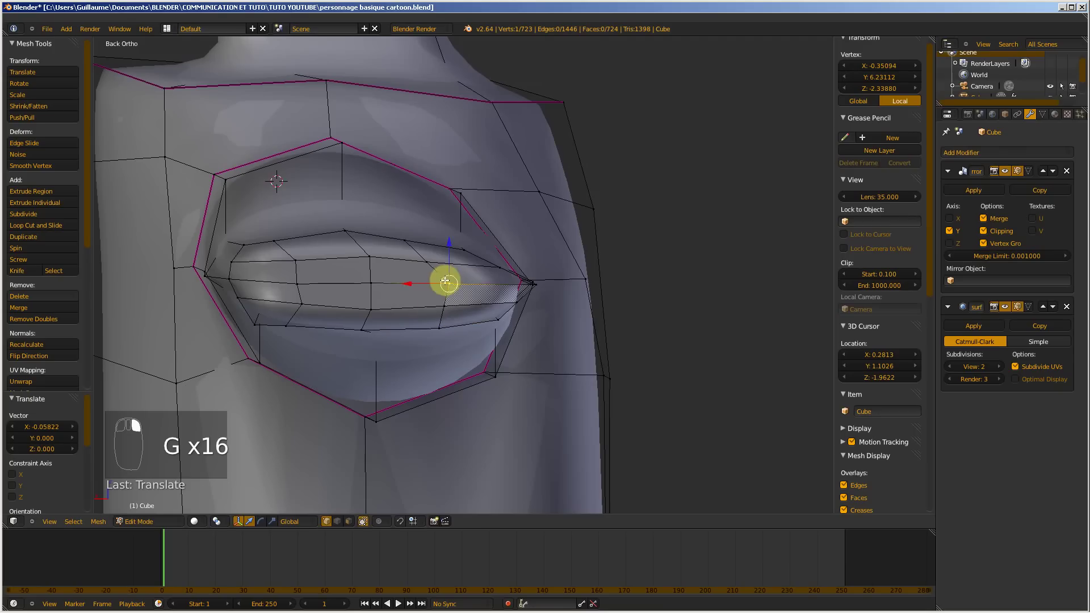
pyautogui.press('g')
pyautogui.click(437, 282)
pyautogui.rightClick(441, 328)
pyautogui.press('g')
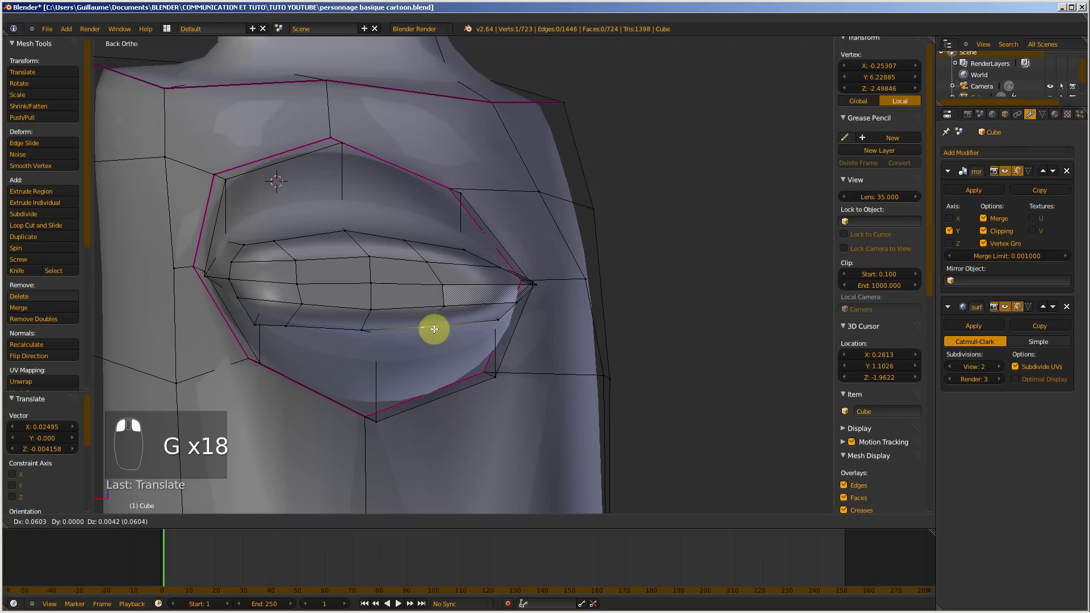
pyautogui.click(434, 328)
pyautogui.rightClick(426, 264)
pyautogui.press('g')
pyautogui.click(419, 260)
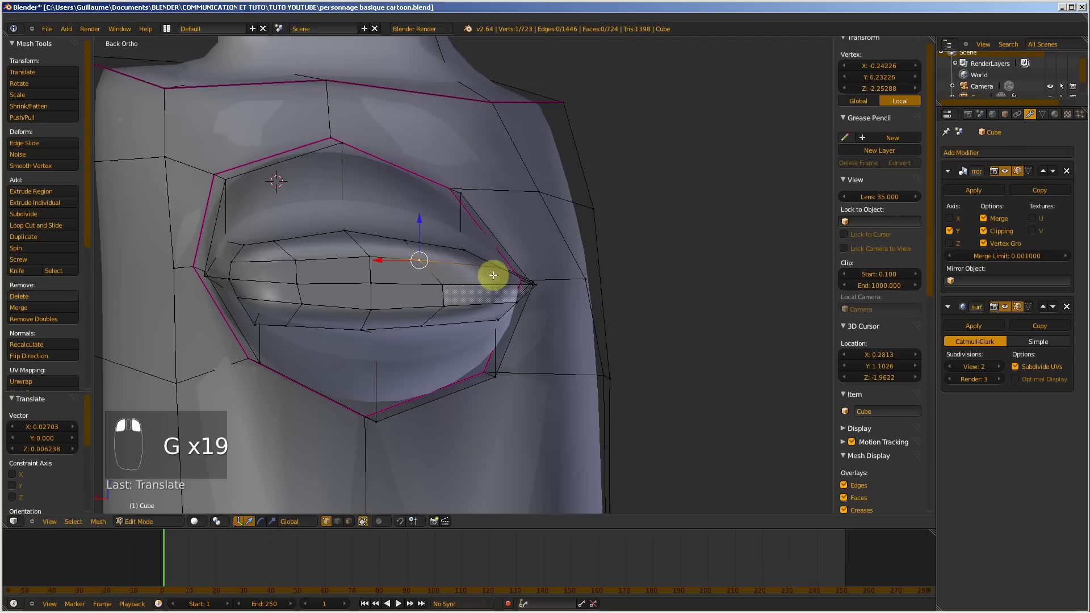
# - Adjust the mid-height and lower vertices at the hand end face's -X end to shape that corner
pyautogui.moveTo(492, 275); pyautogui.dragTo(611, 286, button='middle')
pyautogui.rightClick(524, 282)
pyautogui.press('g')
pyautogui.click(507, 280)
pyautogui.rightClick(509, 301)
pyautogui.press('g')
pyautogui.click(508, 307)
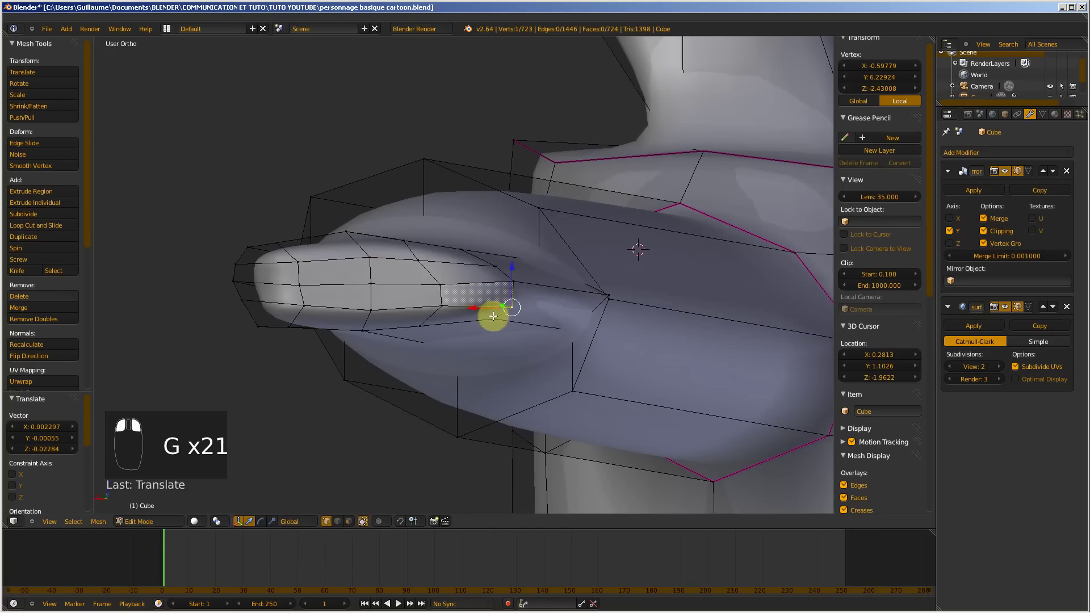
pyautogui.press('g')
pyautogui.click(490, 319)
# - Reposition the two upper vertices at the hand end face's -X end to round off its outline
pyautogui.rightClick(491, 264)
pyautogui.press('g')
pyautogui.click(470, 260)
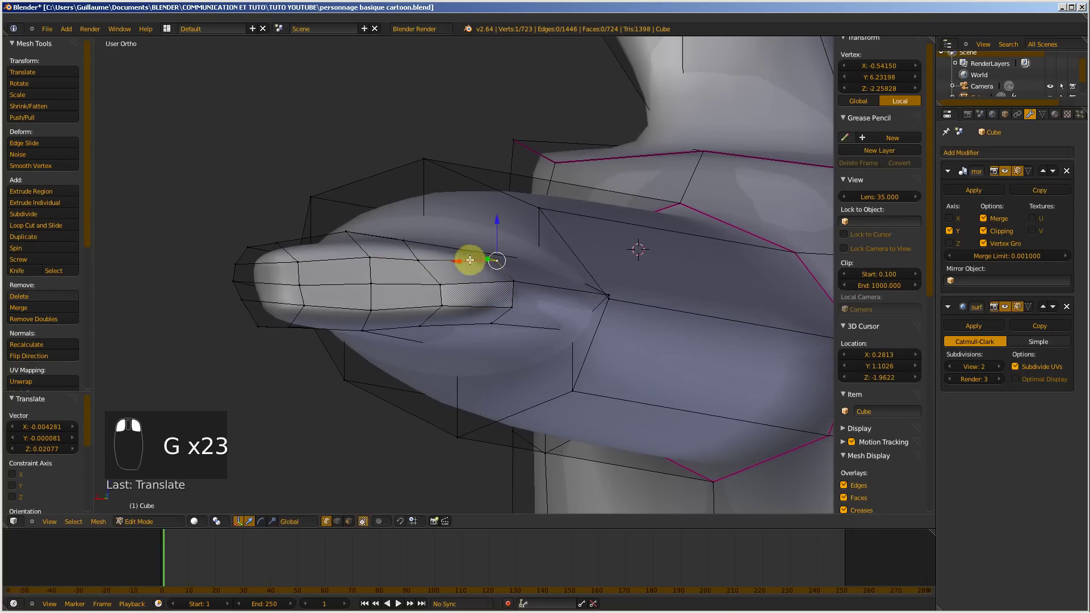
pyautogui.rightClick(462, 248)
pyautogui.press('g')
pyautogui.click(465, 243)
# - Nudge a lower vertex of the column near the +X end and straighten the middle and lower vertices of the column near the -X end
pyautogui.moveTo(453, 280); pyautogui.dragTo(487, 293, button='middle')
pyautogui.moveTo(276, 313); pyautogui.dragTo(271, 309, button='right')
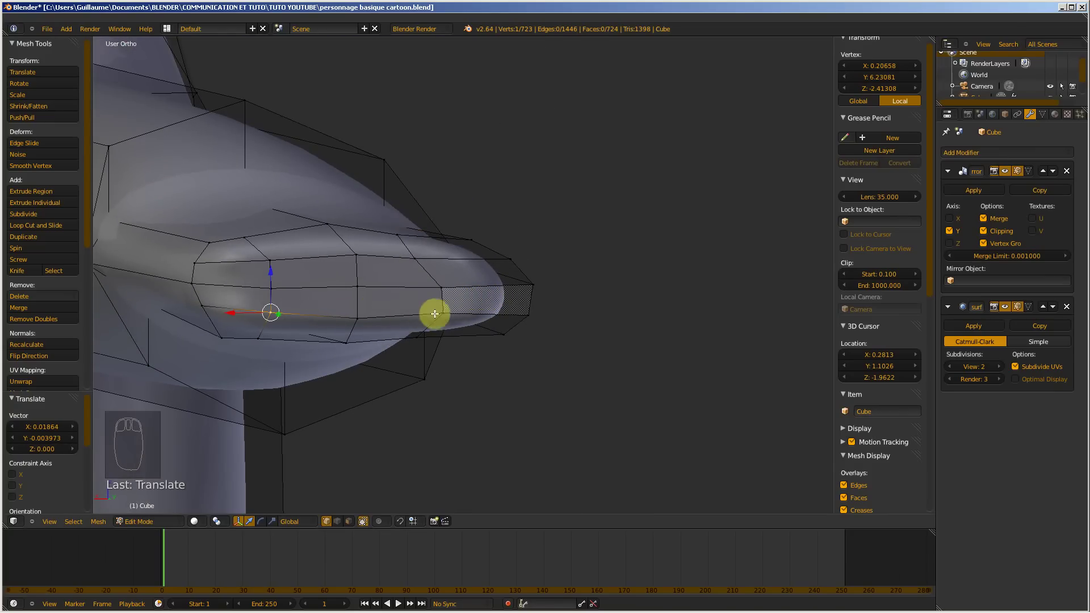
pyautogui.press('g')
pyautogui.click(443, 287)
pyautogui.press('g')
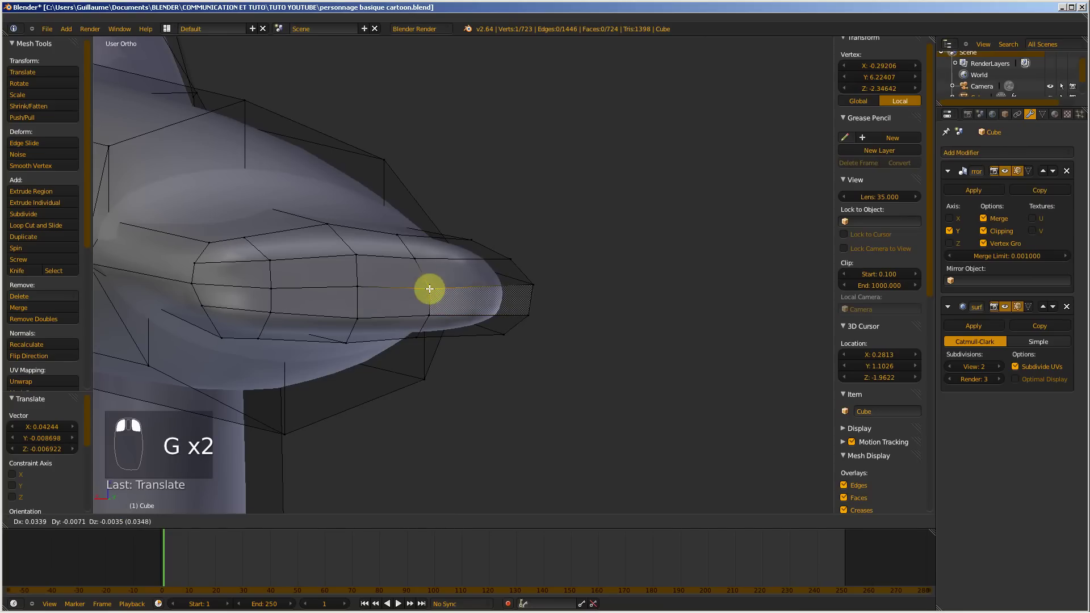
pyautogui.click(426, 288)
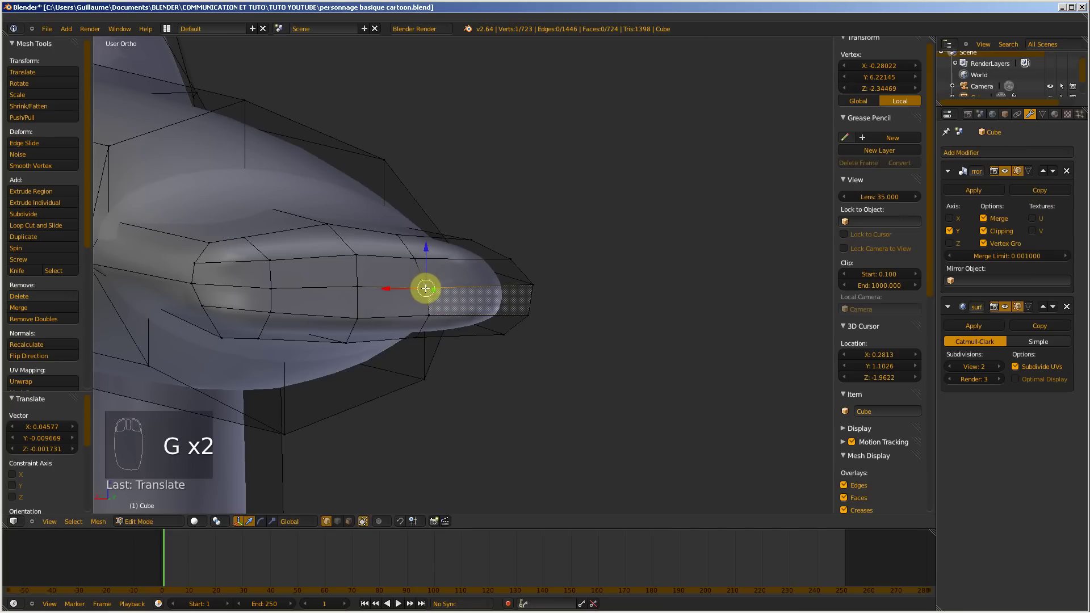
pyautogui.press('g')
pyautogui.click(426, 314)
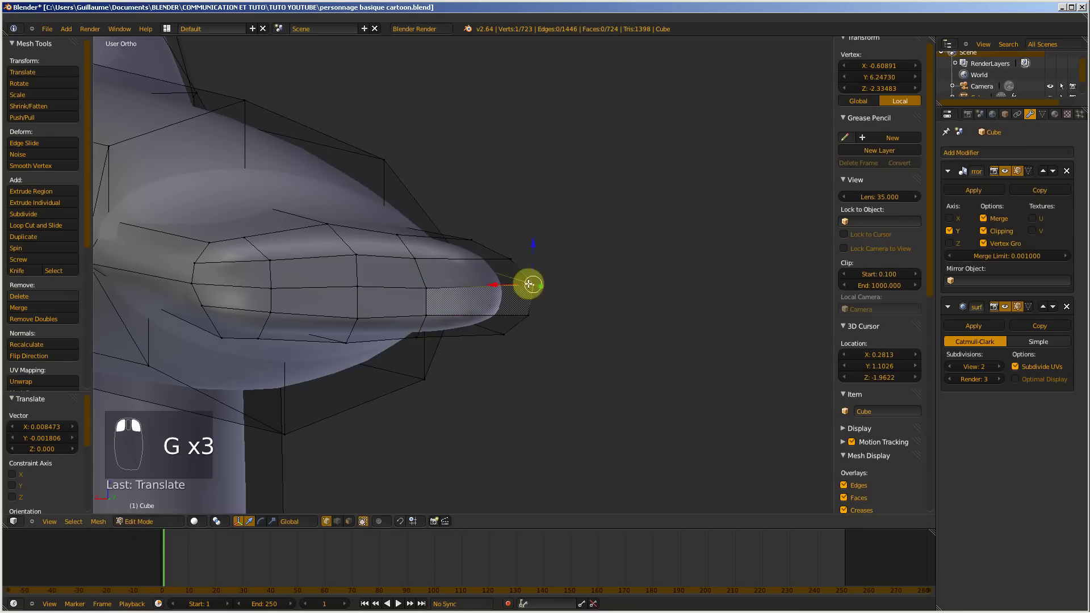
# - Pull the mid-height, lower and upper vertices at the hand's -X end about 0.03 to 0.06 inward
pyautogui.press('g')
pyautogui.click(514, 286)
pyautogui.press('g')
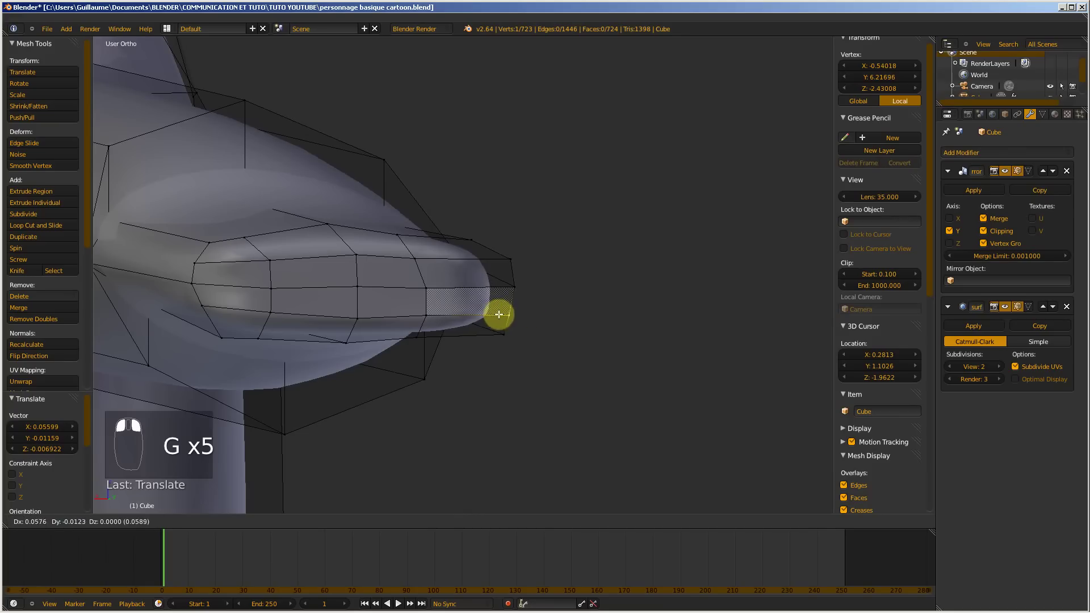
pyautogui.click(496, 311)
pyautogui.press('g')
pyautogui.click(502, 268)
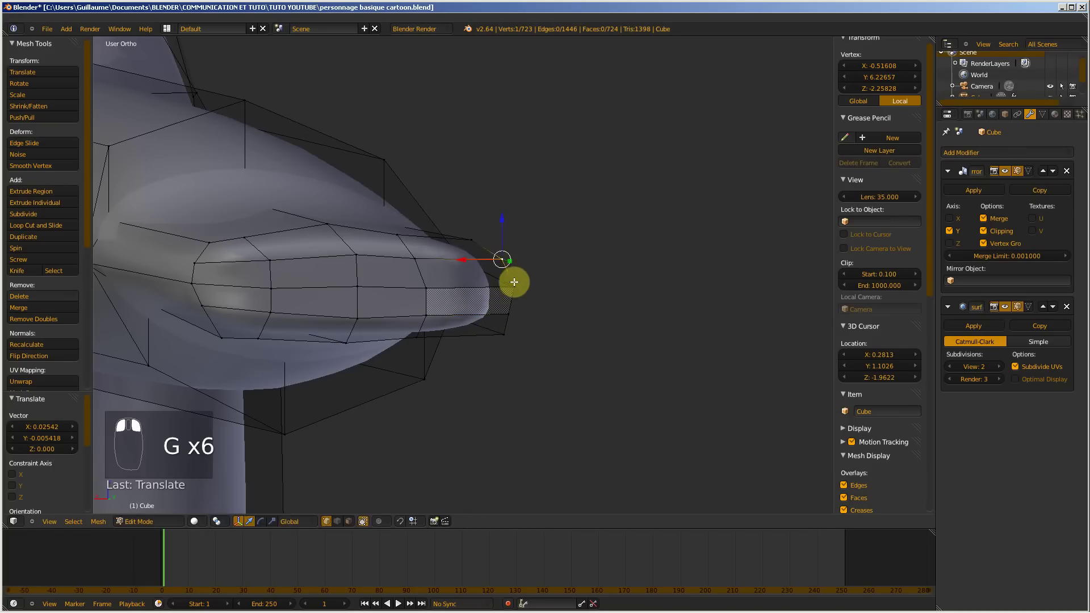
pyautogui.press('g')
pyautogui.click(506, 281)
# - In face selection mode, extrude the two middle end faces of the section nearest the +X end about 0.78 to form the first finger
pyautogui.moveTo(212, 272); pyautogui.dragTo(269, 273, button='middle')
pyautogui.hotkey('ctrl', 'Tab')
pyautogui.click(256, 307)
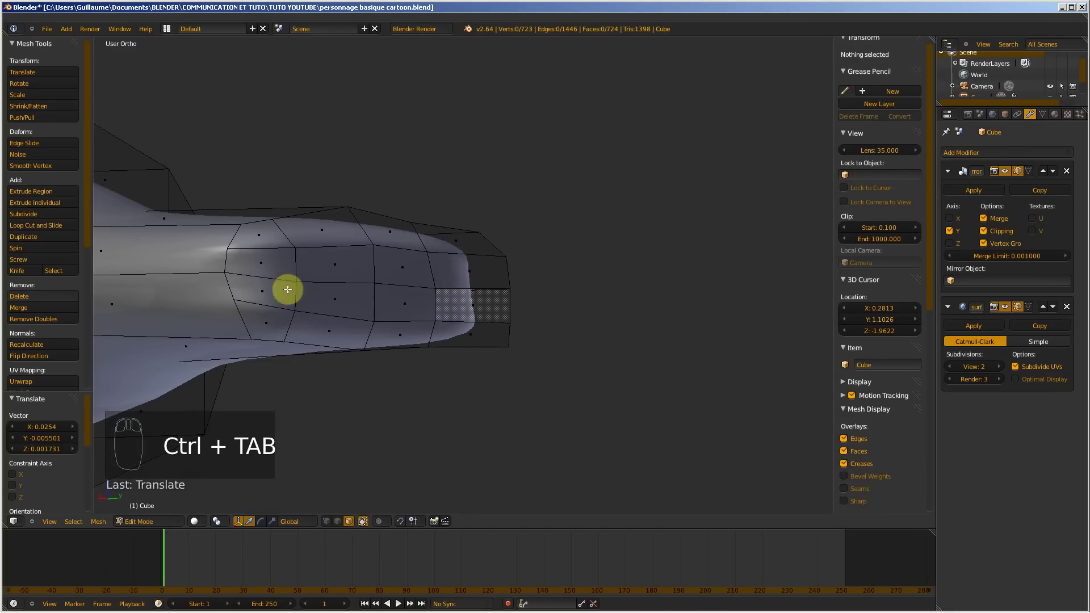
pyautogui.rightClick(268, 261)
pyautogui.moveTo(290, 297); pyautogui.dragTo(309, 372, button='middle')
pyautogui.keyDown('shift'); pyautogui.rightClick(224, 335); pyautogui.keyUp('shift')
pyautogui.press('e')
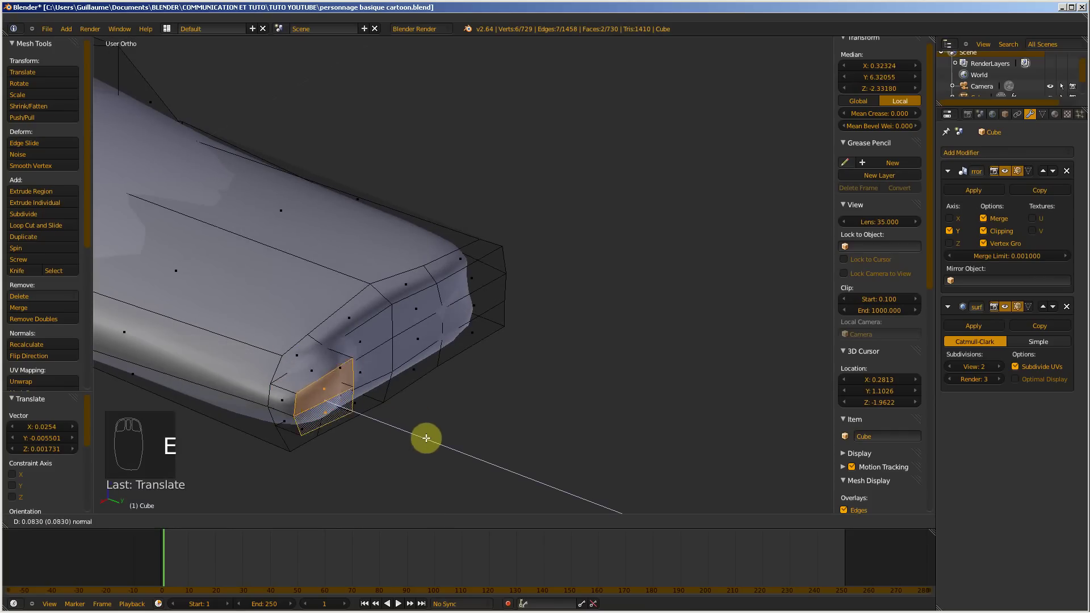
pyautogui.click(635, 519)
# - Extrude the two middle end faces of the adjacent section about 0.80 along their normal to form the second finger
pyautogui.rightClick(375, 333)
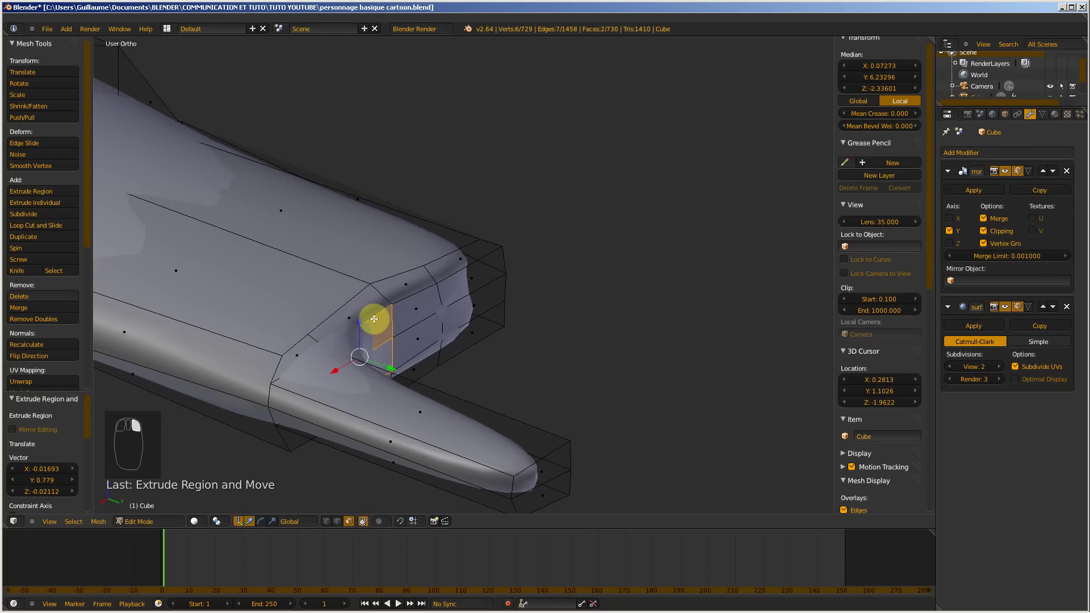
pyautogui.press('KP_1')
pyautogui.press('KP_7')
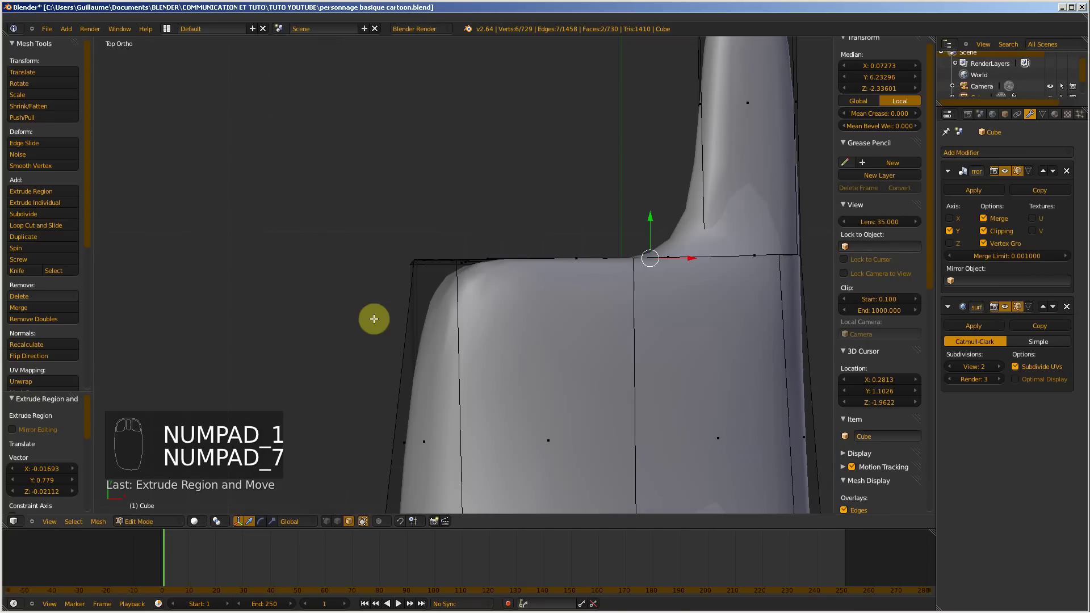
pyautogui.scroll(-3, 499, 268)
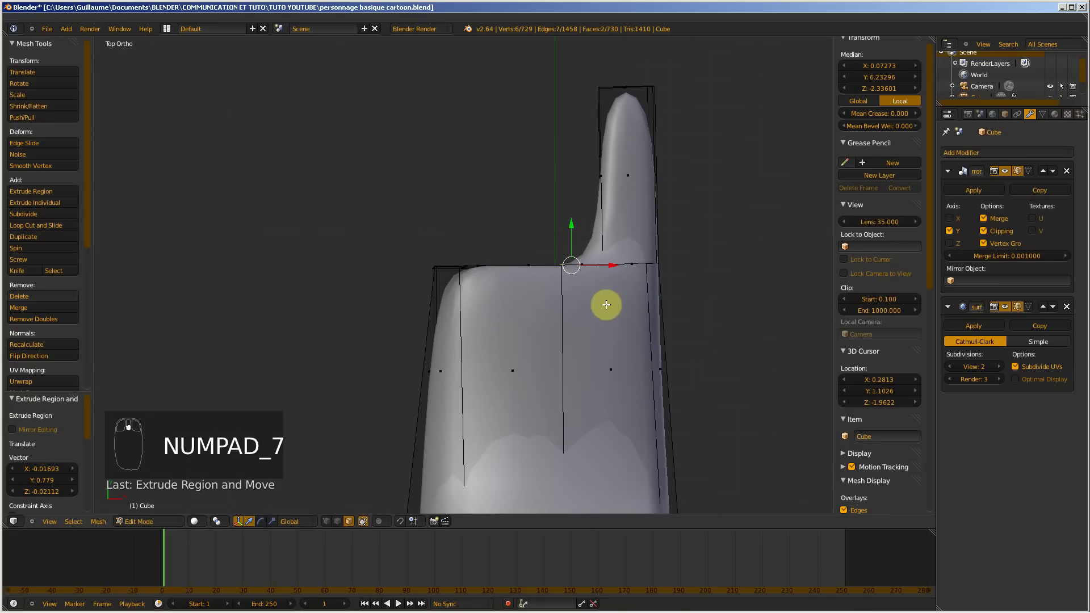
pyautogui.press('e')
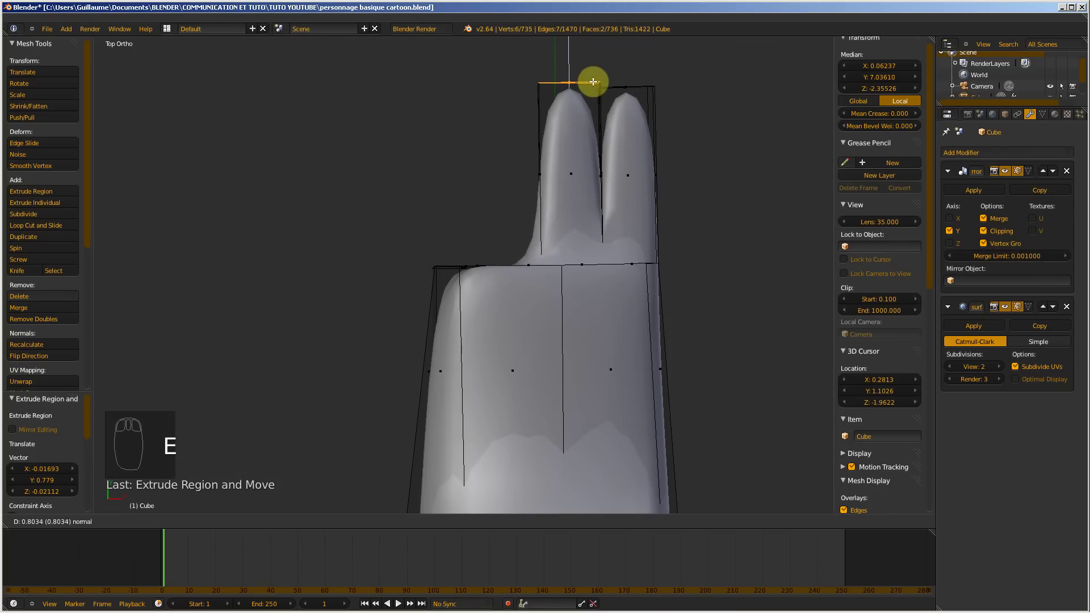
pyautogui.click(594, 82)
# - Try to form the third finger by extruding its section's four end faces about 0.81 along their normal
pyautogui.moveTo(494, 349); pyautogui.dragTo(502, 309, button='middle')
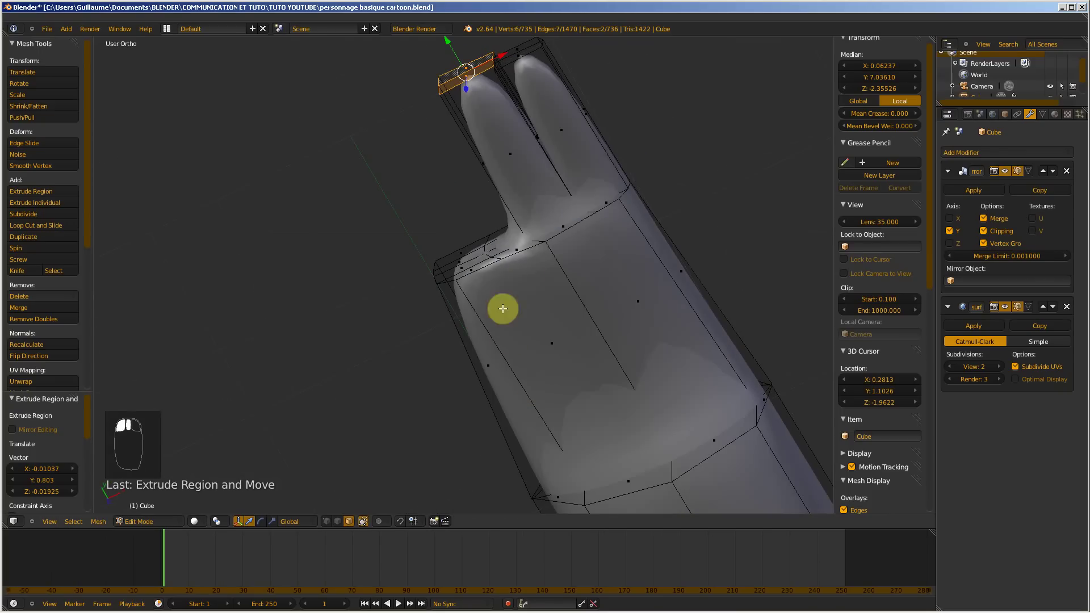
pyautogui.rightClick(509, 249)
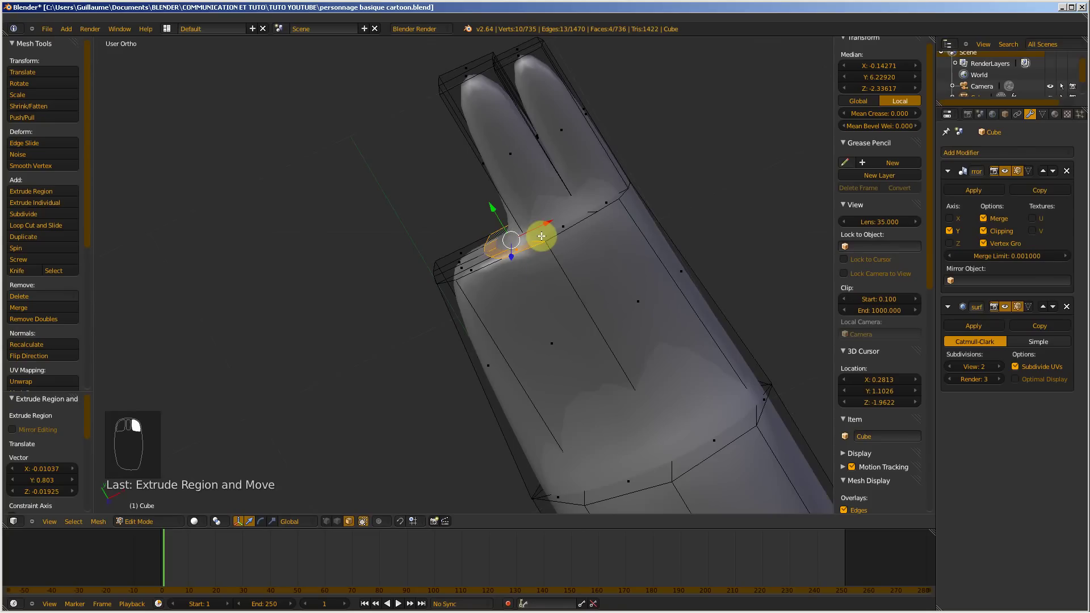
pyautogui.press('KP_1')
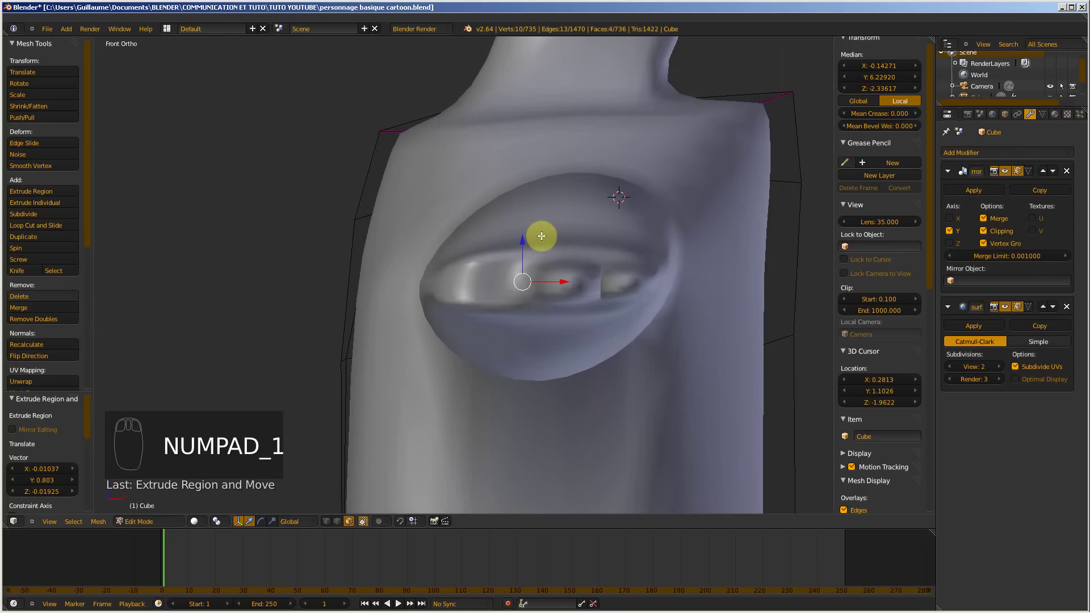
pyautogui.press('KP_7')
pyautogui.press('e')
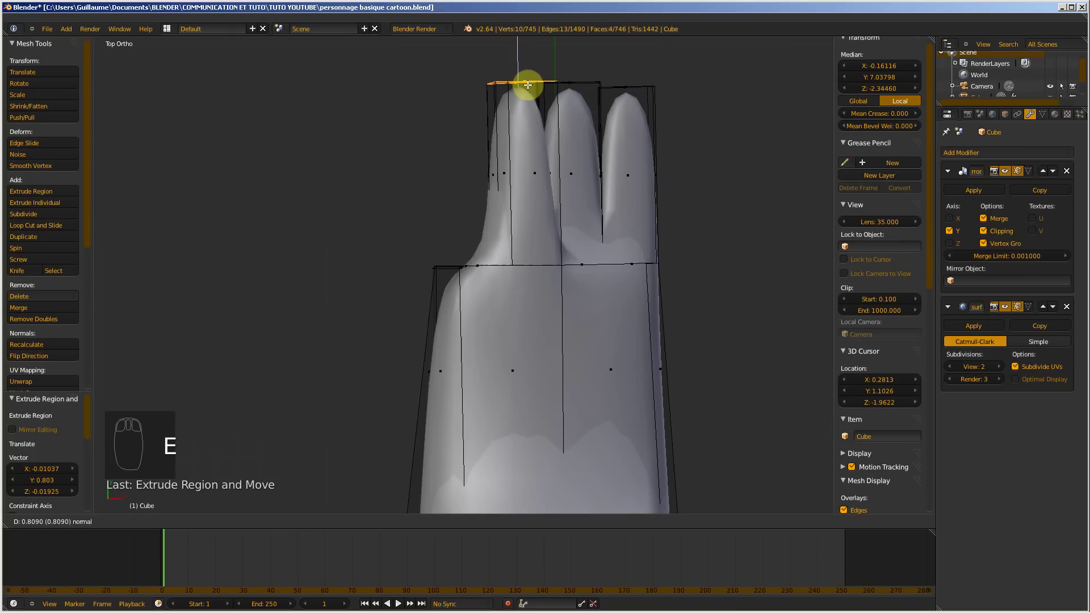
pyautogui.click(522, 84)
# - Try to form the fourth finger by extruding the four end faces at the hand's -X end about 0.81
pyautogui.moveTo(466, 286); pyautogui.dragTo(504, 331, button='middle')
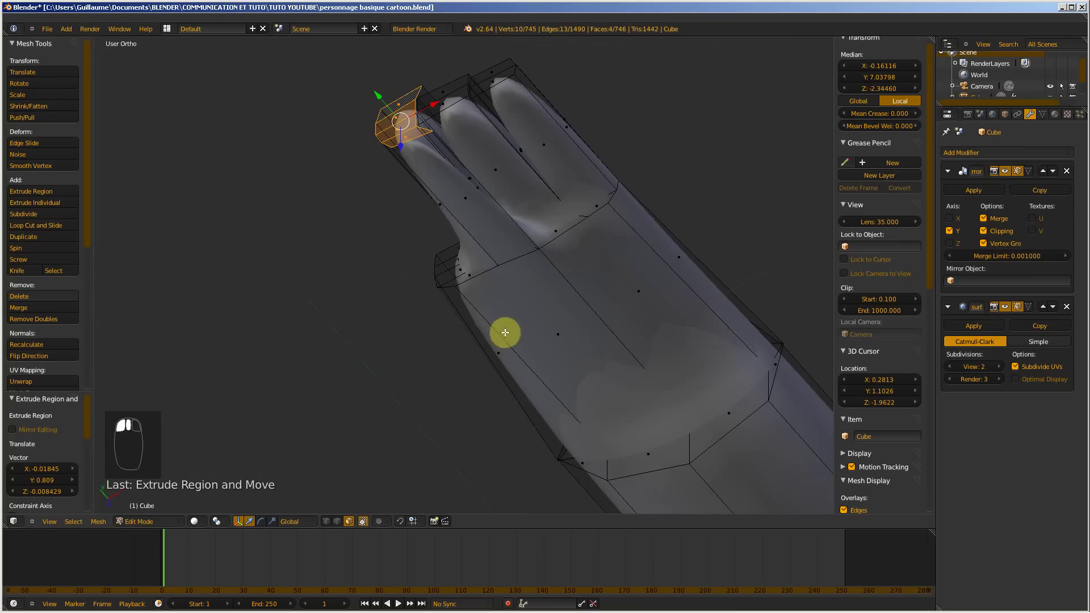
pyautogui.rightClick(460, 276)
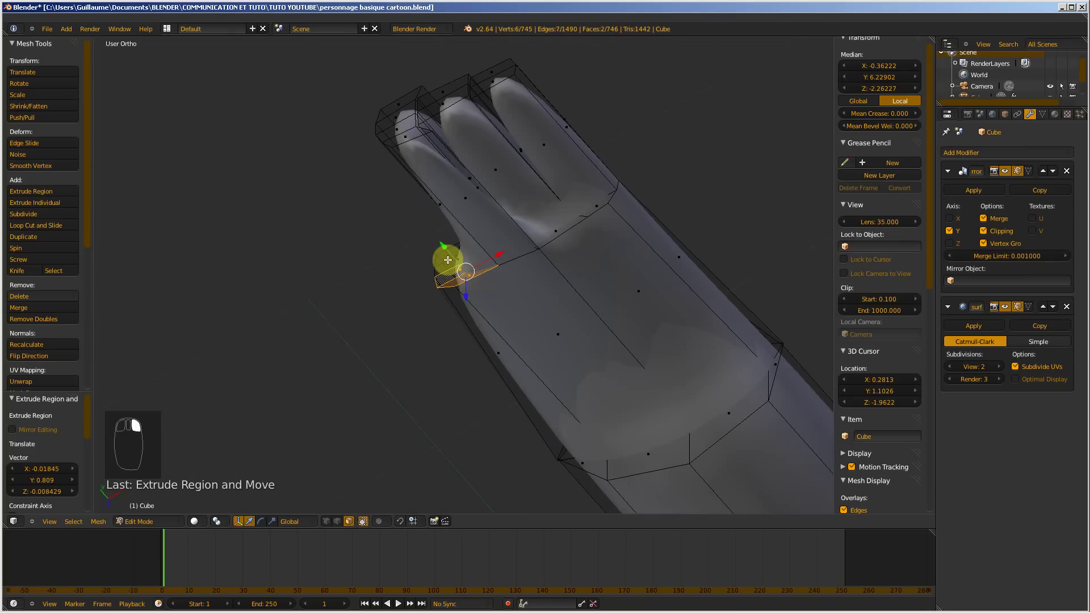
pyautogui.keyDown('shift'); pyautogui.rightClick(447, 260); pyautogui.keyUp('shift')
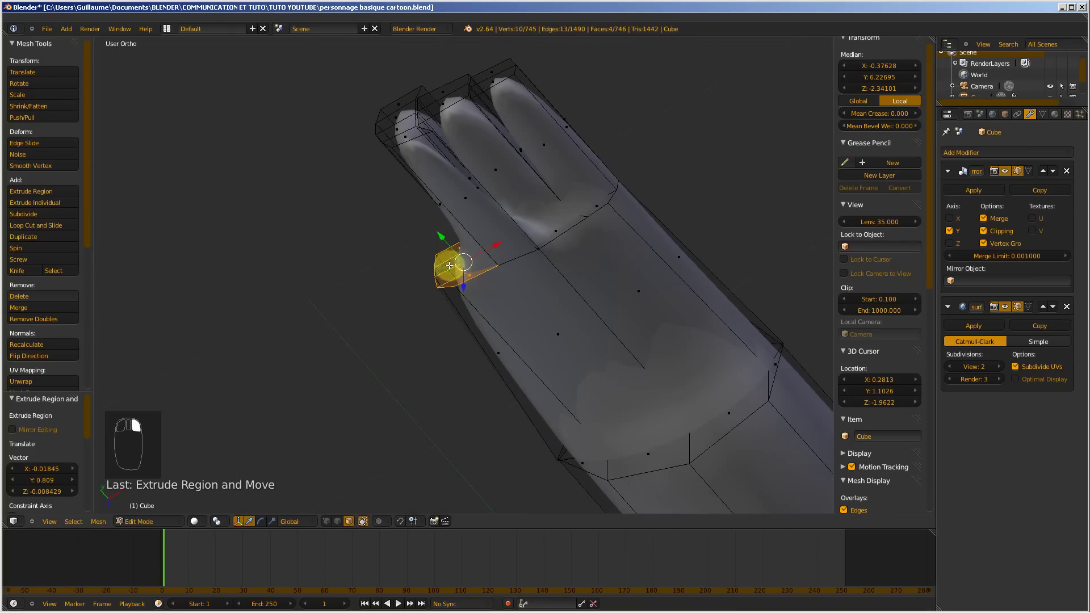
pyautogui.press('KP_3')
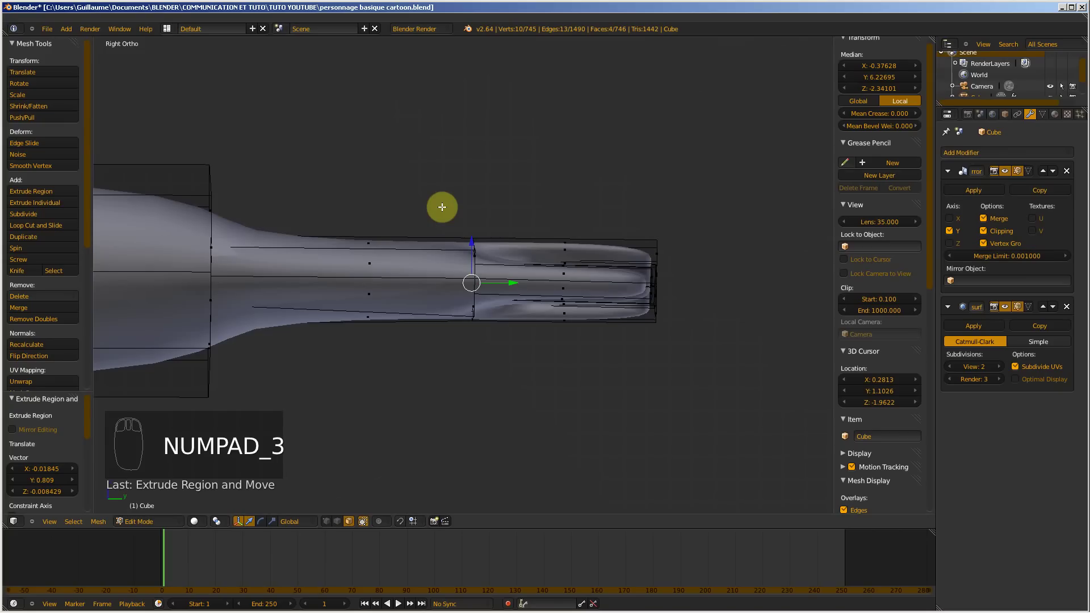
pyautogui.press('KP_1')
pyautogui.press('KP_7')
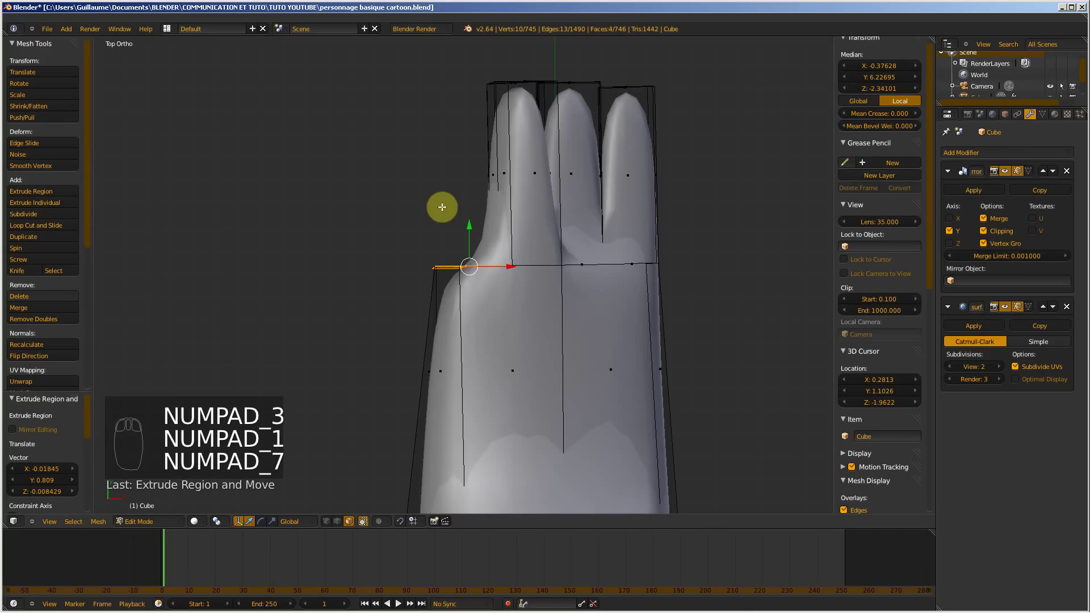
pyautogui.press('e')
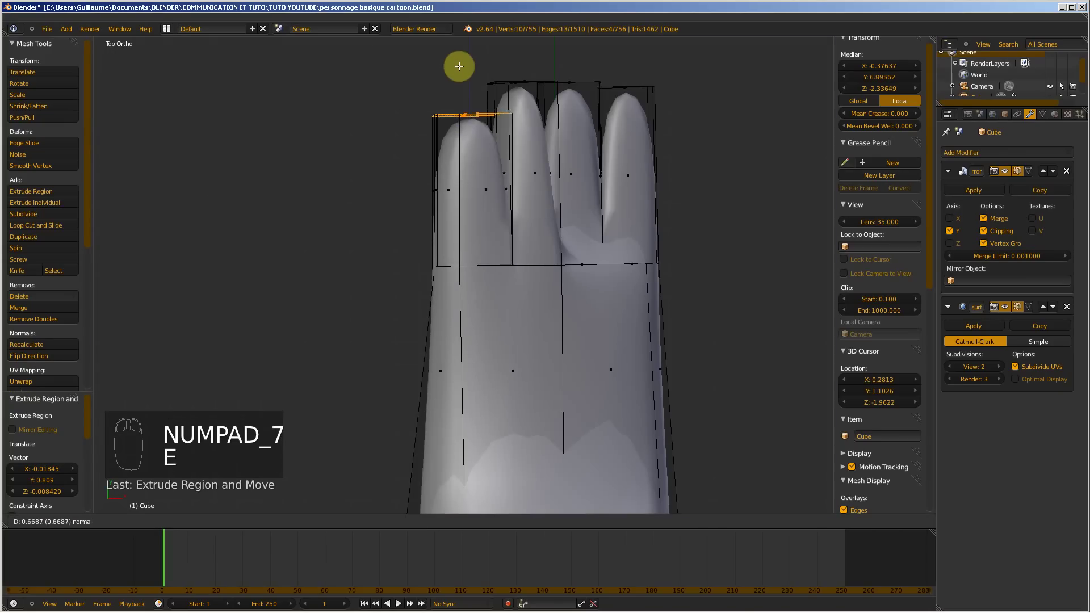
pyautogui.click(463, 44)
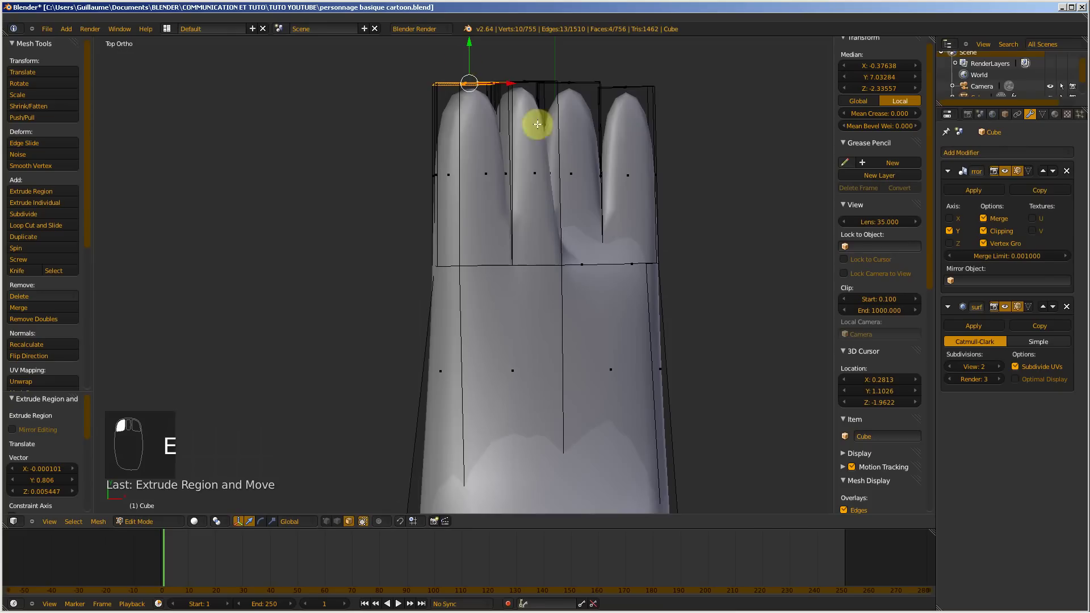
# - Inspect the finger ends up close and undo the extrusions of the third and fourth fingers
pyautogui.moveTo(690, 209); pyautogui.dragTo(438, 89, button='middle')
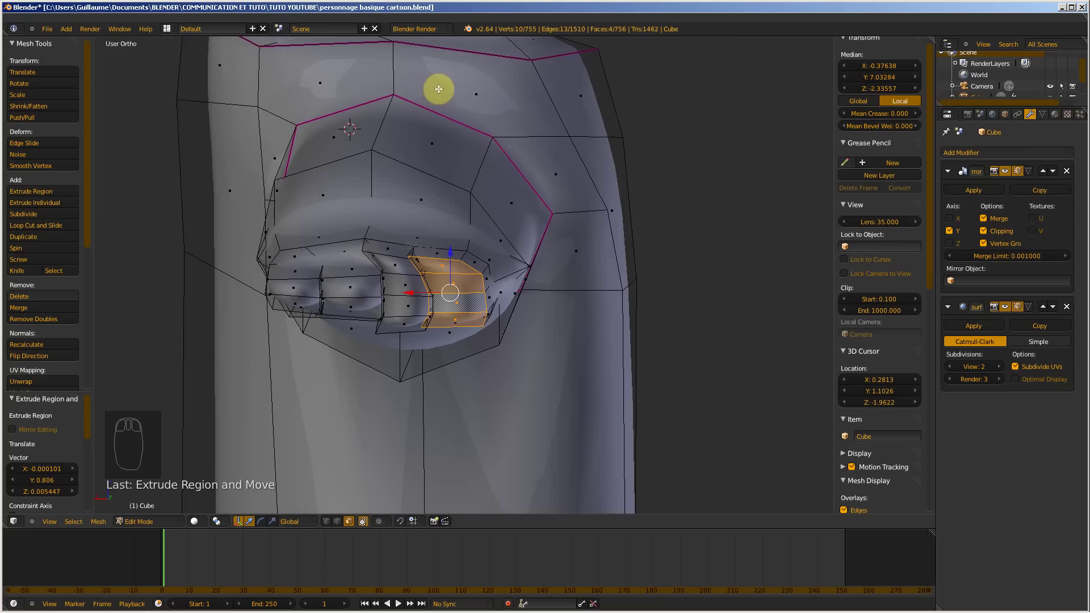
pyautogui.scroll(6, 409, 275)
pyautogui.moveTo(368, 280); pyautogui.dragTo(393, 294, button='middle')
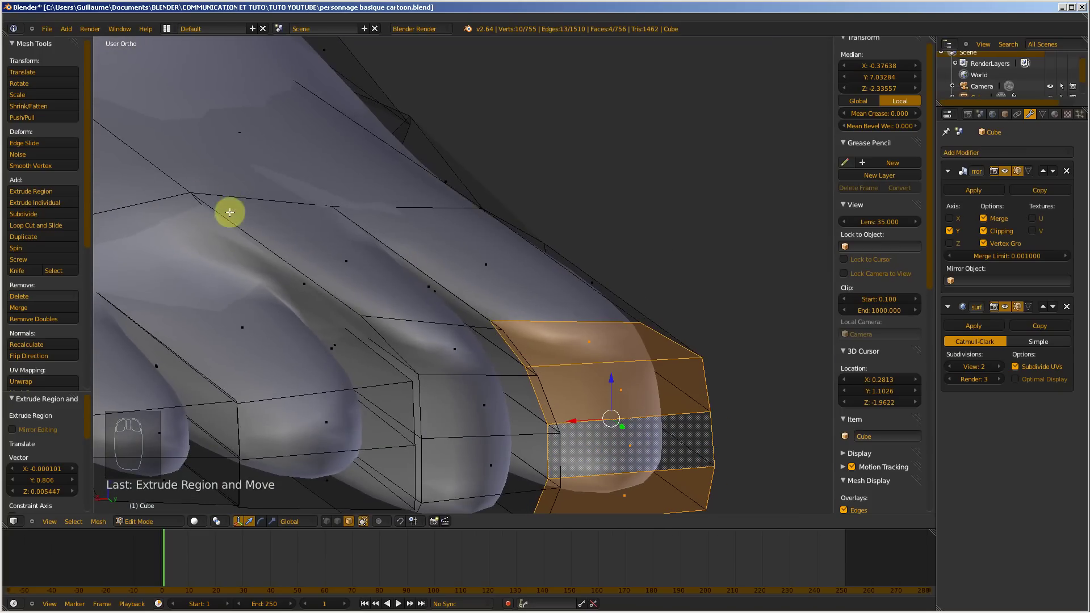
pyautogui.moveTo(322, 343); pyautogui.dragTo(305, 336, button='middle')
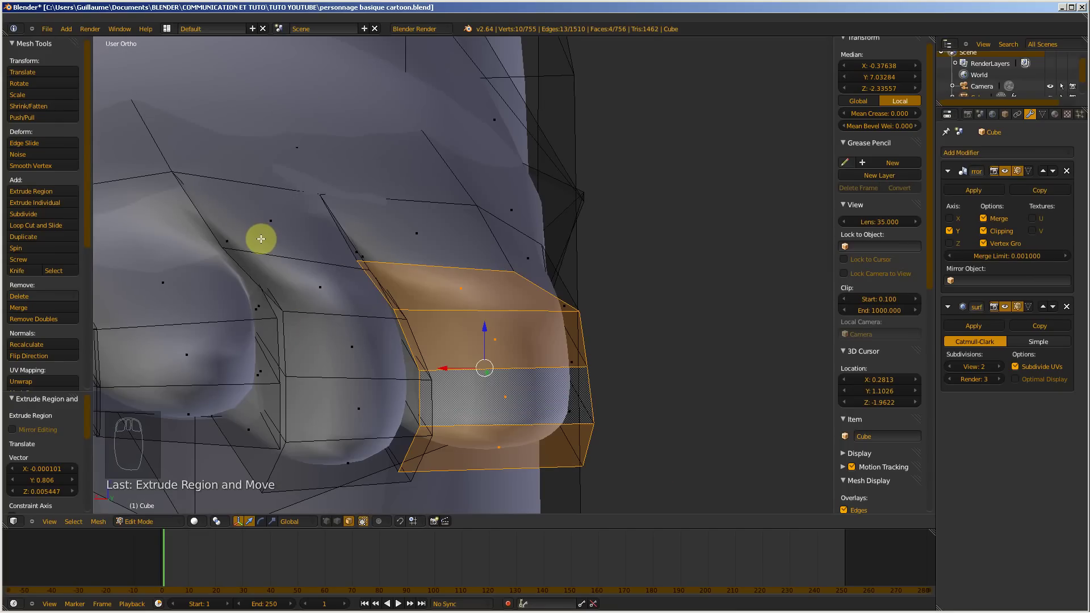
pyautogui.hotkey('ctrl', 'z')
pyautogui.hotkey('ctrl', 'z')
pyautogui.hotkey('ctrl', 'z')
pyautogui.hotkey('ctrl', 'z')
pyautogui.hotkey('ctrl', 'z')
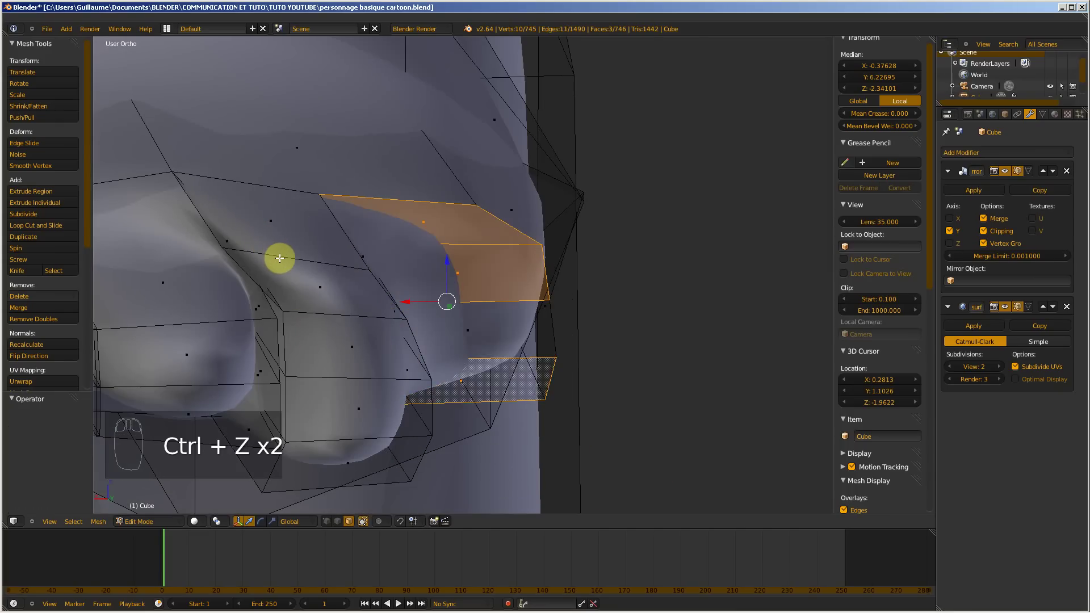
pyautogui.hotkey('ctrl', 'z')
pyautogui.hotkey('ctrl', 'z')
pyautogui.hotkey('ctrl', 'z')
pyautogui.hotkey('ctrl', 'z')
pyautogui.hotkey('ctrl', 'z')
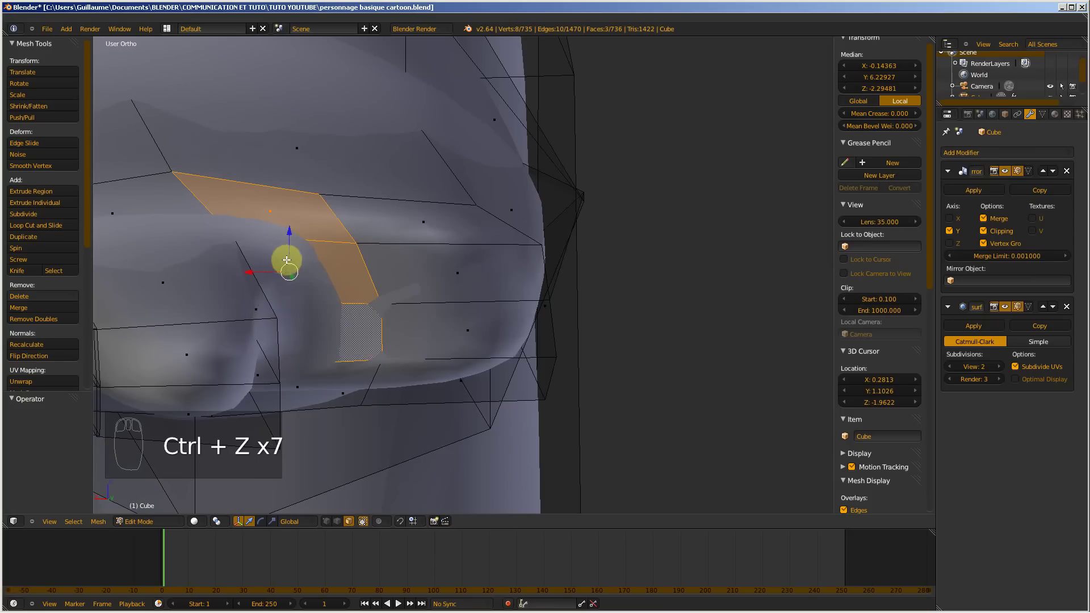
# - Select the two middle end faces of the hand's third finger section and show the hand from above
pyautogui.rightClick(340, 276)
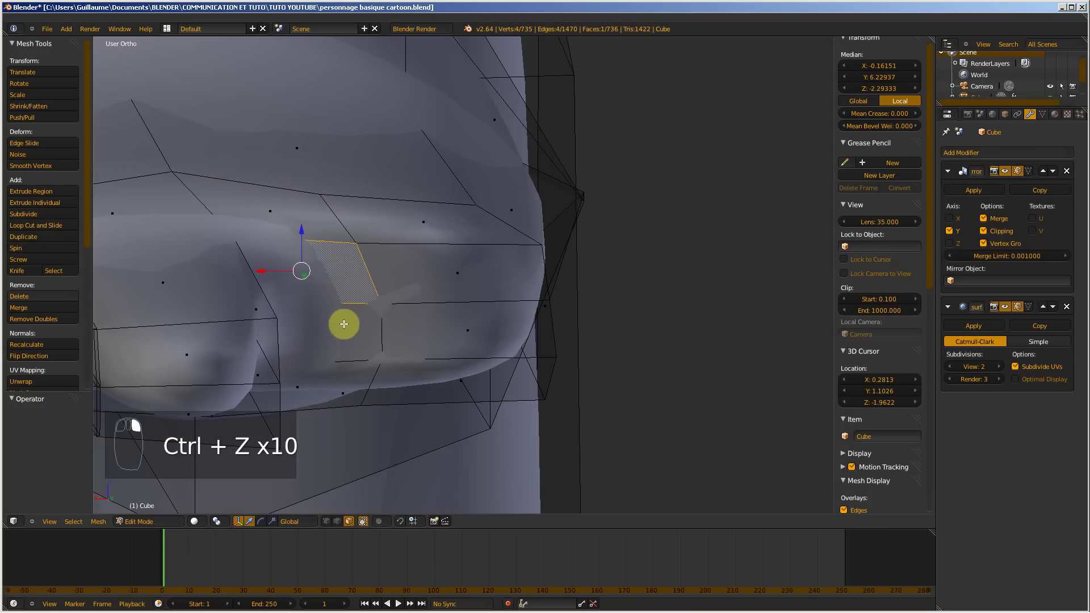
pyautogui.keyDown('shift'); pyautogui.rightClick(343, 328); pyautogui.keyUp('shift')
pyautogui.moveTo(370, 352); pyautogui.dragTo(484, 390, button='middle')
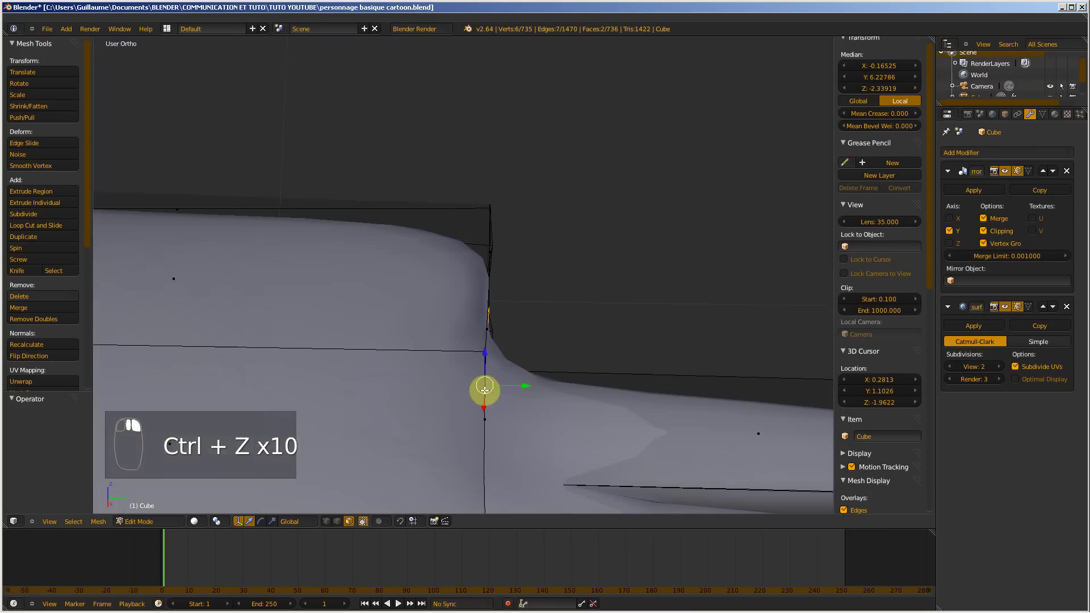
pyautogui.press('KP_7')
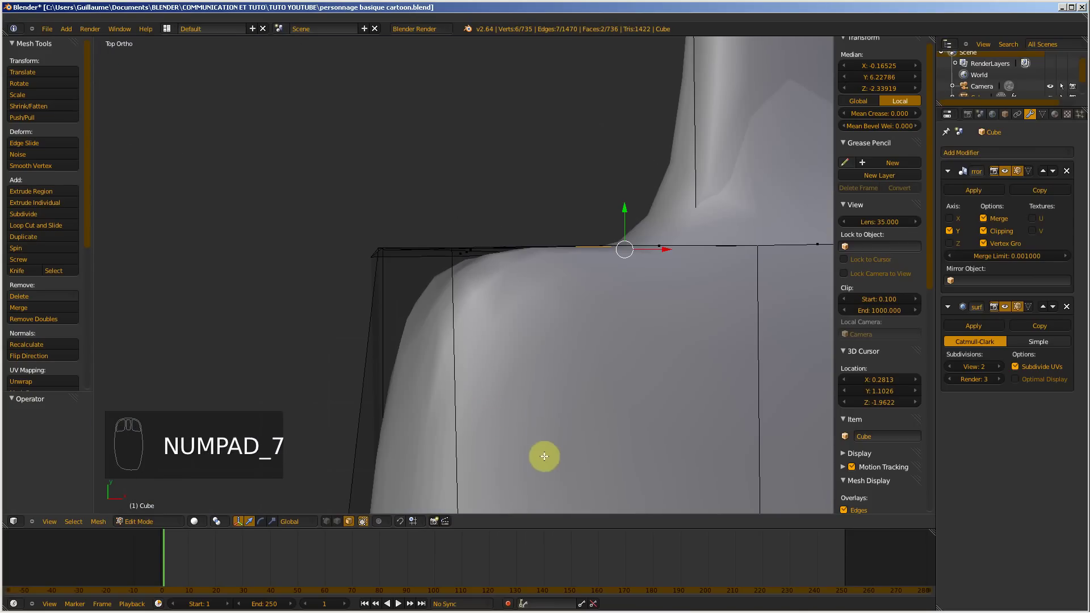
# - Try to form the third finger from two successive extrusions of about 0.31 and 0.30, and undo both
pyautogui.press('e')
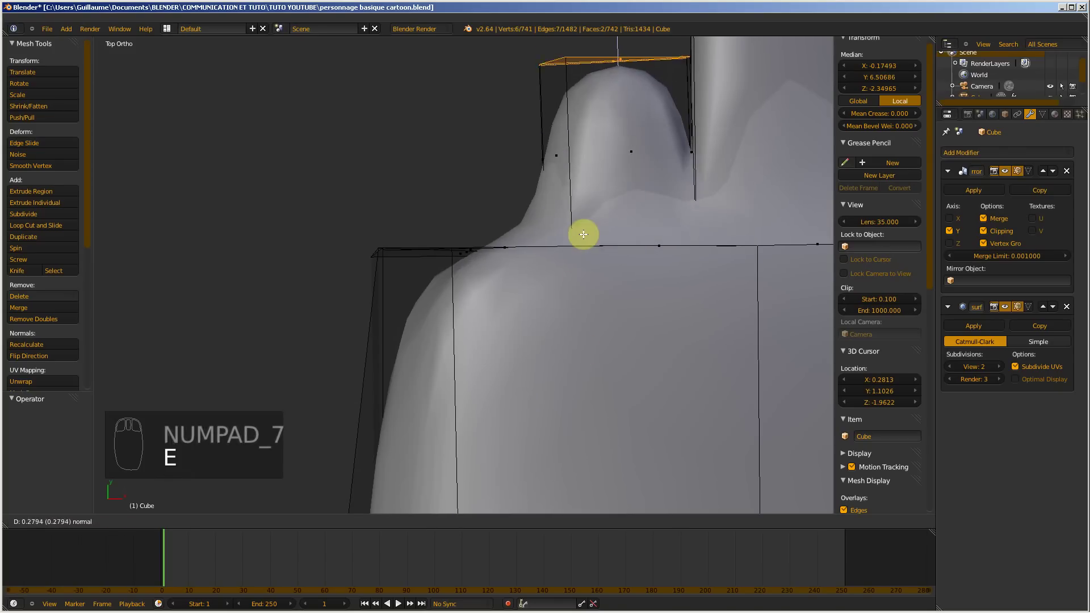
pyautogui.click(586, 250)
pyautogui.scroll(-4, 589, 321)
pyautogui.press('e')
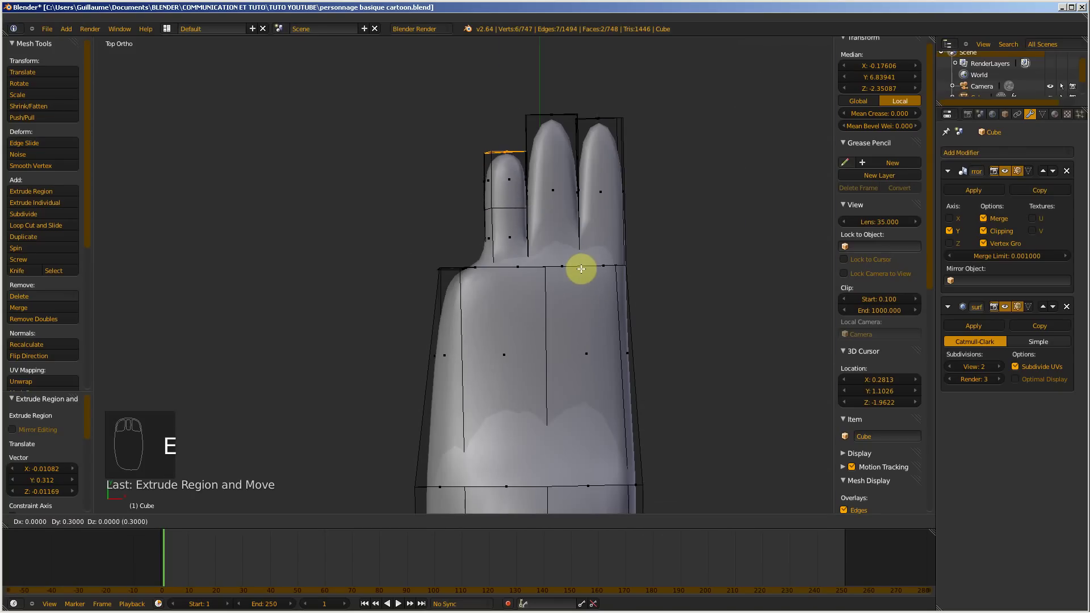
pyautogui.press('z')
pyautogui.press('z')
pyautogui.press('z')
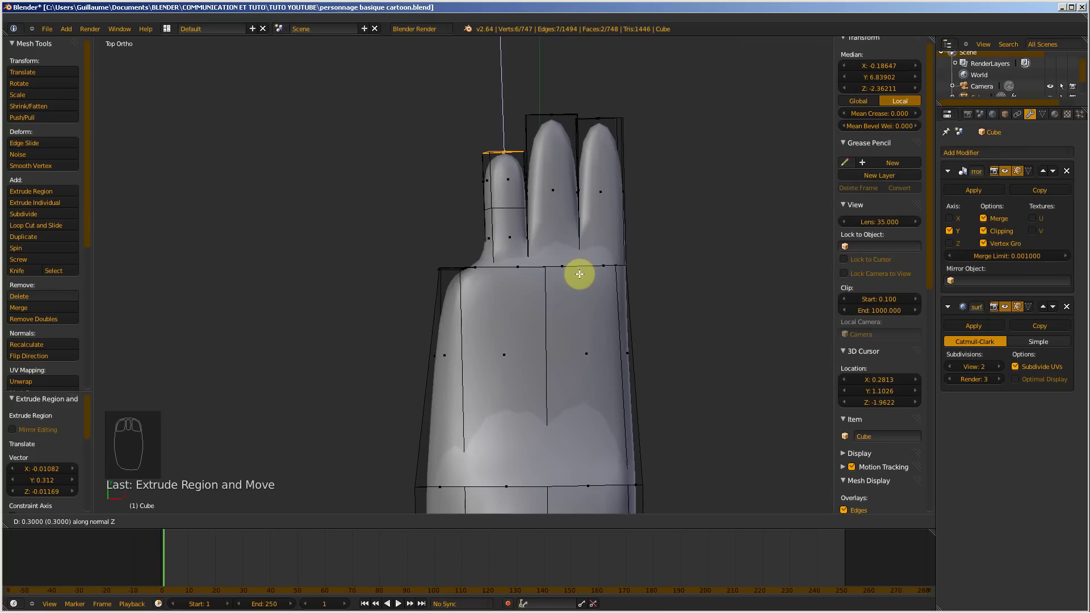
pyautogui.rightClick(568, 278)
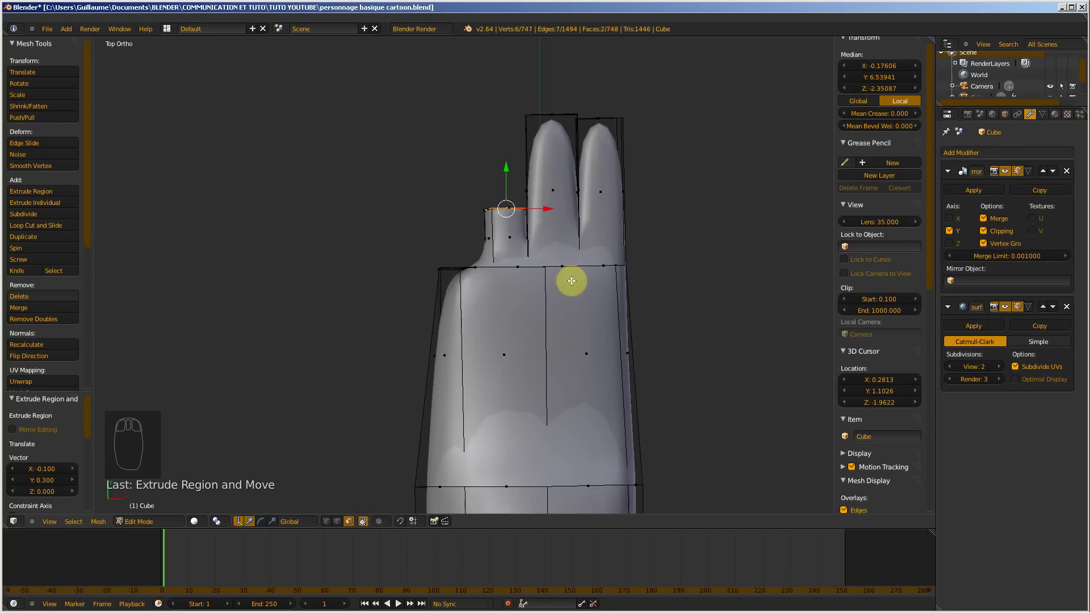
pyautogui.hotkey('ctrl', 'z')
pyautogui.hotkey('ctrl', 'z')
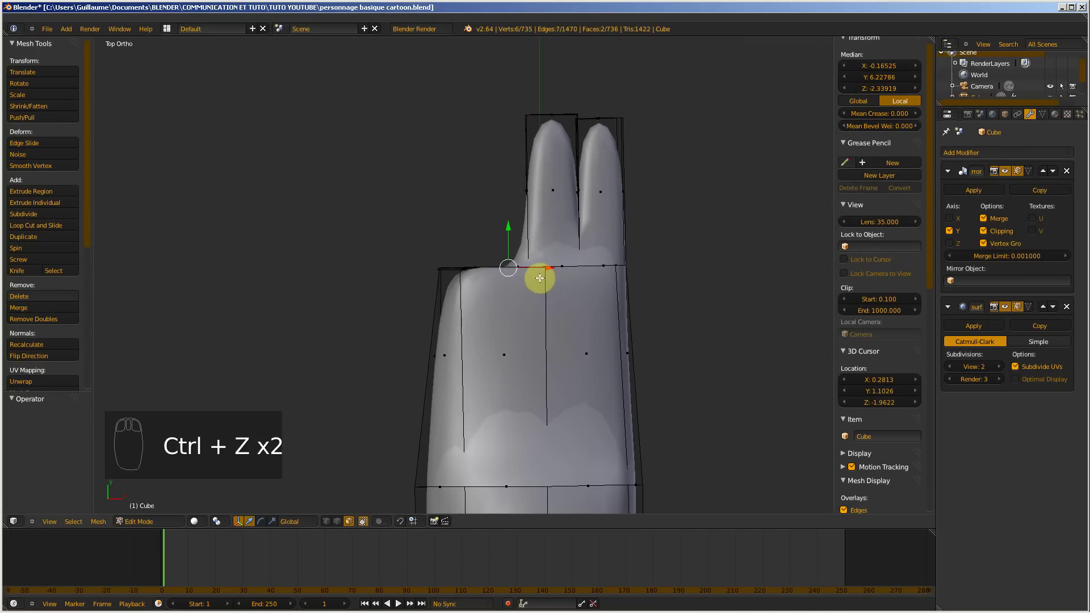
# - Extrude the two selected end faces about 0.81 along their normal to form the third finger
pyautogui.press('e')
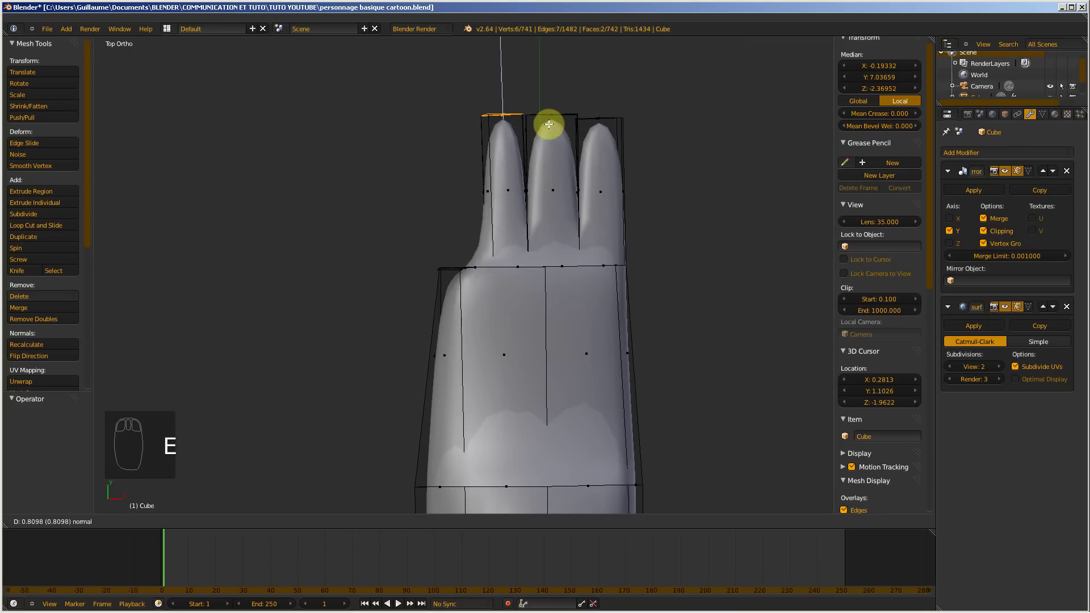
pyautogui.click(549, 124)
# - Extrude the two middle end faces at the hand's -X end about 0.80 along their normal to form the fourth finger
pyautogui.moveTo(462, 267)
pyautogui.mouseDown(button='middle')
pyautogui.moveTo(480, 338)
pyautogui.moveTo(475, 311)
pyautogui.moveTo(489, 299)
pyautogui.moveTo(457, 271)
pyautogui.mouseUp(button='middle')
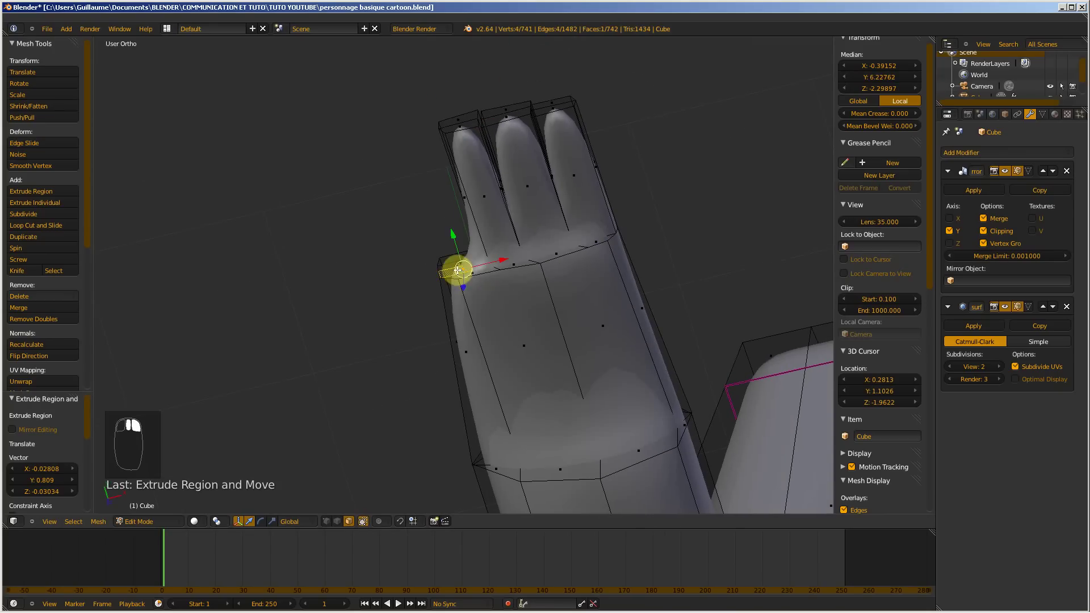
pyautogui.press('KP_7')
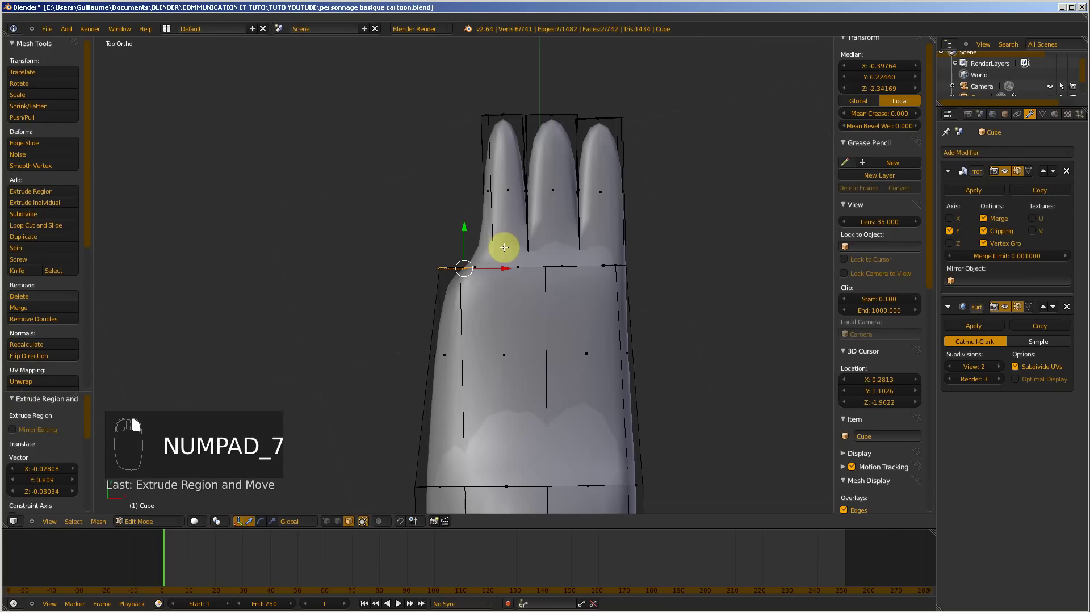
pyautogui.press('e')
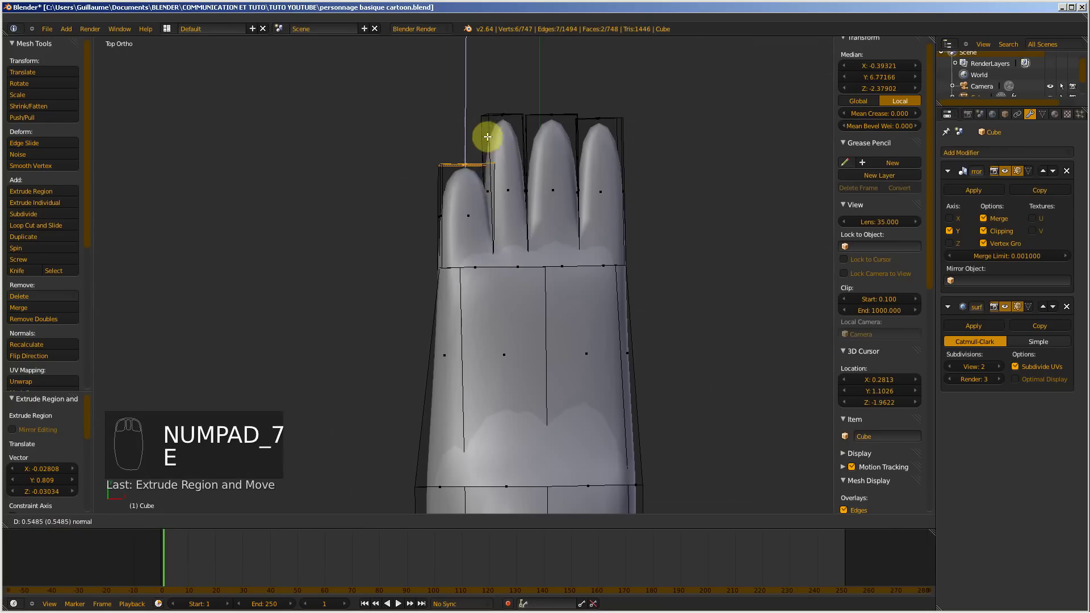
pyautogui.click(491, 100)
# - Inspect the hand's four fingers from several angles in Object Mode and return to Edit Mode
pyautogui.moveTo(457, 301); pyautogui.dragTo(788, 224, button='middle')
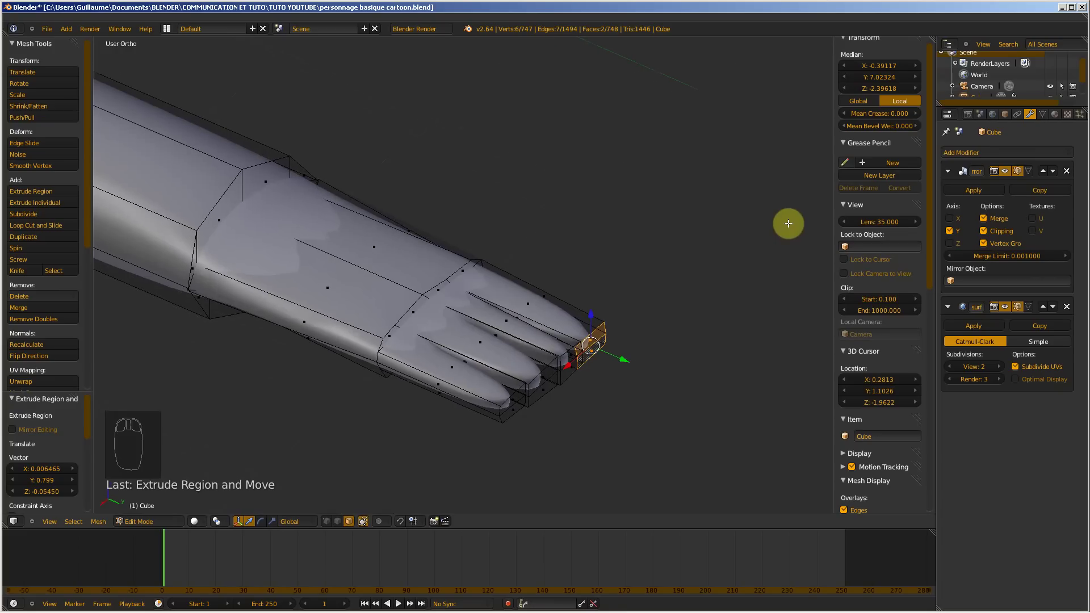
pyautogui.scroll(-4, 428, 195)
pyautogui.moveTo(395, 231)
pyautogui.mouseDown(button='middle')
pyautogui.moveTo(399, 222)
pyautogui.moveTo(397, 233)
pyautogui.mouseUp(button='middle')
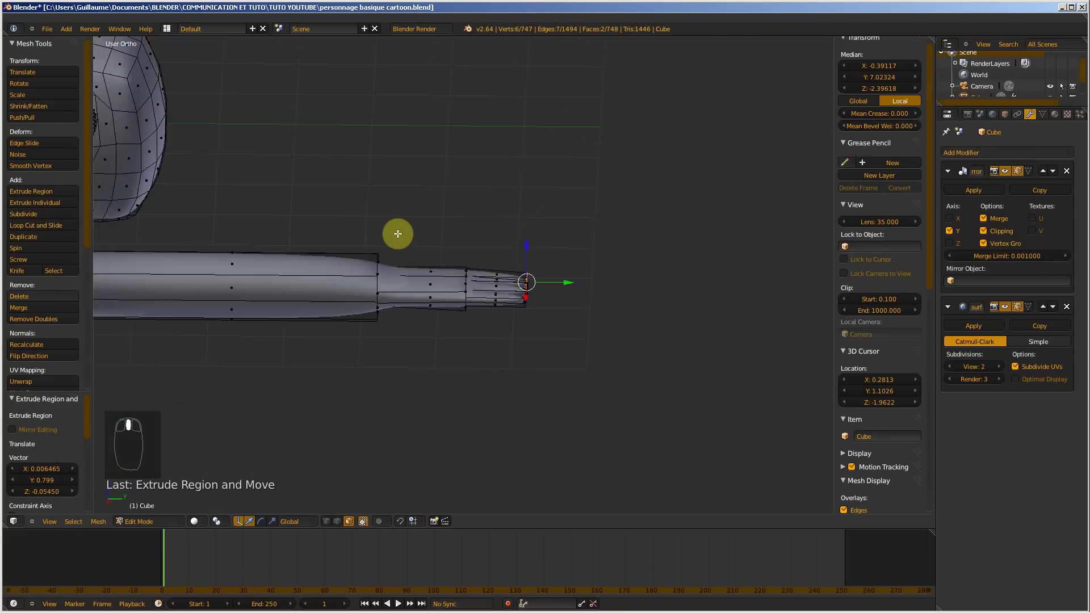
pyautogui.press('Tab')
pyautogui.scroll(-3, 470, 229)
pyautogui.moveTo(470, 228); pyautogui.dragTo(432, 329, button='middle')
pyautogui.scroll(6, 431, 328)
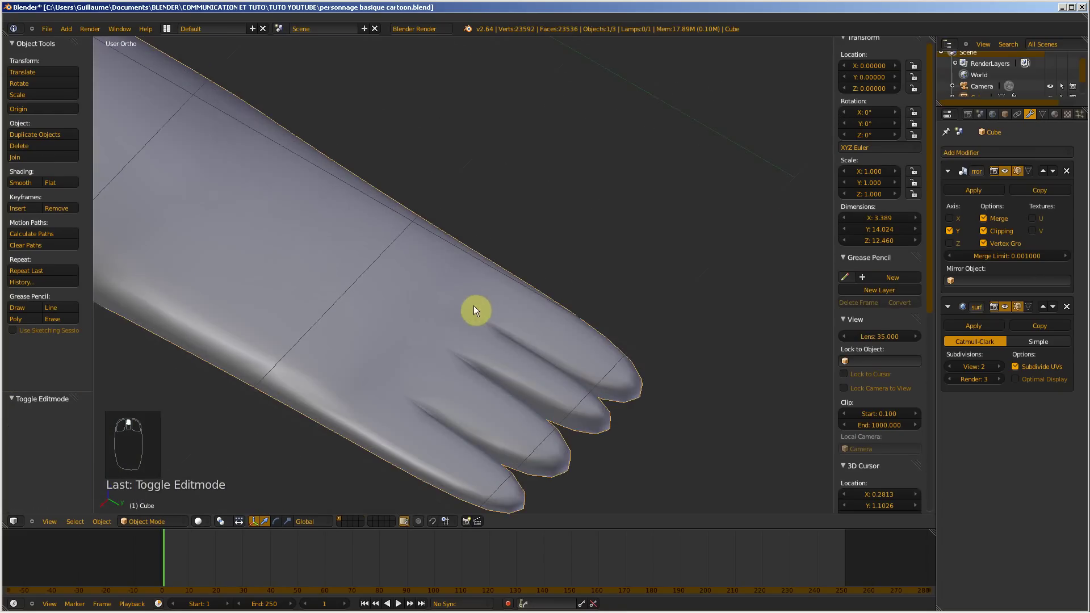
pyautogui.press('Tab')
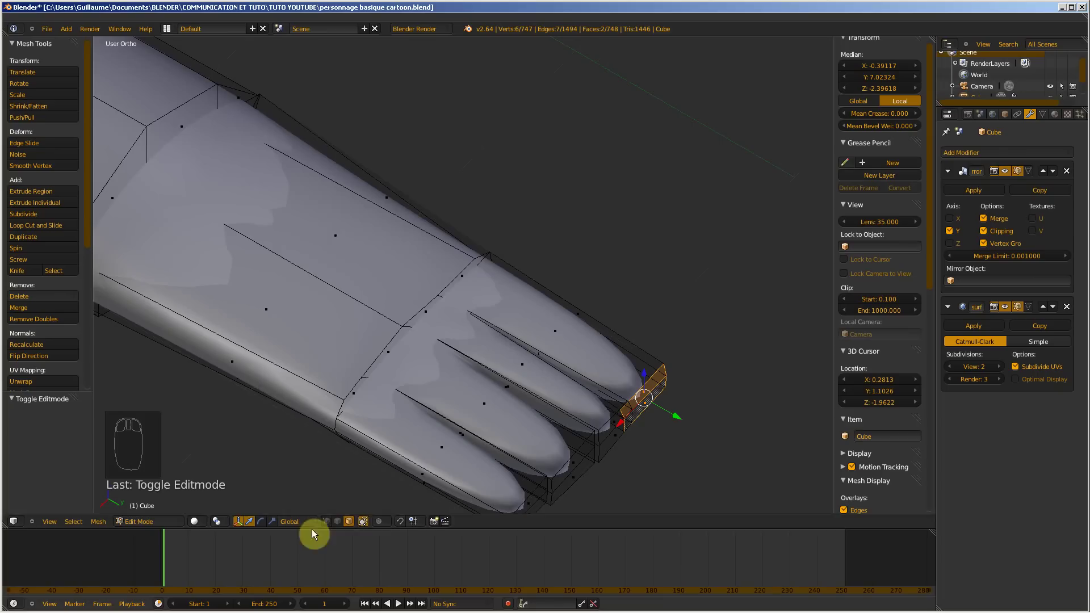
# - Allow selecting hidden geometry through the mesh and clear the current face selection
pyautogui.click(364, 521)
pyautogui.scroll(-2, 352, 307)
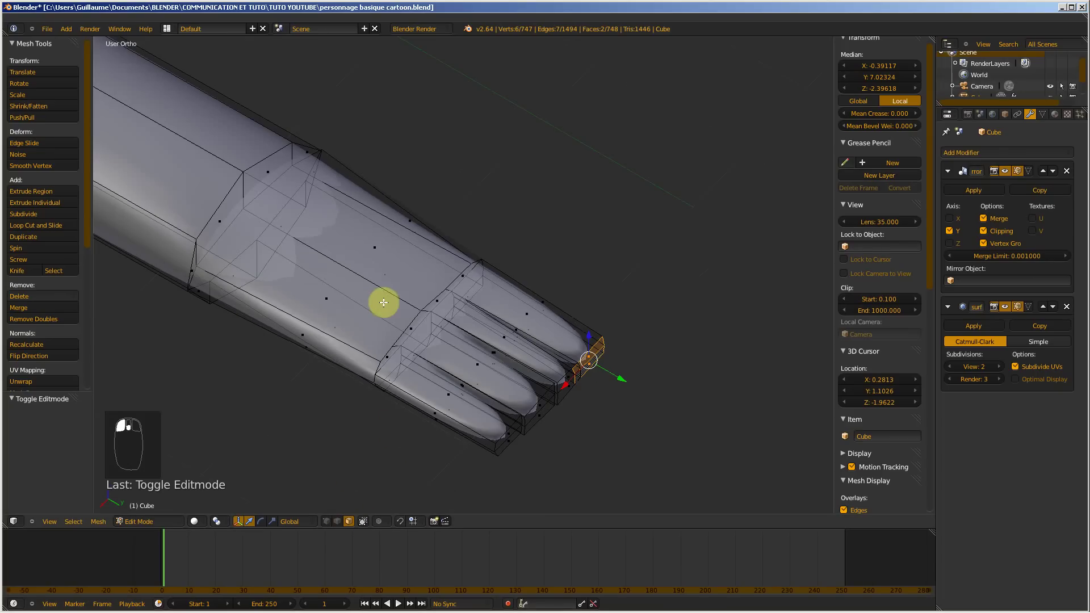
pyautogui.press('a')
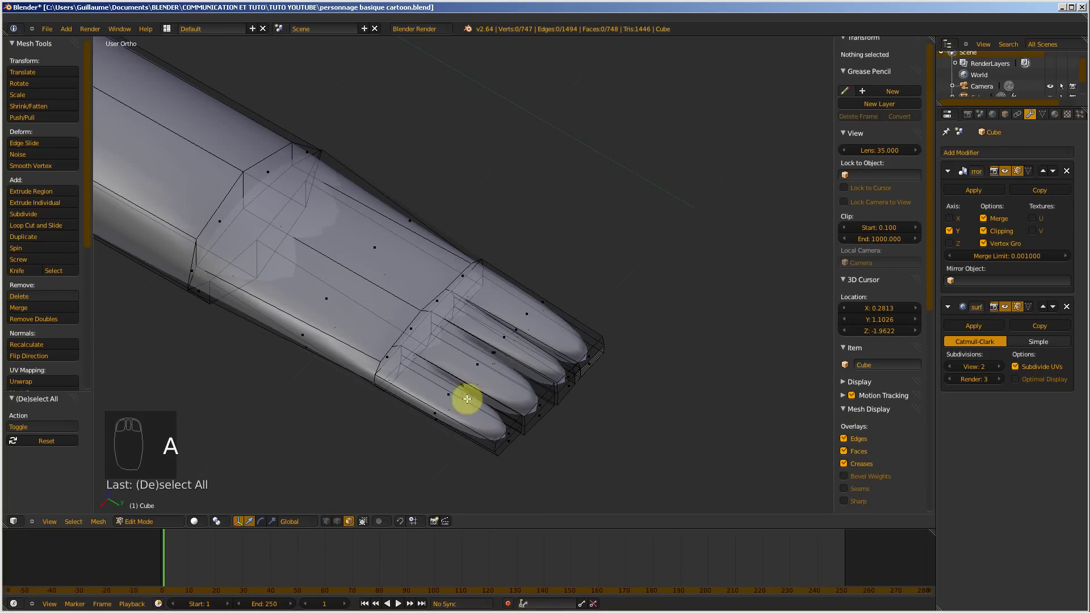
# - Try to circle-select the faces around the base of the fingers, and clear that selection
pyautogui.press('b')
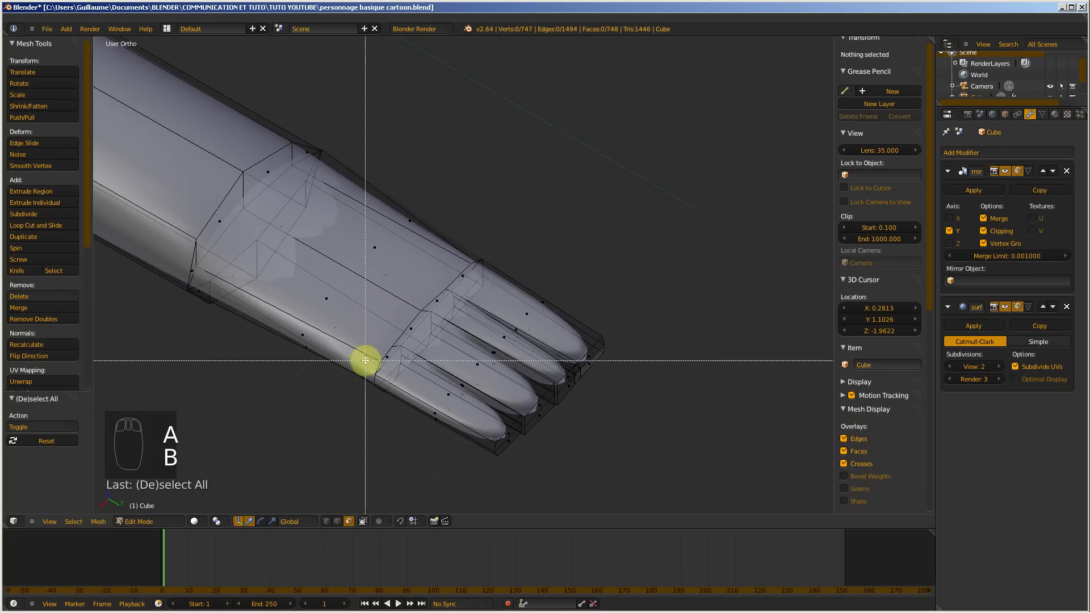
pyautogui.rightClick(444, 231)
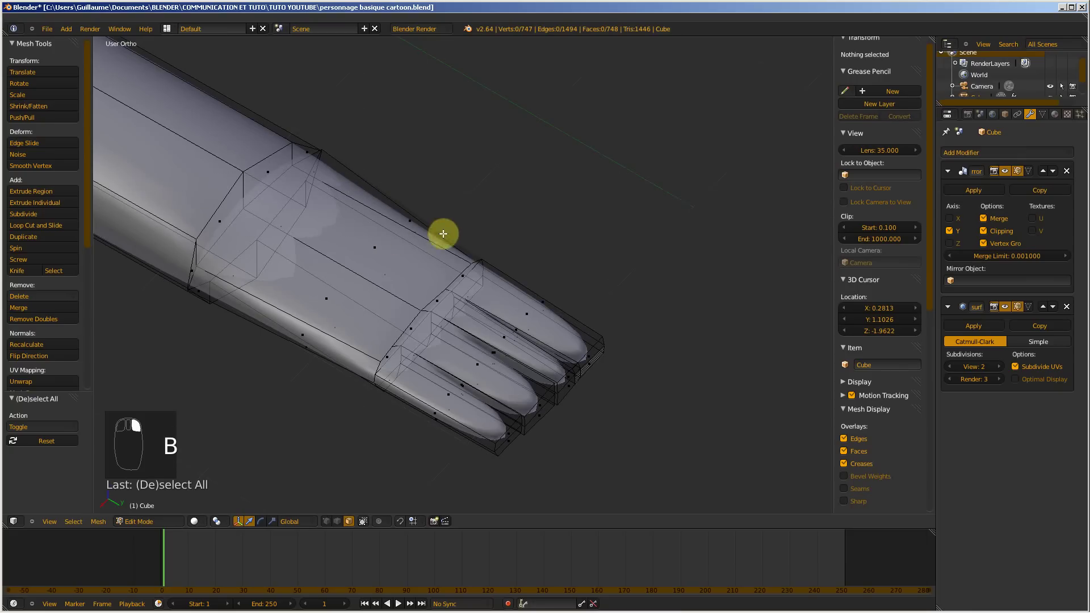
pyautogui.press('c')
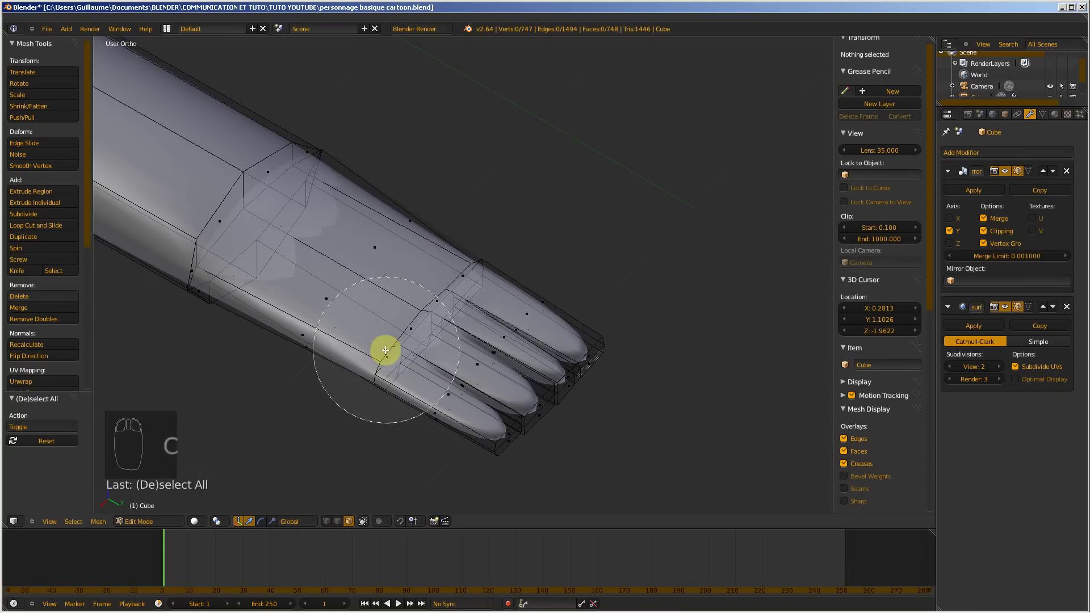
pyautogui.moveTo(382, 355); pyautogui.dragTo(464, 289)
pyautogui.rightClick(498, 279)
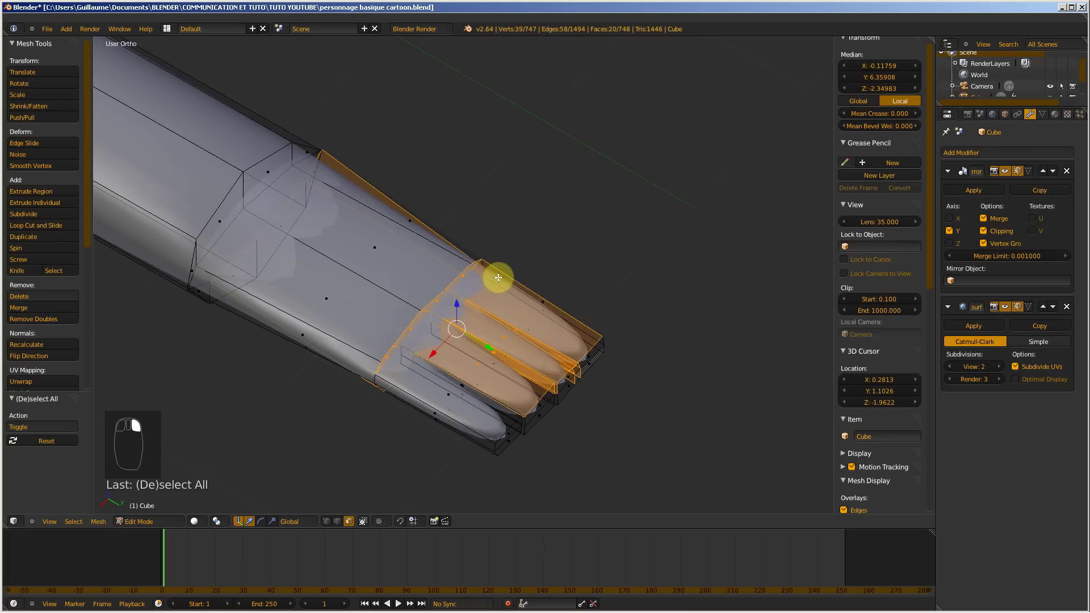
pyautogui.press('a')
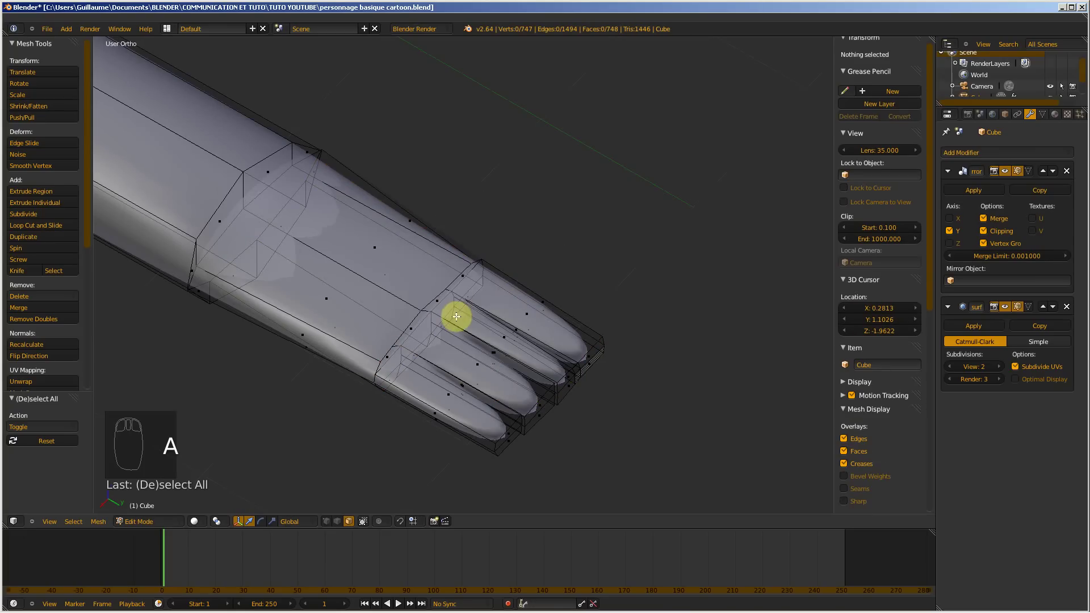
# - In vertex select mode, circle-select all vertices around the finger bases and move them about -0.51 along Y to lengthen the fingers
pyautogui.hotkey('ctrl', 'Tab')
pyautogui.click(427, 293)
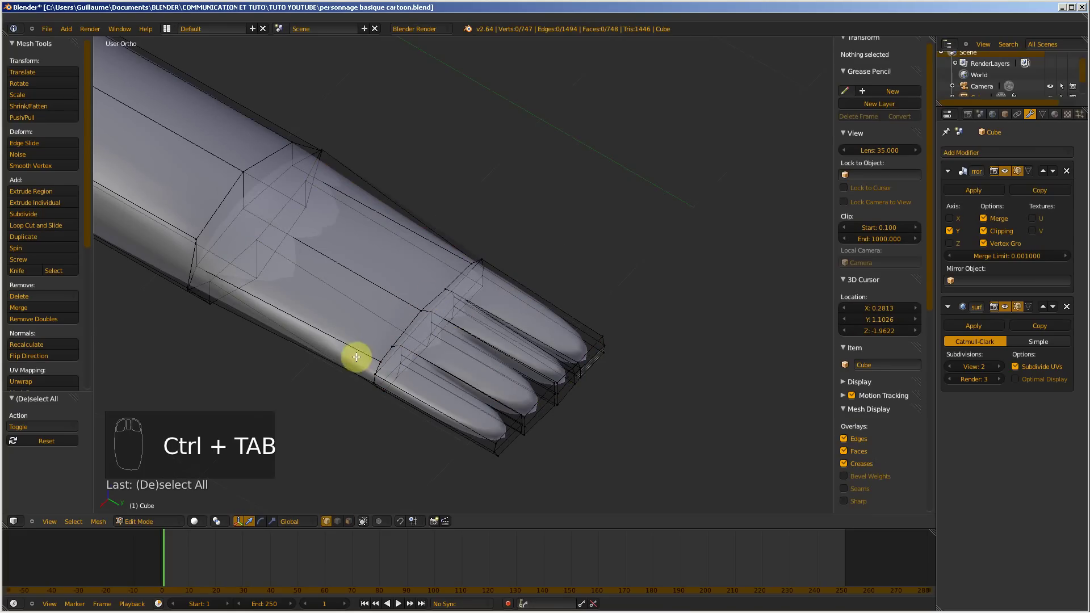
pyautogui.press('c')
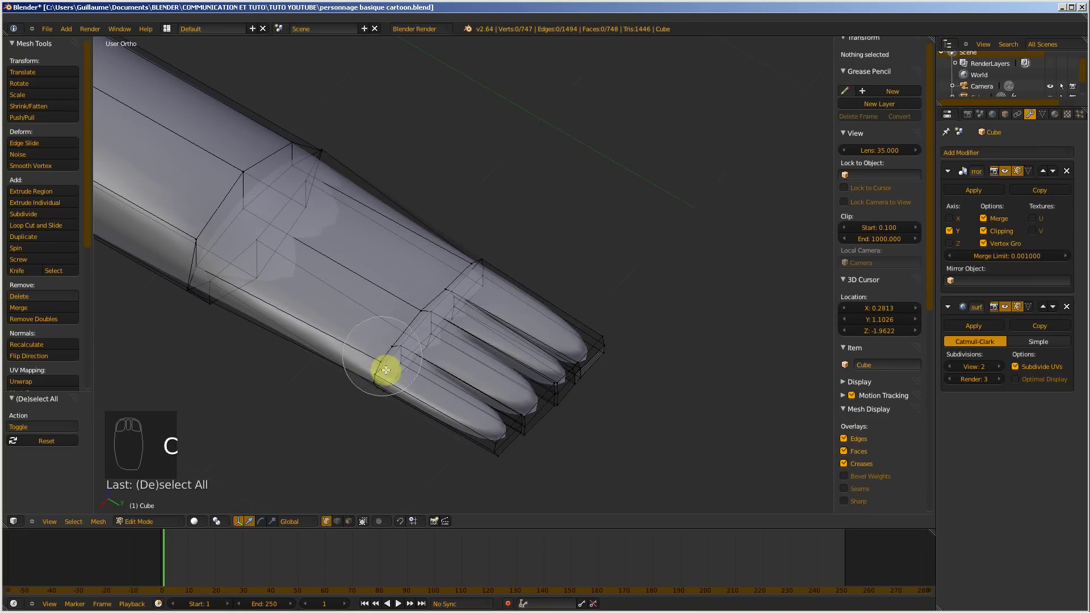
pyautogui.click(391, 364)
pyautogui.moveTo(392, 362)
pyautogui.mouseDown()
pyautogui.moveTo(487, 260)
pyautogui.moveTo(524, 199)
pyautogui.mouseUp()
pyautogui.rightClick(524, 198)
pyautogui.press('g')
pyautogui.press('y')
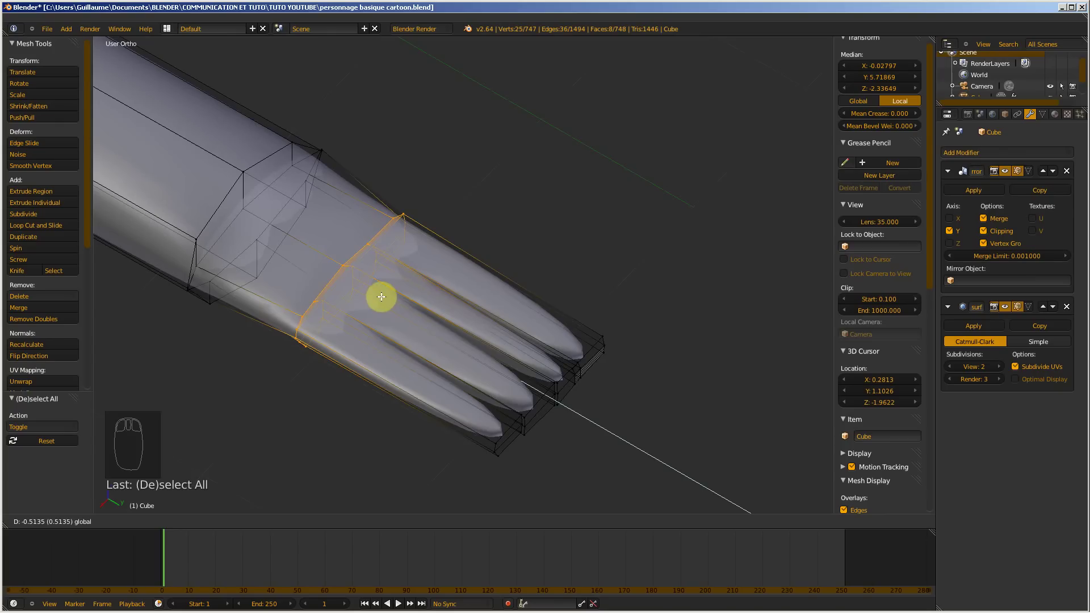
pyautogui.click(381, 297)
# - Select the six side vertices at the base of the +X end finger and set their mean crease to 0.668
pyautogui.moveTo(360, 373); pyautogui.dragTo(319, 320, button='middle')
pyautogui.scroll(5, 277, 274)
pyautogui.scroll(-3, 272, 295)
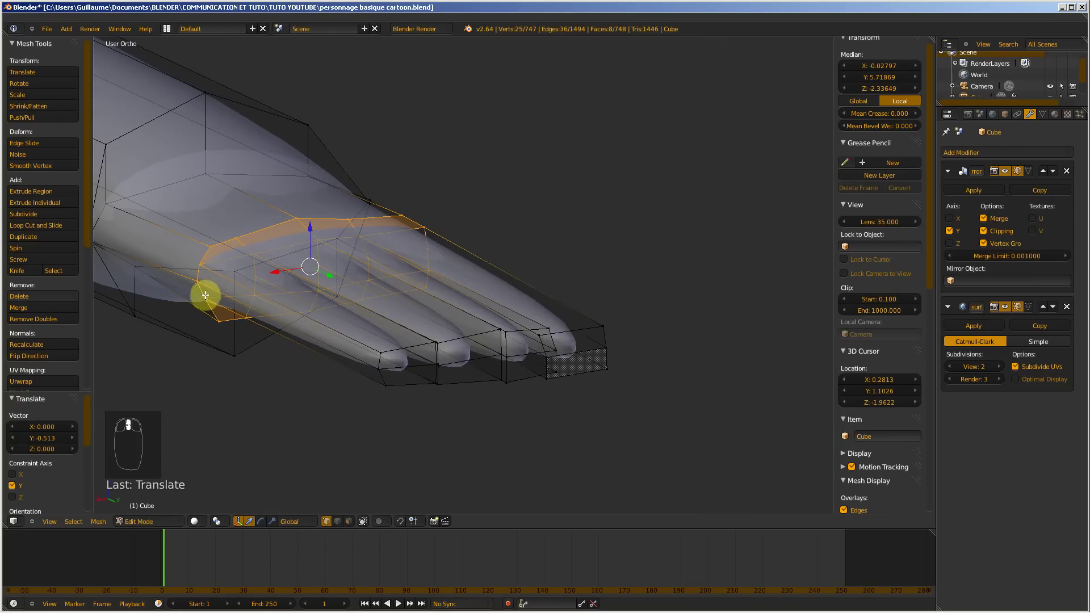
pyautogui.rightClick(201, 266)
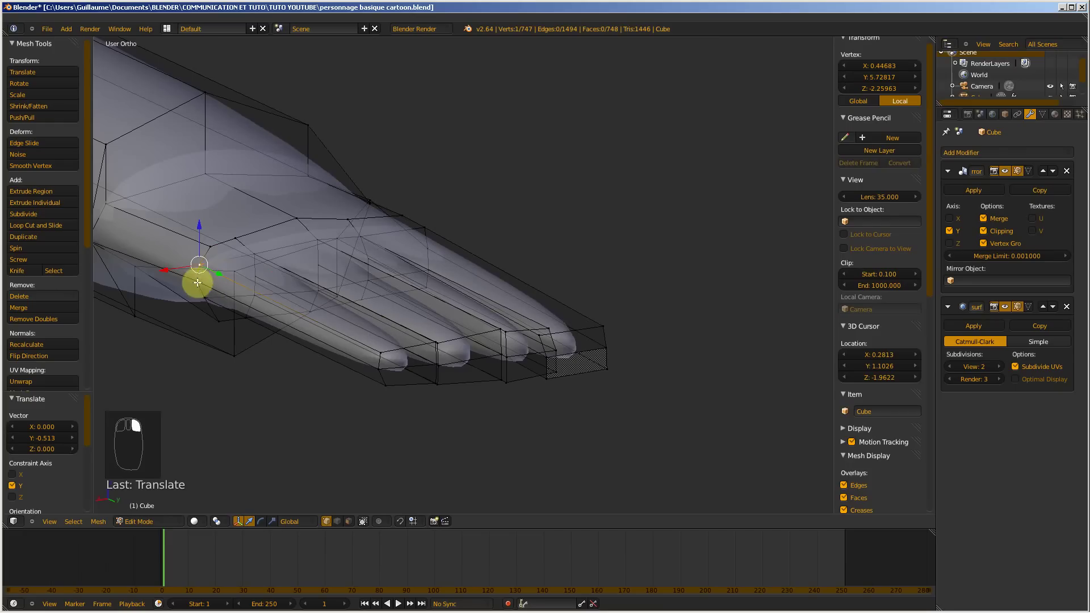
pyautogui.keyDown('shift'); pyautogui.rightClick(195, 280); pyautogui.keyUp('shift')
pyautogui.keyDown('shift'); pyautogui.rightClick(206, 301); pyautogui.keyUp('shift')
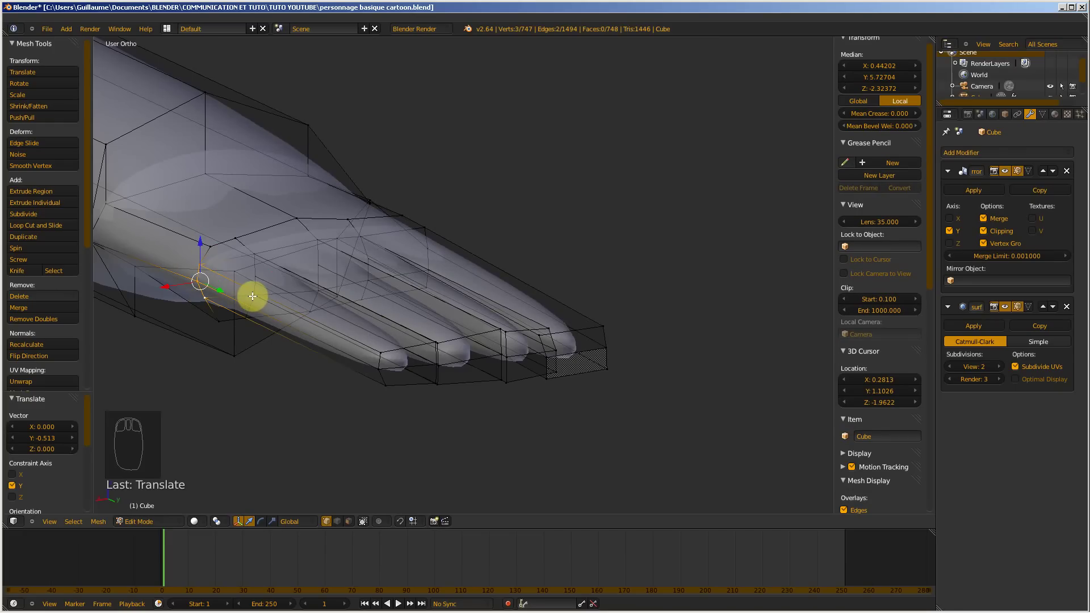
pyautogui.keyDown('shift'); pyautogui.rightClick(254, 296); pyautogui.keyUp('shift')
pyautogui.keyDown('shift'); pyautogui.rightClick(254, 277); pyautogui.keyUp('shift')
pyautogui.keyDown('shift'); pyautogui.rightClick(255, 254); pyautogui.keyUp('shift')
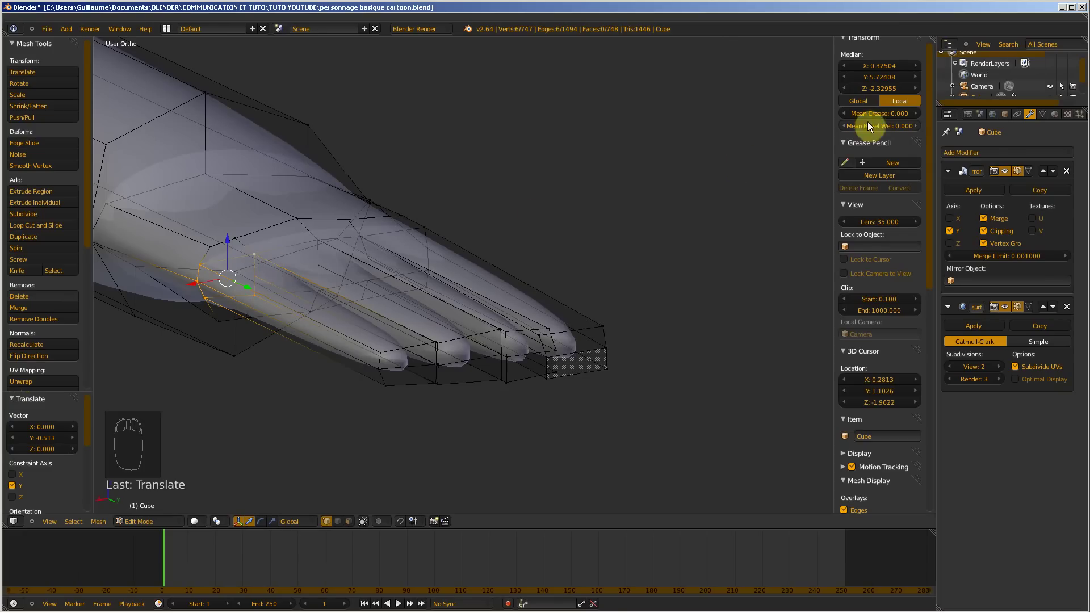
pyautogui.moveTo(863, 116); pyautogui.dragTo(1042, 114)
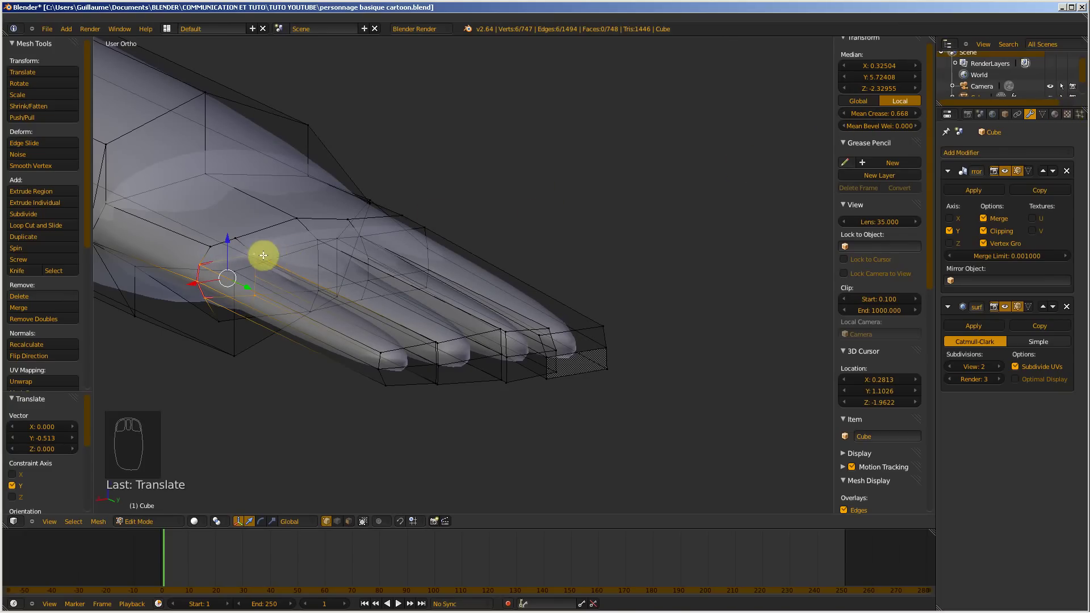
# - Select the six side vertices at the base of the second finger from the +X end and set their mean crease to 1.000
pyautogui.moveTo(396, 280); pyautogui.dragTo(341, 272, button='middle')
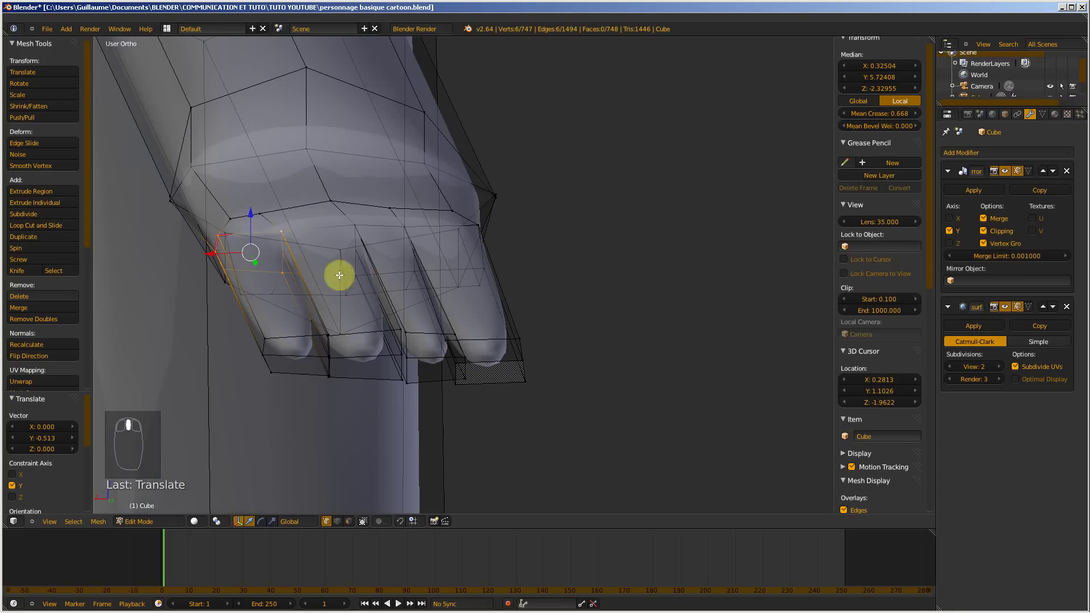
pyautogui.rightClick(286, 233)
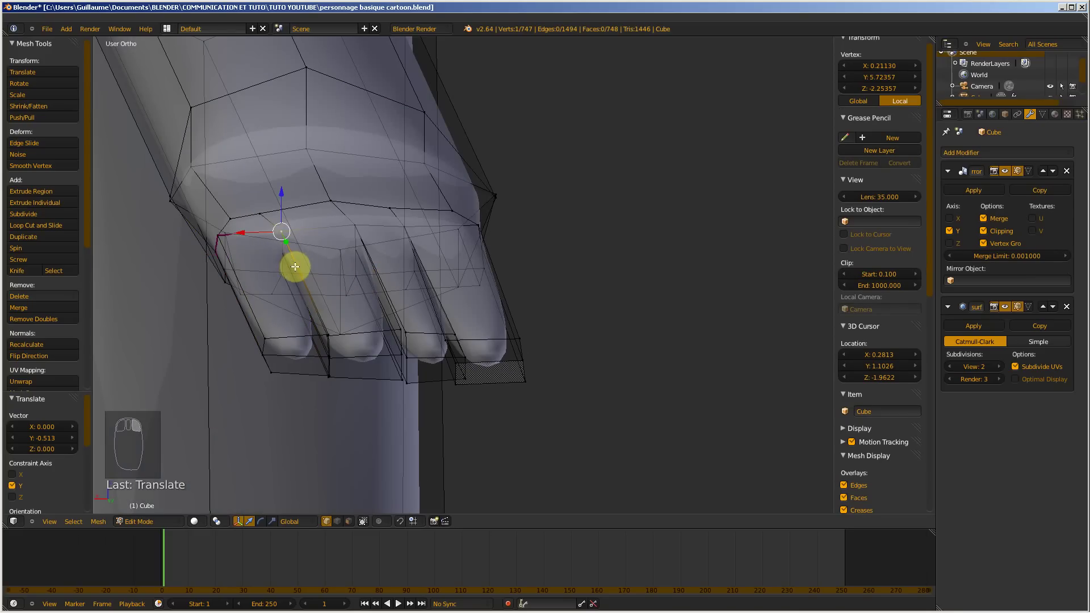
pyautogui.keyDown('shift'); pyautogui.rightClick(281, 254); pyautogui.keyUp('shift')
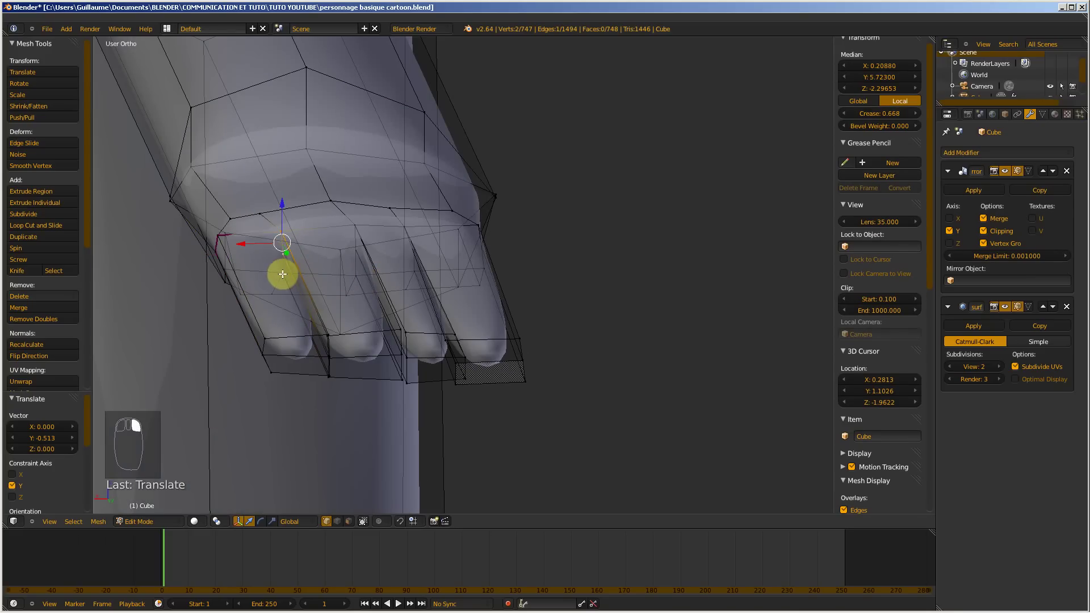
pyautogui.keyDown('shift'); pyautogui.rightClick(282, 274); pyautogui.keyUp('shift')
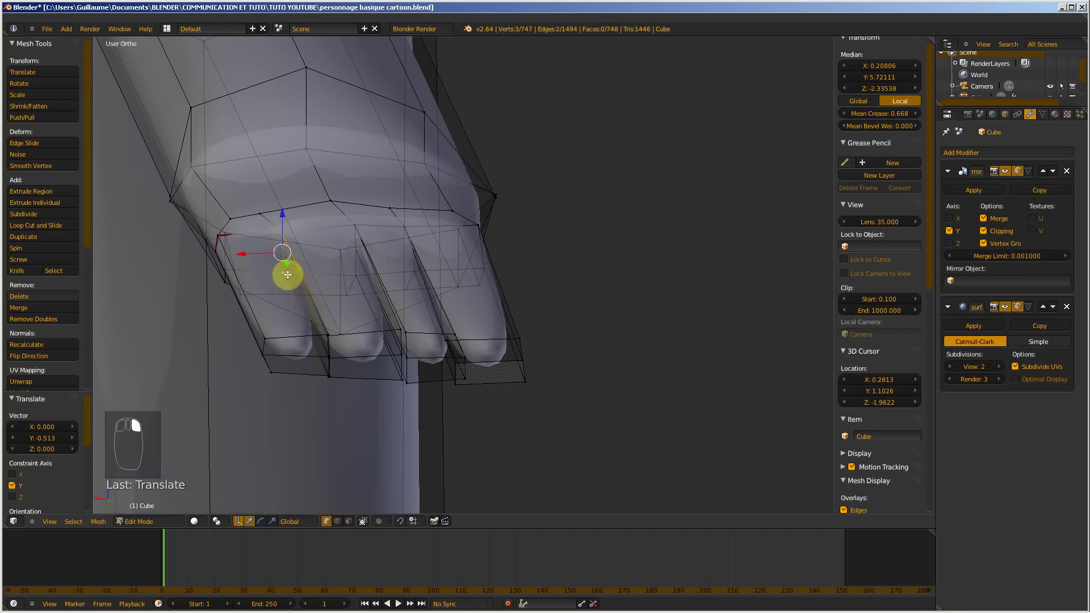
pyautogui.keyDown('shift'); pyautogui.rightClick(355, 275); pyautogui.keyUp('shift')
pyautogui.keyDown('shift'); pyautogui.rightClick(356, 249); pyautogui.keyUp('shift')
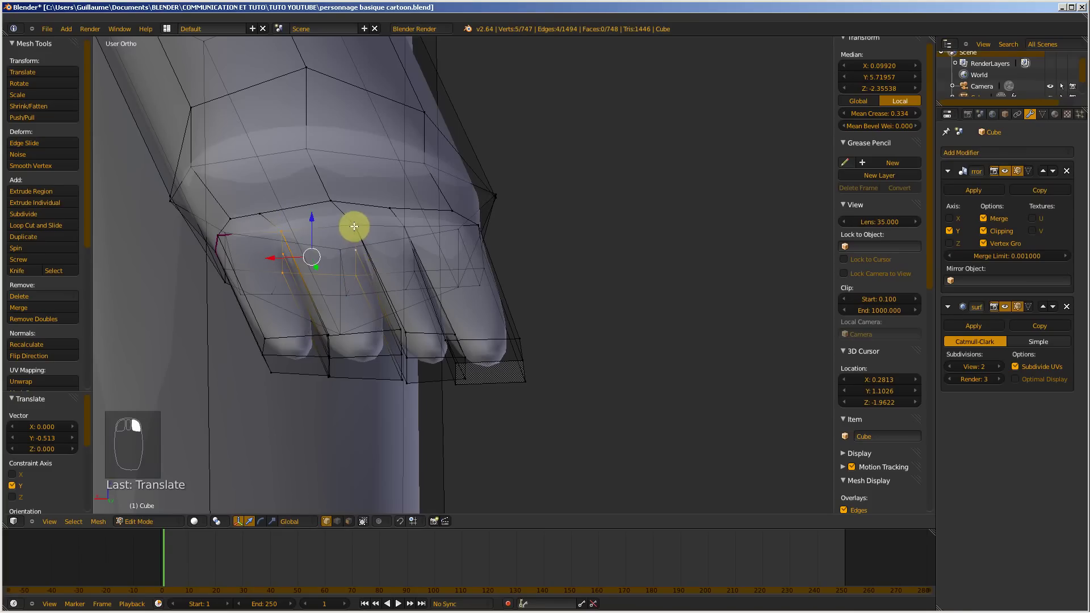
pyautogui.keyDown('shift'); pyautogui.rightClick(355, 226); pyautogui.keyUp('shift')
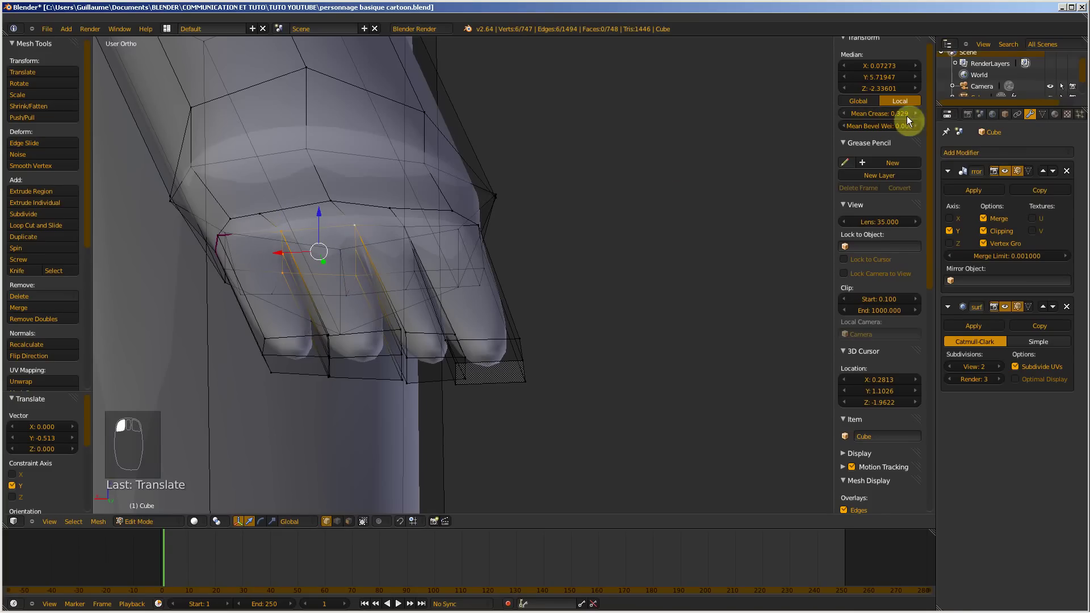
pyautogui.moveTo(1020, 124); pyautogui.dragTo(1085, 142)
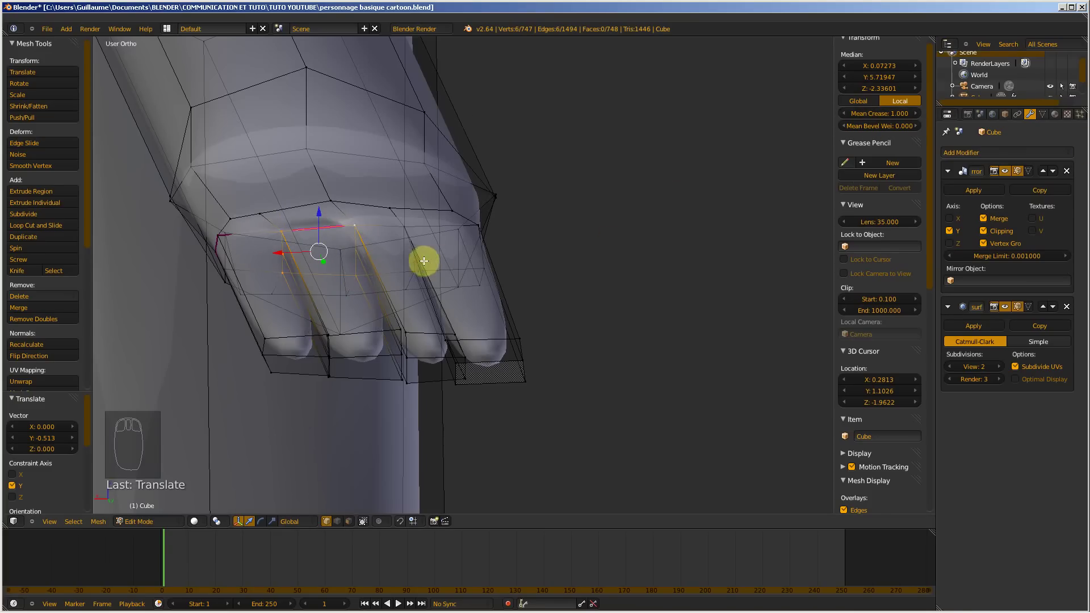
# - Select the six side vertices at the base of the third finger from the +X end and set their mean crease to 0.910
pyautogui.scroll(2, 424, 261)
pyautogui.rightClick(310, 203)
pyautogui.keyDown('shift'); pyautogui.rightClick(307, 240); pyautogui.keyUp('shift')
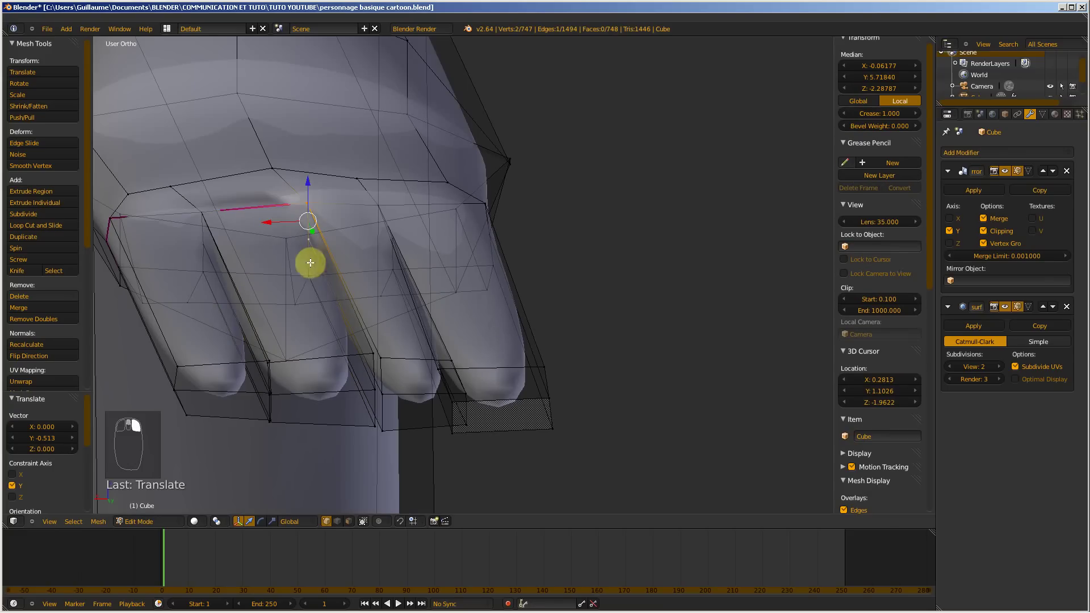
pyautogui.keyDown('shift'); pyautogui.rightClick(308, 277); pyautogui.keyUp('shift')
pyautogui.keyDown('shift'); pyautogui.rightClick(393, 268); pyautogui.keyUp('shift')
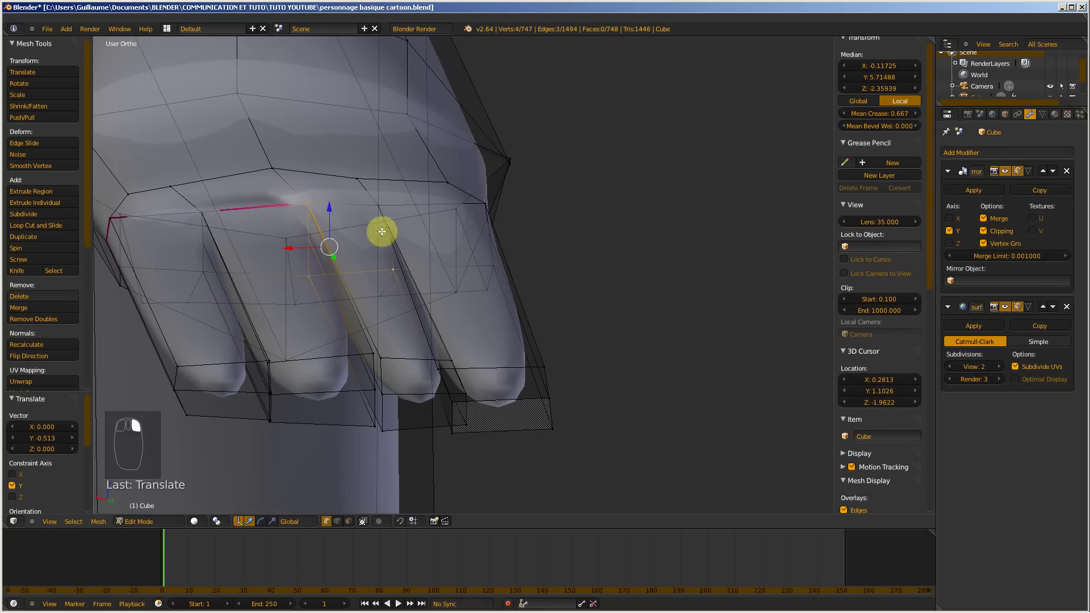
pyautogui.keyDown('shift'); pyautogui.rightClick(379, 206); pyautogui.keyUp('shift')
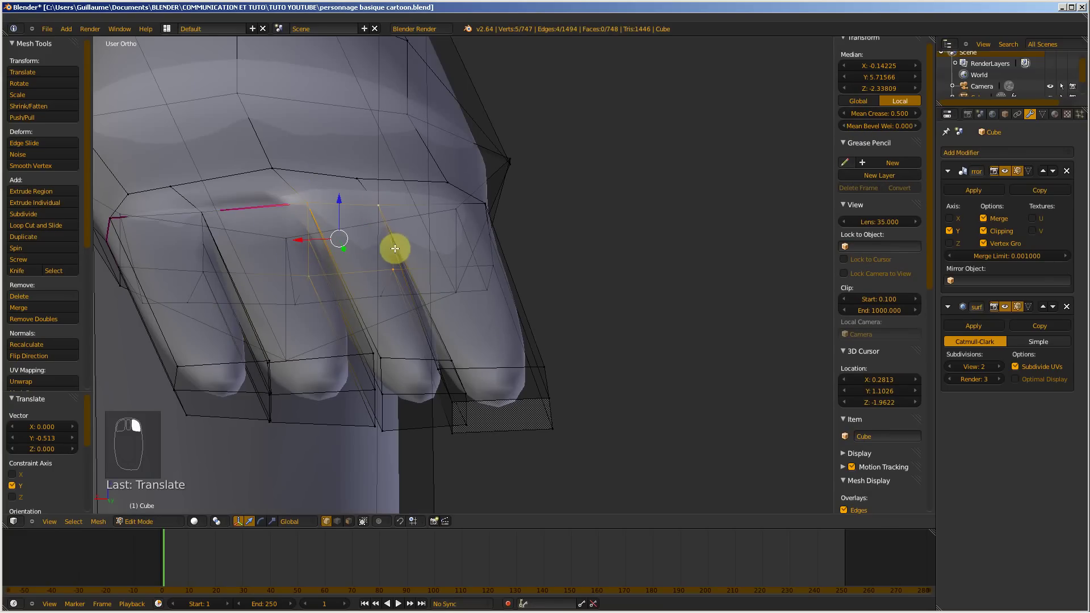
pyautogui.scroll(5, 392, 244)
pyautogui.moveTo(336, 244); pyautogui.dragTo(350, 247, button='middle')
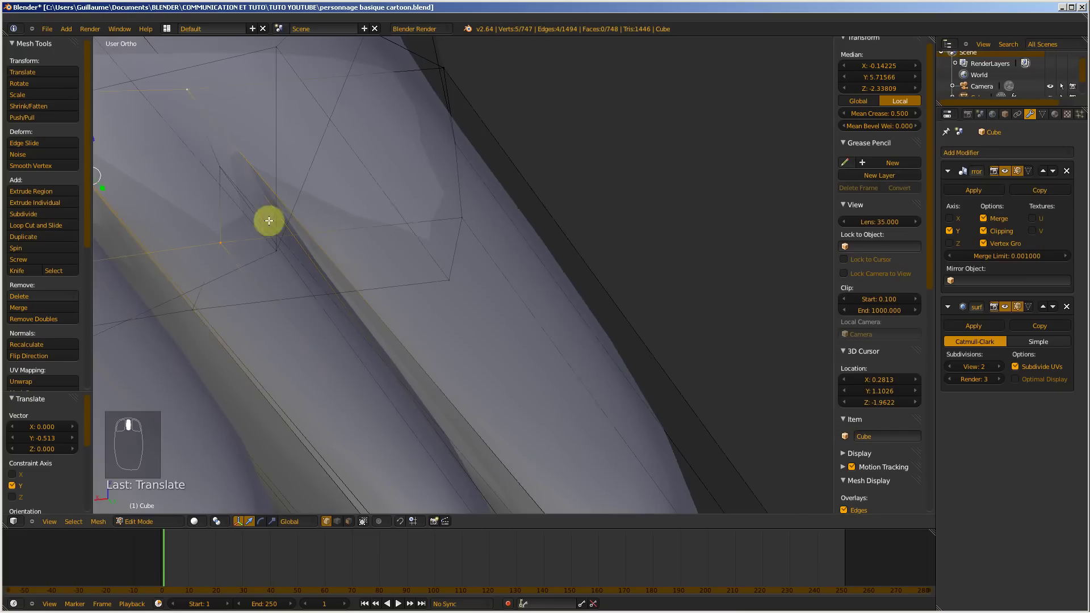
pyautogui.keyDown('shift'); pyautogui.rightClick(203, 176); pyautogui.keyUp('shift')
pyautogui.scroll(-3, 361, 176)
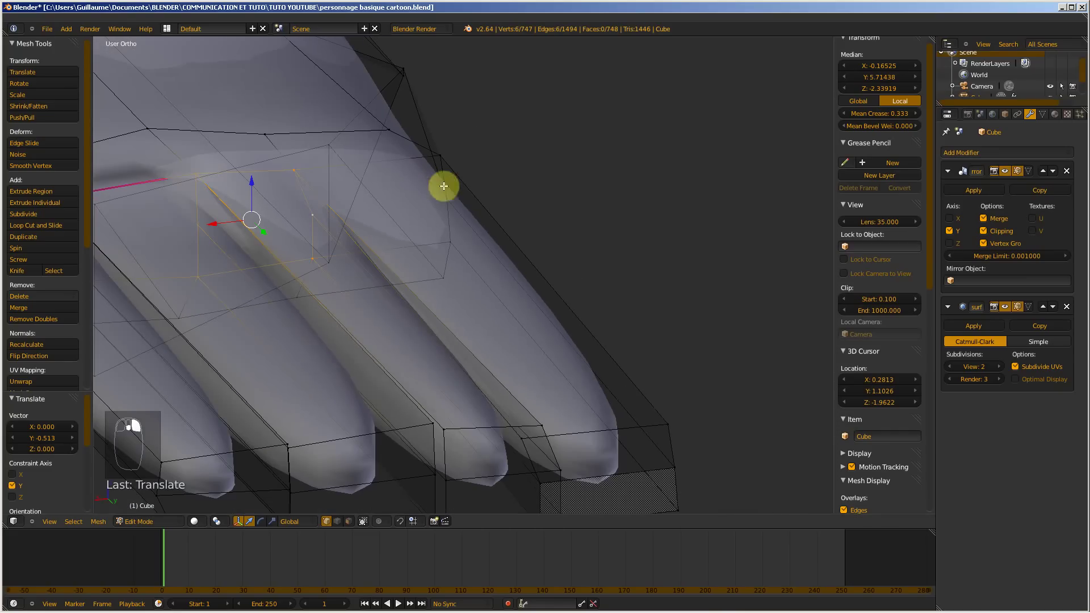
pyautogui.moveTo(869, 114); pyautogui.dragTo(1008, 110)
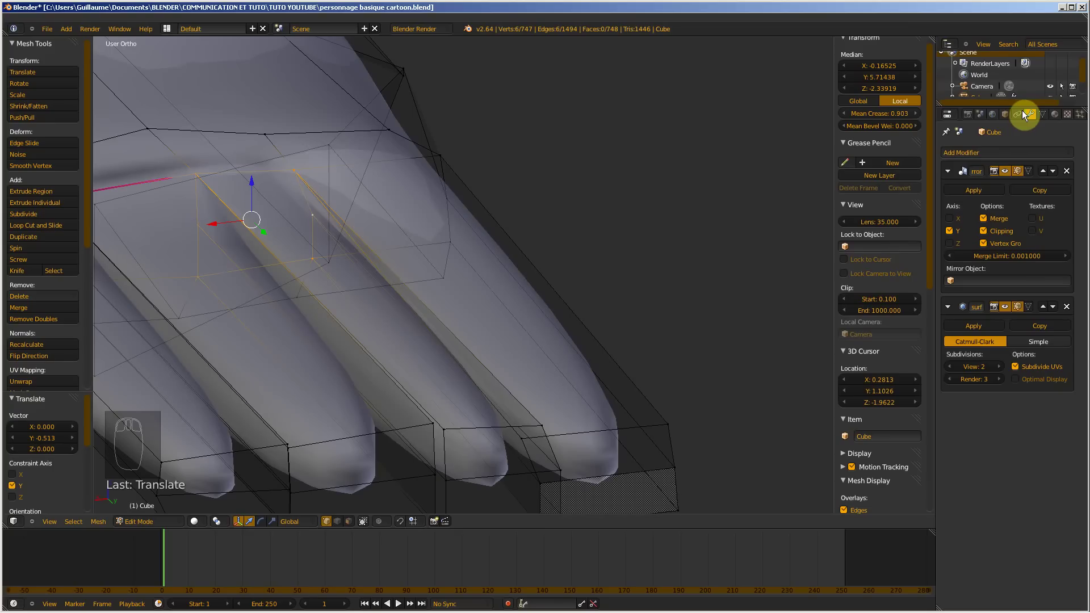
# - Select the six side vertices at the base of the -X end finger, set their mean crease to 1.000, and preview the hand in Object Mode
pyautogui.rightClick(293, 168)
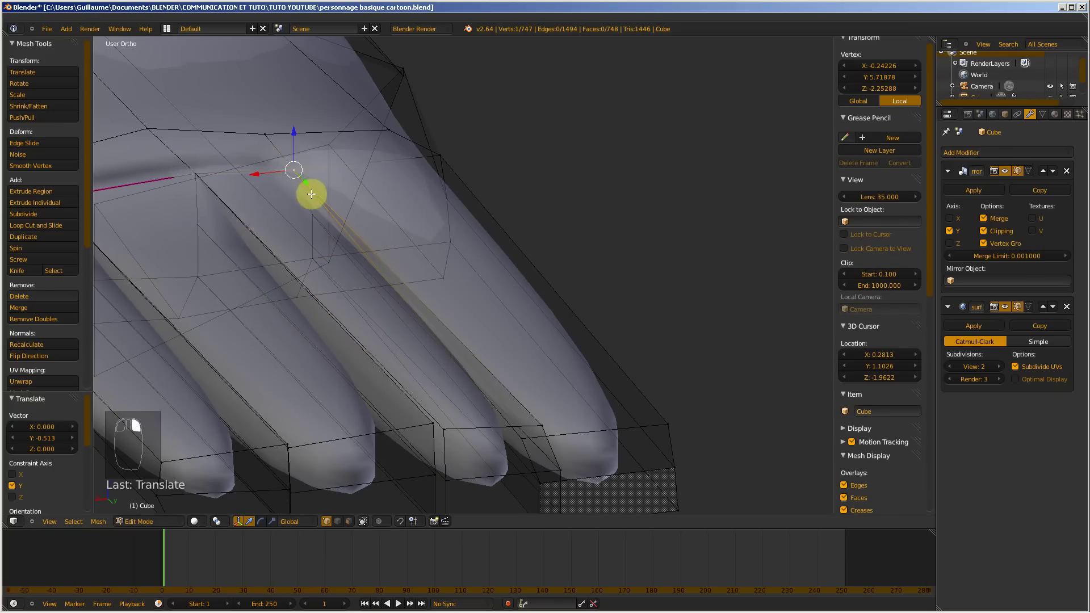
pyautogui.keyDown('shift'); pyautogui.rightClick(309, 213); pyautogui.keyUp('shift')
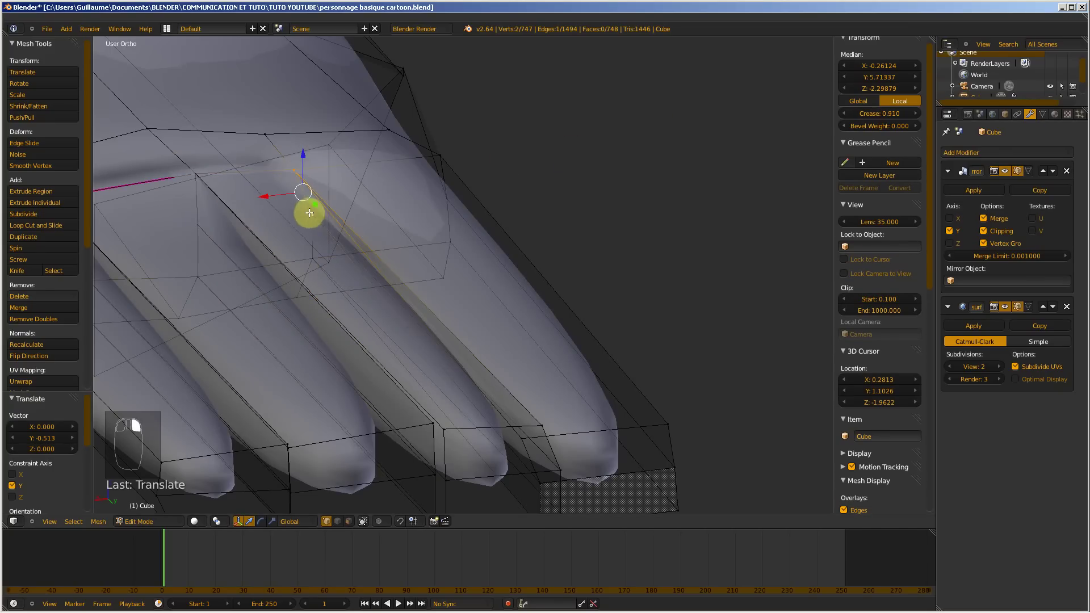
pyautogui.keyDown('shift'); pyautogui.rightClick(313, 258); pyautogui.keyUp('shift')
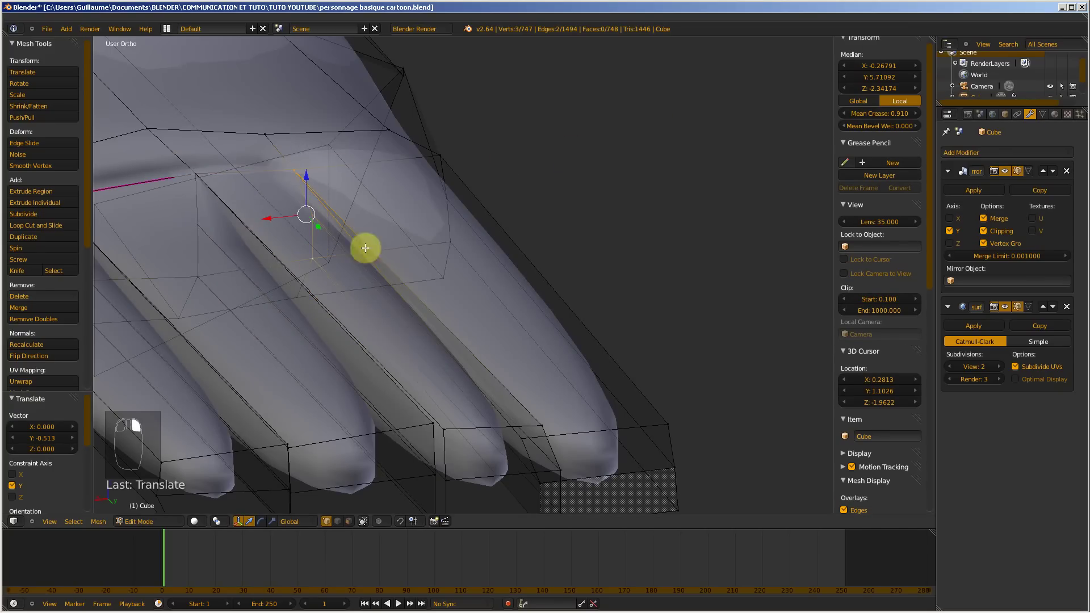
pyautogui.keyDown('shift'); pyautogui.rightClick(450, 242); pyautogui.keyUp('shift')
pyautogui.keyDown('shift'); pyautogui.rightClick(444, 158); pyautogui.keyUp('shift')
pyautogui.keyDown('shift'); pyautogui.rightClick(453, 154); pyautogui.keyUp('shift')
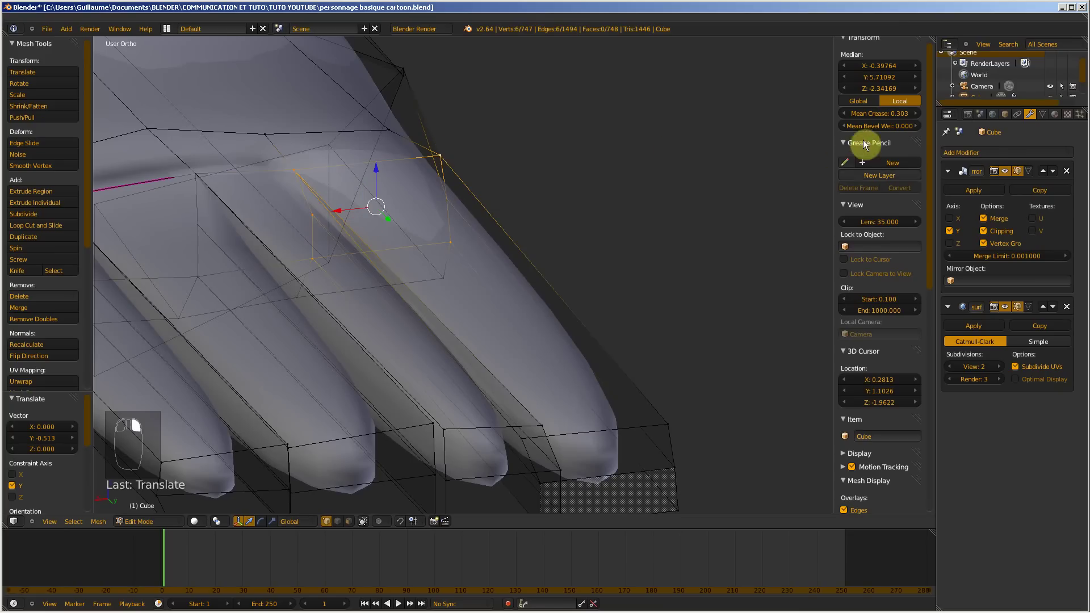
pyautogui.moveTo(874, 114); pyautogui.dragTo(1083, 143)
pyautogui.scroll(-6, 445, 152)
pyautogui.moveTo(426, 168); pyautogui.dragTo(290, 244, button='middle')
pyautogui.press('Tab')
pyautogui.press('Tab')
pyautogui.moveTo(368, 221); pyautogui.dragTo(382, 217, button='middle')
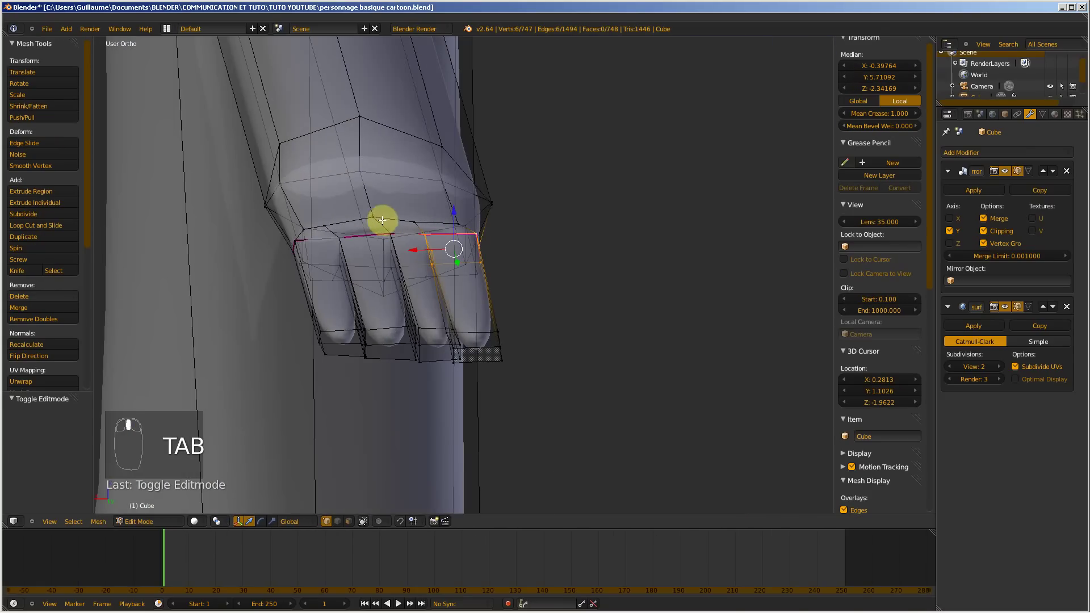
# - Select the eight-vertex edge loop around the wrist, set its mean crease to 0.852, and preview it in Object Mode
pyautogui.moveTo(359, 134); pyautogui.dragTo(353, 132, button='middle')
pyautogui.keyDown('alt'); pyautogui.rightClick(353, 128); pyautogui.keyUp('alt')
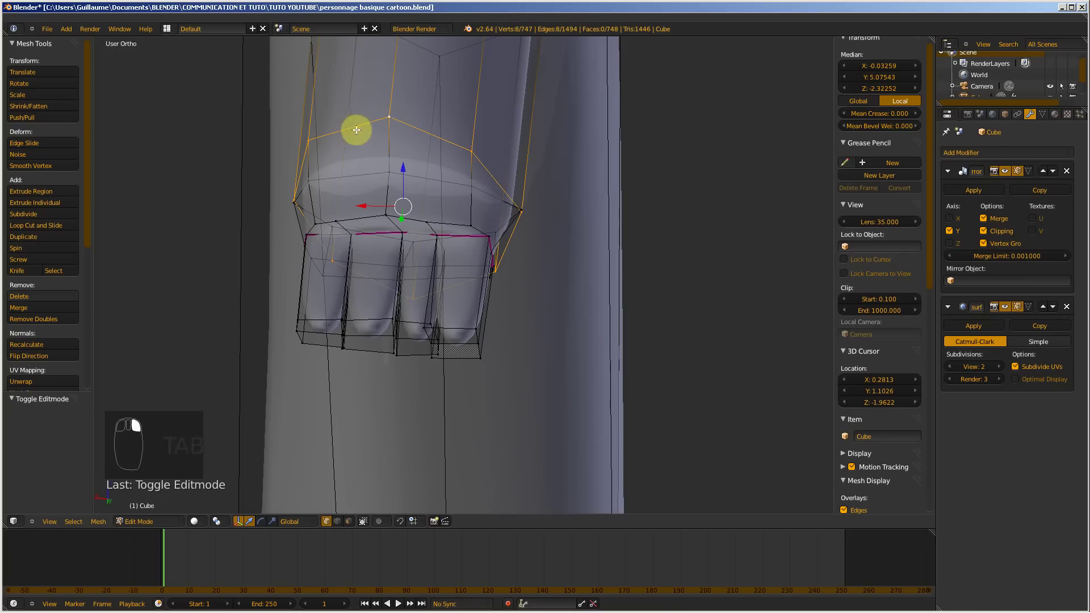
pyautogui.moveTo(848, 116); pyautogui.dragTo(1059, 122)
pyautogui.press('Tab')
pyautogui.press('Tab')
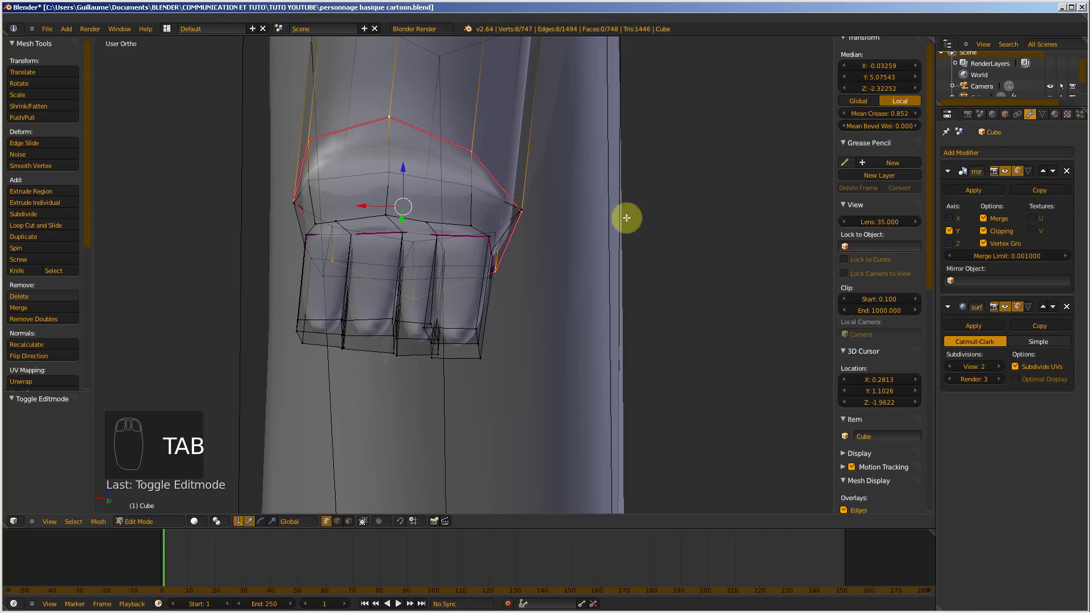
# - In Object Mode, examine the creased hand and the proportions of the whole mirrored character from the front
pyautogui.moveTo(382, 229); pyautogui.dragTo(403, 182, button='middle')
pyautogui.scroll(-6, 425, 242)
pyautogui.scroll(-5, 292, 218)
pyautogui.scroll(6, 299, 427)
pyautogui.keyDown('shift'); pyautogui.moveTo(310, 360); pyautogui.dragTo(605, 176, button='middle'); pyautogui.keyUp('shift')
pyautogui.scroll(-1, 500, 189)
pyautogui.scroll(-4, 499, 188)
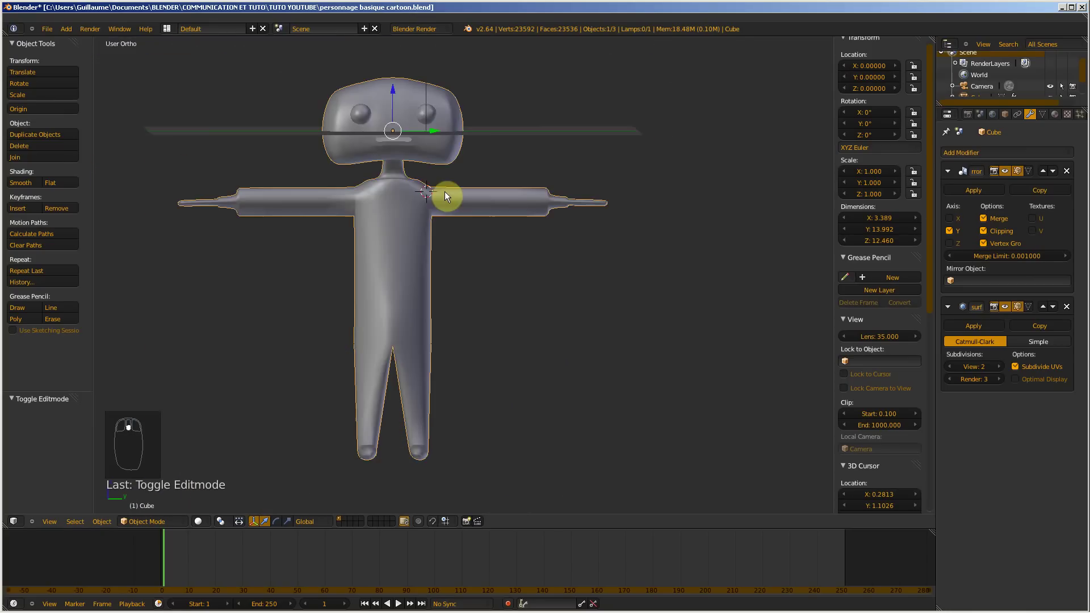
pyautogui.moveTo(445, 195)
pyautogui.mouseDown(button='middle')
pyautogui.moveTo(509, 209)
pyautogui.moveTo(630, 207)
pyautogui.moveTo(437, 211)
pyautogui.mouseUp(button='middle')
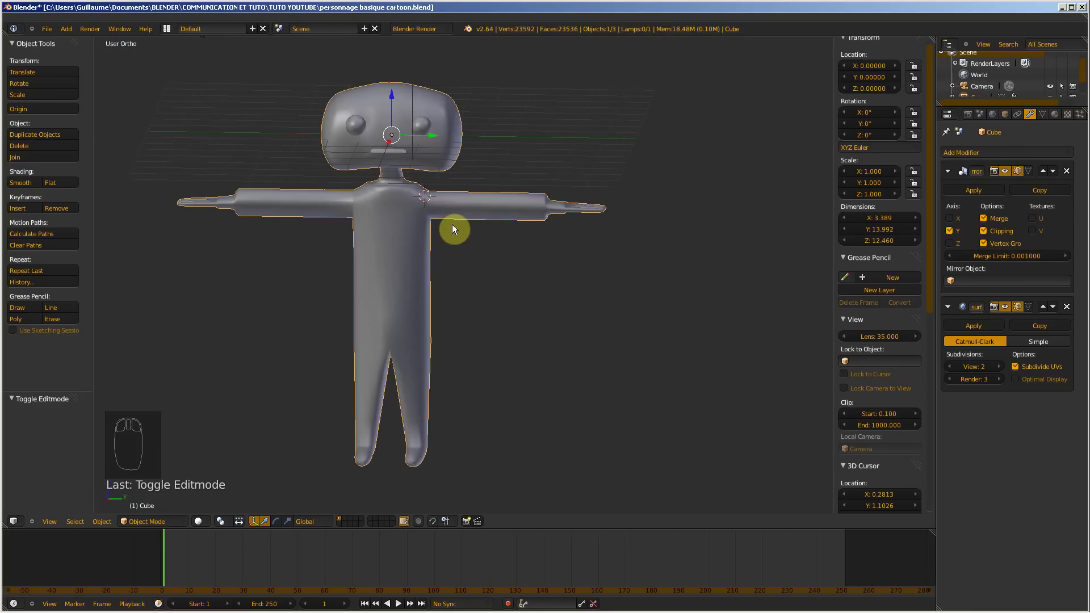
# - Save the scene over the existing file personnage basique cartoon.blend
pyautogui.hotkey('ctrl', 's')
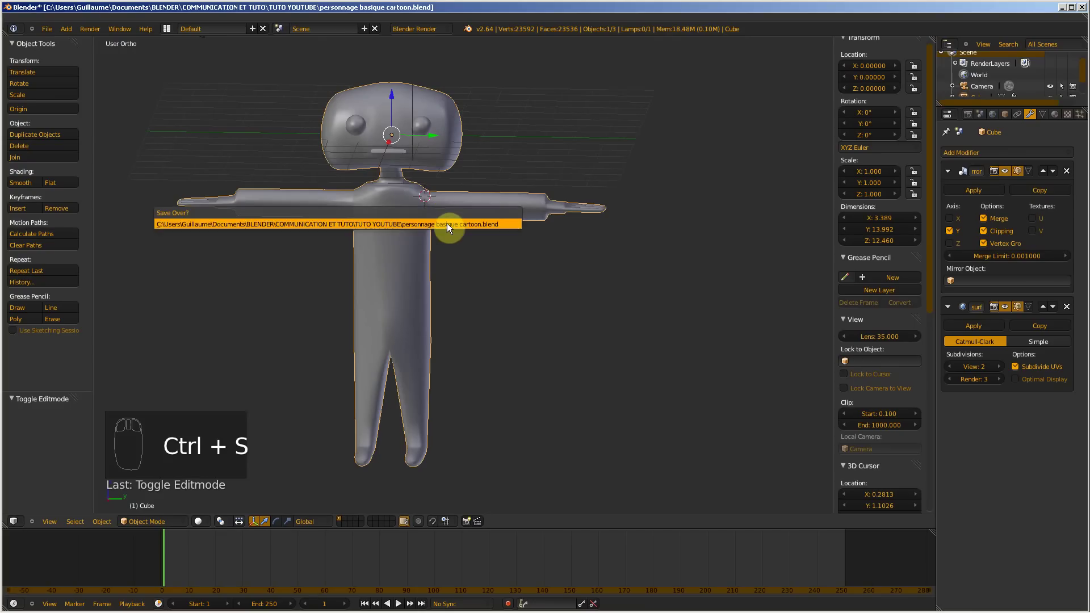